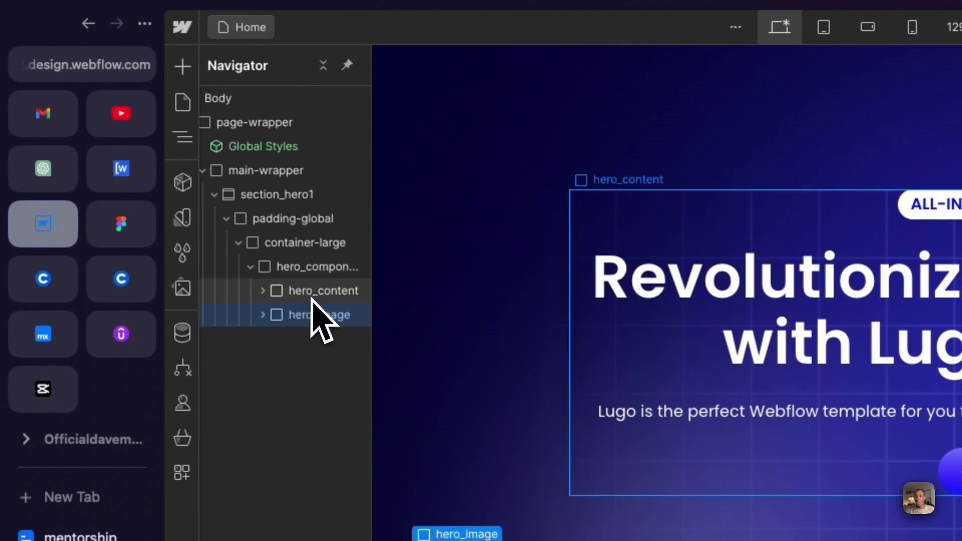
# Preview the page and examine the hero section's heading, button and project board image
pyautogui.click(300, 266)
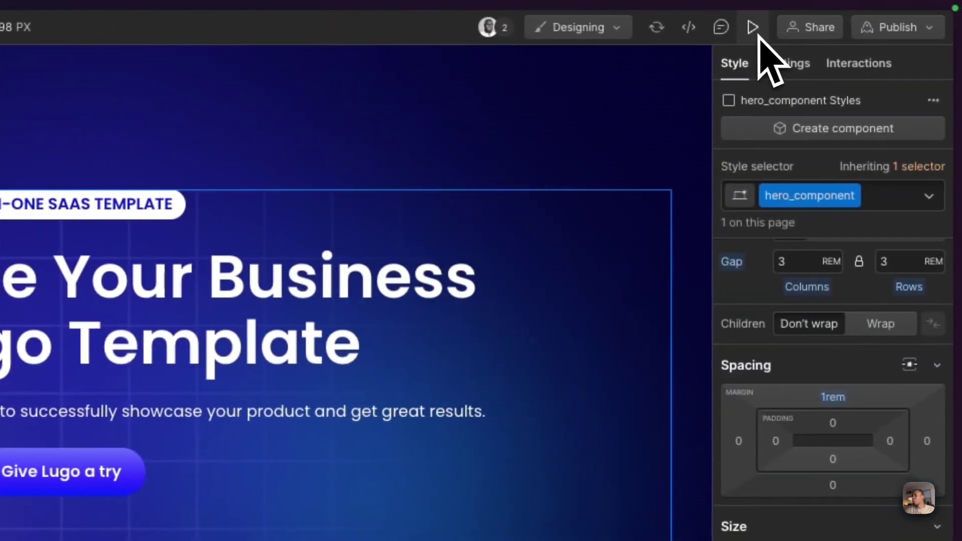
pyautogui.click(754, 29)
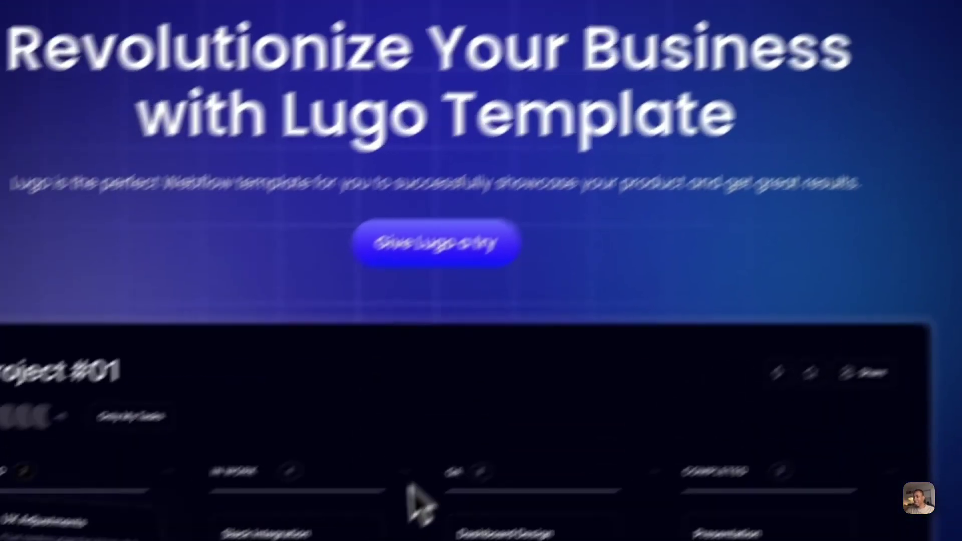
pyautogui.scroll(-5, 281, 351)
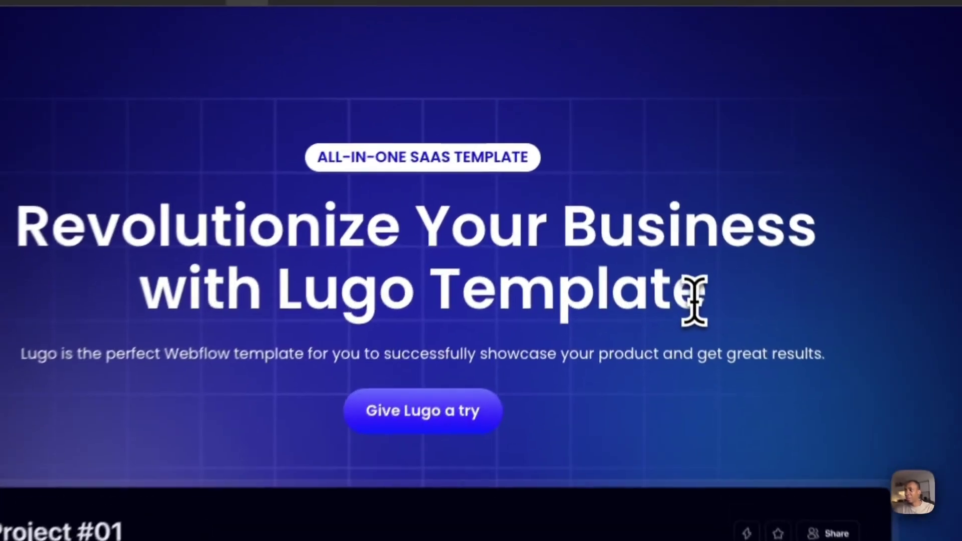
pyautogui.moveTo(666, 173); pyautogui.dragTo(517, 140)
# Compare the hero section in Figma's Lugo practice file with section_hero1 in Webflow
pyautogui.click(50, 114)
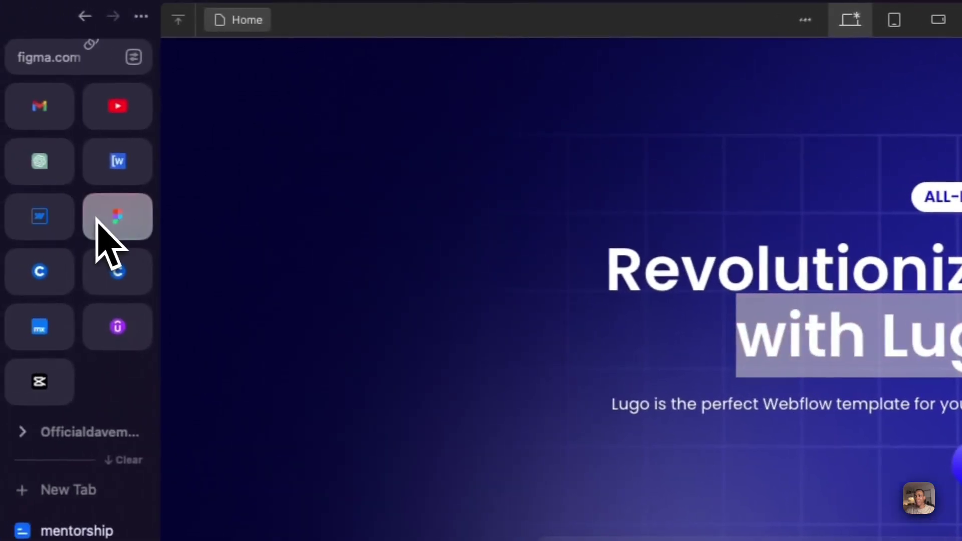
pyautogui.click(108, 236)
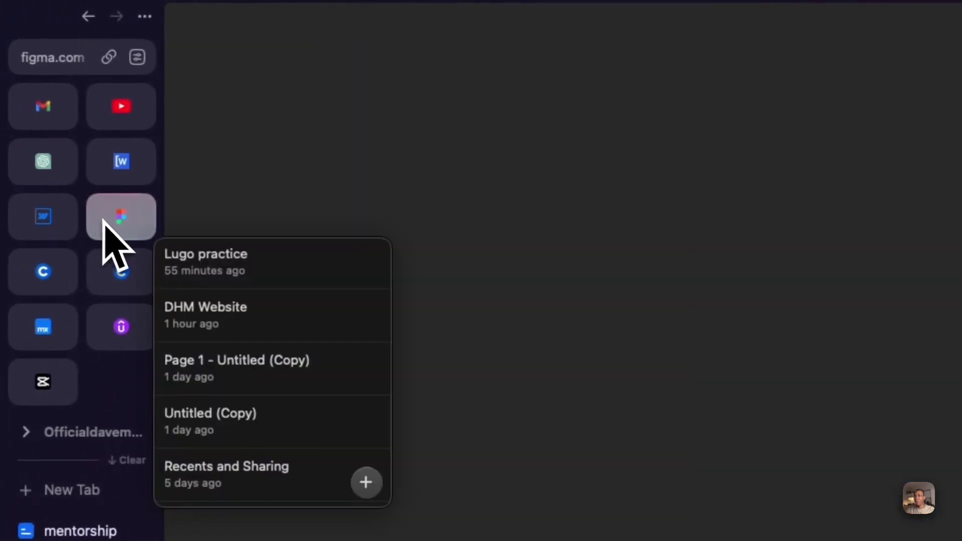
pyautogui.click(236, 260)
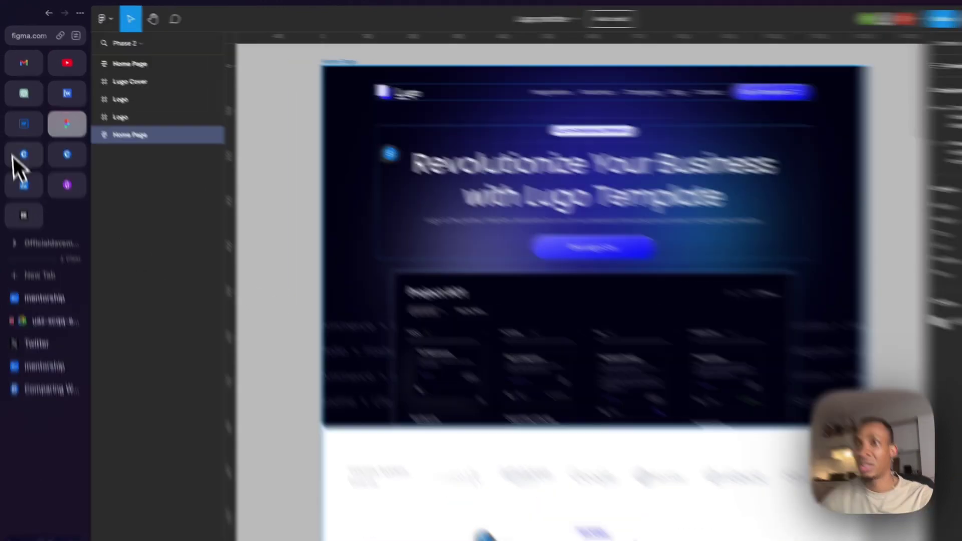
pyautogui.click(16, 116)
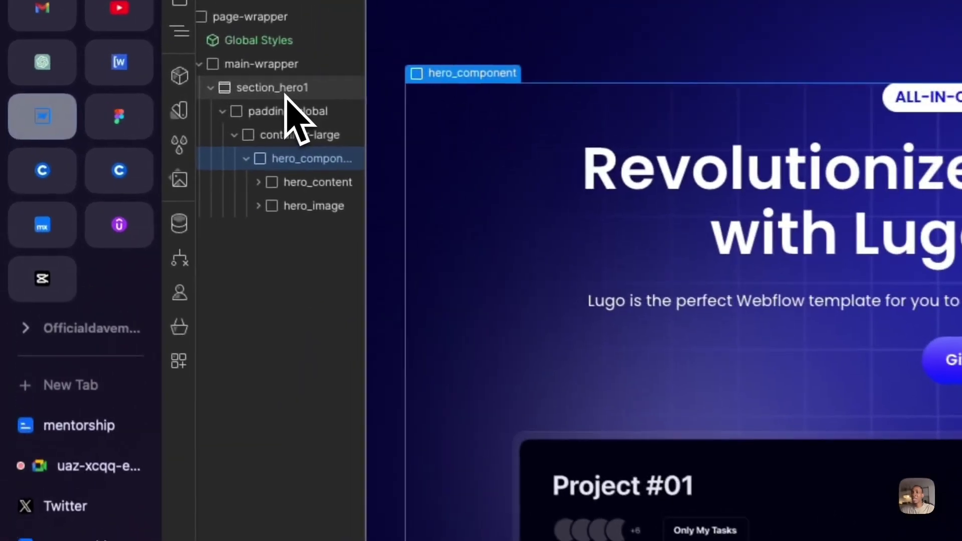
pyautogui.click(145, 99)
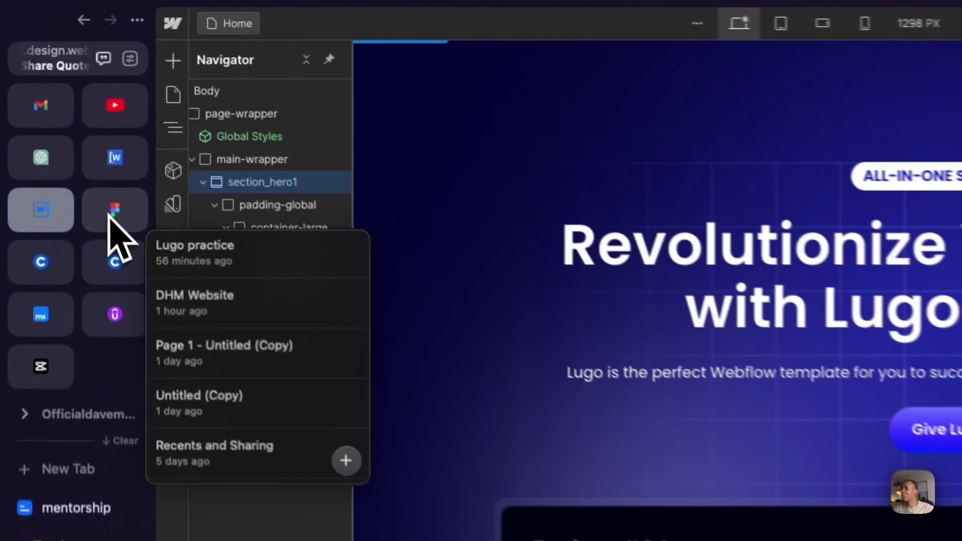
pyautogui.click(64, 112)
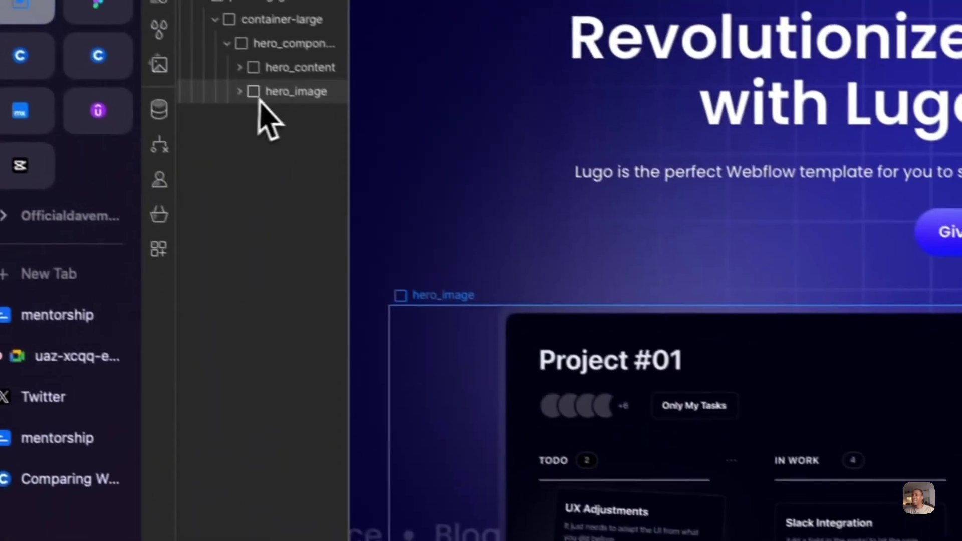
# Select the hero_image element, check on the Google Meet call and close its floating window back in Webflow
pyautogui.click(273, 97)
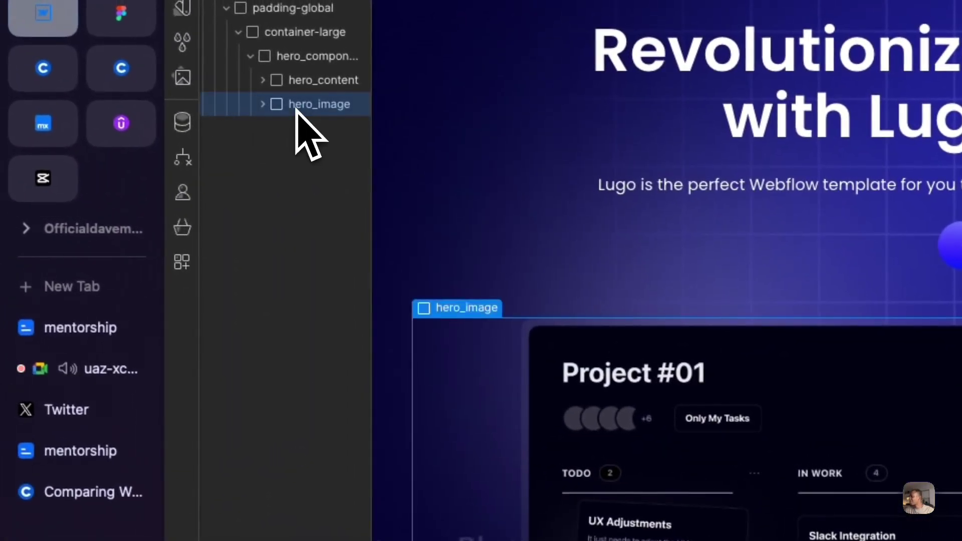
pyautogui.click(88, 370)
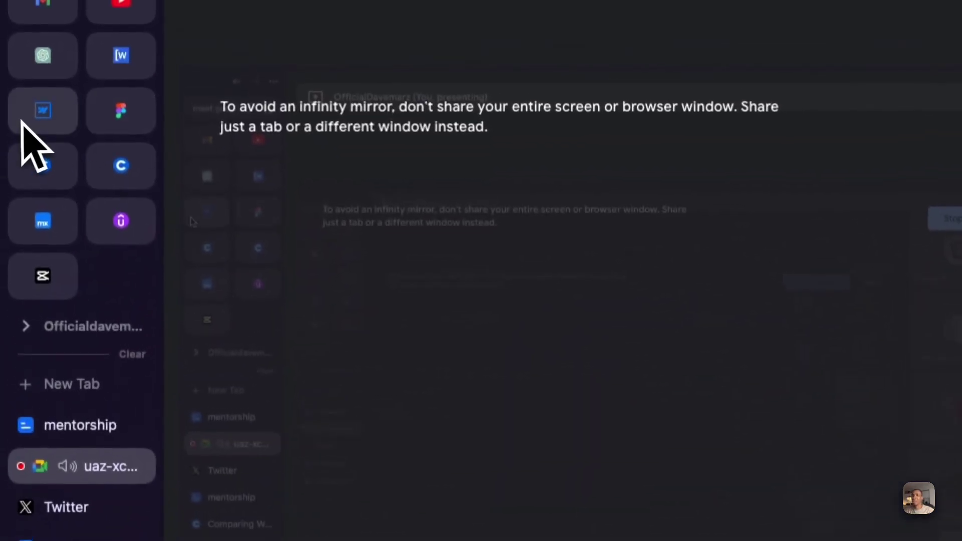
pyautogui.click(31, 123)
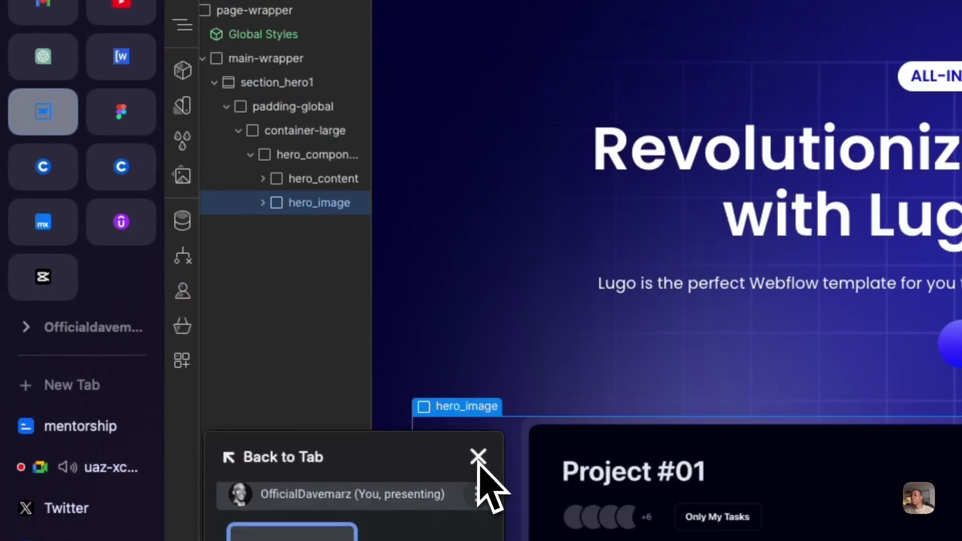
pyautogui.click(477, 458)
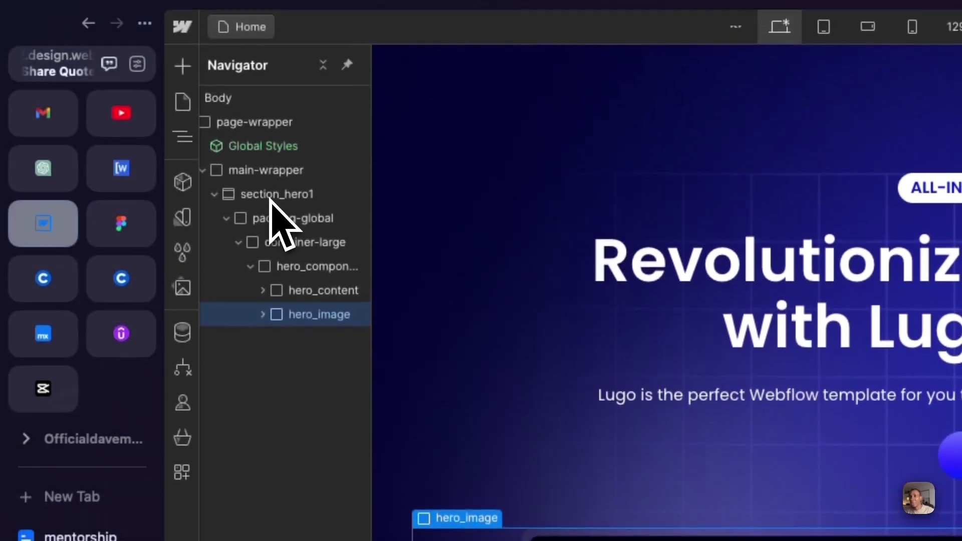
# Reset the minimum height of section_hero1 to its initial value
pyautogui.click(278, 199)
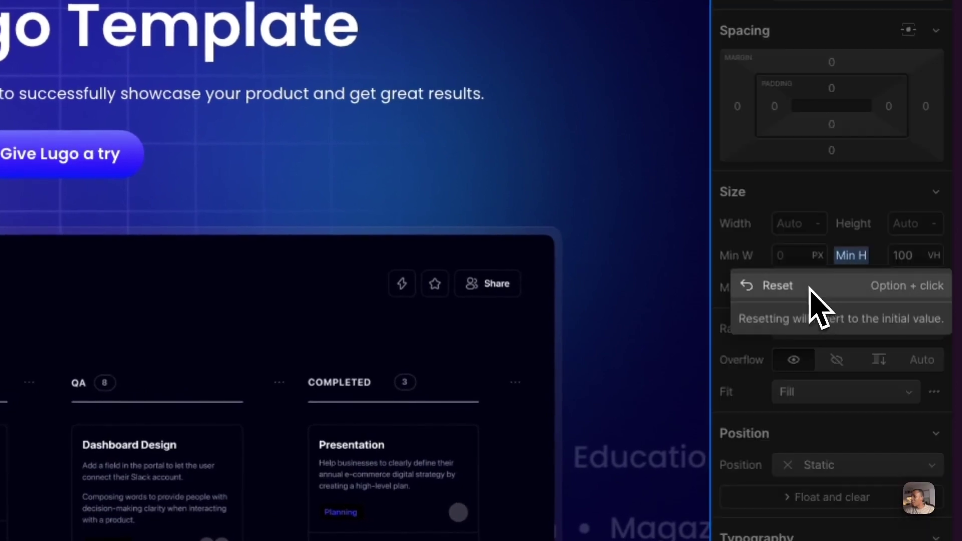
pyautogui.click(811, 290)
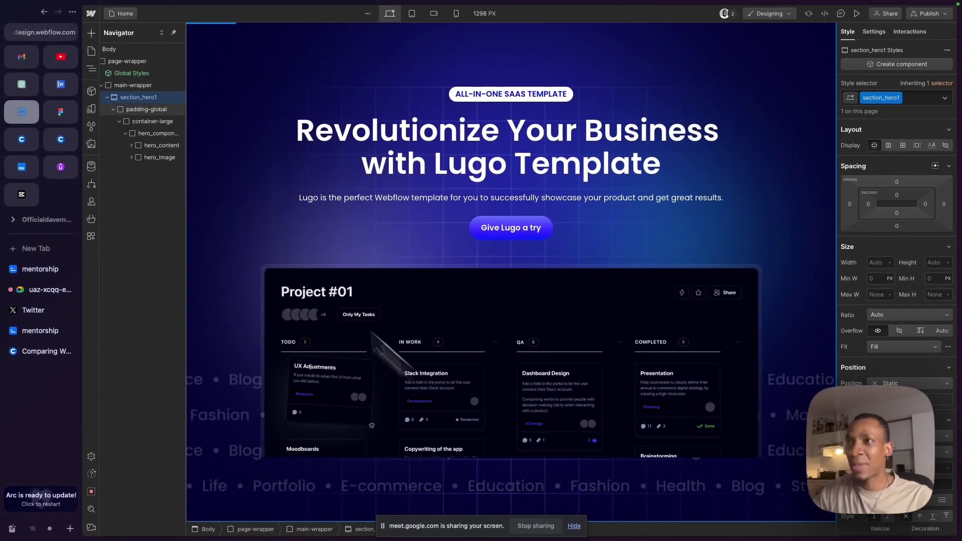
# Preview the page to examine the hero section's new height, and return to design mode
pyautogui.scroll(1, 303, 148)
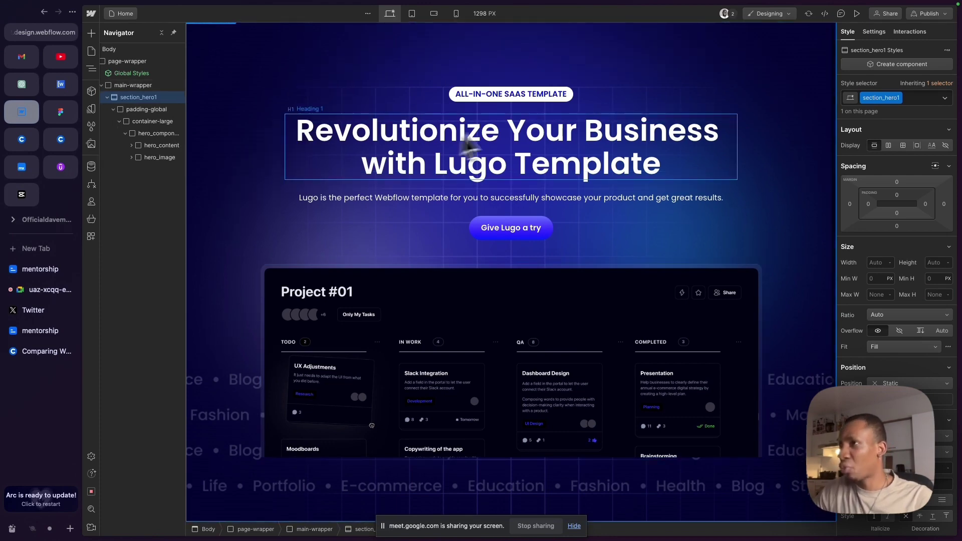
pyautogui.scroll(-1, 494, 146)
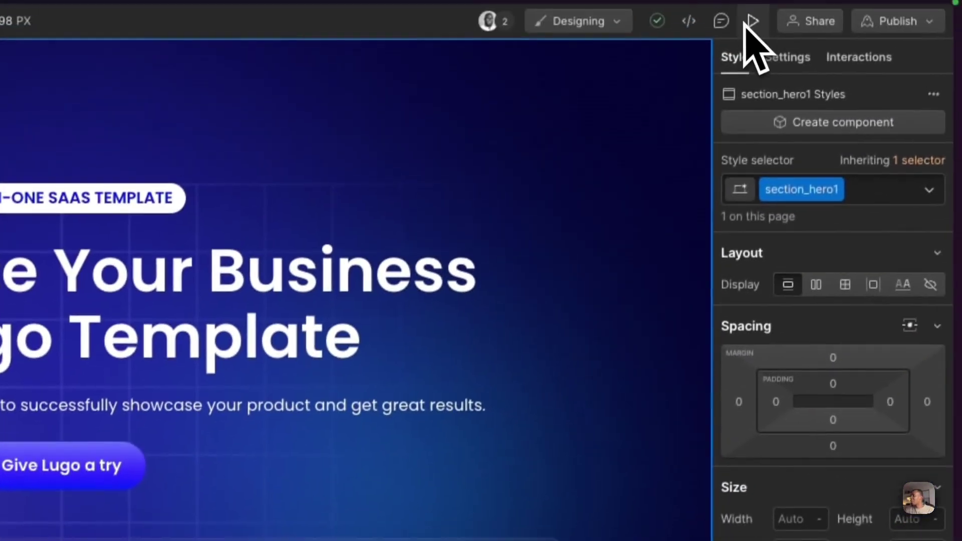
pyautogui.click(751, 28)
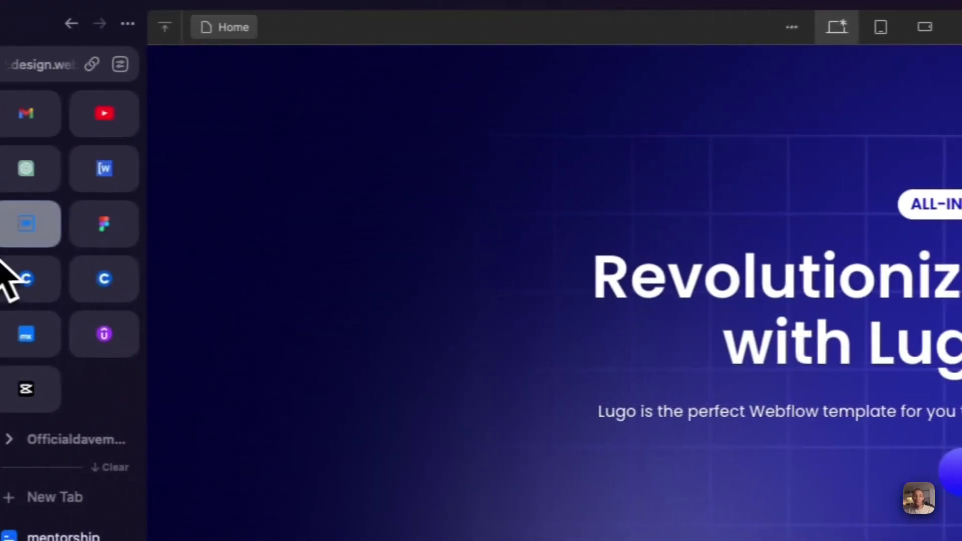
pyautogui.hotkey('ctrl', 'shift', 'p')
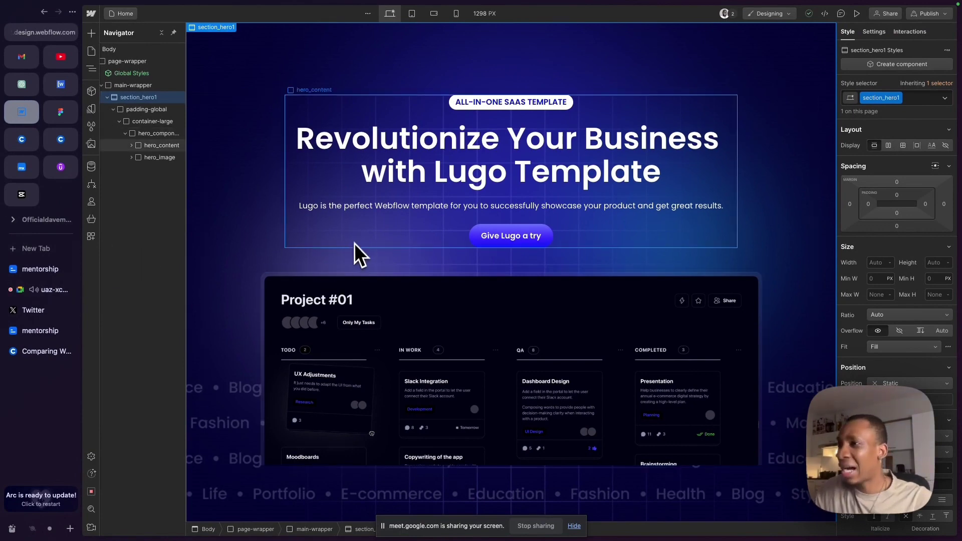
# Check the Google Meet call again, select the container-large element in Webflow and close the floating call window
pyautogui.click(52, 290)
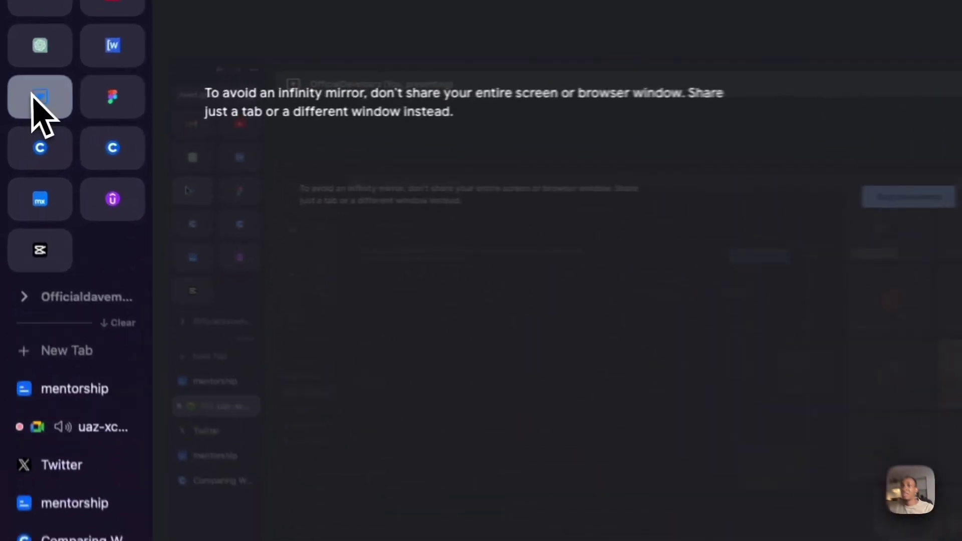
pyautogui.click(33, 96)
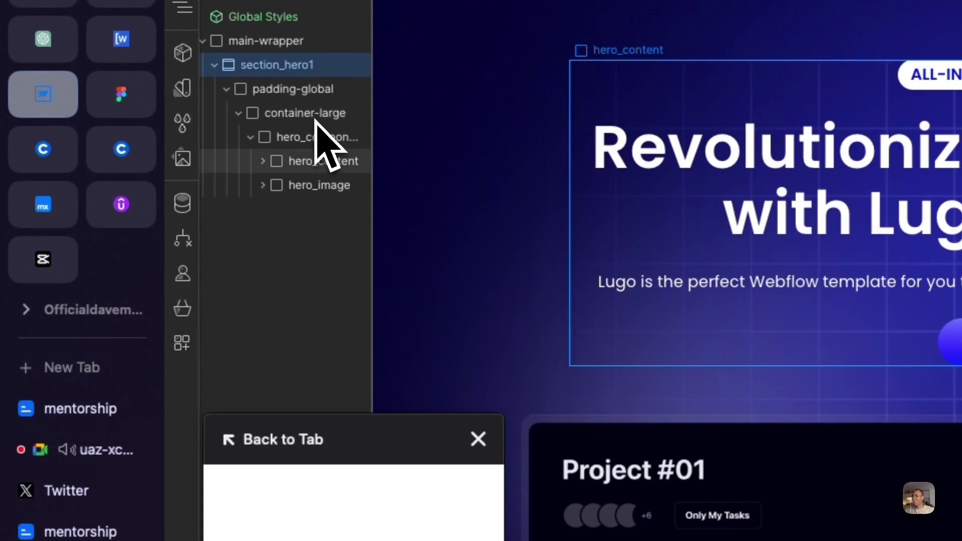
pyautogui.click(316, 120)
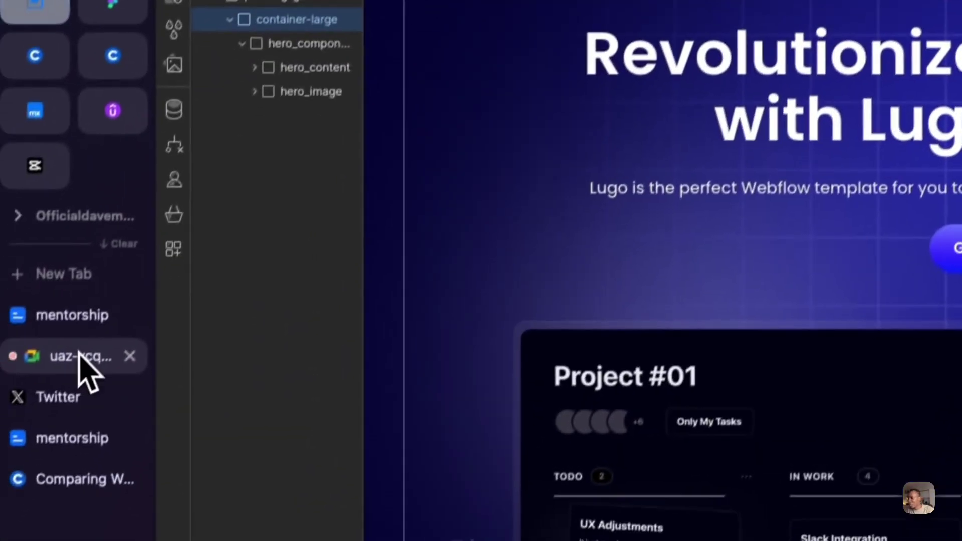
pyautogui.click(80, 359)
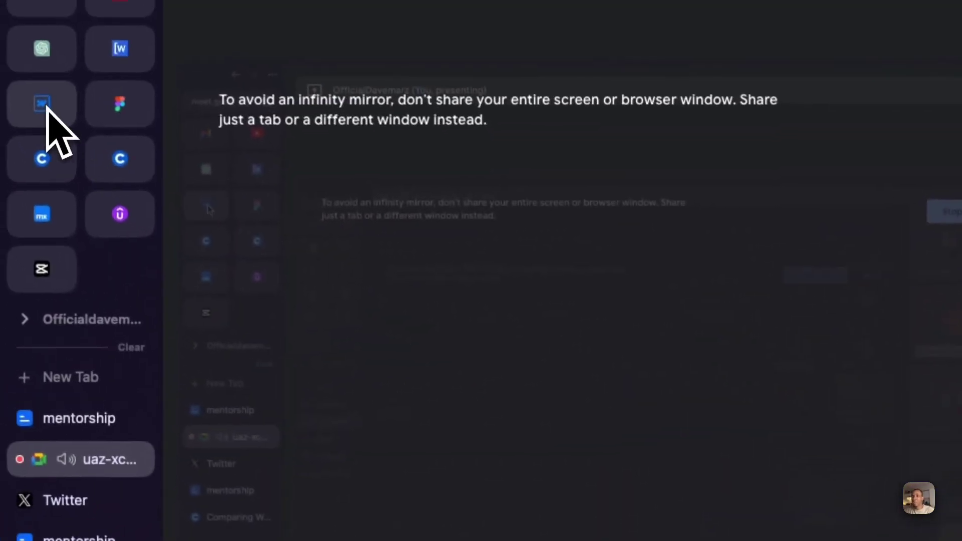
pyautogui.click(43, 108)
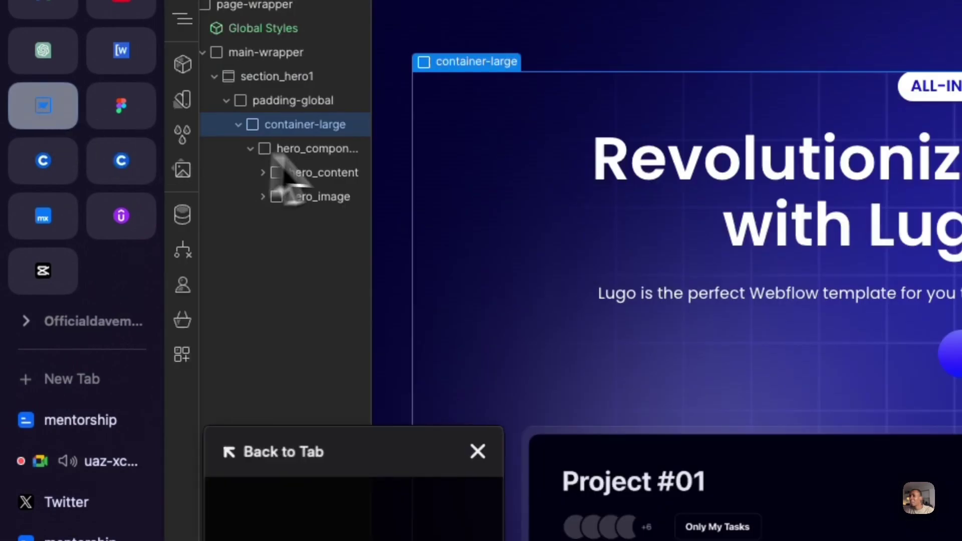
pyautogui.click(471, 450)
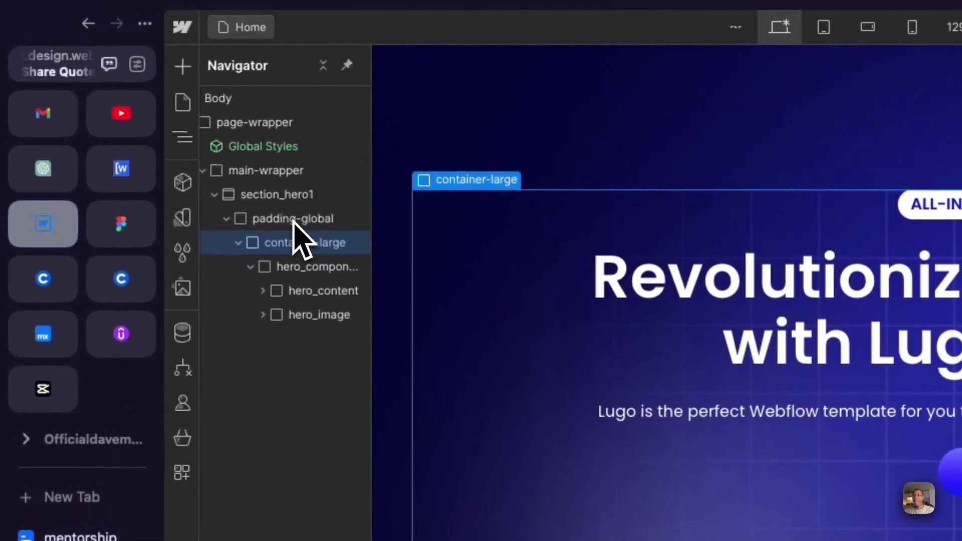
# Examine the padding-global element's spacing, including its bottom padding, in relation to the hero_image element
pyautogui.click(294, 219)
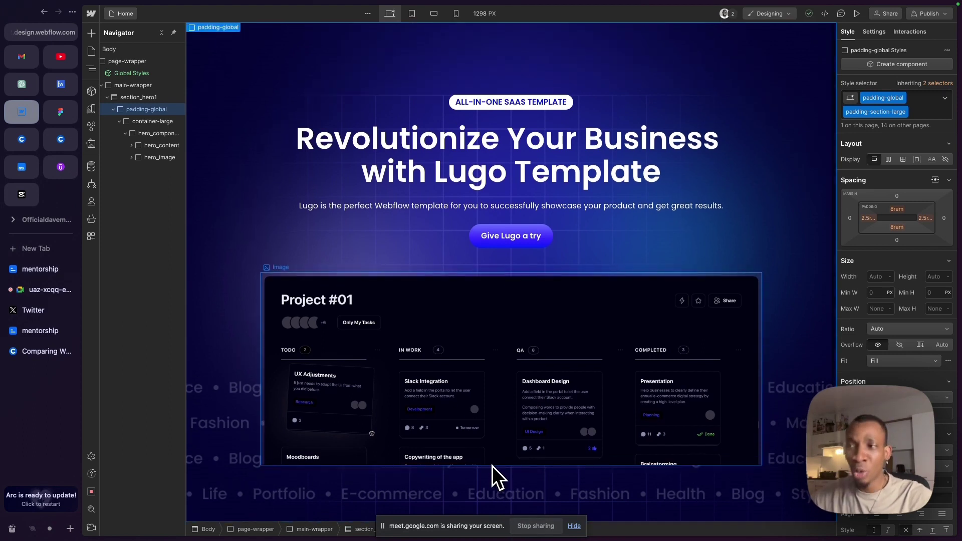
pyautogui.scroll(-1, 492, 466)
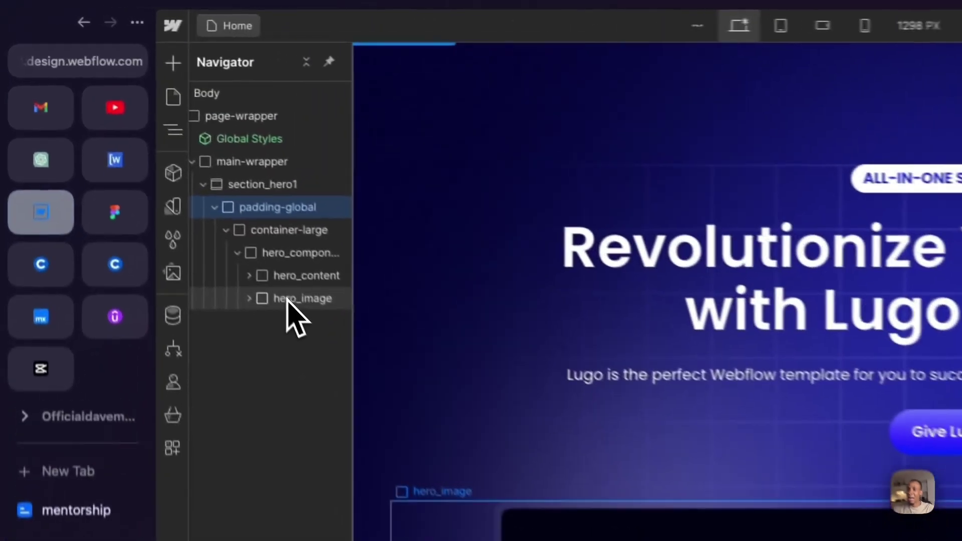
pyautogui.click(291, 300)
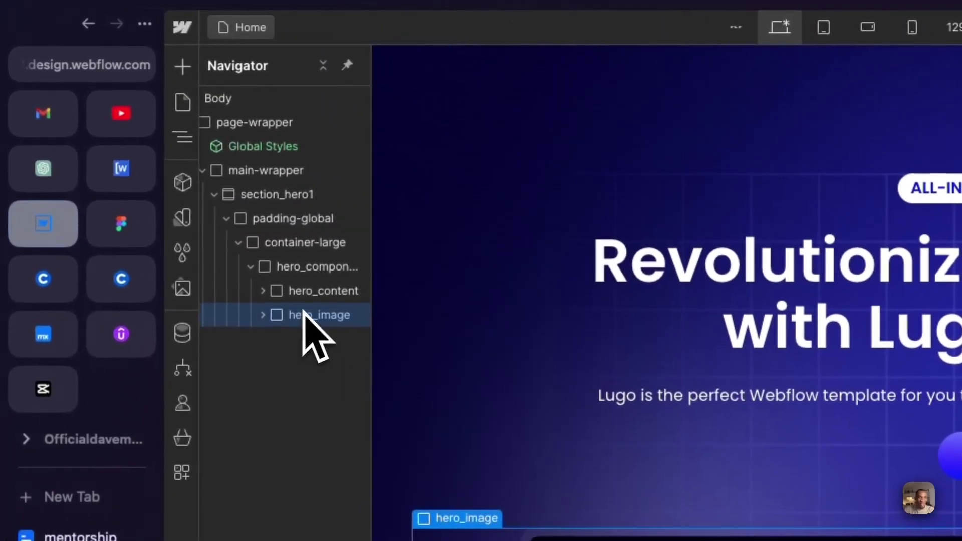
pyautogui.click(287, 223)
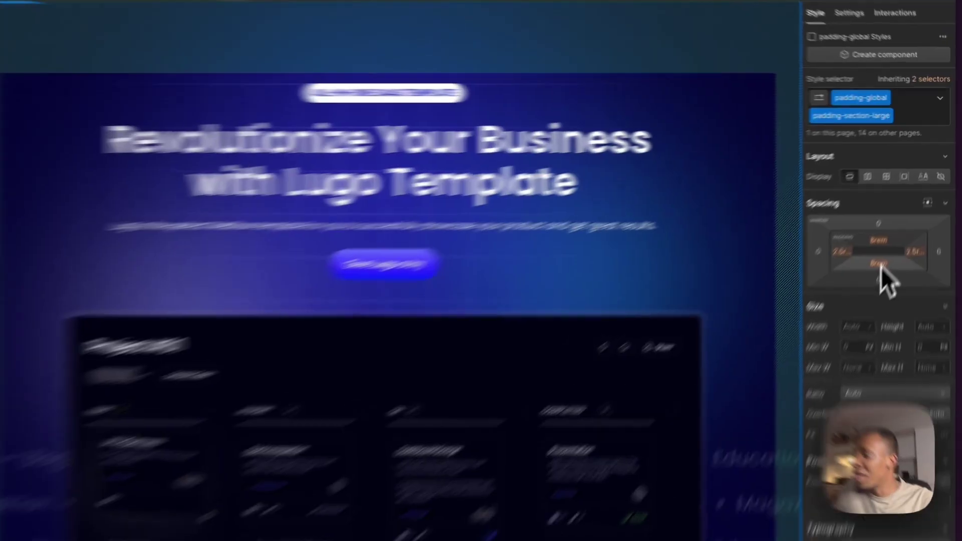
pyautogui.click(881, 267)
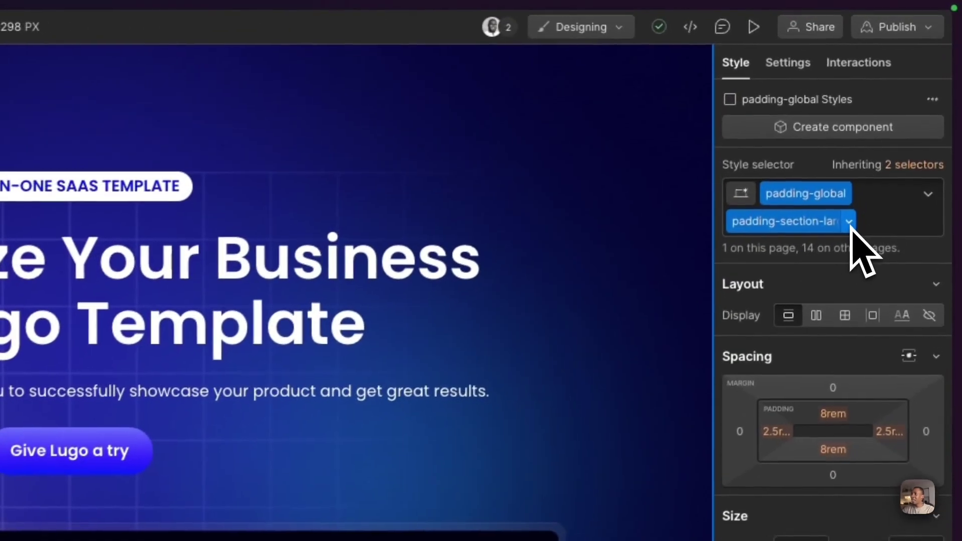
# Duplicate the padding-section-large class on the padding-global element and rename the copy padding-section-hero
pyautogui.click(849, 222)
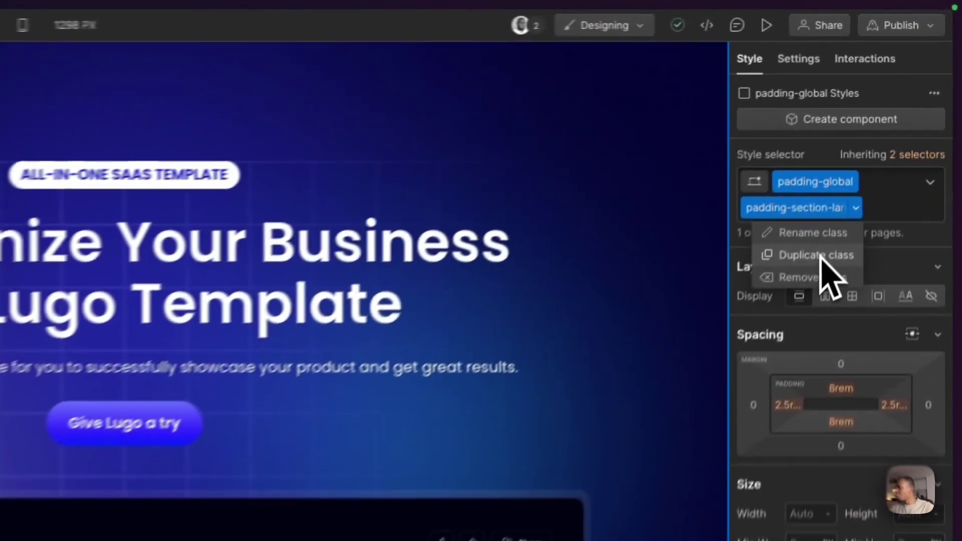
pyautogui.click(886, 138)
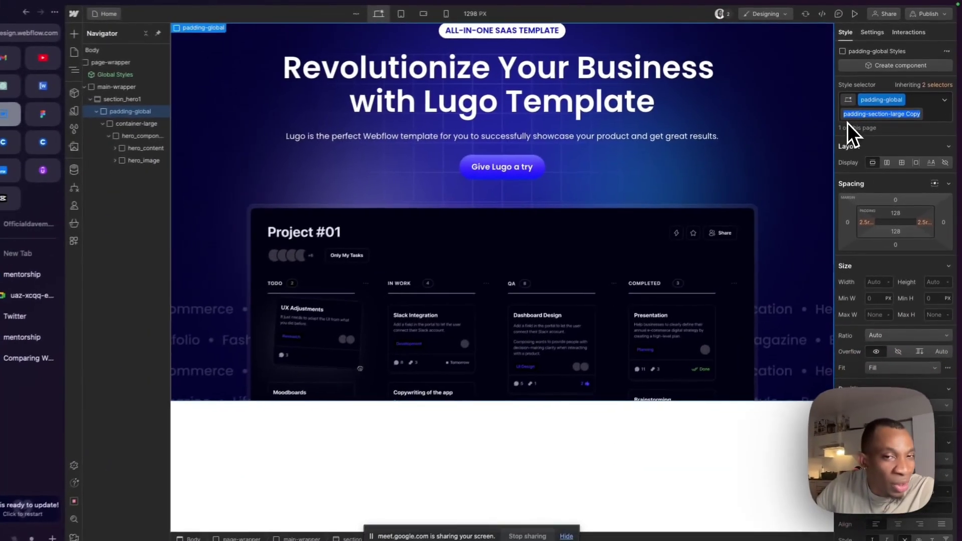
pyautogui.press('End')
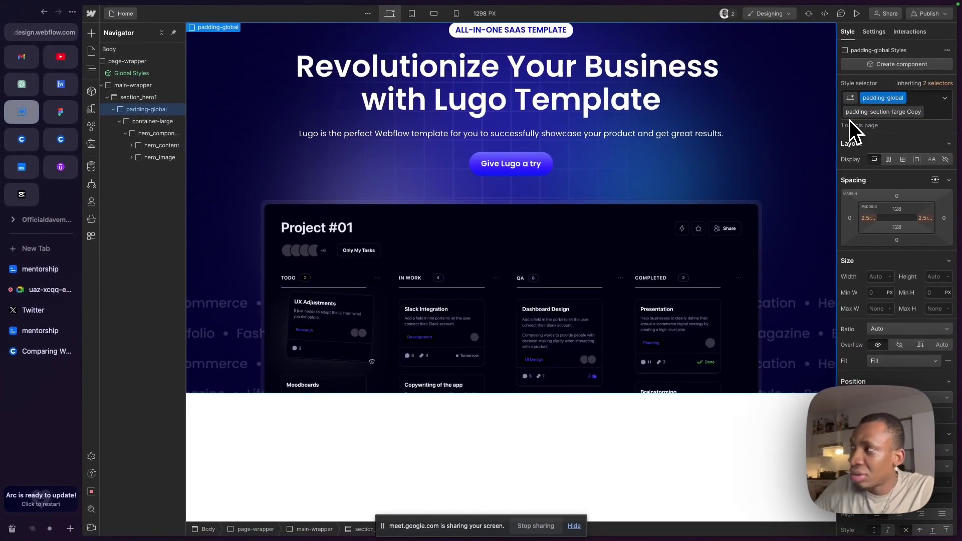
pyautogui.press('BackSpace')
pyautogui.press('BackSpace')
pyautogui.press('BackSpace')
pyautogui.press('BackSpace')
pyautogui.press('BackSpace')
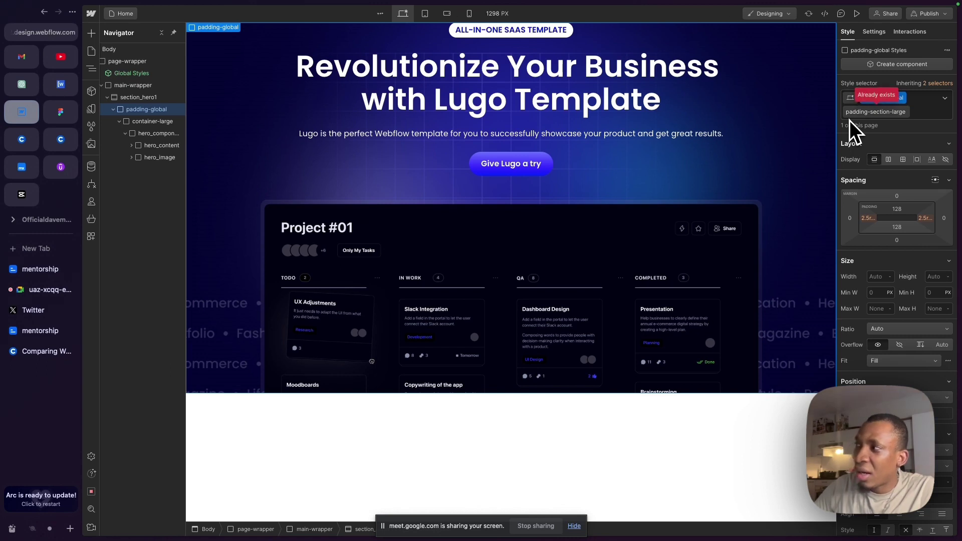
pyautogui.press('BackSpace')
pyautogui.press('BackSpace')
pyautogui.press('BackSpace')
pyautogui.press('BackSpace')
pyautogui.press('BackSpace')
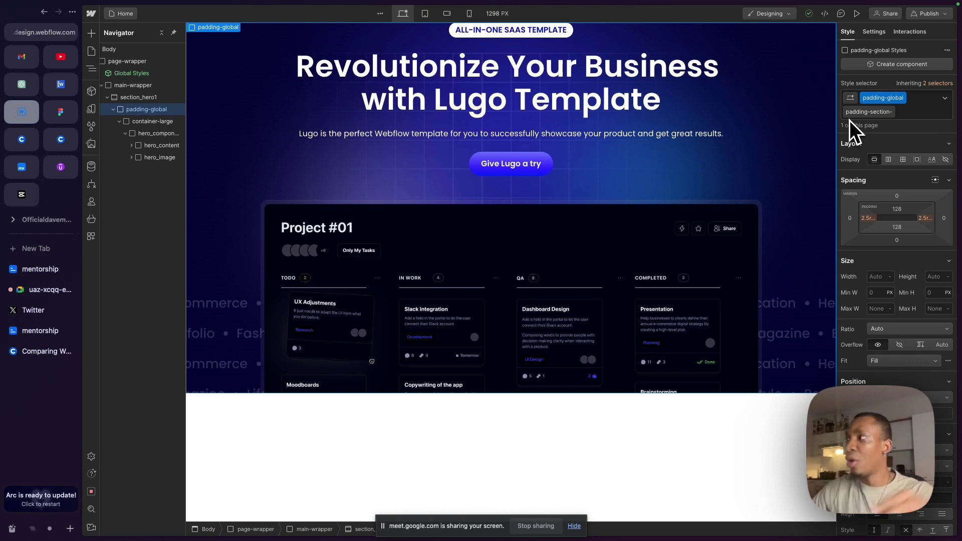
pyautogui.write('hero')
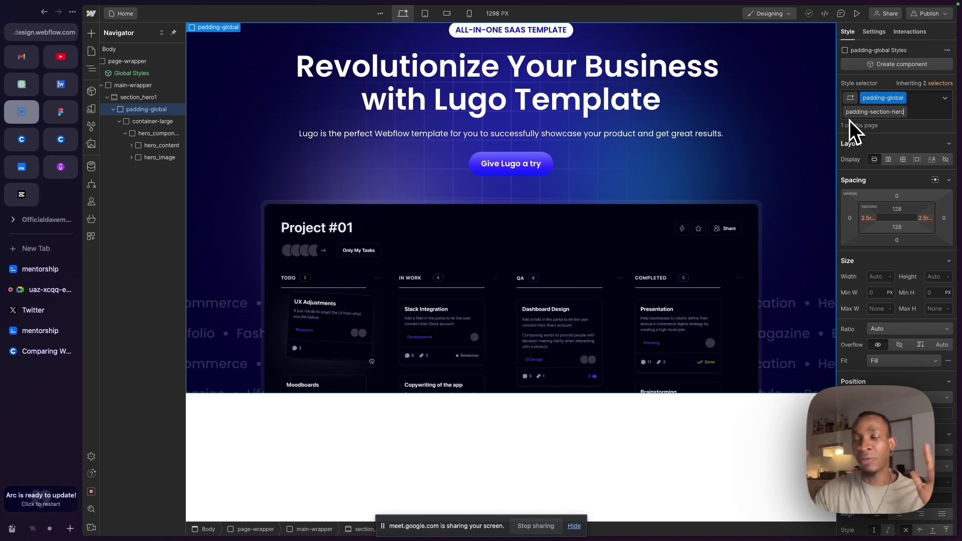
pyautogui.press('Return')
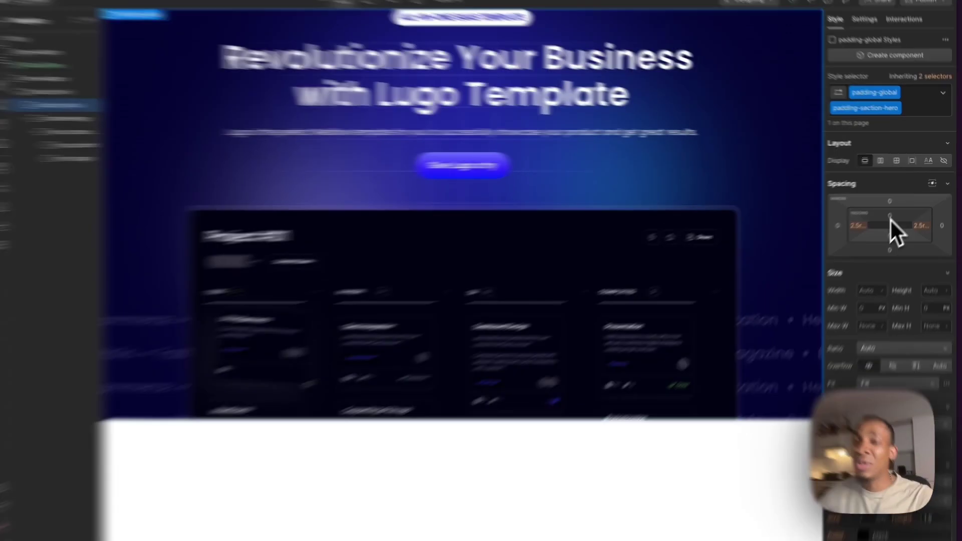
# Set the top padding of the padding-section-hero class to 8rem
pyautogui.click(890, 216)
pyautogui.write('8')
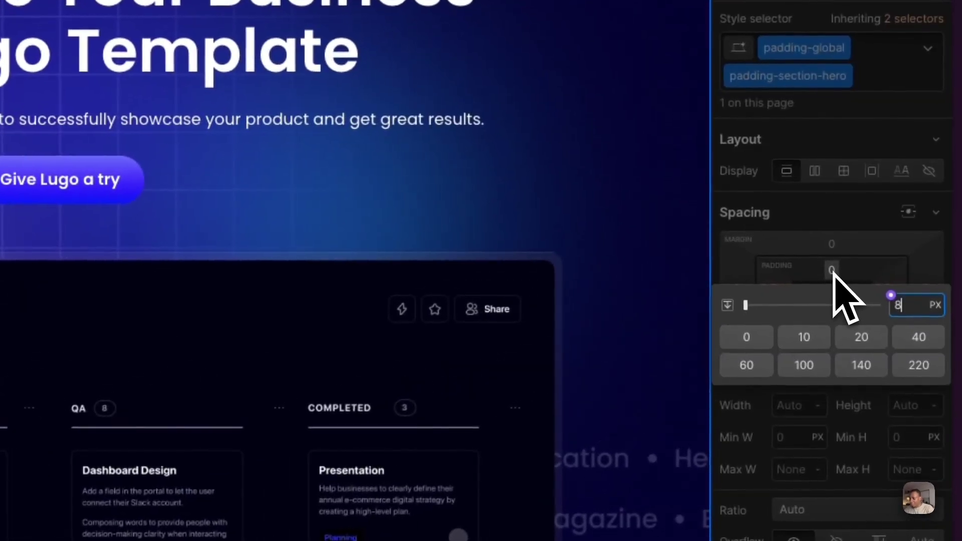
pyautogui.write('rem')
pyautogui.press('Return')
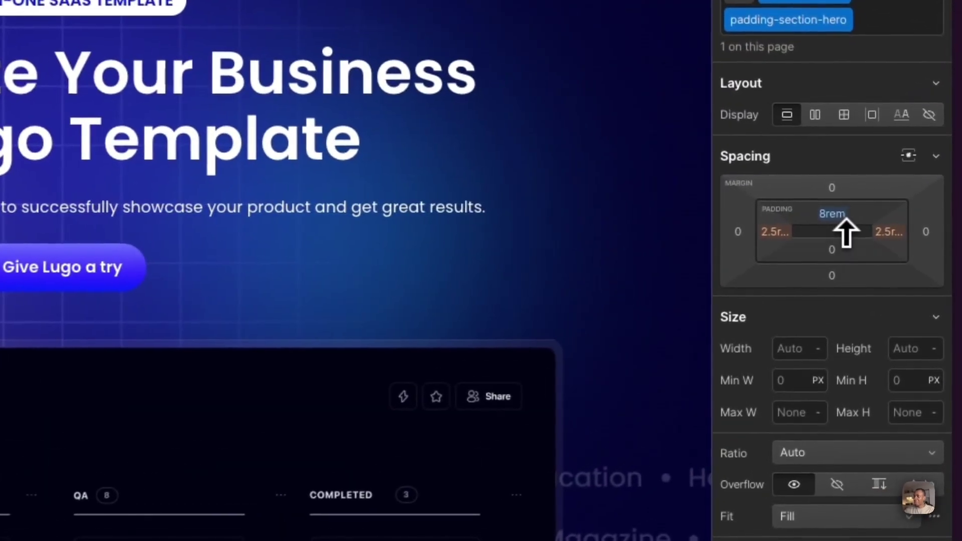
pyautogui.moveTo(901, 226); pyautogui.dragTo(910, 189)
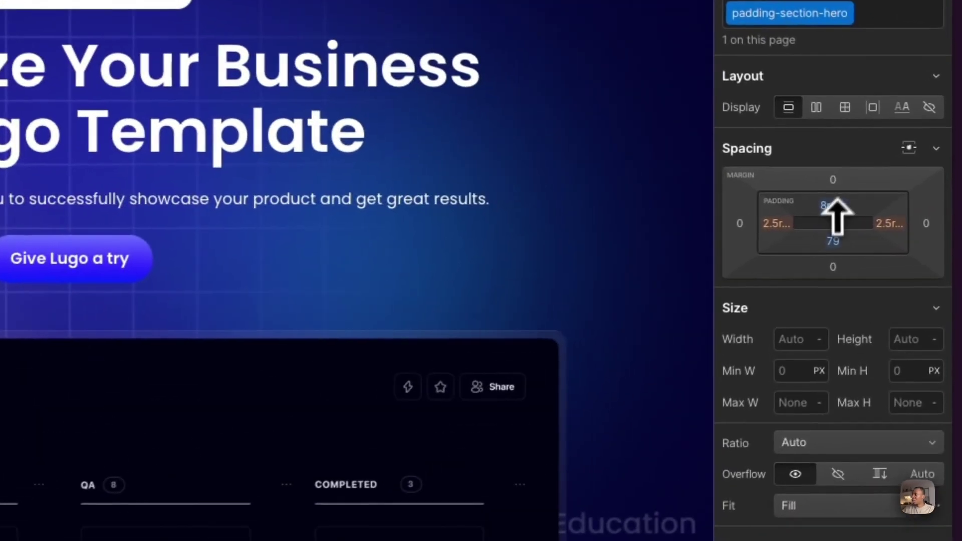
pyautogui.click(853, 237)
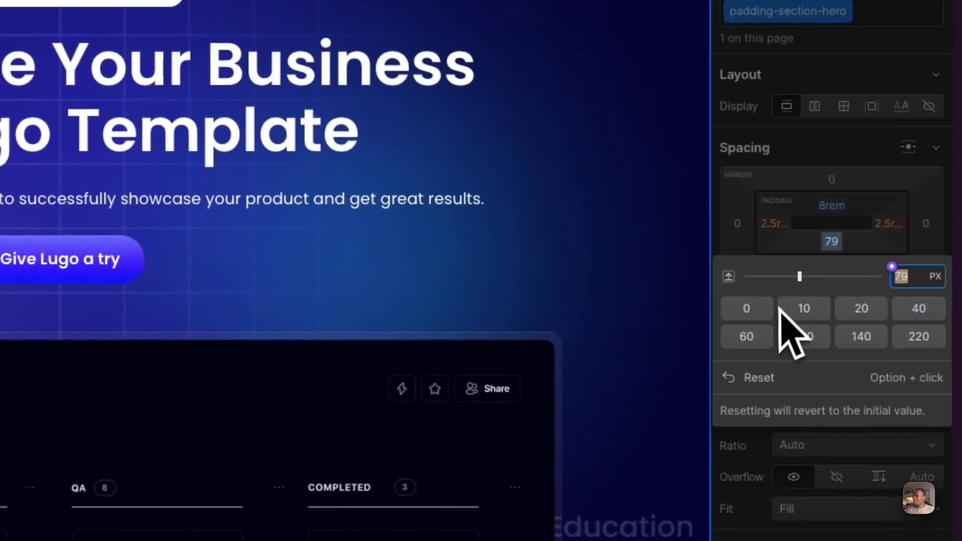
pyautogui.click(748, 396)
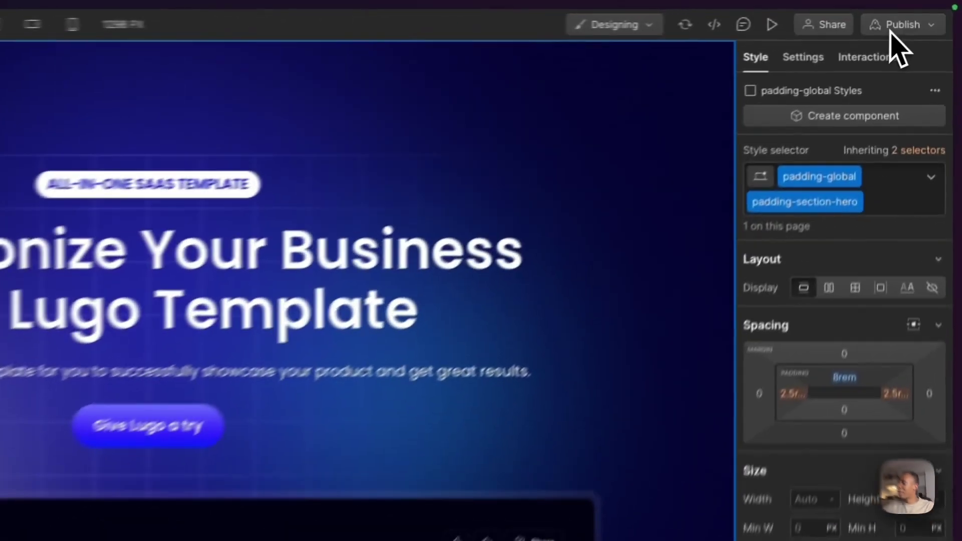
# Publish the site to the selected staging domain, reload the live mentorship page and check the hero section's spacing
pyautogui.click(892, 29)
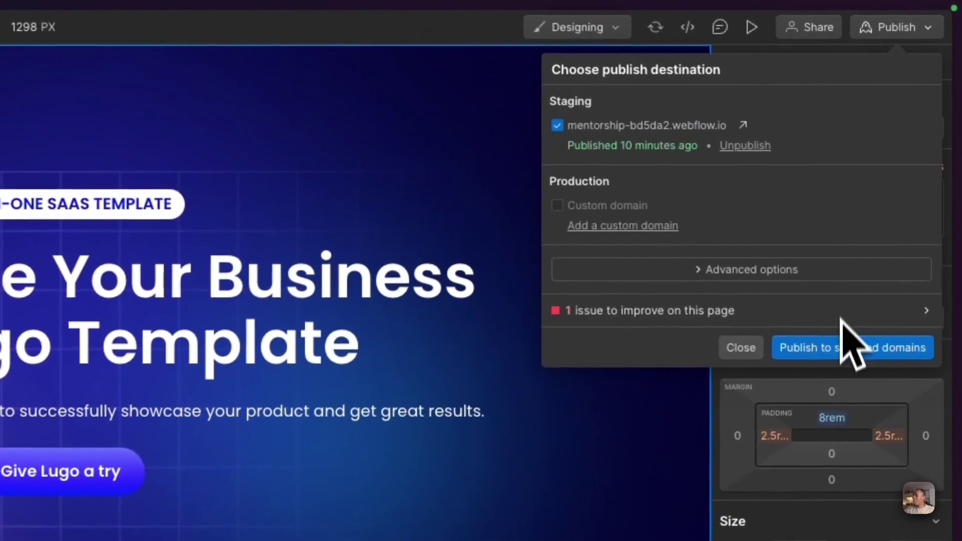
pyautogui.click(842, 347)
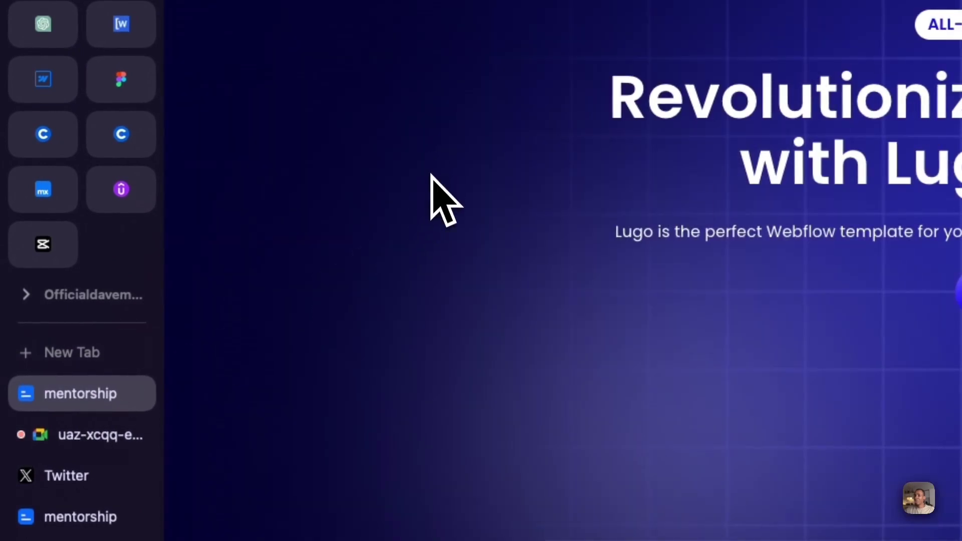
pyautogui.rightClick(432, 145)
pyautogui.click(456, 237)
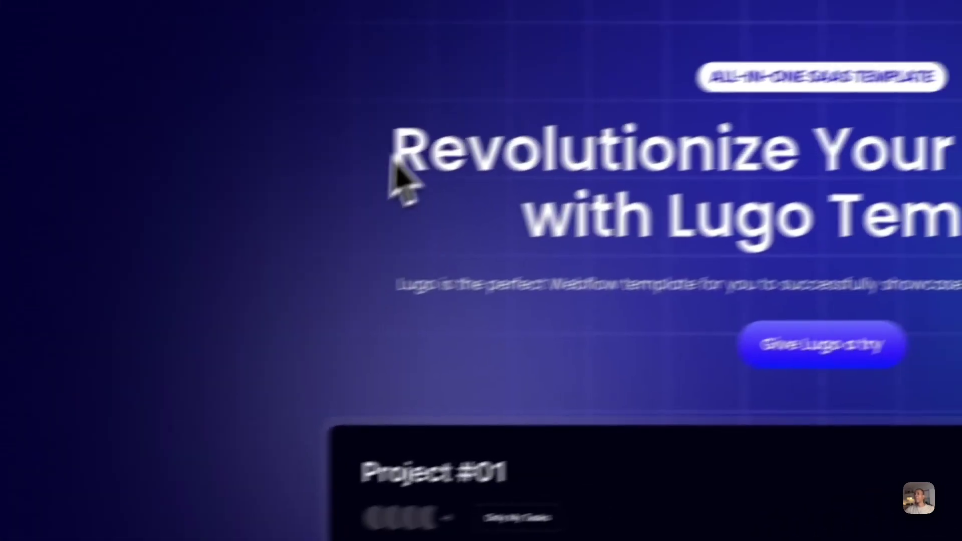
pyautogui.moveTo(608, 98); pyautogui.dragTo(958, 421)
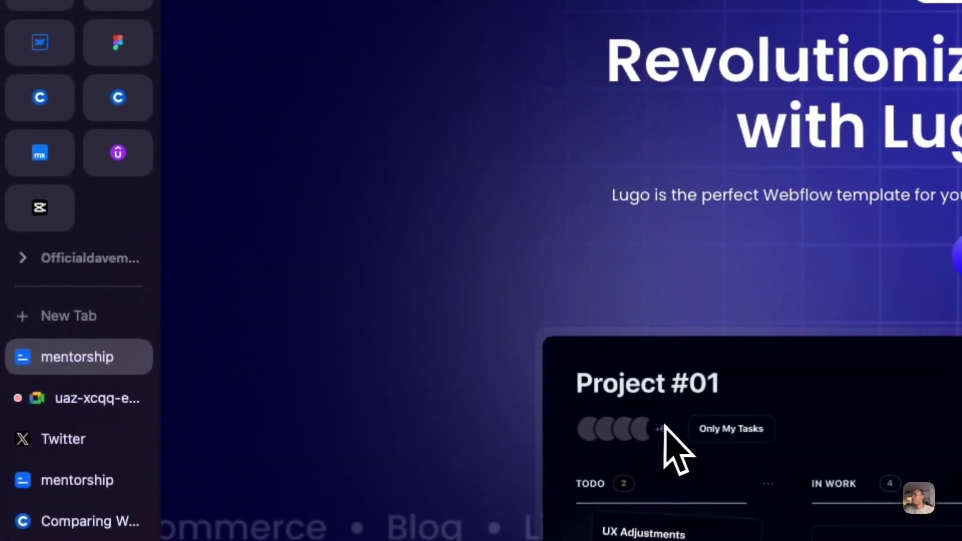
pyautogui.moveTo(667, 426); pyautogui.dragTo(526, 276)
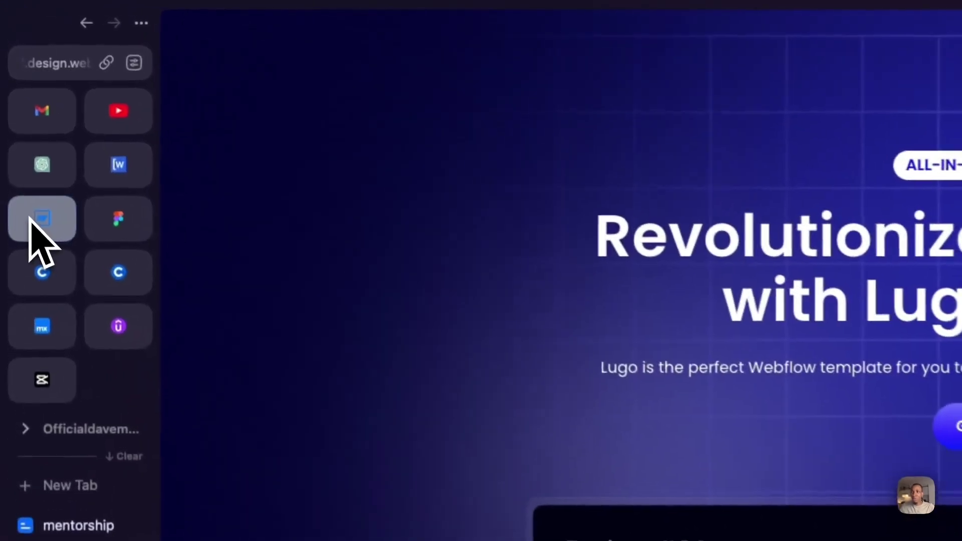
# Return to the Webflow designer and examine the classes and spacing of the container-large and padding-global elements
pyautogui.click(31, 219)
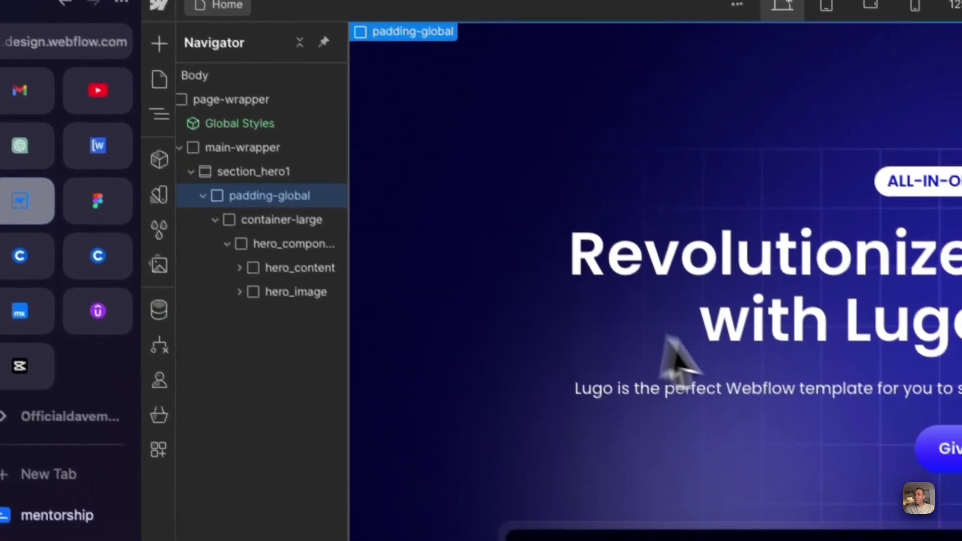
pyautogui.click(262, 206)
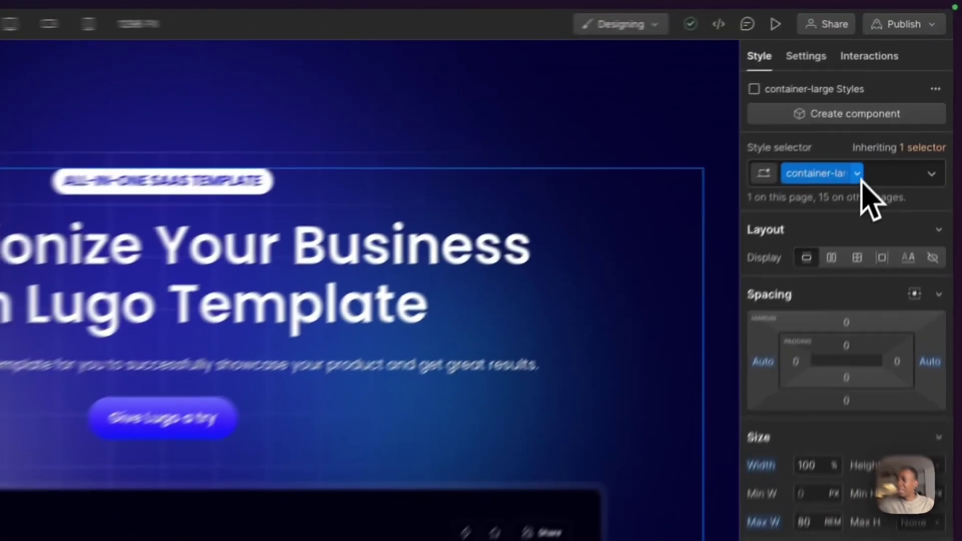
pyautogui.click(859, 175)
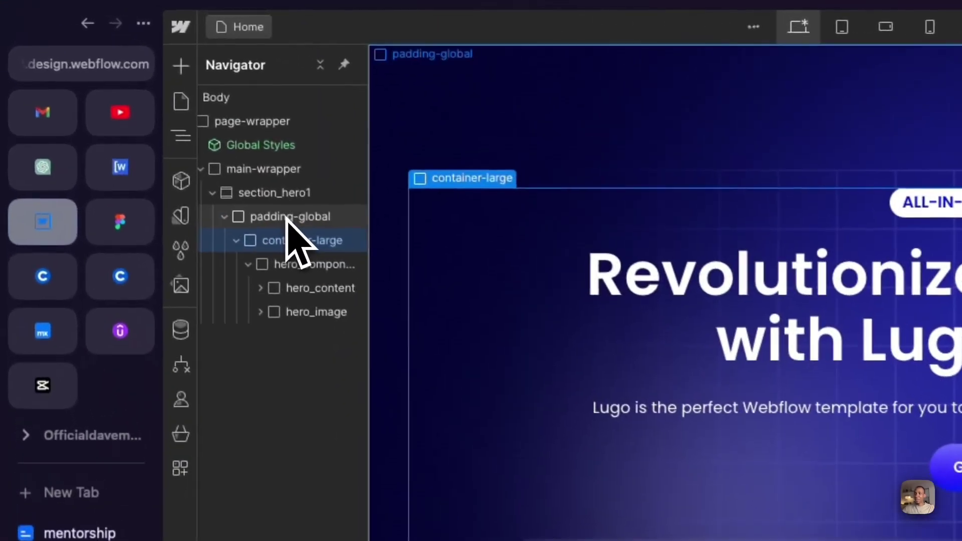
pyautogui.click(253, 191)
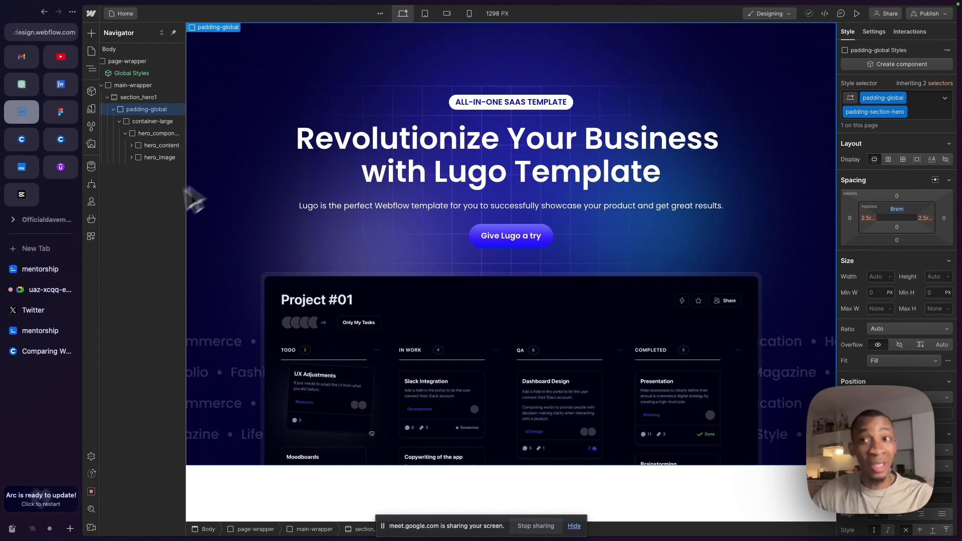
# Check the Google Meet call and the Figma home page design, return to Webflow and close the floating call window
pyautogui.click(48, 290)
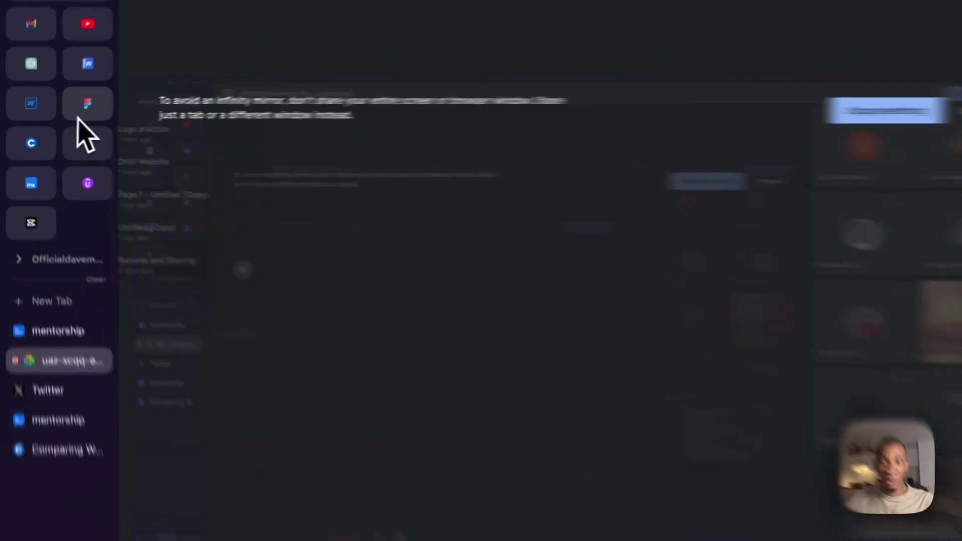
pyautogui.click(58, 114)
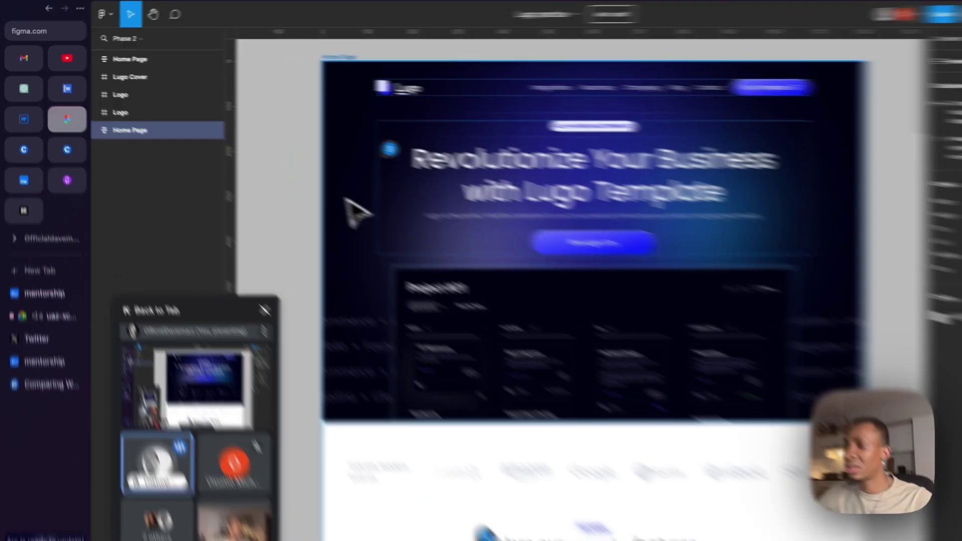
pyautogui.click(23, 119)
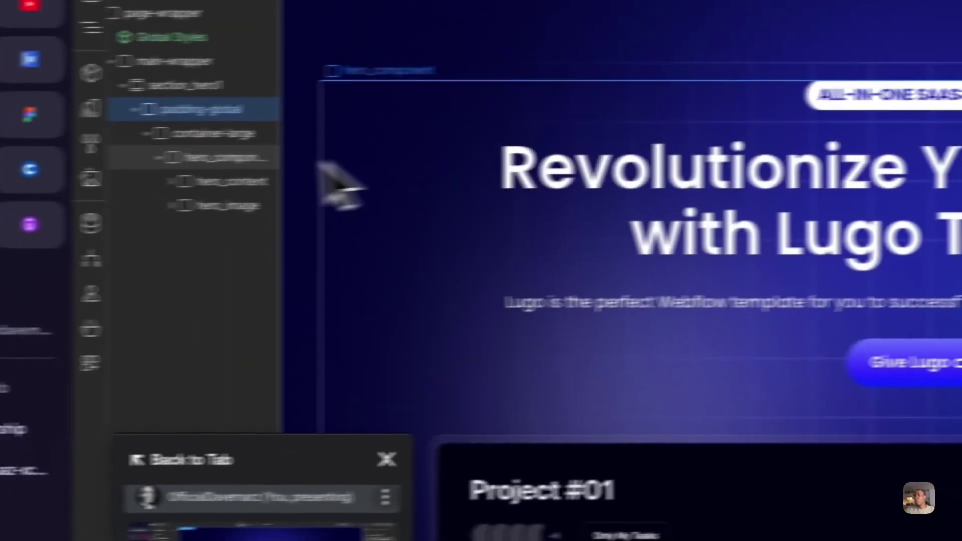
pyautogui.click(386, 460)
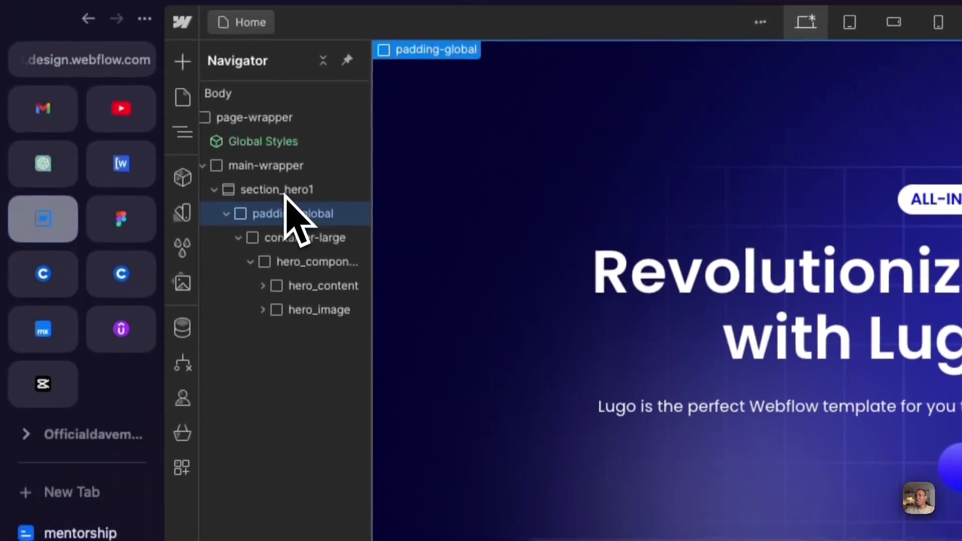
# Set the minimum height of section_hero1 to 100vh
pyautogui.click(284, 199)
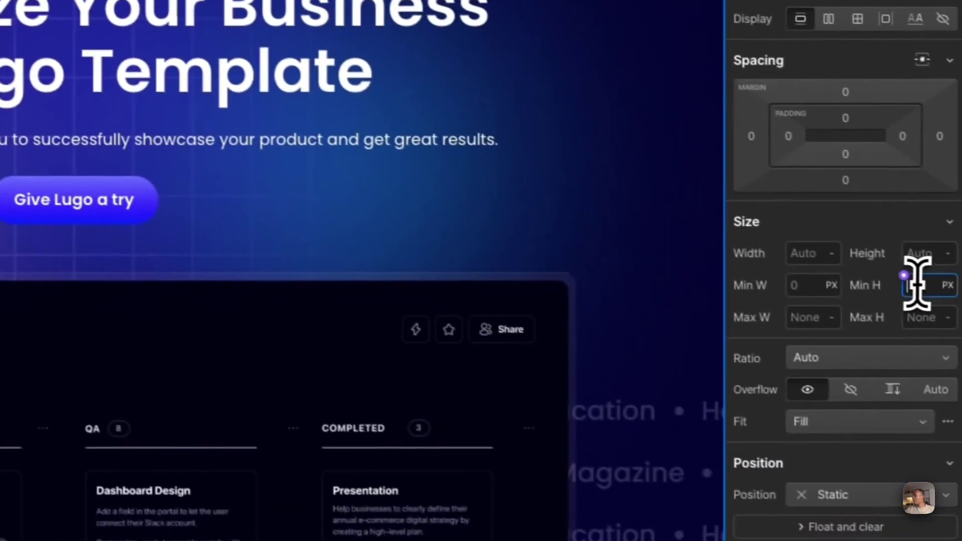
pyautogui.write('100vh')
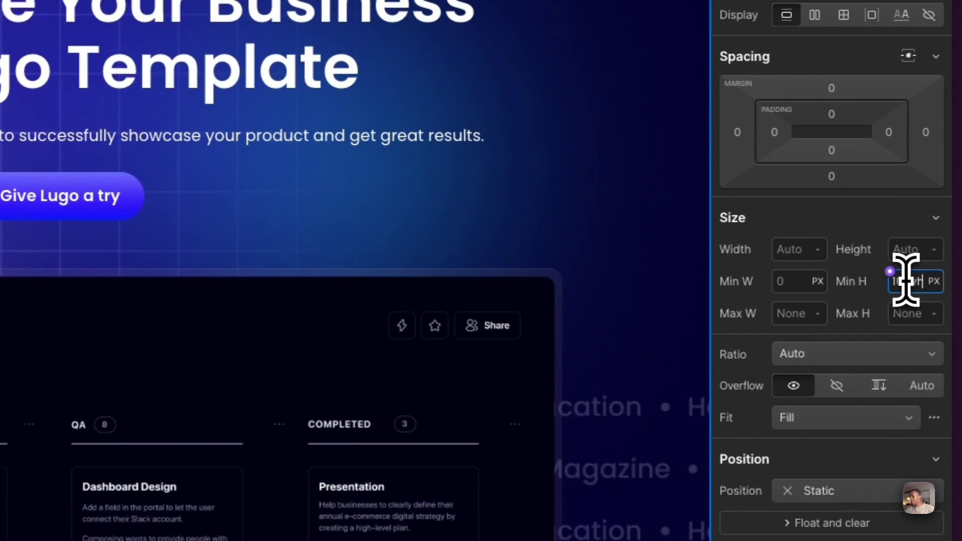
pyautogui.press('Return')
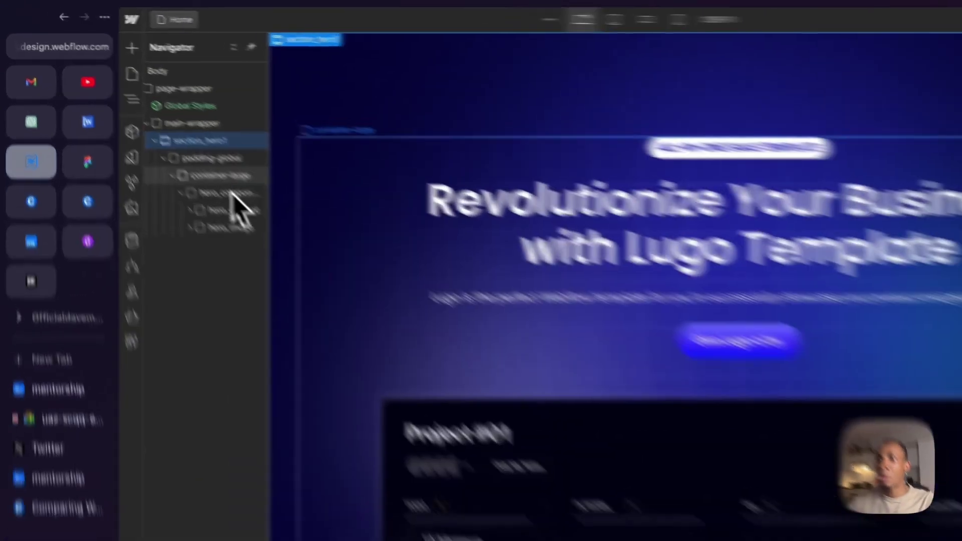
# Give section_hero1 a flex layout with vertical direction, and select the nested hero_component element
pyautogui.click(231, 194)
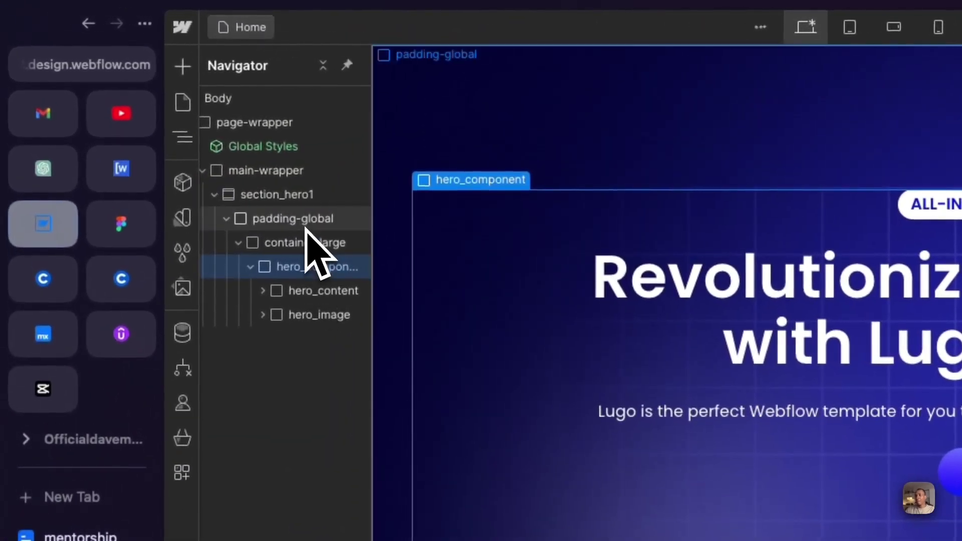
pyautogui.click(293, 195)
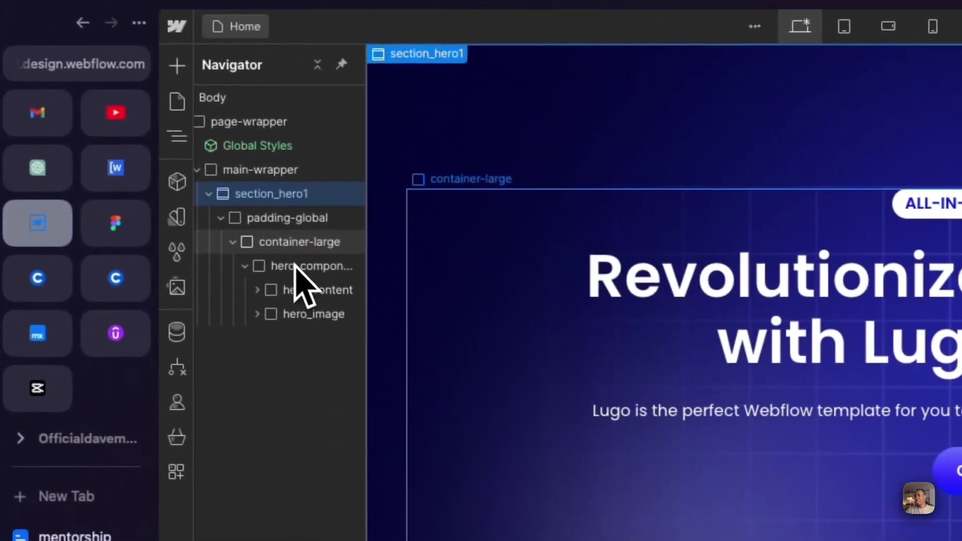
pyautogui.click(234, 257)
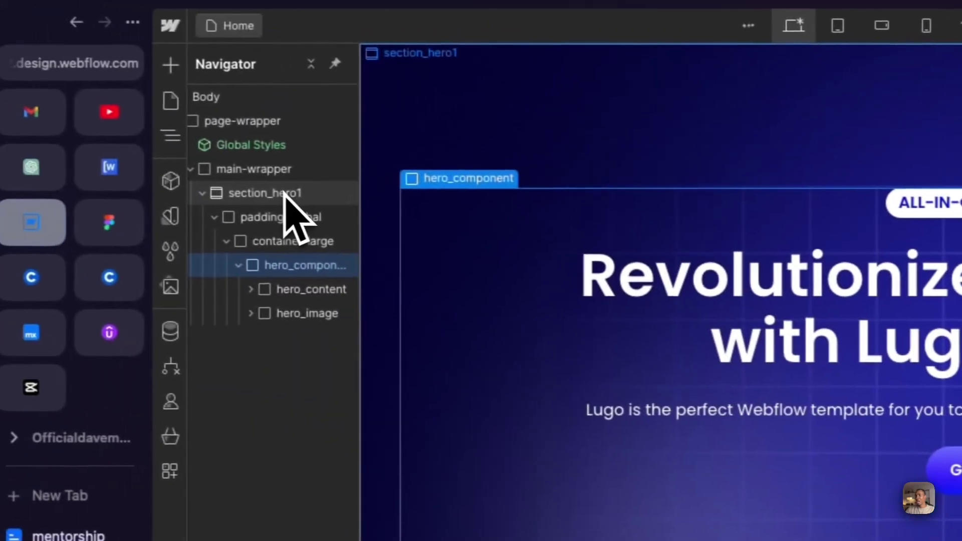
pyautogui.click(281, 196)
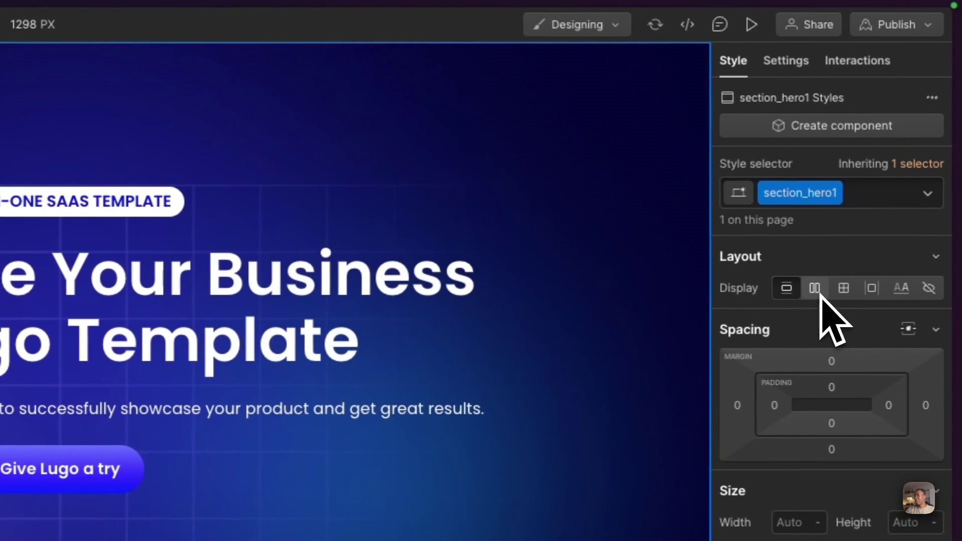
pyautogui.click(817, 291)
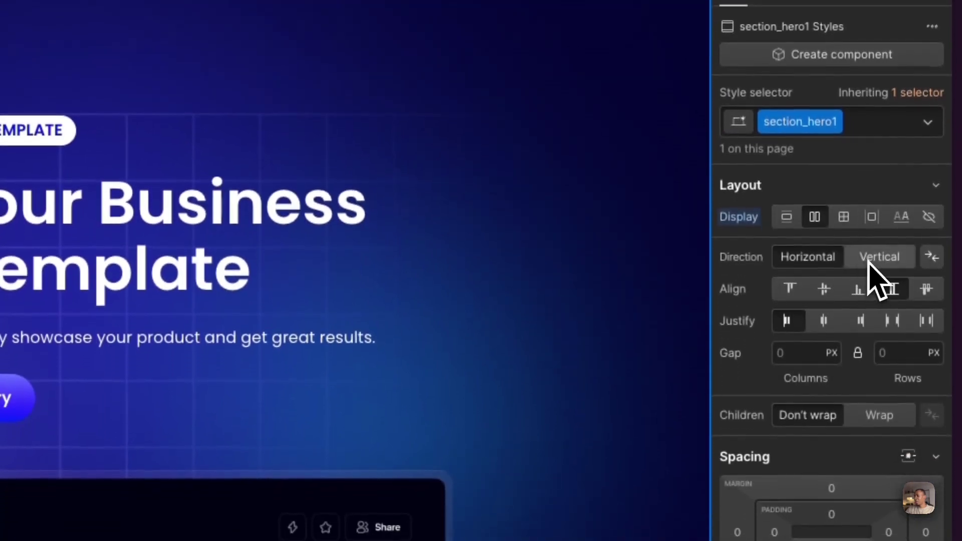
pyautogui.click(870, 260)
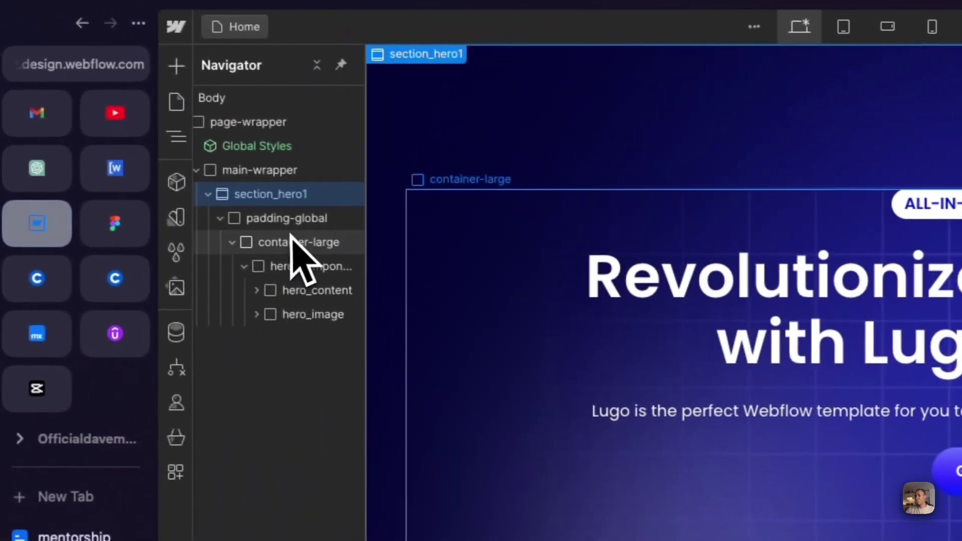
pyautogui.click(293, 266)
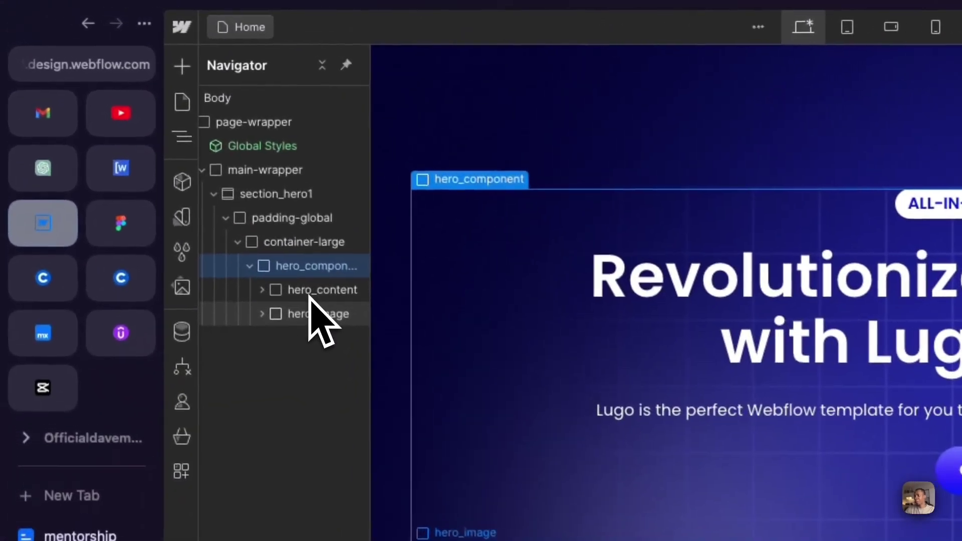
# Examine the hero_image and padding-global elements, select section_hero1 and keep its flex direction vertical
pyautogui.click(156, 147)
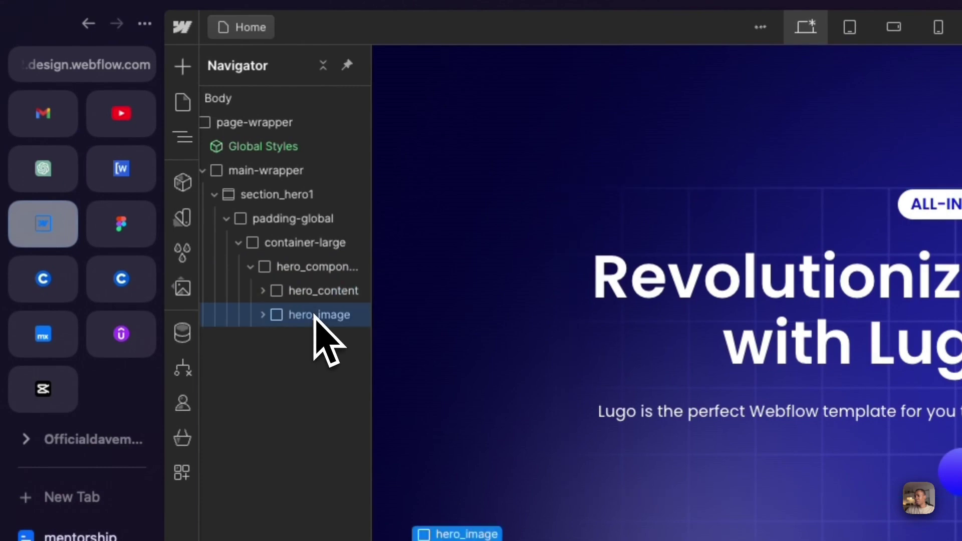
pyautogui.click(305, 265)
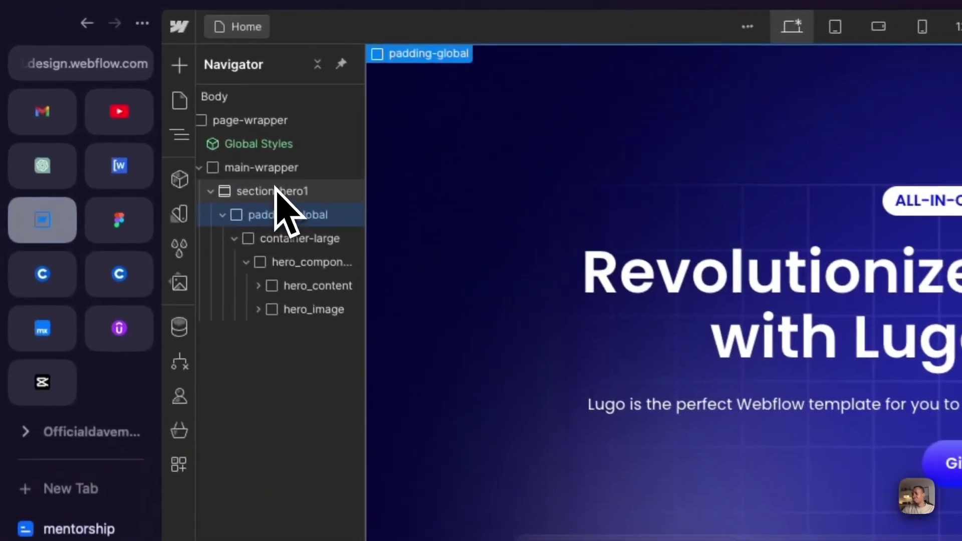
pyautogui.click(211, 148)
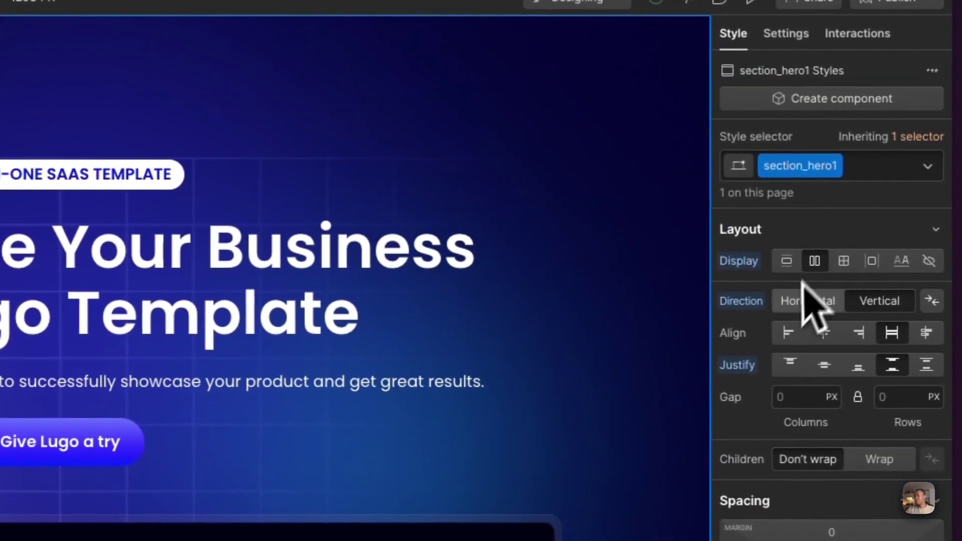
pyautogui.click(879, 300)
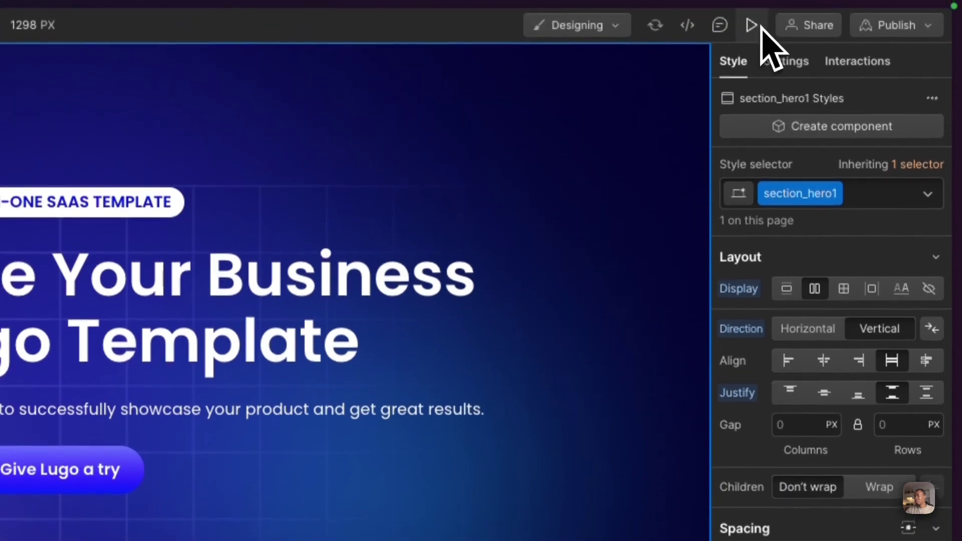
# Preview the hero section at full width, exit the preview and switch to the Figma home page design to compare
pyautogui.click(754, 1)
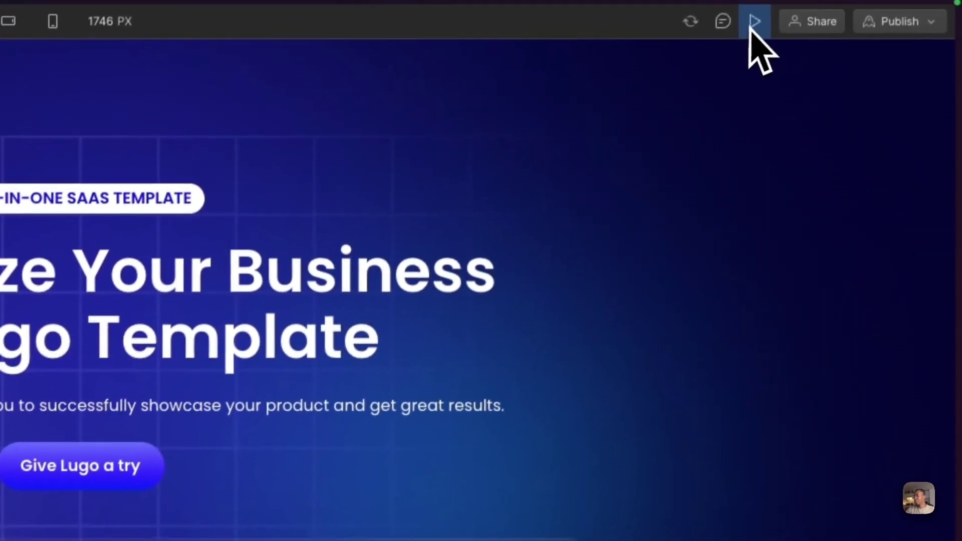
pyautogui.click(752, 27)
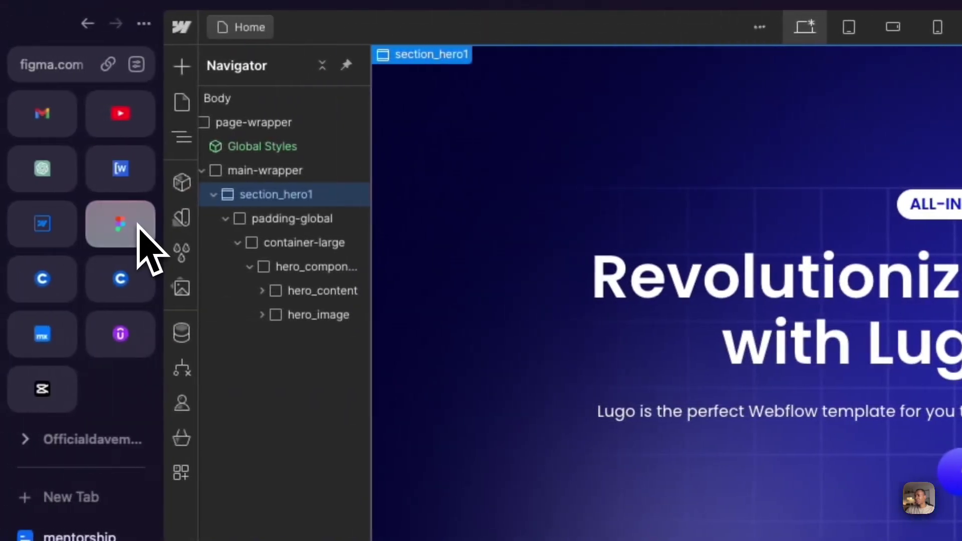
pyautogui.click(137, 224)
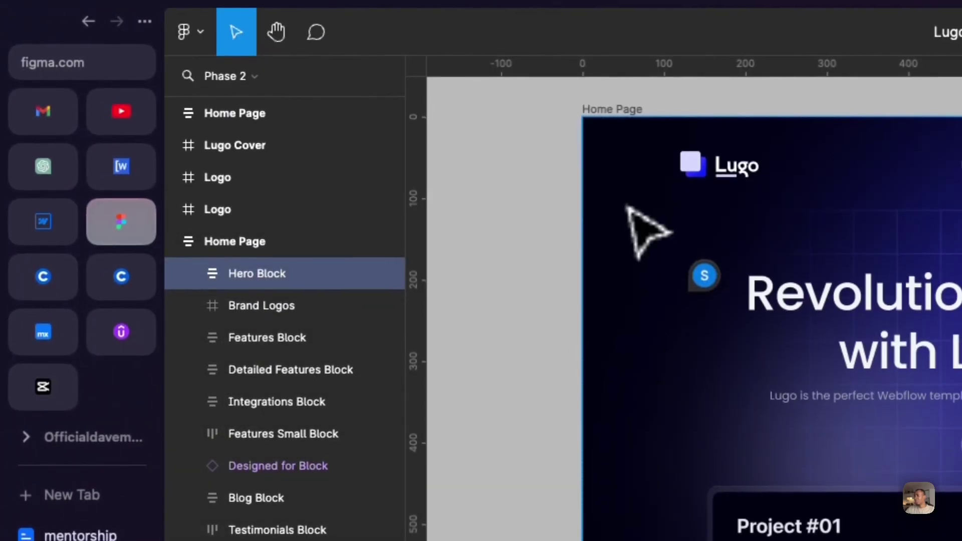
# Return to Webflow and enlarge the dashboard image inside hero_image until it spans the width of hero_component
pyautogui.click(41, 225)
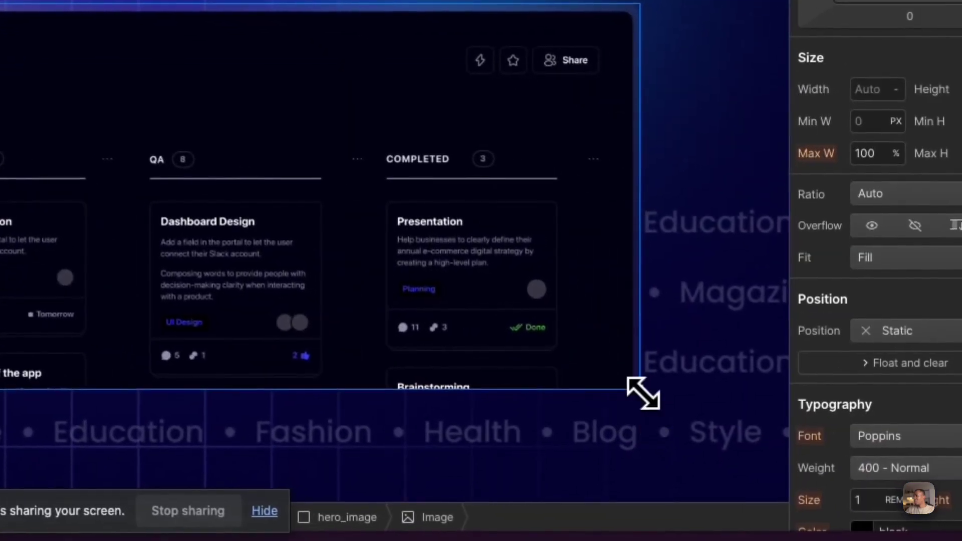
pyautogui.moveTo(663, 414); pyautogui.dragTo(717, 492)
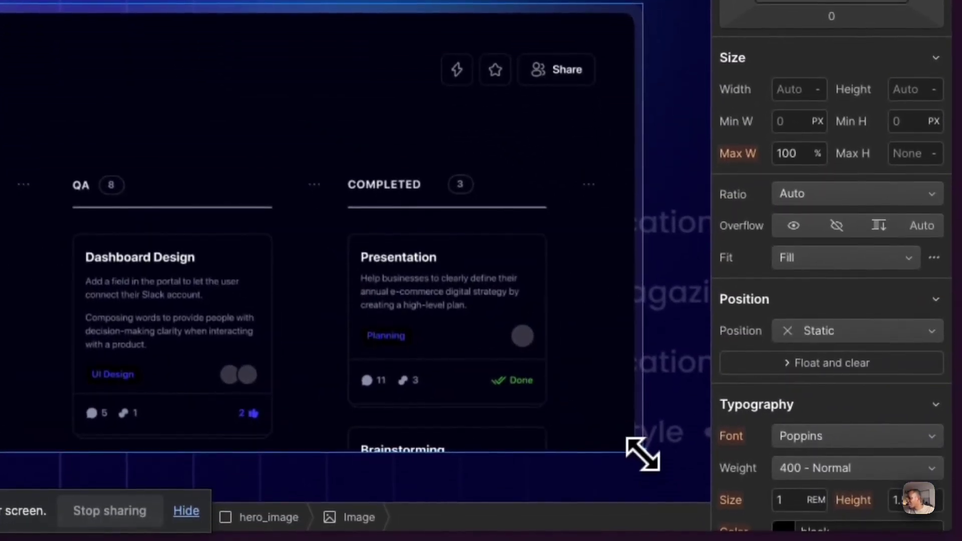
pyautogui.moveTo(645, 454); pyautogui.dragTo(682, 496)
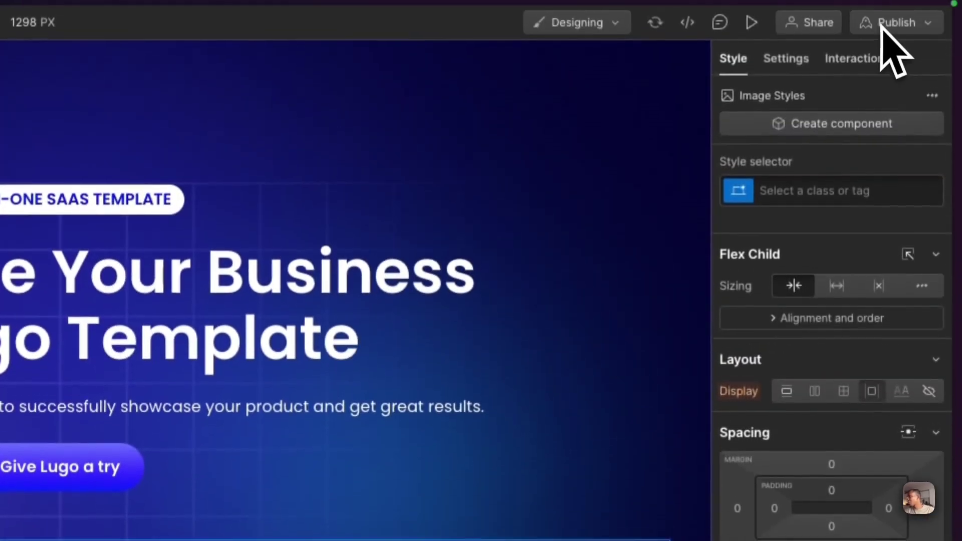
# Publish the site to the staging domain and reload the live mentorship page
pyautogui.click(892, 22)
pyautogui.click(841, 352)
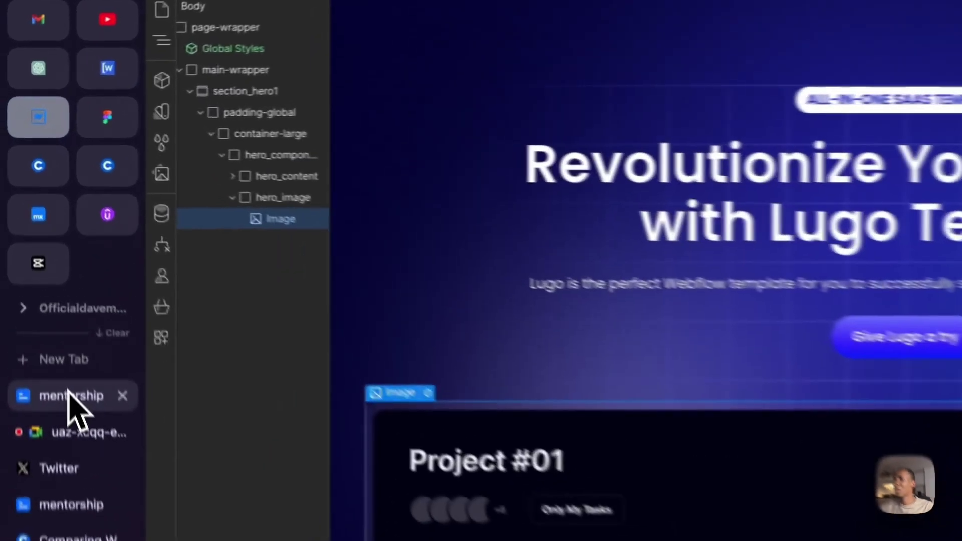
pyautogui.click(30, 271)
pyautogui.rightClick(475, 113)
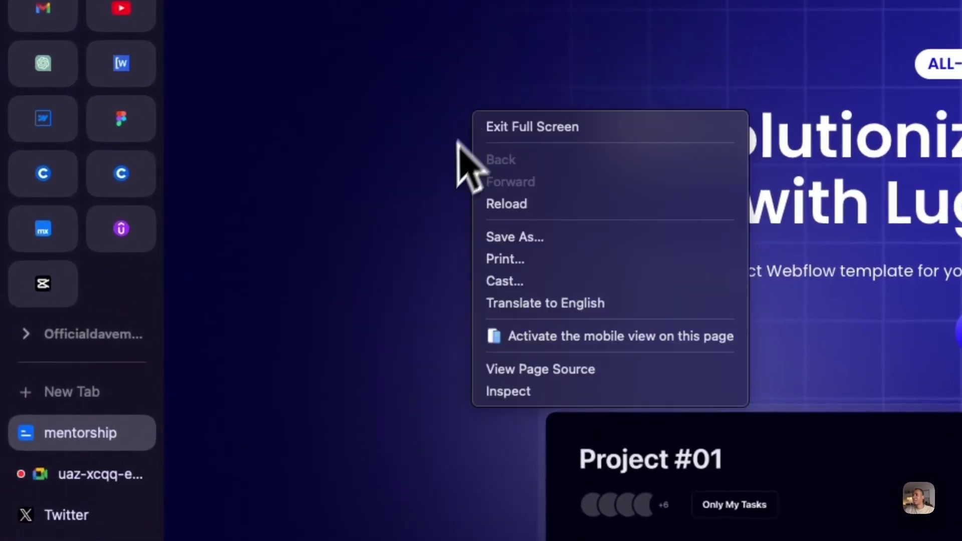
pyautogui.click(495, 198)
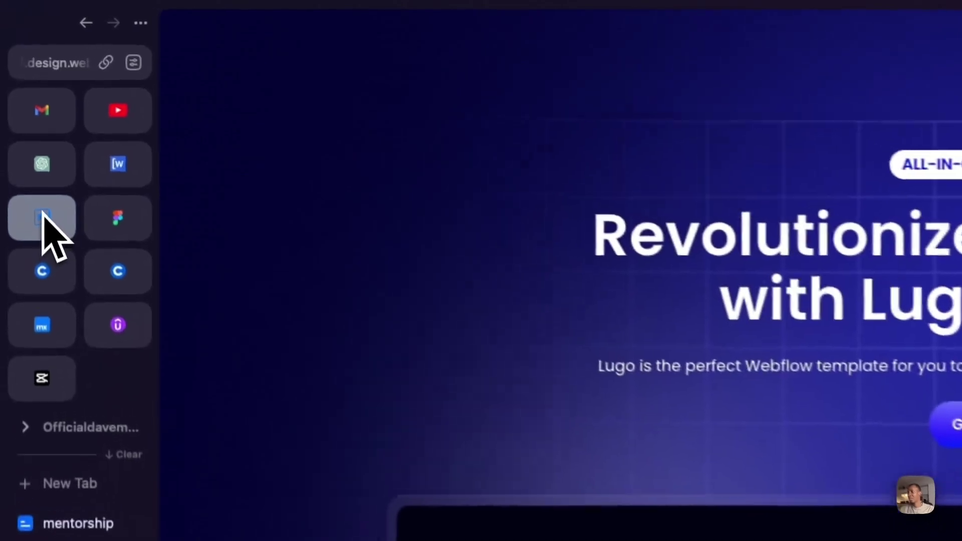
# Return to the Webflow designer, close the publish settings and reset the top margin of hero_component
pyautogui.click(22, 112)
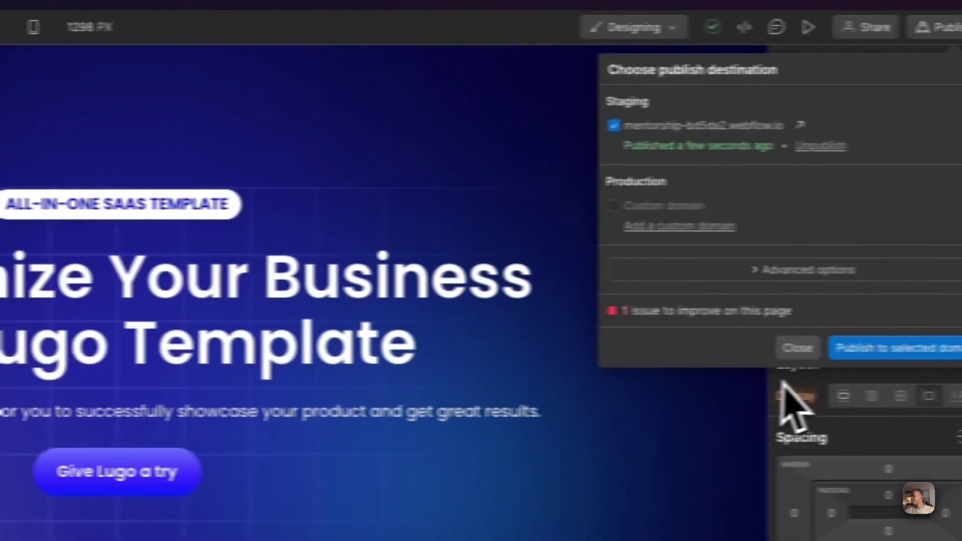
pyautogui.click(784, 384)
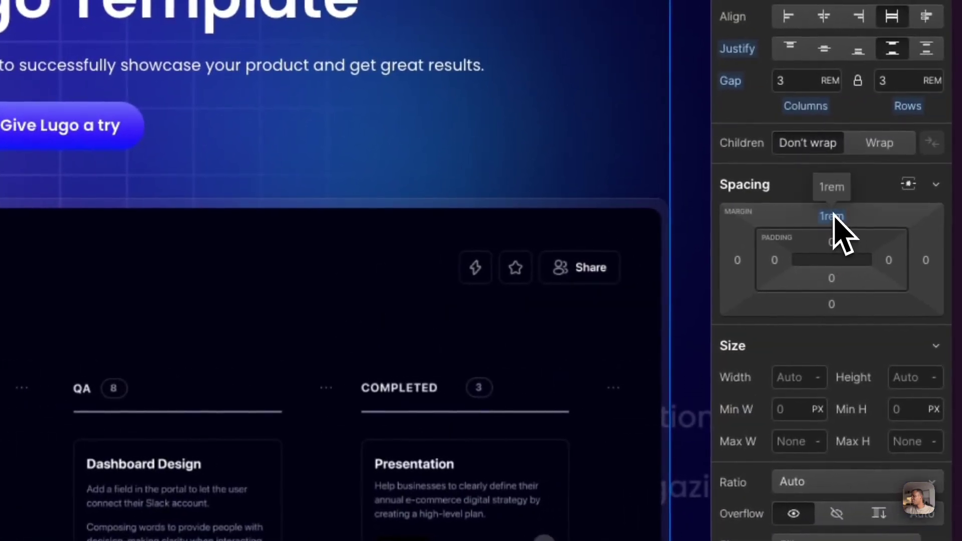
pyautogui.click(833, 216)
pyautogui.click(776, 354)
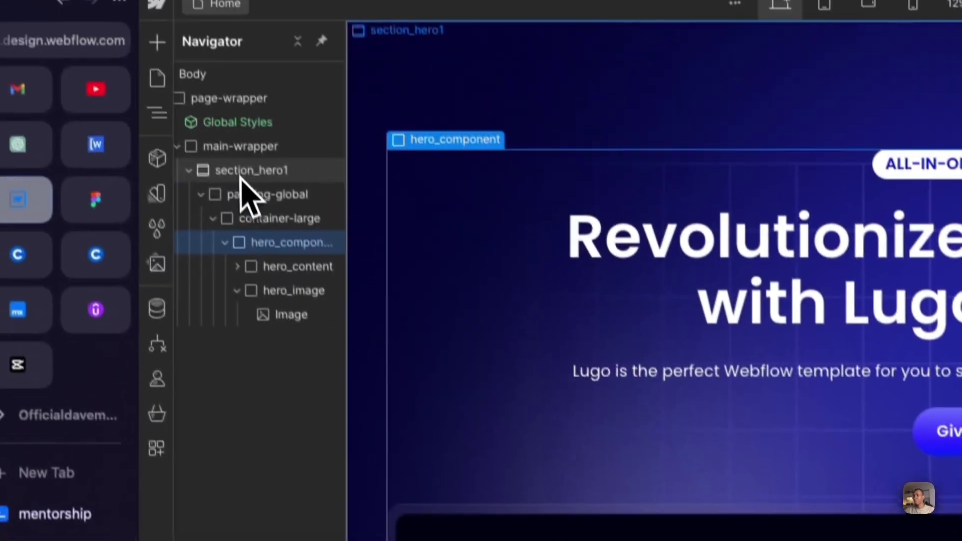
# Check section_hero1 and container-large, and set the column and row gap of hero_component to 6 rem
pyautogui.click(249, 194)
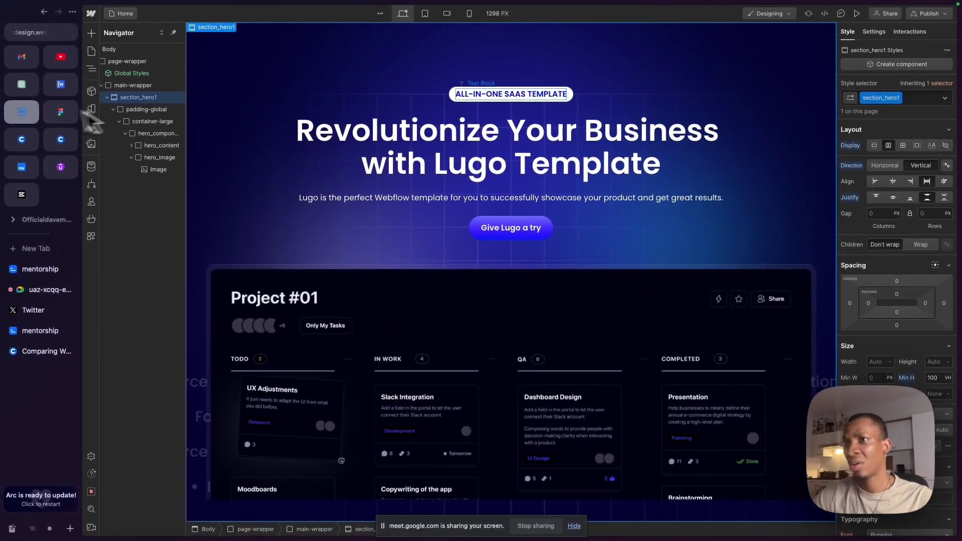
pyautogui.click(151, 121)
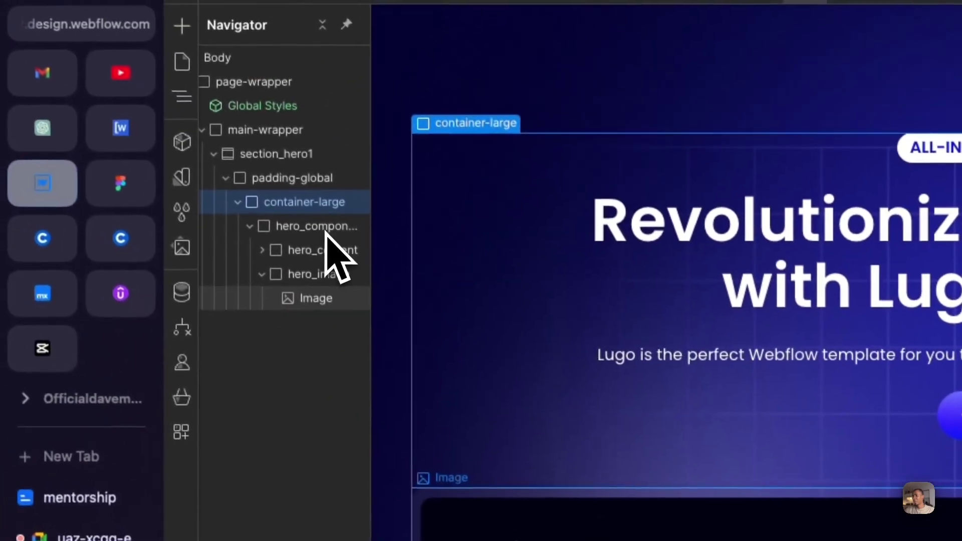
pyautogui.click(327, 232)
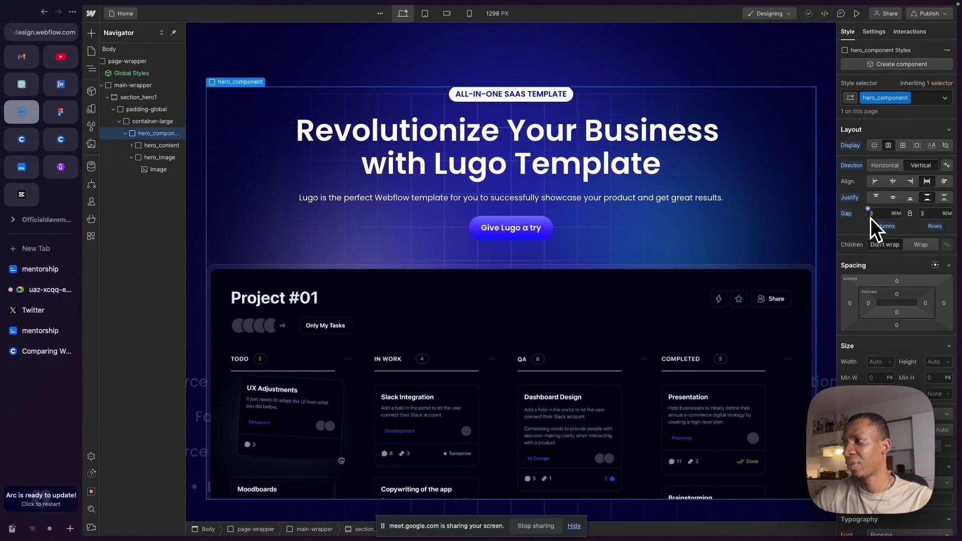
pyautogui.click(874, 215)
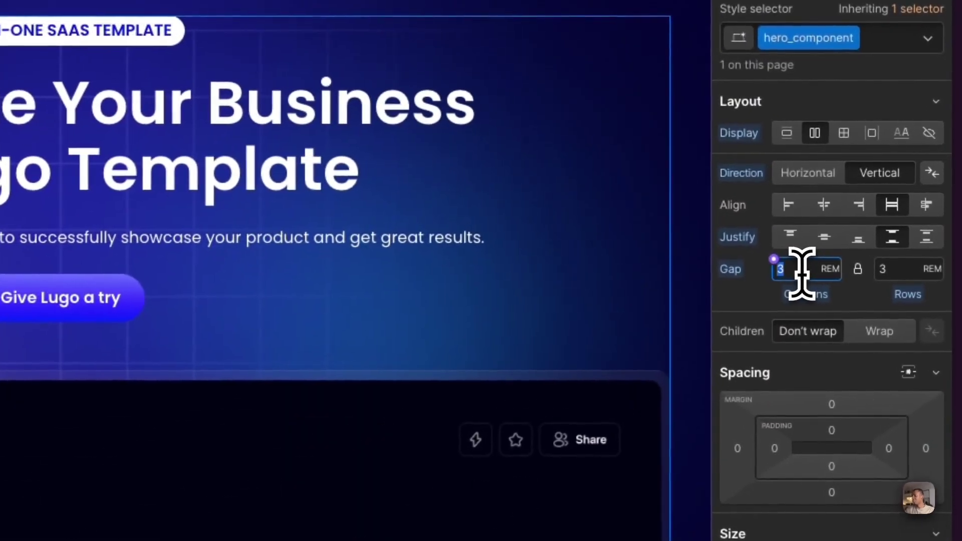
pyautogui.write('3.25')
pyautogui.press('Up')
pyautogui.press('Up')
pyautogui.press('Up')
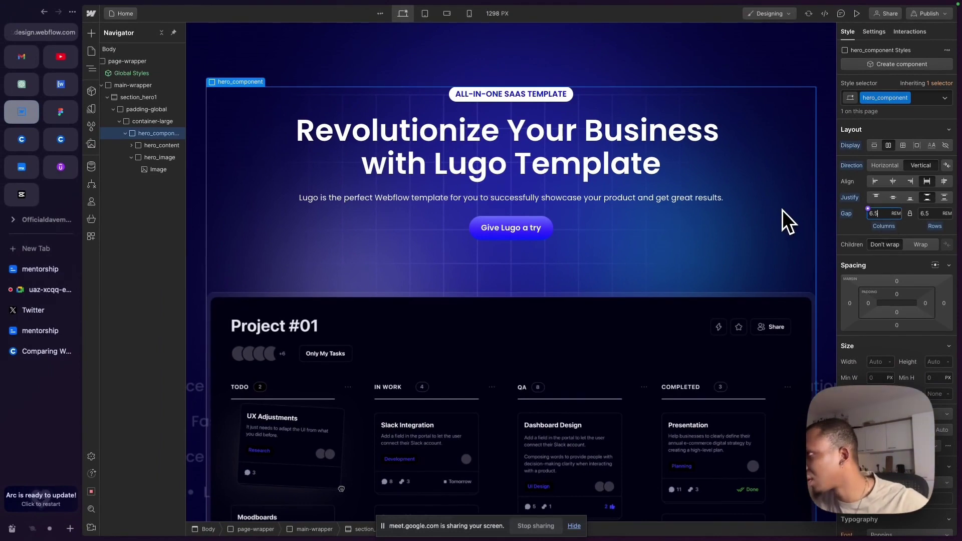
pyautogui.press('BackSpace')
pyautogui.write('25')
pyautogui.press('BackSpace')
pyautogui.press('BackSpace')
pyautogui.press('BackSpace')
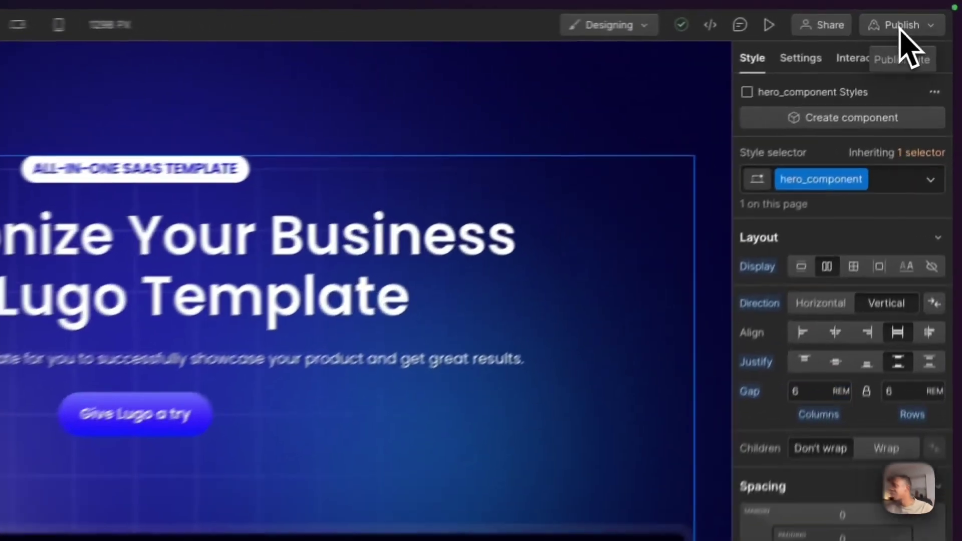
# Republish the site to staging and reload the live page to check the gap above the dashboard image
pyautogui.click(901, 29)
pyautogui.click(810, 324)
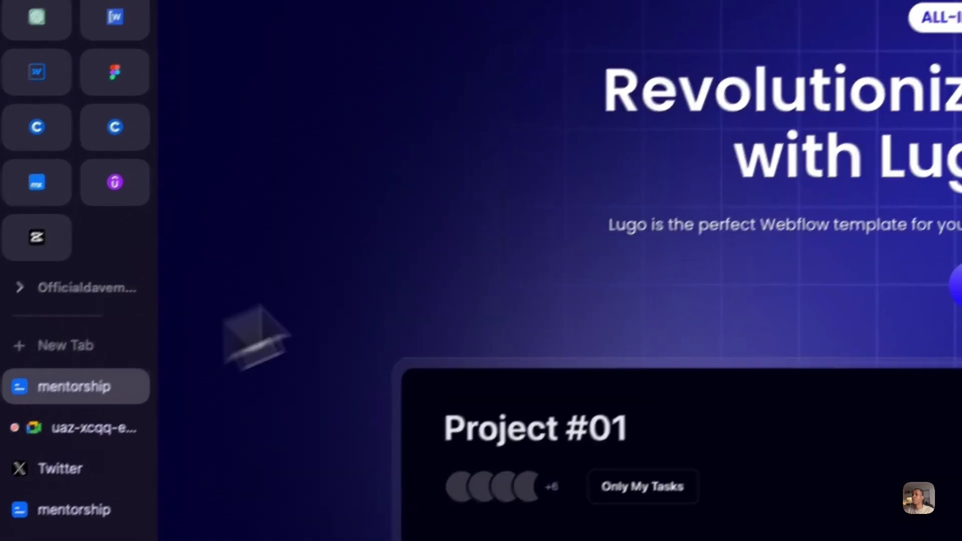
pyautogui.rightClick(516, 169)
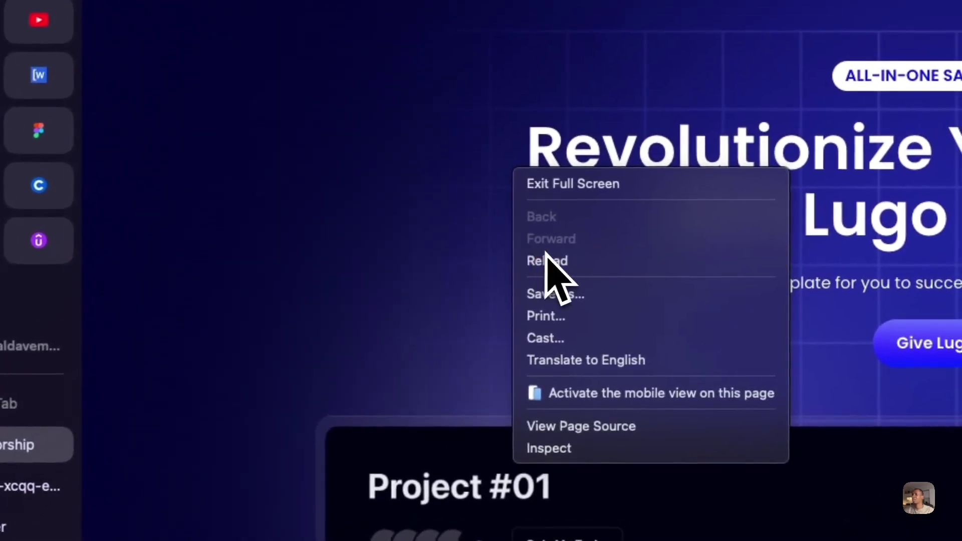
pyautogui.click(546, 253)
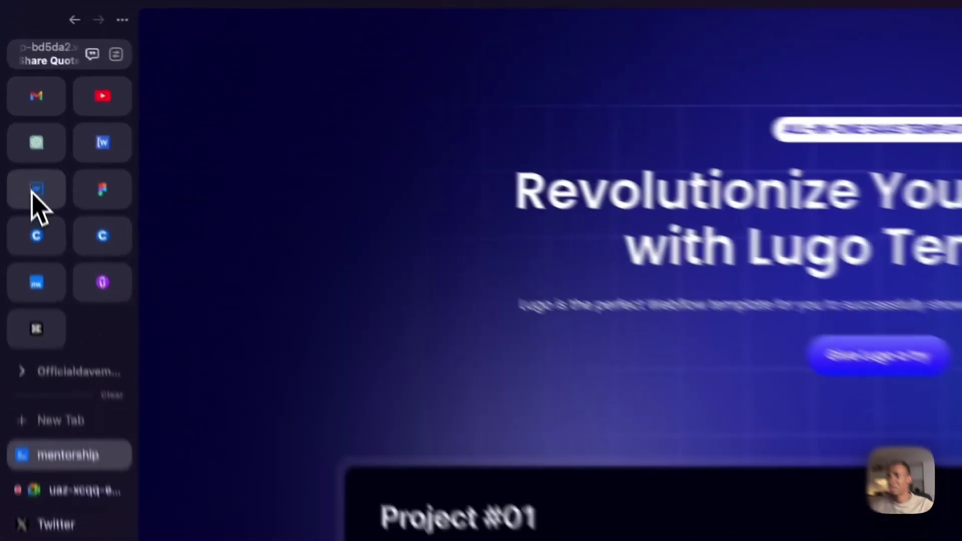
# Return to Webflow and set the column and row gap of hero_component to 7 rem
pyautogui.click(19, 113)
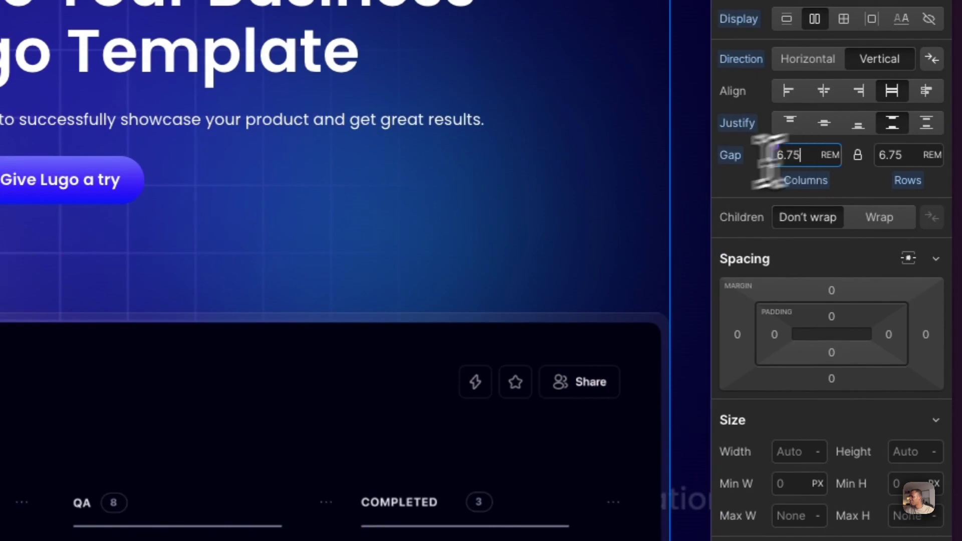
pyautogui.press('BackSpace')
pyautogui.press('BackSpace')
pyautogui.press('BackSpace')
pyautogui.press('BackSpace')
pyautogui.write('7')
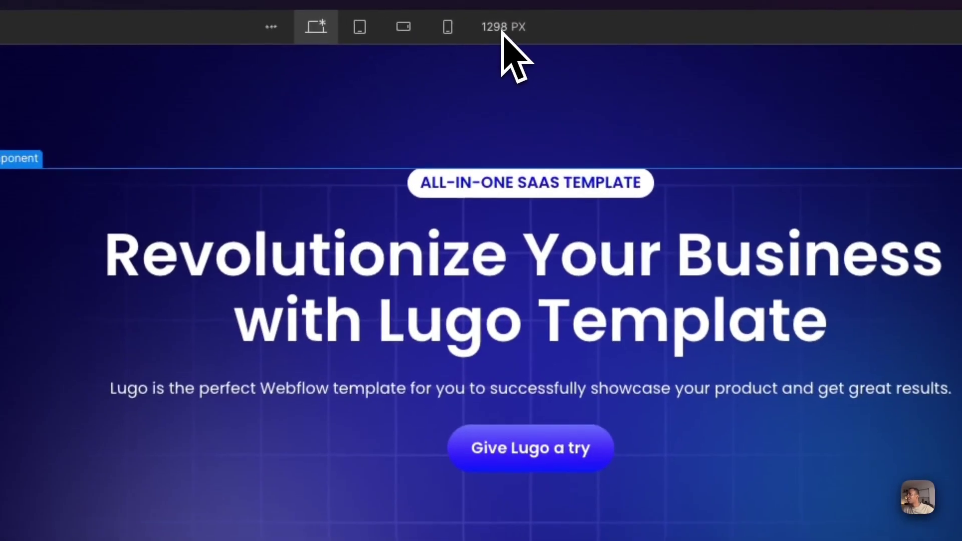
# Set the designer's canvas width to 1440 px
pyautogui.click(491, 13)
pyautogui.write('1444')
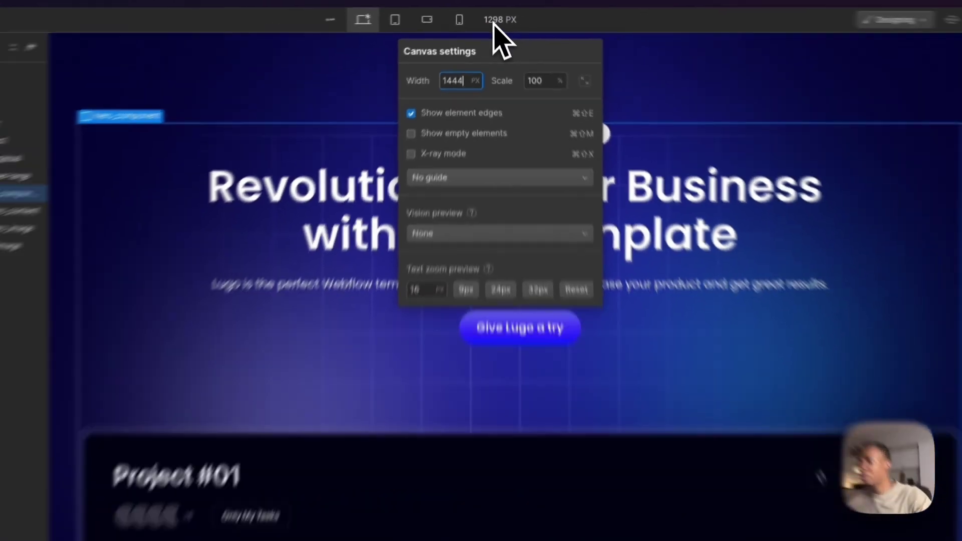
pyautogui.press('BackSpace')
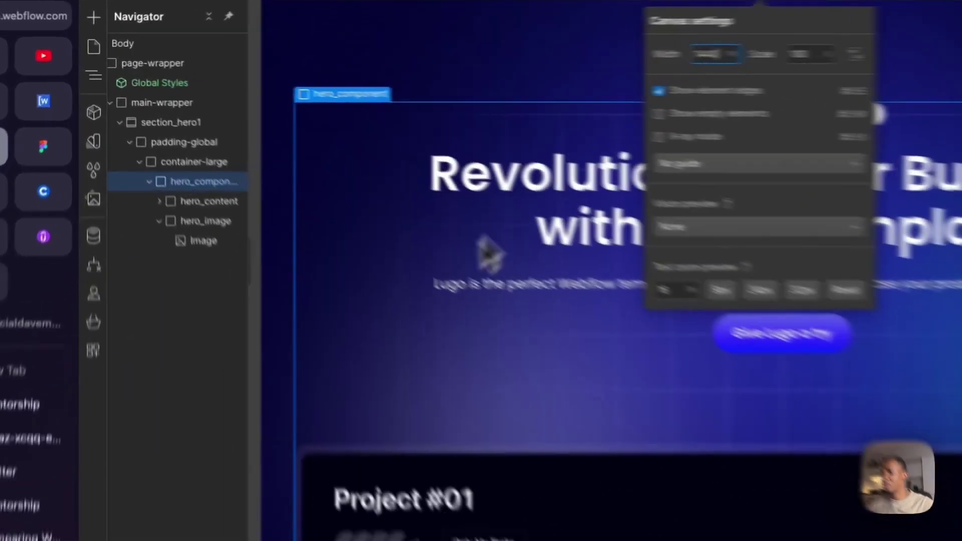
pyautogui.press('Return')
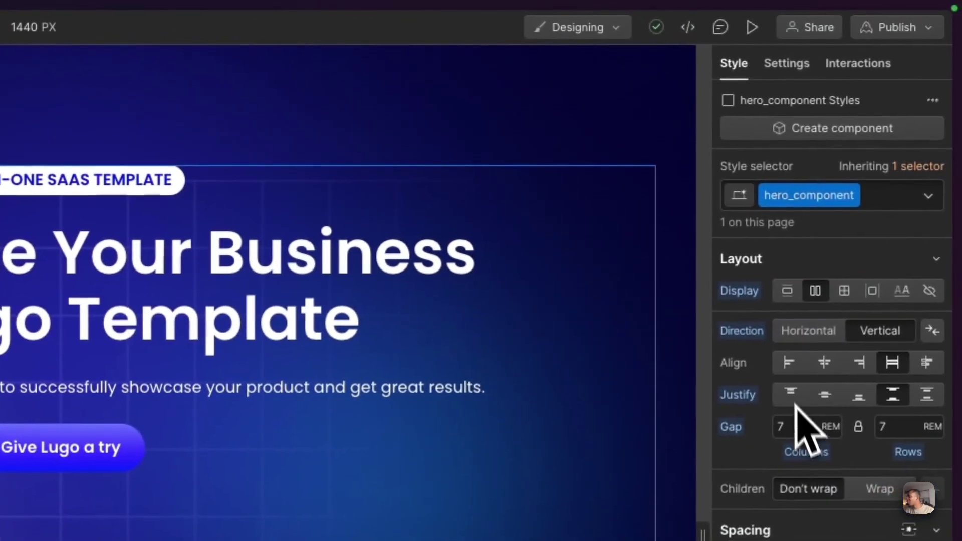
# Publish the updated hero, compare the reloaded live page with the Figma home page design, and return to Webflow
pyautogui.click(881, 36)
pyautogui.click(834, 347)
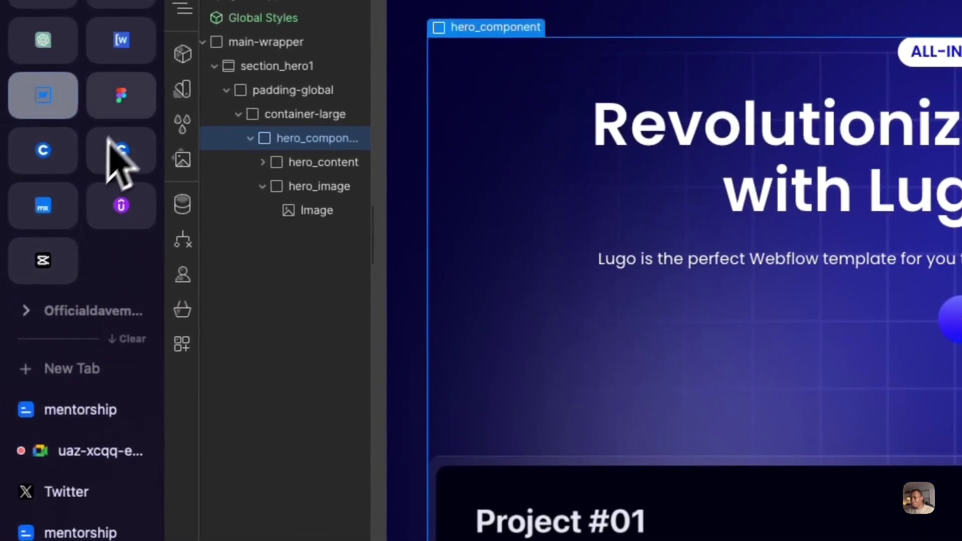
pyautogui.click(123, 98)
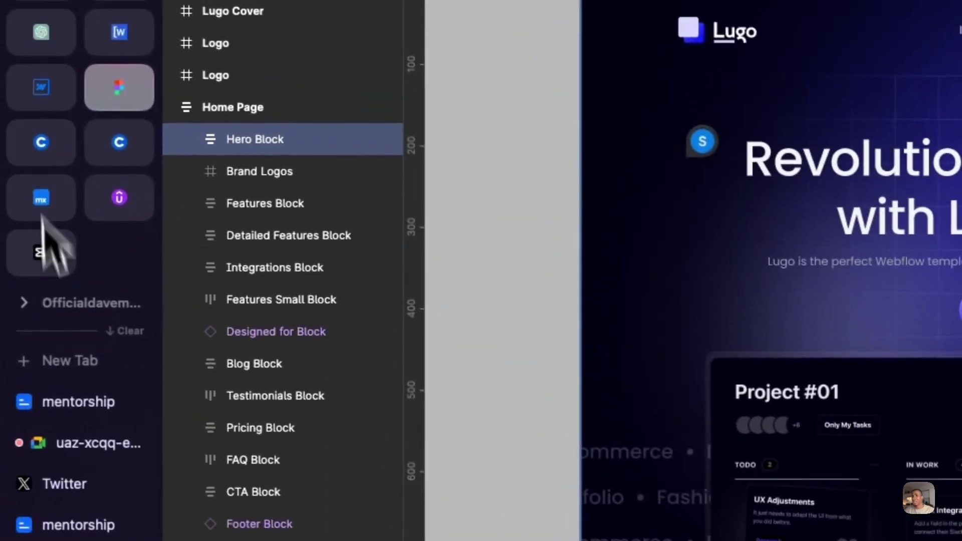
pyautogui.click(86, 403)
pyautogui.rightClick(567, 215)
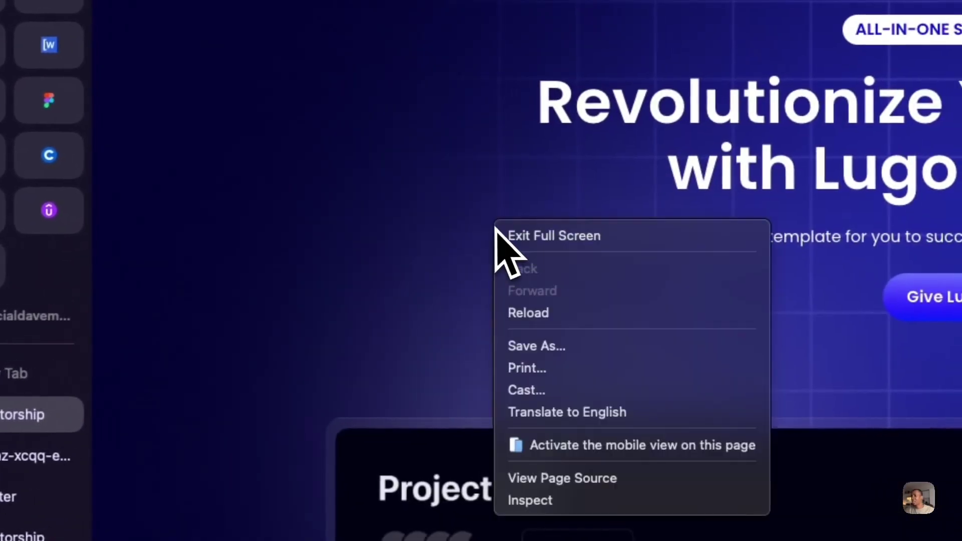
pyautogui.click(516, 311)
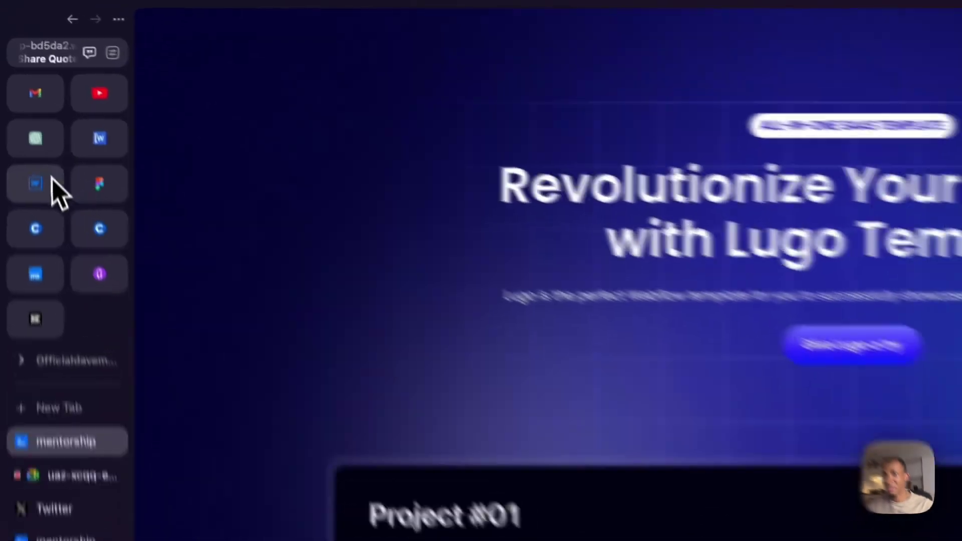
pyautogui.click(22, 111)
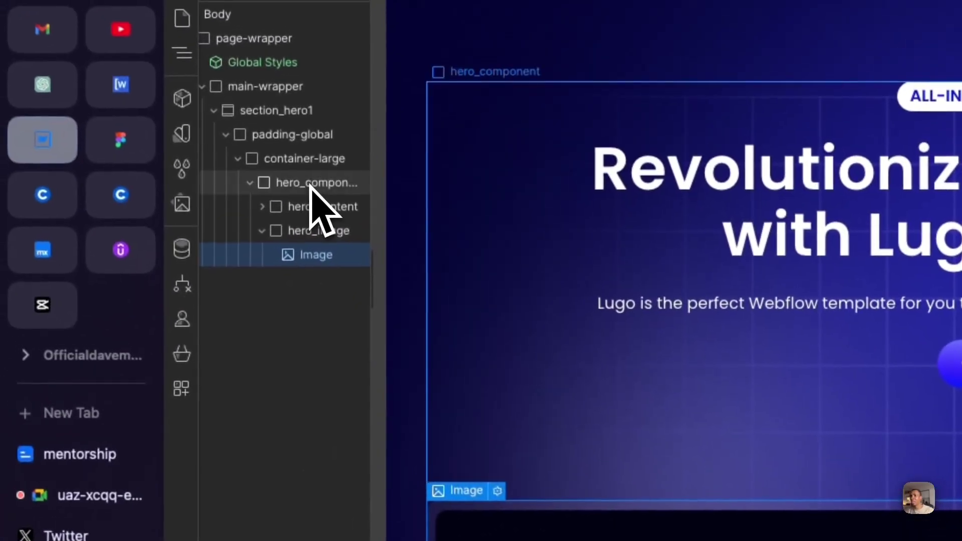
# Set the column and row gap of hero_component to 8 rem and publish the site to staging
pyautogui.click(312, 183)
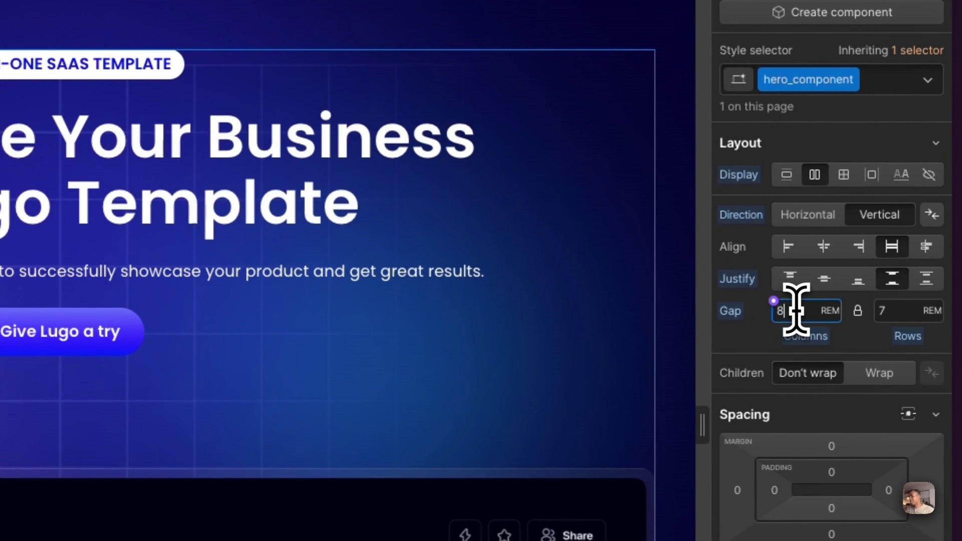
pyautogui.press('Return')
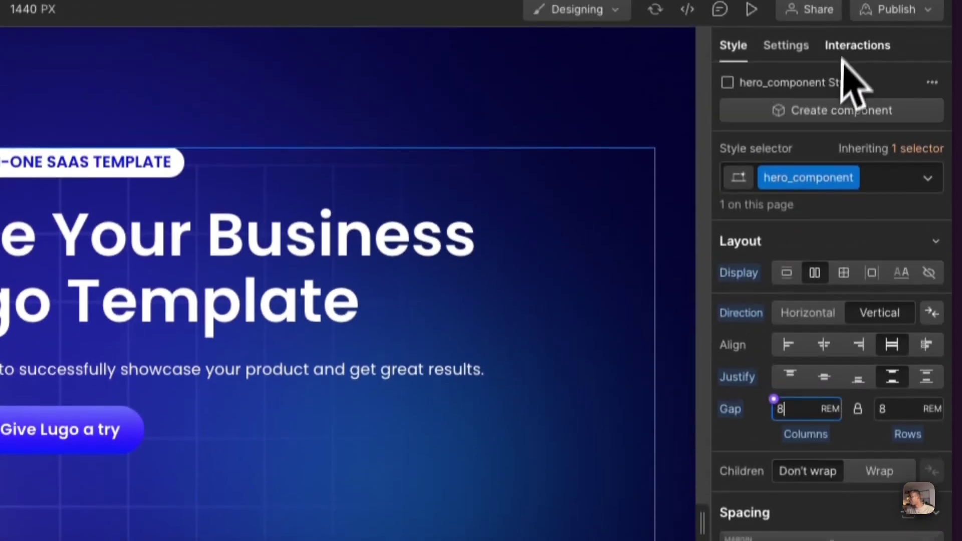
pyautogui.click(883, 0)
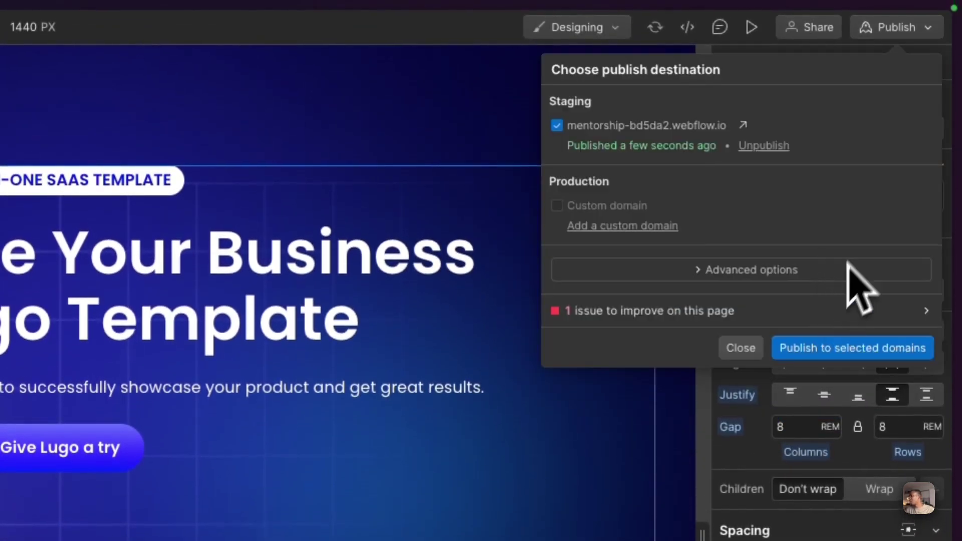
pyautogui.click(852, 348)
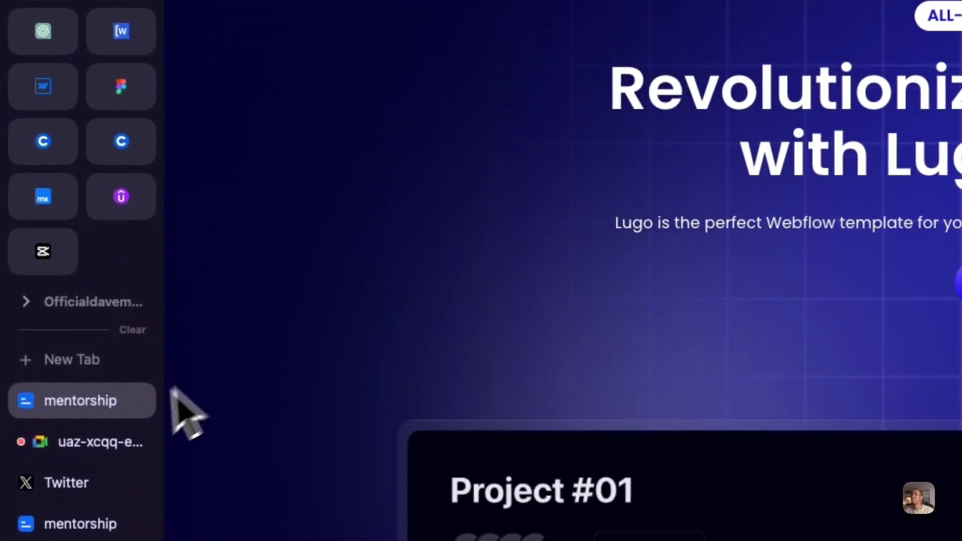
# Reload the live page and preview it in the mobile simulator as a Macbook Air
pyautogui.rightClick(421, 140)
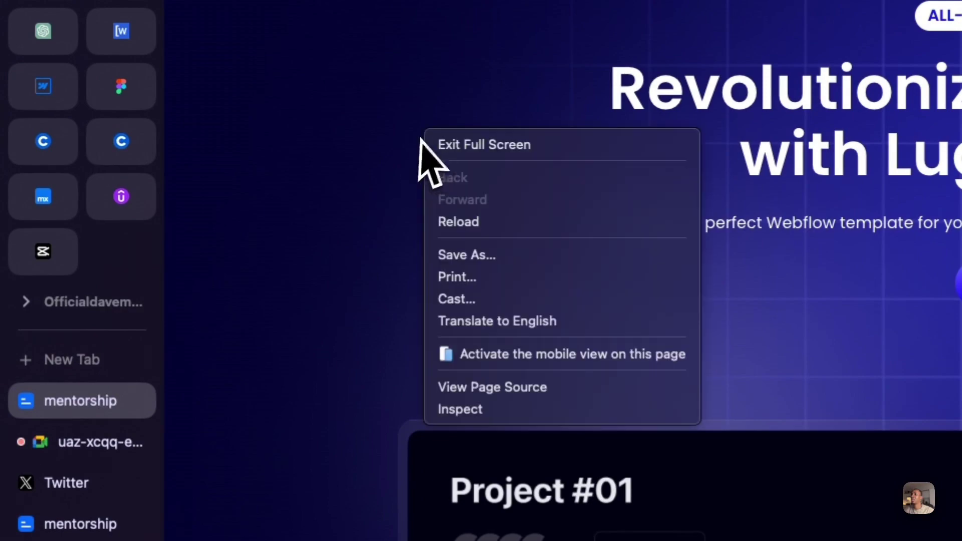
pyautogui.click(456, 226)
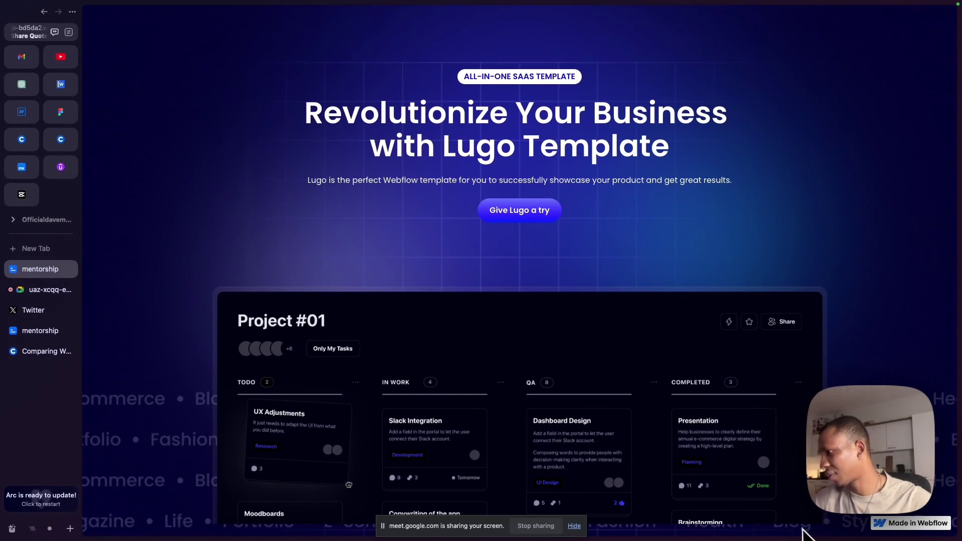
pyautogui.rightClick(266, 211)
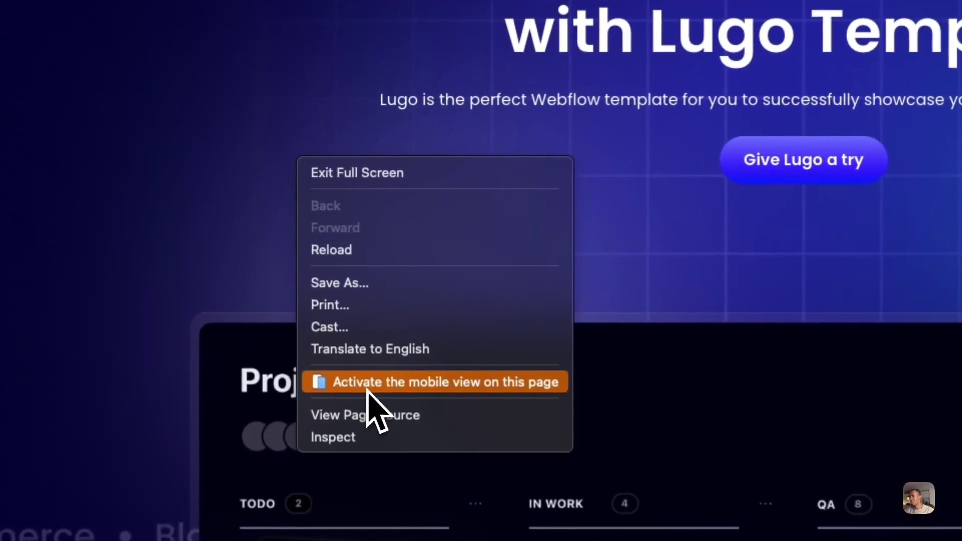
pyautogui.click(302, 325)
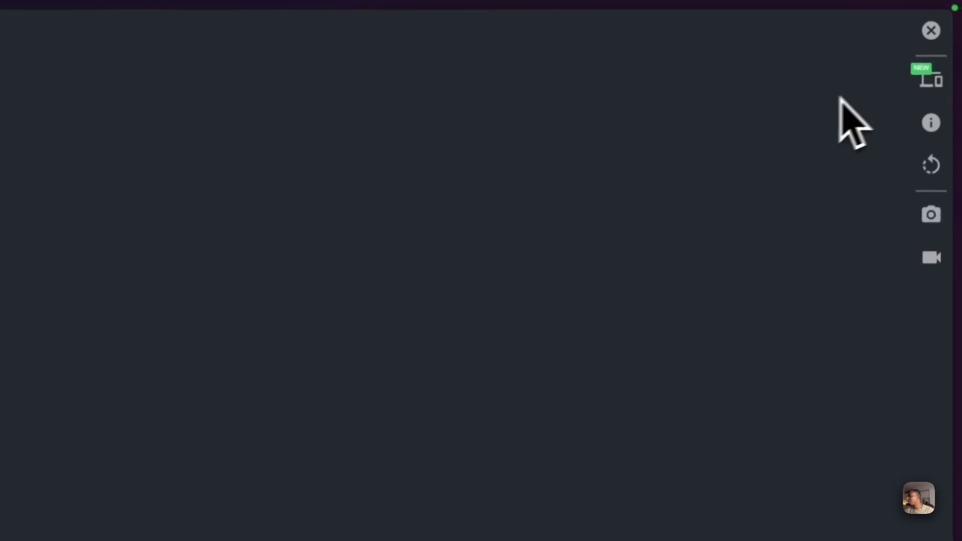
pyautogui.click(931, 80)
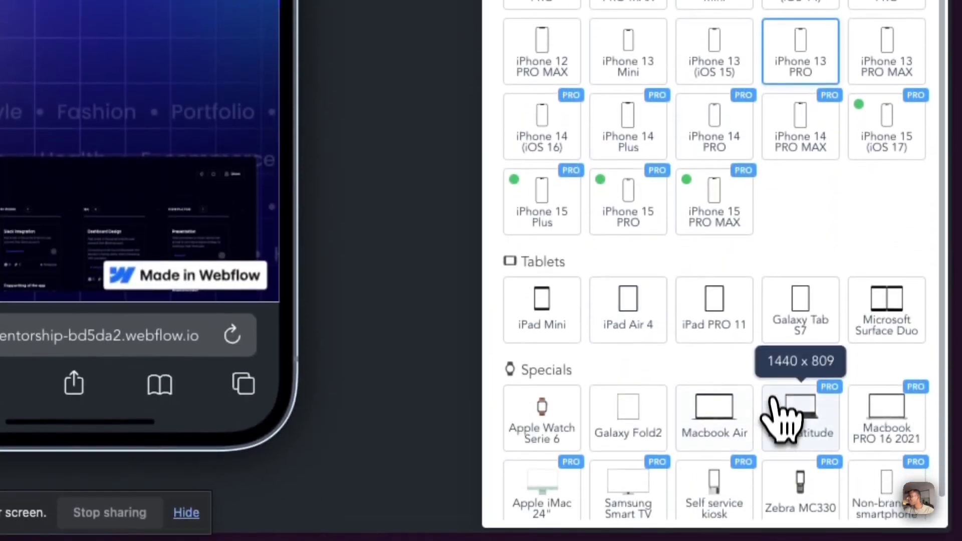
pyautogui.click(712, 426)
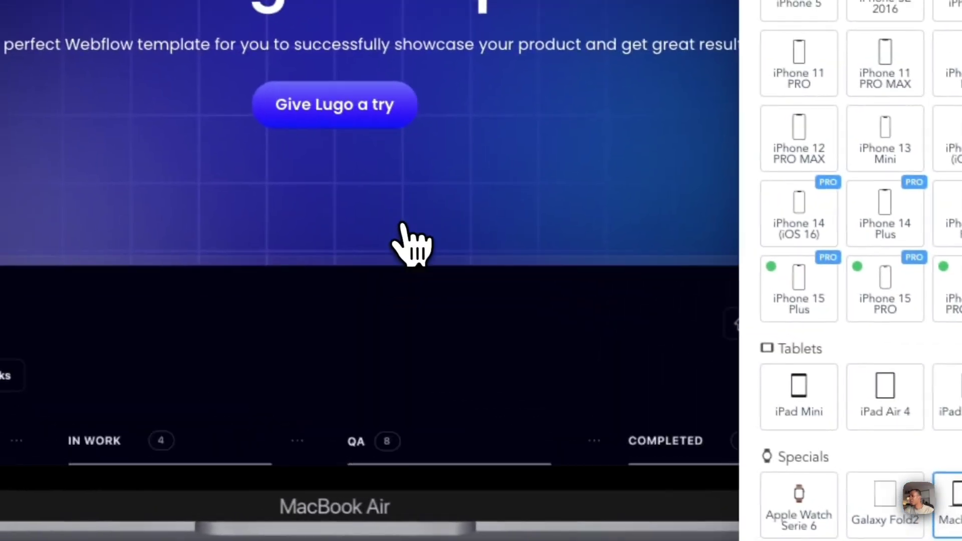
# Examine the hero's spacing around the dashboard image in the Macbook Air preview, close the simulator and return to Webflow
pyautogui.scroll(-5, 150, 151)
pyautogui.scroll(5, 419, 246)
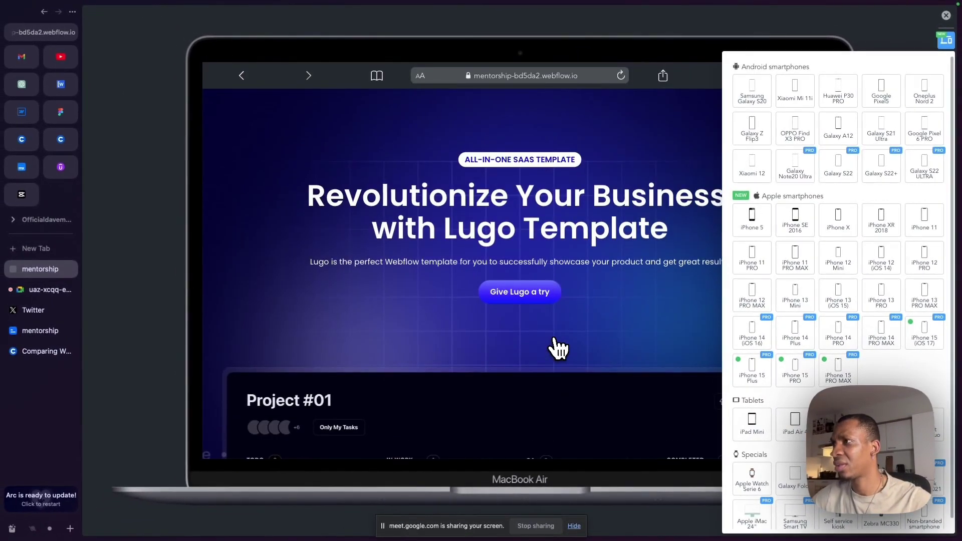
pyautogui.scroll(-3, 557, 346)
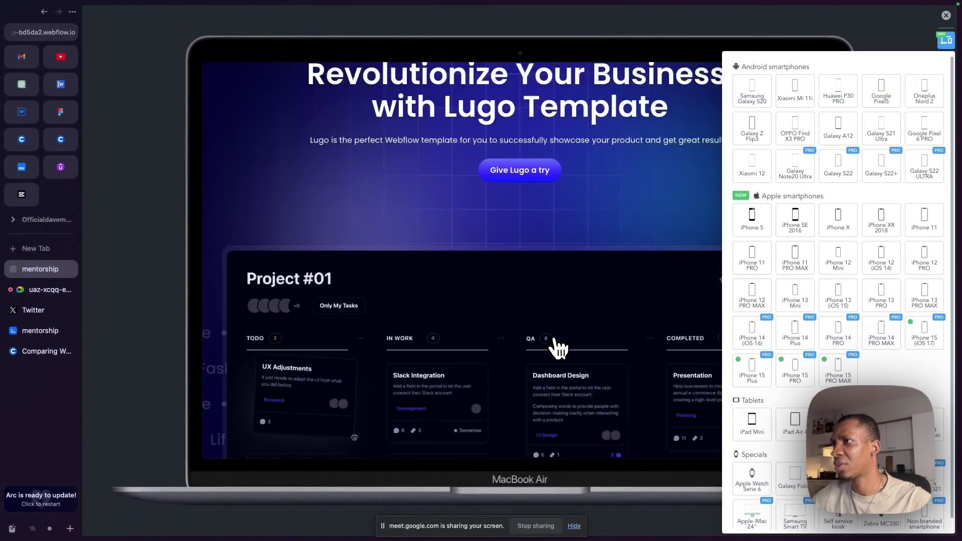
pyautogui.scroll(3, 556, 346)
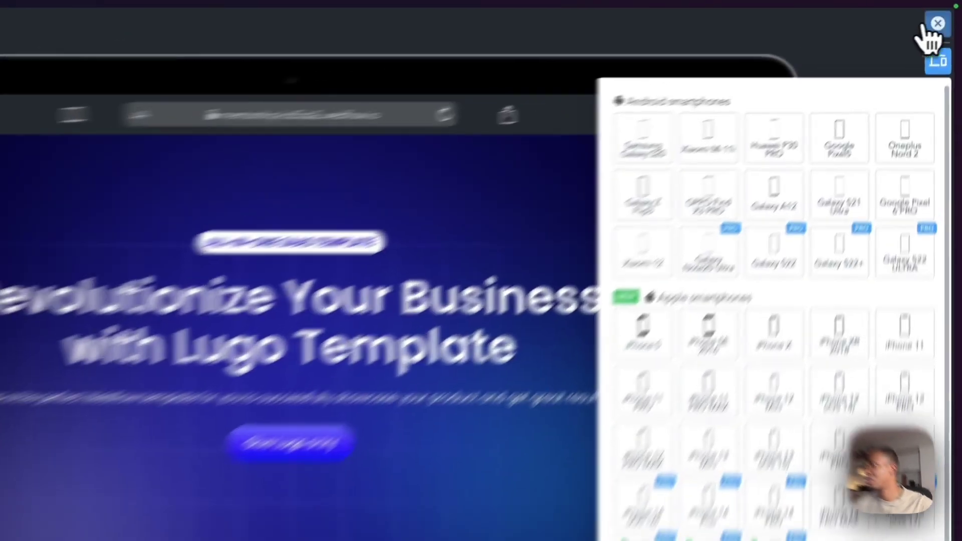
pyautogui.click(945, 40)
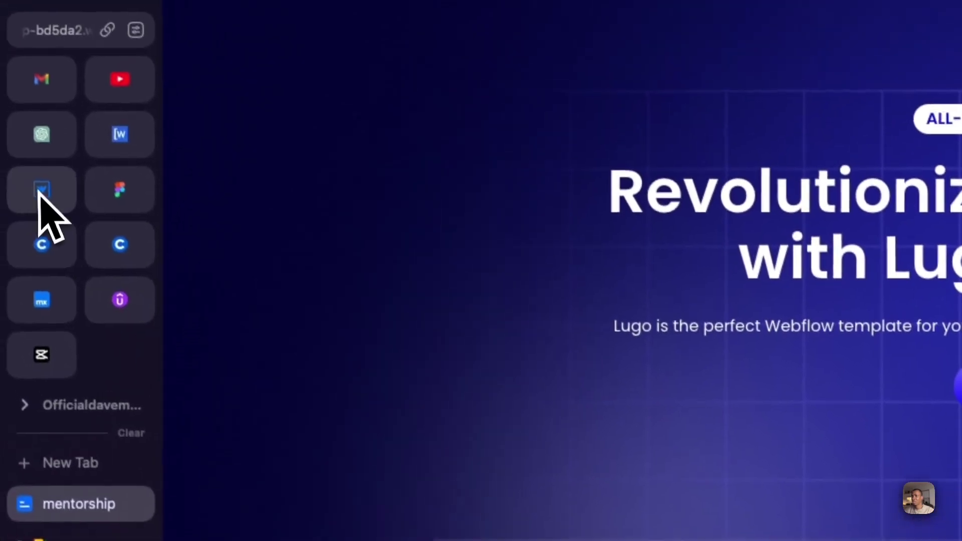
pyautogui.click(40, 191)
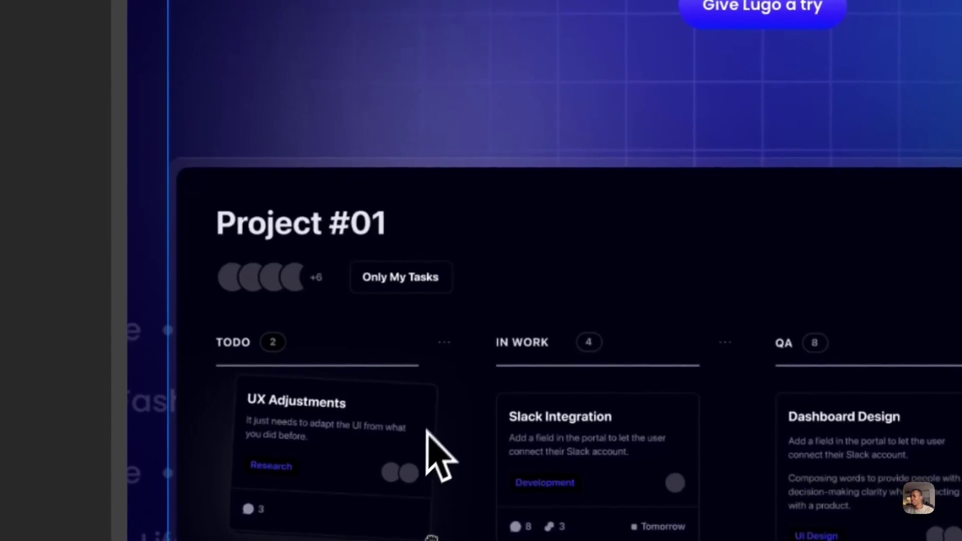
pyautogui.rightClick(443, 385)
pyautogui.click(417, 338)
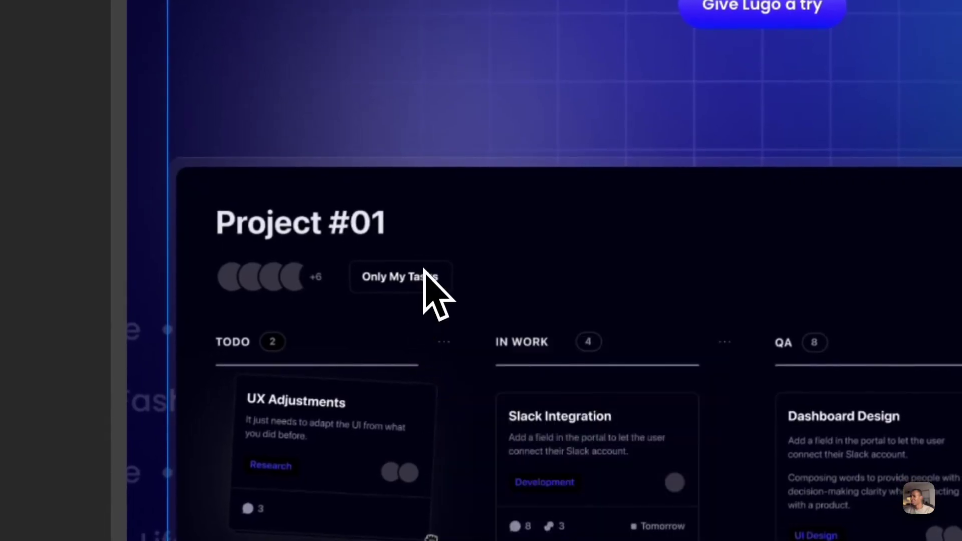
pyautogui.scroll(-1, 423, 269)
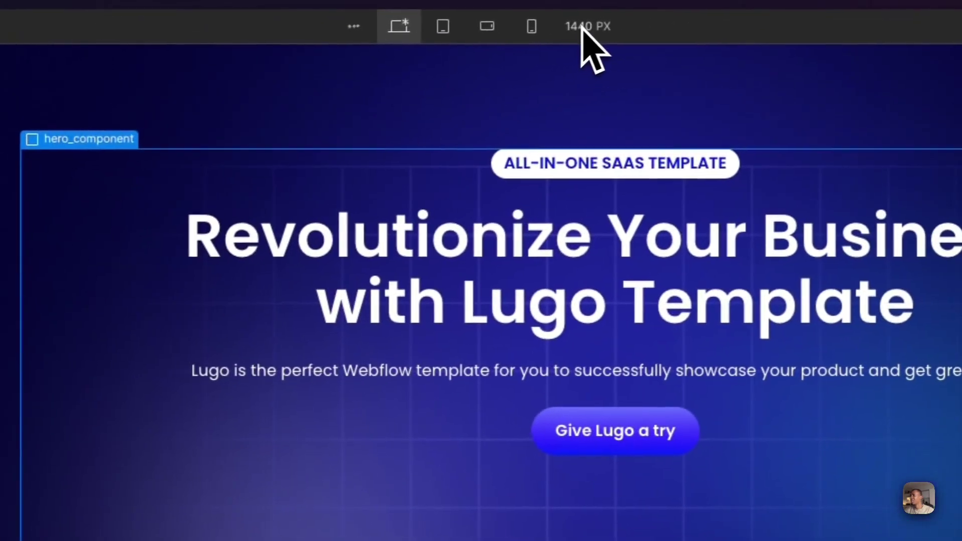
# Set the designer's canvas width to 1920 px
pyautogui.click(576, 29)
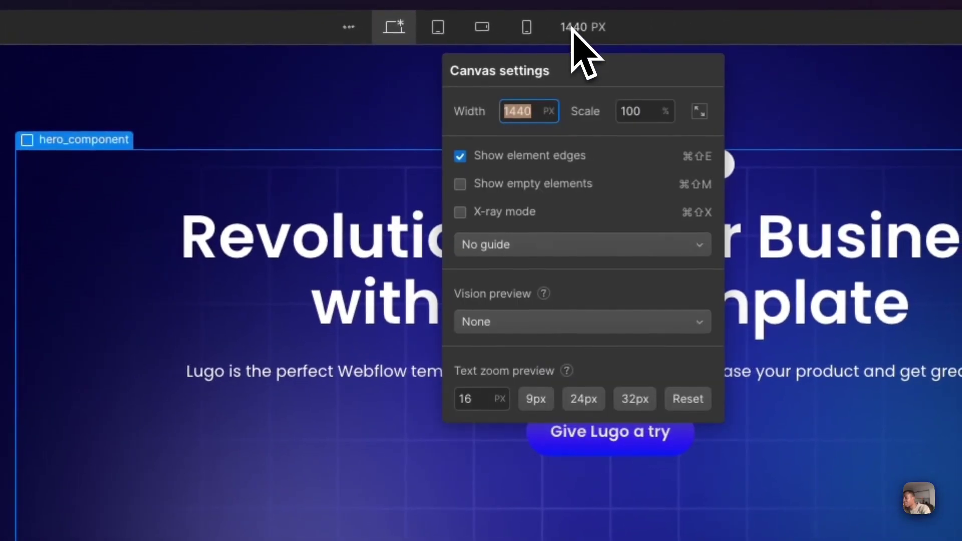
pyautogui.write('1920')
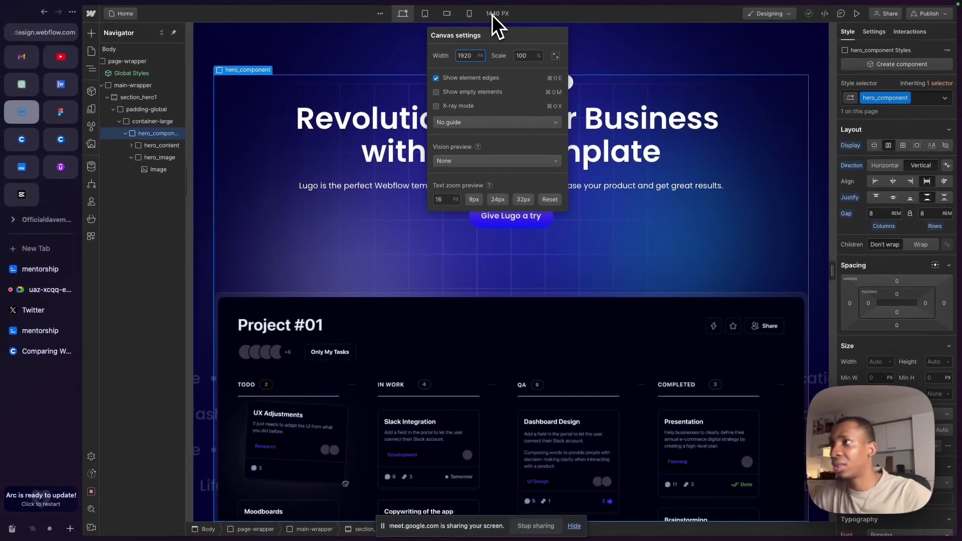
pyautogui.press('Return')
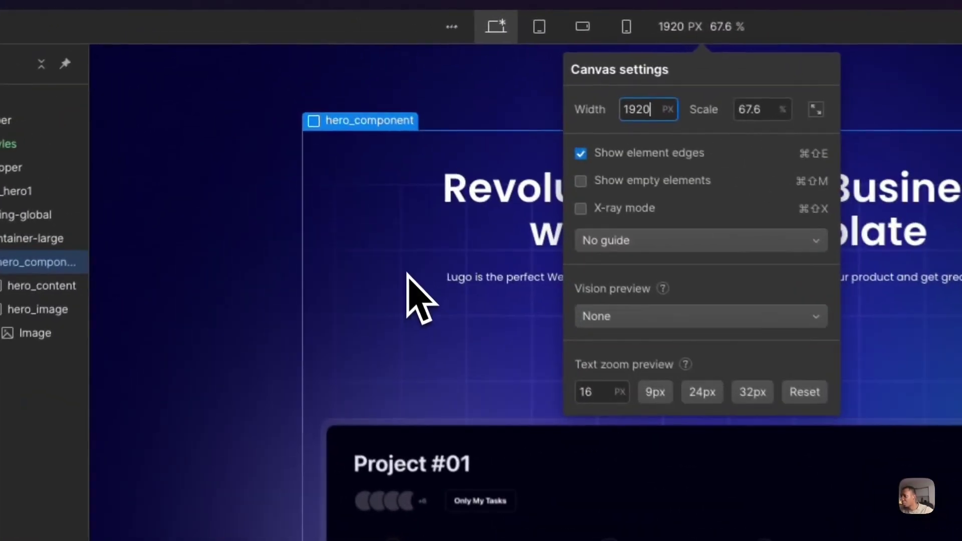
# Select section_hero1 and reset its minimum height
pyautogui.click(408, 278)
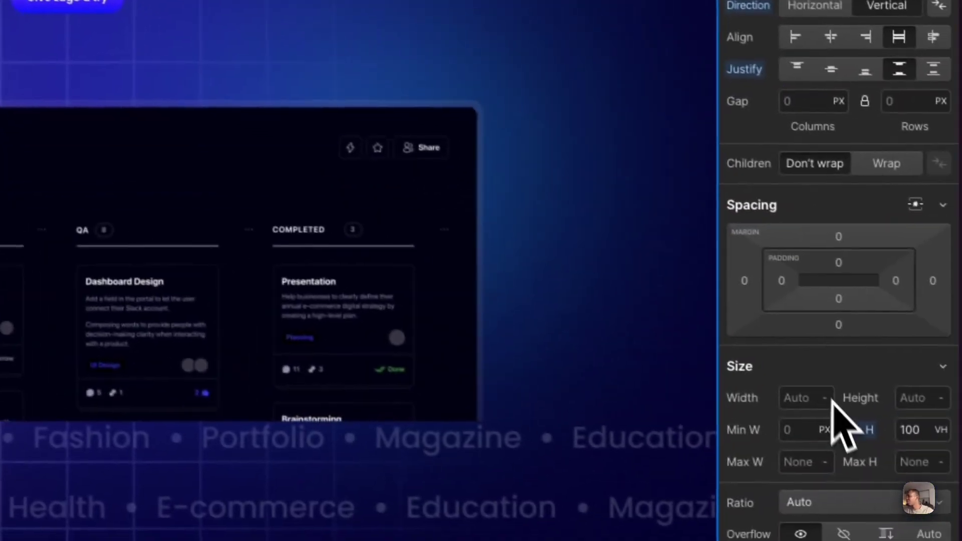
pyautogui.click(851, 427)
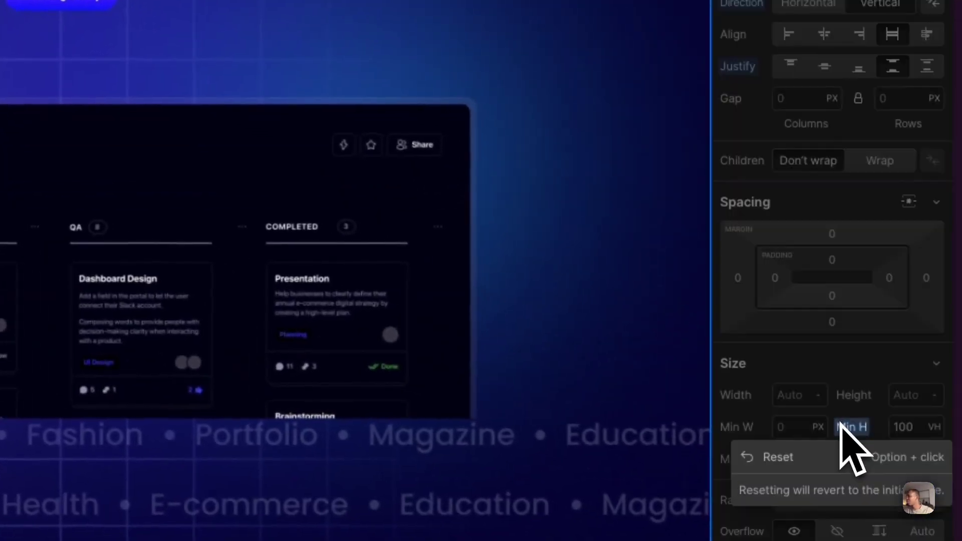
pyautogui.click(855, 456)
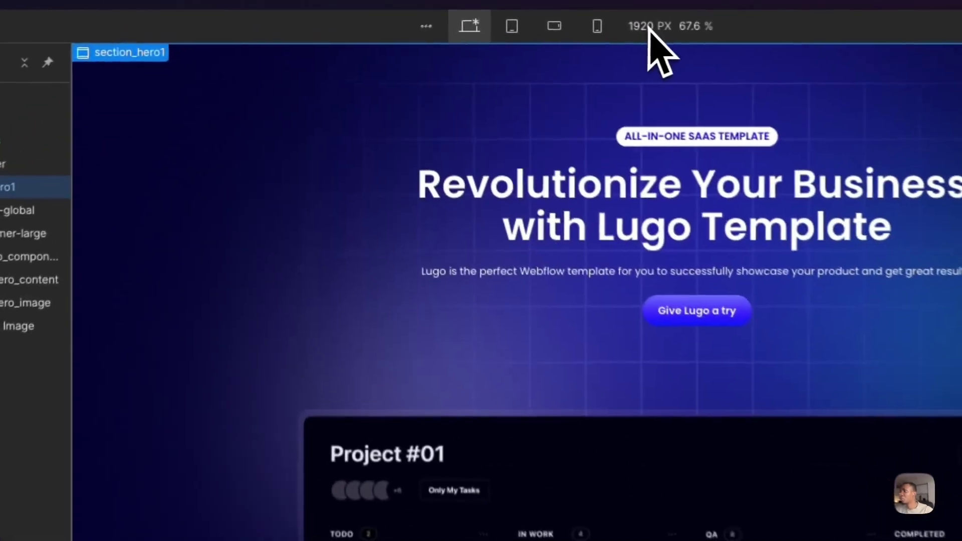
# Check the hero at a canvas width of 1440 px and set the width to 1930 px
pyautogui.click(487, 13)
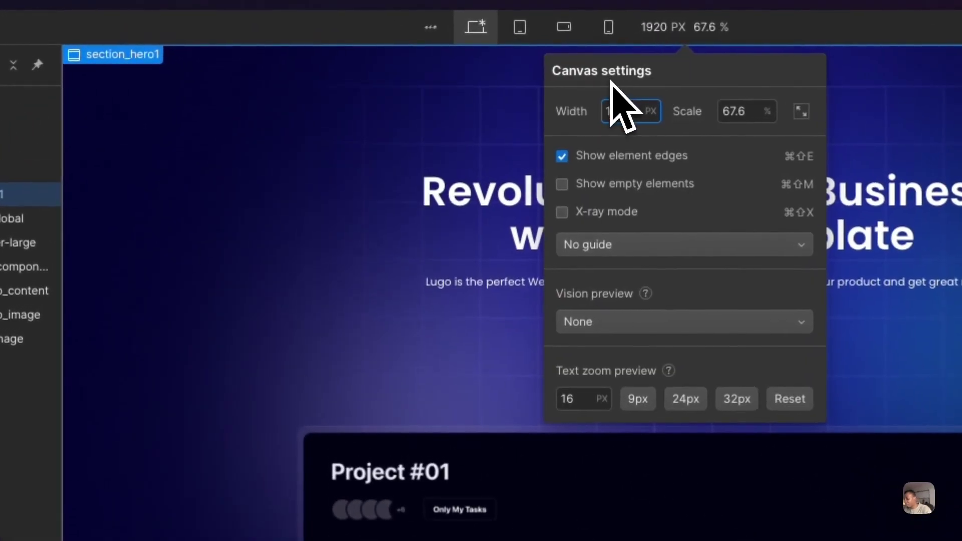
pyautogui.write('1440')
pyautogui.press('Return')
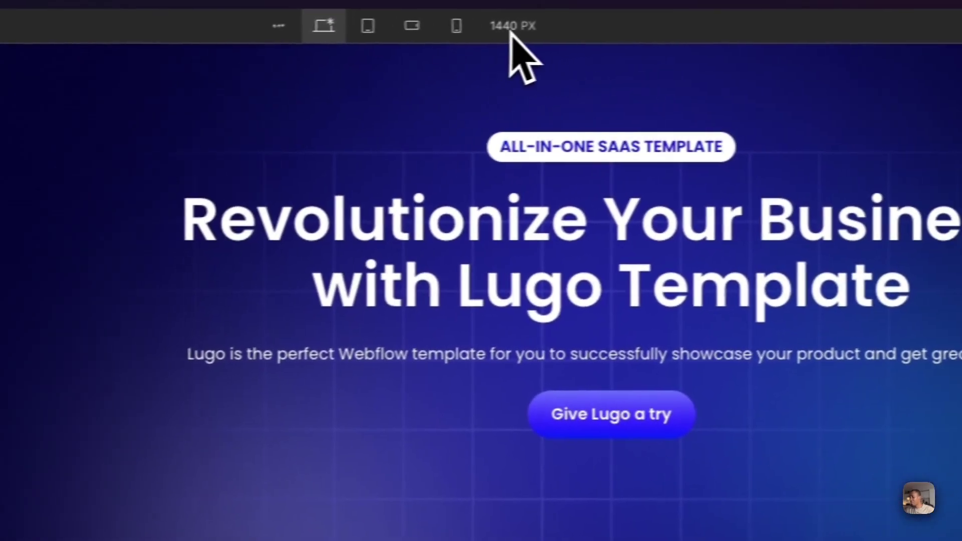
pyautogui.click(512, 28)
pyautogui.write('1930')
pyautogui.press('Return')
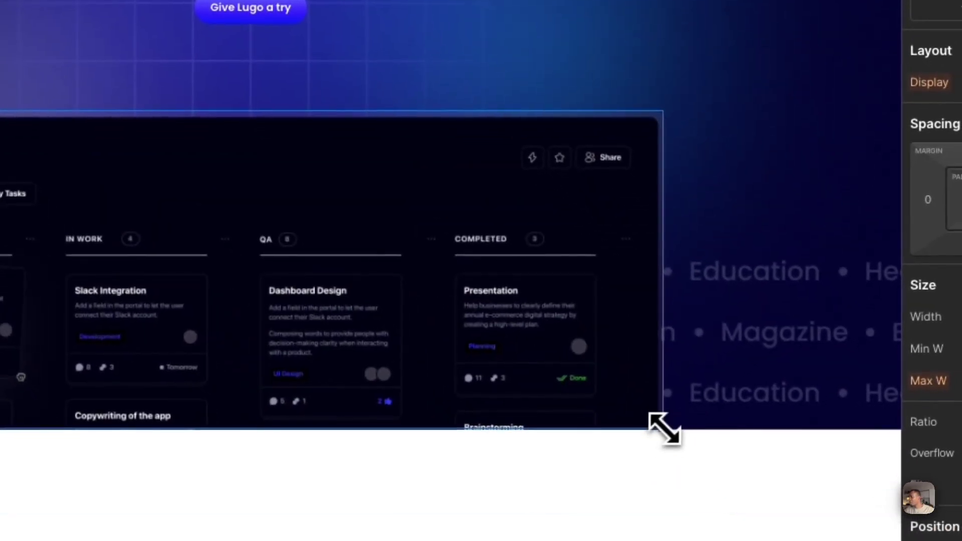
# Shrink the dashboard image proportionally from its corner on the canvas and publish the site to staging
pyautogui.moveTo(659, 426); pyautogui.dragTo(577, 360)
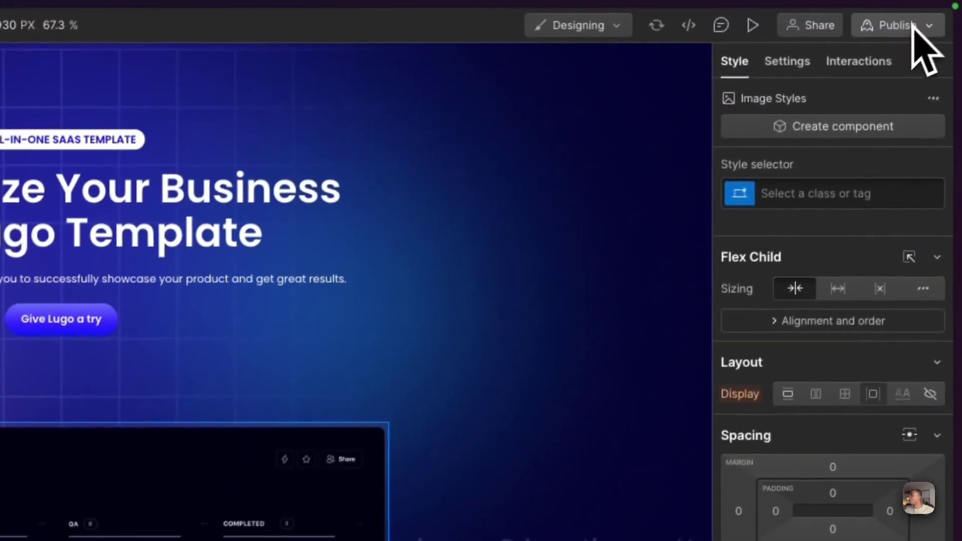
pyautogui.click(911, 25)
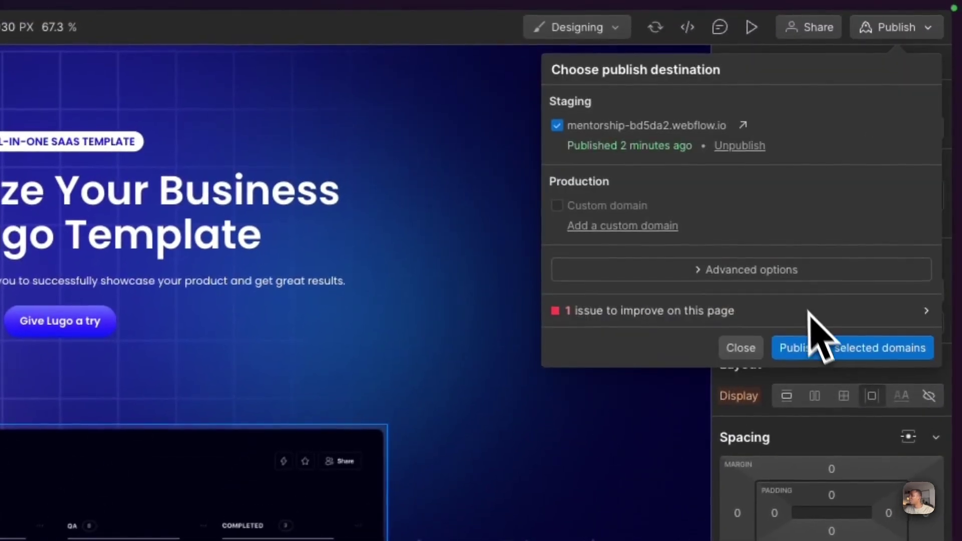
pyautogui.click(832, 350)
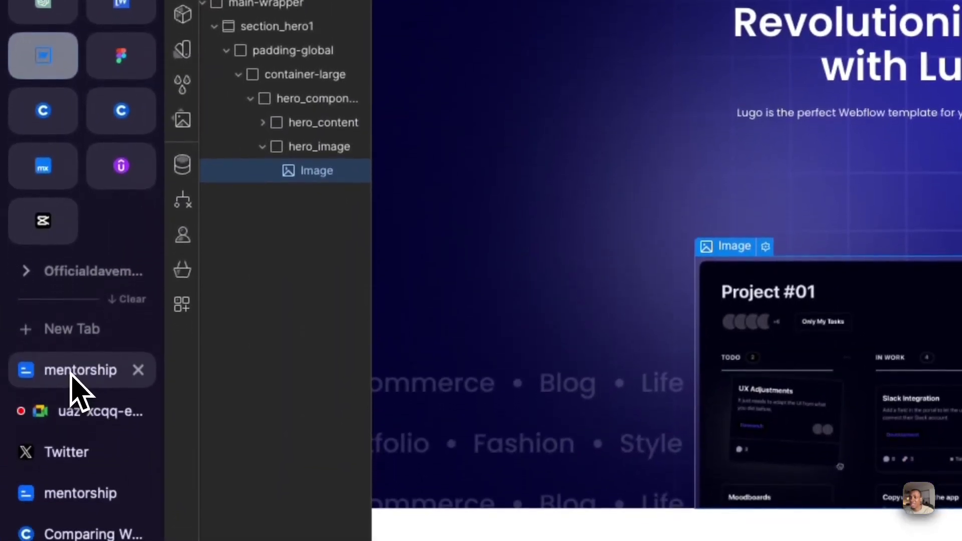
# Compare the live page with the Figma home page's hero block and return to Webflow
pyautogui.click(71, 374)
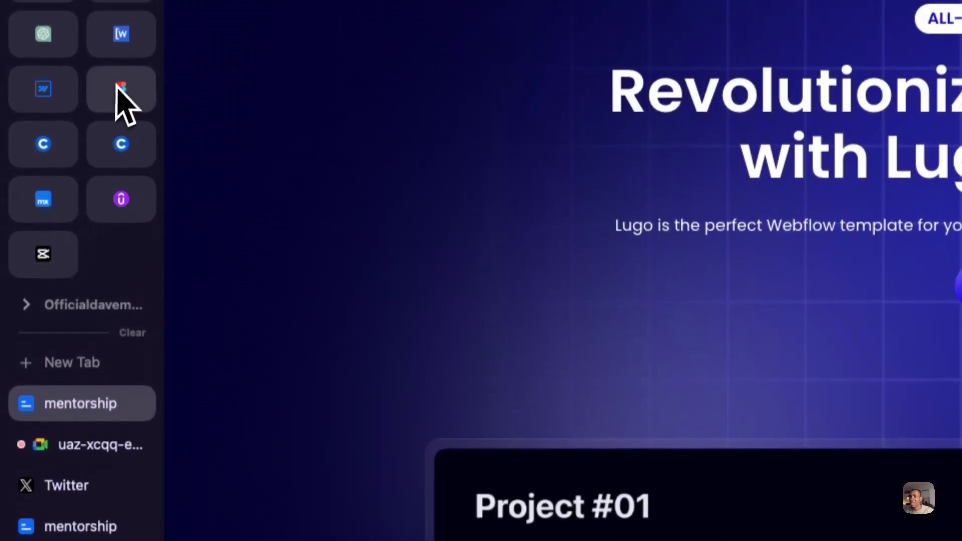
pyautogui.click(44, 57)
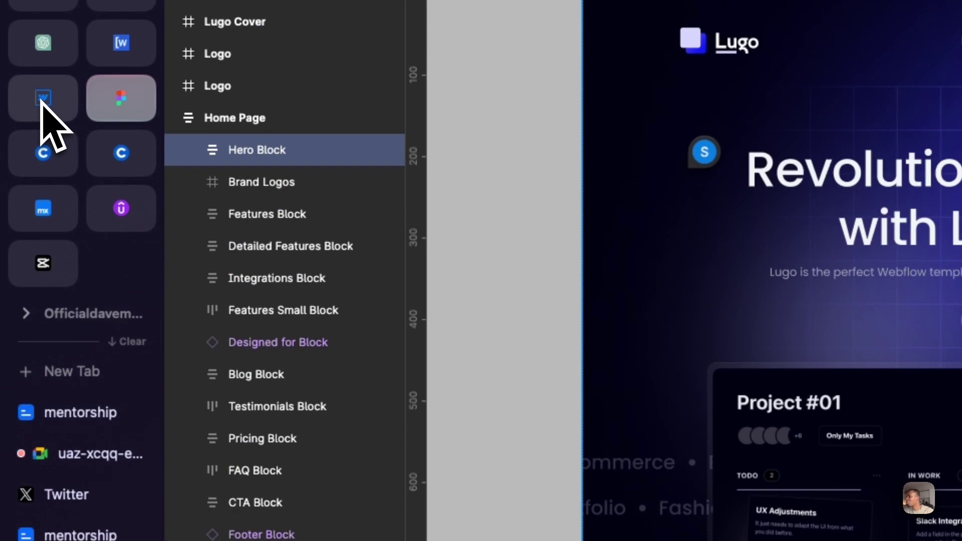
pyautogui.click(42, 102)
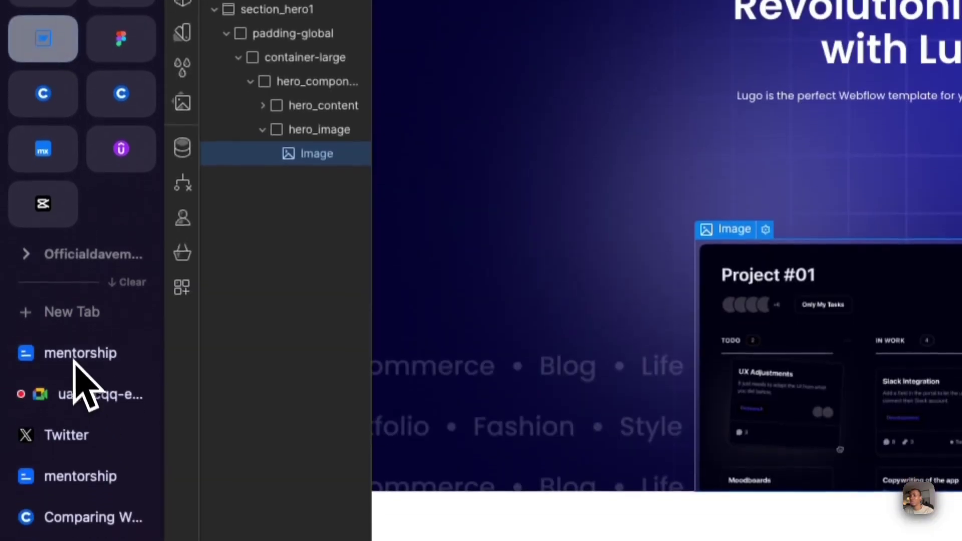
# Reload the live page to check the resized dashboard image, and switch to the Google Meet call
pyautogui.click(74, 346)
pyautogui.rightClick(390, 115)
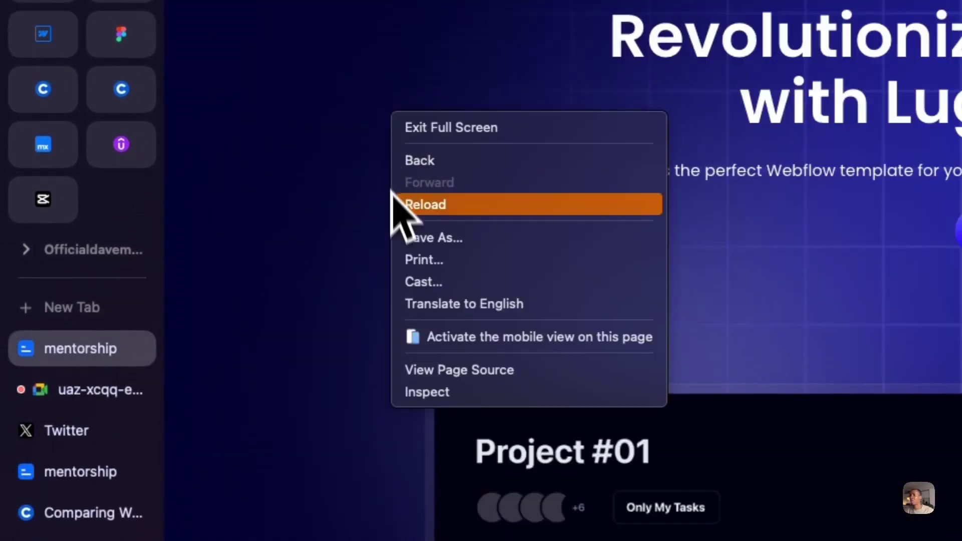
pyautogui.click(418, 206)
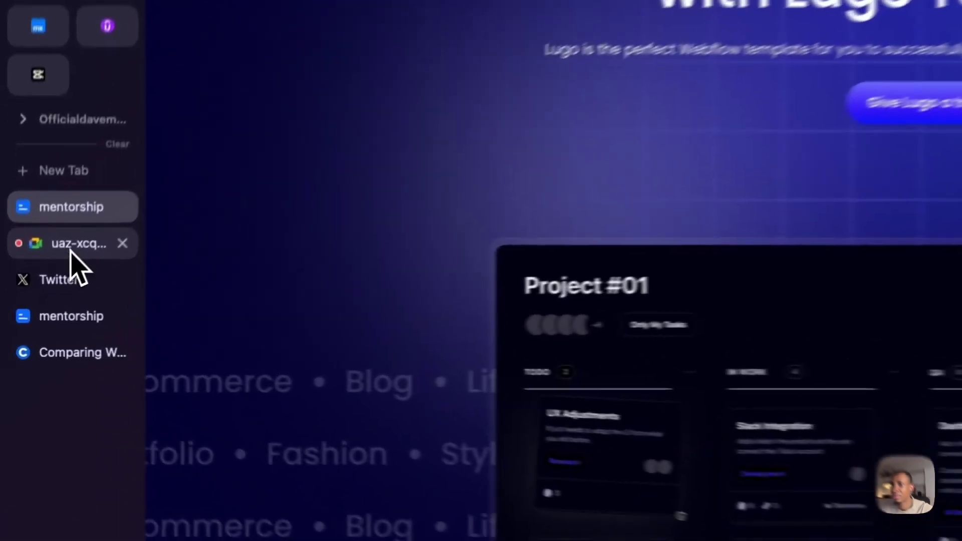
pyautogui.click(40, 291)
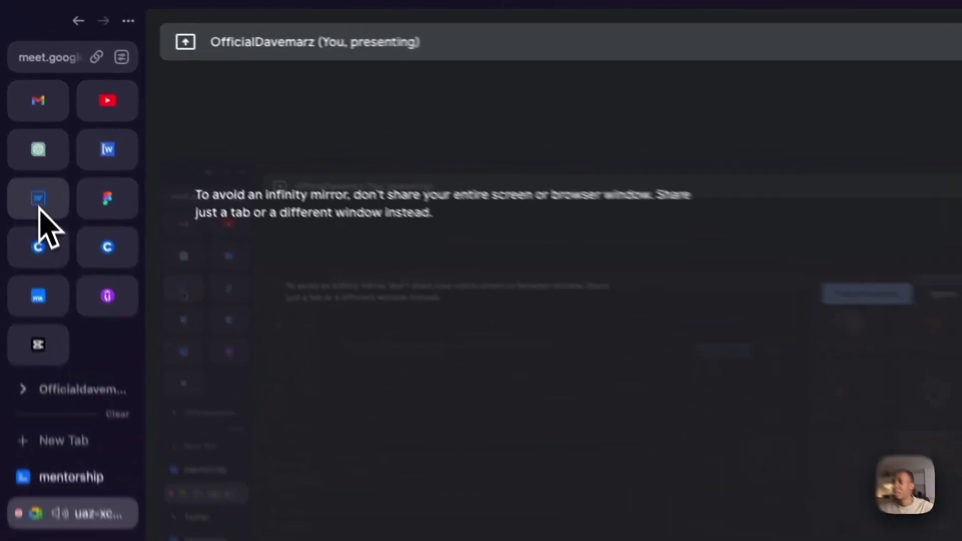
# Return to Webflow and set the canvas width to 1440 px
pyautogui.click(23, 119)
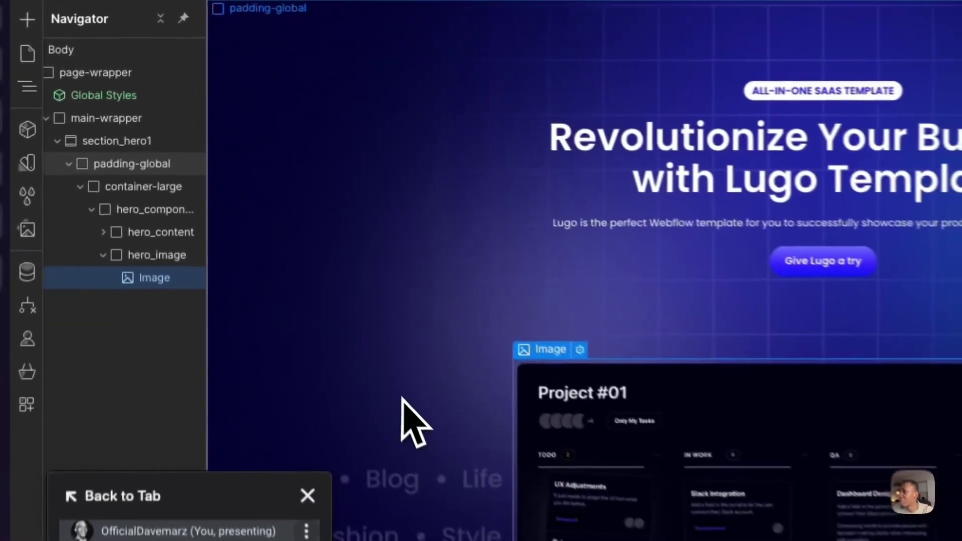
pyautogui.click(592, 30)
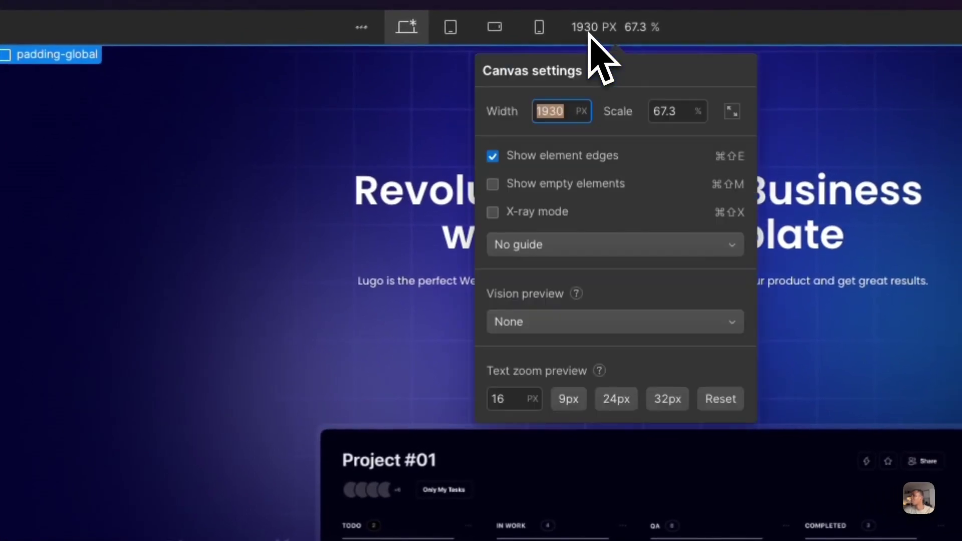
pyautogui.write('1440')
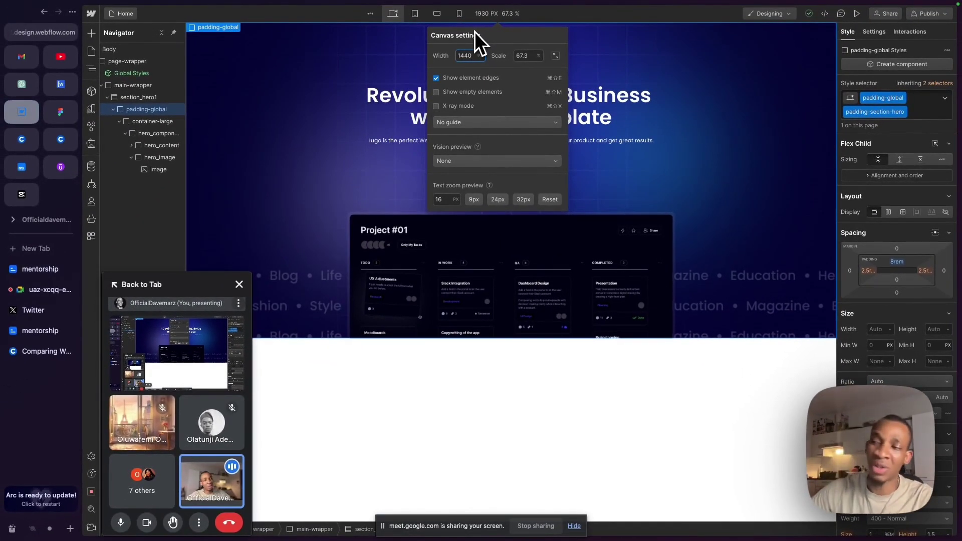
pyautogui.press('Return')
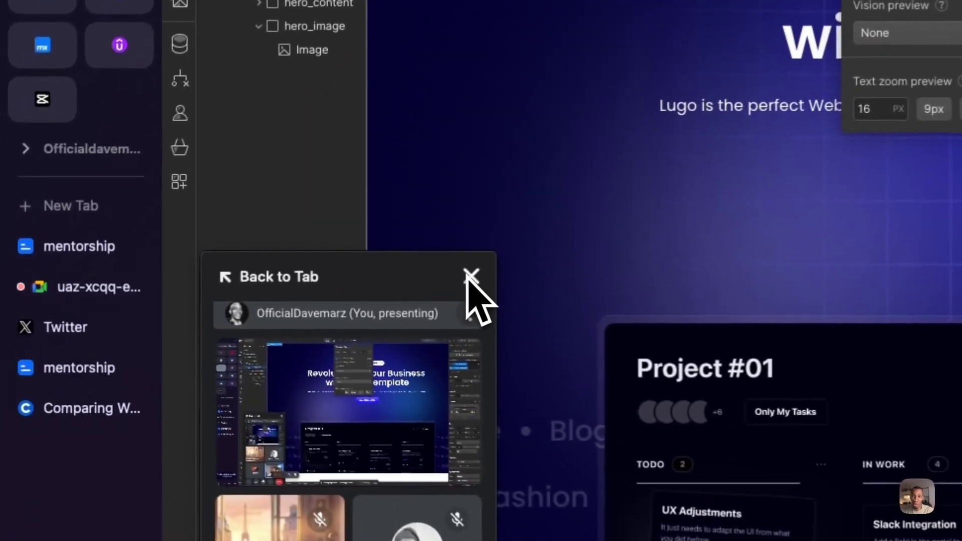
# Check the Google Meet call, return to Webflow, and dismiss the call's pop-out and the canvas settings
pyautogui.click(378, 280)
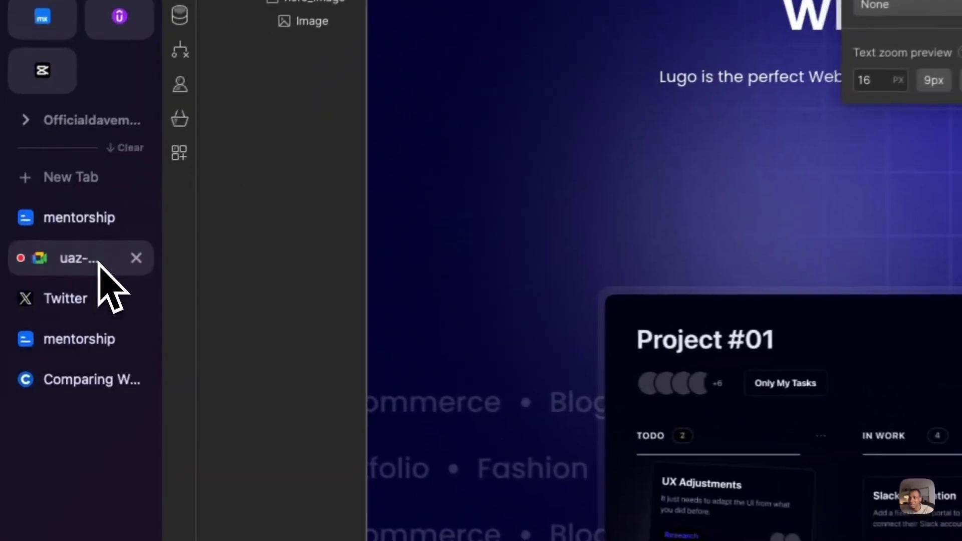
pyautogui.click(100, 258)
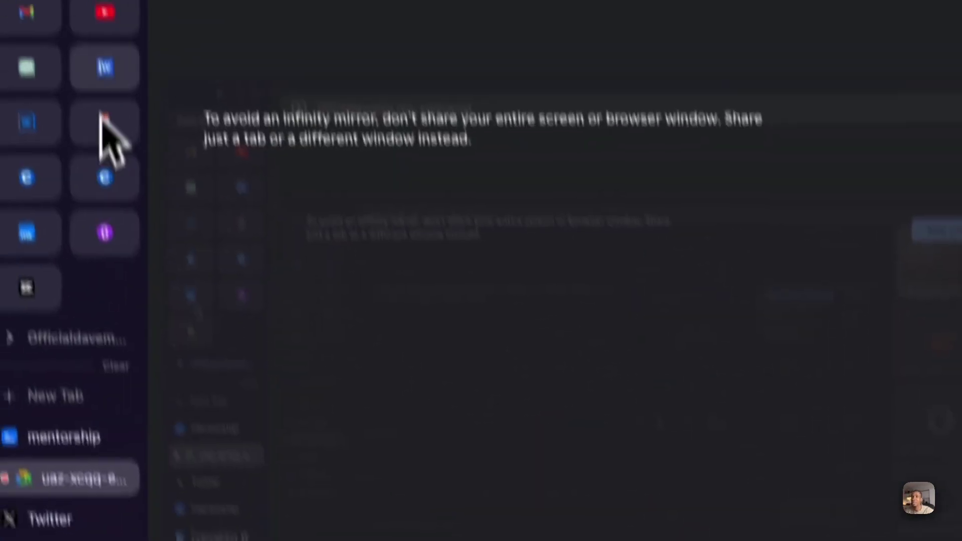
pyautogui.click(27, 123)
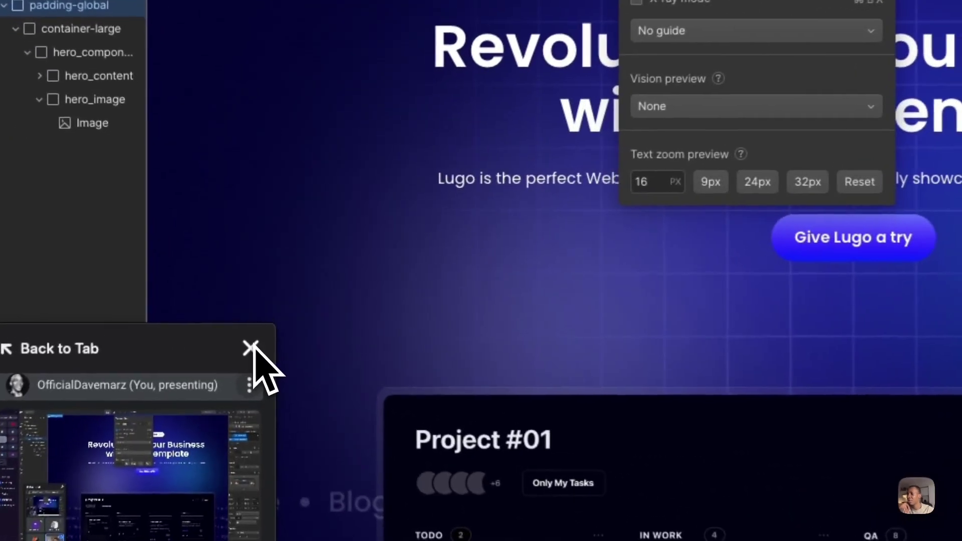
pyautogui.click(239, 285)
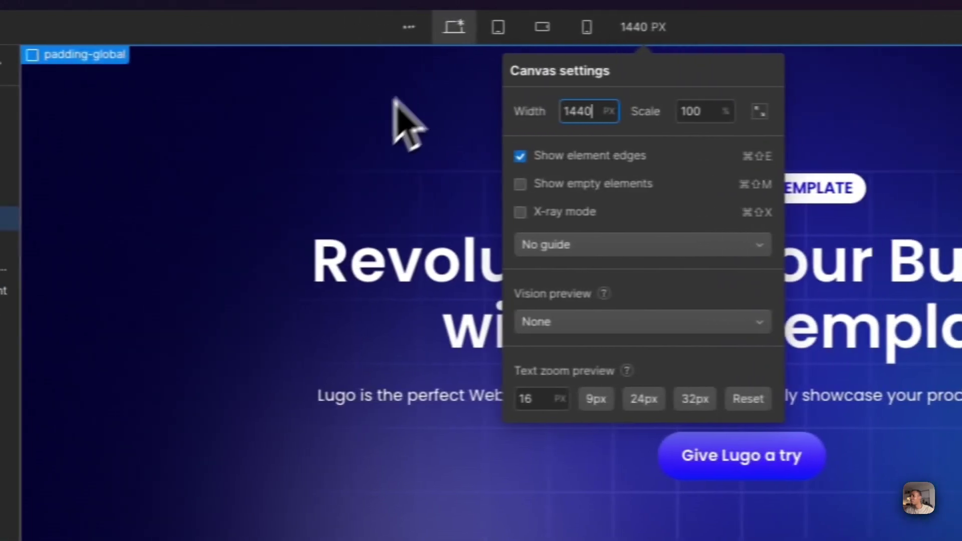
pyautogui.click(188, 118)
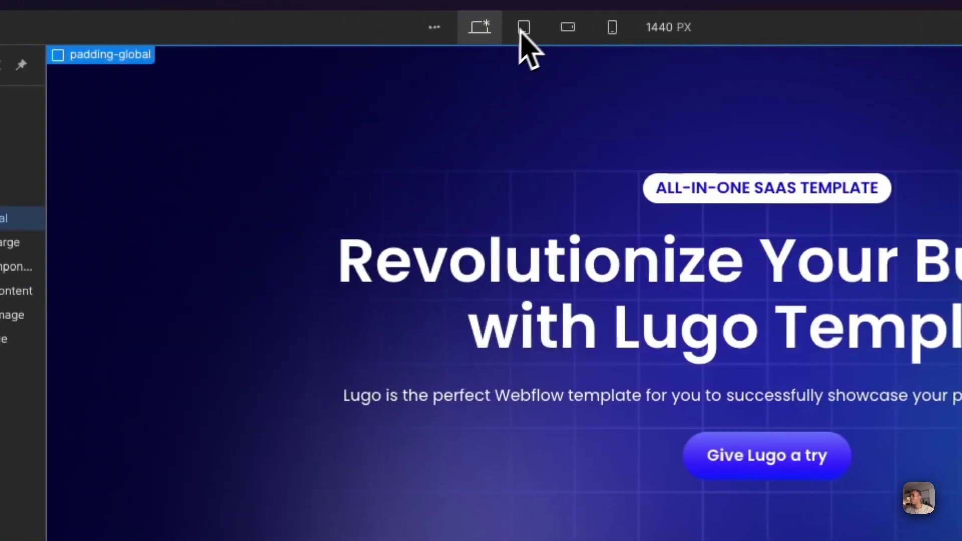
# Reset the canvas to its default desktop width and inspect the dashboard image and the hero_component
pyautogui.click(481, 27)
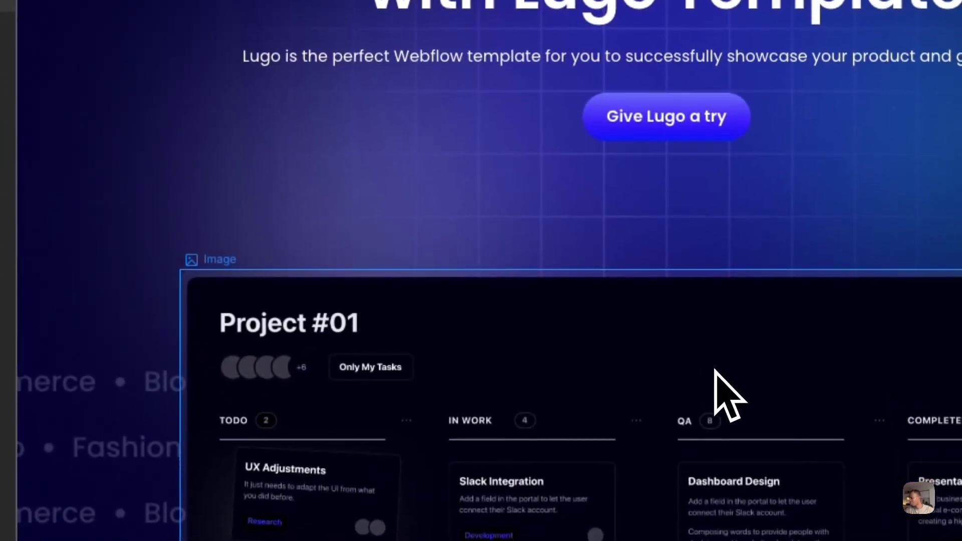
pyautogui.click(634, 390)
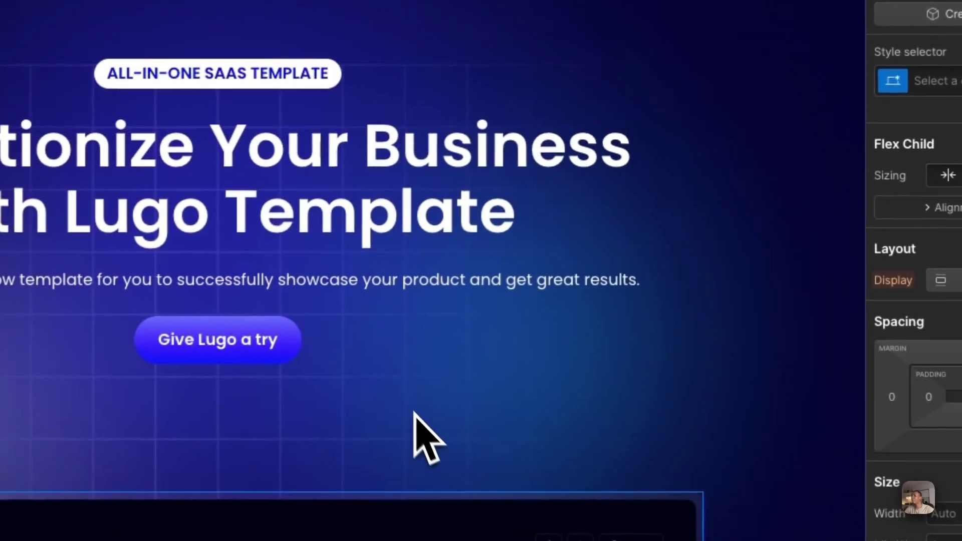
pyautogui.click(415, 414)
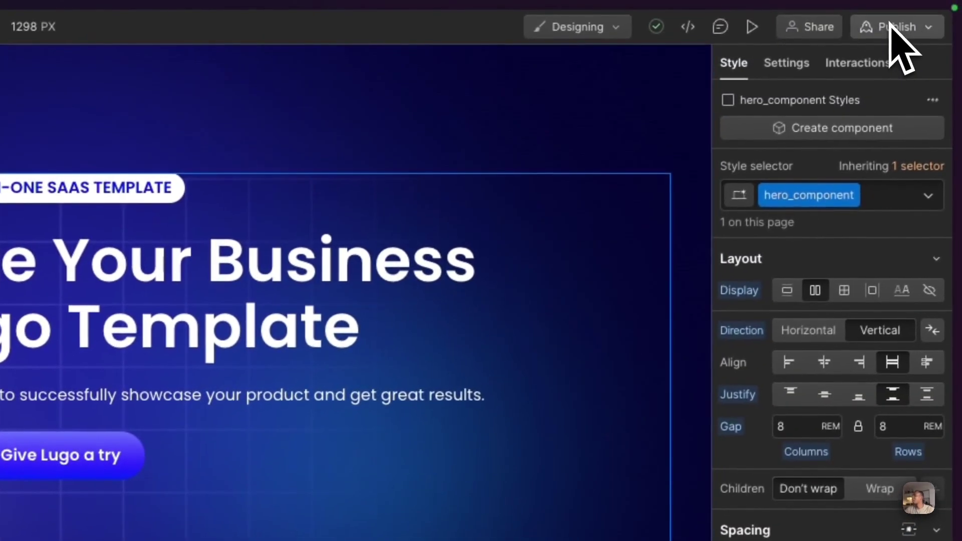
# Publish the site and dismiss the publishing progress
pyautogui.click(891, 26)
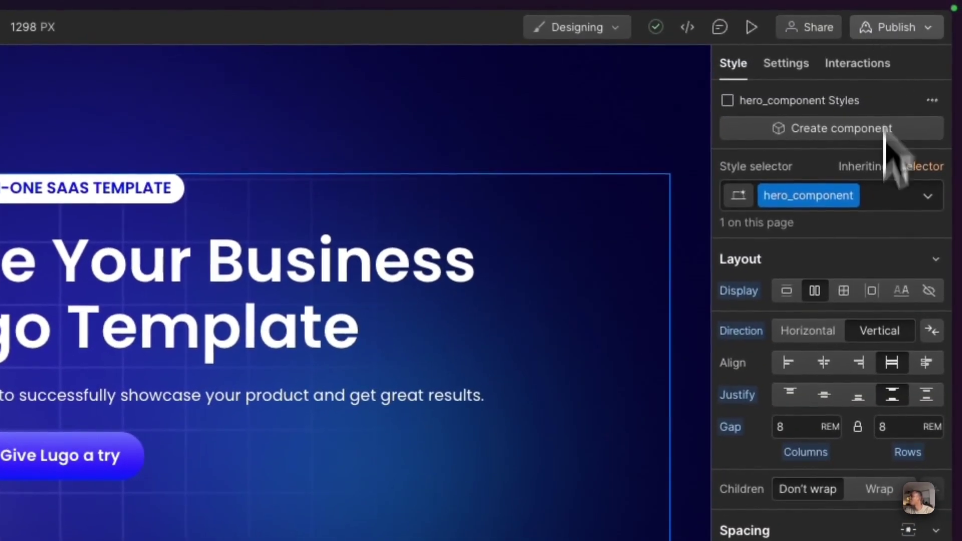
pyautogui.click(865, 350)
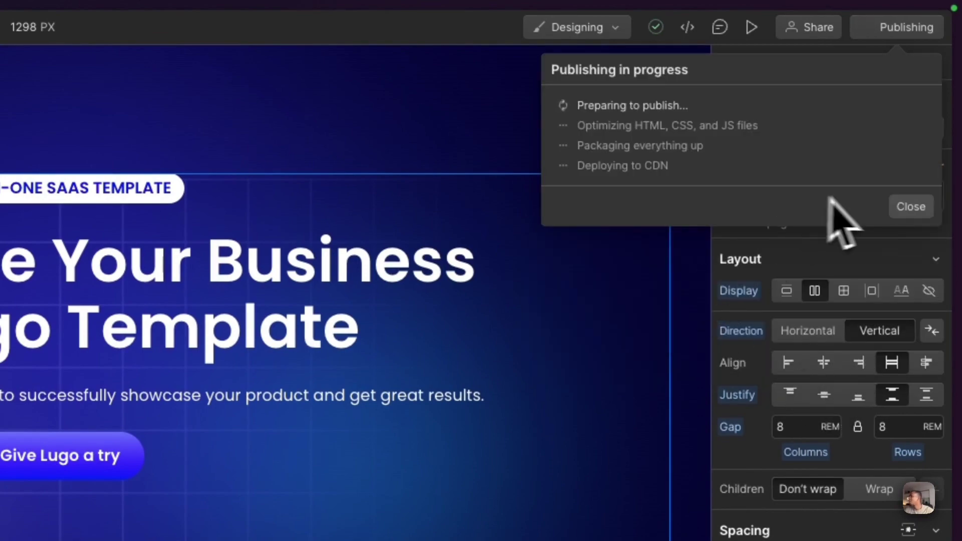
pyautogui.click(911, 206)
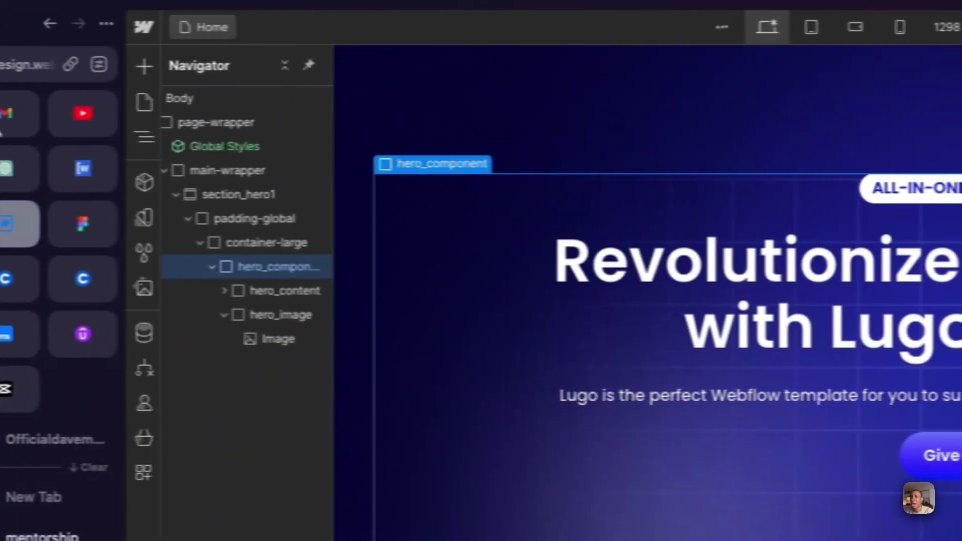
# Switch to Figma and examine the Brand Logos section below the home page's hero block
pyautogui.click(123, 234)
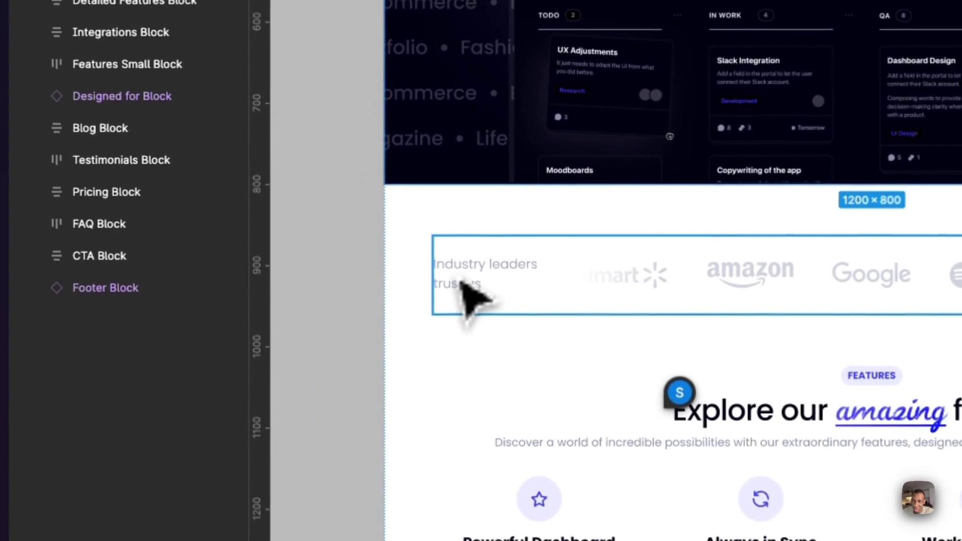
pyautogui.click(482, 246)
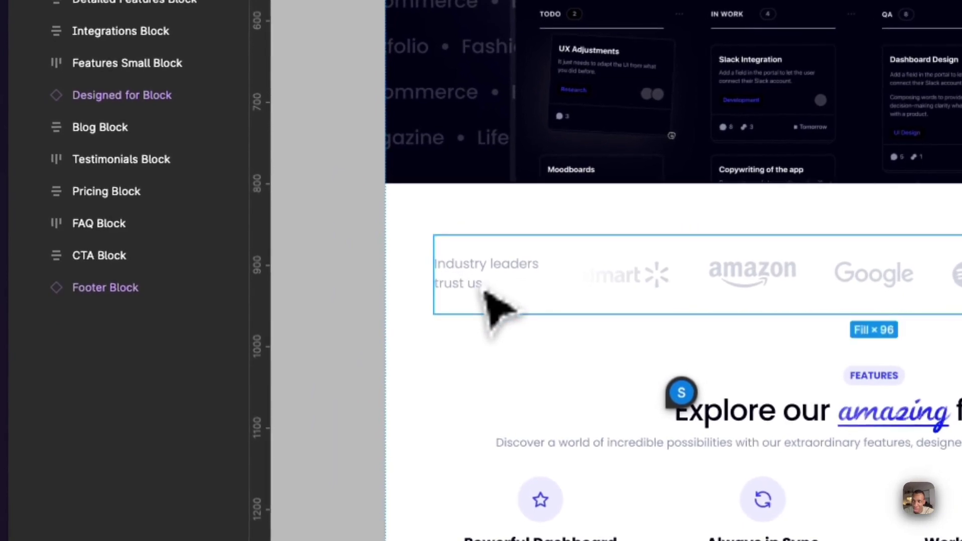
pyautogui.scroll(-3, 487, 281)
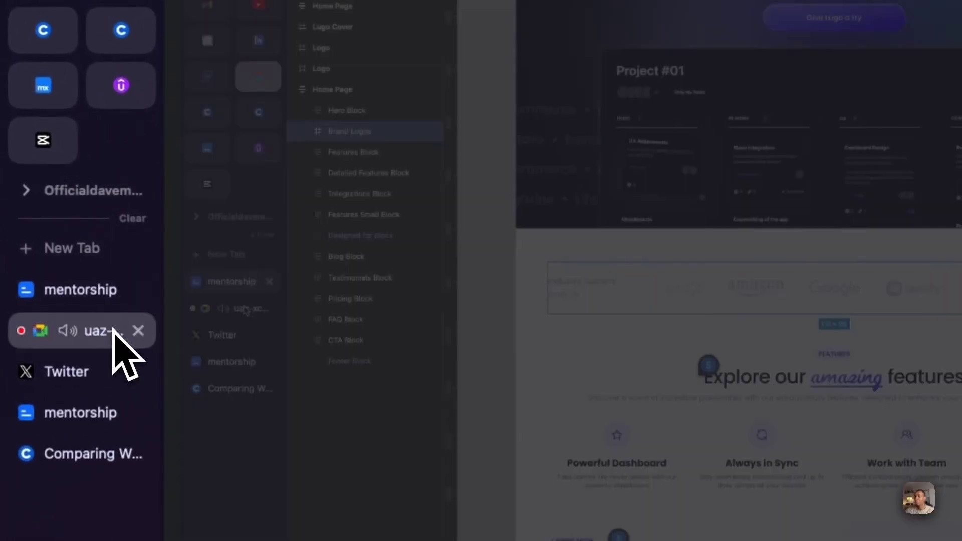
# Check the Google Meet call and compare the Webflow hero with the Figma home page
pyautogui.click(100, 331)
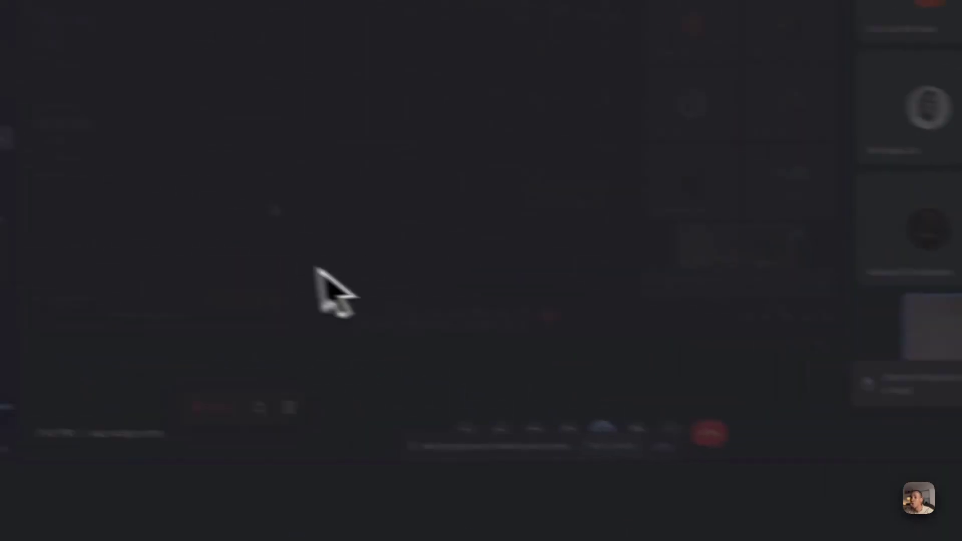
pyautogui.click(51, 133)
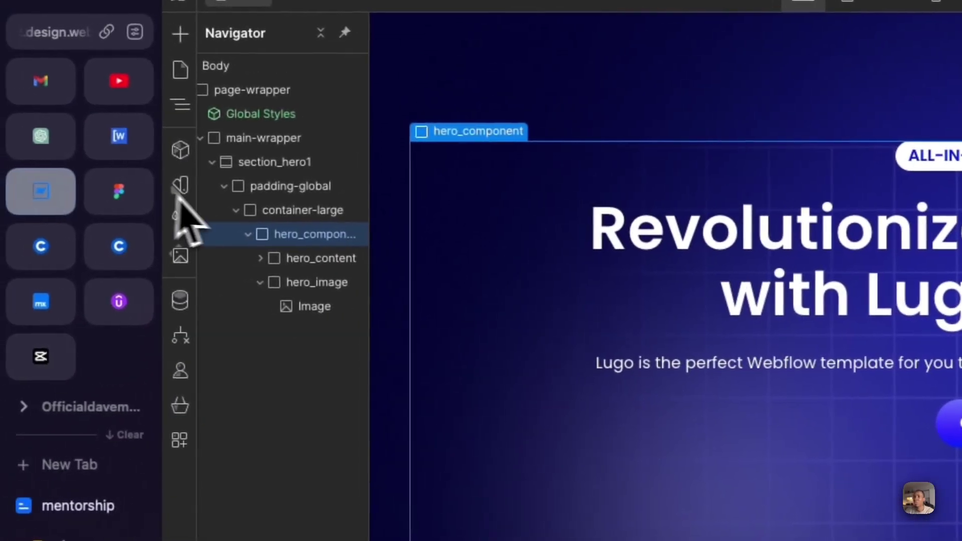
pyautogui.click(121, 135)
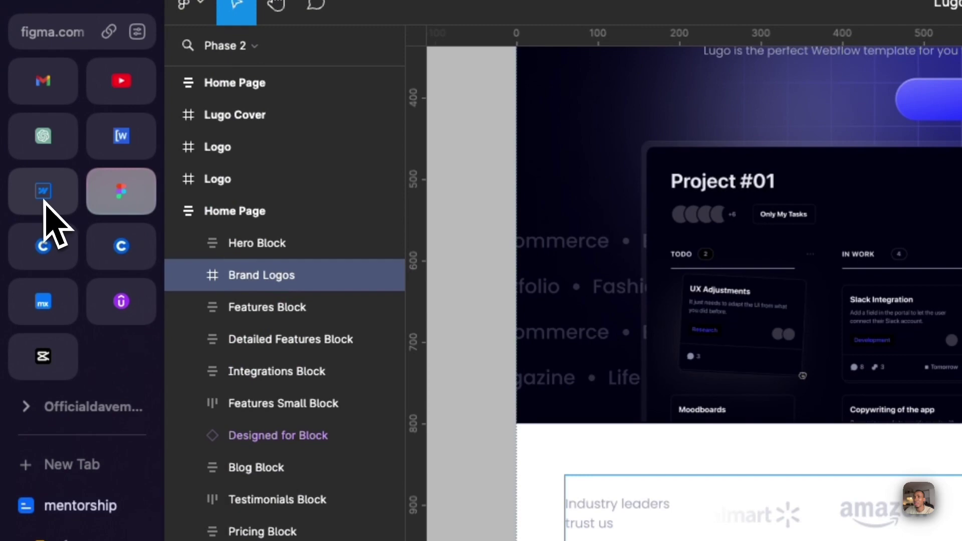
pyautogui.click(40, 200)
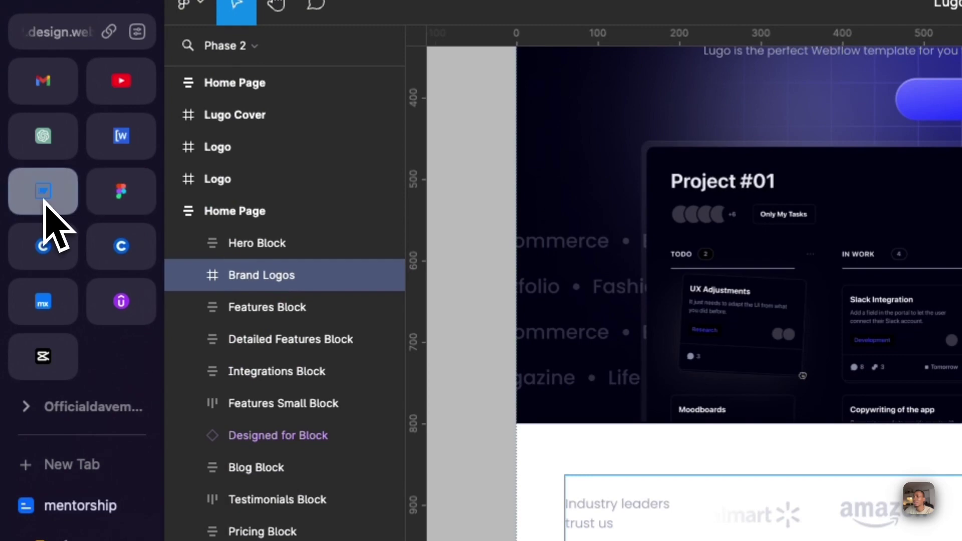
pyautogui.click(112, 204)
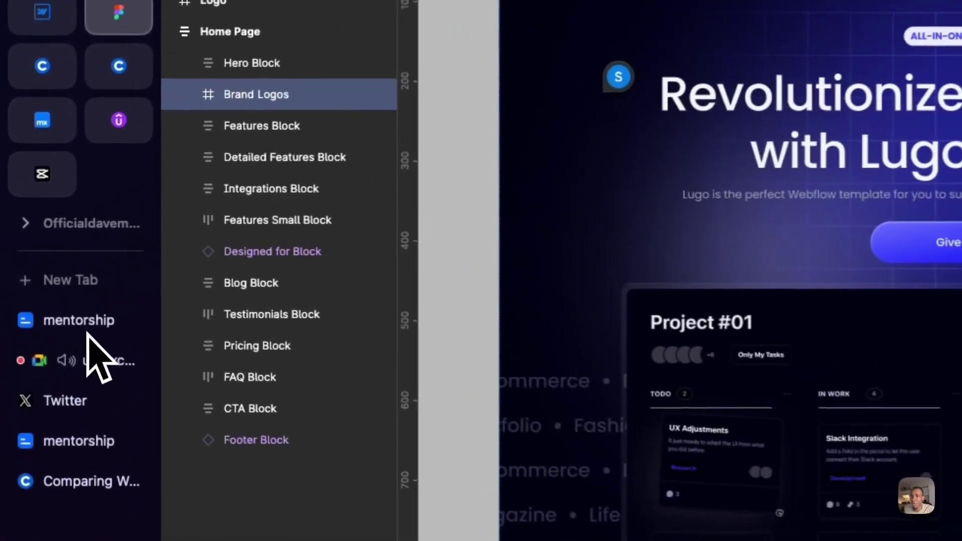
# Open the live mentorship page and look through the browser's commands for a page zoom option
pyautogui.click(92, 325)
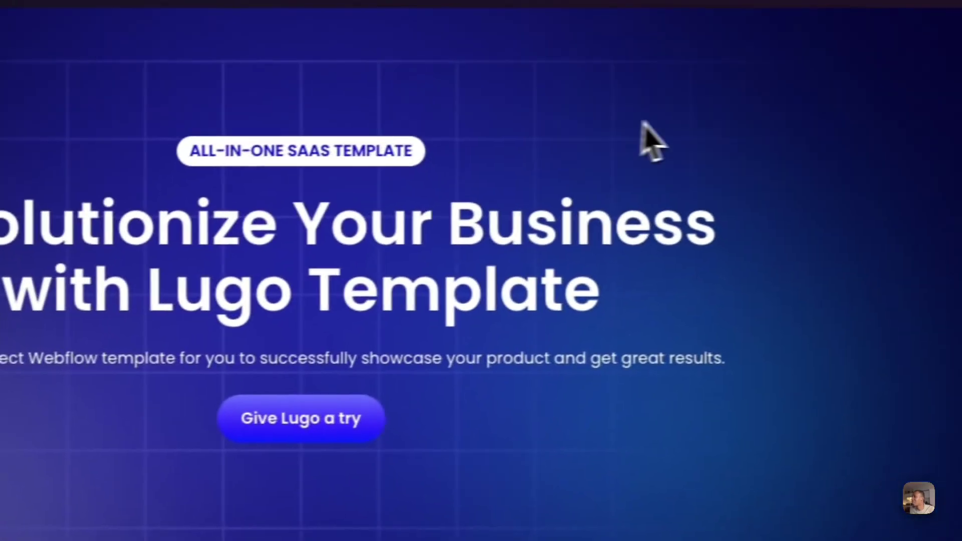
pyautogui.rightClick(650, 124)
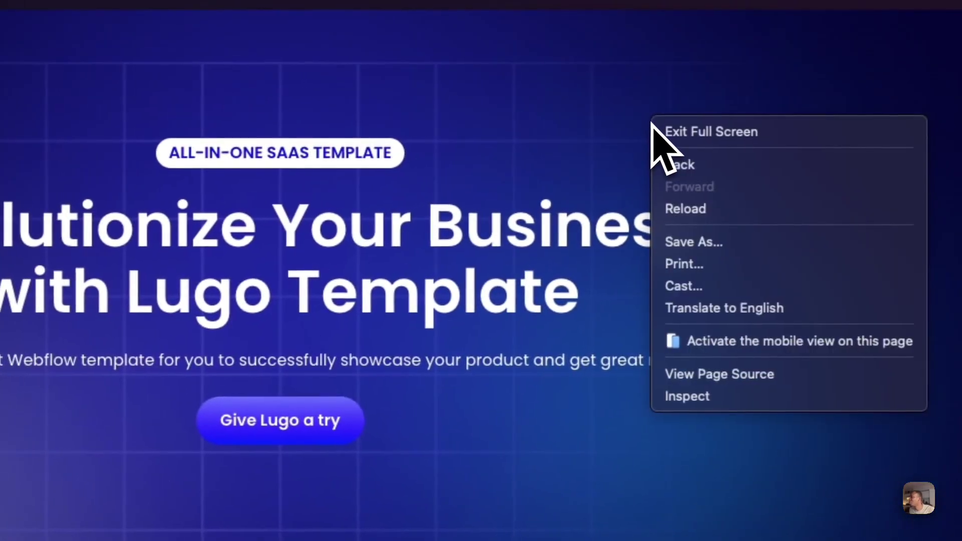
pyautogui.click(609, 122)
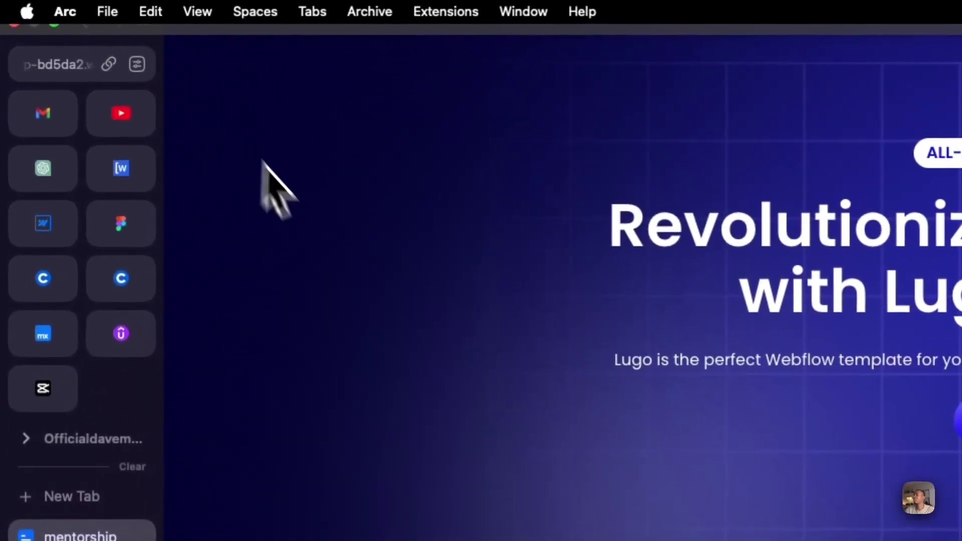
pyautogui.click(151, 11)
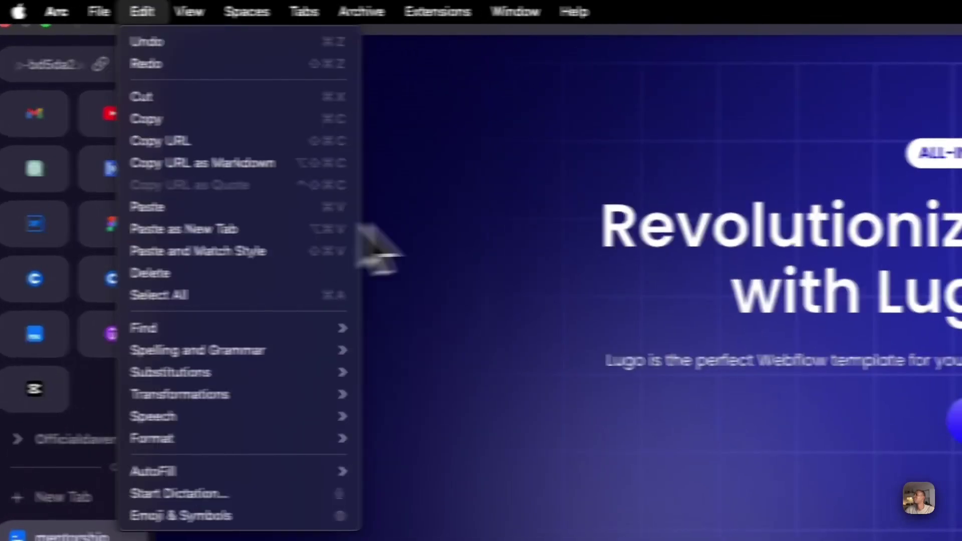
pyautogui.click(376, 247)
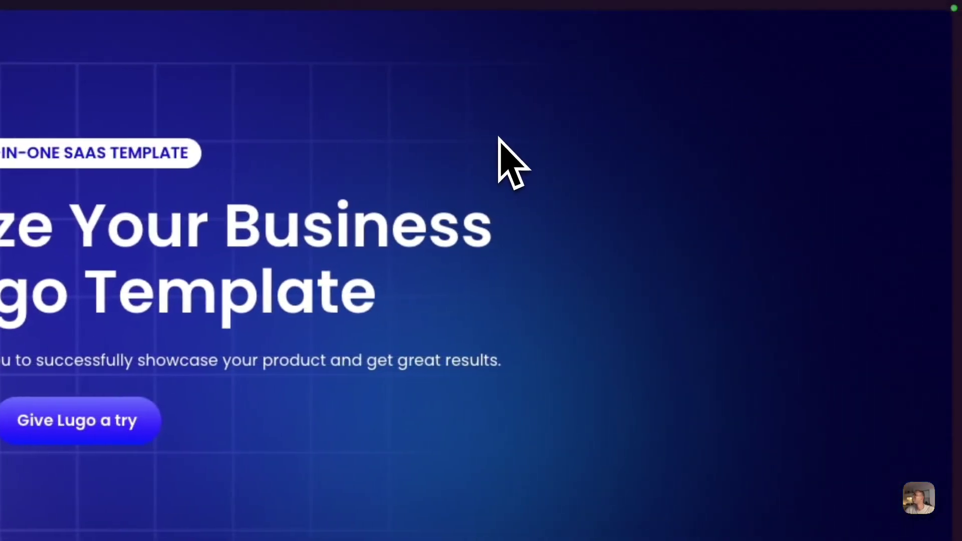
pyautogui.rightClick(655, 178)
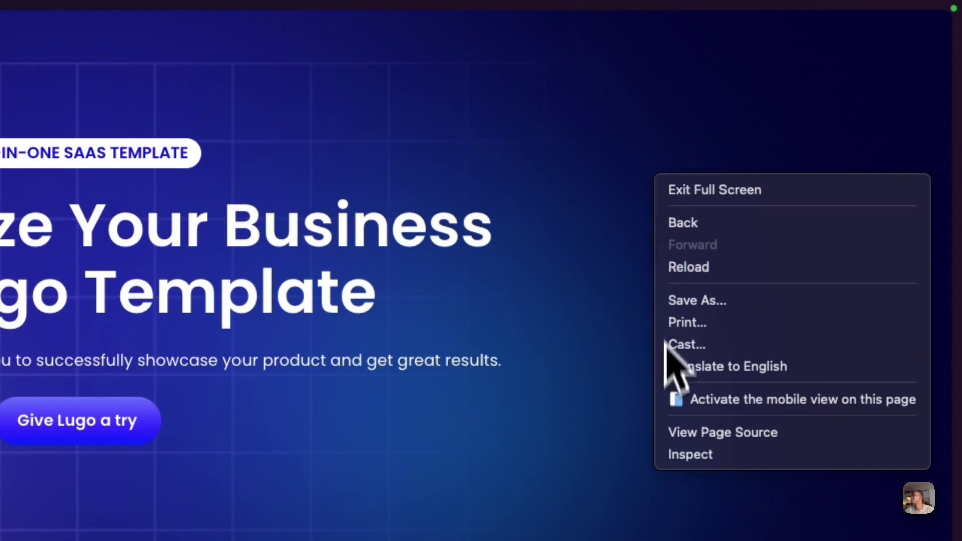
pyautogui.click(568, 144)
pyautogui.moveTo(576, 5)
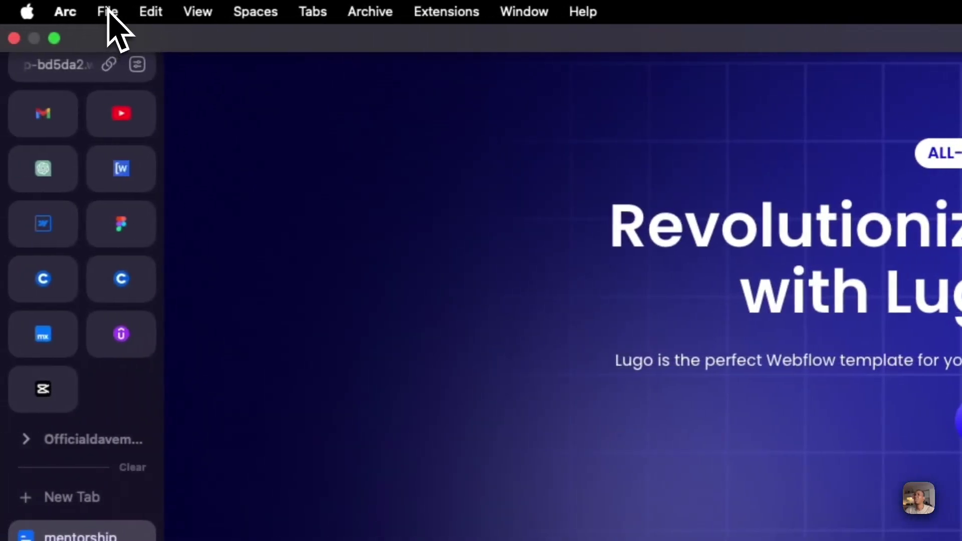
pyautogui.click(107, 11)
pyautogui.moveTo(65, 11)
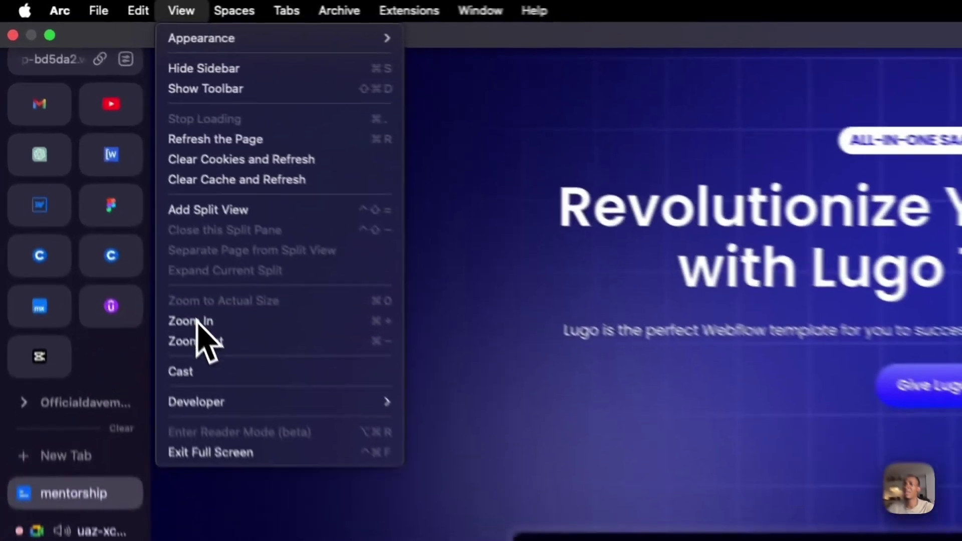
# Try the browser zoom on the live page and zoom out several levels to check how the hero section scales
pyautogui.click(105, 176)
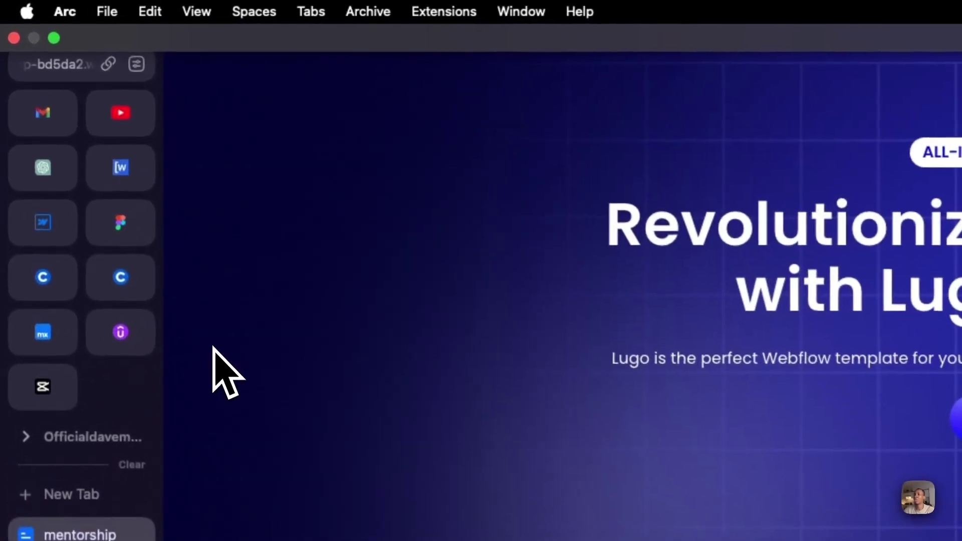
pyautogui.click(203, 15)
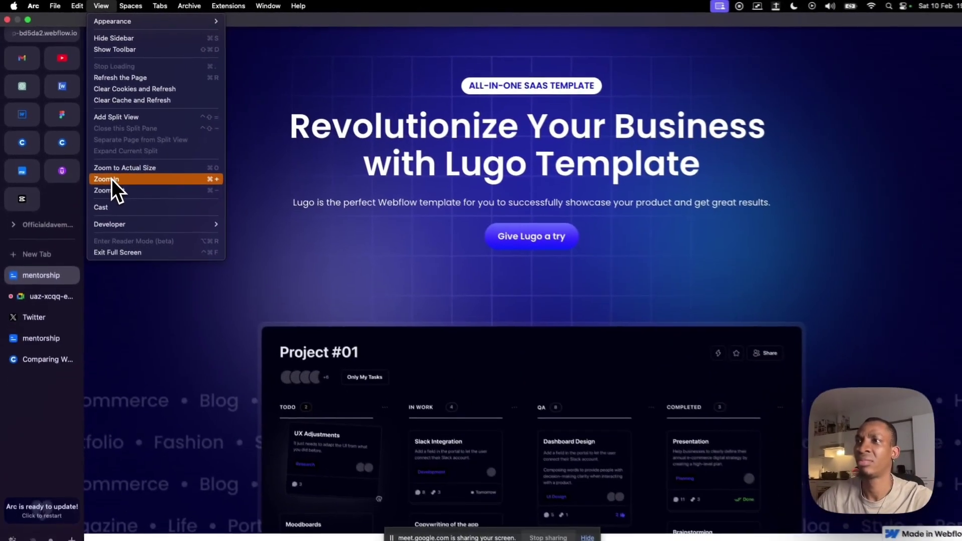
pyautogui.click(206, 177)
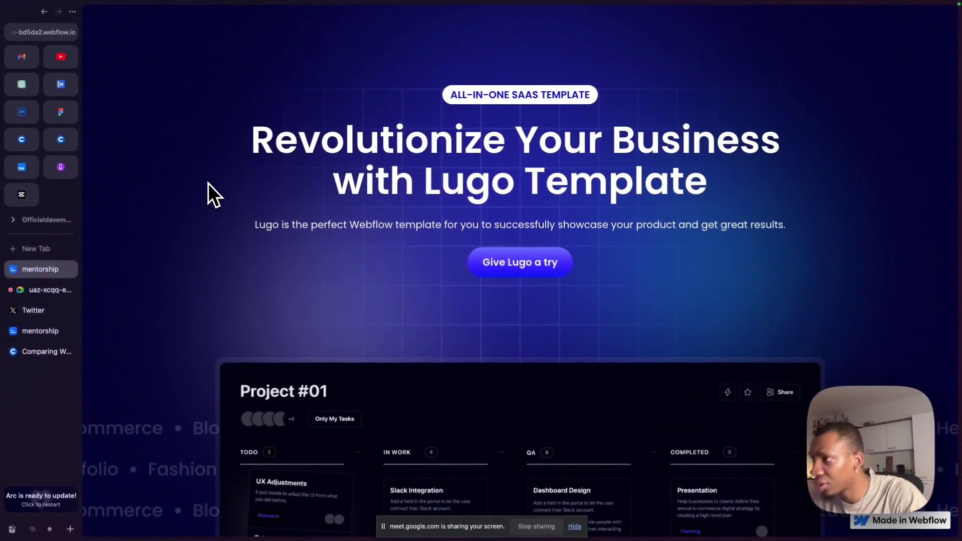
pyautogui.press('super+minus')
pyautogui.press('super+minus')
pyautogui.press('super+minus')
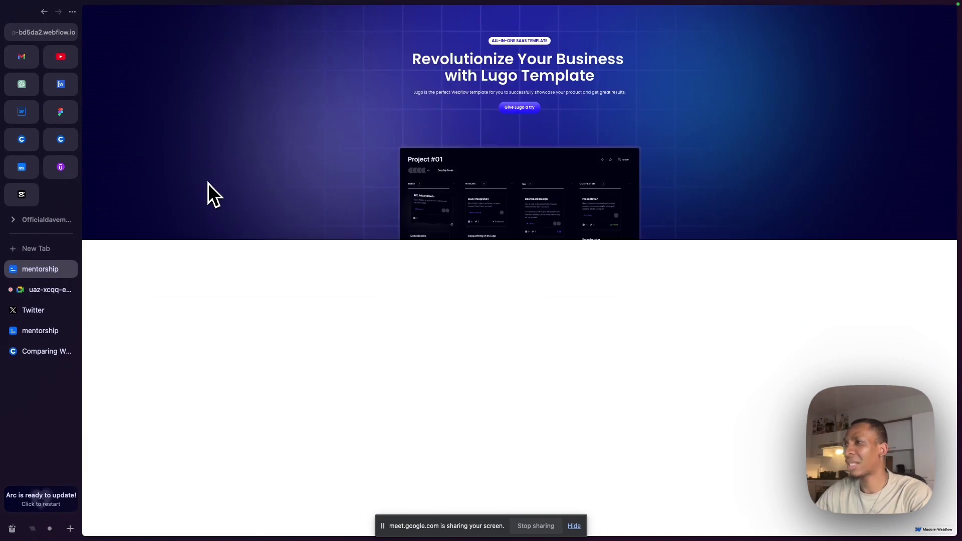
# Zoom the live mentorship page in and out through several levels to check how the hero section scales
pyautogui.press('super+minus')
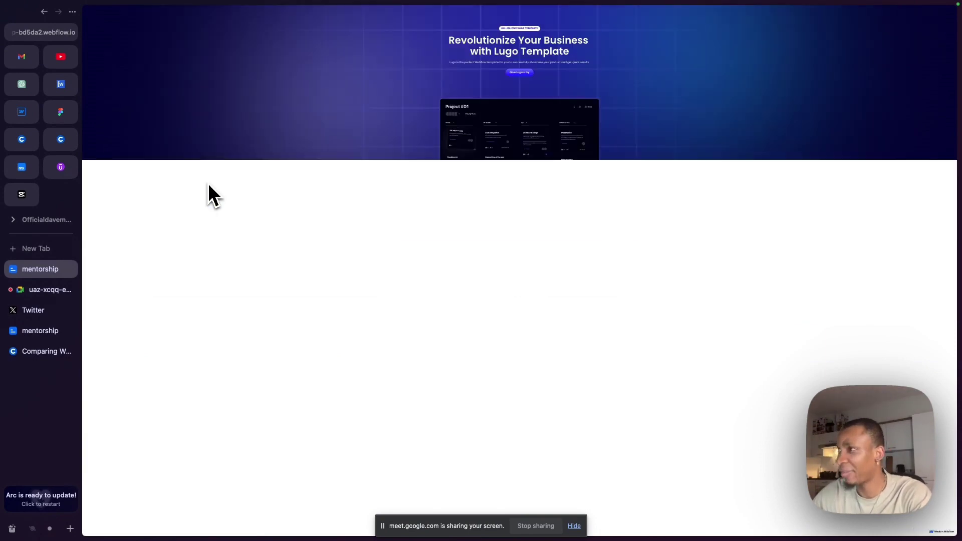
pyautogui.press('super+equal')
pyautogui.press('super+minus')
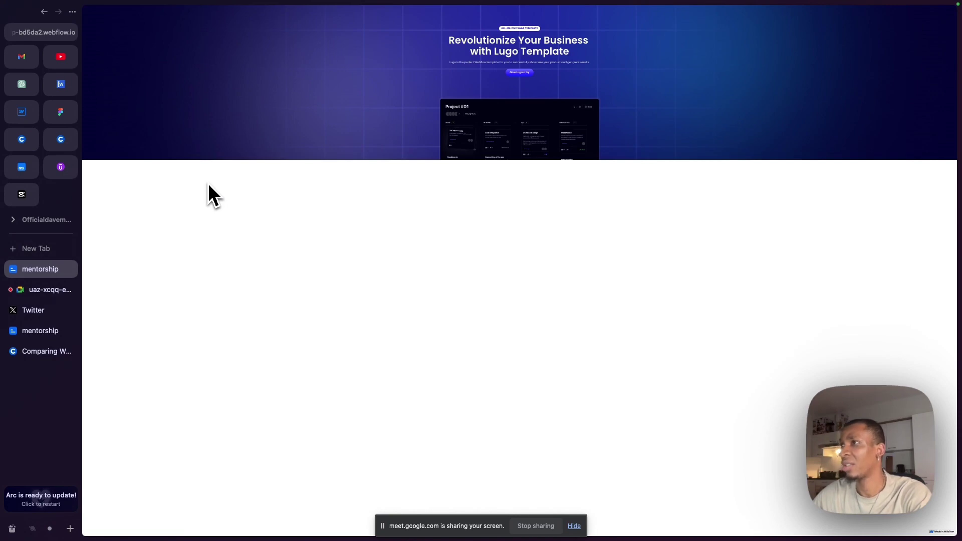
pyautogui.press('super+equal')
pyautogui.press('super+equal')
pyautogui.press('super+equal')
pyautogui.press('super+equal')
pyautogui.press('super+equal')
pyautogui.press('super+equal')
pyautogui.press('super+minus')
pyautogui.press('super+minus')
pyautogui.press('super+minus')
pyautogui.press('super+equal')
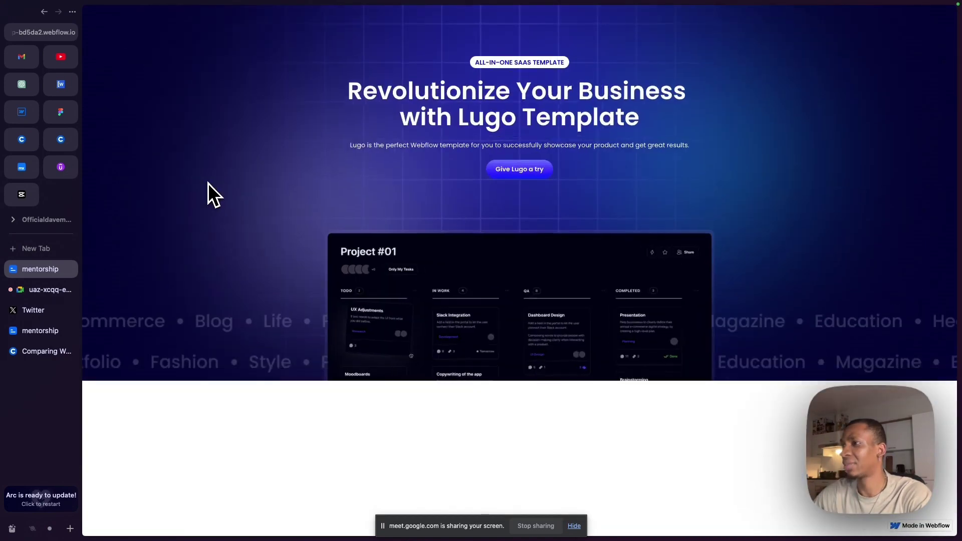
pyautogui.press('super+equal')
pyautogui.press('super+equal')
pyautogui.press('super+equal')
pyautogui.press('super+equal')
pyautogui.press('super+equal')
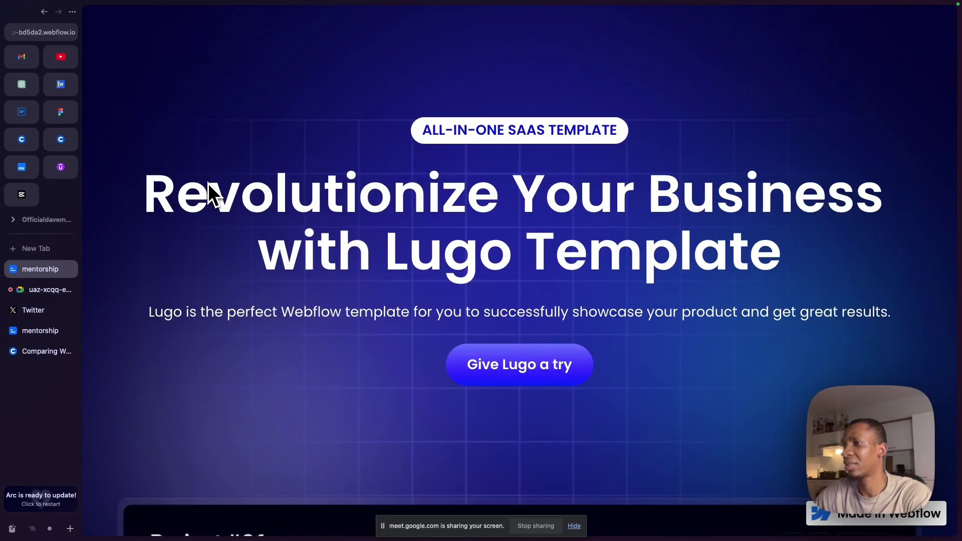
pyautogui.press('super+minus')
pyautogui.press('super+equal')
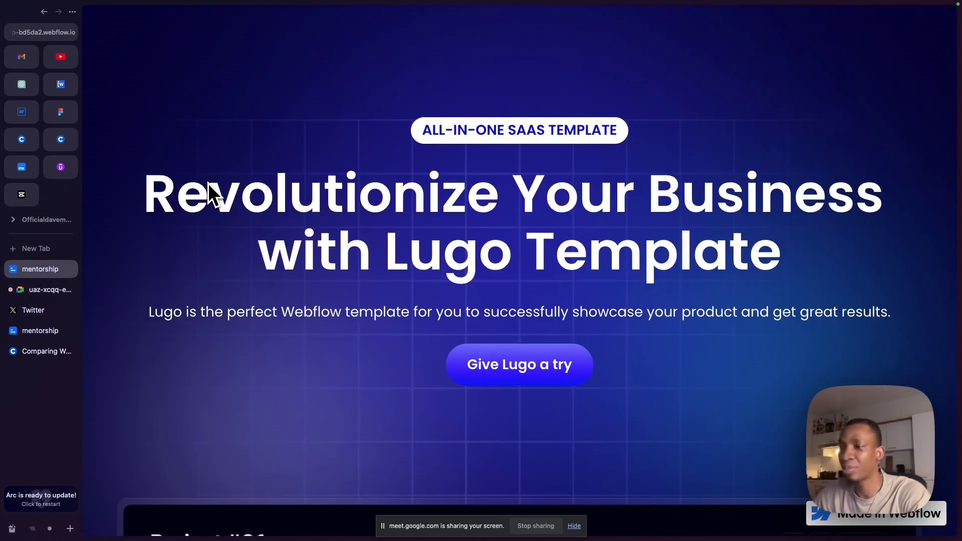
pyautogui.press('super+minus')
pyautogui.press('super+minus')
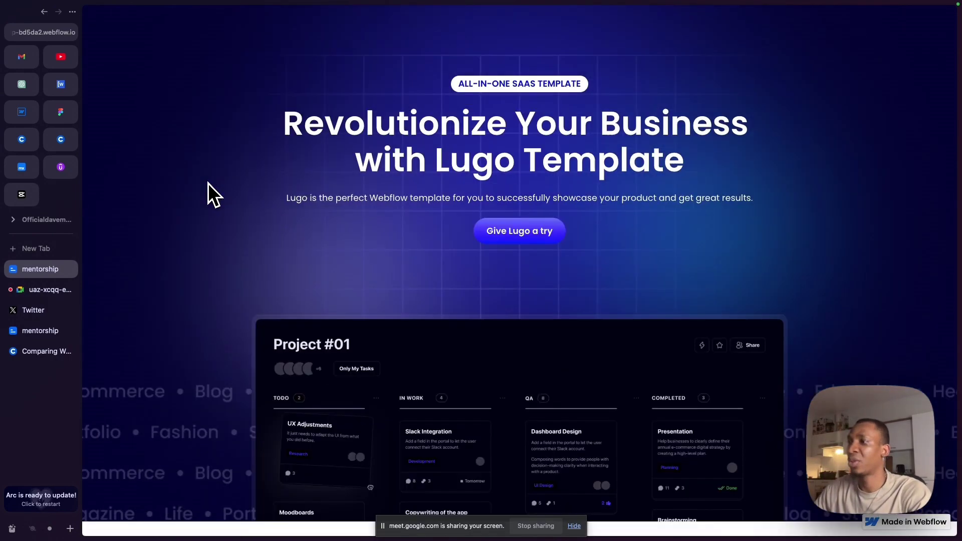
pyautogui.press('super+minus')
pyautogui.press('super+minus')
pyautogui.press('super+minus')
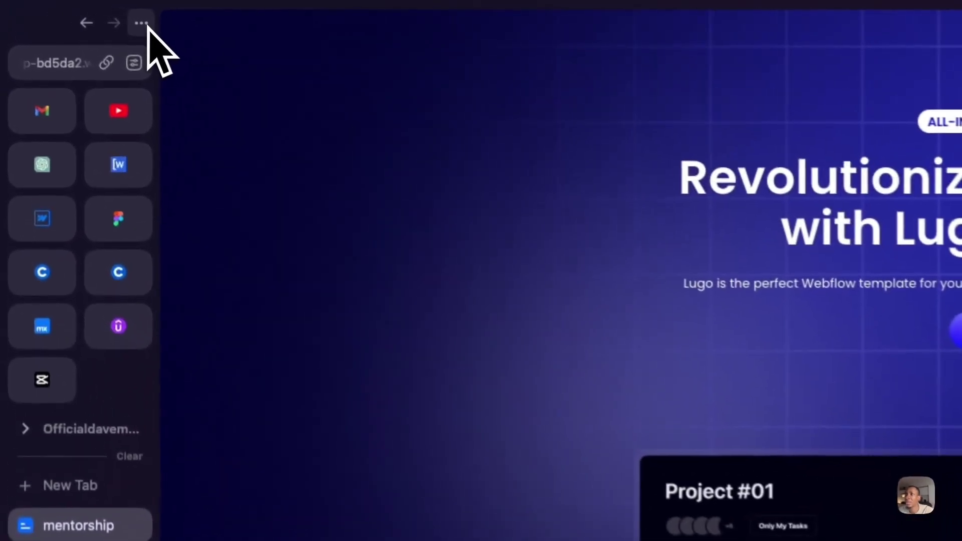
# Reset the live page's browser zoom to actual size
pyautogui.click(72, 11)
pyautogui.click(356, 202)
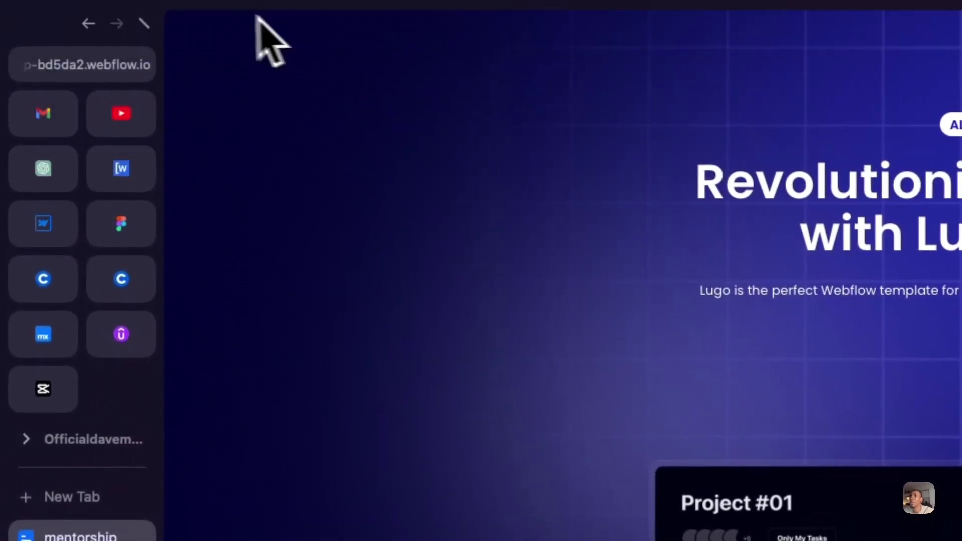
pyautogui.click(193, 14)
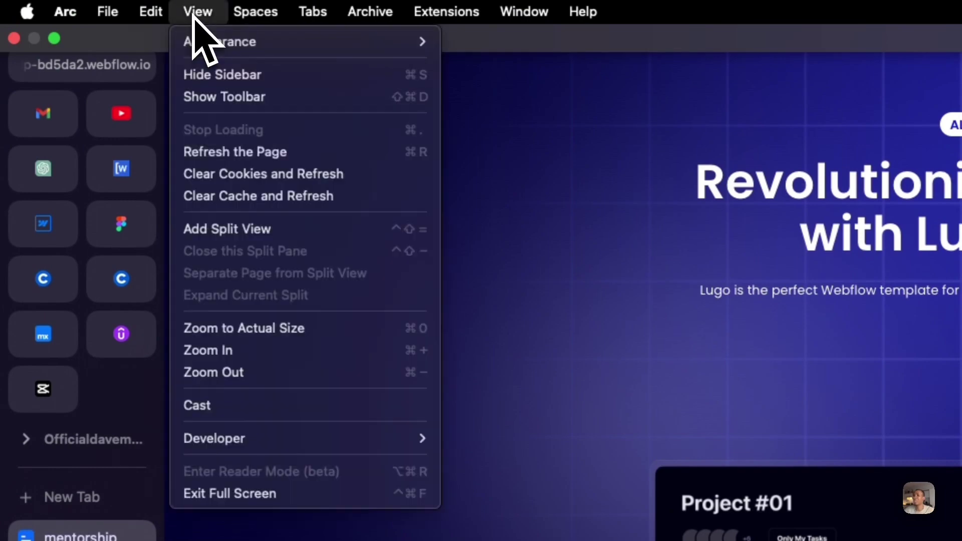
pyautogui.click(252, 331)
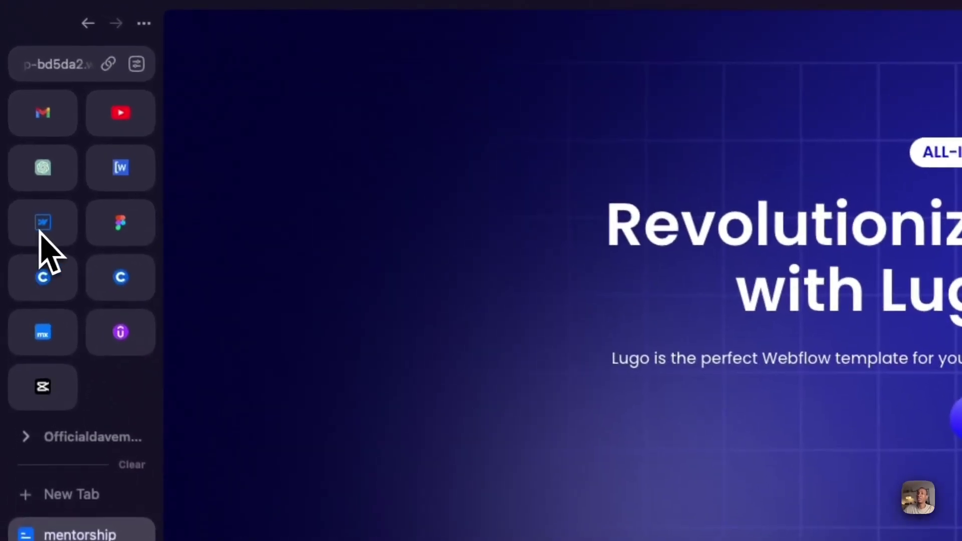
# Switch to the Webflow Designer and set the canvas width to 992 px
pyautogui.click(40, 230)
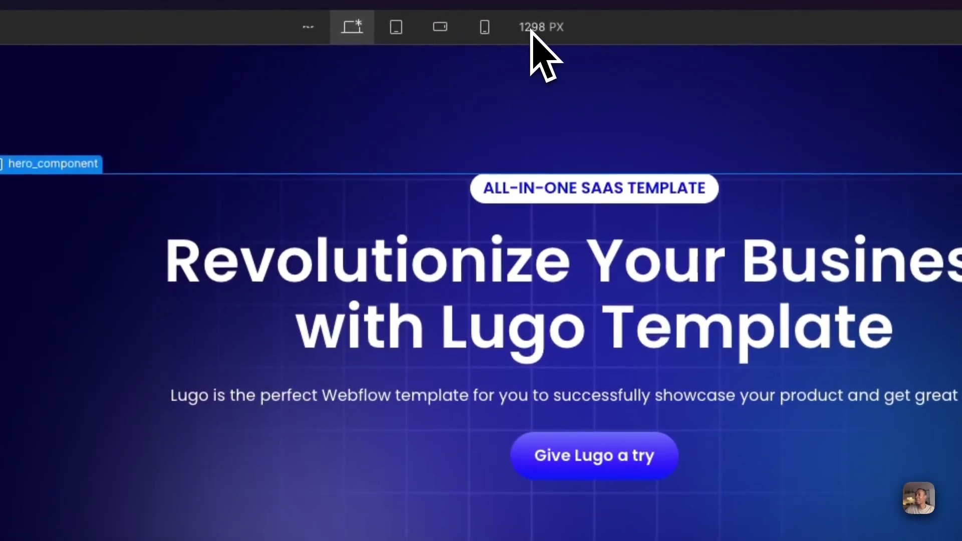
pyautogui.click(529, 29)
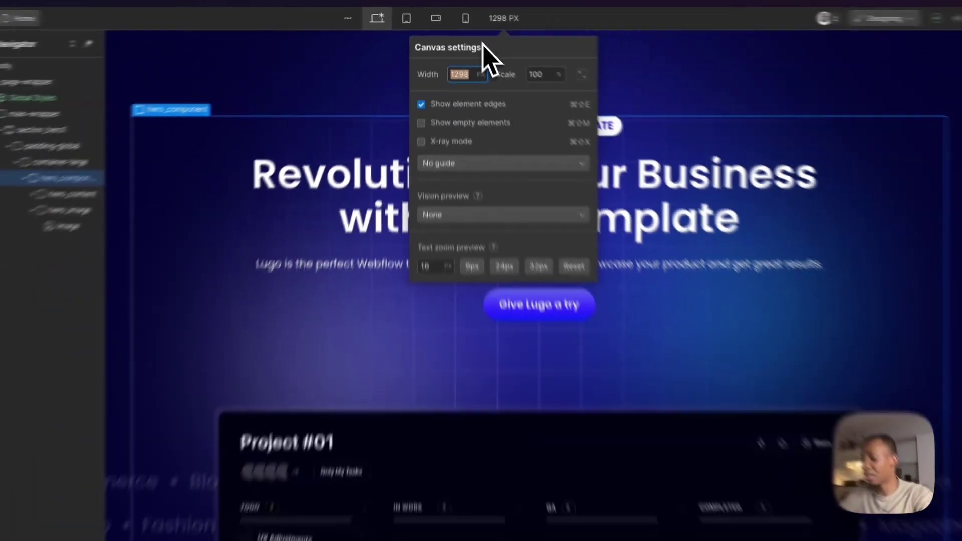
pyautogui.write('992')
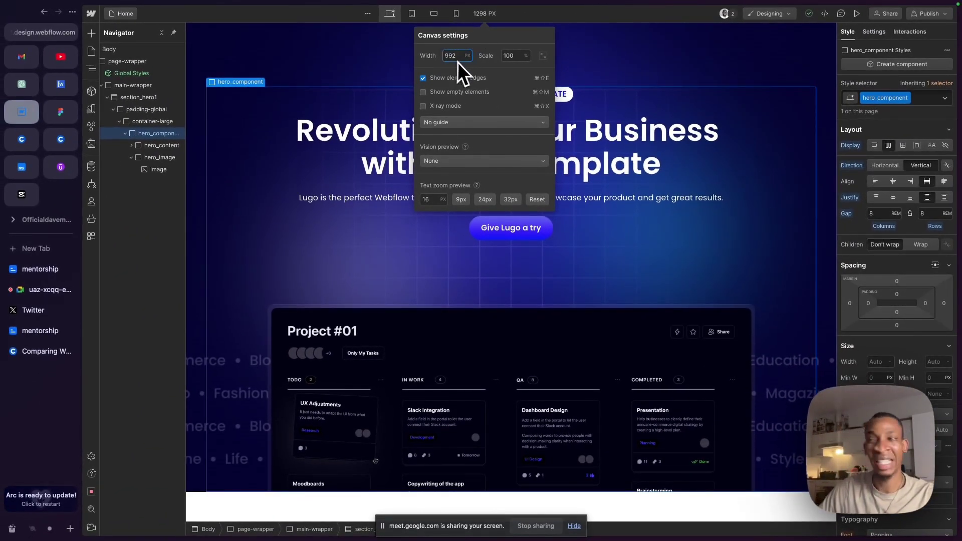
pyautogui.press('Return')
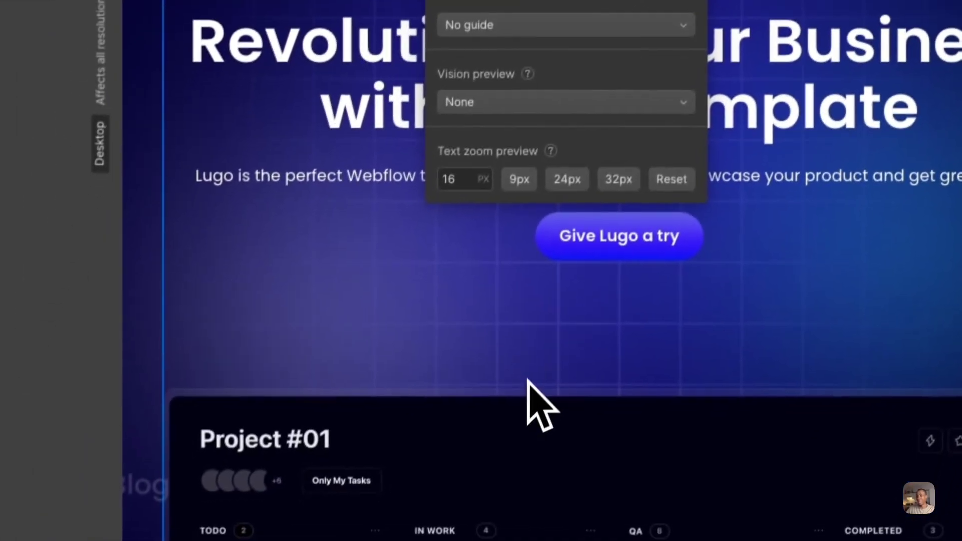
pyautogui.click(528, 380)
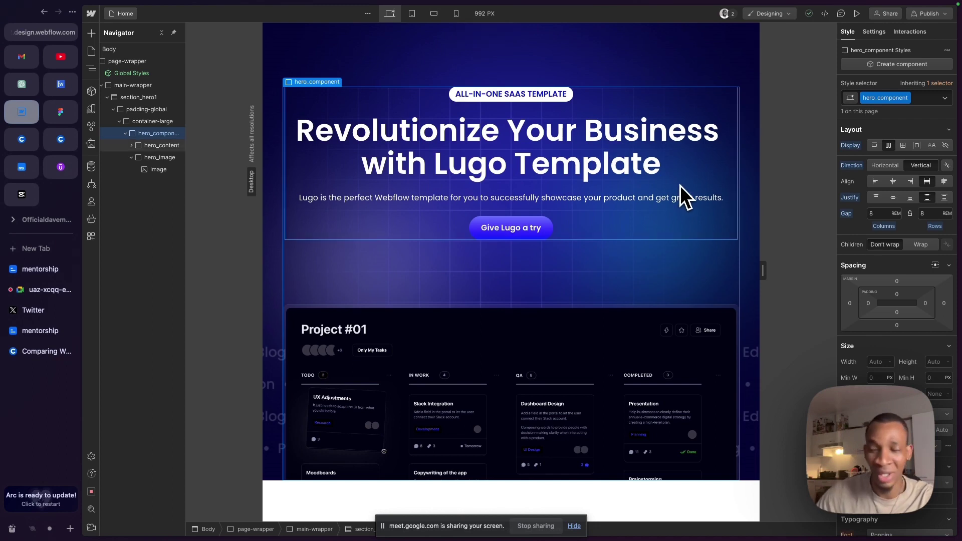
# Resize the canvas between 992 and about 1092 px, widen it to 1290 px, and select the hero's Heading 1
pyautogui.moveTo(760, 276); pyautogui.dragTo(762, 276)
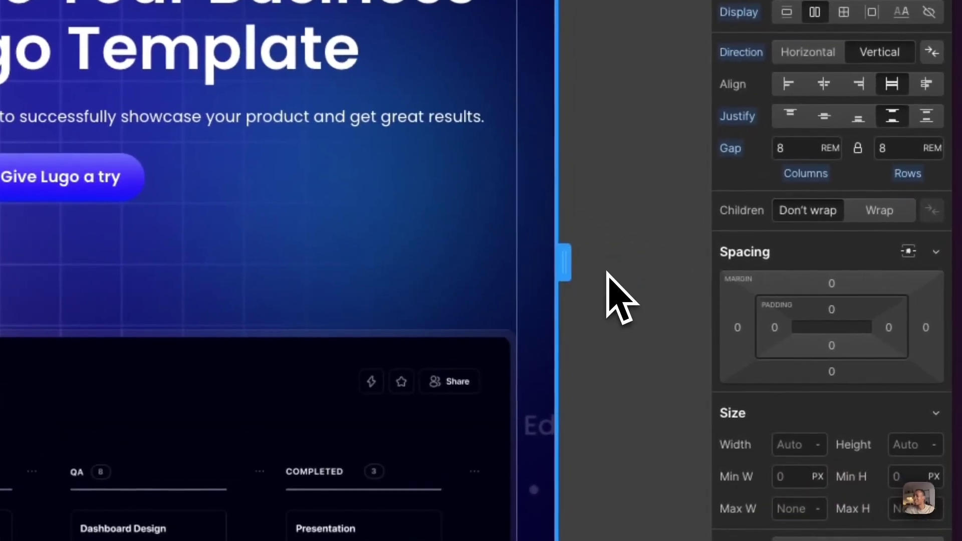
pyautogui.moveTo(607, 273); pyautogui.dragTo(607, 274)
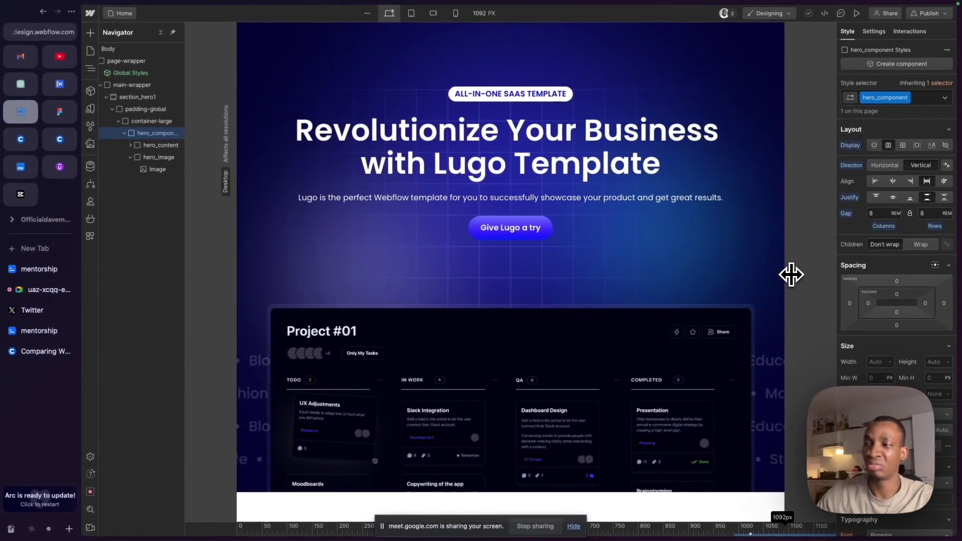
pyautogui.moveTo(792, 275); pyautogui.dragTo(751, 265)
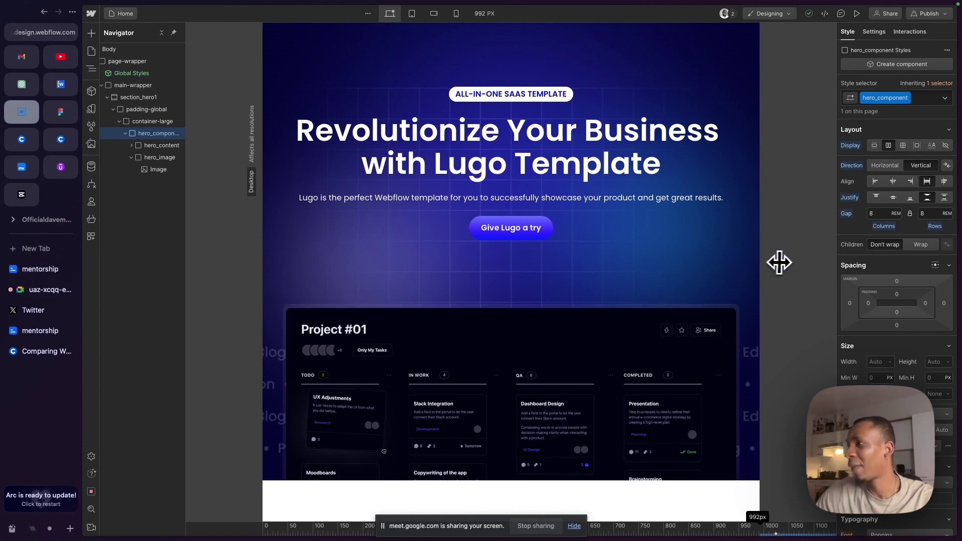
pyautogui.moveTo(779, 263); pyautogui.dragTo(835, 232)
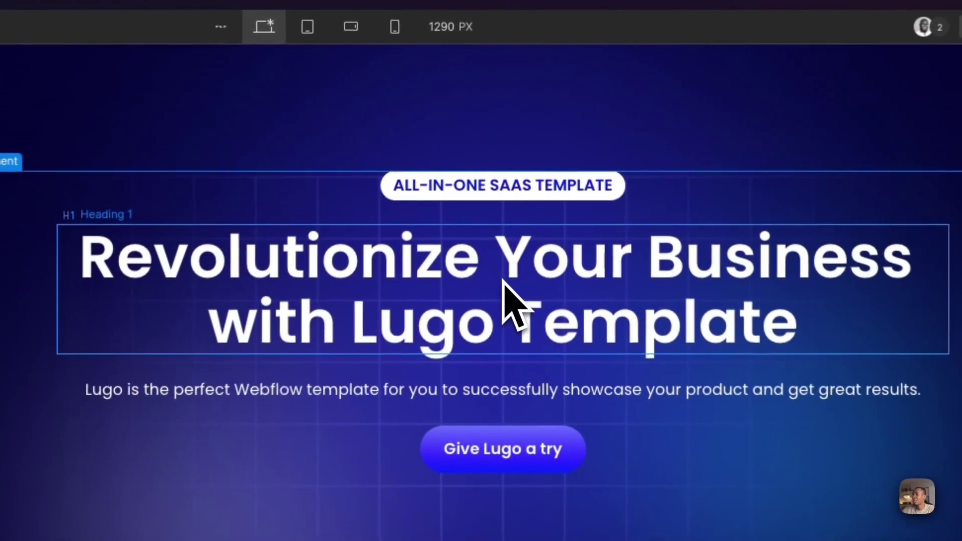
pyautogui.click(503, 285)
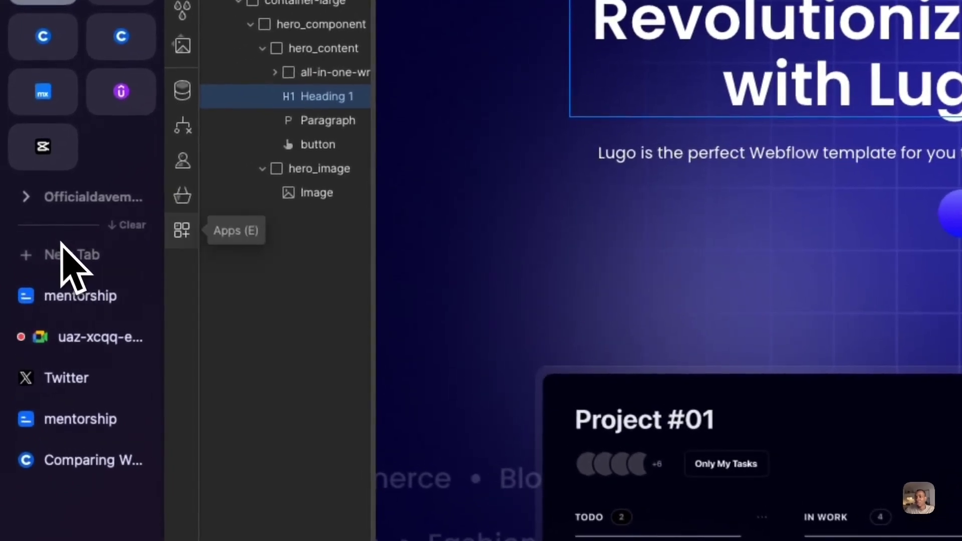
# Open fullgap.co in a new browser tab
pyautogui.click(68, 260)
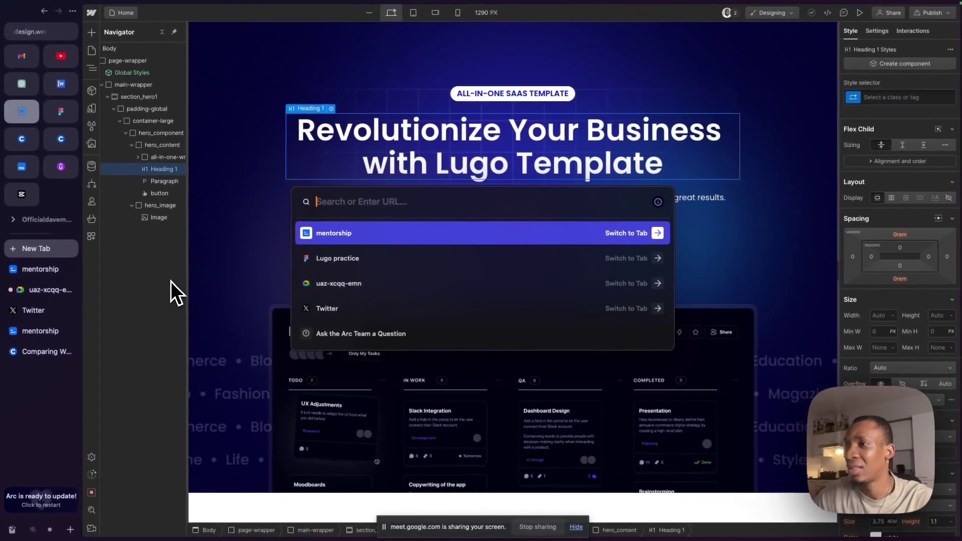
pyautogui.press('Escape')
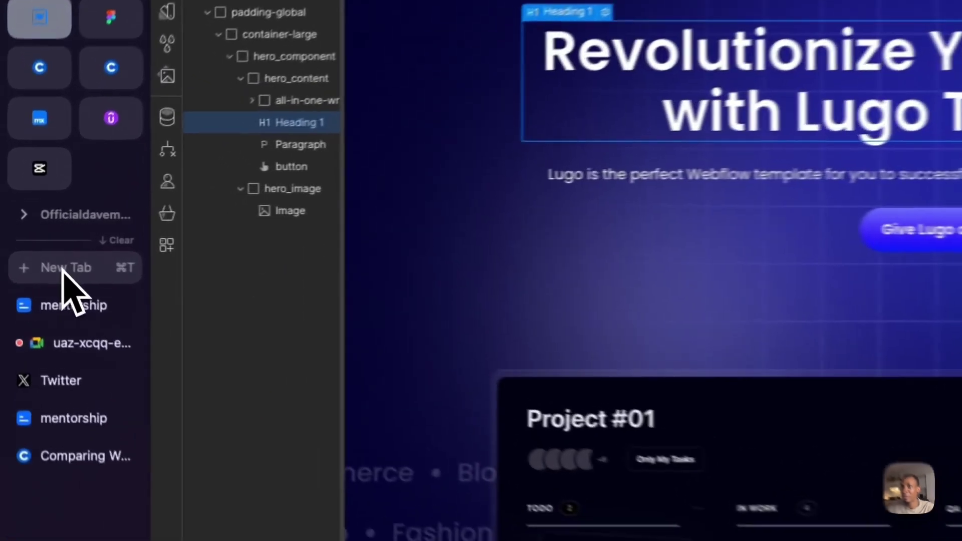
pyautogui.click(36, 251)
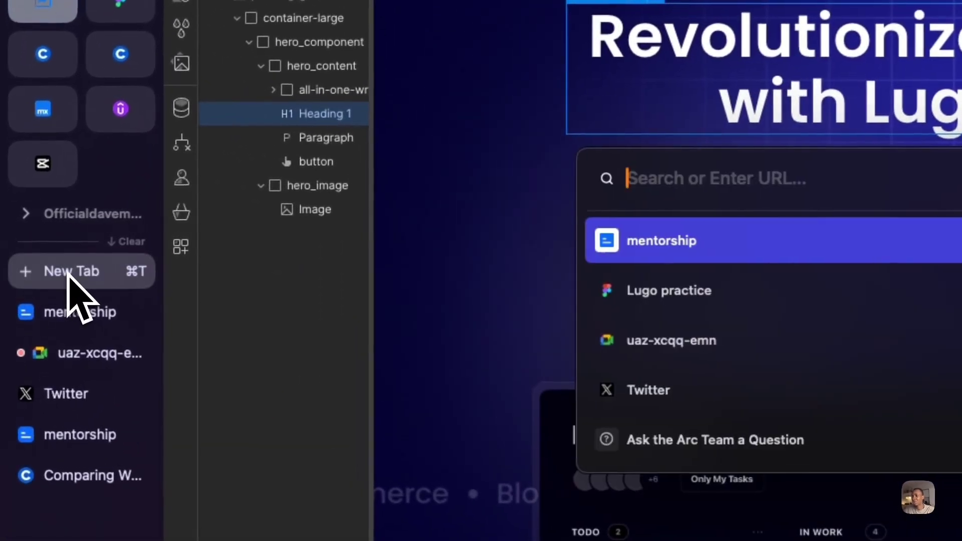
pyautogui.write('fullgap.co')
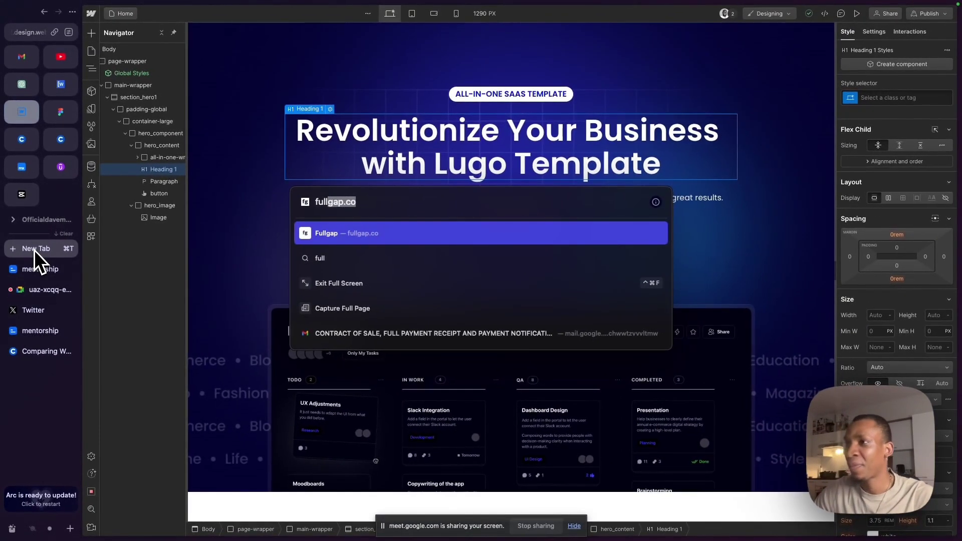
pyautogui.press('Return')
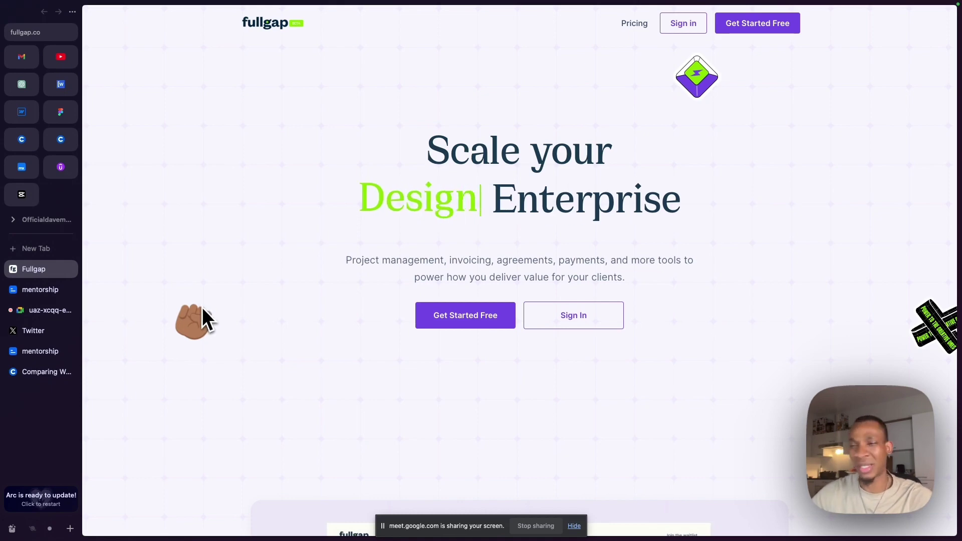
# Examine the Fullgap home page's layout from the hero down to the footer and back, and close its tab
pyautogui.scroll(-5, 217, 305)
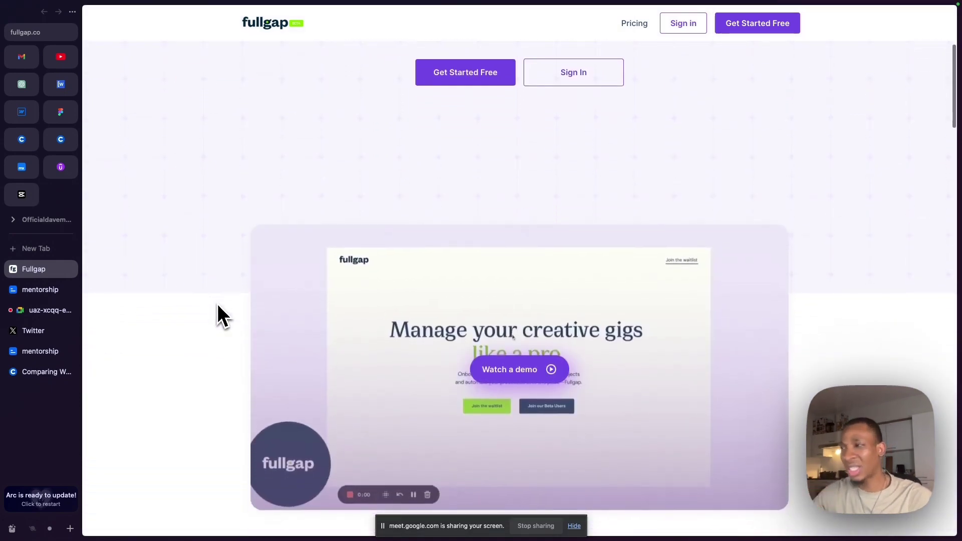
pyautogui.scroll(-9, 218, 304)
pyautogui.scroll(-20, 218, 304)
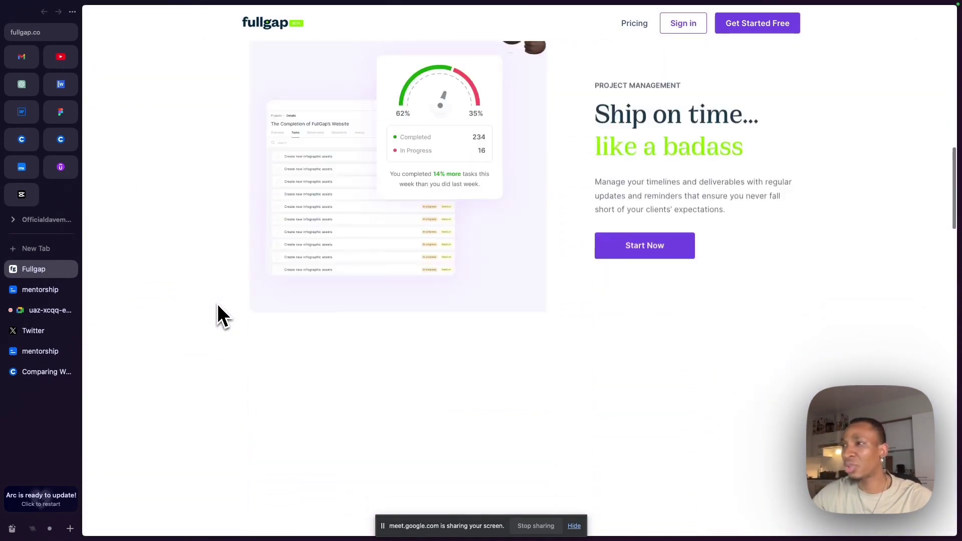
pyautogui.scroll(-18, 218, 304)
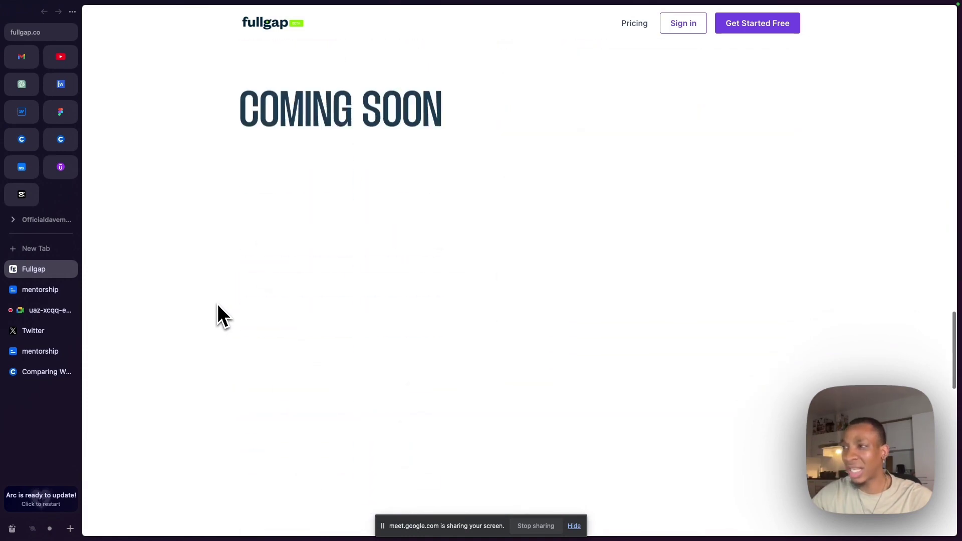
pyautogui.scroll(-9, 218, 304)
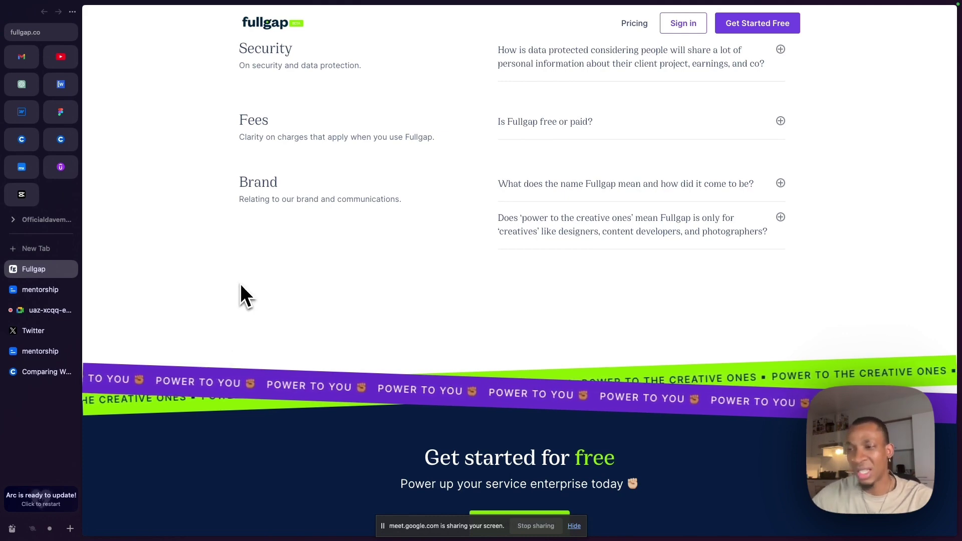
pyautogui.scroll(-4, 242, 286)
pyautogui.scroll(15, 242, 287)
pyautogui.scroll(15, 240, 285)
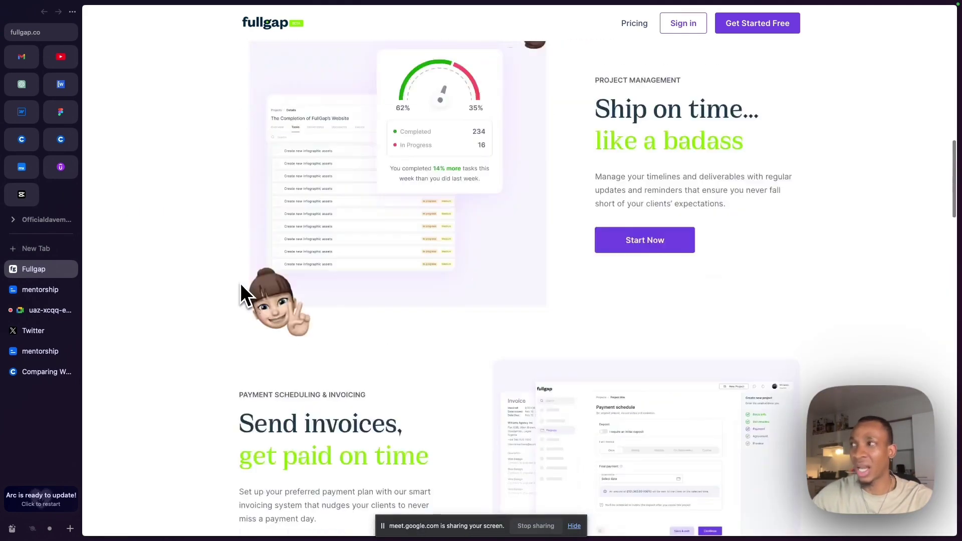
pyautogui.scroll(3, 239, 282)
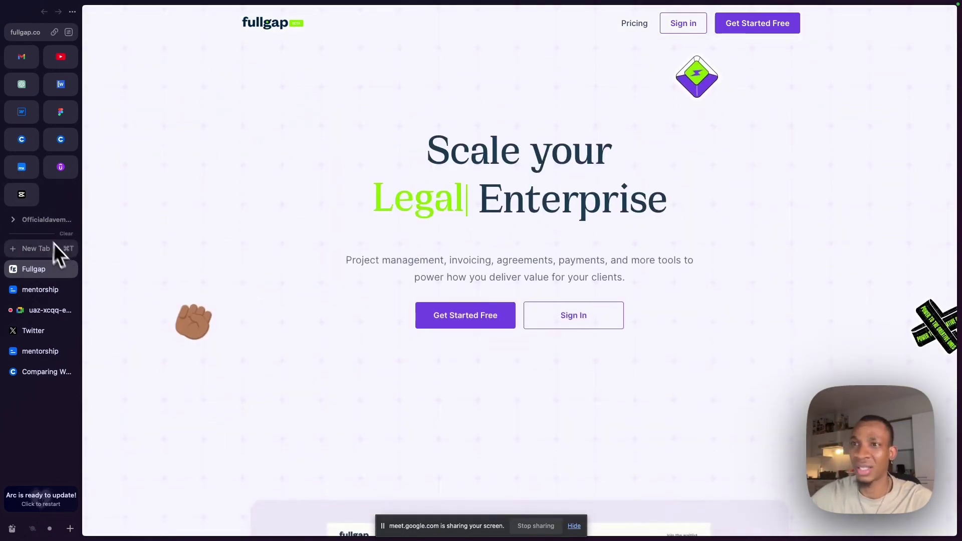
pyautogui.click(69, 269)
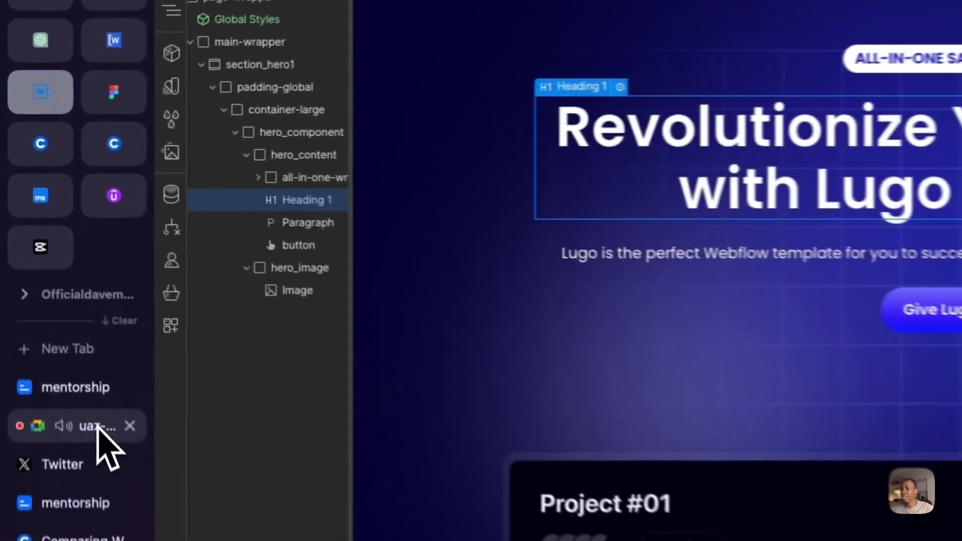
# Check the Google Meet call, return to the Webflow Designer, and close the floating call window
pyautogui.click(55, 290)
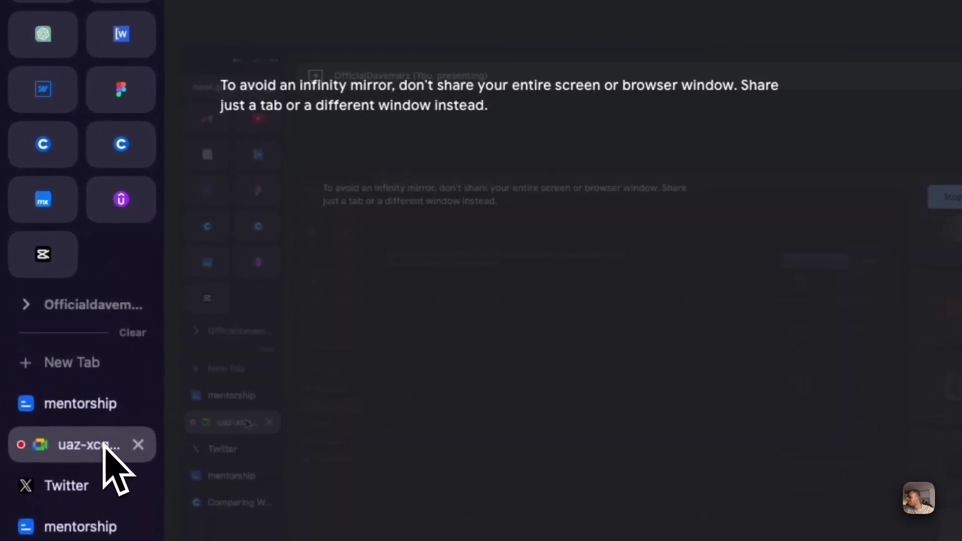
pyautogui.click(43, 100)
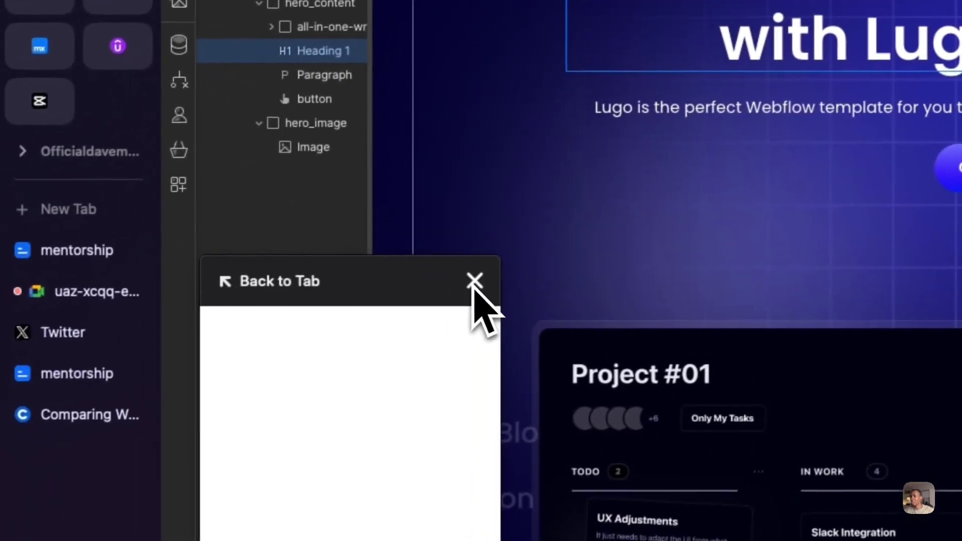
pyautogui.click(474, 282)
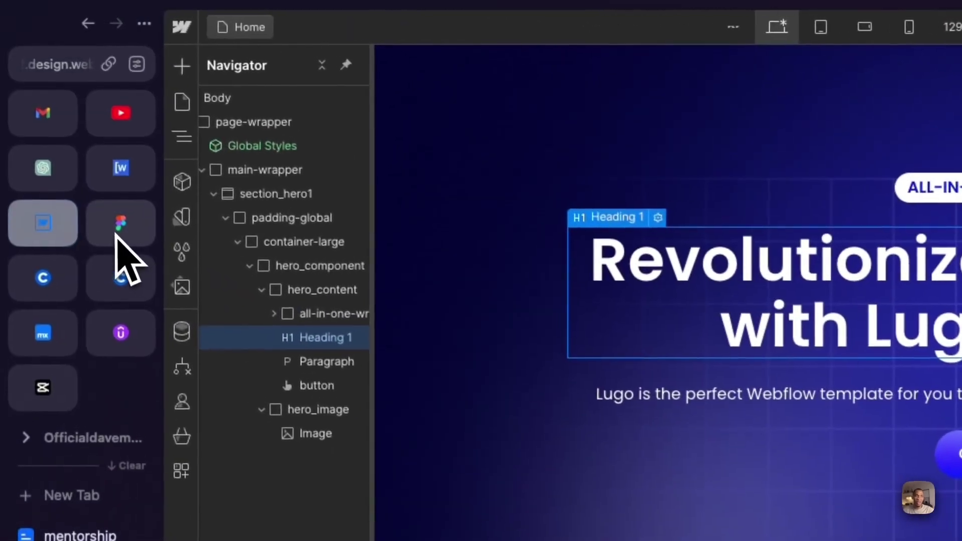
# Inspect the size of the hero's CTA button in the Figma design and return to the Webflow Designer
pyautogui.click(60, 112)
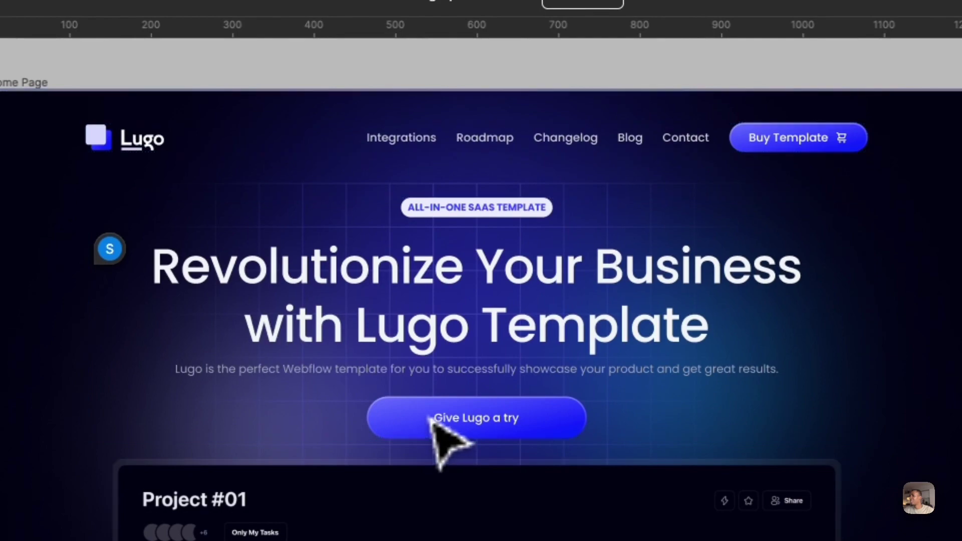
pyautogui.click(431, 421)
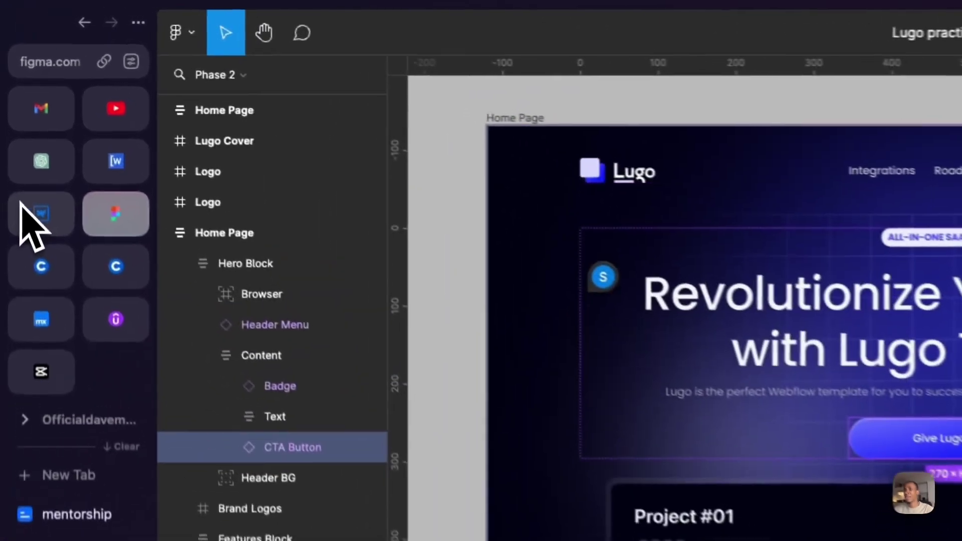
pyautogui.click(21, 206)
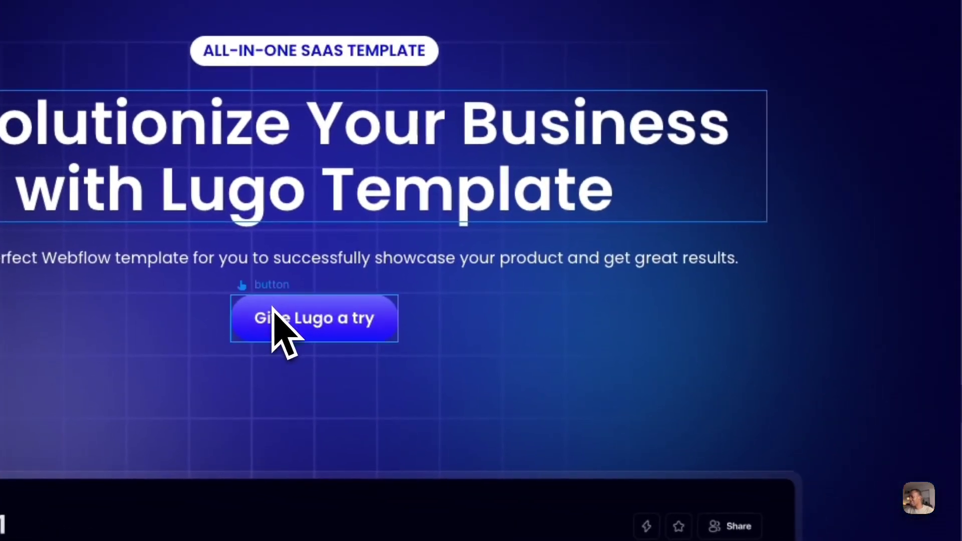
# Set the hero button's width to 270 px and its height to 52 px
pyautogui.click(275, 315)
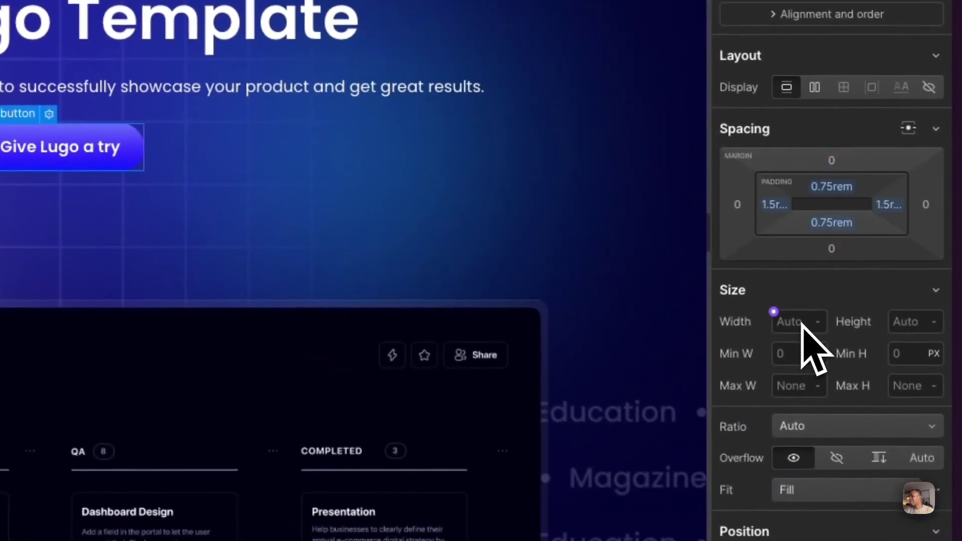
pyautogui.click(801, 322)
pyautogui.write('270')
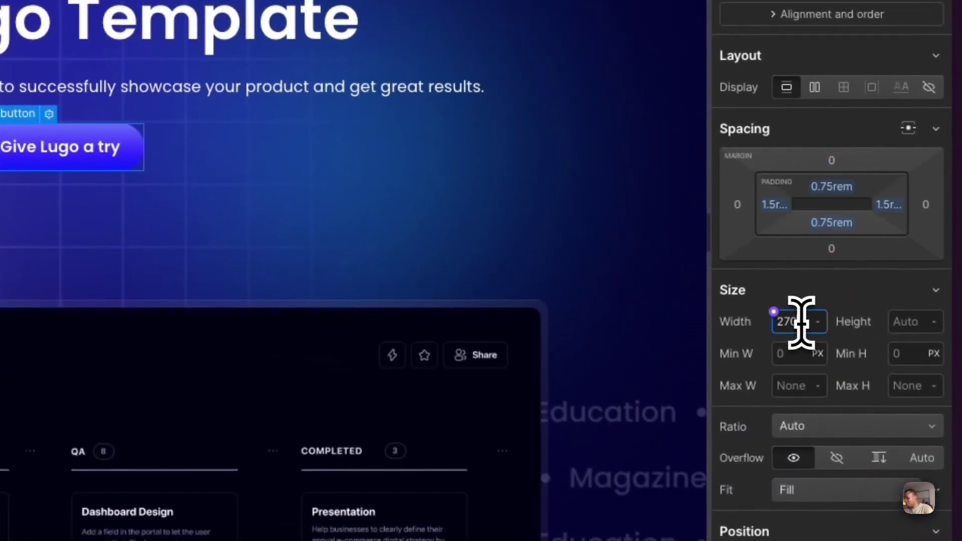
pyautogui.press('Return')
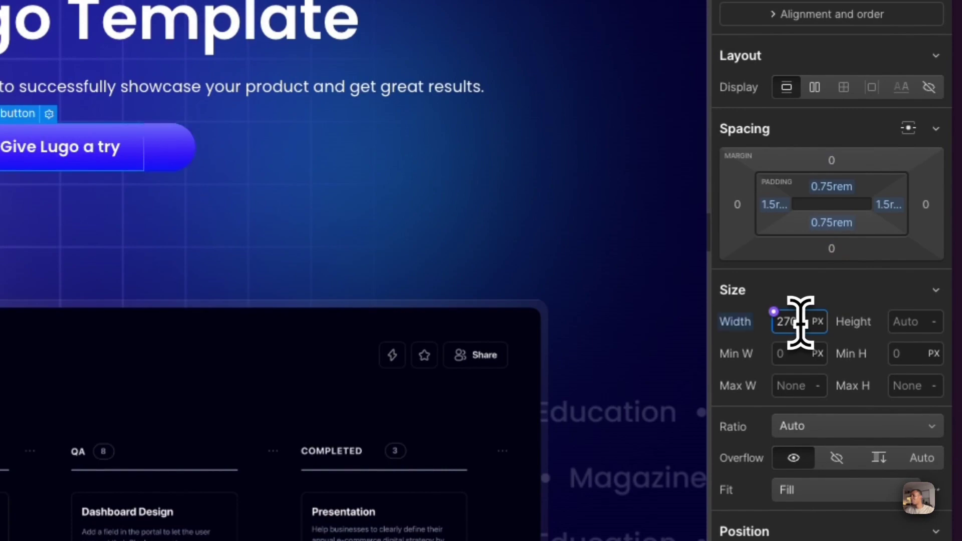
pyautogui.click(903, 321)
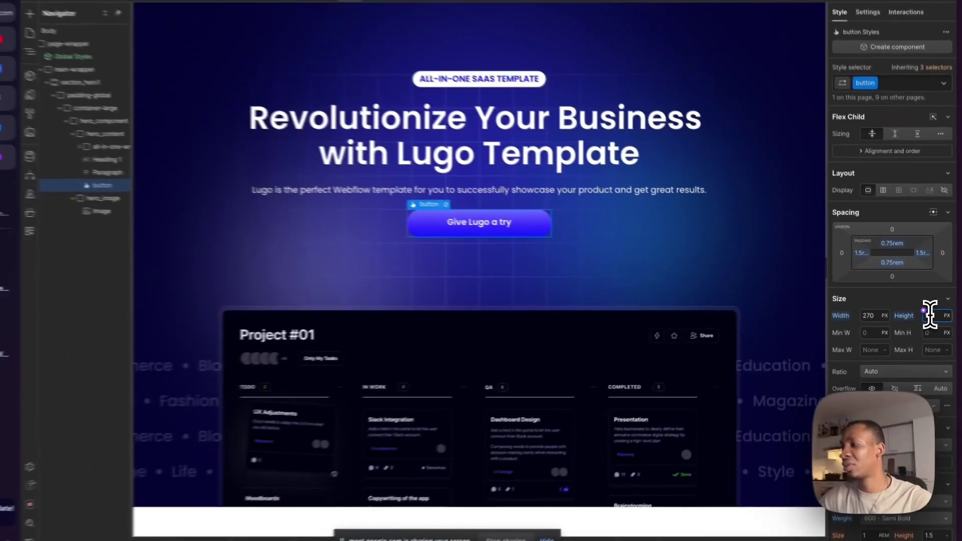
pyautogui.write('52')
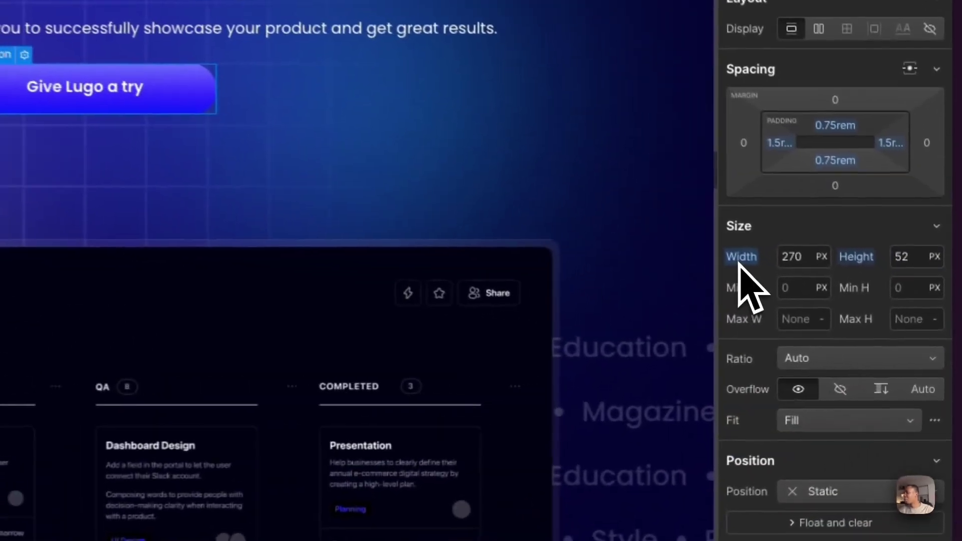
# Reset the hero button's width and height to their initial values
pyautogui.click(849, 316)
pyautogui.click(757, 296)
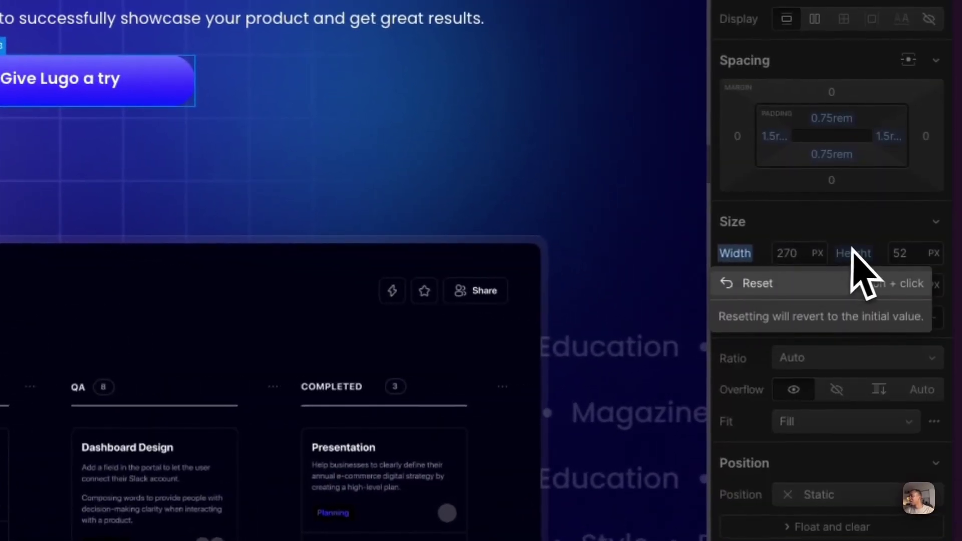
pyautogui.click(858, 255)
pyautogui.click(847, 290)
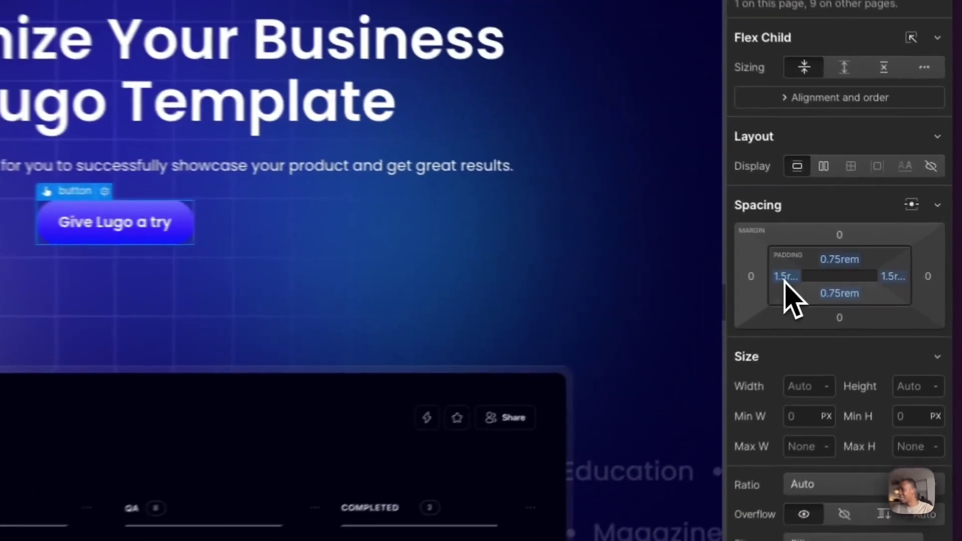
# Set the hero button's left and right padding to 5.5rem
pyautogui.moveTo(791, 277); pyautogui.dragTo(795, 277)
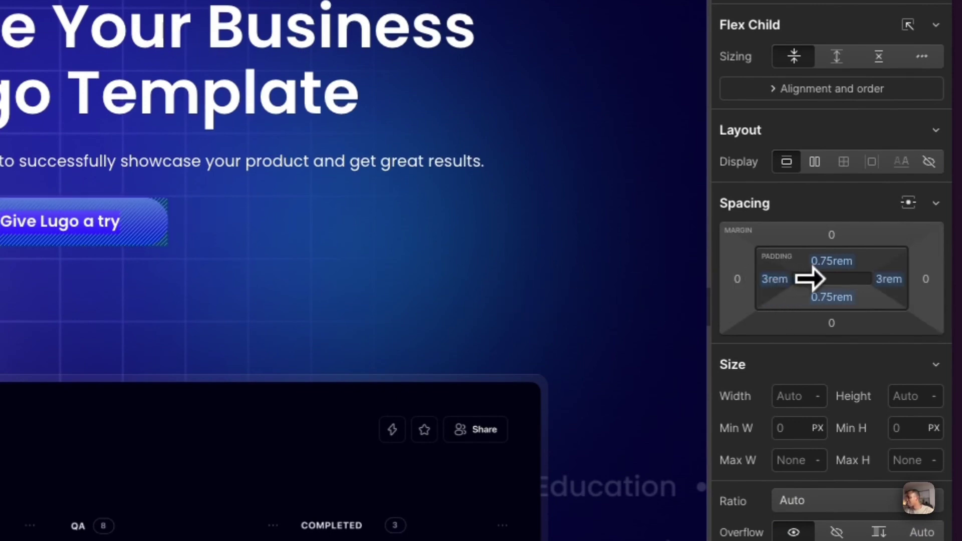
pyautogui.moveTo(813, 279); pyautogui.dragTo(776, 281)
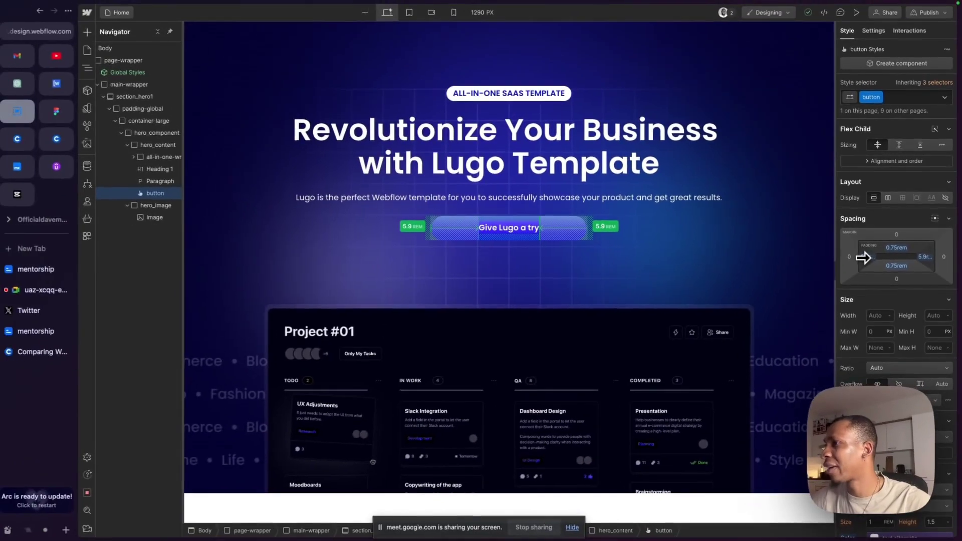
pyautogui.moveTo(864, 258); pyautogui.dragTo(864, 257)
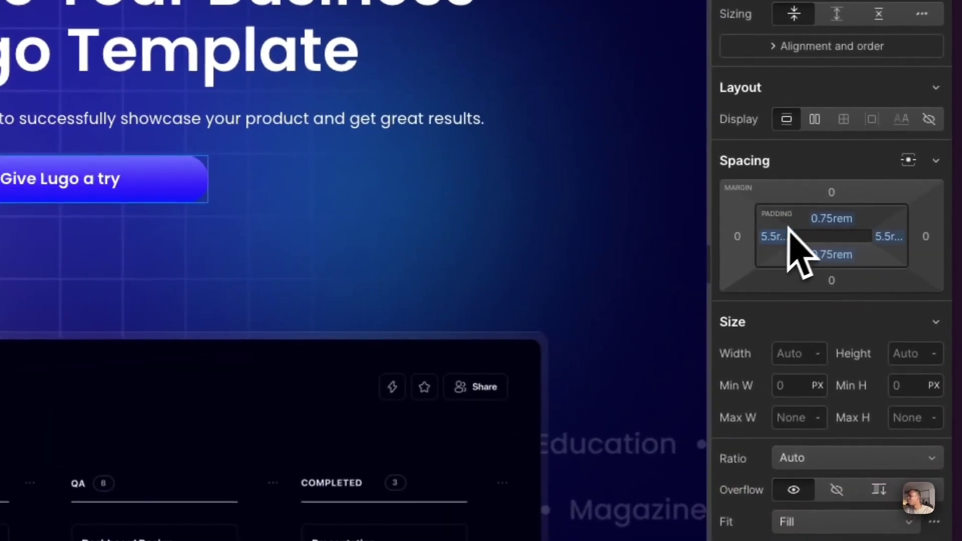
# Set the hero button's top and bottom padding to 0.9rem each
pyautogui.click(840, 221)
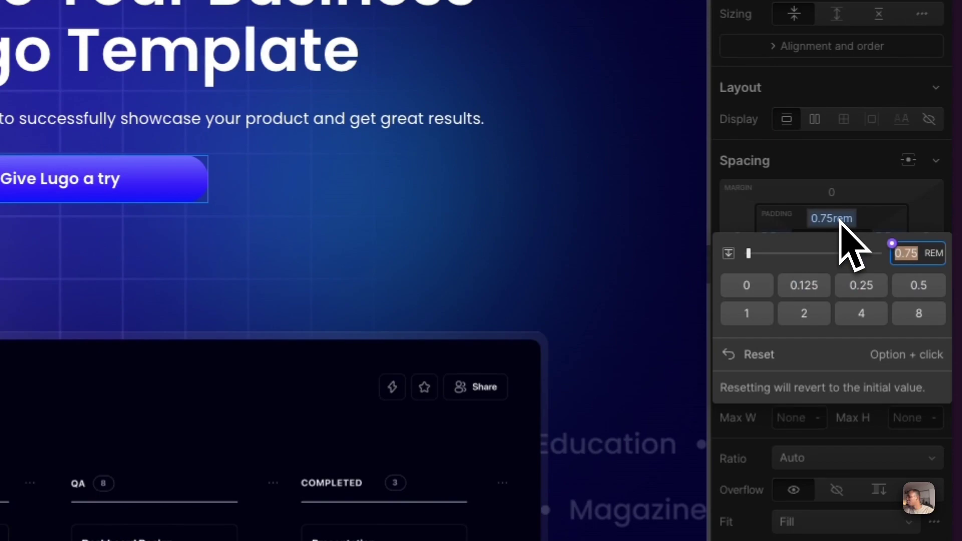
pyautogui.press('BackSpace')
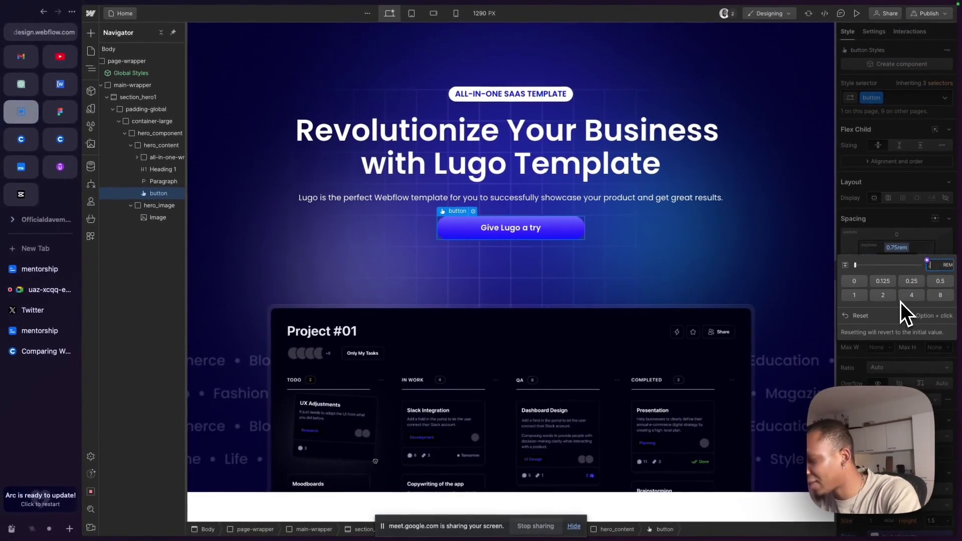
pyautogui.write('0.9')
pyautogui.press('Return')
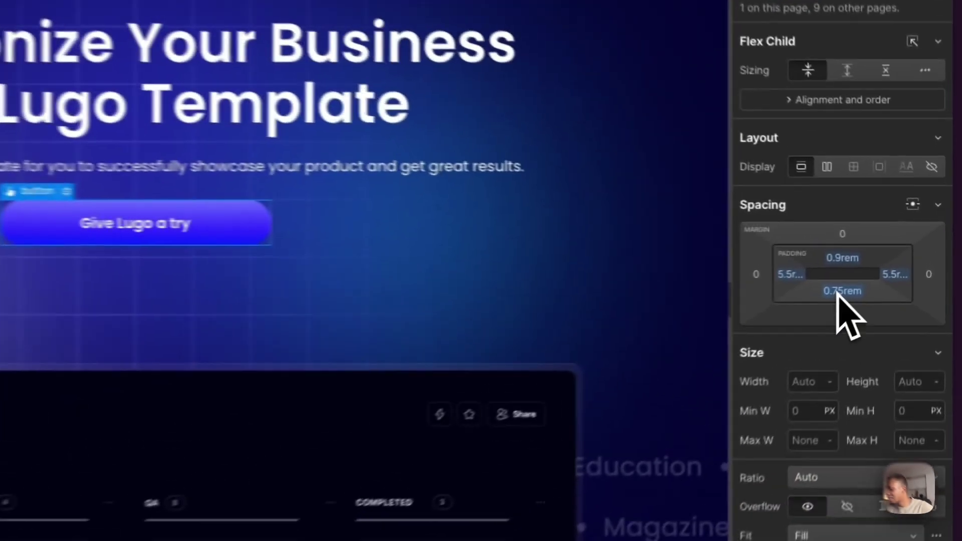
pyautogui.click(897, 266)
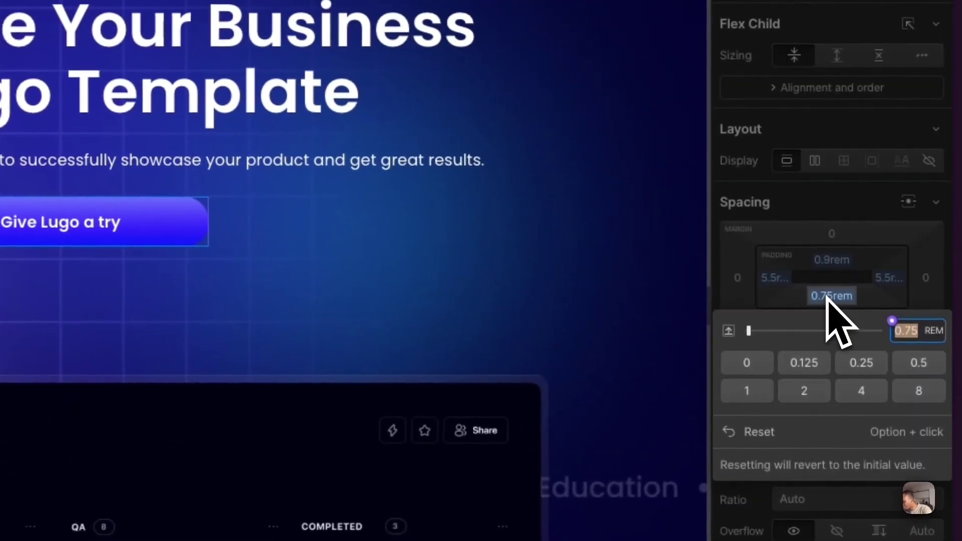
pyautogui.write('.9')
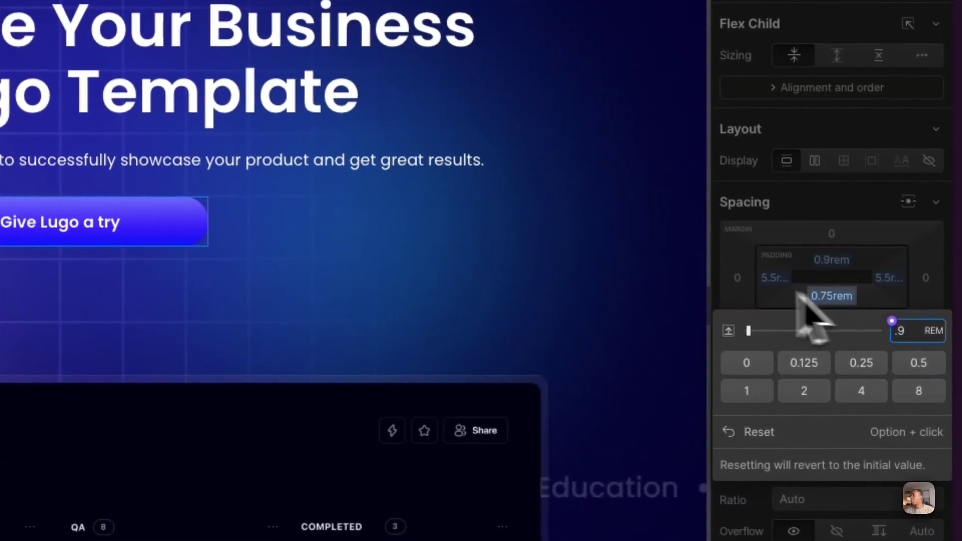
pyautogui.press('Return')
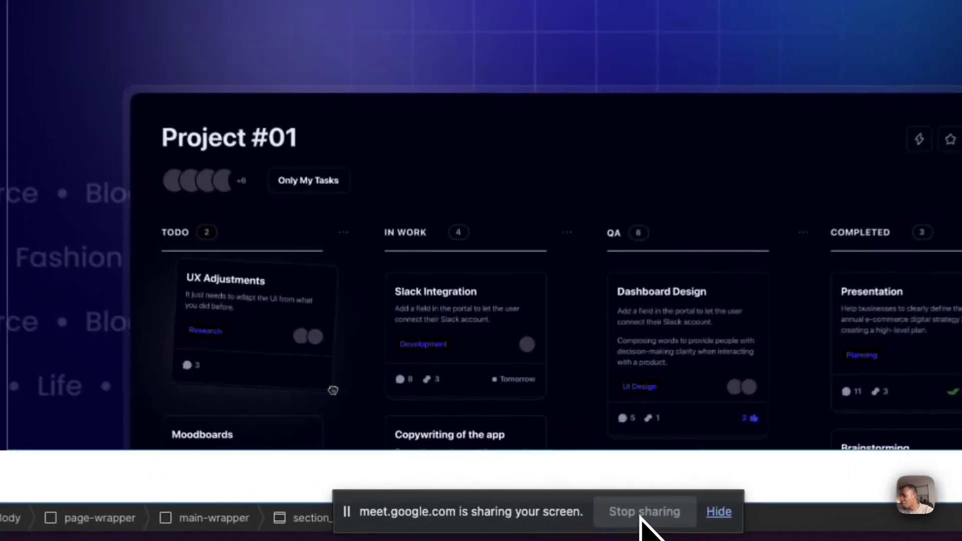
# Stop sharing the screen and switch to the Google Meet call
pyautogui.click(535, 526)
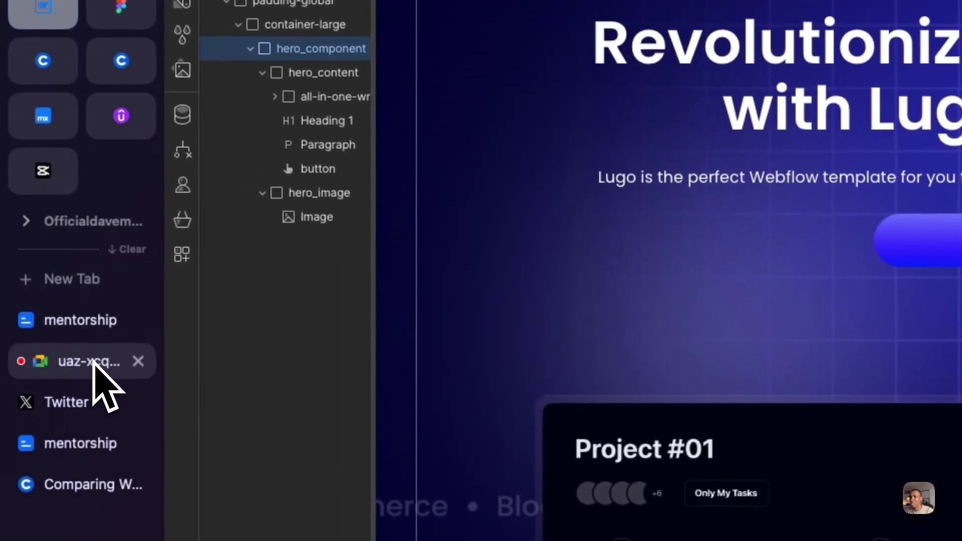
pyautogui.click(93, 362)
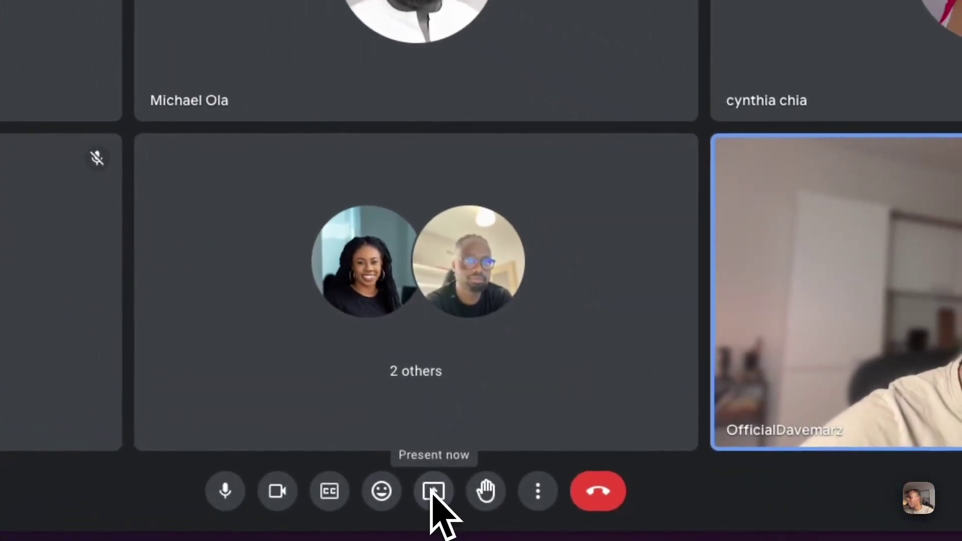
pyautogui.click(538, 493)
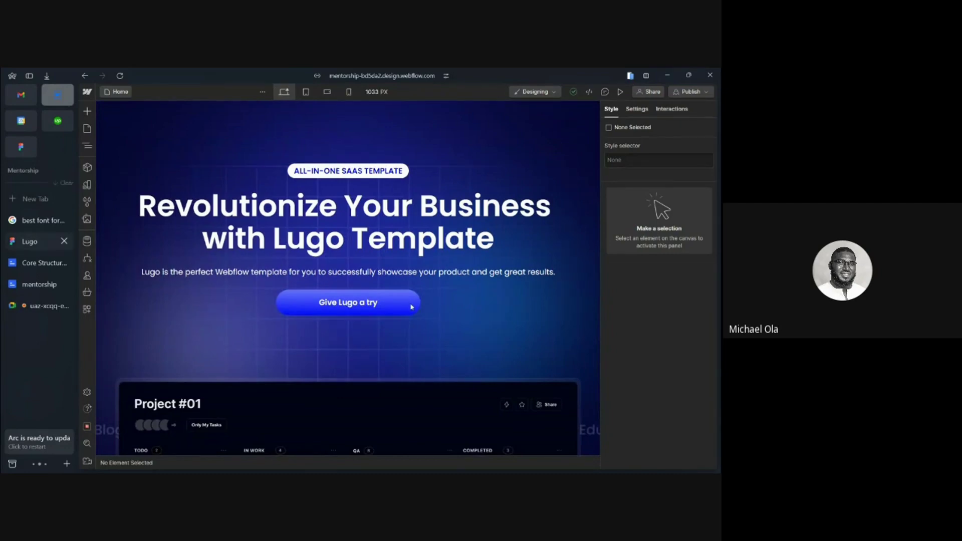
# Open the Lugo design in Figma and look over the home page sections below the hero
pyautogui.click(30, 241)
pyautogui.scroll(3, 391, 234)
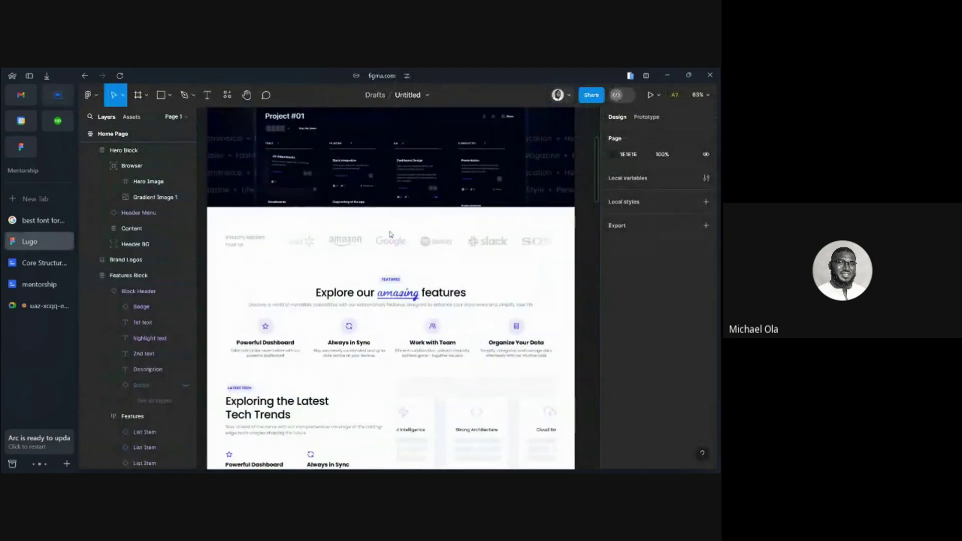
pyautogui.scroll(3, 391, 234)
pyautogui.scroll(-4, 390, 234)
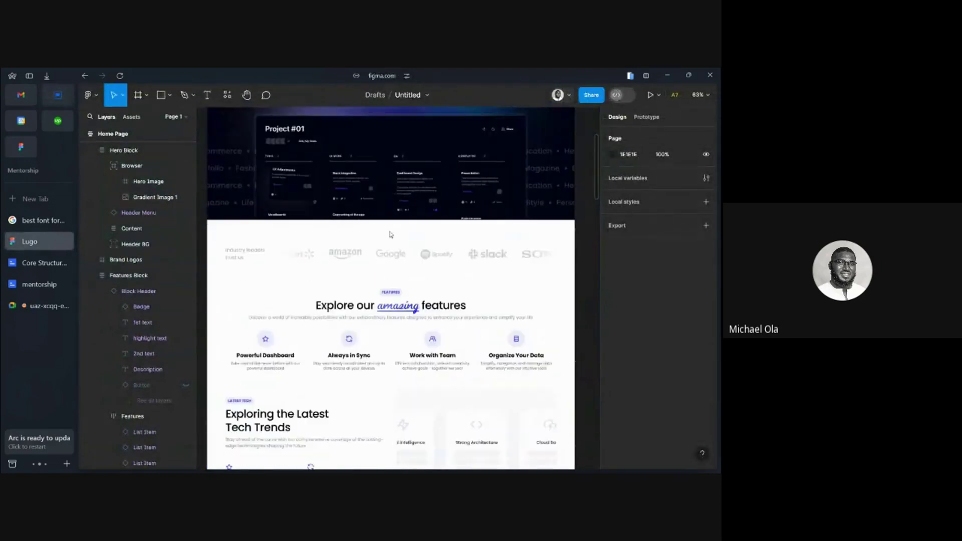
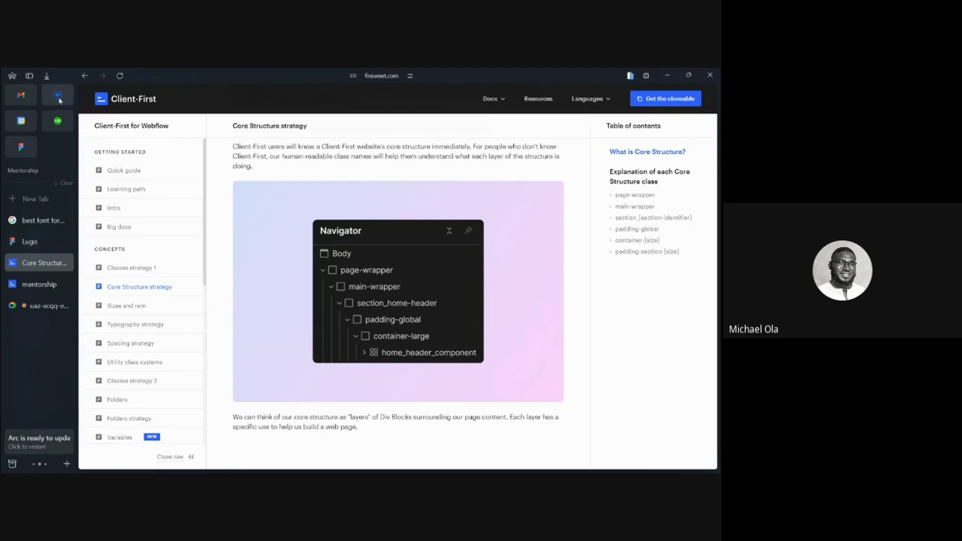
# In the Webflow Designer, add a Div Block inside main-wrapper, after section_hero1
pyautogui.hotkey('ctrl', 'Tab')
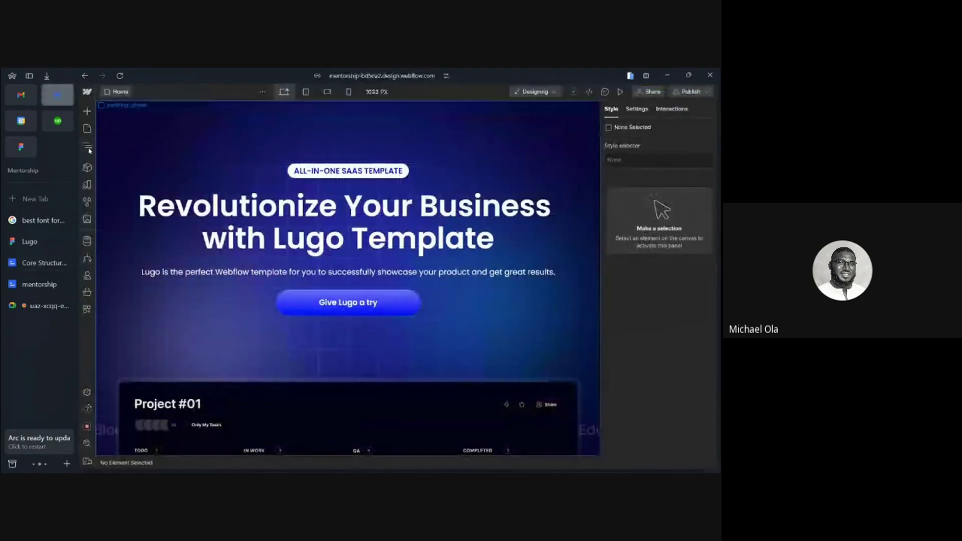
pyautogui.click(85, 147)
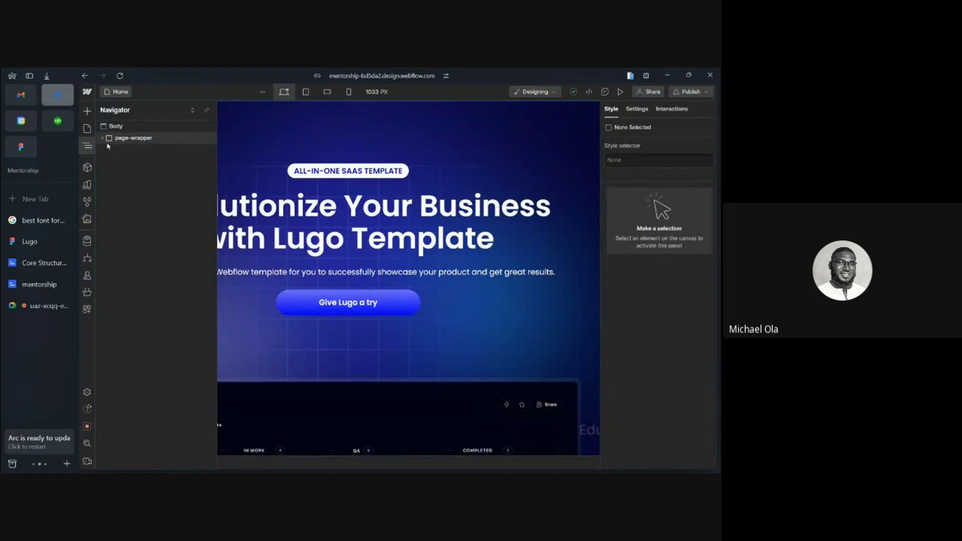
pyautogui.click(102, 138)
pyautogui.click(108, 162)
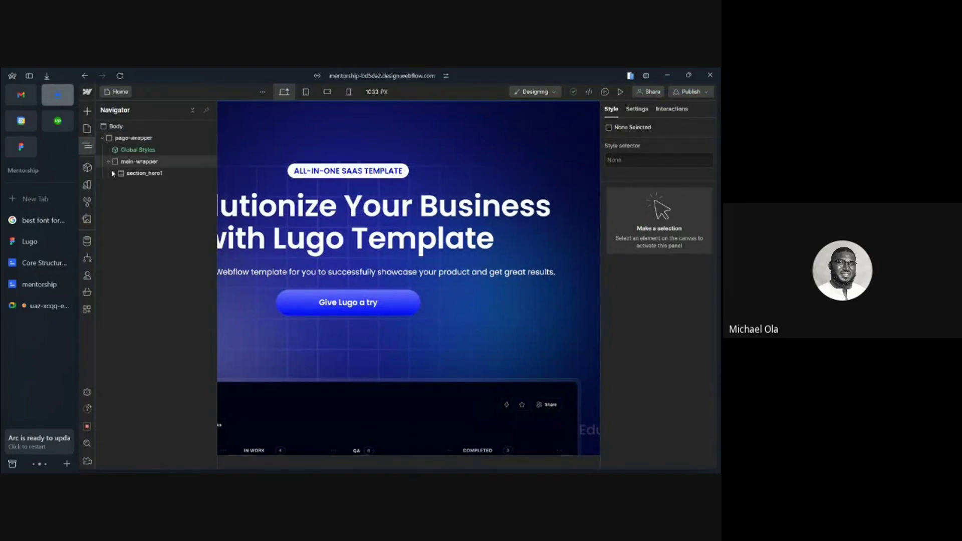
pyautogui.click(143, 162)
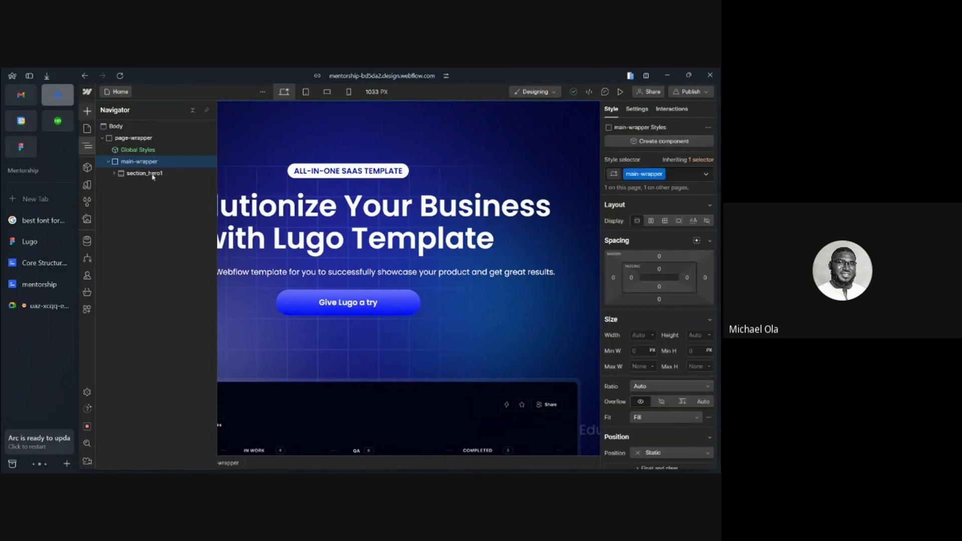
pyautogui.hotkey('ctrl', 'k')
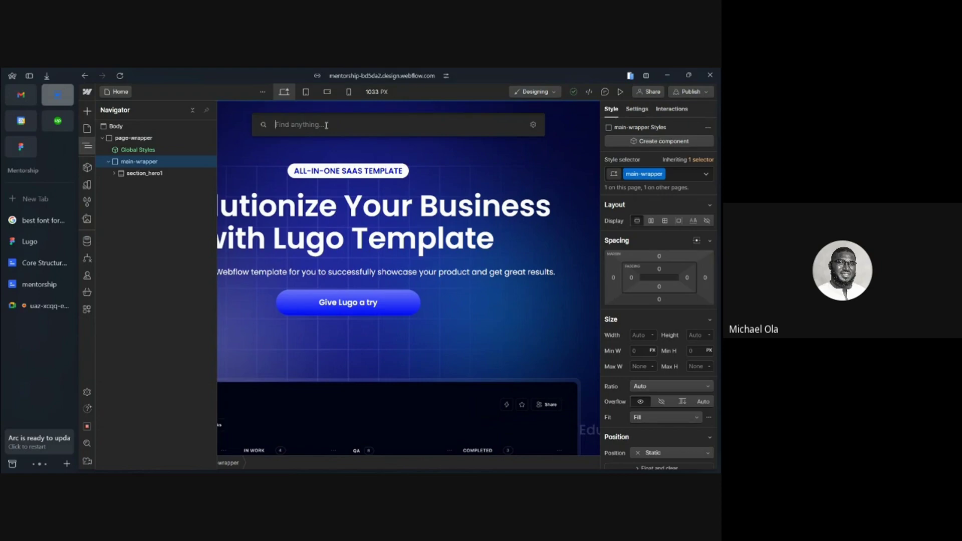
pyautogui.write('div')
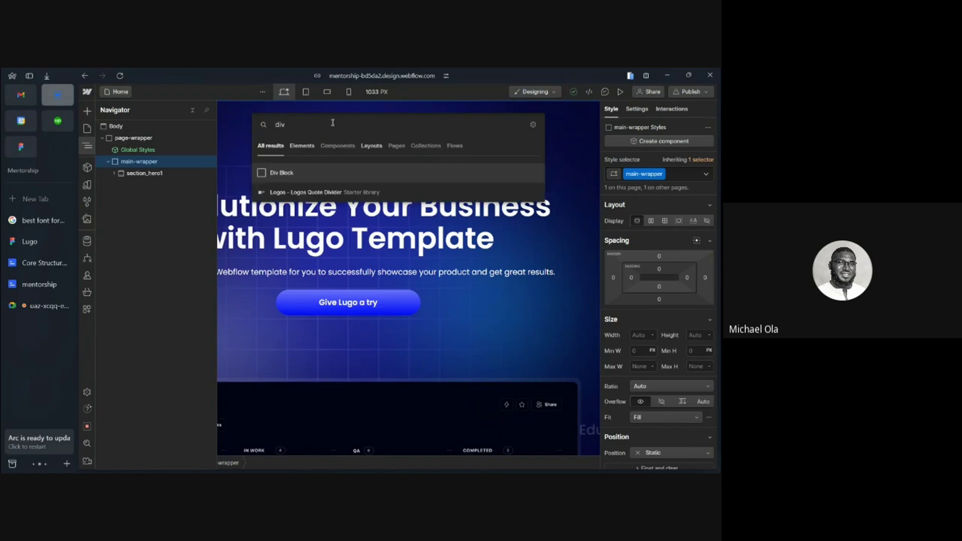
pyautogui.click(293, 175)
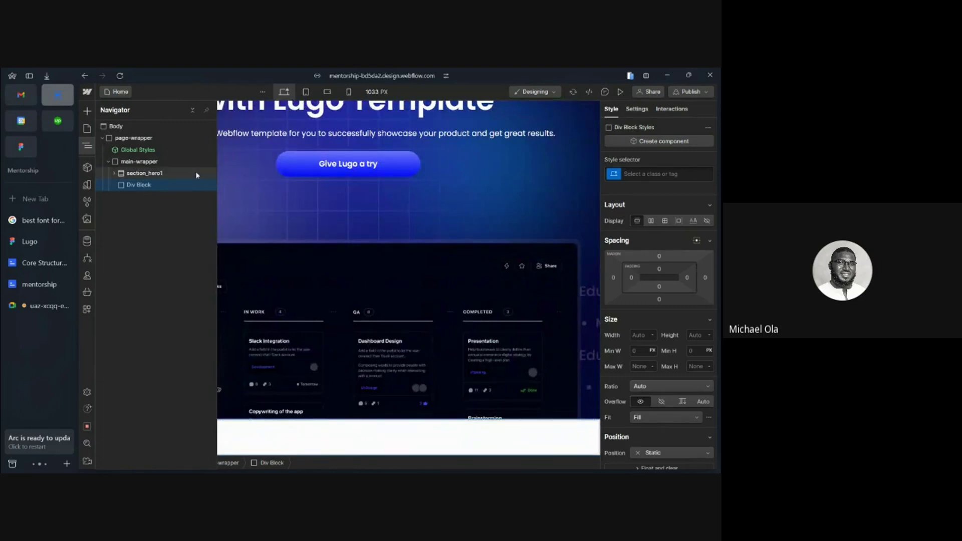
# Change the new Div Block's HTML tag to Section
pyautogui.click(637, 110)
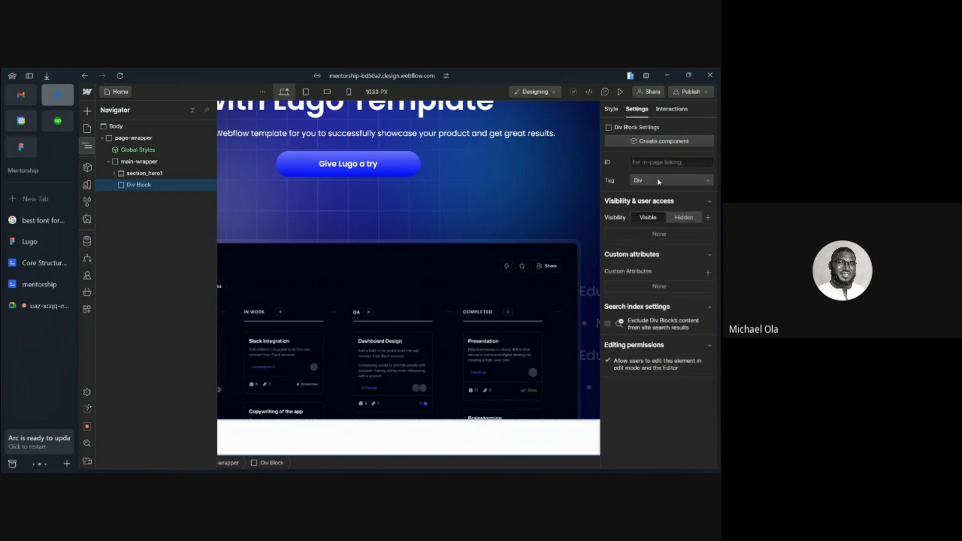
pyautogui.click(658, 182)
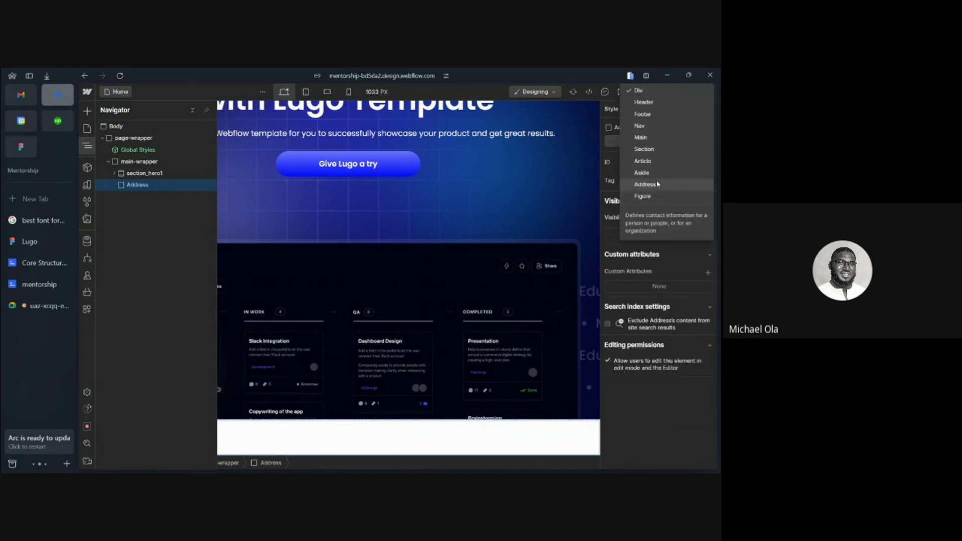
pyautogui.click(647, 151)
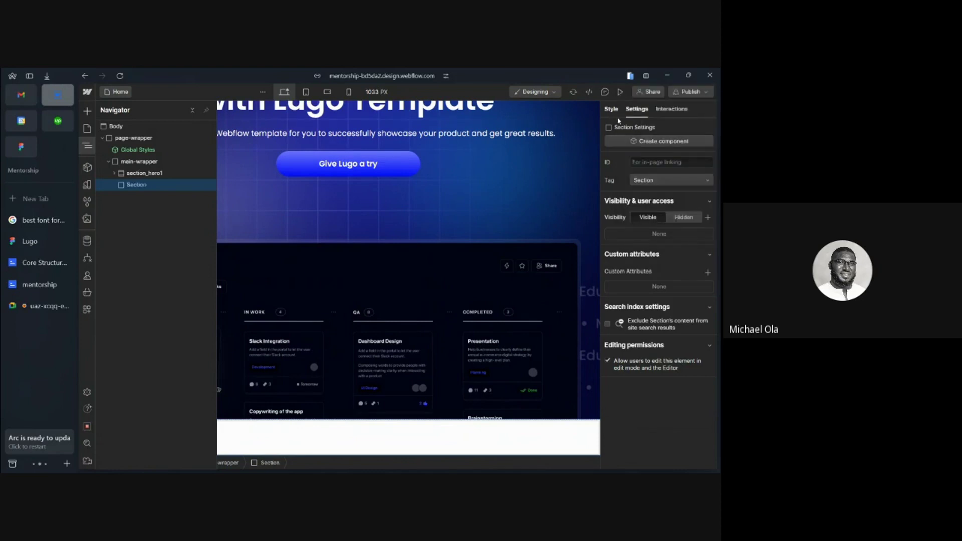
# Give the new Section in main-wrapper the class section_logo
pyautogui.press('s')
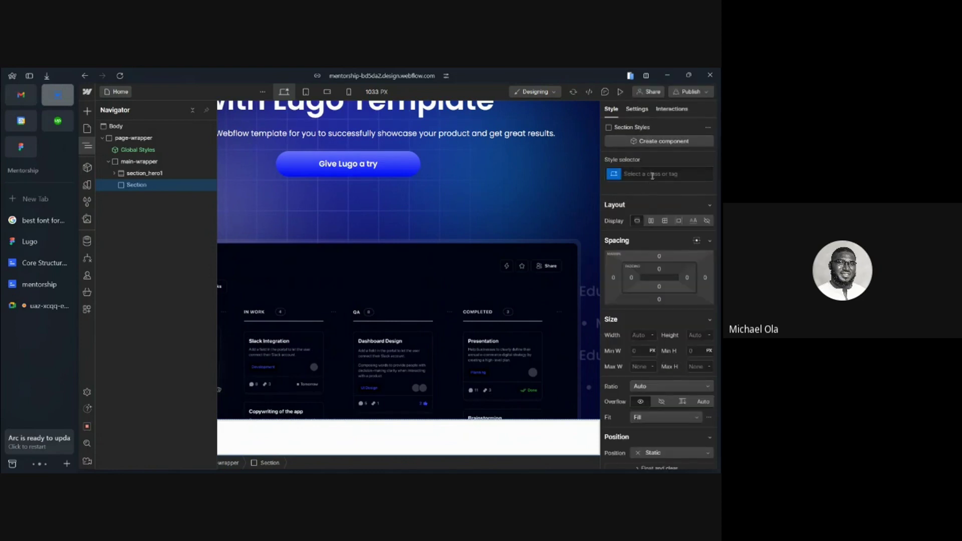
pyautogui.click(652, 175)
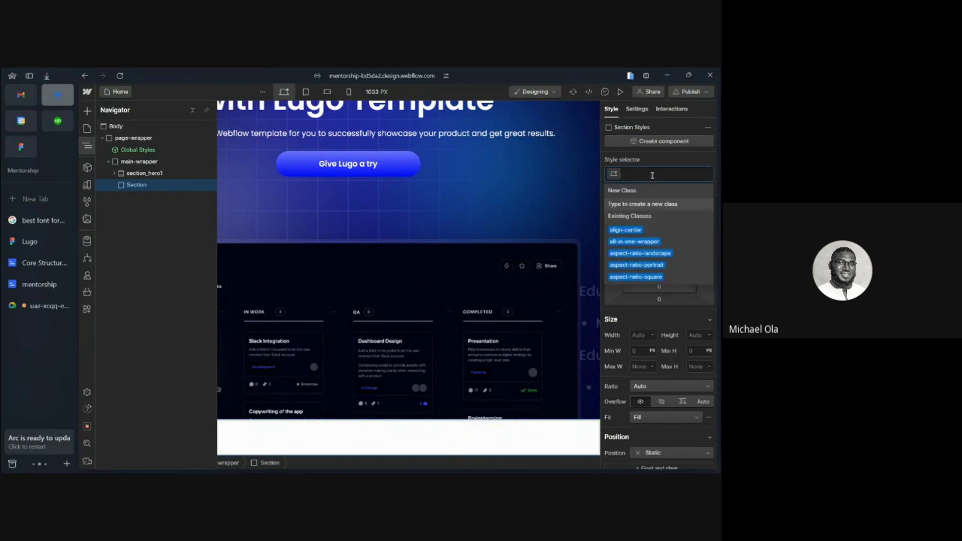
pyautogui.write('sectio')
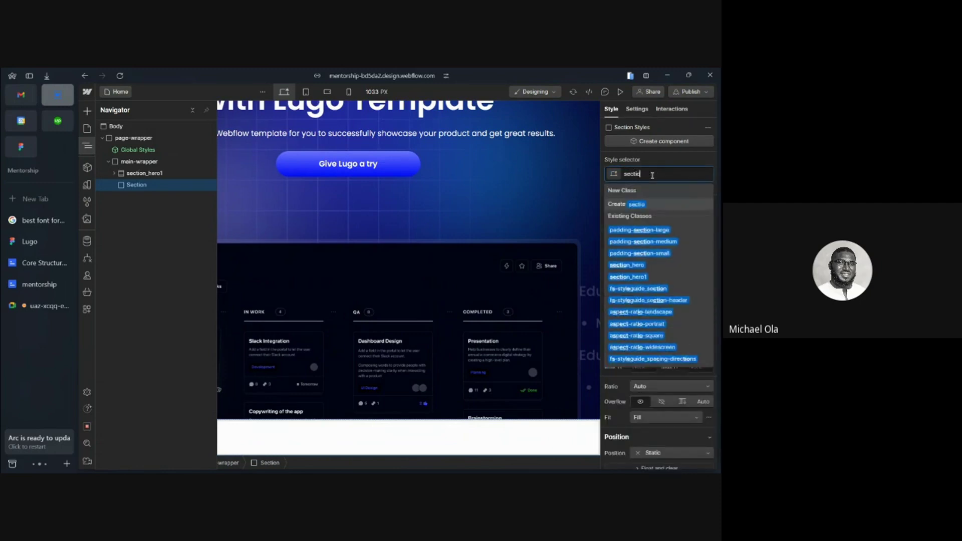
pyautogui.write('n_')
pyautogui.write('logo-lis')
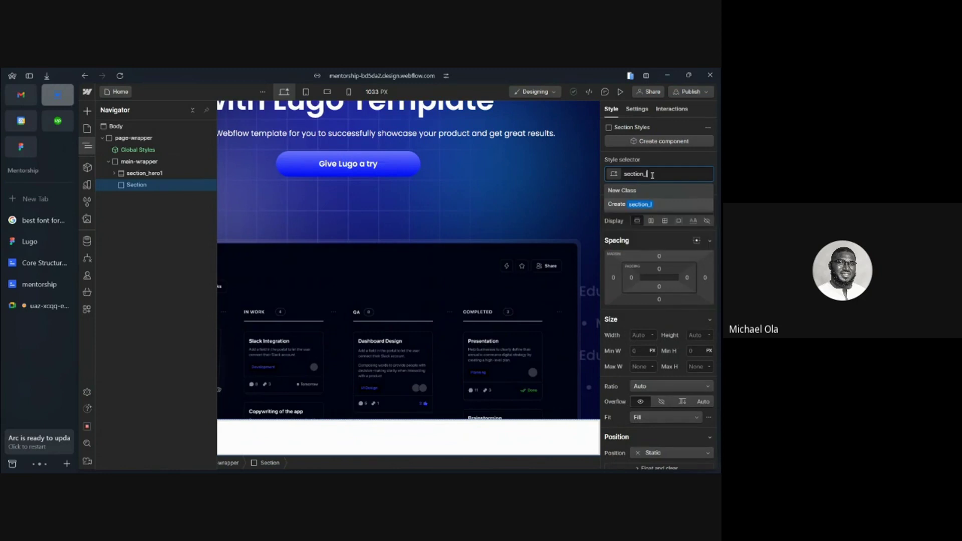
pyautogui.press('BackSpace')
pyautogui.press('BackSpace')
pyautogui.press('BackSpace')
pyautogui.press('BackSpace')
pyautogui.press('Return')
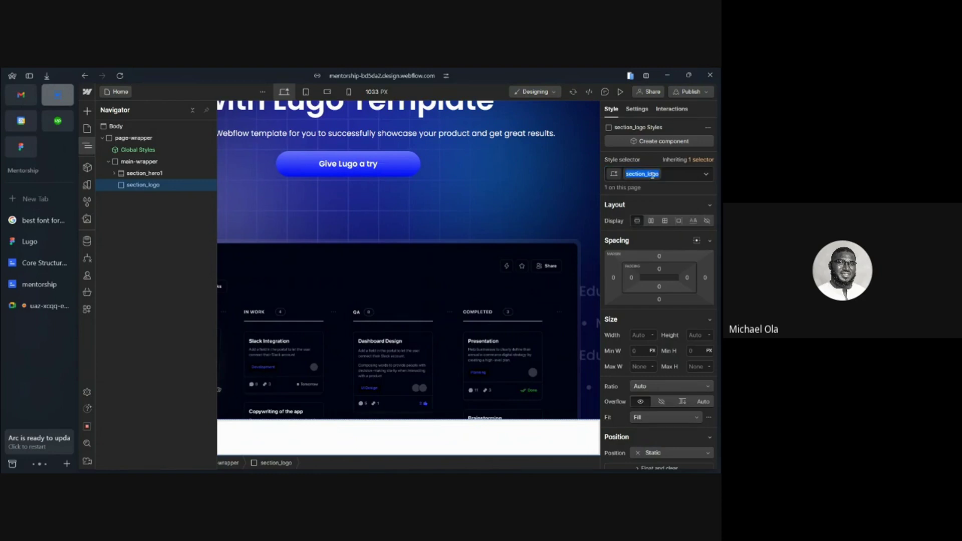
# Rename the new Section's class to section_clients
pyautogui.click(653, 175)
pyautogui.press('BackSpace')
pyautogui.press('BackSpace')
pyautogui.press('BackSpace')
pyautogui.press('BackSpace')
pyautogui.press('BackSpace')
pyautogui.write('clients')
pyautogui.press('Return')
pyautogui.click(645, 174)
pyautogui.write('_')
pyautogui.press('Return')
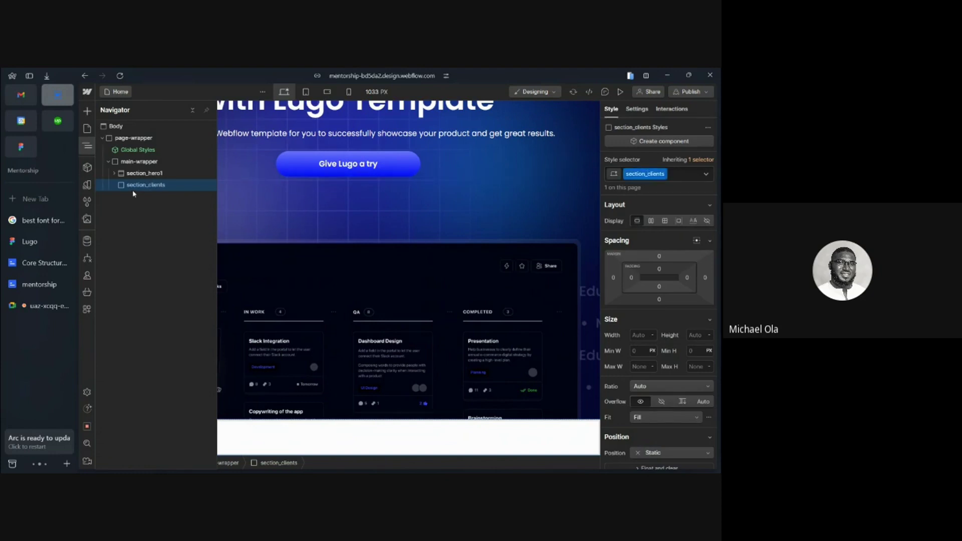
# Add a Div Block inside section_clients and give it the existing class padding-global
pyautogui.hotkey('ctrl', 'k')
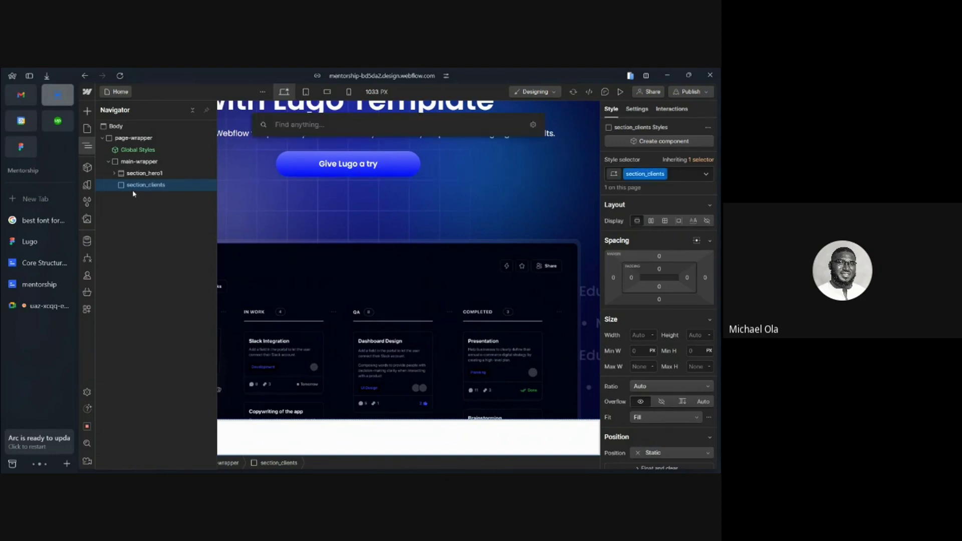
pyautogui.write('div')
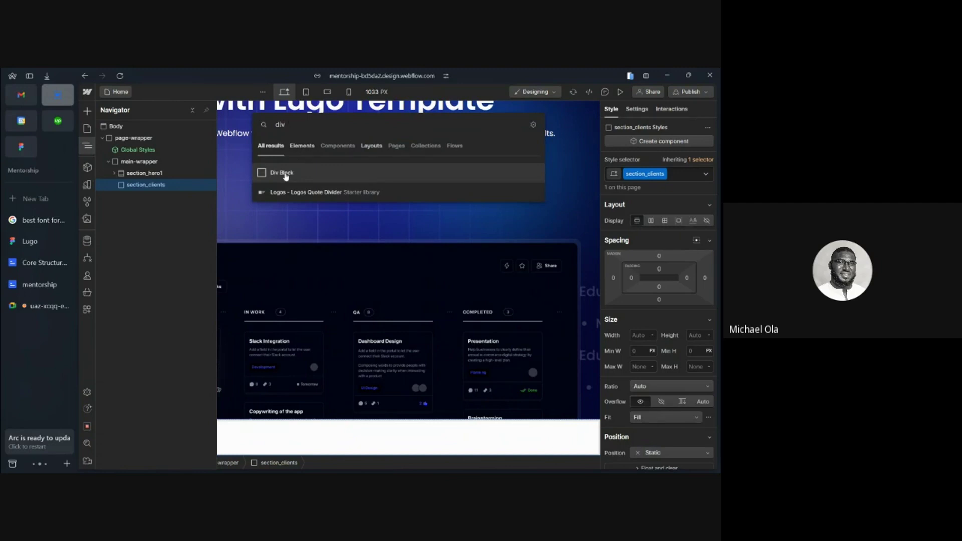
pyautogui.press('Return')
pyautogui.click(675, 170)
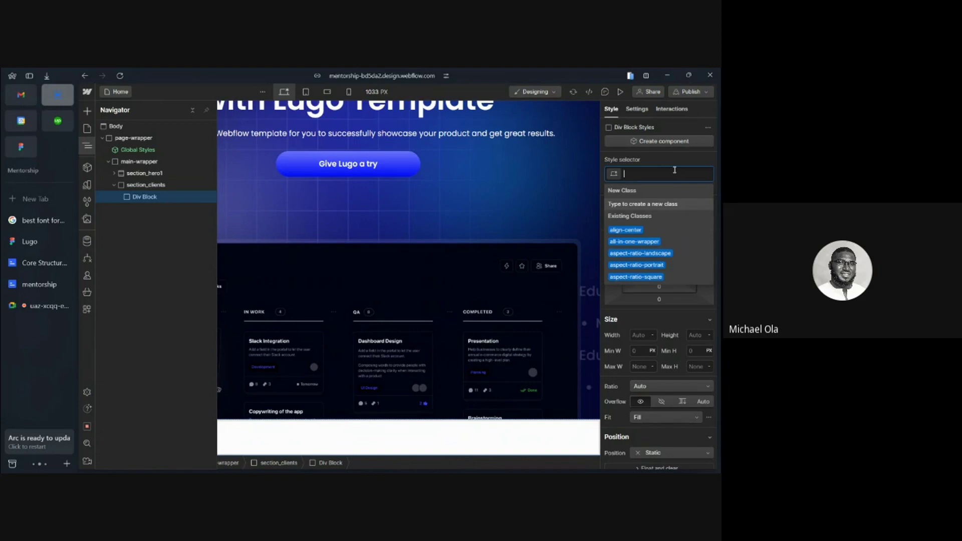
pyautogui.write('padd')
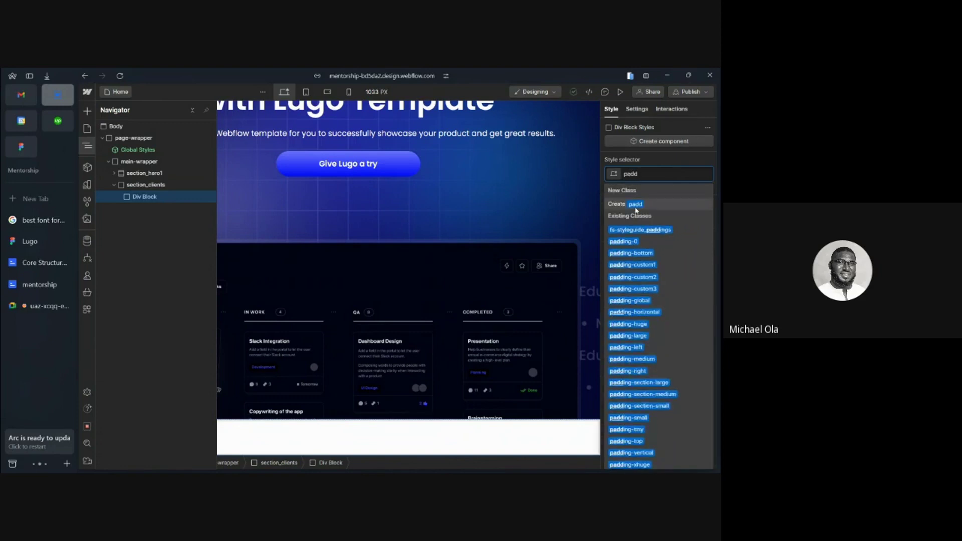
pyautogui.write('in')
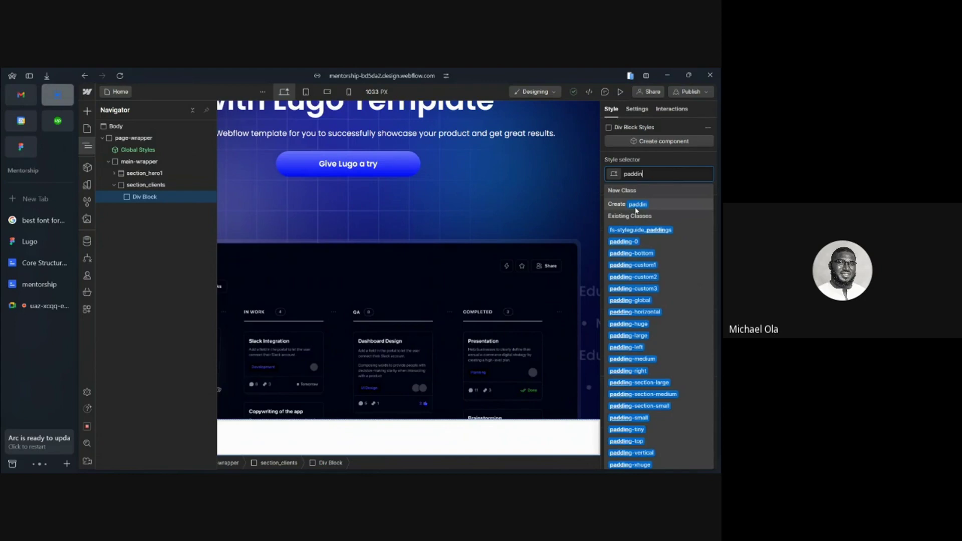
pyautogui.click(629, 301)
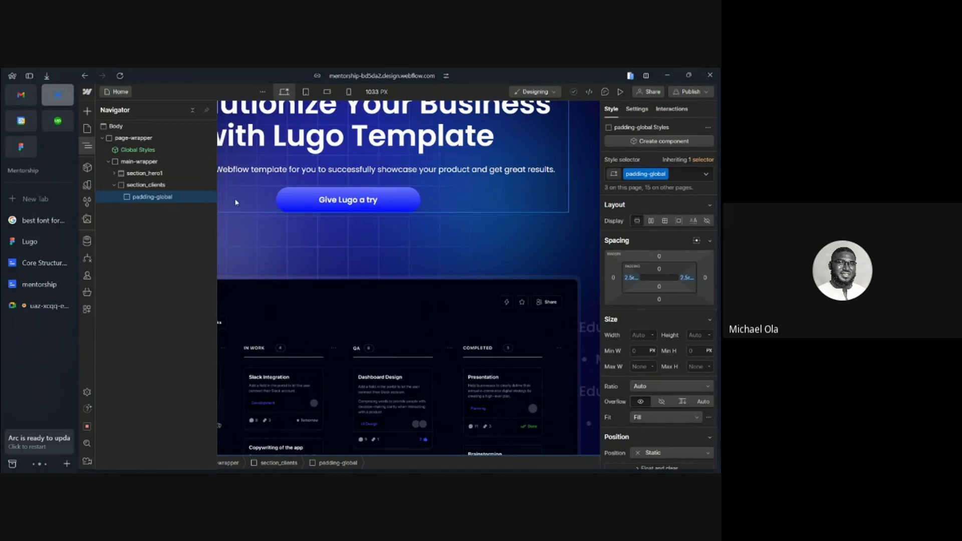
# Add a Div Block inside the padding-global block of section_clients and give it the existing class container-large
pyautogui.hotkey('ctrl', 'k')
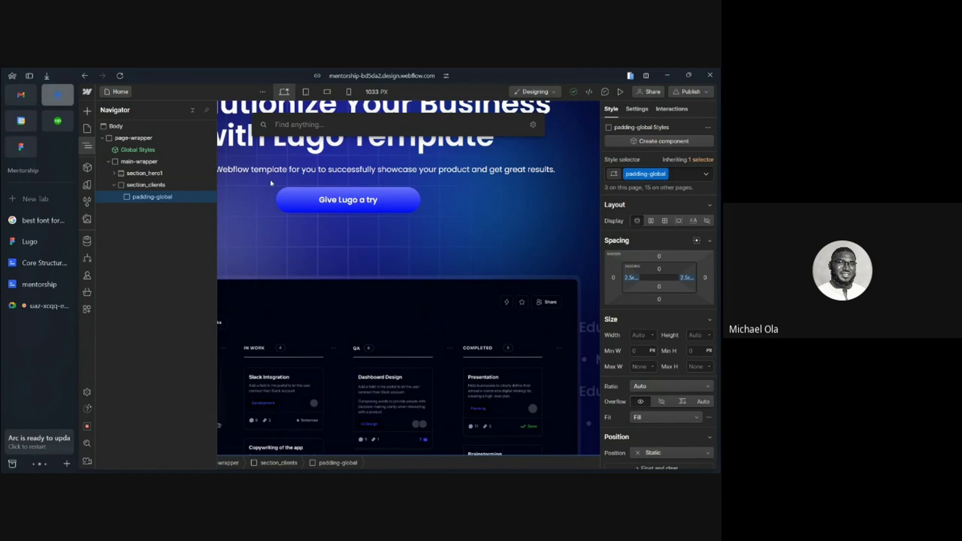
pyautogui.write('cont')
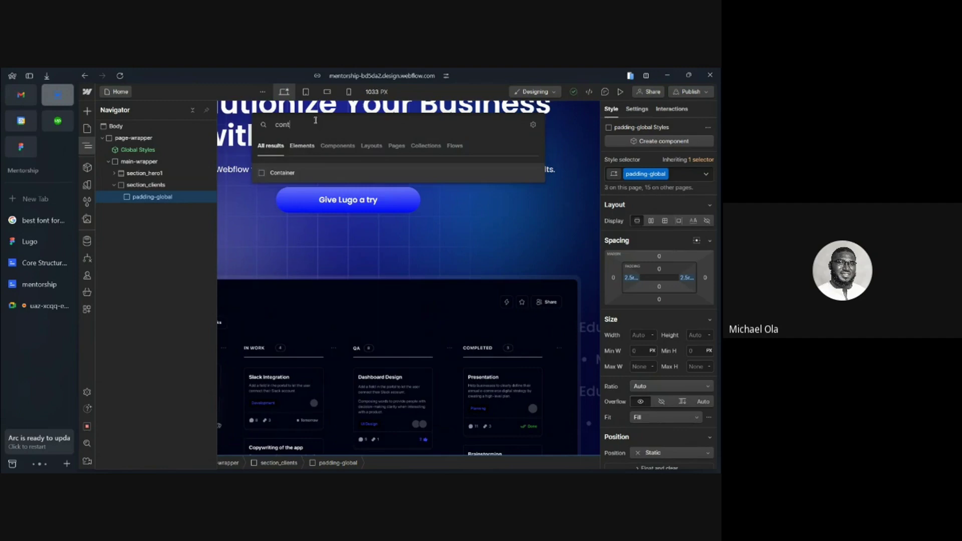
pyautogui.press('BackSpace')
pyautogui.press('BackSpace')
pyautogui.press('BackSpace')
pyautogui.press('BackSpace')
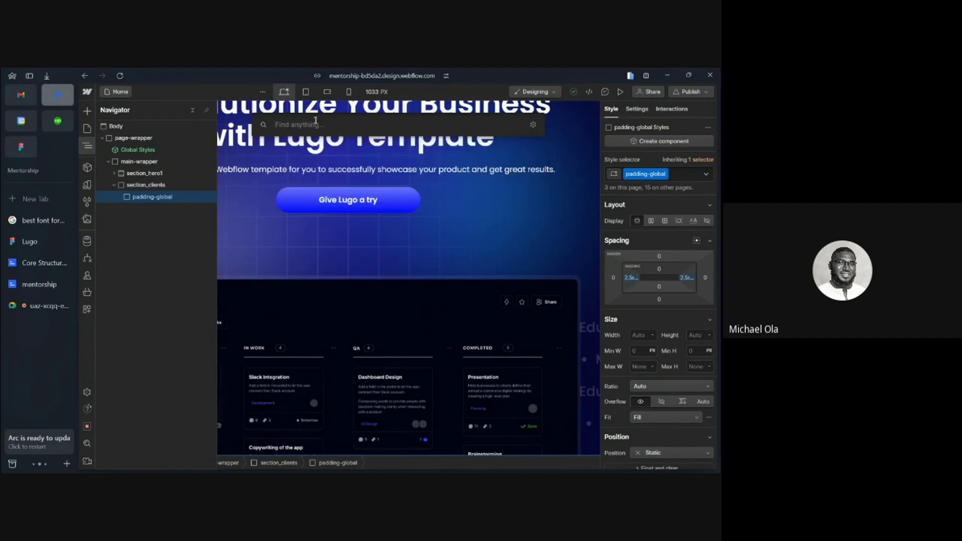
pyautogui.write('div')
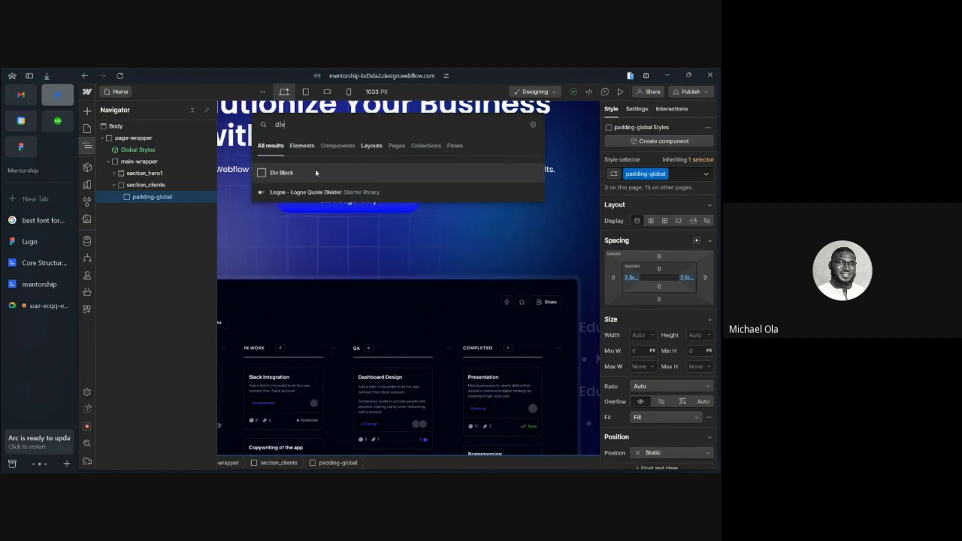
pyautogui.press('Return')
pyautogui.click(673, 172)
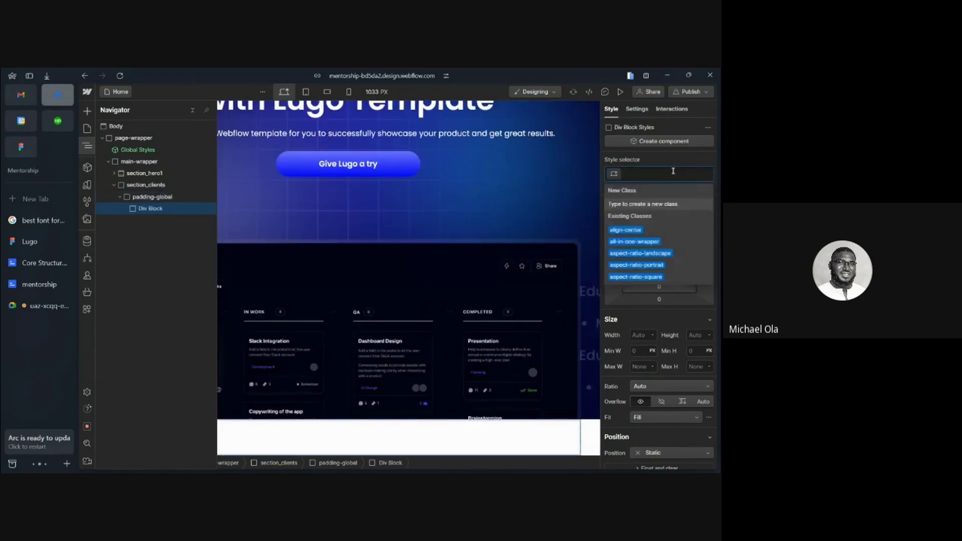
pyautogui.write('paddi')
pyautogui.press('BackSpace')
pyautogui.press('BackSpace')
pyautogui.press('BackSpace')
pyautogui.press('BackSpace')
pyautogui.write('cont')
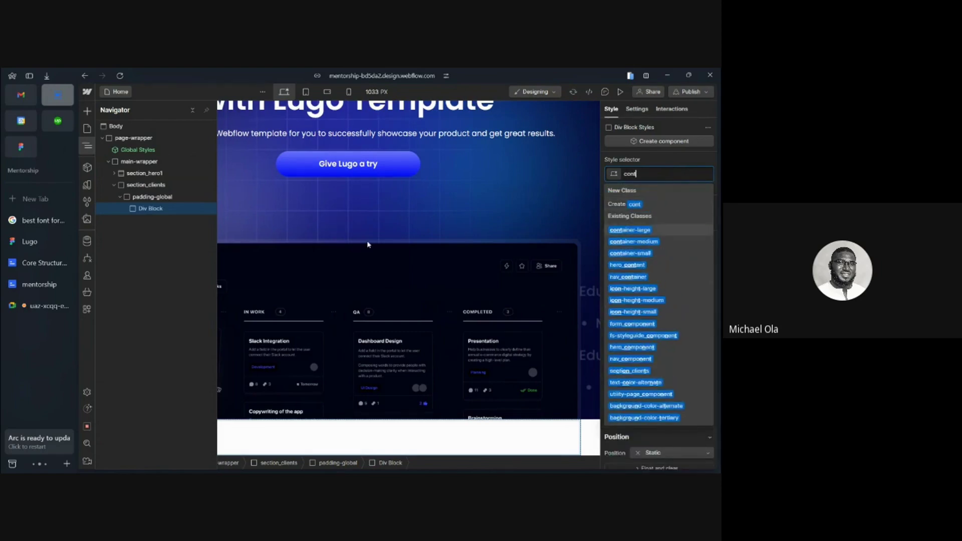
pyautogui.press('Return')
# Add a Div Block inside the new container-large and give it the existing class padding-section-large
pyautogui.hotkey('ctrl', 'k')
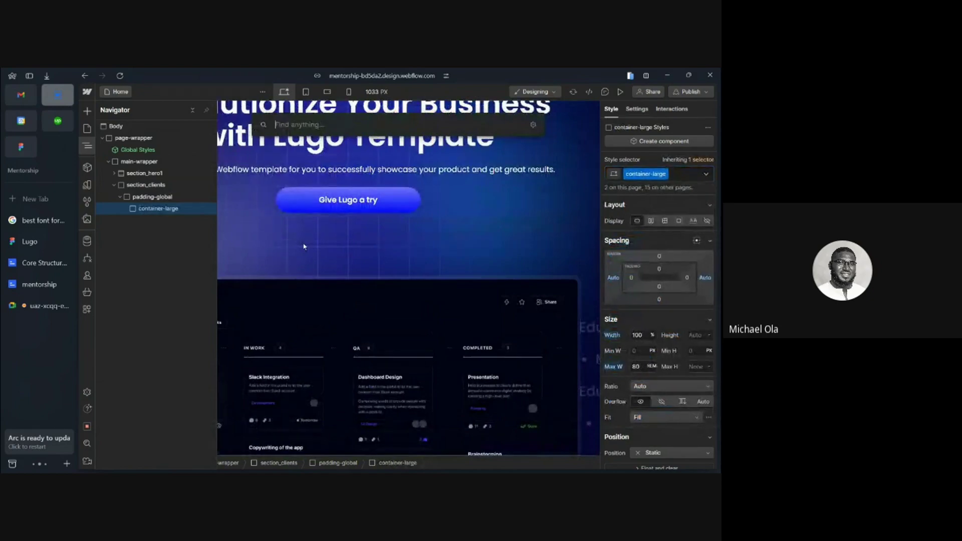
pyautogui.write('div')
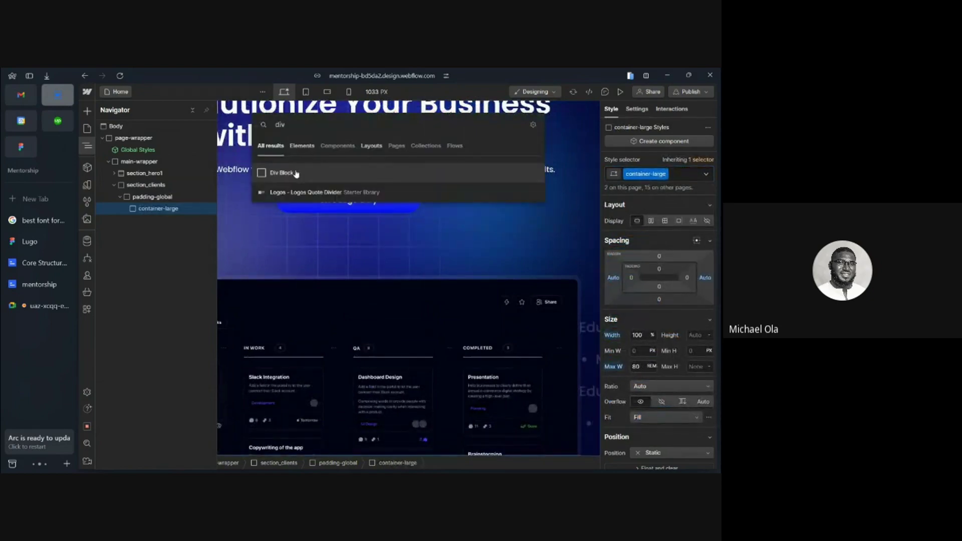
pyautogui.press('Return')
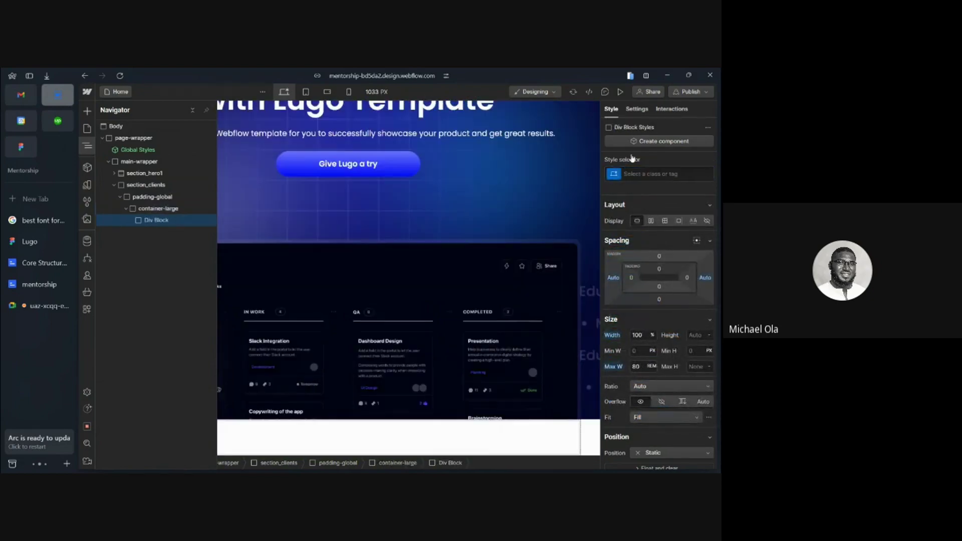
pyautogui.click(660, 172)
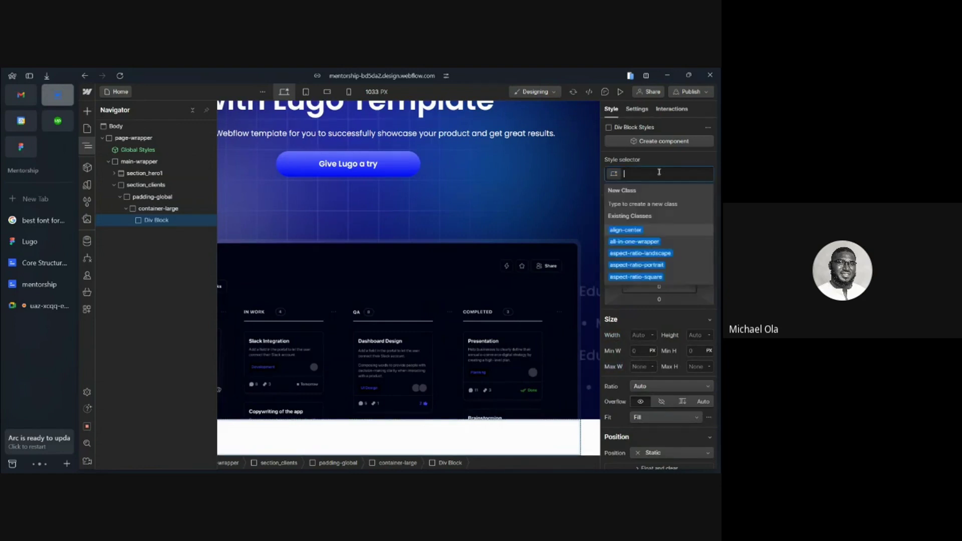
pyautogui.write('paddi')
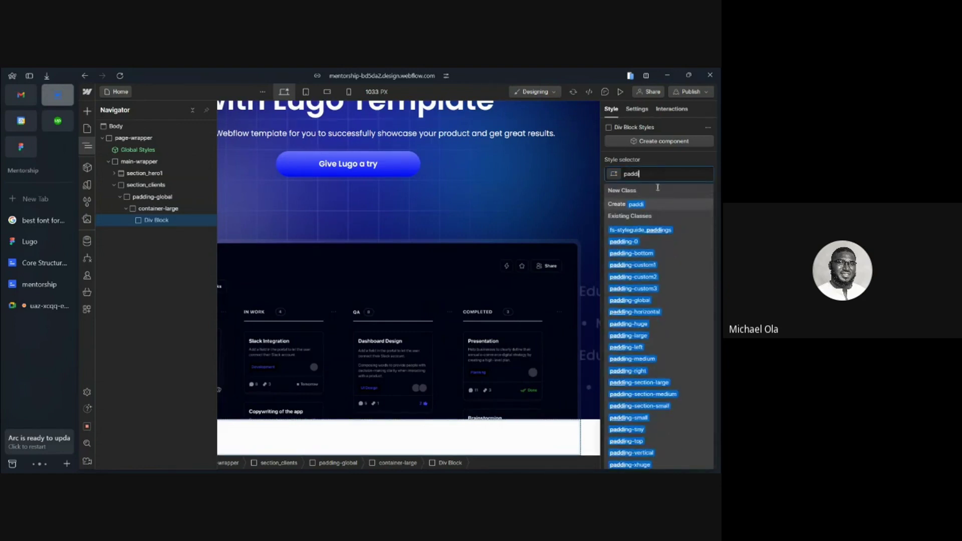
pyautogui.click(641, 384)
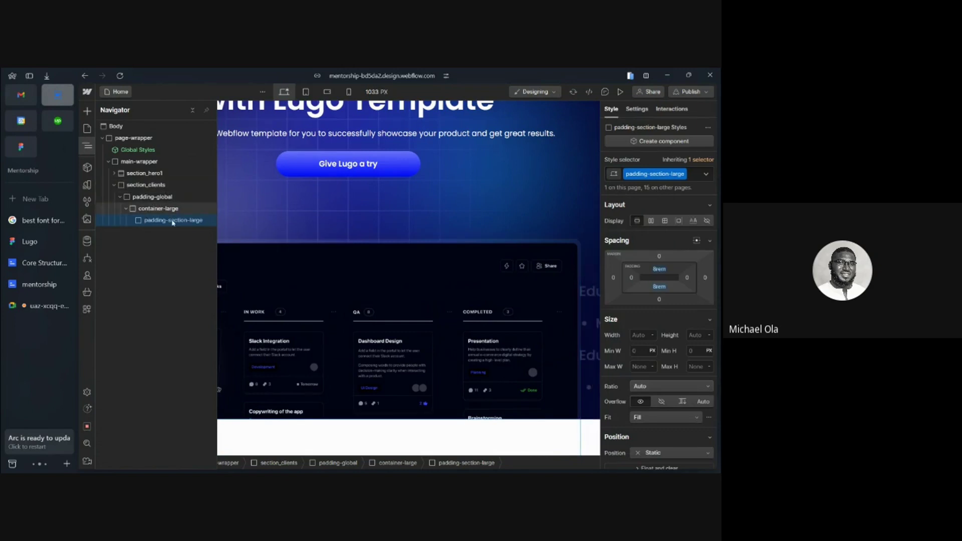
# Check the Client-First Core Structure page, and in Webflow add a Div Block with the class client_component inside padding-section-large
pyautogui.click(42, 270)
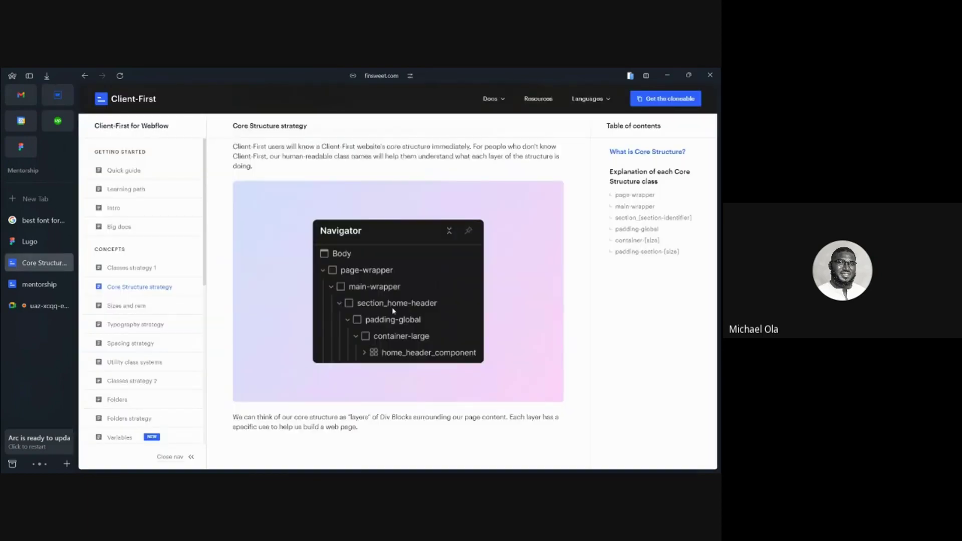
pyautogui.click(56, 102)
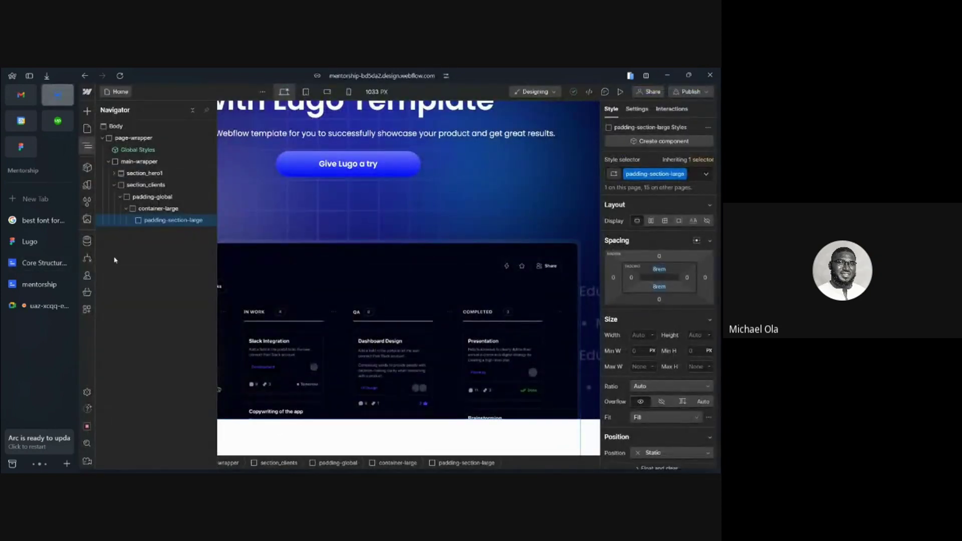
pyautogui.hotkey('ctrl', 'k')
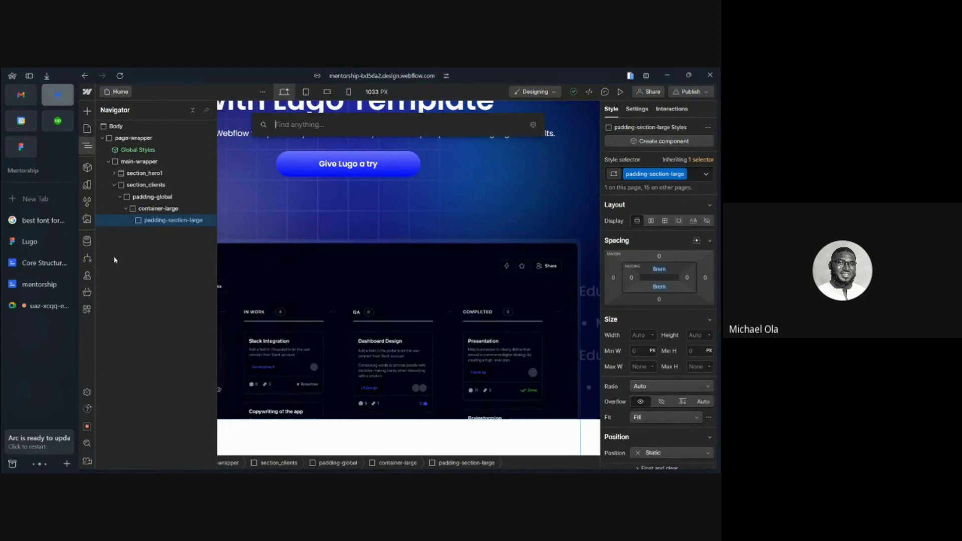
pyautogui.write('div')
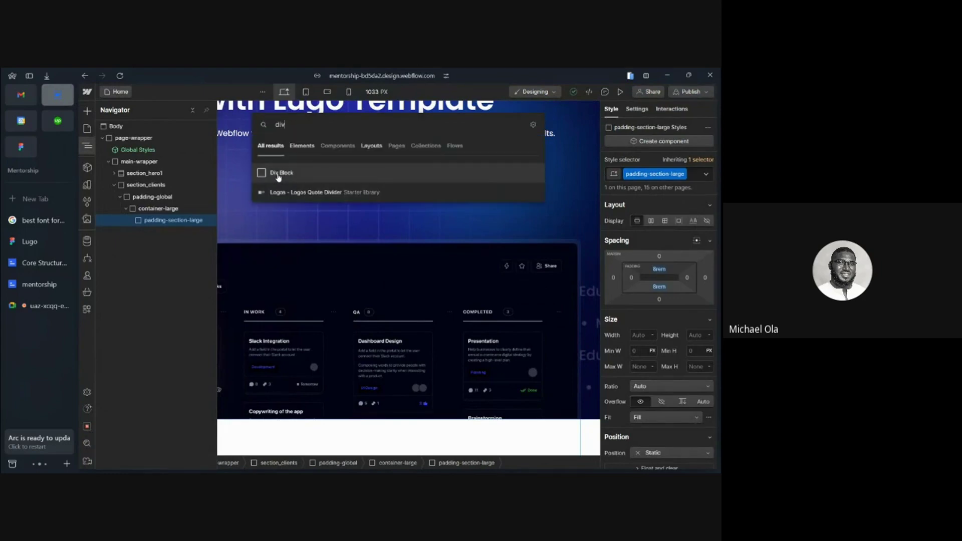
pyautogui.press('Return')
pyautogui.click(651, 173)
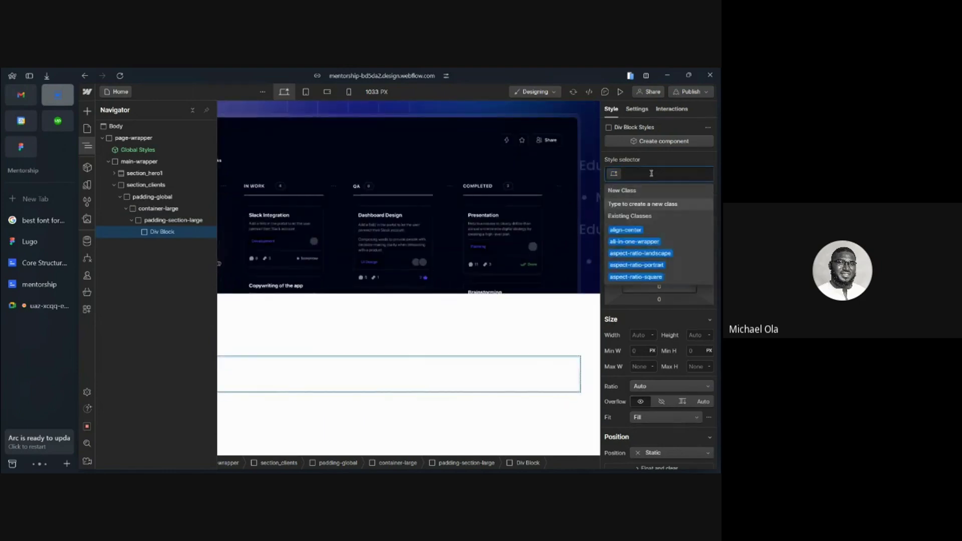
pyautogui.write('client_')
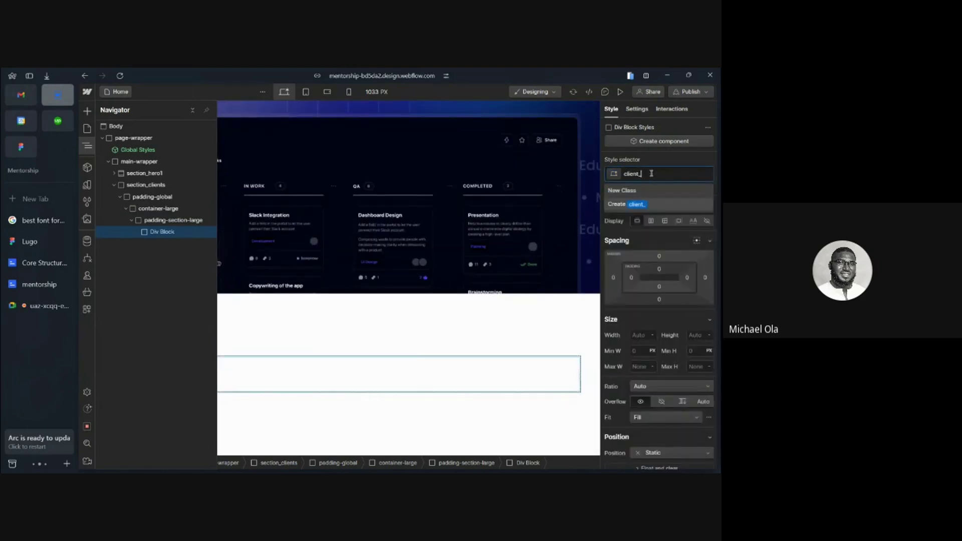
pyautogui.write('component')
pyautogui.doubleClick(652, 174)
pyautogui.write('componen')
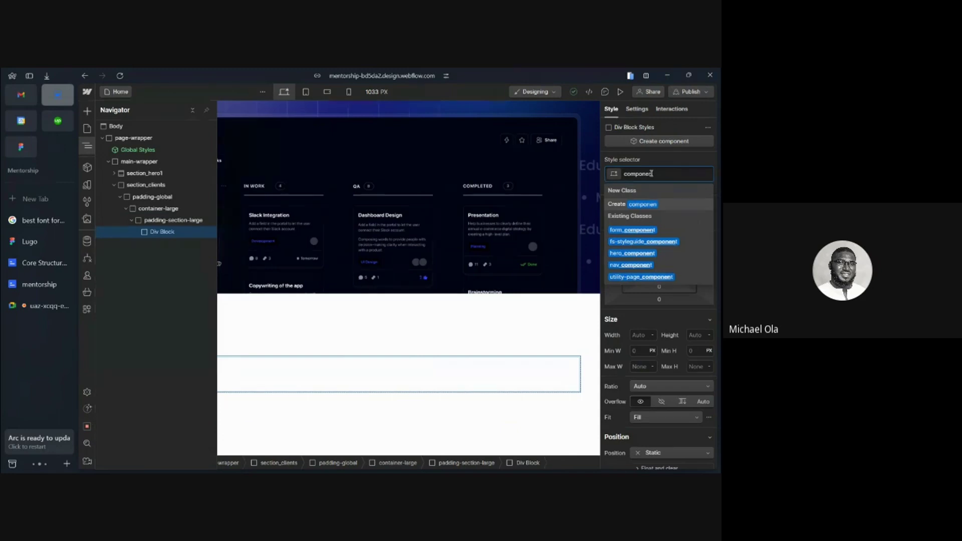
pyautogui.hotkey('ctrl', 'a')
pyautogui.write('cli')
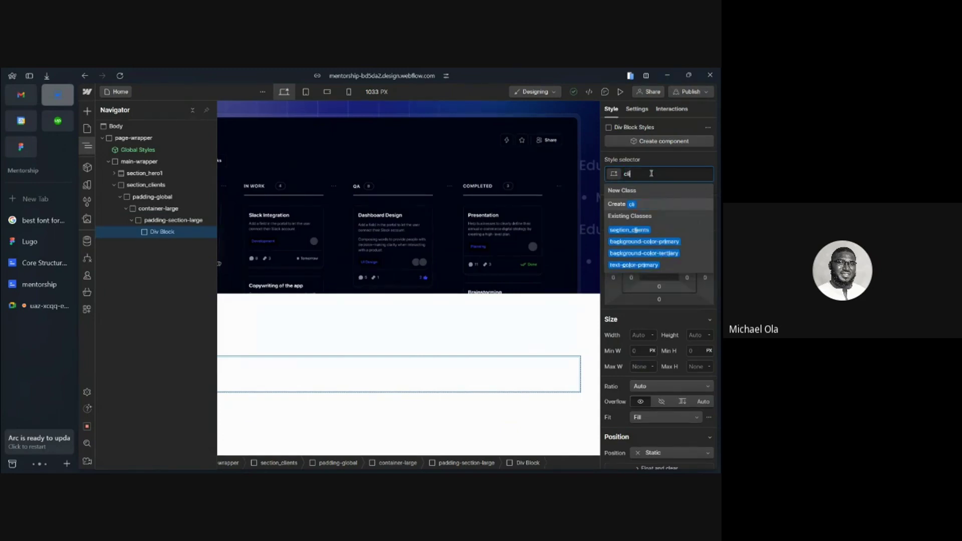
pyautogui.write('ent_c')
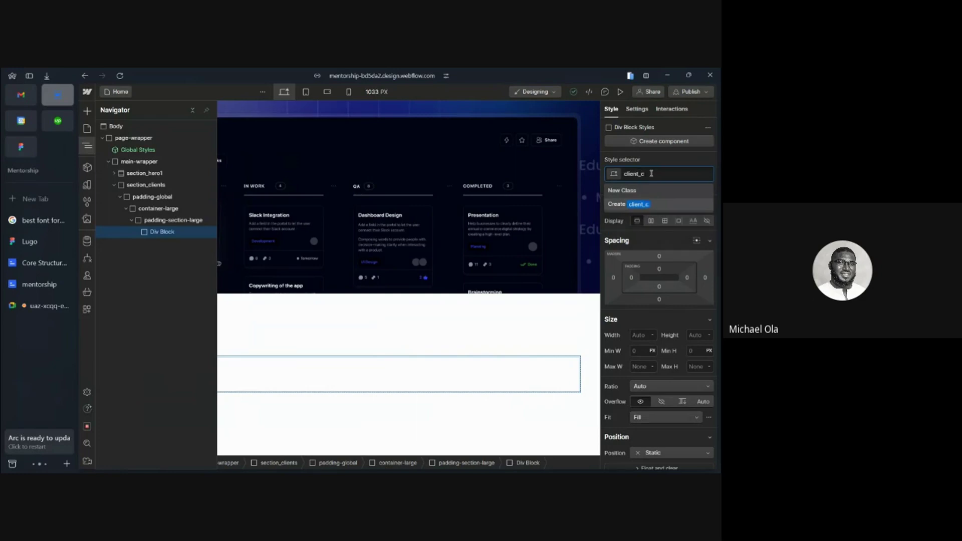
pyautogui.write('omponent')
pyautogui.press('Return')
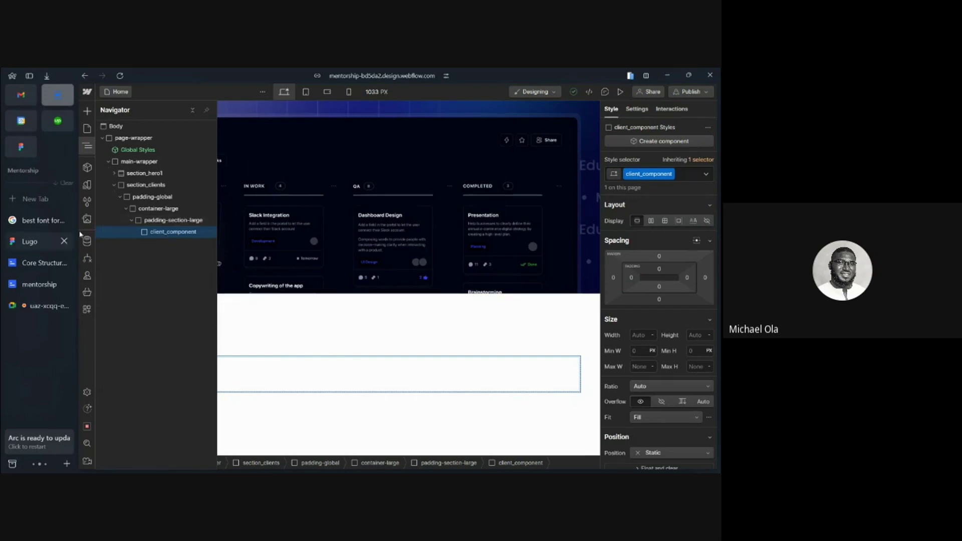
# Check the Title layer of Brand Logos in Figma, and in Webflow add a Div Block inside client_component and duplicate it
pyautogui.click(30, 242)
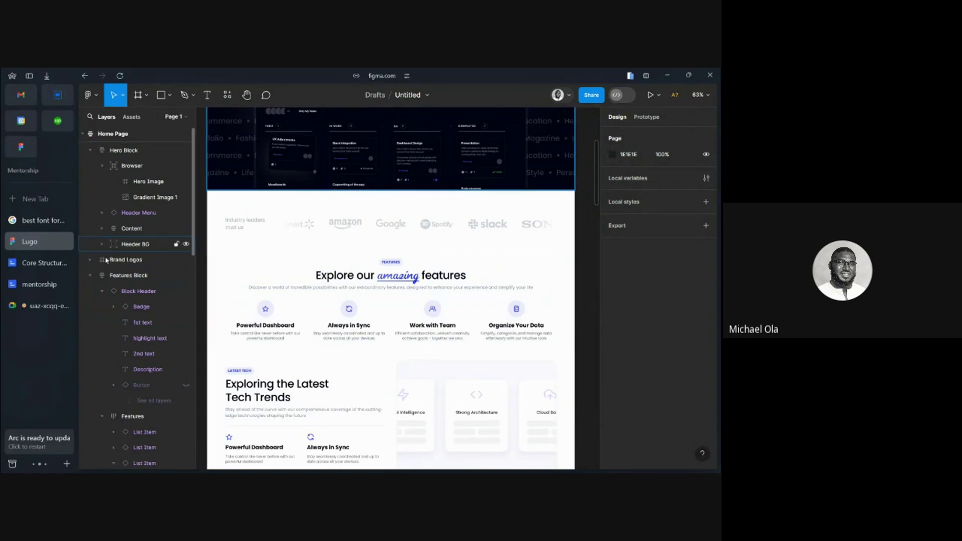
pyautogui.click(90, 259)
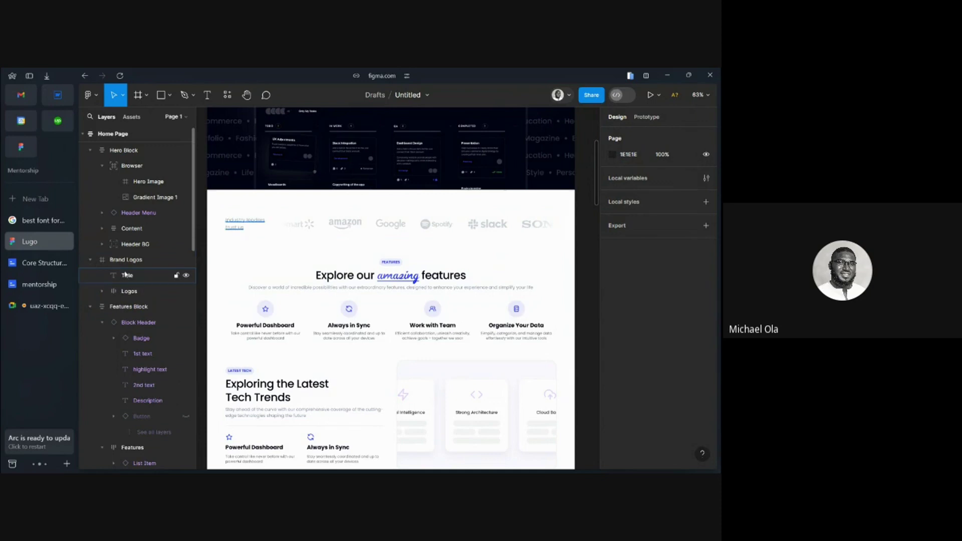
pyautogui.click(126, 275)
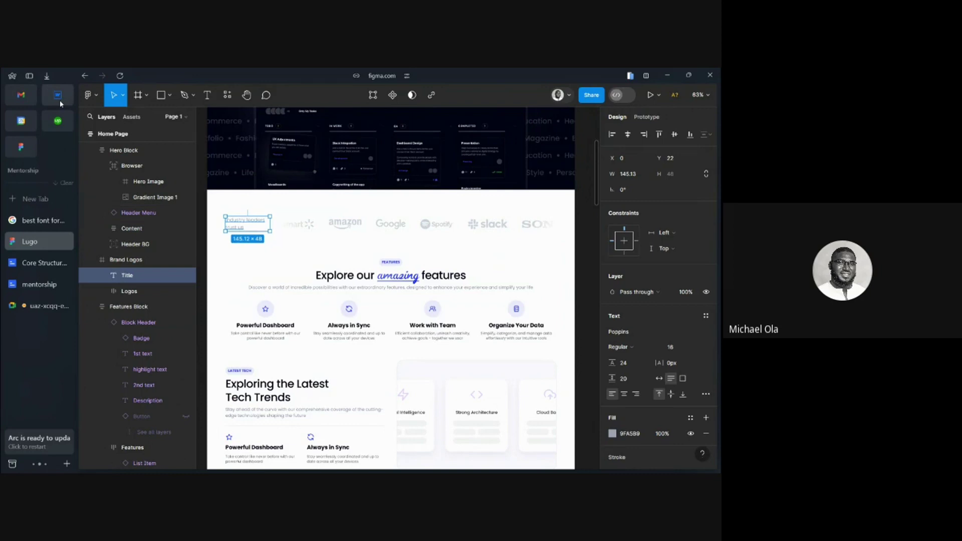
pyautogui.hotkey('ctrl', 'Tab')
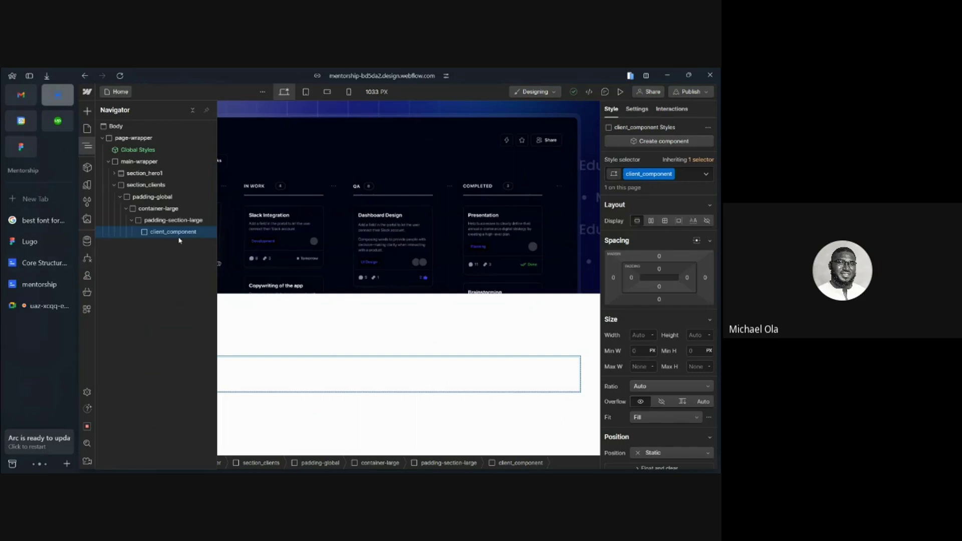
pyautogui.hotkey('ctrl', 'k')
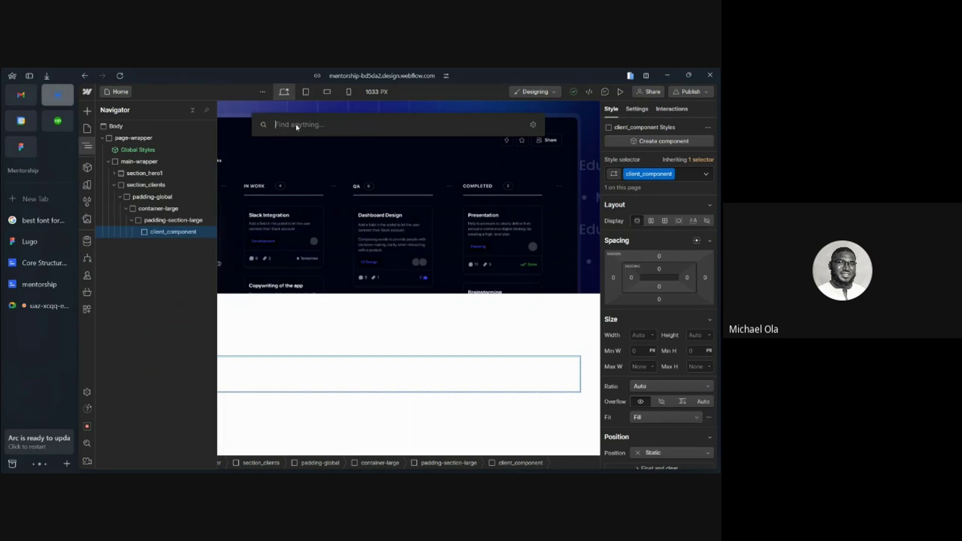
pyautogui.write('div')
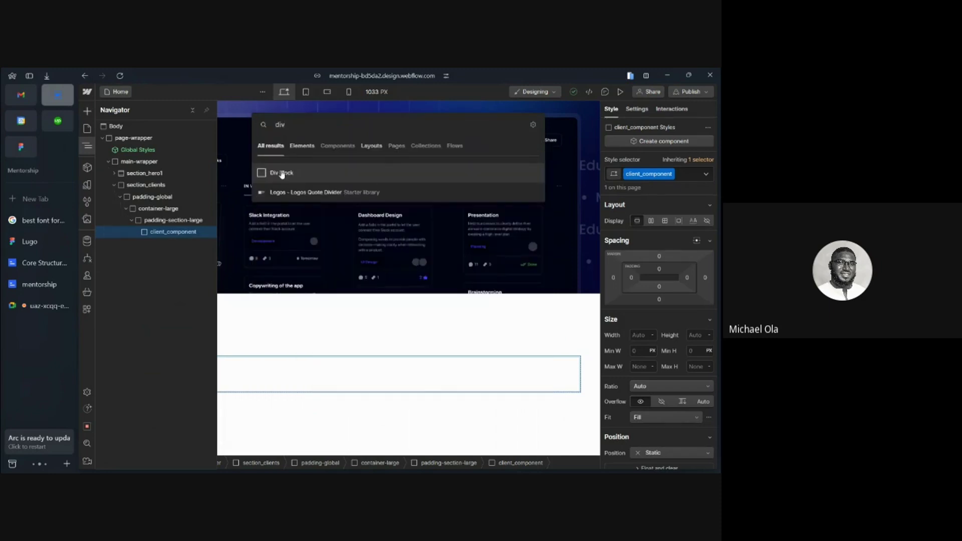
pyautogui.click(282, 173)
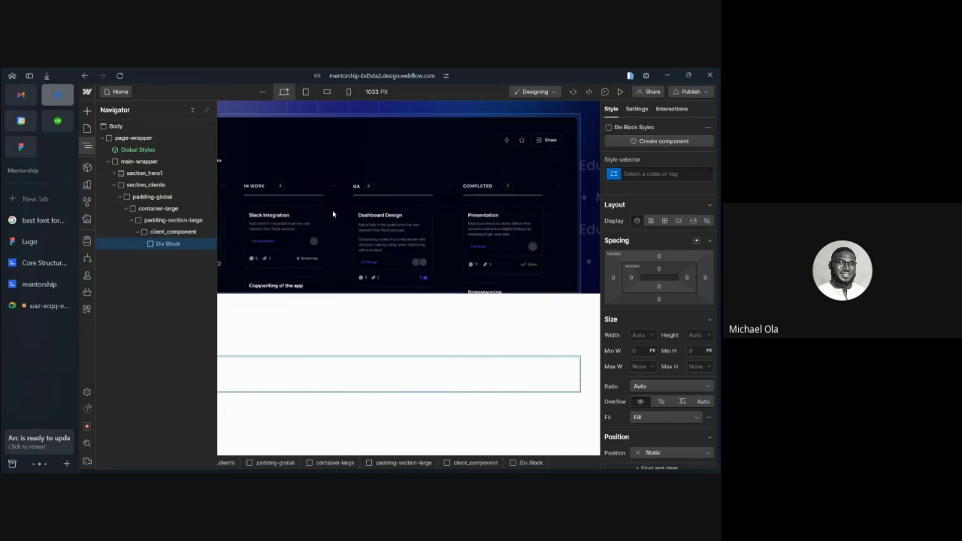
pyautogui.hotkey('ctrl', 'd')
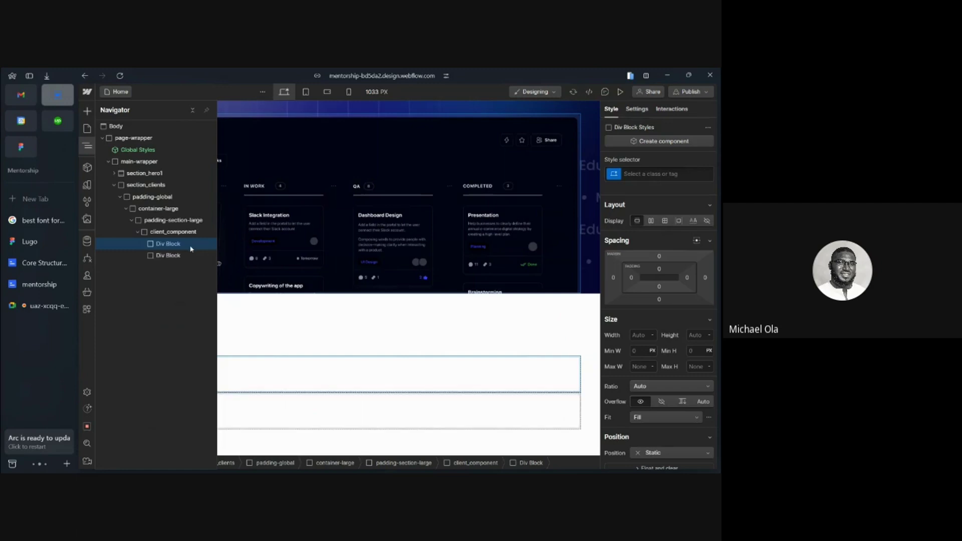
# Check the Google Meet call, hide the browser's sidebar, and return to the mentorship project in Webflow
pyautogui.click(48, 306)
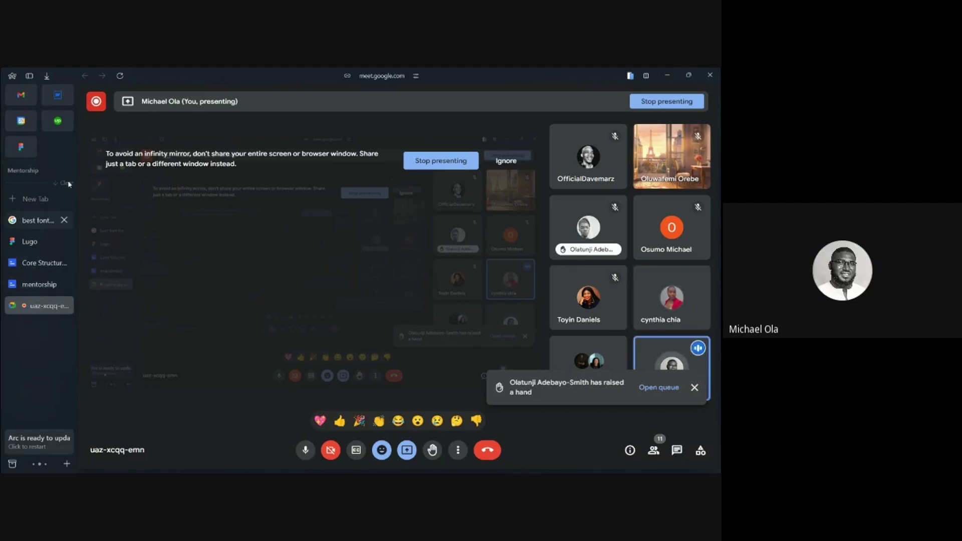
pyautogui.click(29, 80)
pyautogui.moveTo(5, 90)
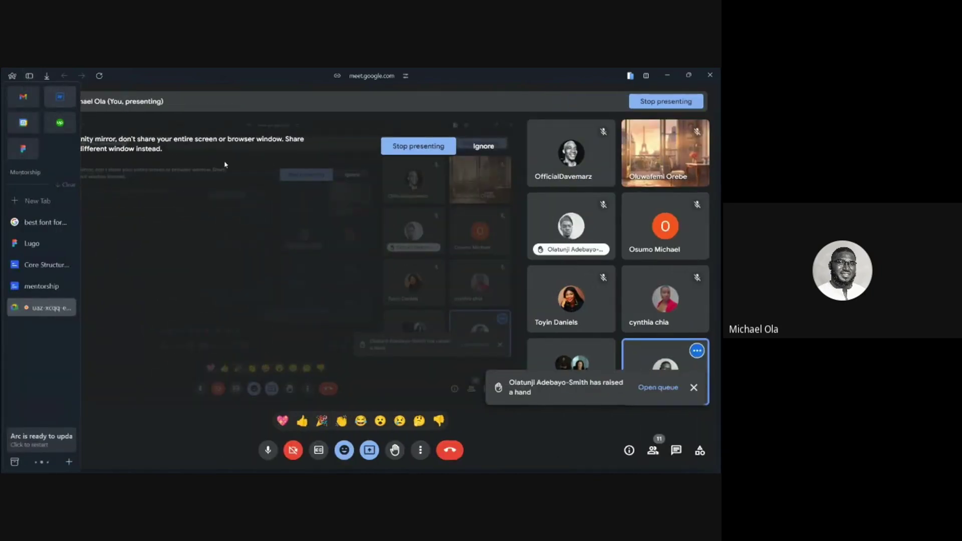
pyautogui.click(42, 286)
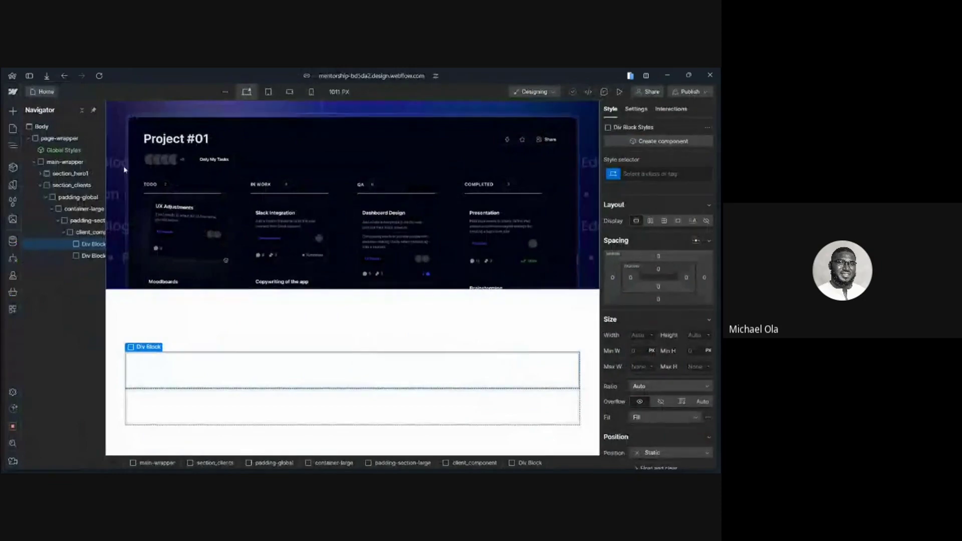
pyautogui.click(94, 111)
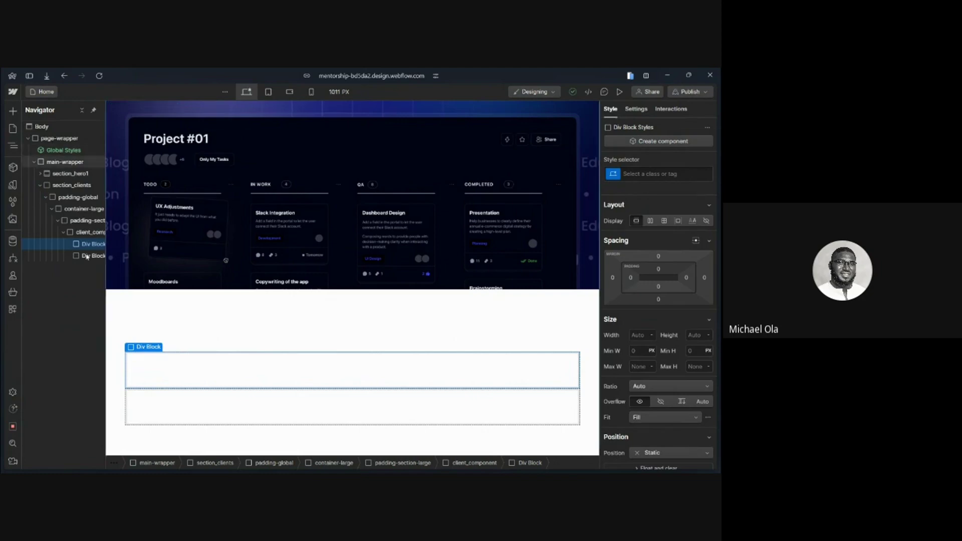
# Look for an app among the site's connected Apps and return to the page's element structure
pyautogui.click(10, 311)
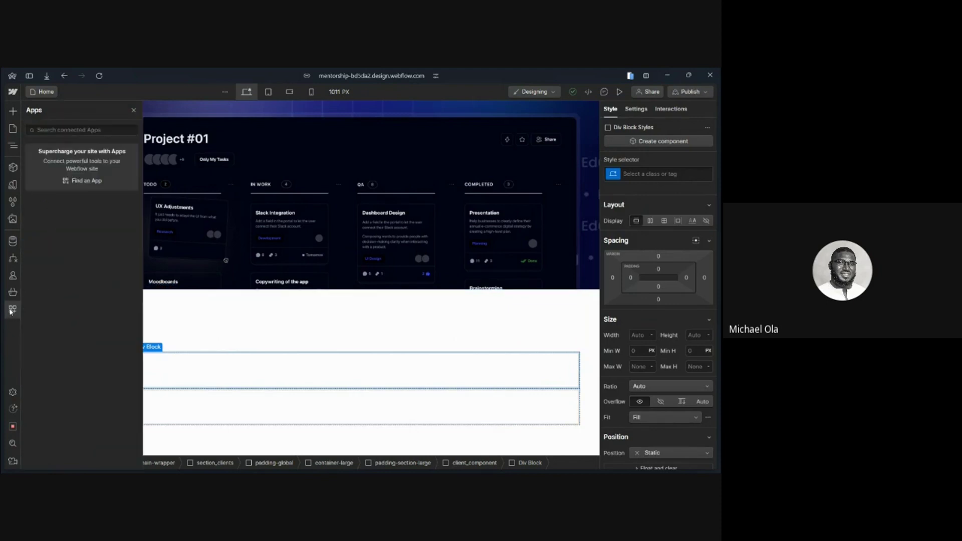
pyautogui.click(73, 130)
pyautogui.write('clien')
pyautogui.press('BackSpace')
pyautogui.press('BackSpace')
pyautogui.write('fins')
pyautogui.click(12, 146)
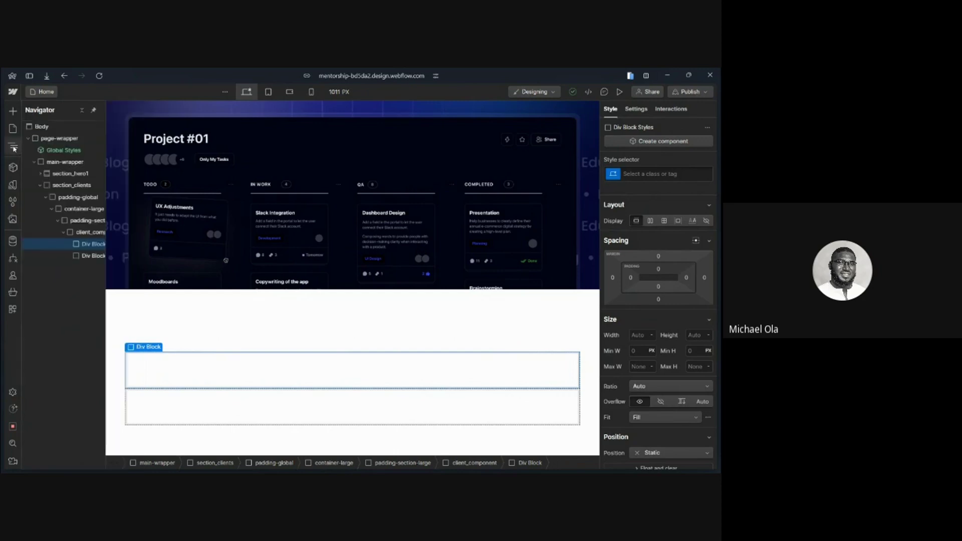
# Give the first Div Block inside client_component the new class client-left
pyautogui.click(70, 187)
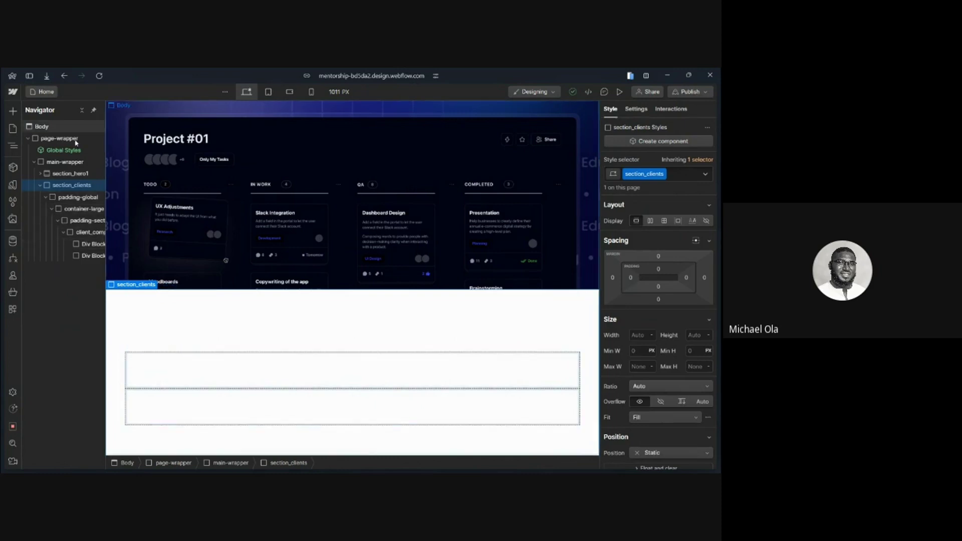
pyautogui.click(88, 233)
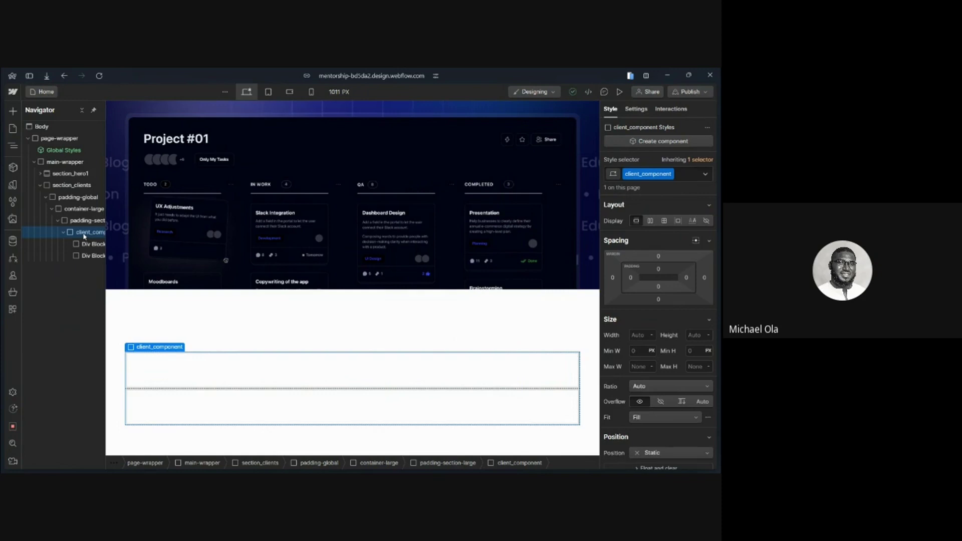
pyautogui.click(173, 362)
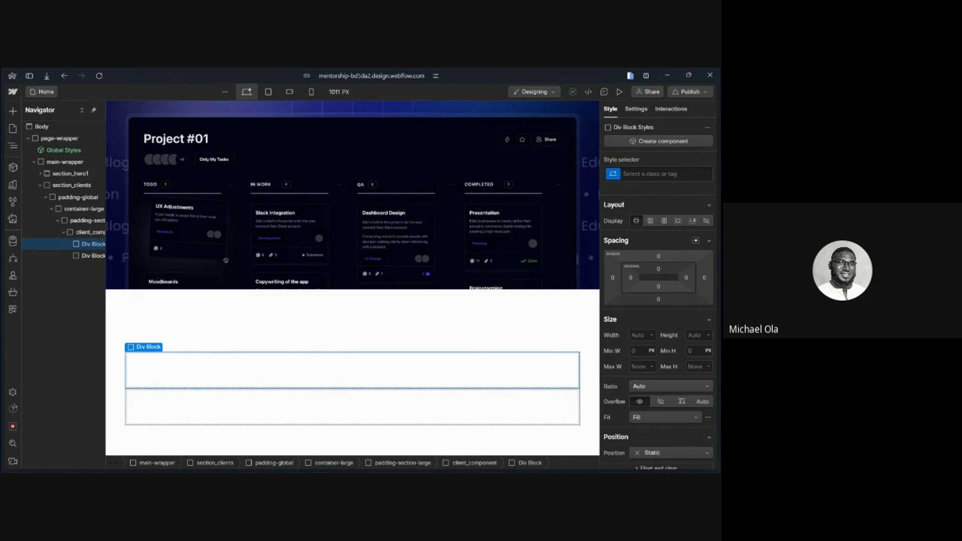
pyautogui.click(647, 173)
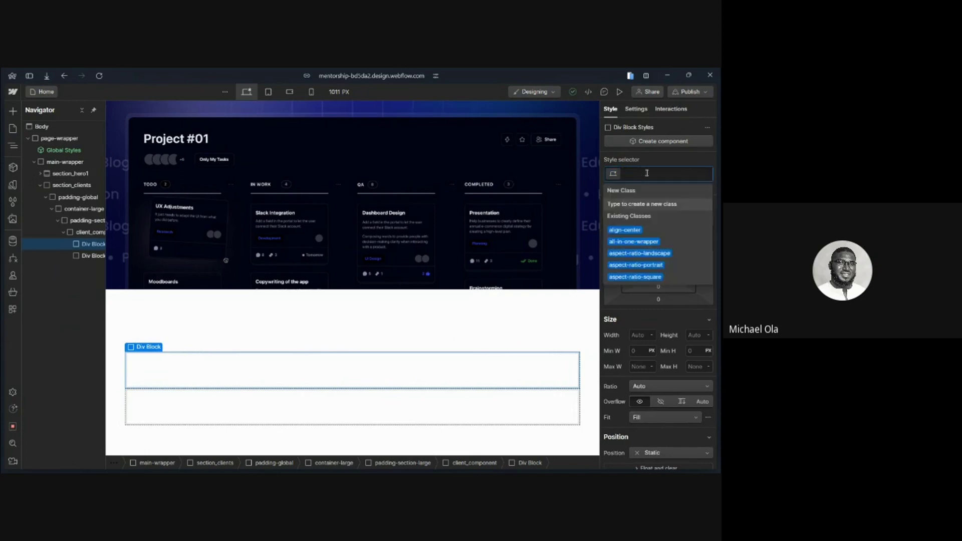
pyautogui.write('client')
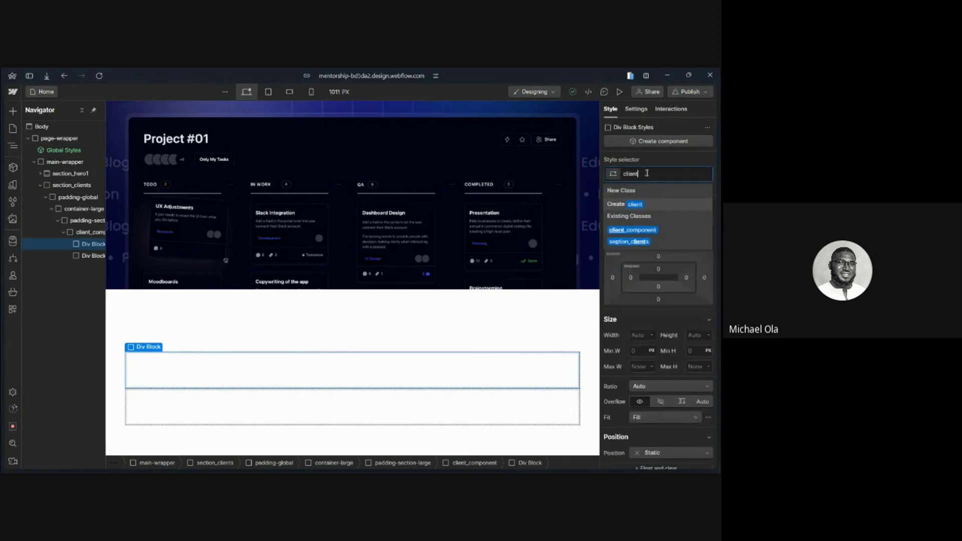
pyautogui.write('-lef')
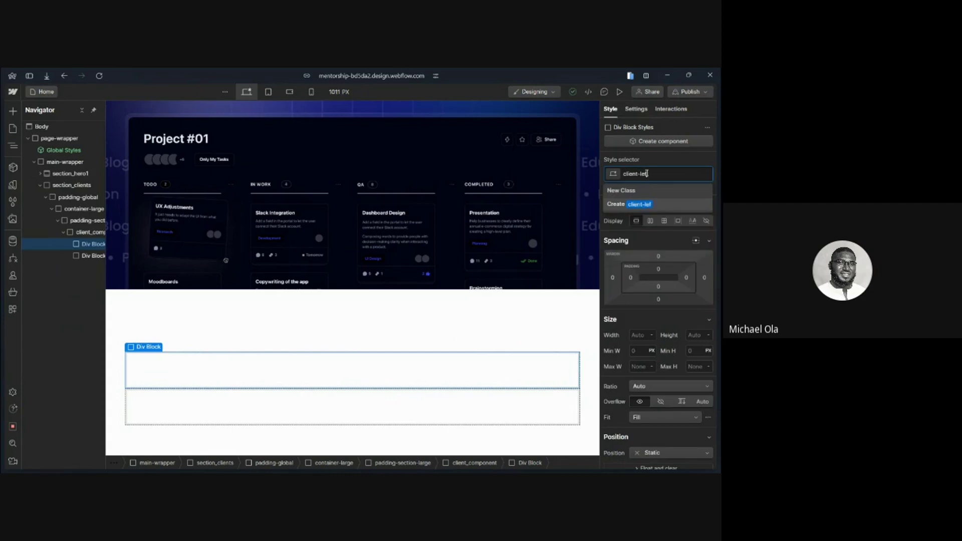
pyautogui.write('t')
pyautogui.press('Return')
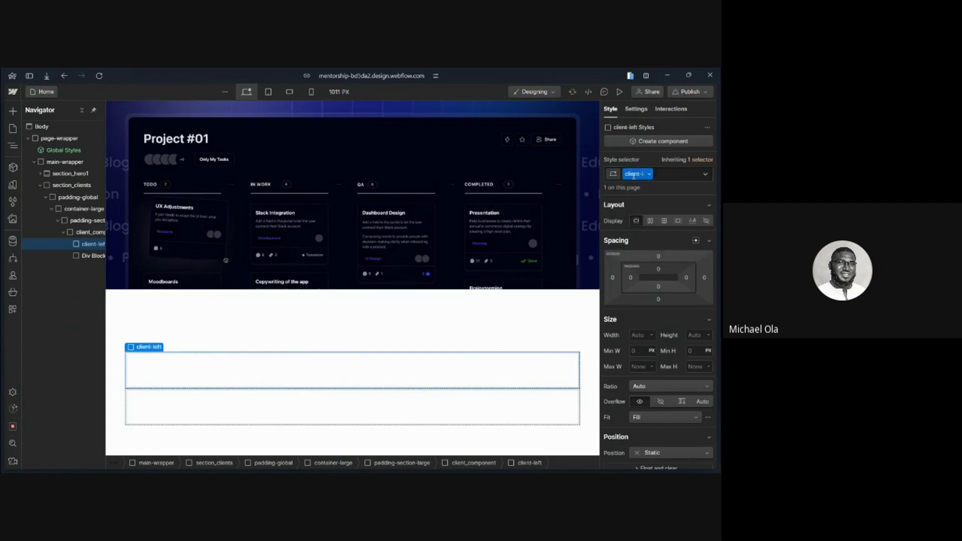
# Rename the first block's class from client-left to client-title-wrapper
pyautogui.press('End')
pyautogui.press('BackSpace')
pyautogui.press('BackSpace')
pyautogui.press('BackSpace')
pyautogui.press('BackSpace')
pyautogui.write('title-wrapper')
pyautogui.press('Return')
# Give the second Div Block inside client_component the new class client-logo-wrapper
pyautogui.click(228, 393)
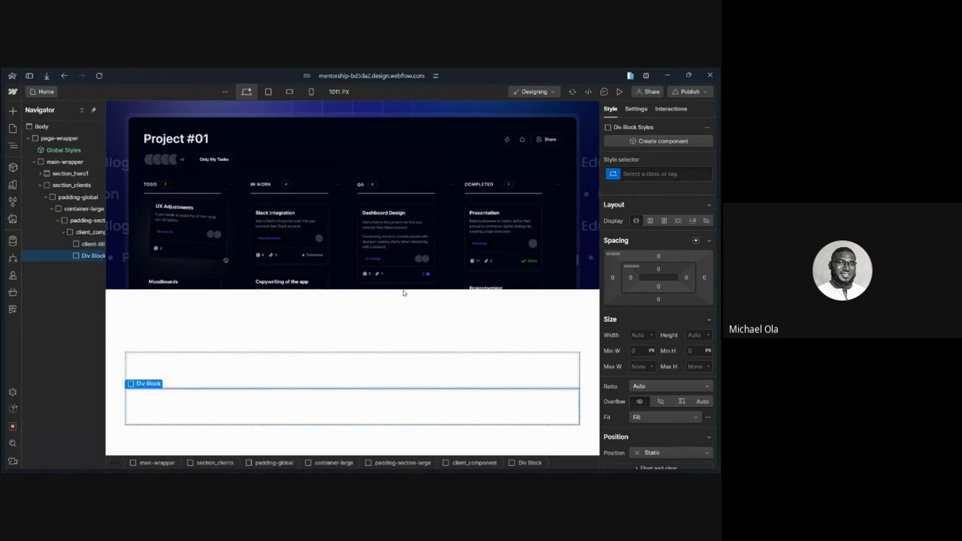
pyautogui.click(667, 174)
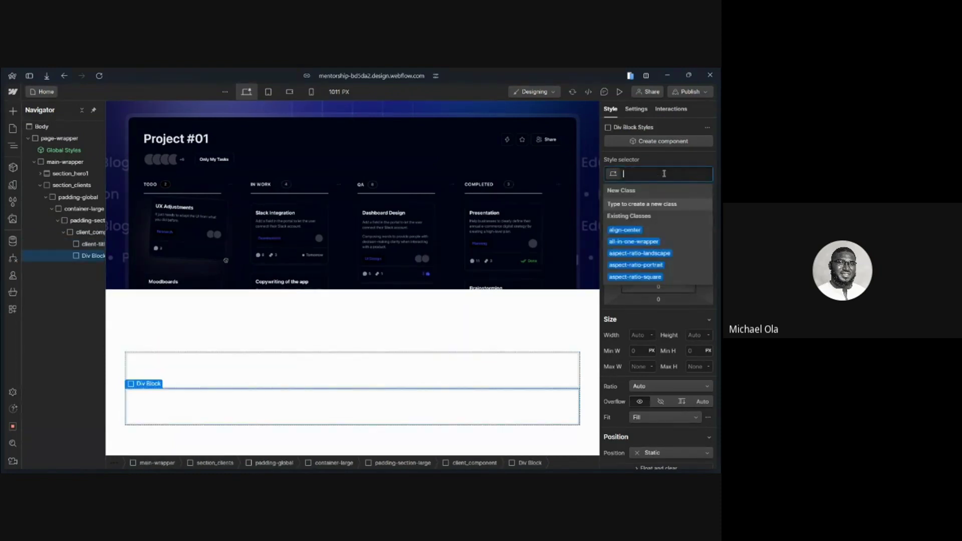
pyautogui.write('client-logo-')
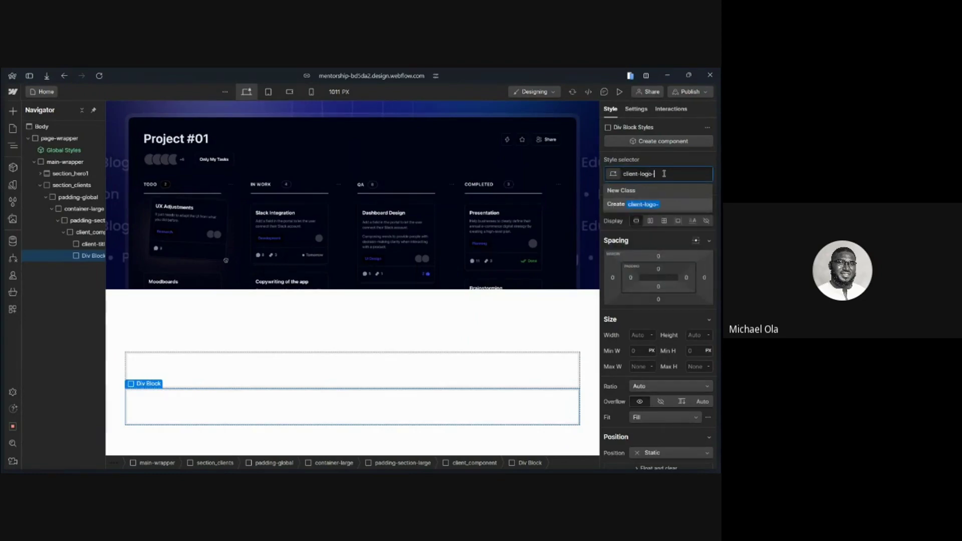
pyautogui.write('wrapper')
pyautogui.press('Return')
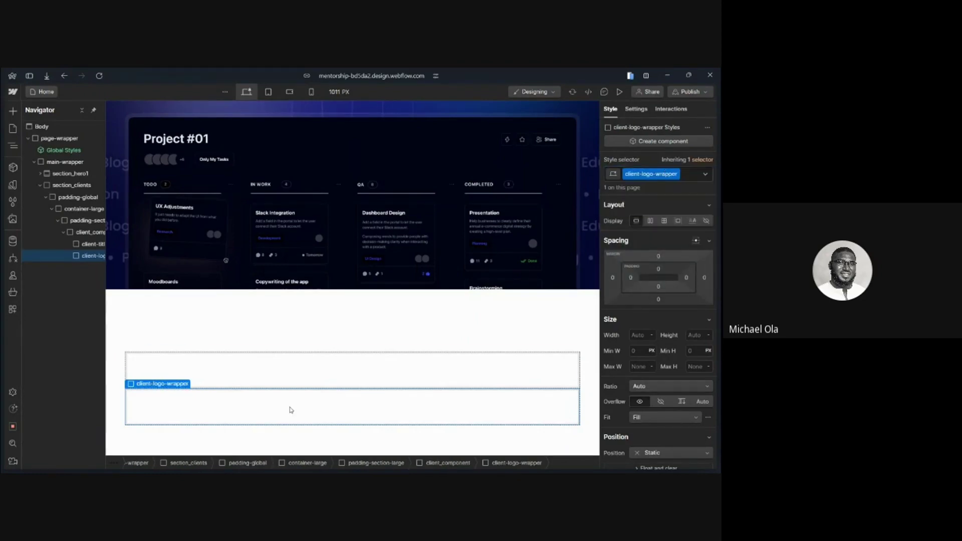
# Set client_component's display to flex, and compare with the Brand Logos frame in the Figma design
pyautogui.click(92, 233)
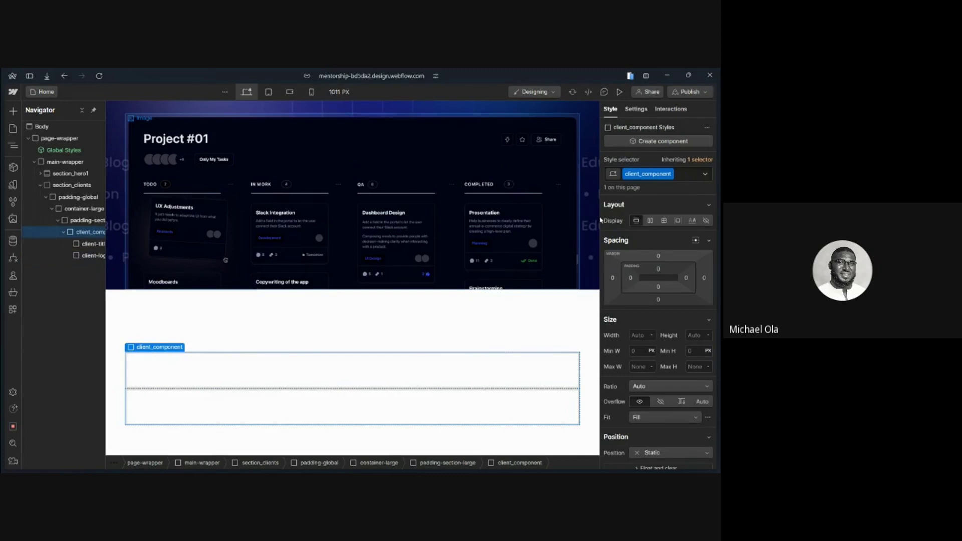
pyautogui.click(650, 221)
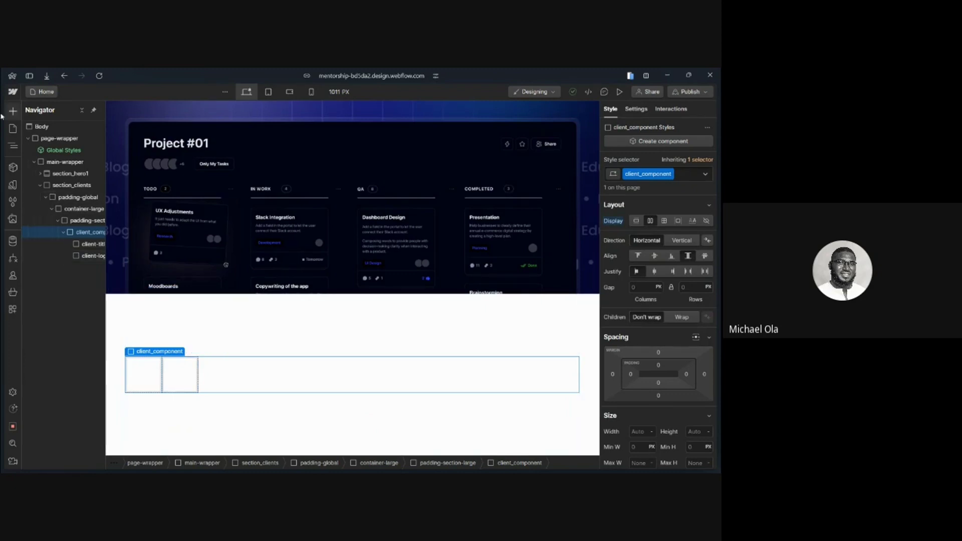
pyautogui.moveTo(1, 127)
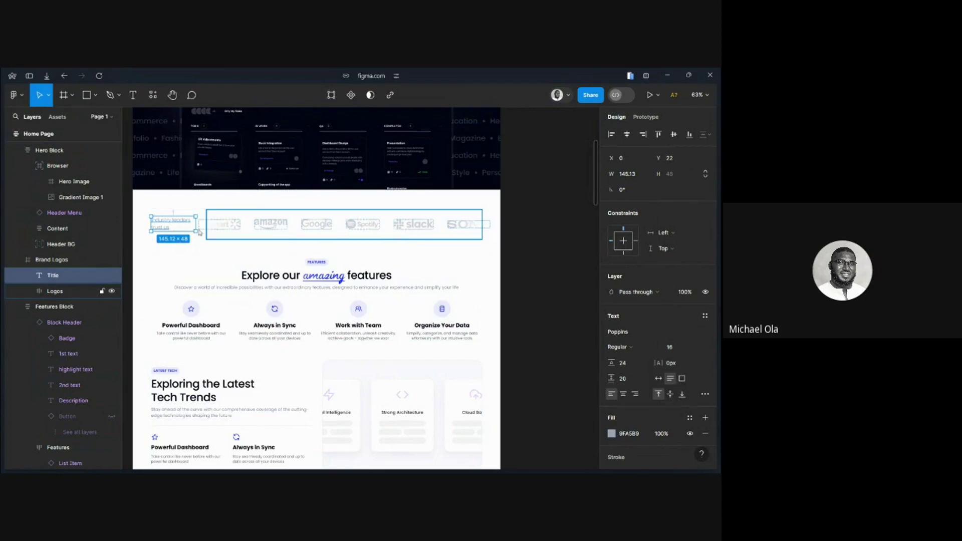
pyautogui.click(58, 261)
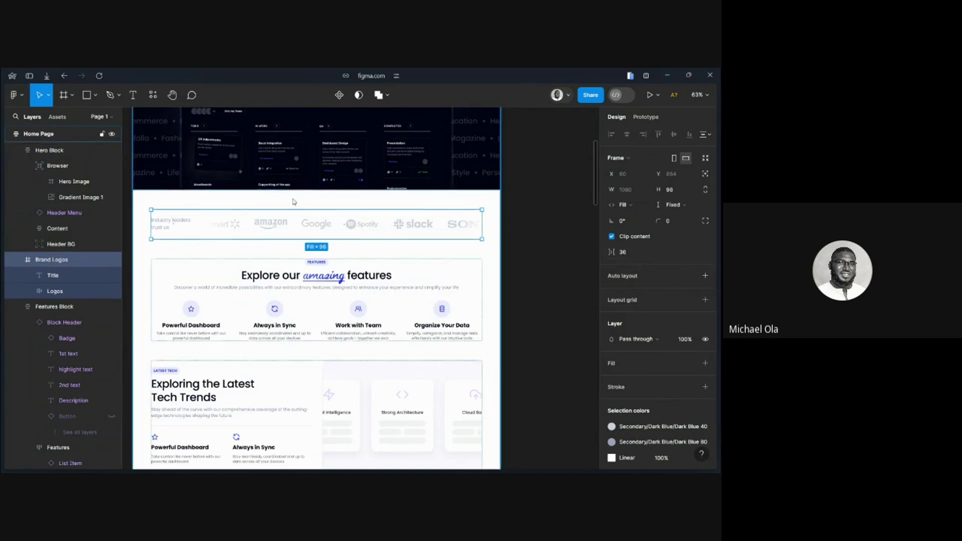
pyautogui.moveTo(2, 74)
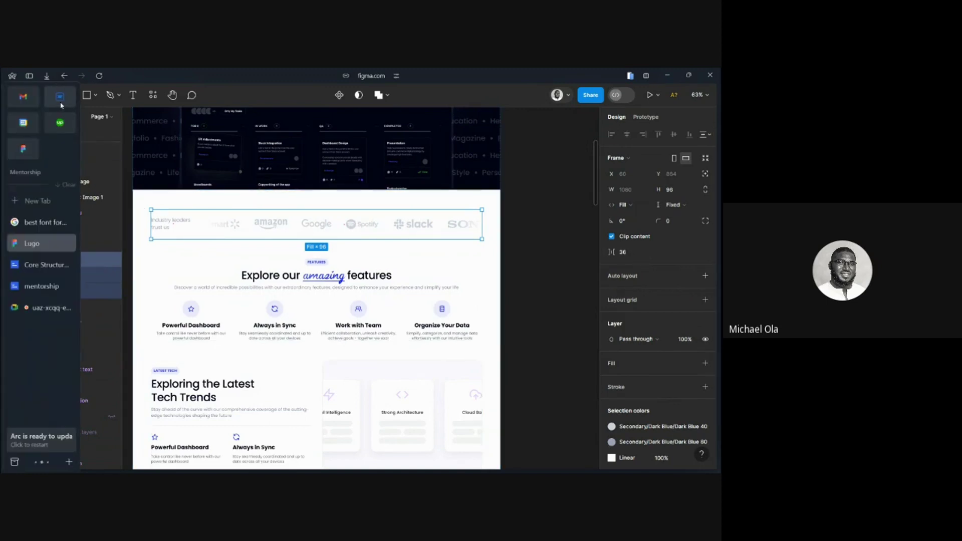
pyautogui.hotkey('ctrl', 'Tab')
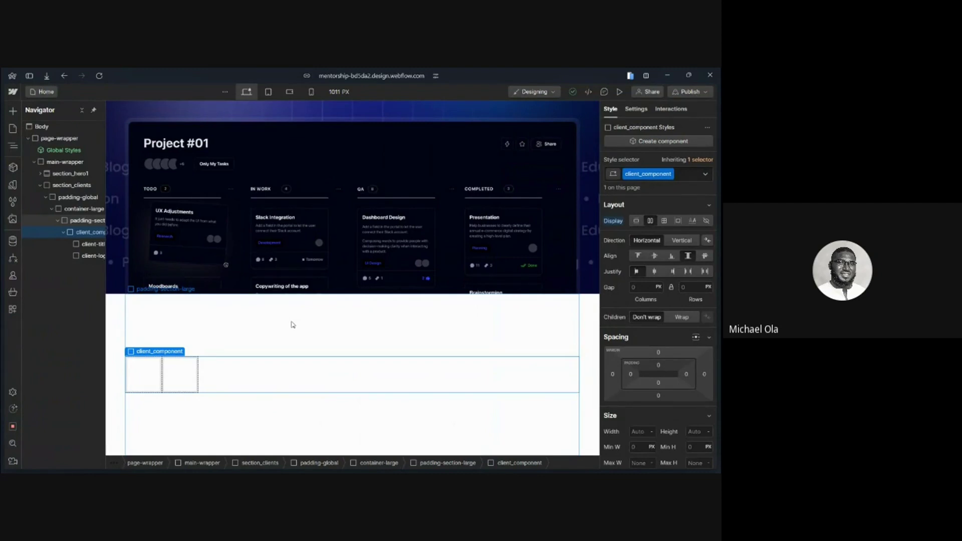
# Set the width of client-title-wrapper to 20%
pyautogui.click(144, 372)
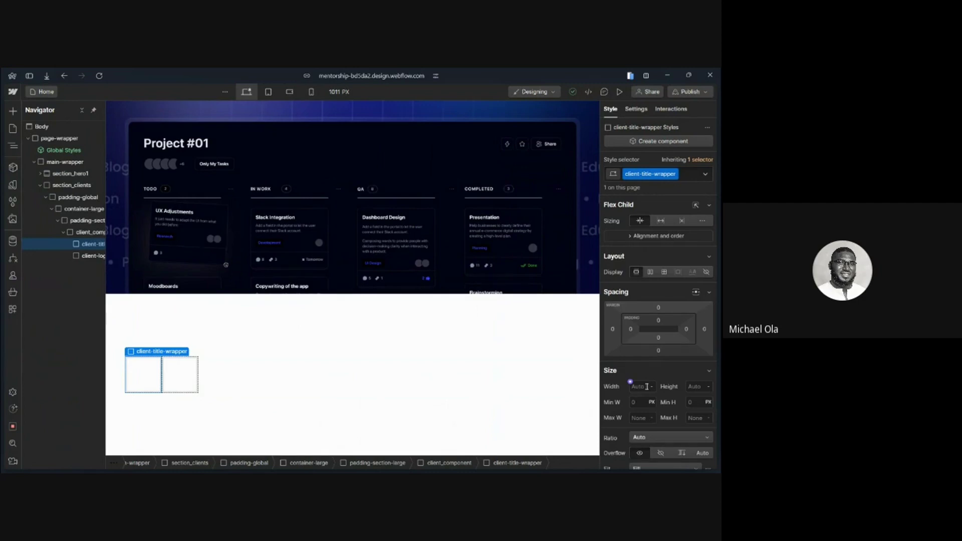
pyautogui.click(647, 387)
pyautogui.write('10')
pyautogui.write('%')
pyautogui.press('Return')
pyautogui.press('BackSpace')
pyautogui.press('BackSpace')
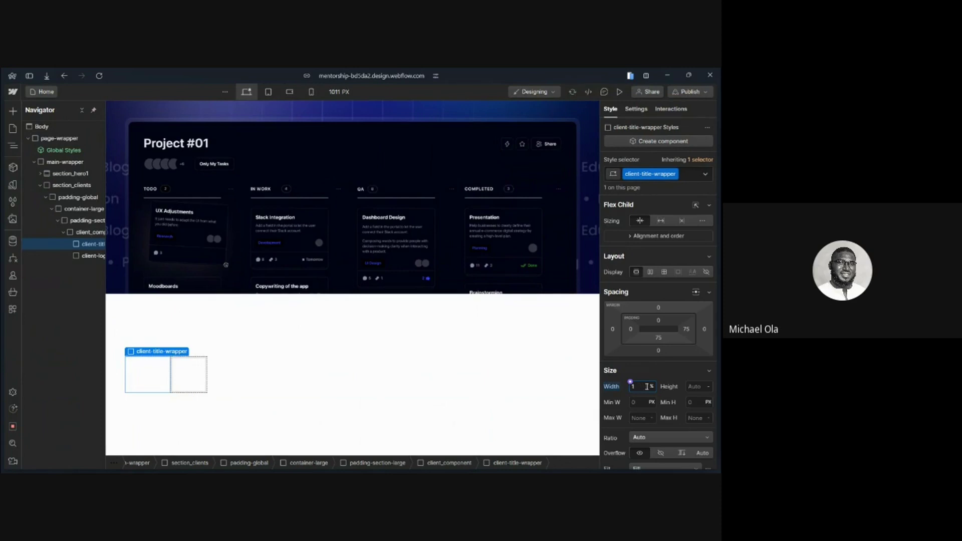
pyautogui.write('20')
pyautogui.press('Return')
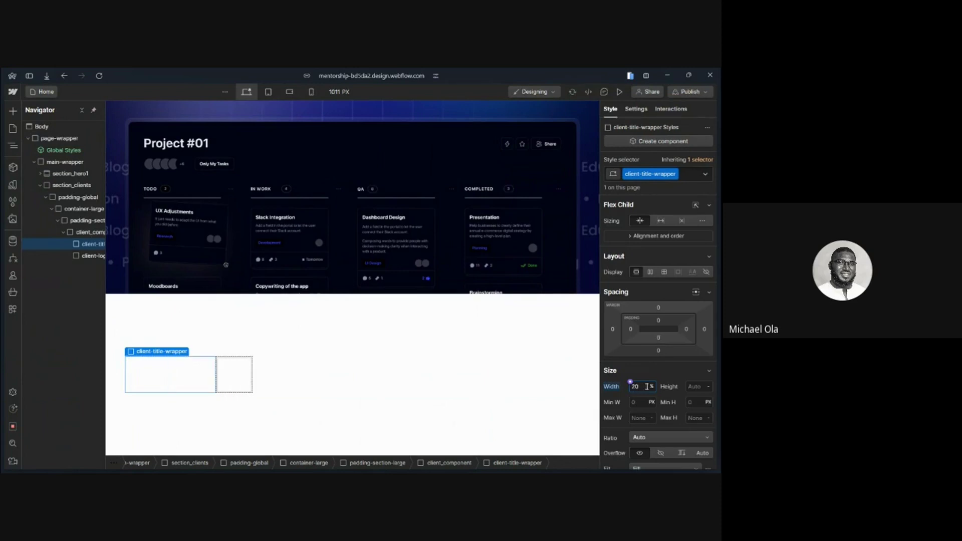
# Set the width of client-logo-wrapper to 80%
pyautogui.click(245, 371)
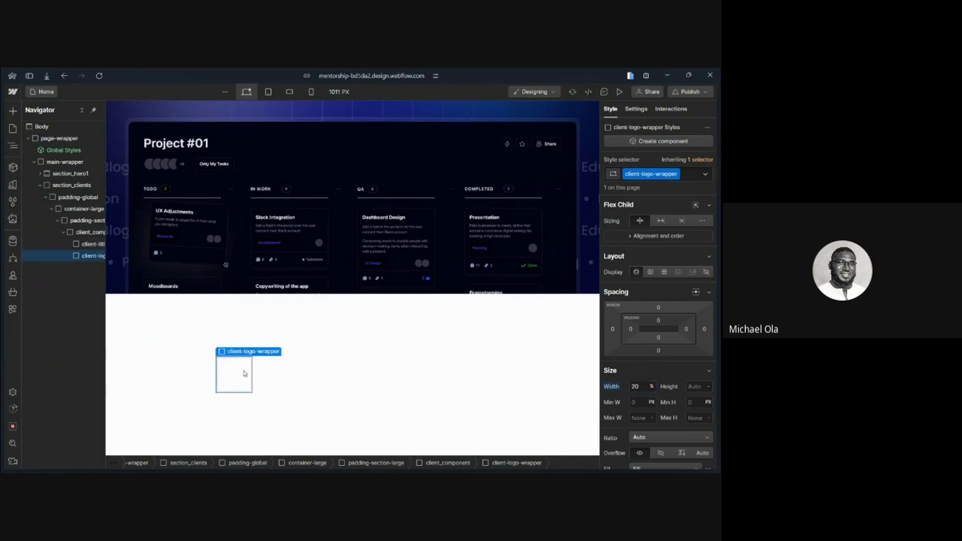
pyautogui.click(642, 386)
pyautogui.write('80%')
pyautogui.press('Return')
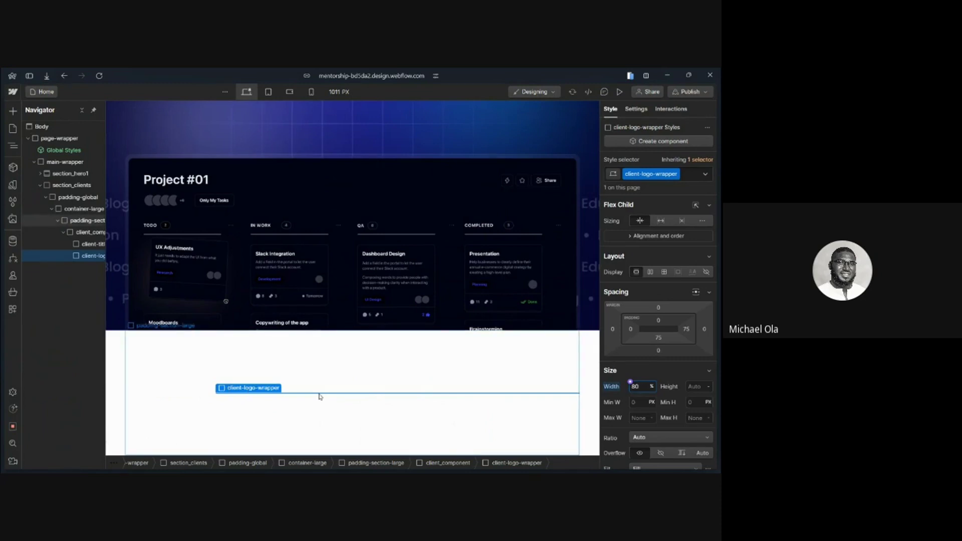
# Add a Paragraph element inside client-title-wrapper
pyautogui.click(88, 244)
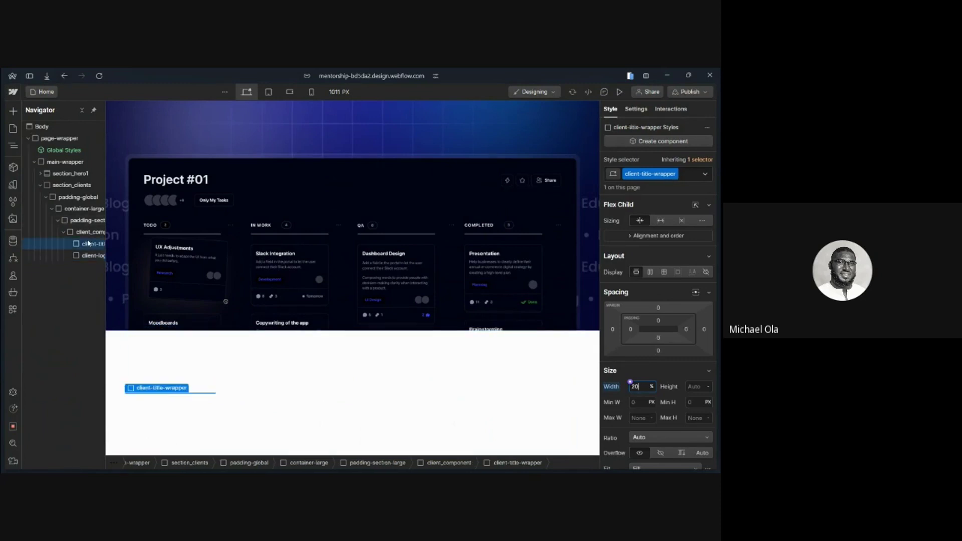
pyautogui.hotkey('ctrl', 'k')
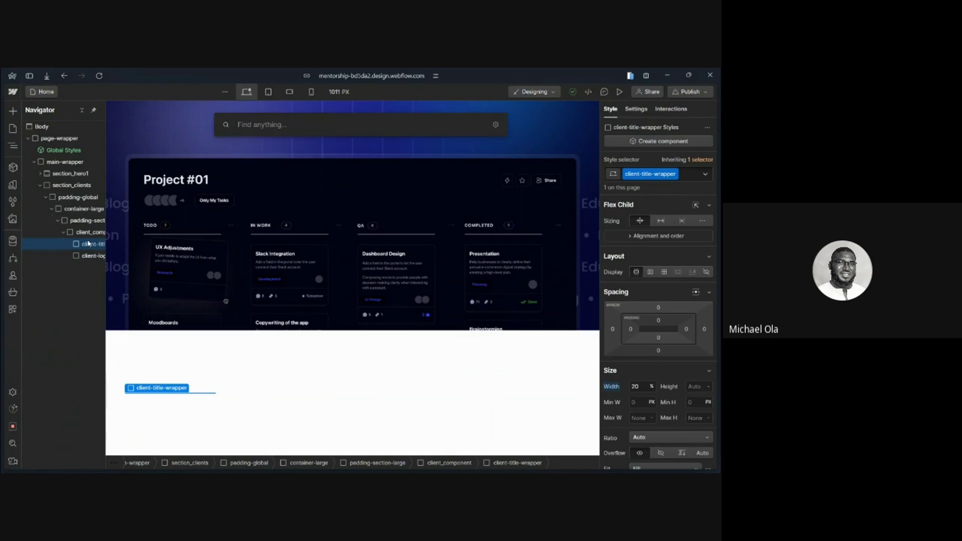
pyautogui.write('para')
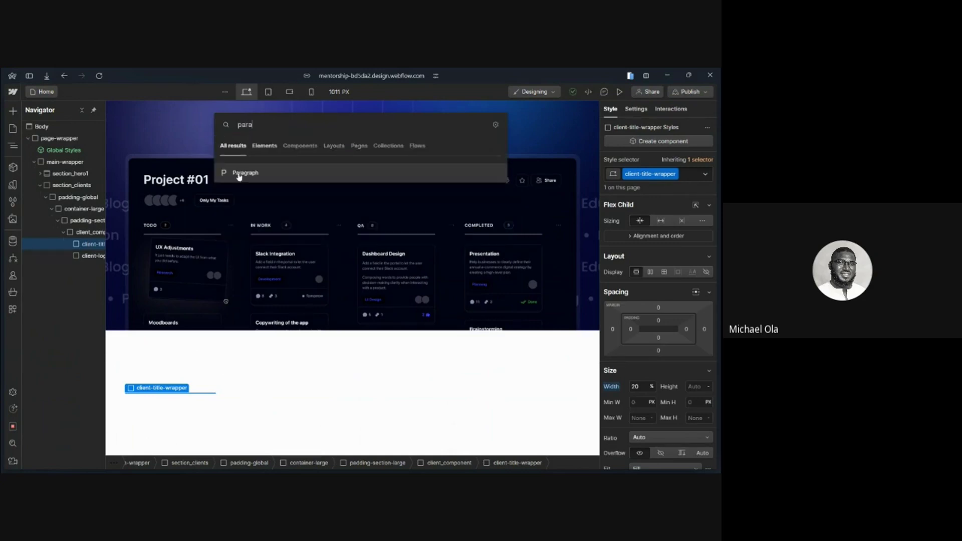
pyautogui.click(239, 173)
# Switch to the Lugo design in Figma and copy the text of the Title layer in the Brand Logos frame
pyautogui.moveTo(12, 175)
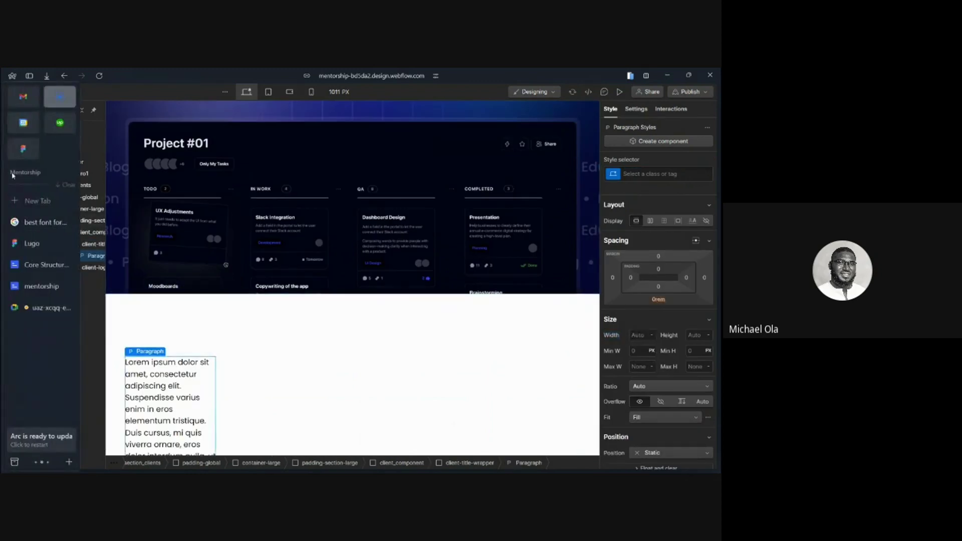
pyautogui.click(37, 245)
pyautogui.click(80, 275)
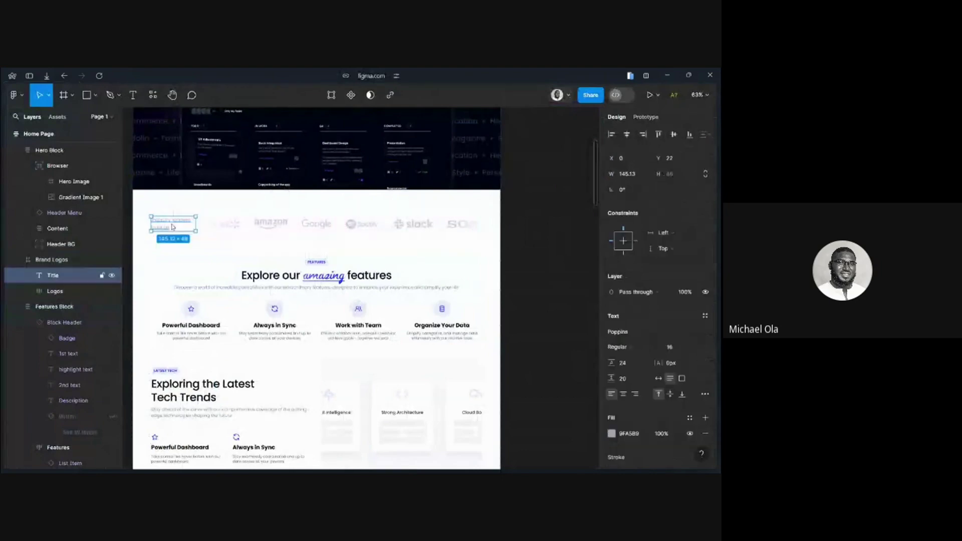
pyautogui.rightClick(169, 224)
pyautogui.moveTo(197, 227)
pyautogui.click(301, 226)
# Return to the Webflow project and replace the paragraph's placeholder text with "Industry leaders trust us"
pyautogui.moveTo(38, 139)
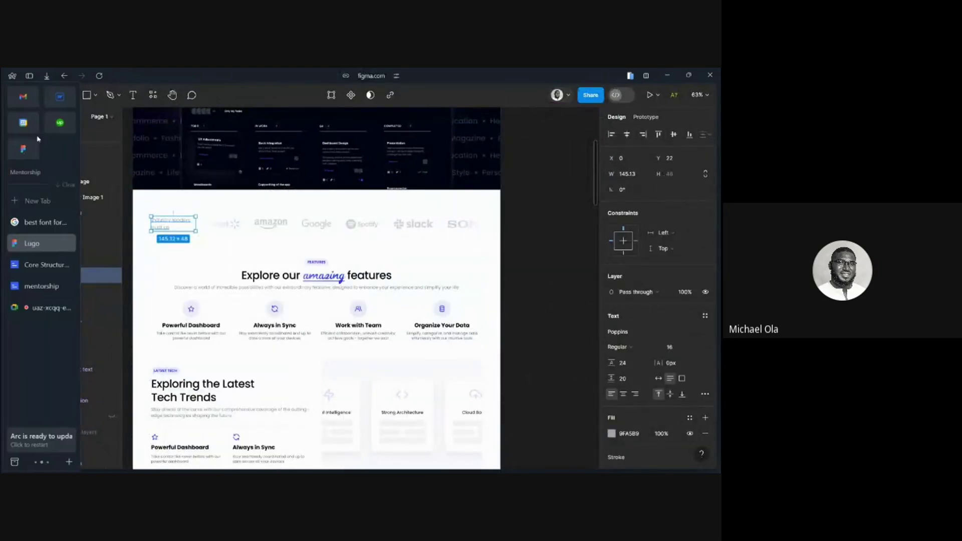
pyautogui.click(61, 98)
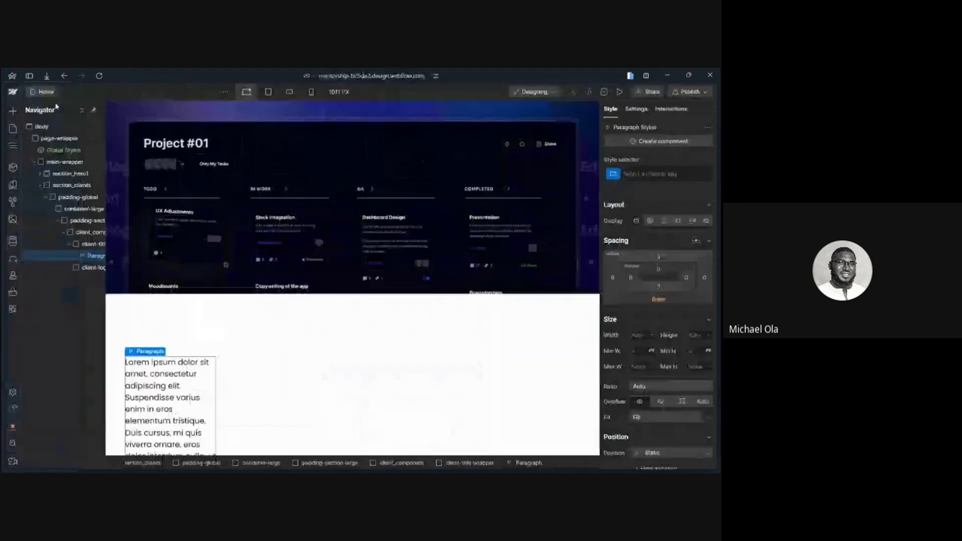
pyautogui.doubleClick(179, 412)
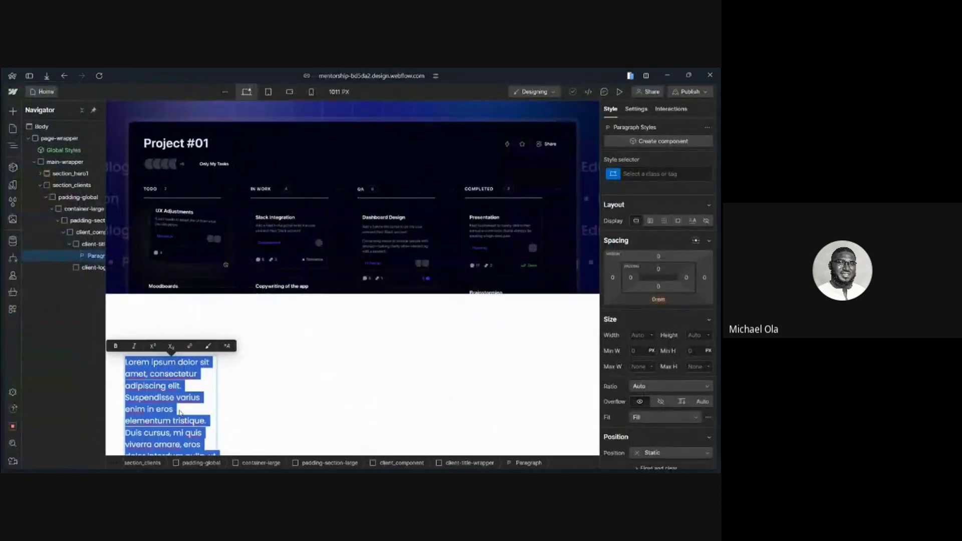
pyautogui.write('Industry leaders trust us')
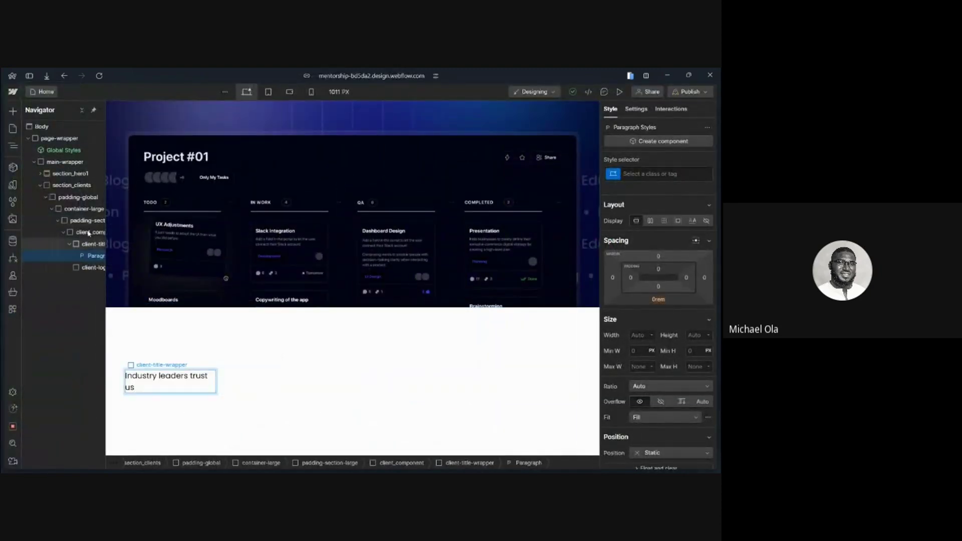
# Select client-logo-wrapper and go back to the Lugo design in Figma
pyautogui.click(280, 381)
pyautogui.moveTo(2, 117)
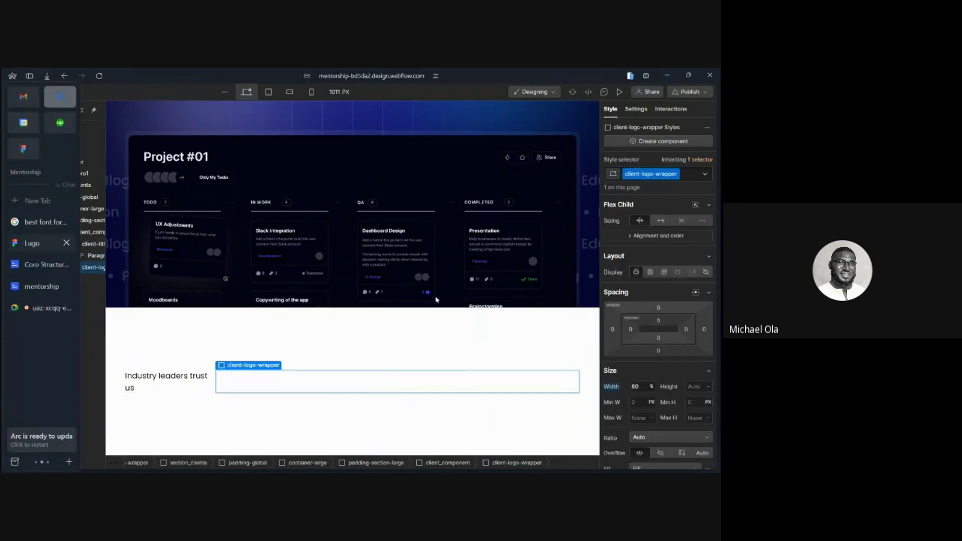
# Switch to the Lugo design in Figma and select the six brand logo layers from Walmart through Sony
pyautogui.click(35, 243)
pyautogui.click(317, 225)
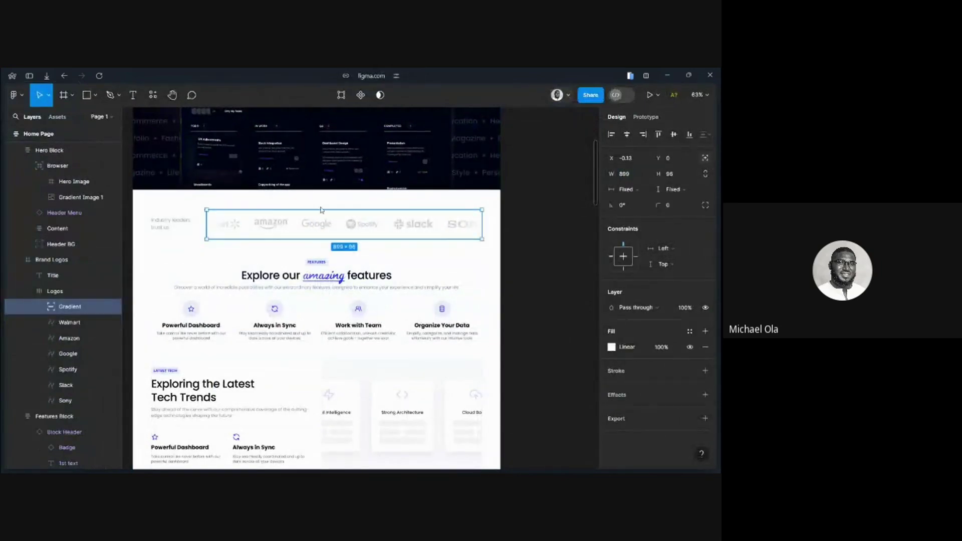
pyautogui.click(69, 322)
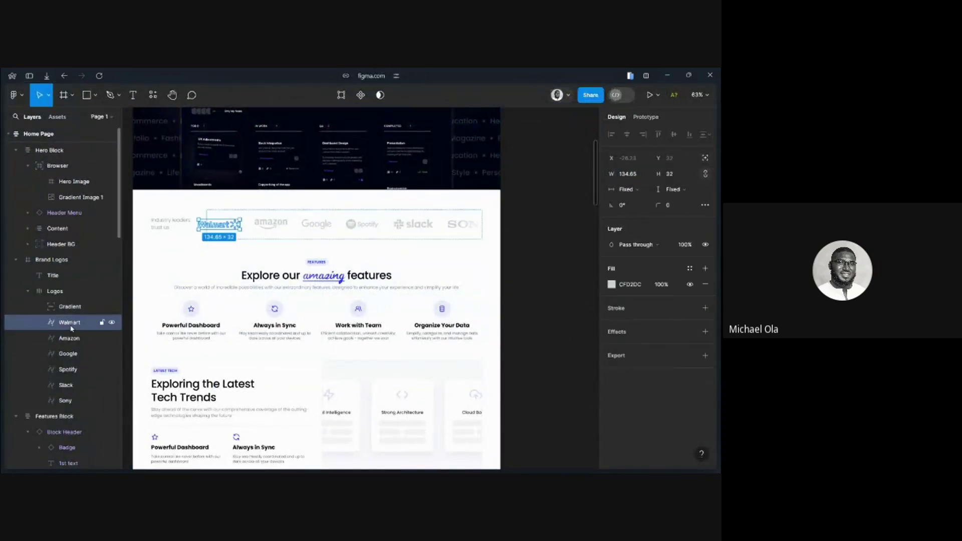
pyautogui.keyDown('shift'); pyautogui.click(66, 401); pyautogui.keyUp('shift')
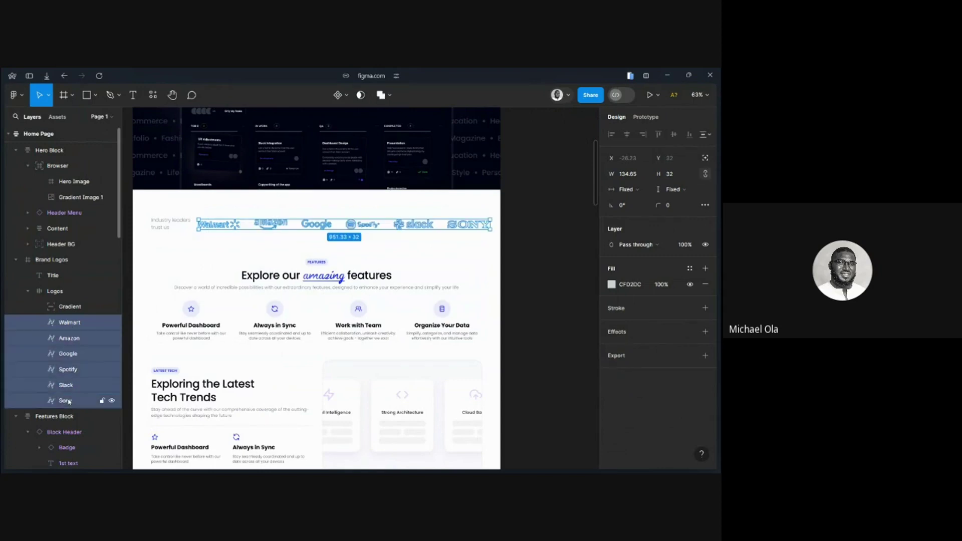
# Export the six selected logo layers as SVG and show the downloaded untitled.zip in File Explorer
pyautogui.click(705, 379)
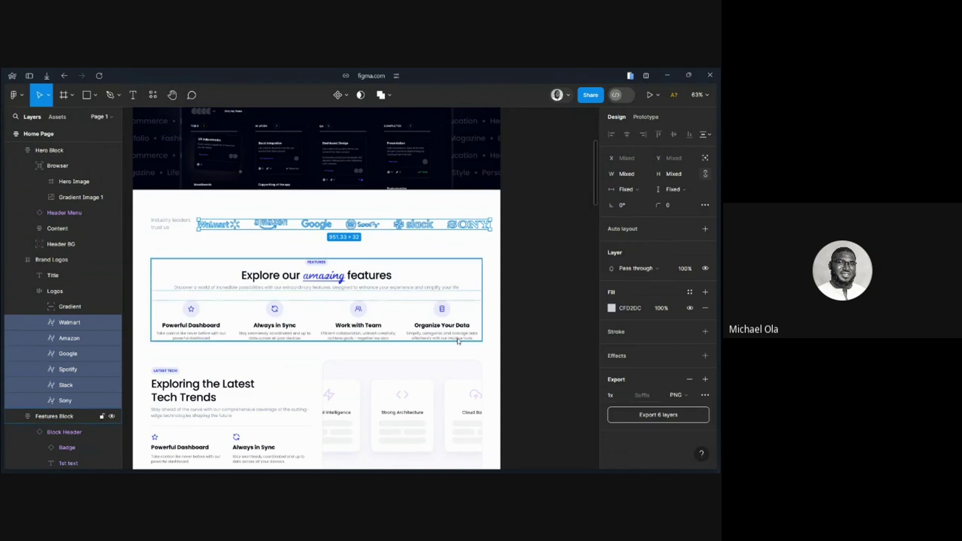
pyautogui.click(680, 395)
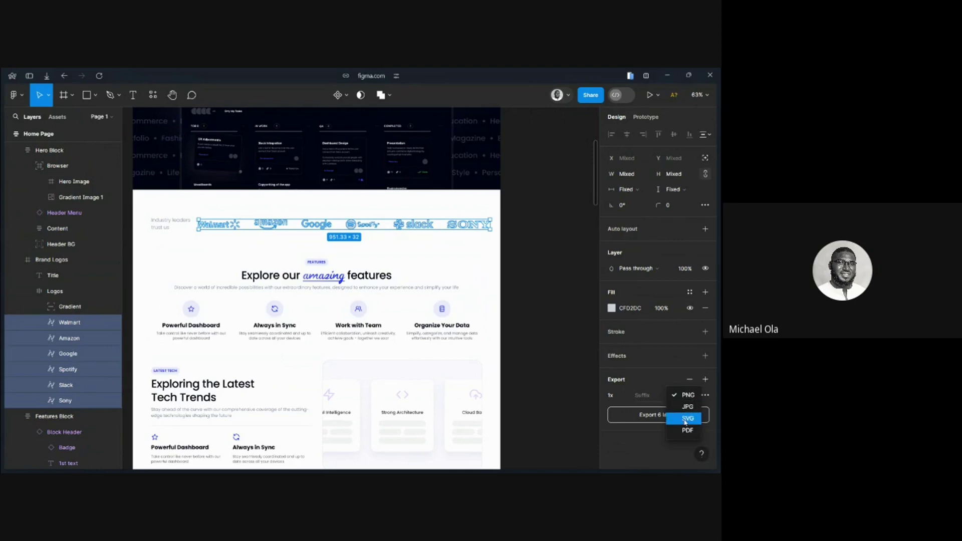
pyautogui.click(688, 419)
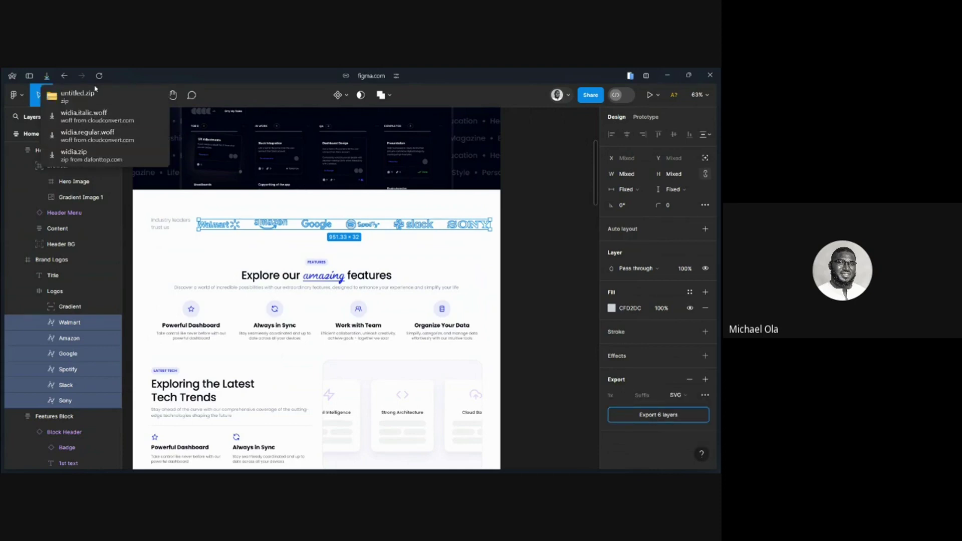
pyautogui.click(156, 95)
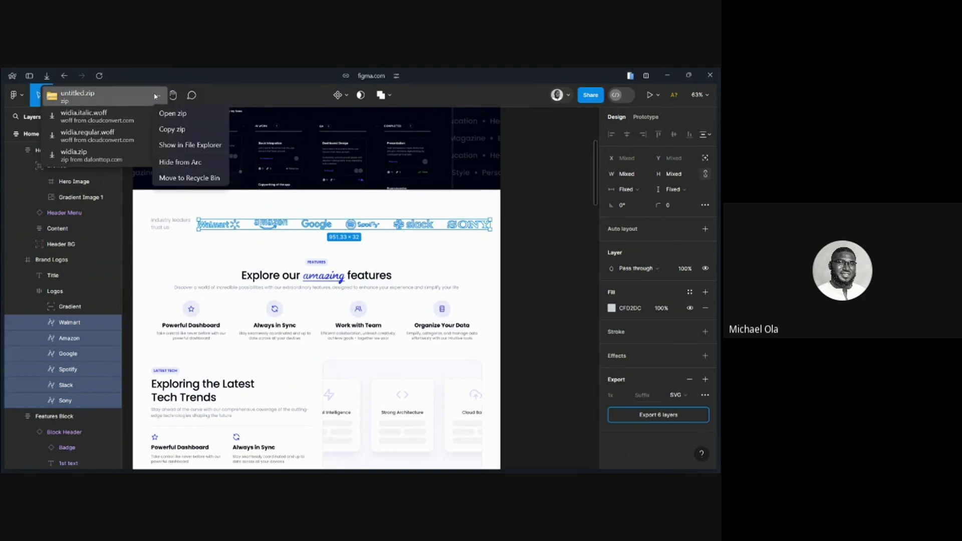
pyautogui.click(189, 145)
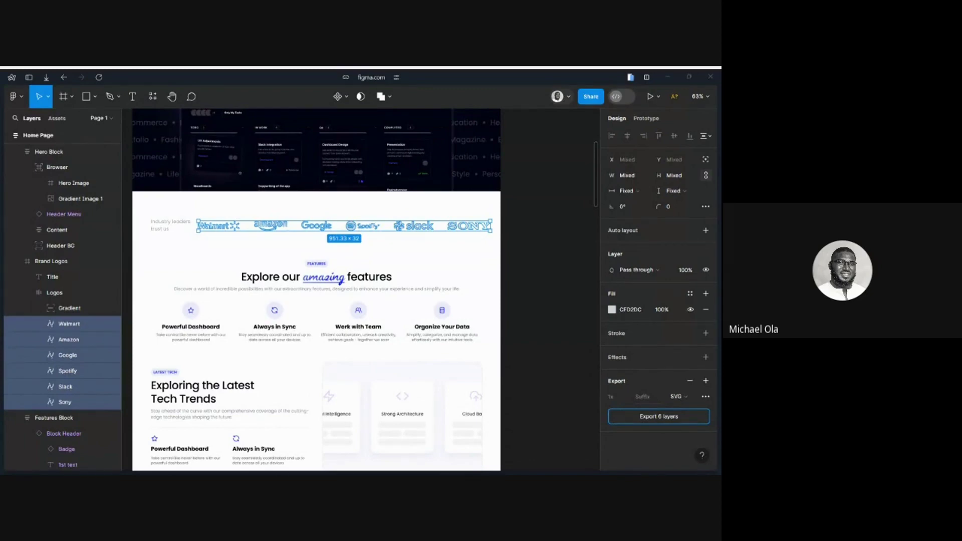
# Switch back to the Webflow project and upload all six logo SVGs from the Untitled folder in Downloads to the assets
pyautogui.moveTo(3, 145)
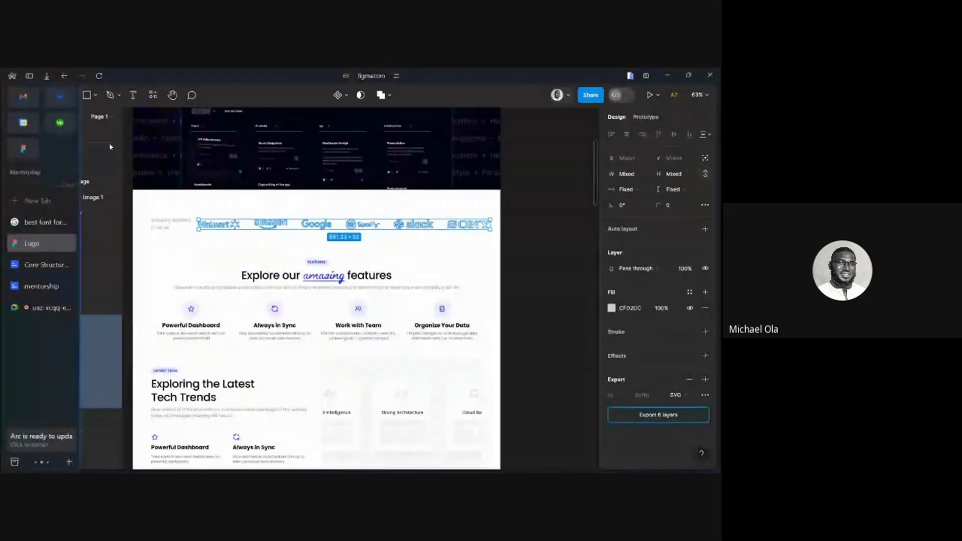
pyautogui.click(66, 101)
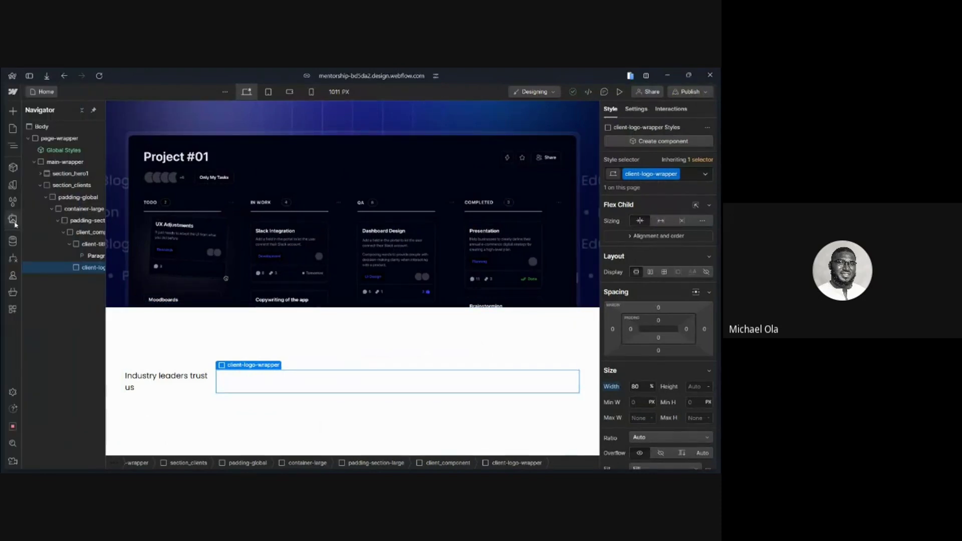
pyautogui.click(12, 219)
pyautogui.click(130, 126)
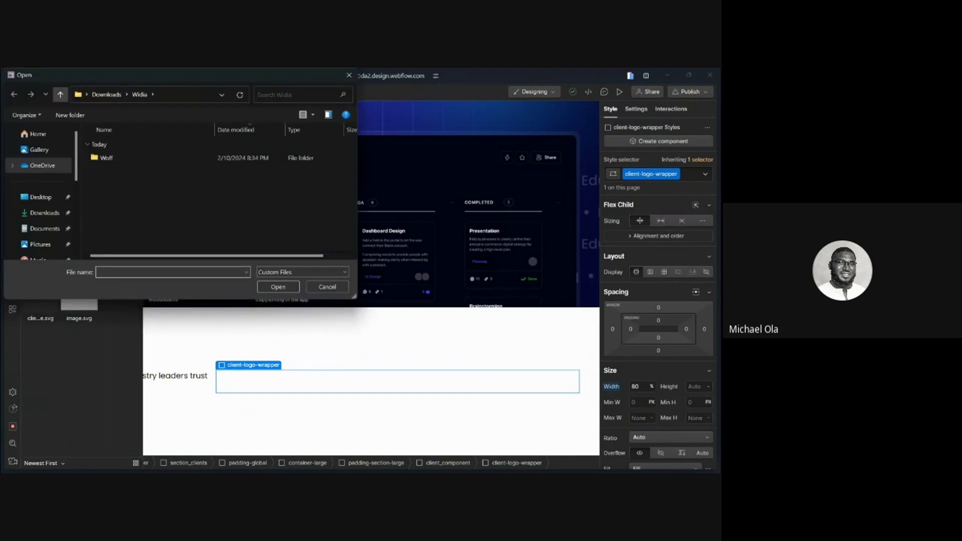
pyautogui.click(60, 95)
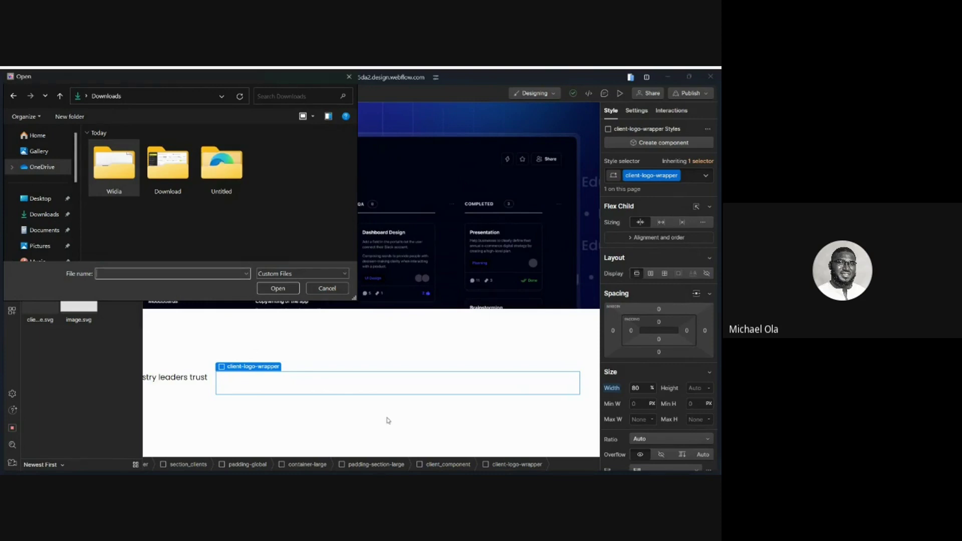
pyautogui.doubleClick(225, 165)
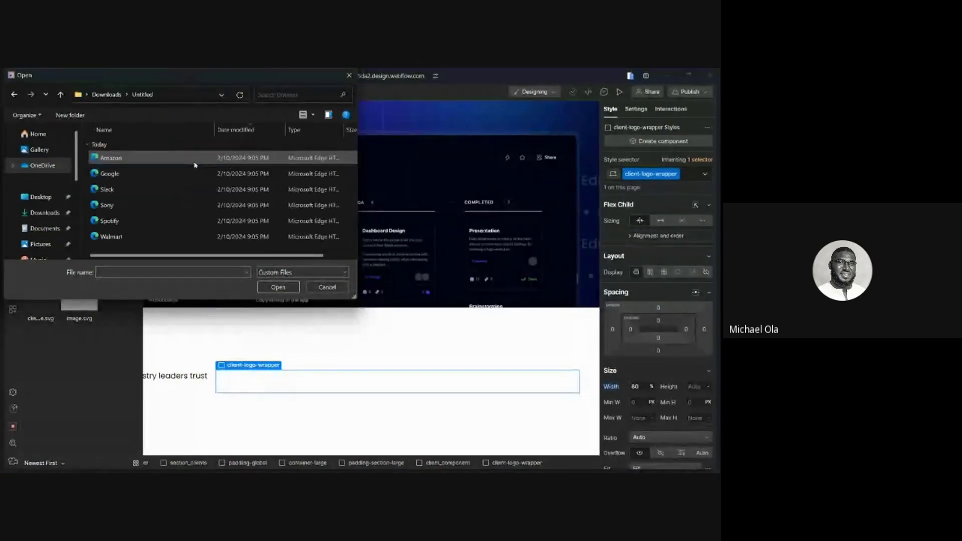
pyautogui.hotkey('ctrl', 'a')
pyautogui.click(273, 287)
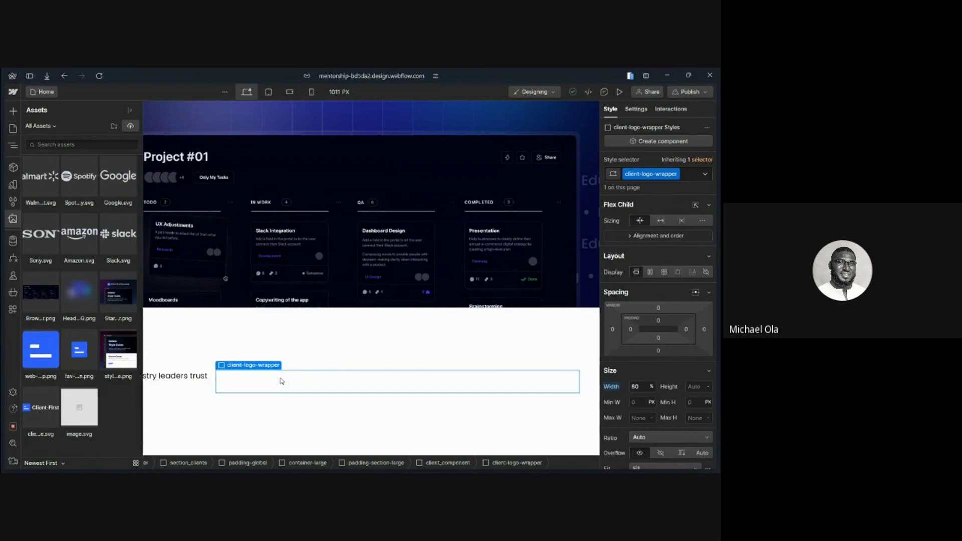
pyautogui.press('z')
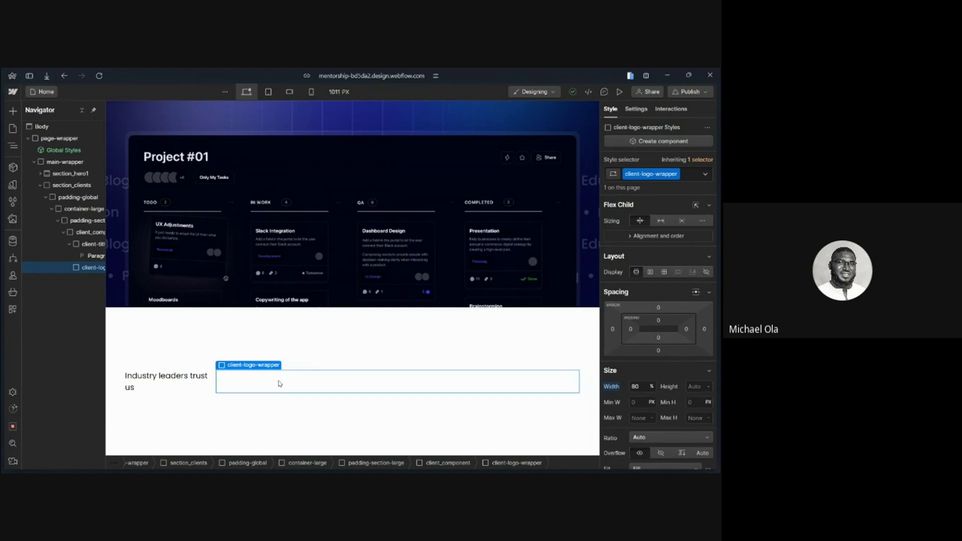
# Add a div block inside client-logo-wrapper and give it the new class client-logo-list
pyautogui.moveTo(246, 367)
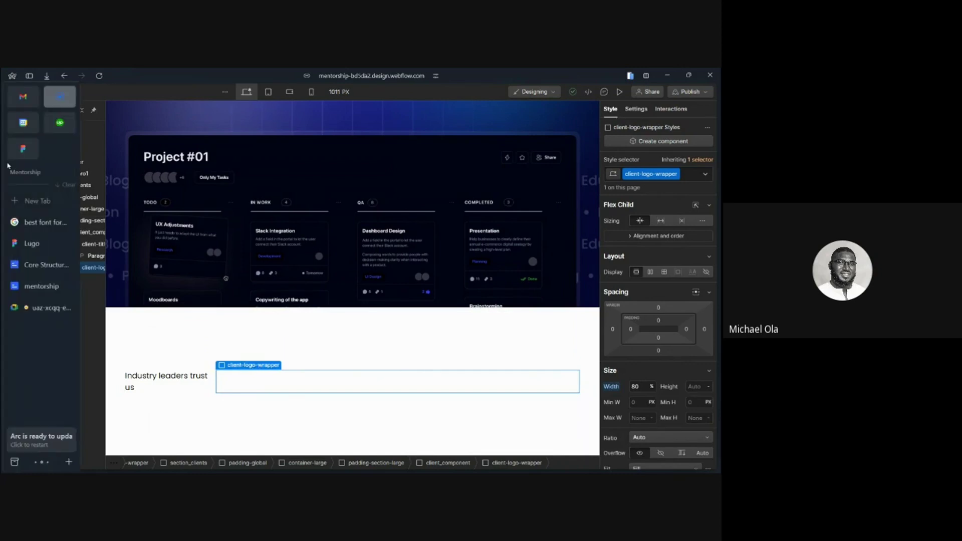
pyautogui.click(13, 112)
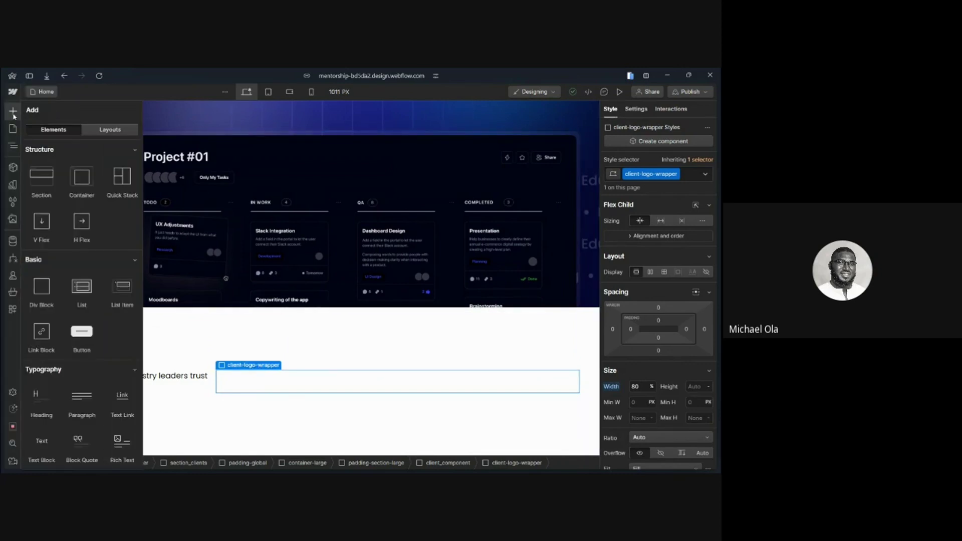
pyautogui.click(41, 285)
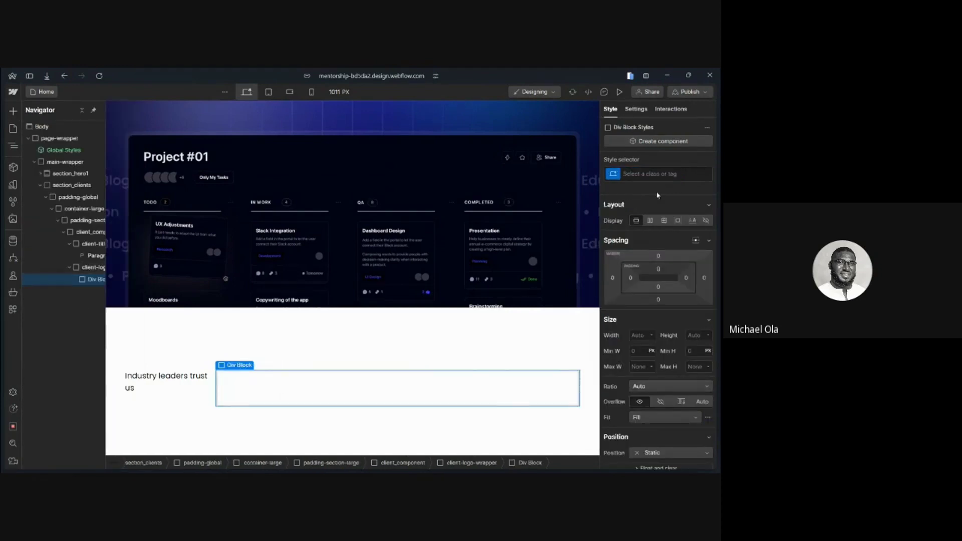
pyautogui.click(649, 177)
pyautogui.write('clien')
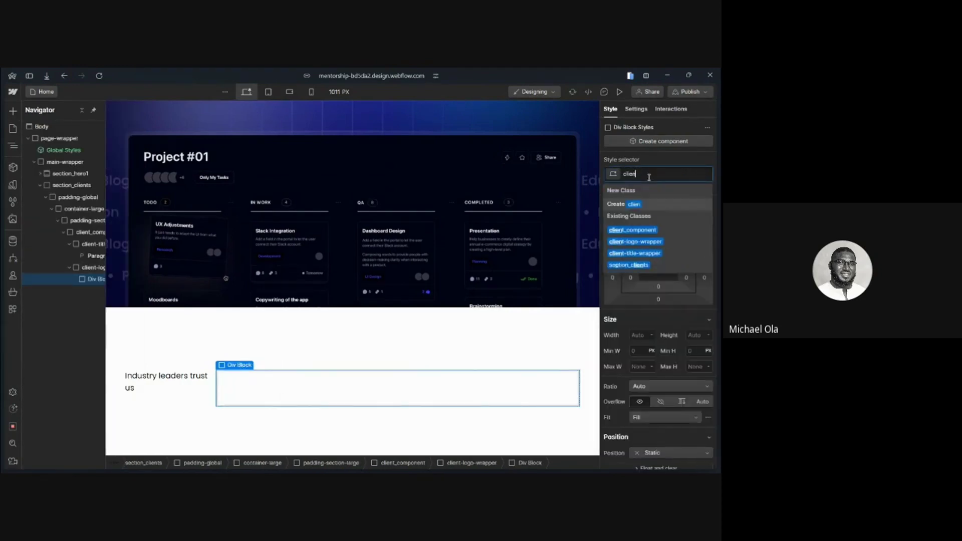
pyautogui.write('t-logo-list')
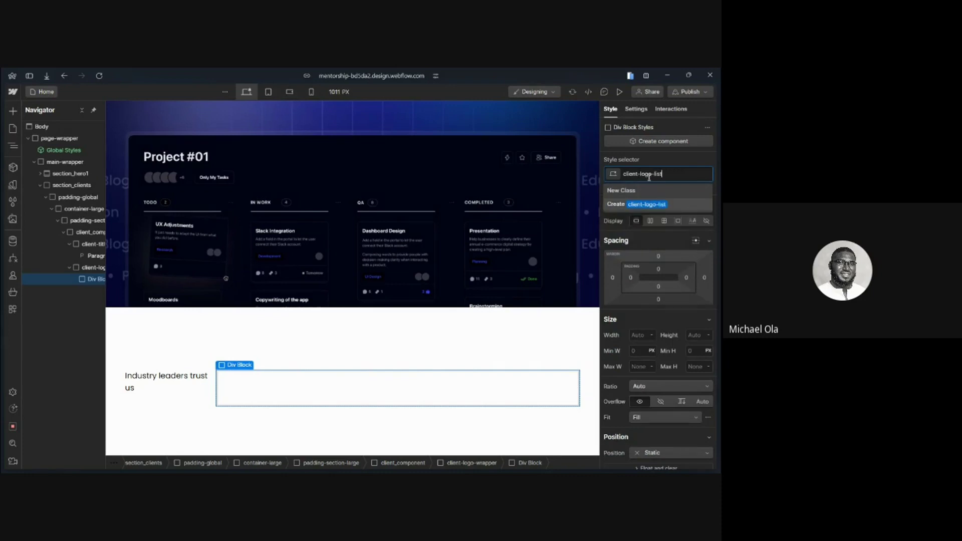
pyautogui.press('Return')
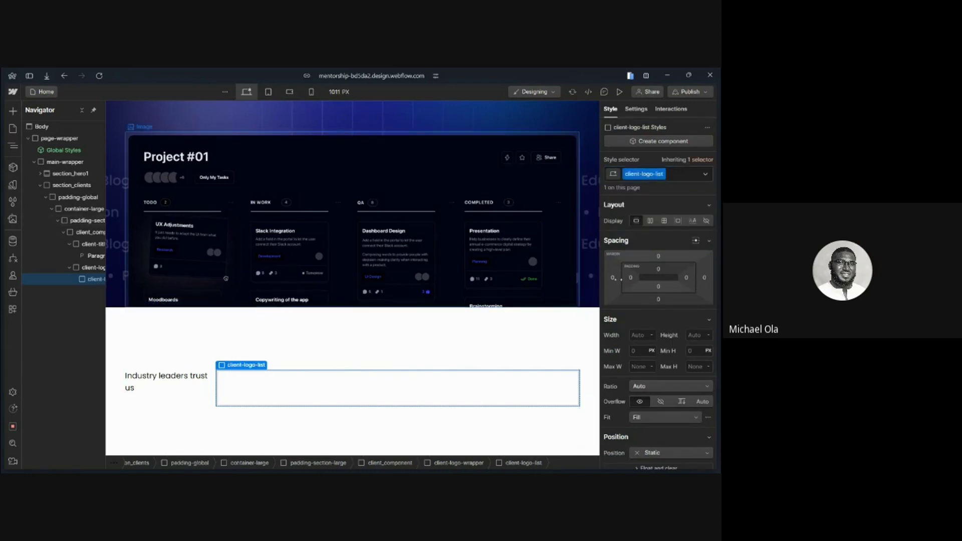
# Try a horizontal flex layout on the client-logo-list block
pyautogui.click(664, 220)
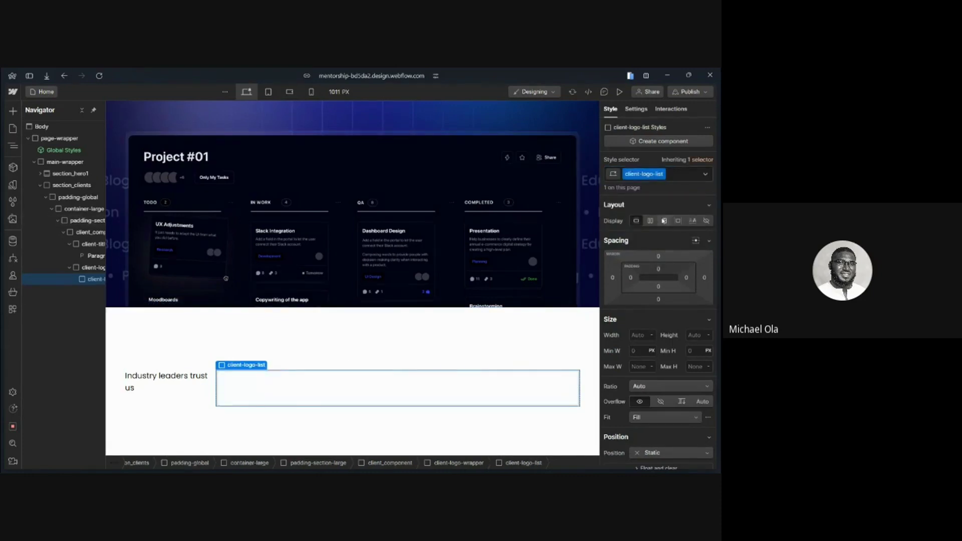
pyautogui.click(654, 222)
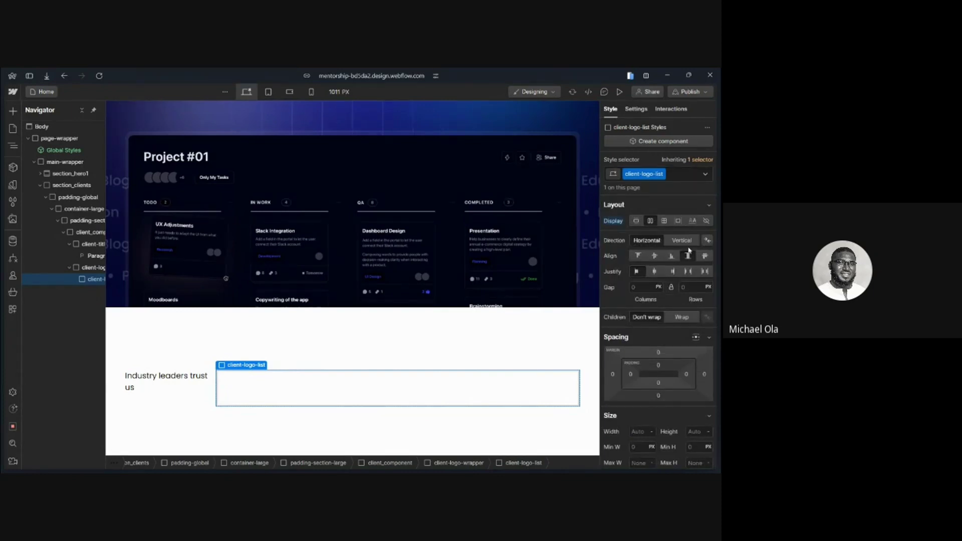
pyautogui.moveTo(9, 115)
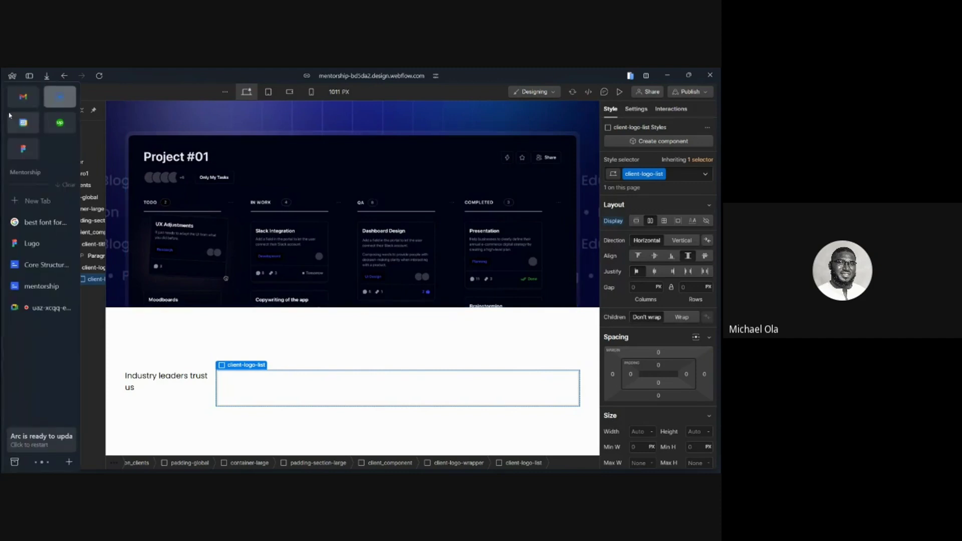
pyautogui.click(13, 110)
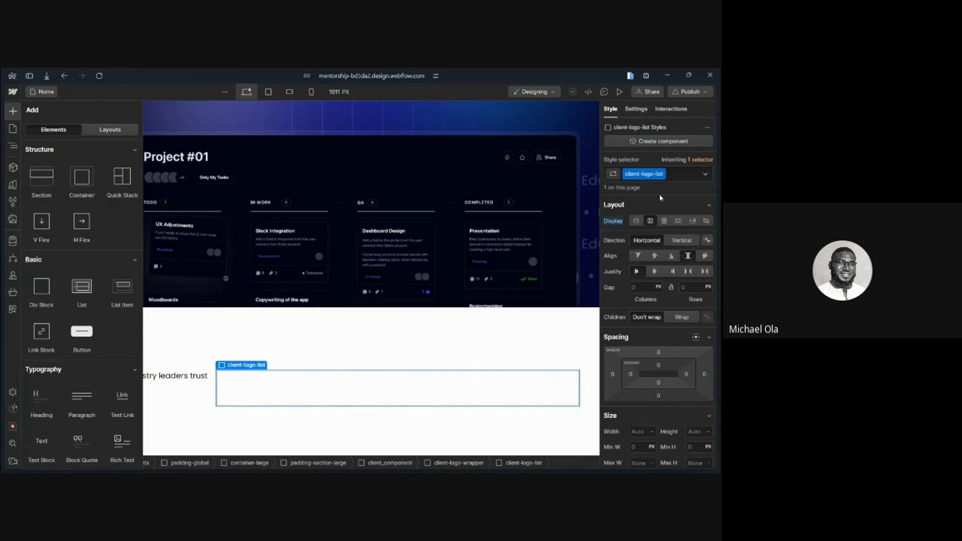
# Set the display of the client-logo-list block to grid
pyautogui.click(664, 221)
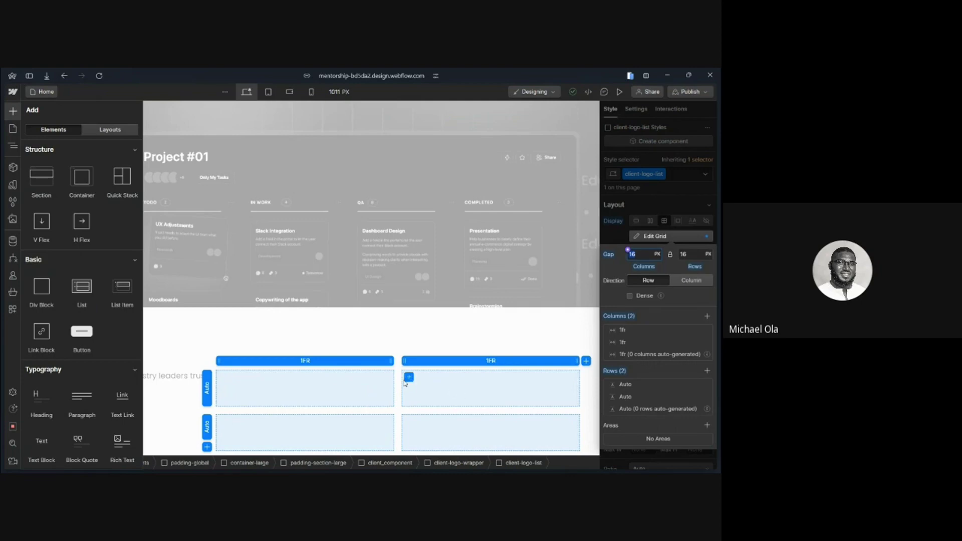
pyautogui.scroll(-1, 539, 367)
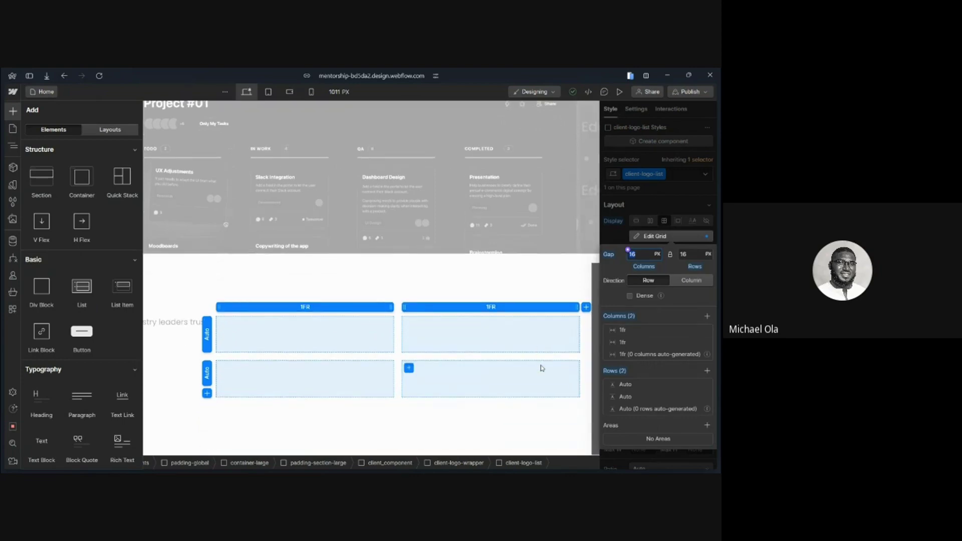
pyautogui.click(664, 224)
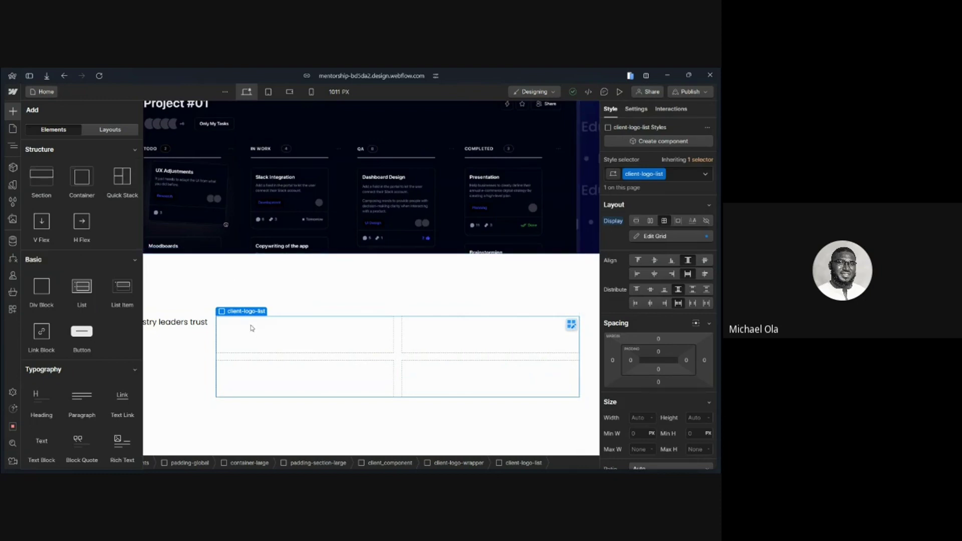
# Add a Quick Stack and place it inside client-logo-wrapper, directly above the client-logo-list block
pyautogui.click(243, 302)
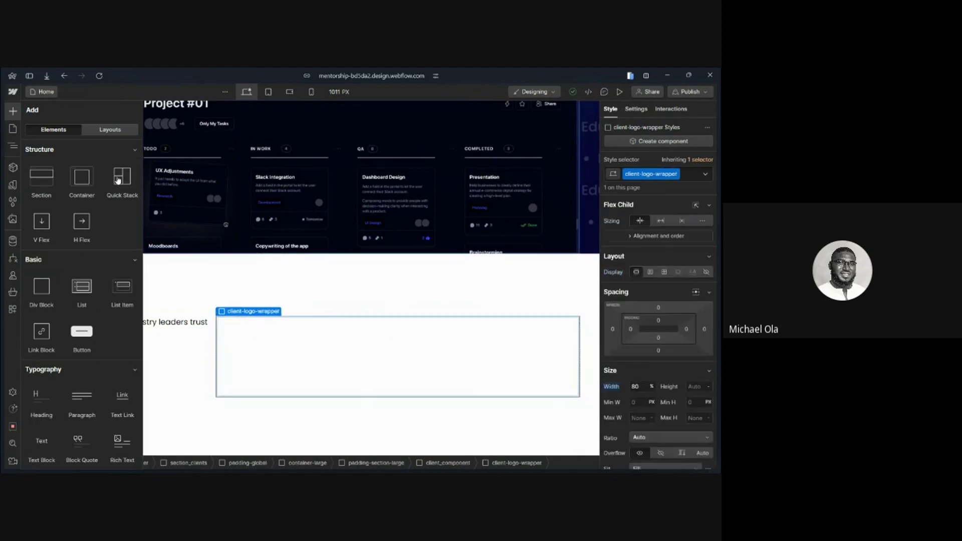
pyautogui.moveTo(119, 179); pyautogui.dragTo(265, 299)
pyautogui.moveTo(268, 311); pyautogui.dragTo(269, 318)
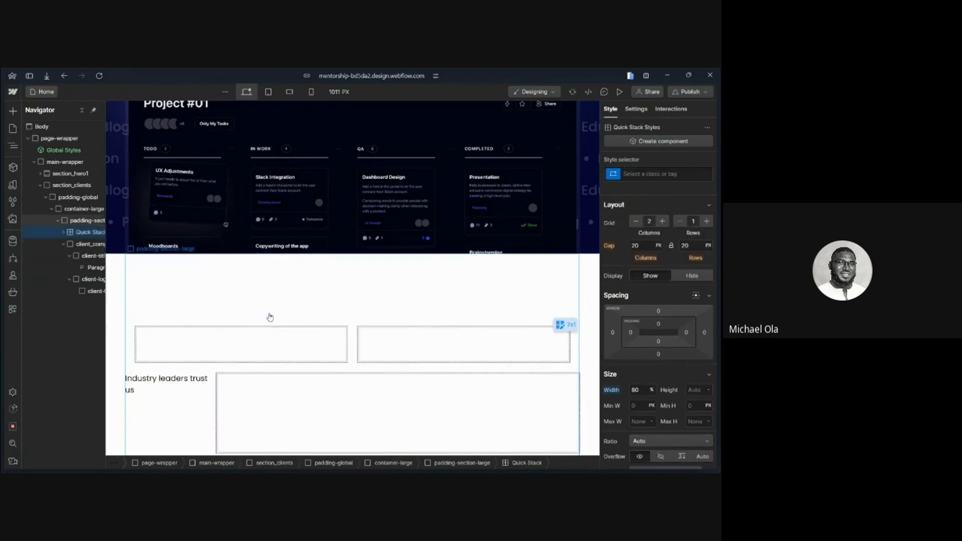
pyautogui.scroll(-1, 320, 344)
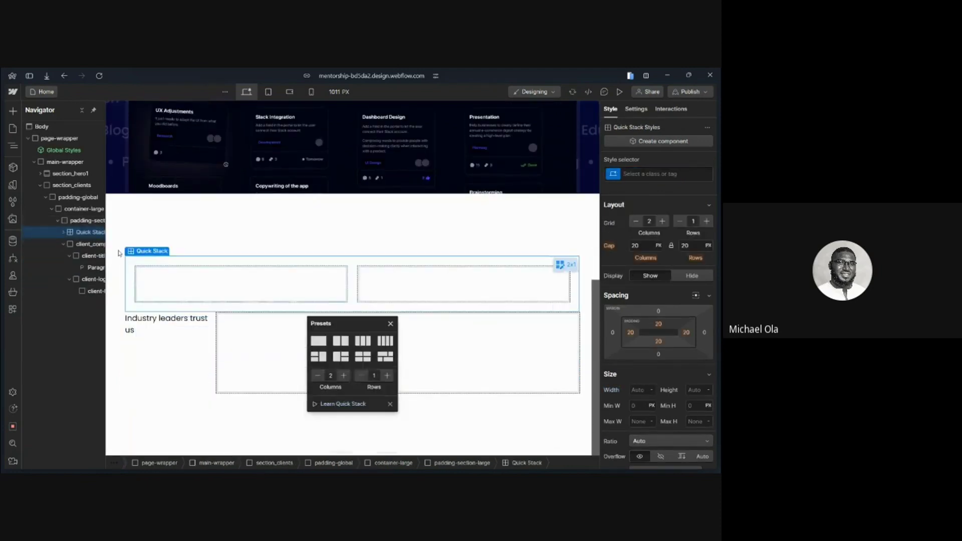
pyautogui.moveTo(83, 237); pyautogui.dragTo(89, 284)
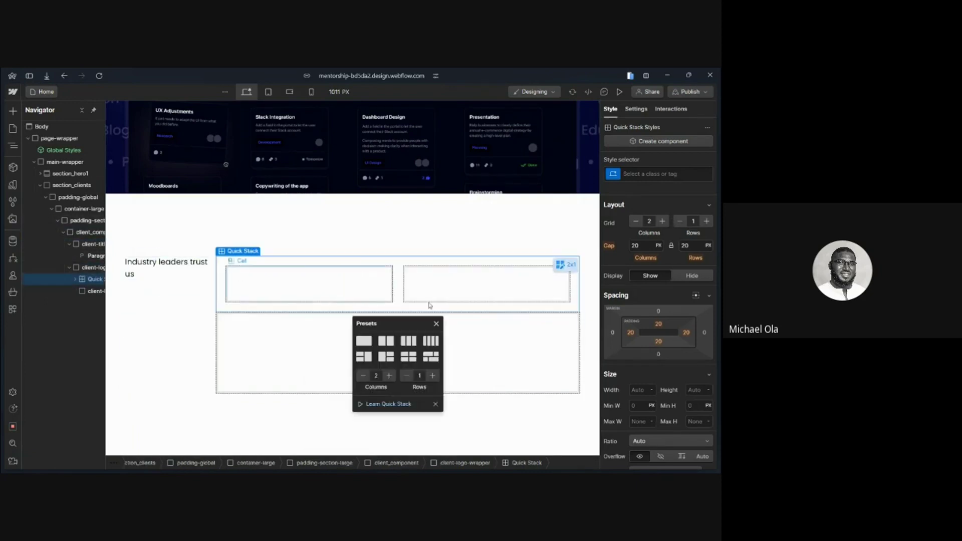
# Inspect the Quick Stack's first cell and open the grid of the client-logo-list block for editing
pyautogui.click(295, 286)
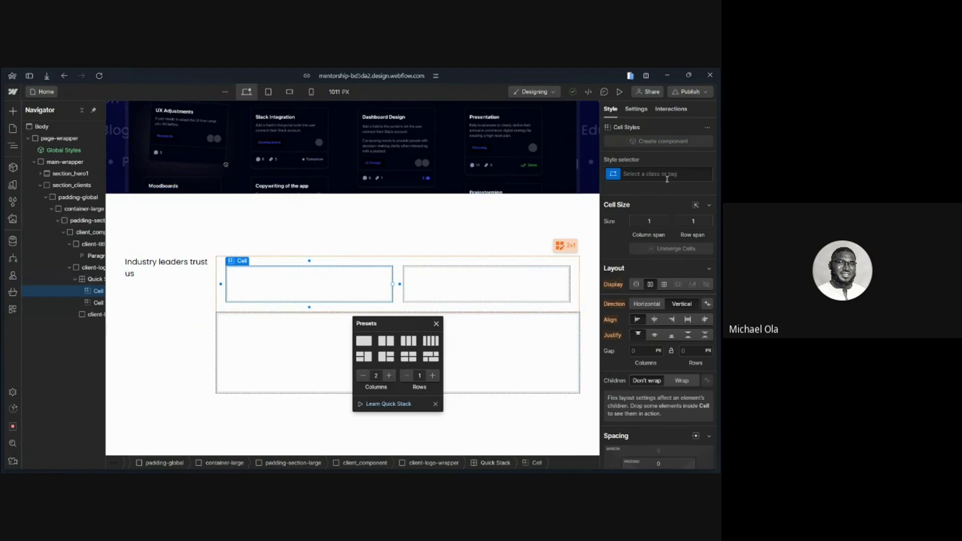
pyautogui.click(479, 317)
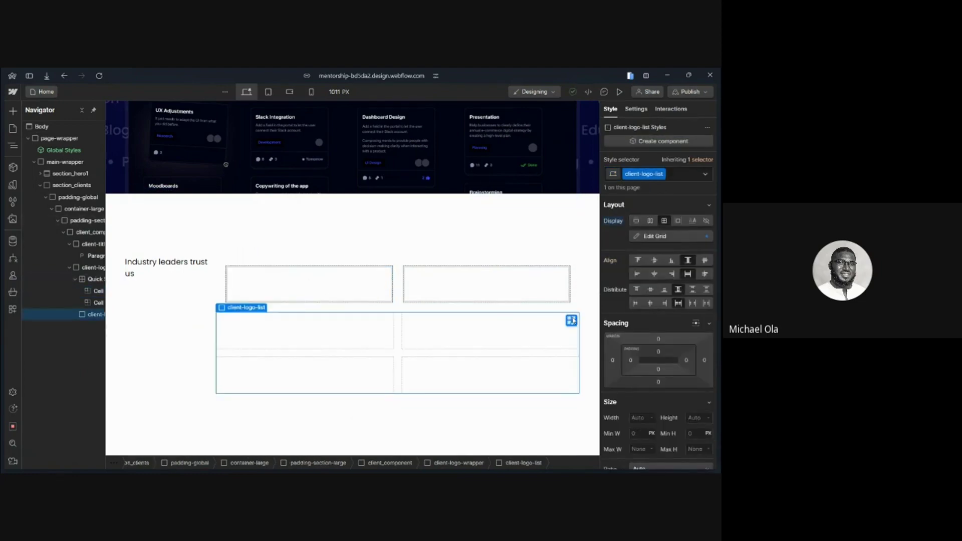
pyautogui.click(572, 321)
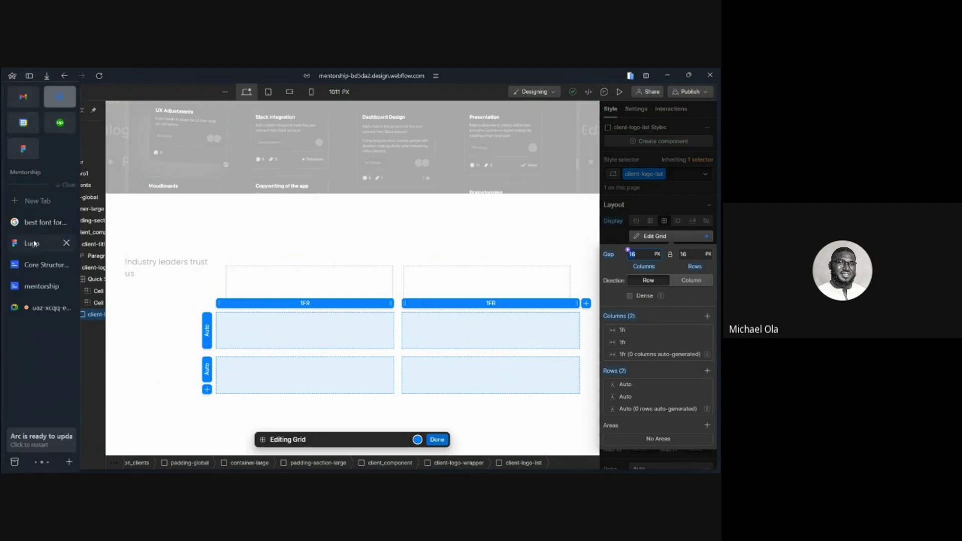
# Check the brand logo row in the Figma design, and set the client-logo-list grid in Webflow to six columns and one row
pyautogui.hotkey('ctrl', 'Tab')
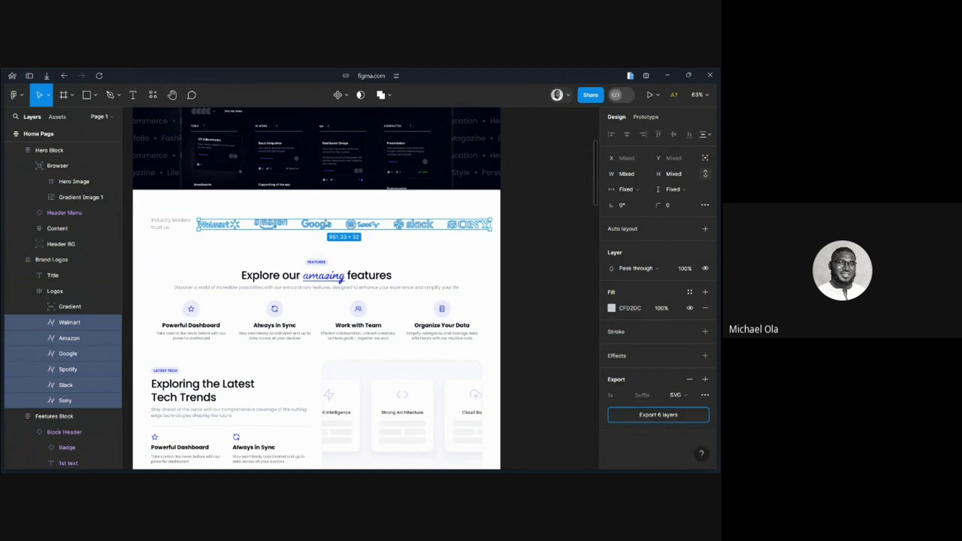
pyautogui.moveTo(3, 216)
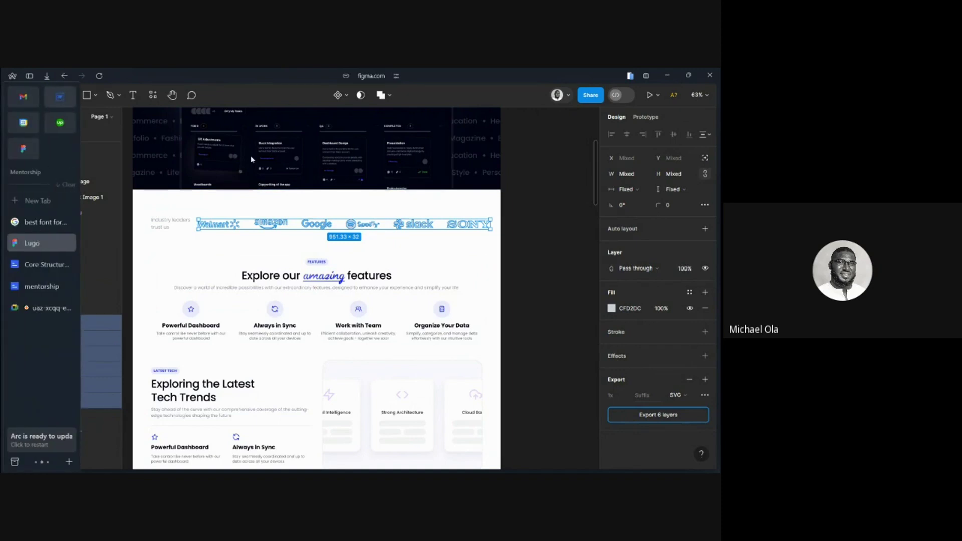
pyautogui.press('f')
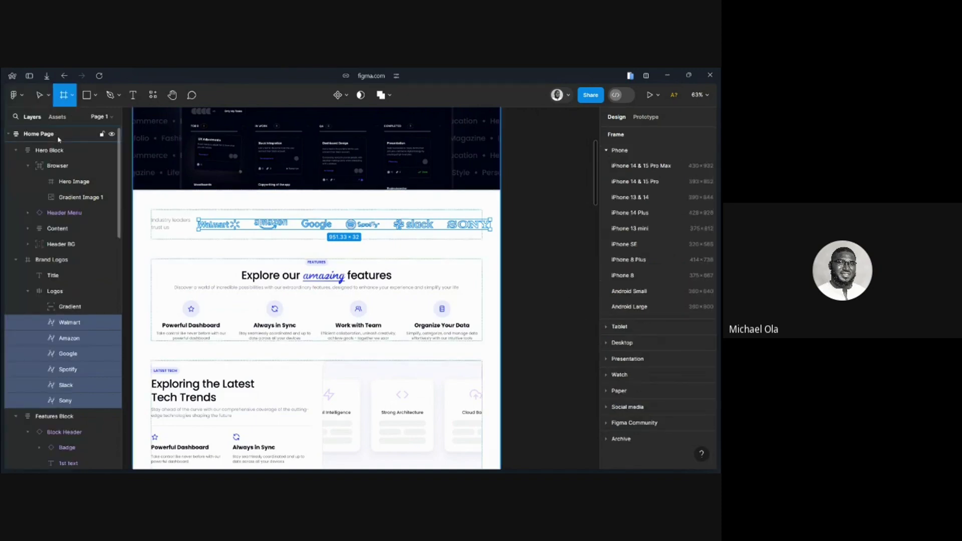
pyautogui.moveTo(1, 184)
pyautogui.click(56, 105)
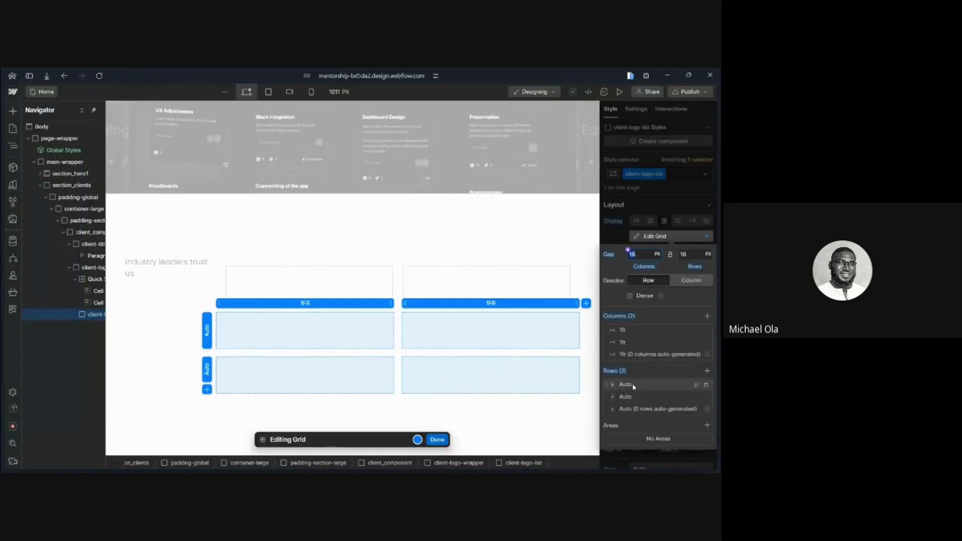
pyautogui.click(707, 385)
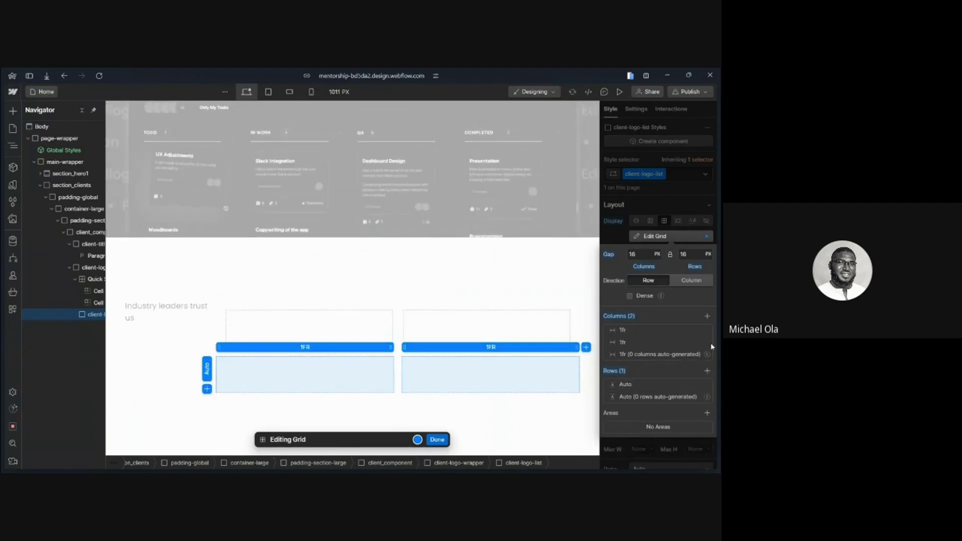
pyautogui.click(708, 317)
pyautogui.click(708, 316)
pyautogui.click(708, 317)
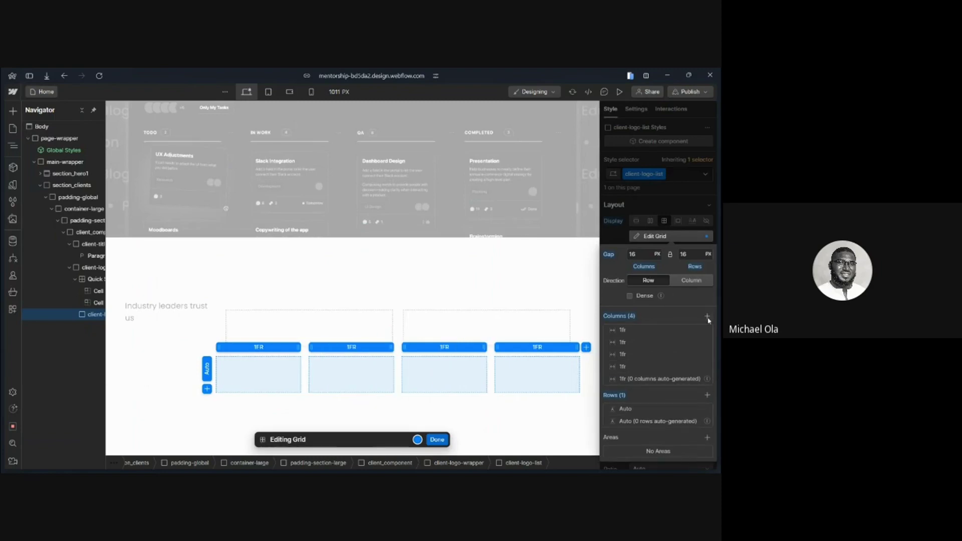
pyautogui.click(708, 317)
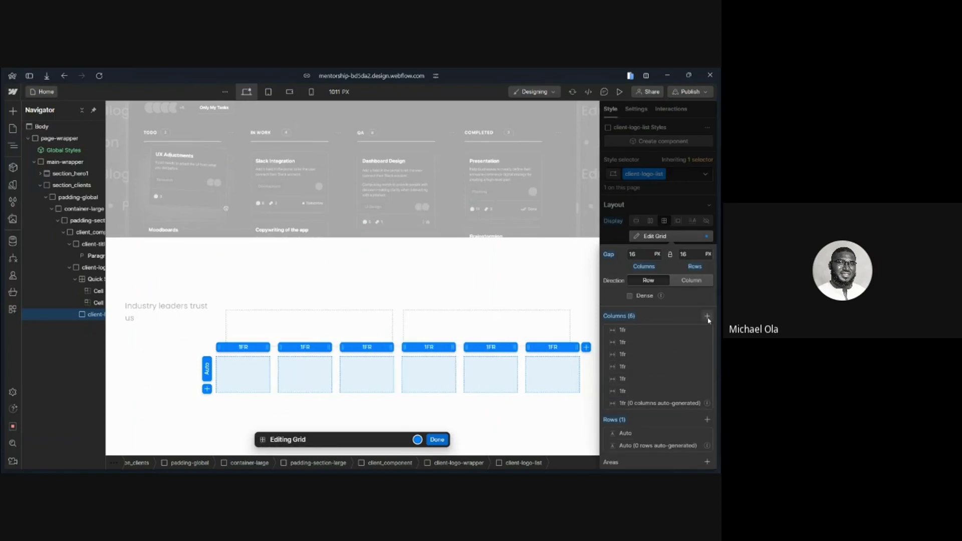
pyautogui.click(437, 440)
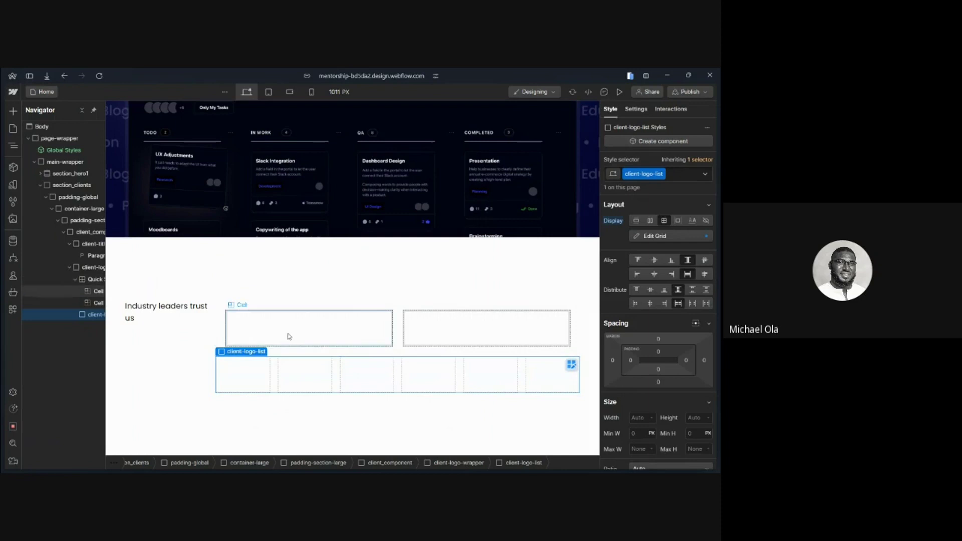
# Set the Quick Stack above the client-logo-list block to seven columns
pyautogui.click(397, 328)
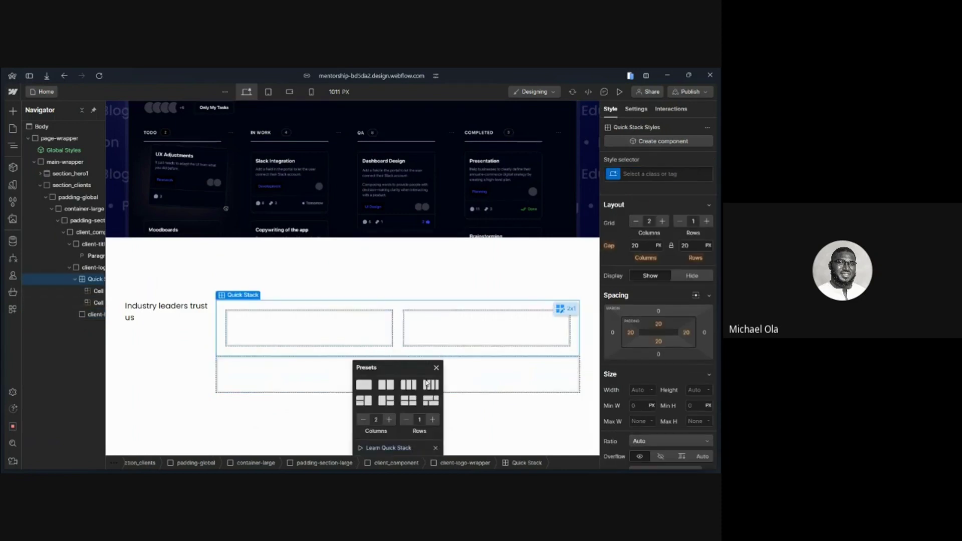
pyautogui.click(393, 421)
pyautogui.click(393, 422)
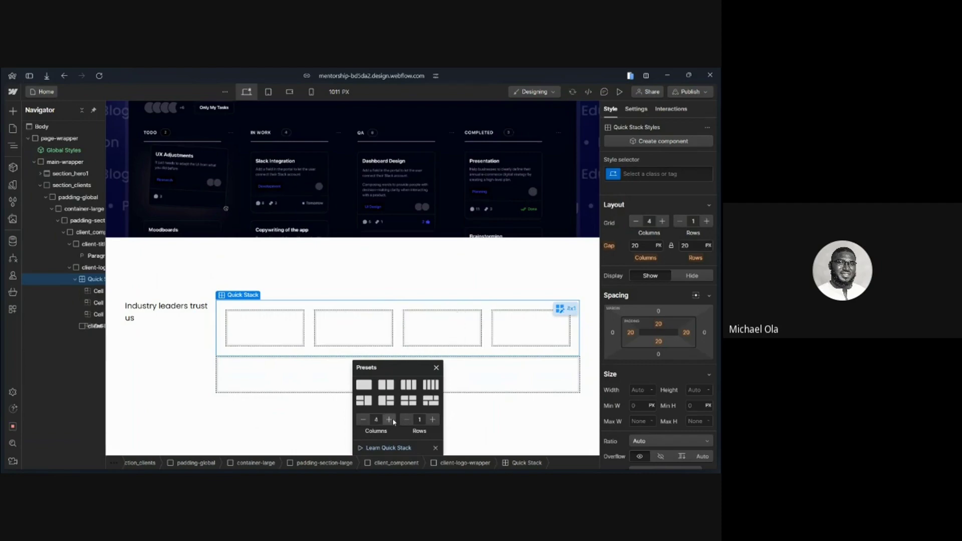
pyautogui.click(393, 421)
pyautogui.click(393, 421)
pyautogui.click(393, 421)
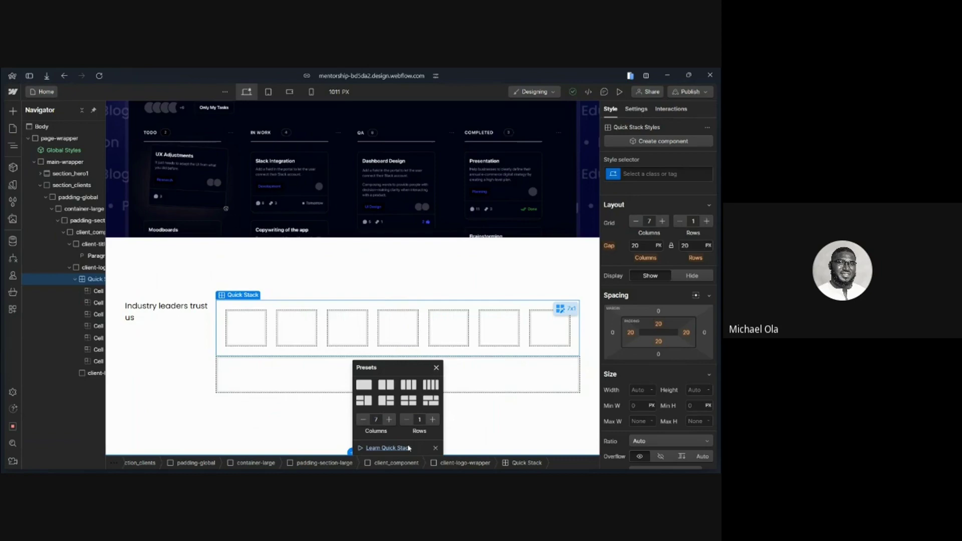
pyautogui.click(436, 369)
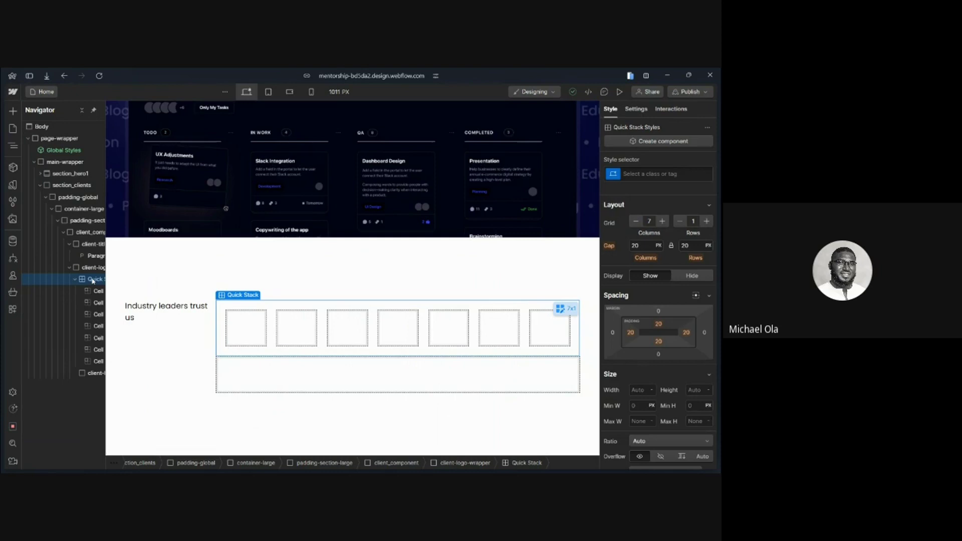
# Review the grid of the client-logo-list block, and delete the Quick Stack above it
pyautogui.click(93, 373)
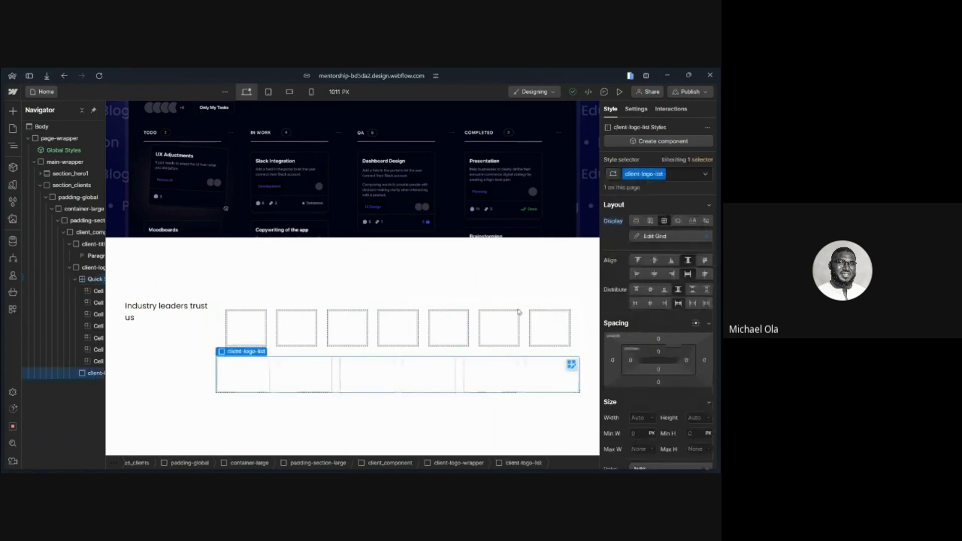
pyautogui.click(569, 365)
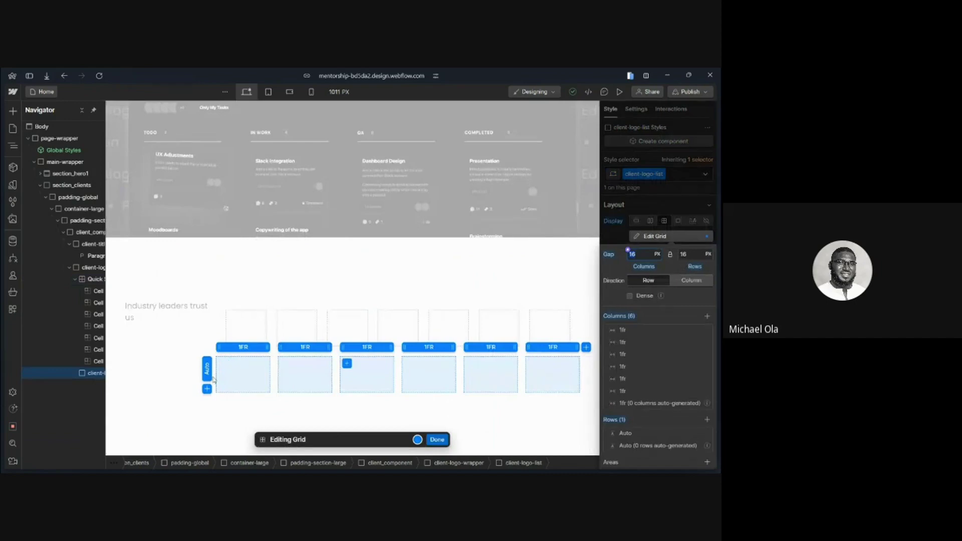
pyautogui.click(351, 369)
pyautogui.click(437, 439)
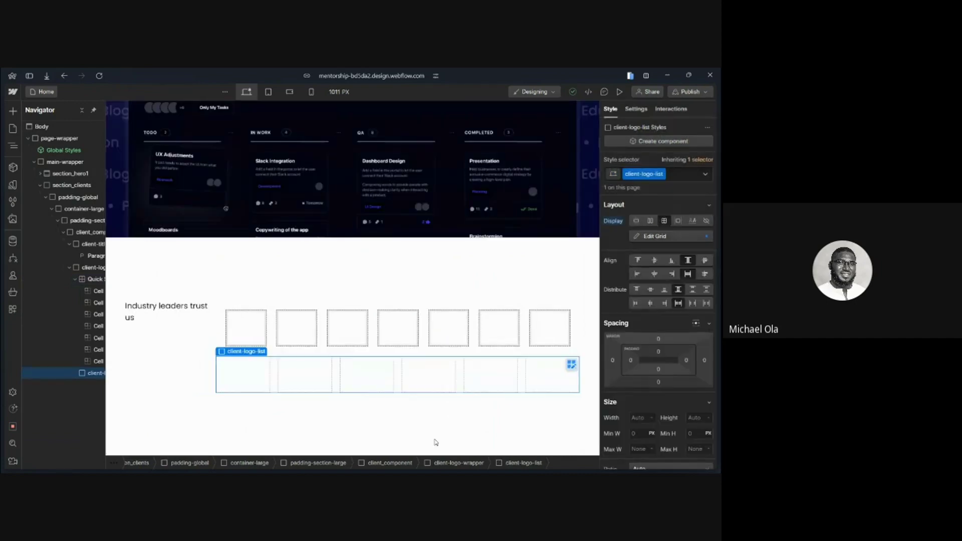
pyautogui.click(271, 329)
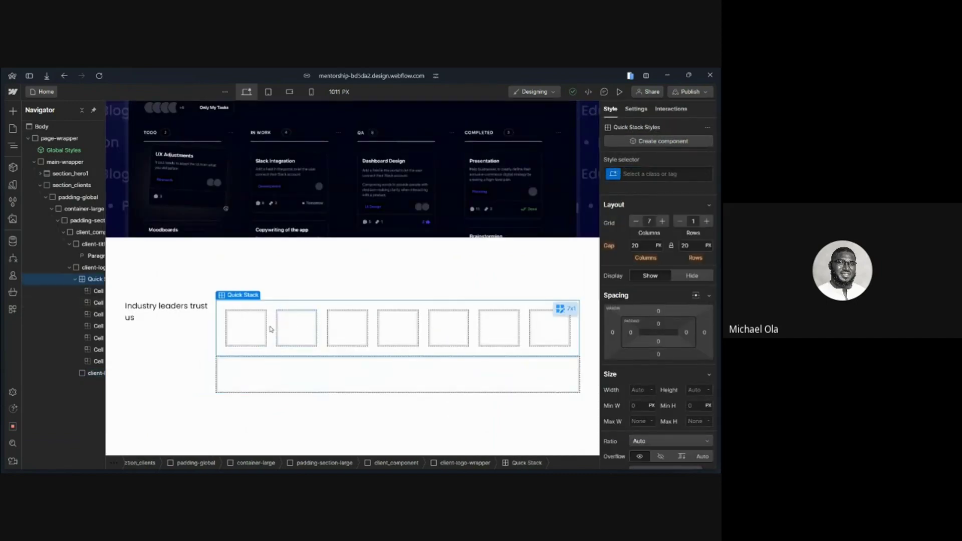
pyautogui.press('Delete')
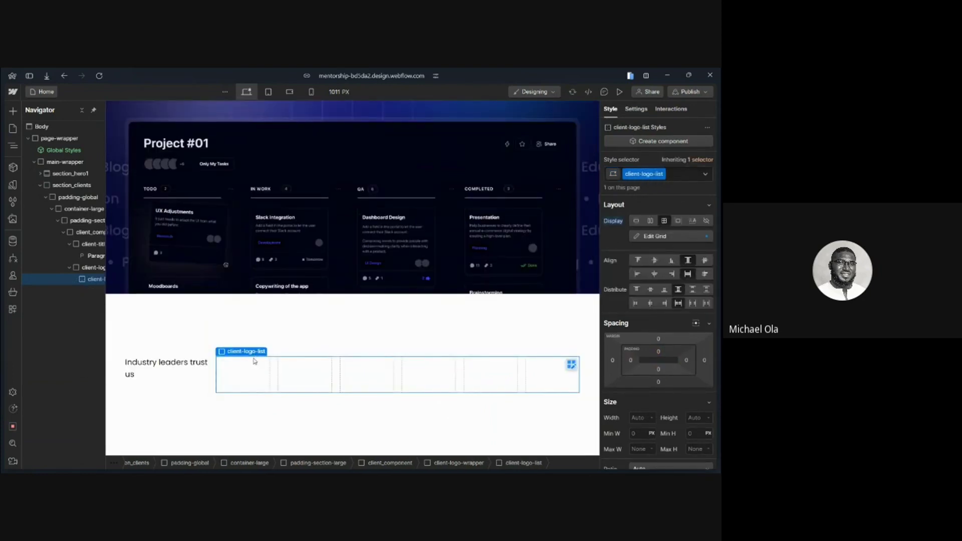
# Add an Image element to the client-logo-list grid and use Walmart.svg from the assets as its source
pyautogui.hotkey('ctrl', 'k')
pyautogui.write('imag')
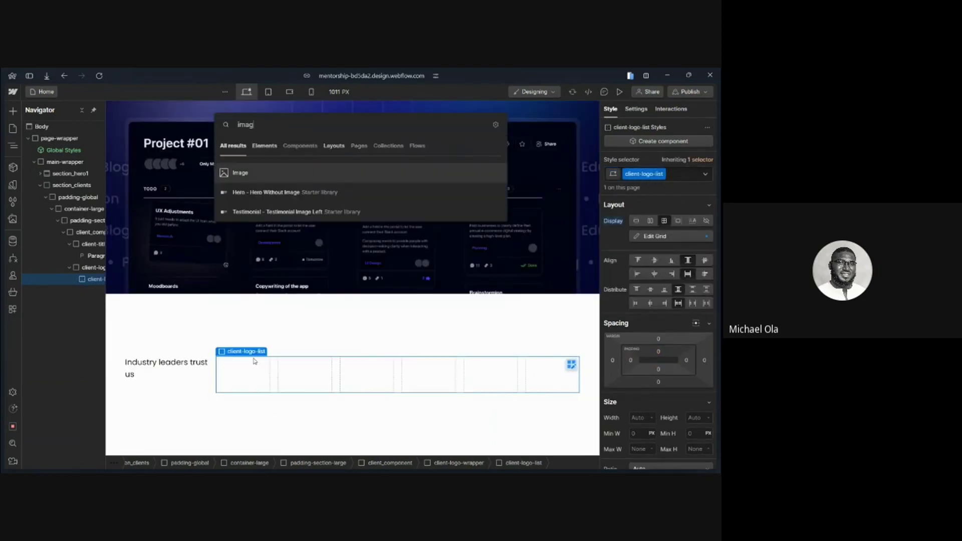
pyautogui.click(272, 173)
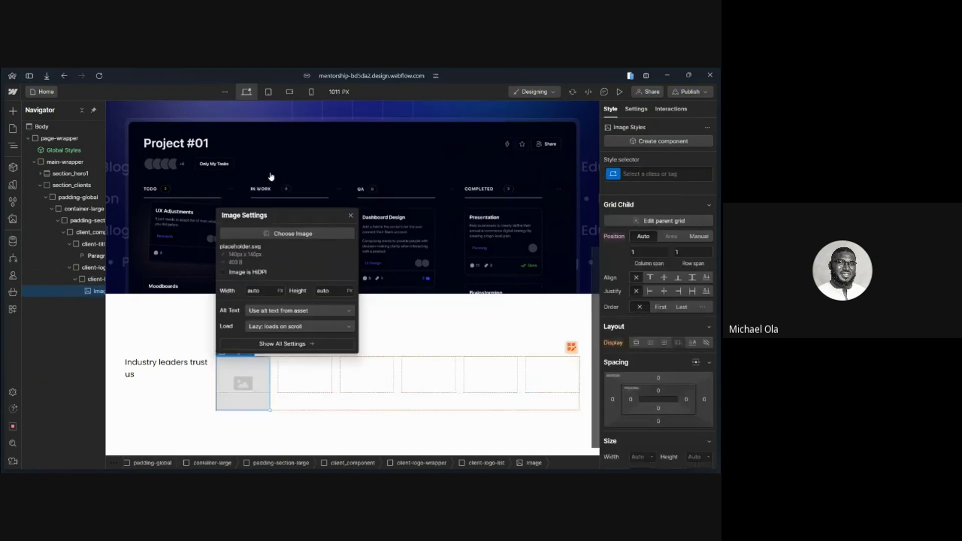
pyautogui.click(277, 234)
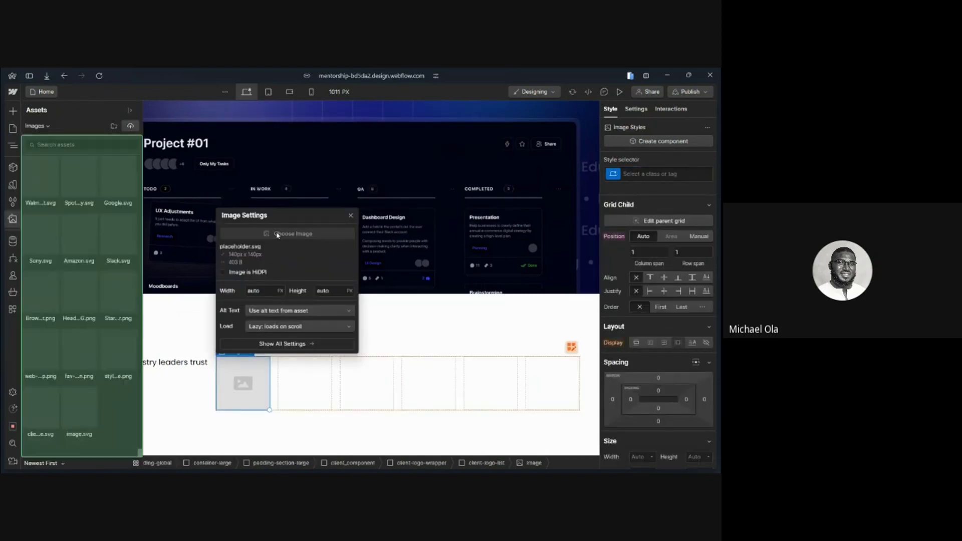
pyautogui.click(37, 181)
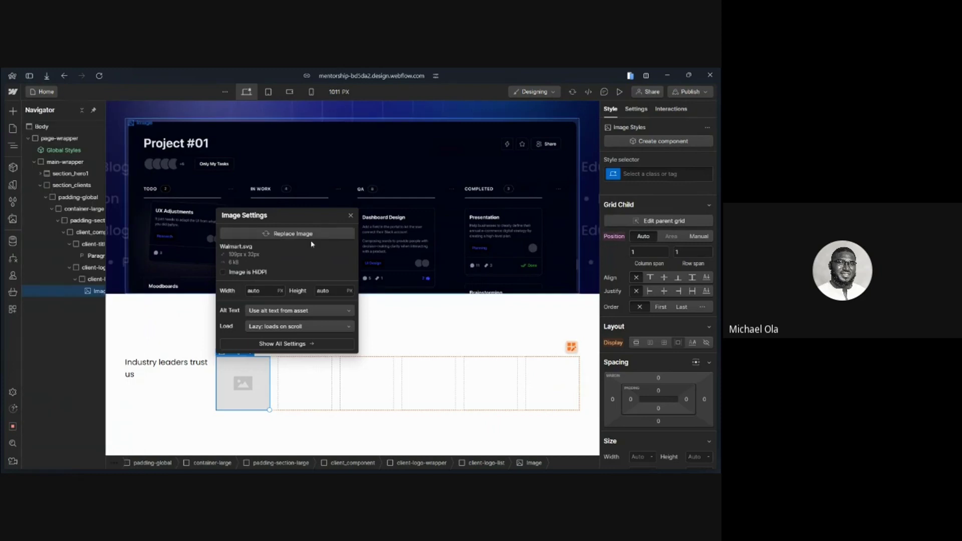
pyautogui.click(353, 229)
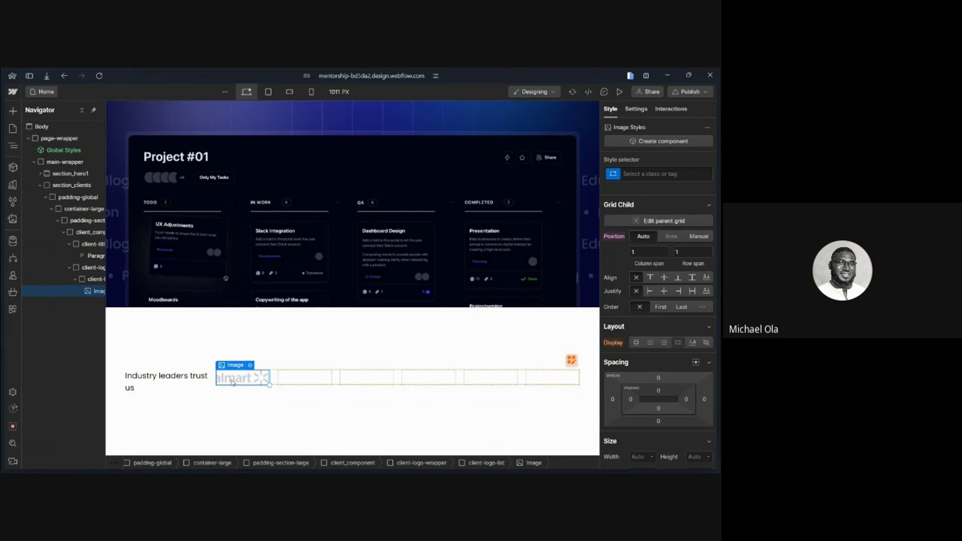
# Switch to Figma and copy the six logos from Walmart to Sony into a new frame on the empty canvas outside Home Page
pyautogui.moveTo(6, 208)
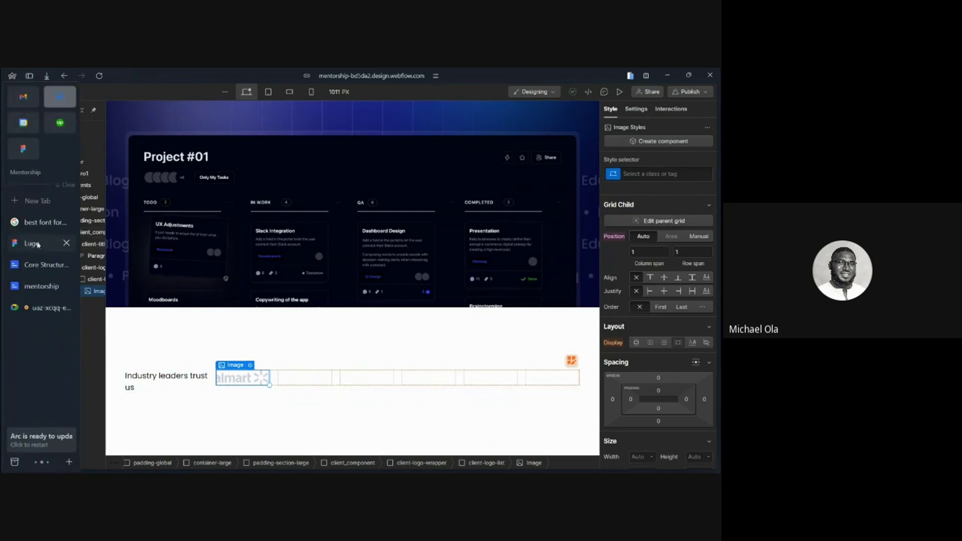
pyautogui.hotkey('ctrl', 'Tab')
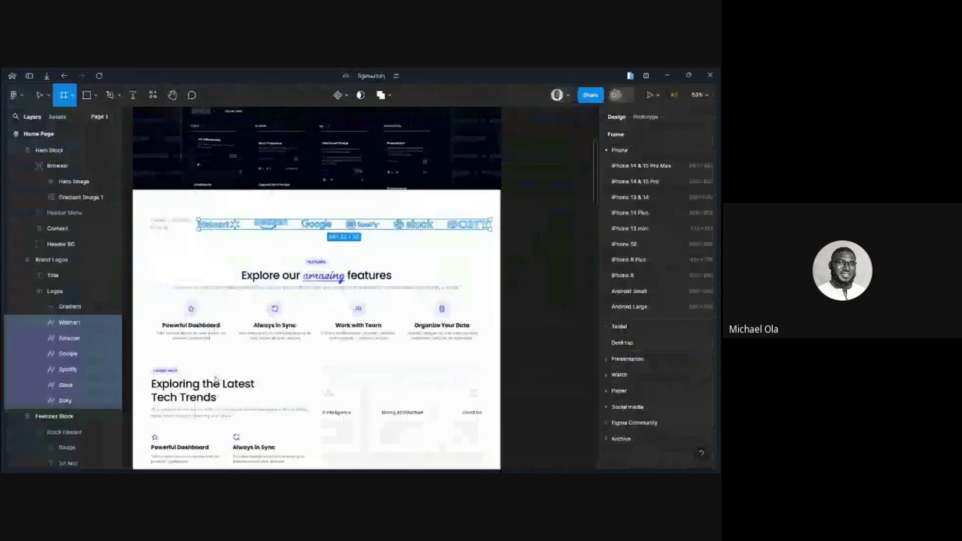
pyautogui.scroll(5, 191, 229)
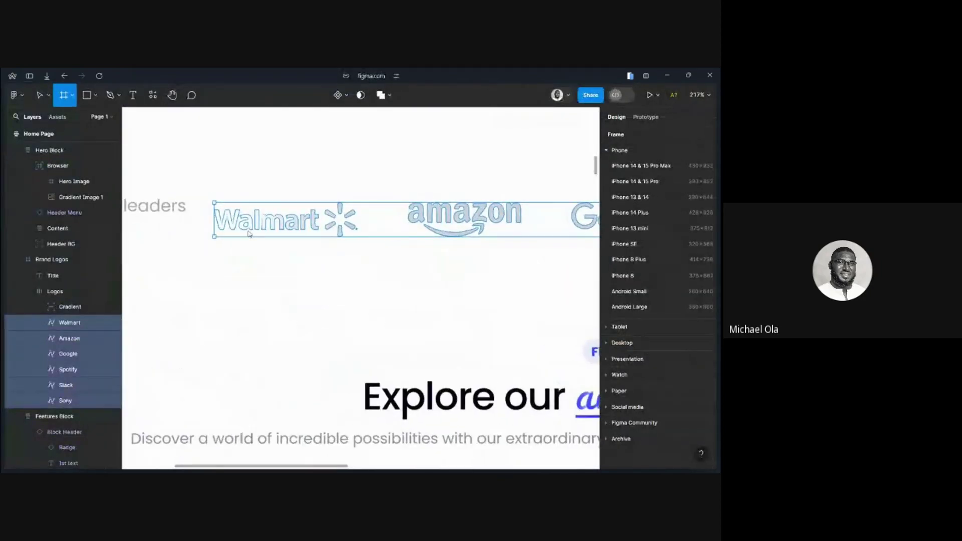
pyautogui.click(65, 325)
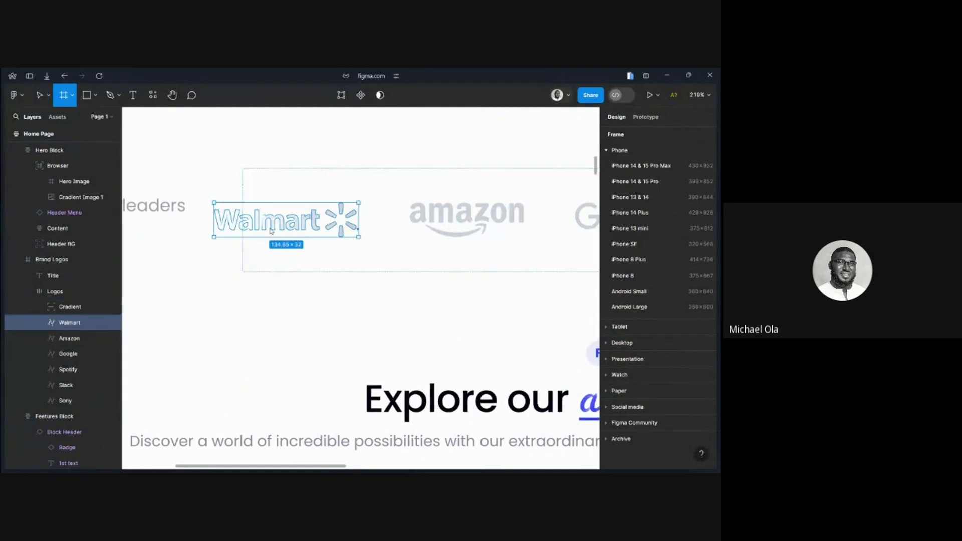
pyautogui.keyDown('shift'); pyautogui.click(68, 400); pyautogui.keyUp('shift')
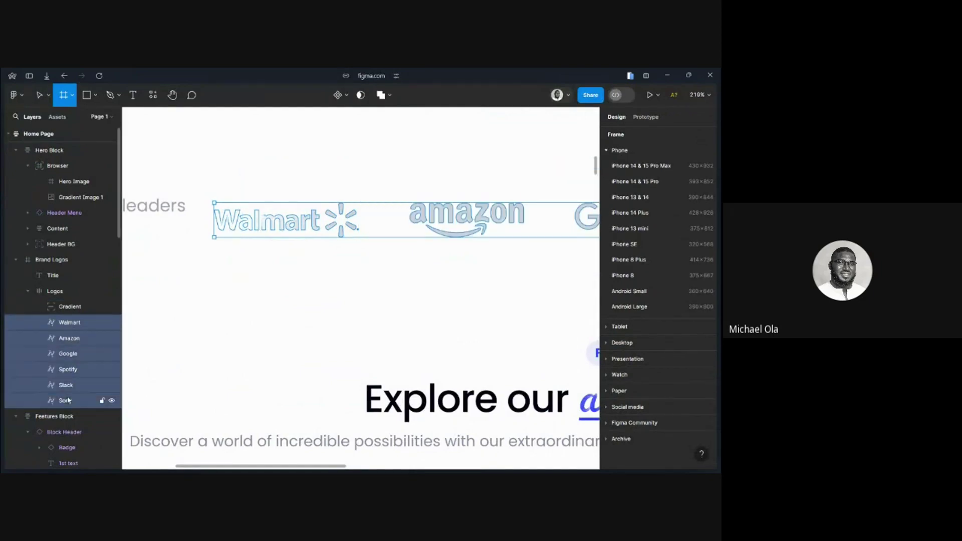
pyautogui.scroll(-10, 302, 343)
pyautogui.scroll(3, 302, 343)
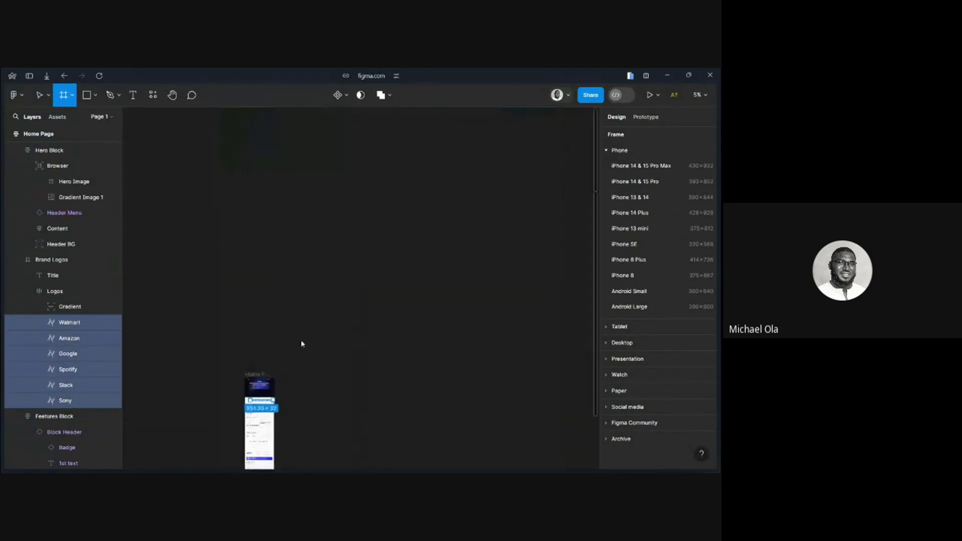
pyautogui.click(302, 341)
pyautogui.hotkey('ctrl', 'v')
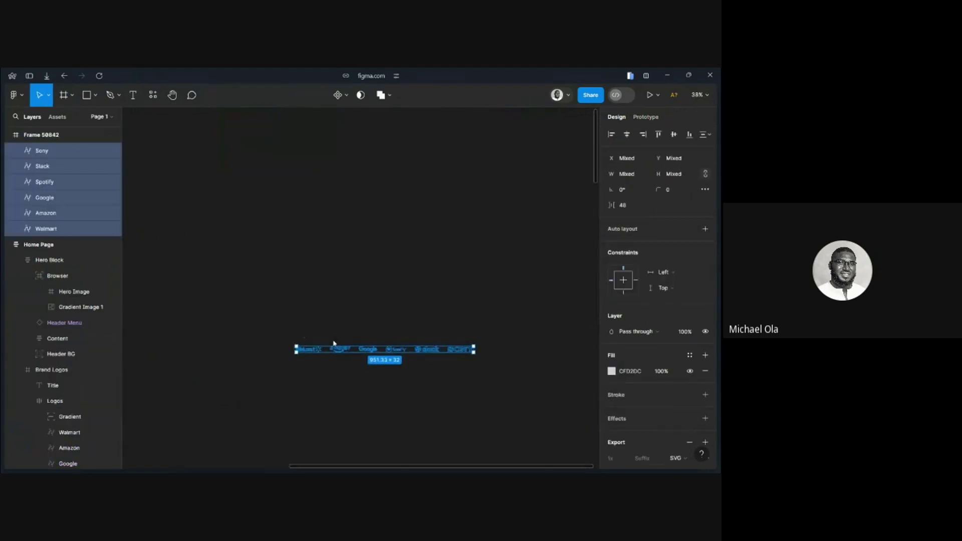
# Inspect the copied logos in the new frame and try to export the Walmart logo as SVG
pyautogui.scroll(5, 351, 354)
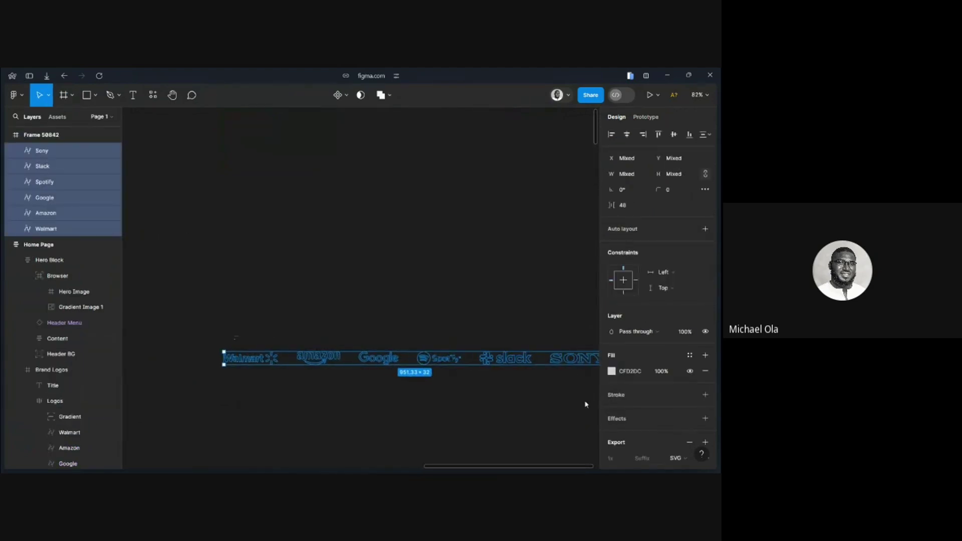
pyautogui.scroll(-5, 592, 409)
pyautogui.scroll(5, 501, 329)
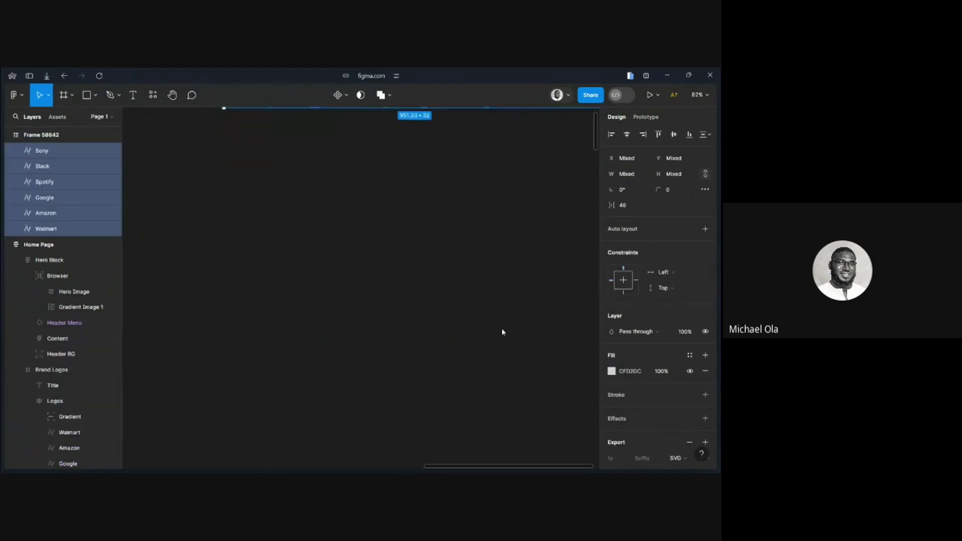
pyautogui.click(290, 238)
pyautogui.moveTo(209, 174); pyautogui.dragTo(424, 286)
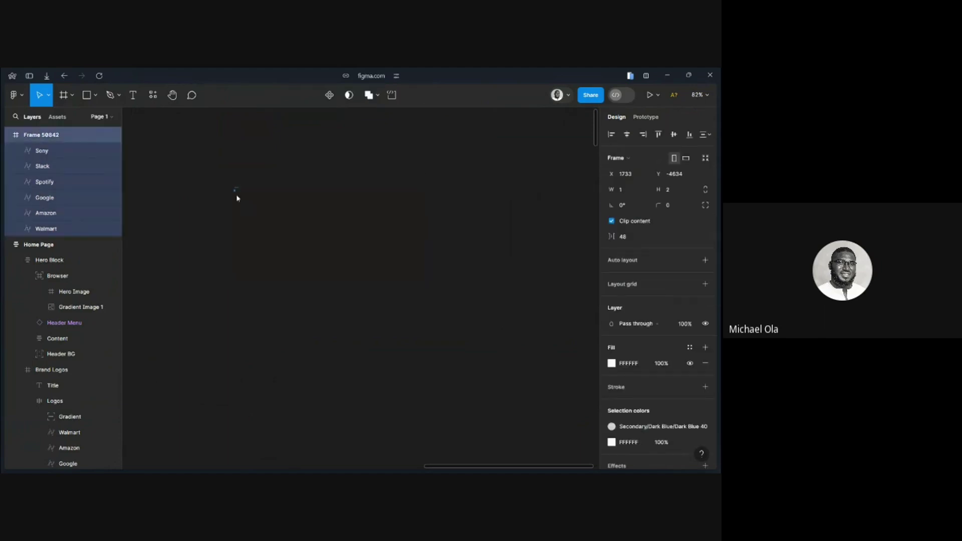
pyautogui.click(72, 152)
pyautogui.hscroll(1, 488, 212)
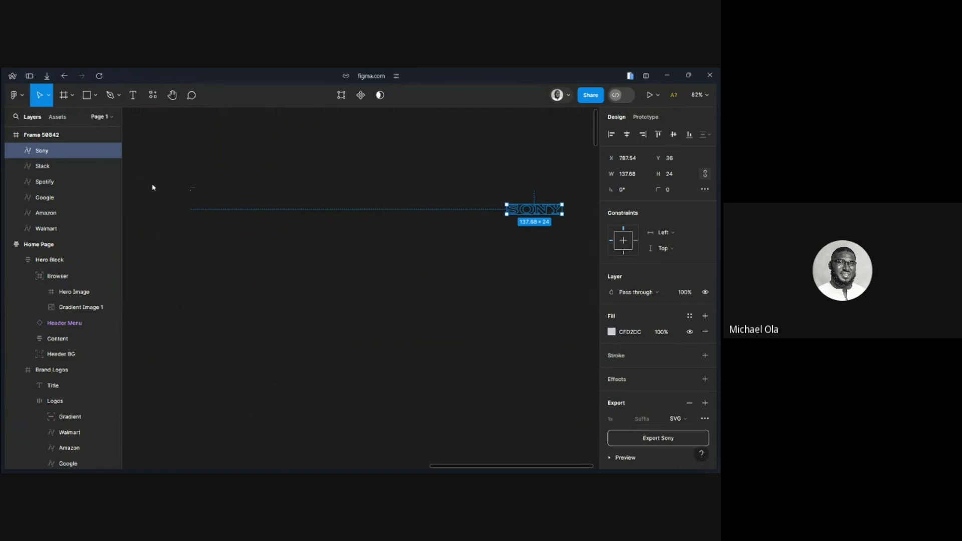
pyautogui.click(75, 166)
pyautogui.click(75, 228)
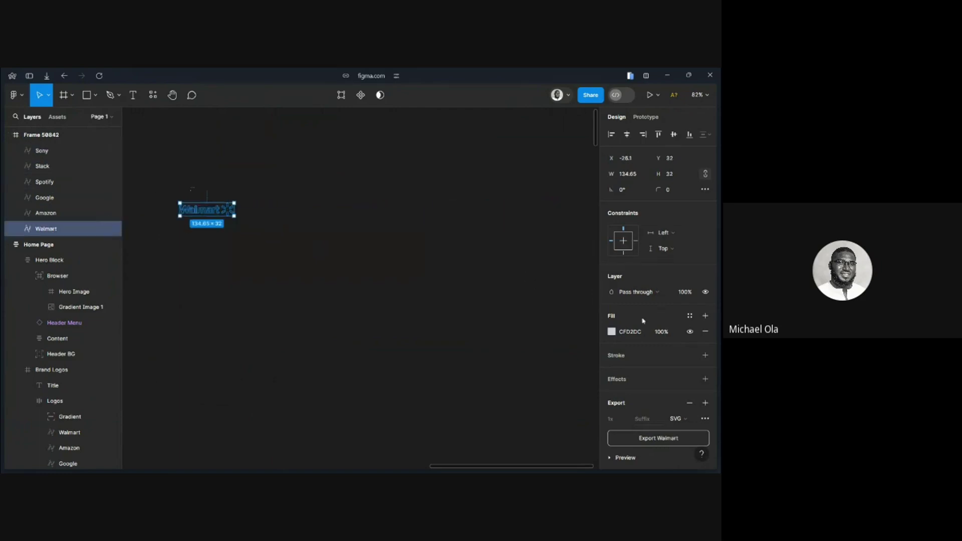
pyautogui.scroll(-1, 656, 370)
pyautogui.click(652, 422)
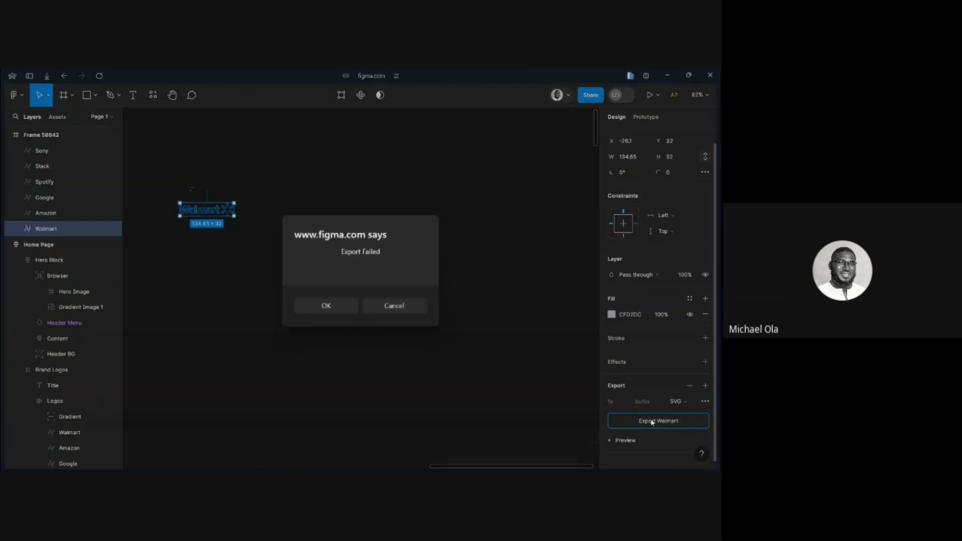
# Try again to export the copied Walmart logo as SVG
pyautogui.click(337, 308)
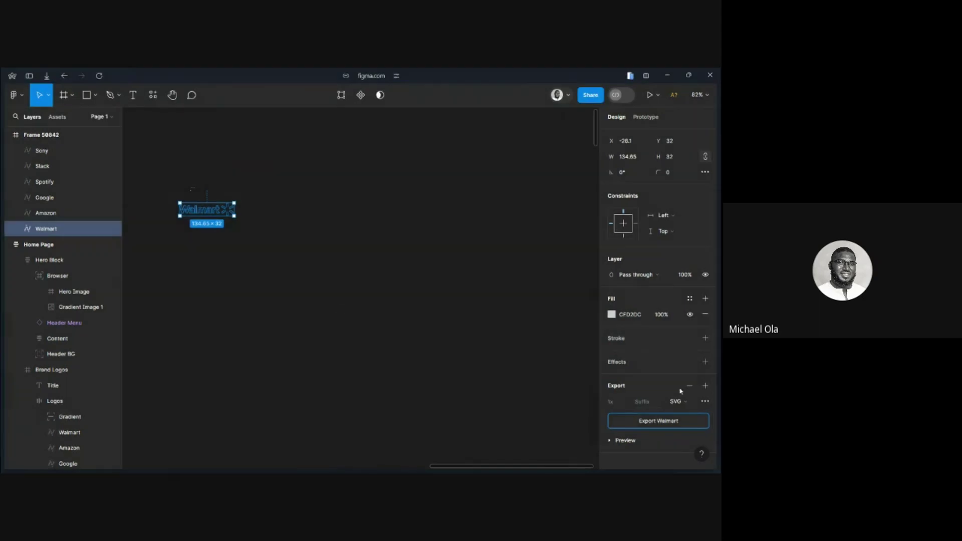
pyautogui.click(651, 421)
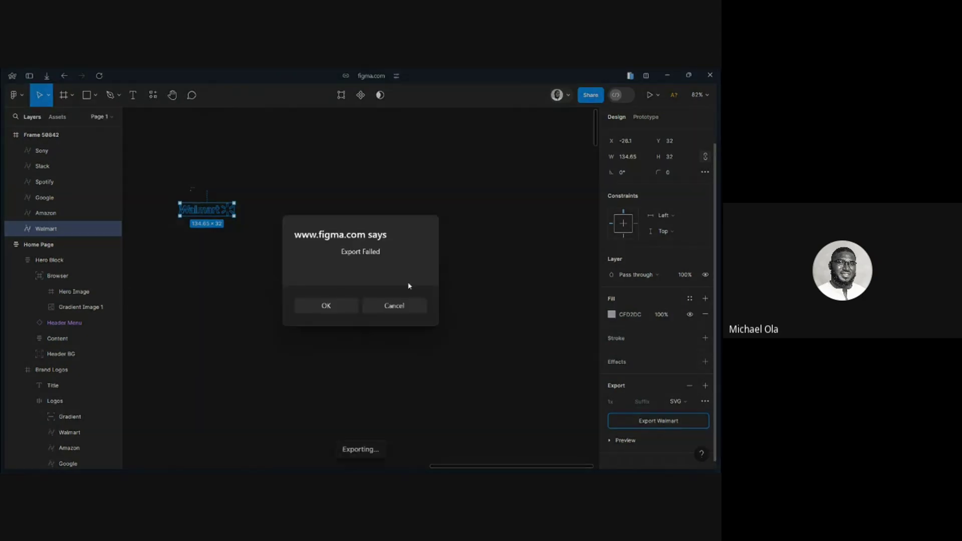
pyautogui.click(389, 306)
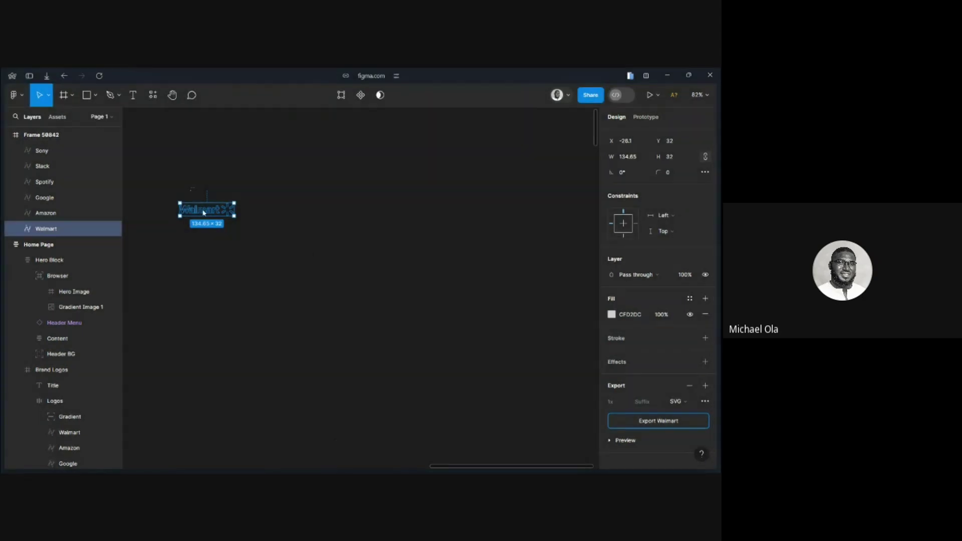
# Examine the export format and fill color of the copied Walmart logo
pyautogui.click(204, 216)
pyautogui.click(205, 209)
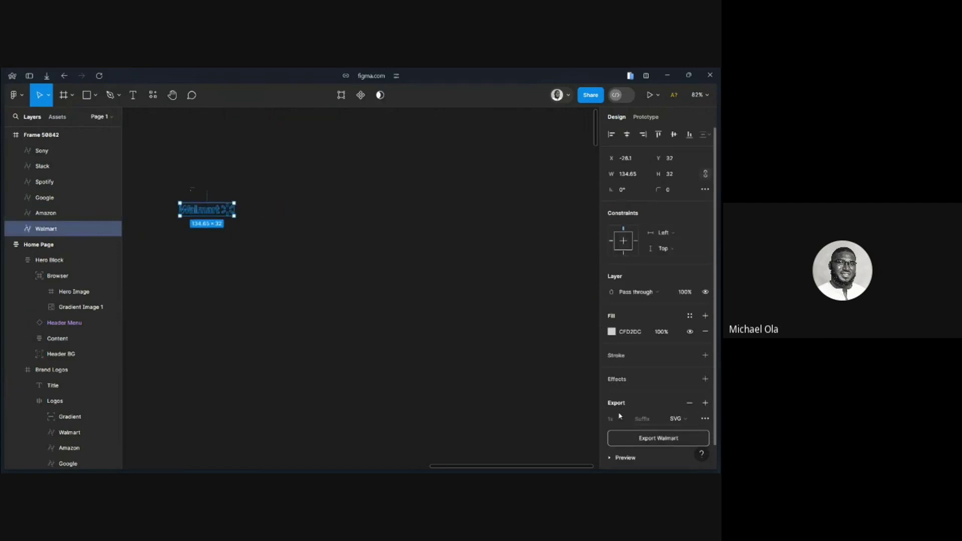
pyautogui.click(679, 421)
pyautogui.click(681, 421)
pyautogui.click(611, 332)
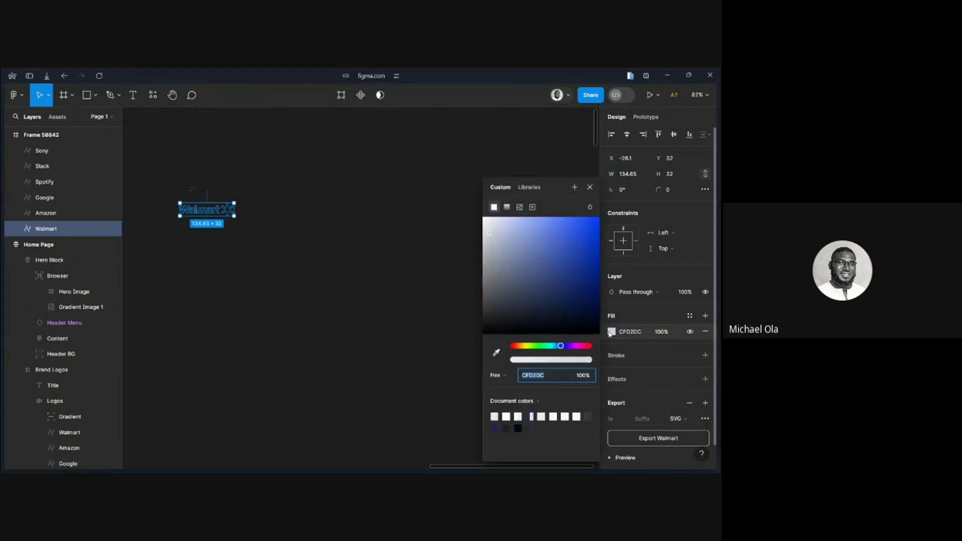
pyautogui.click(611, 332)
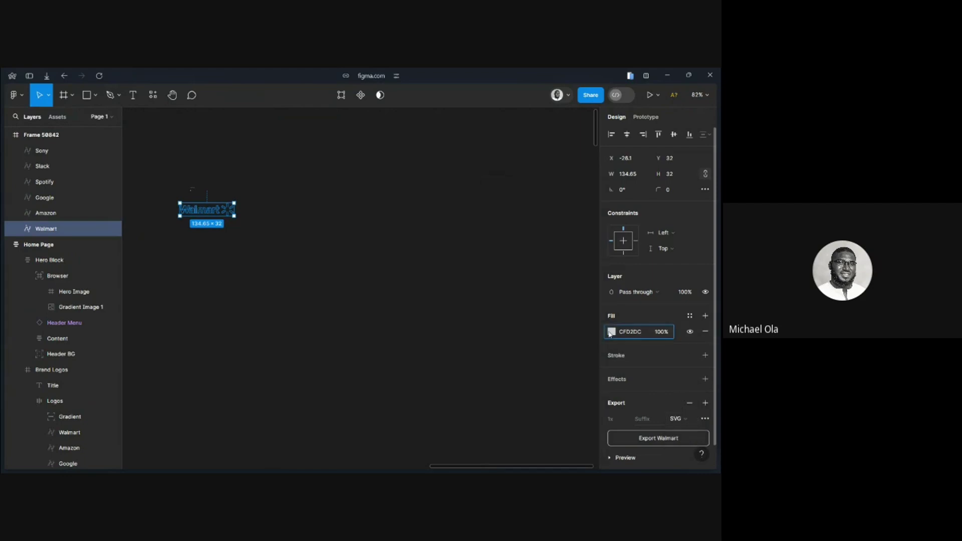
# Examine the Gradient layer, the new frame with its Walmart copy, and the original Sony logo's properties
pyautogui.scroll(-2, 62, 350)
pyautogui.scroll(-1, 62, 351)
pyautogui.click(65, 341)
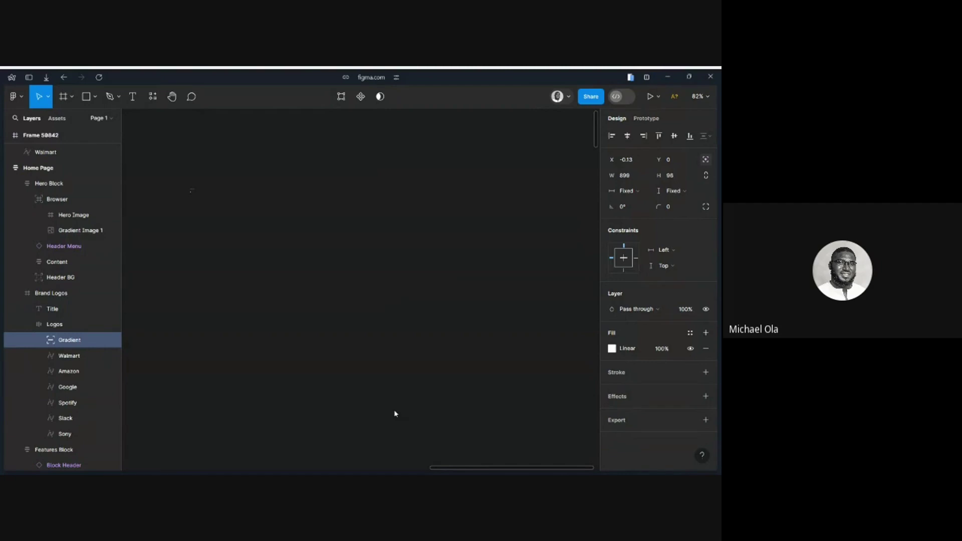
pyautogui.click(504, 282)
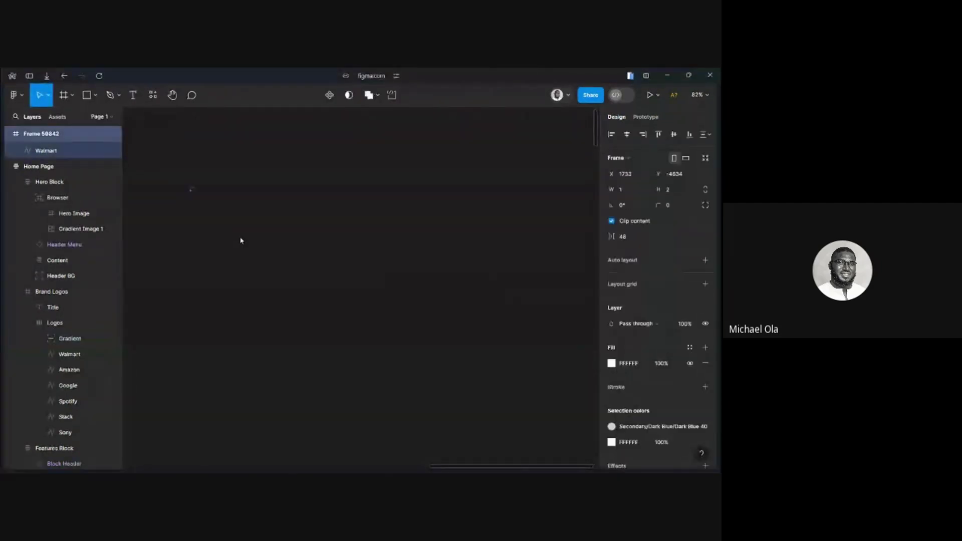
pyautogui.click(56, 151)
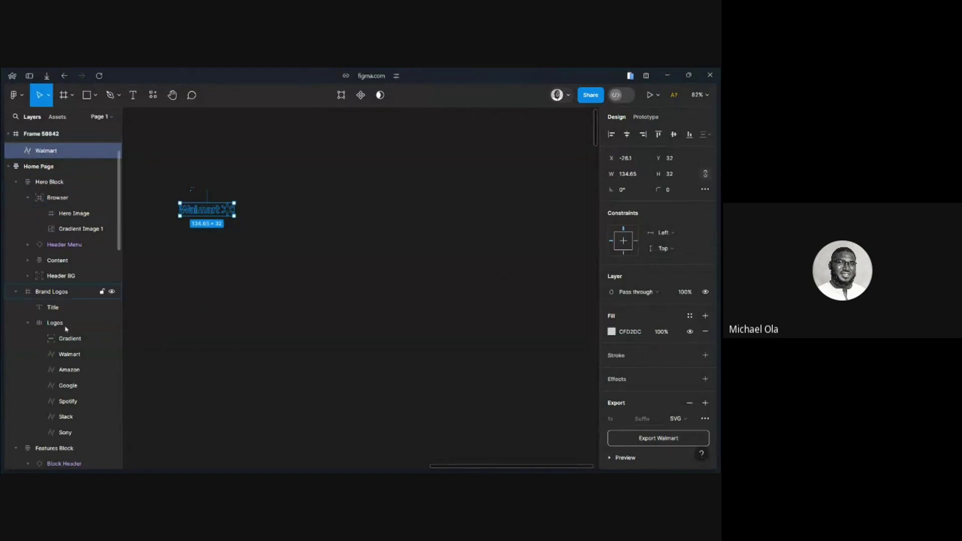
pyautogui.click(67, 431)
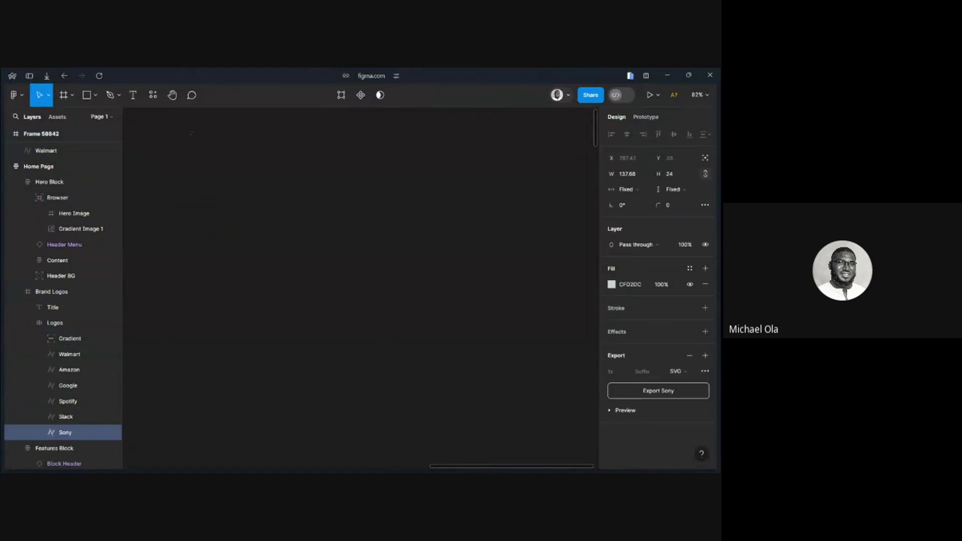
# Switch to Webflow to check the Walmart image in the grid, then view the Lugo practice file and return to the Lugo file in Figma
pyautogui.moveTo(2, 330)
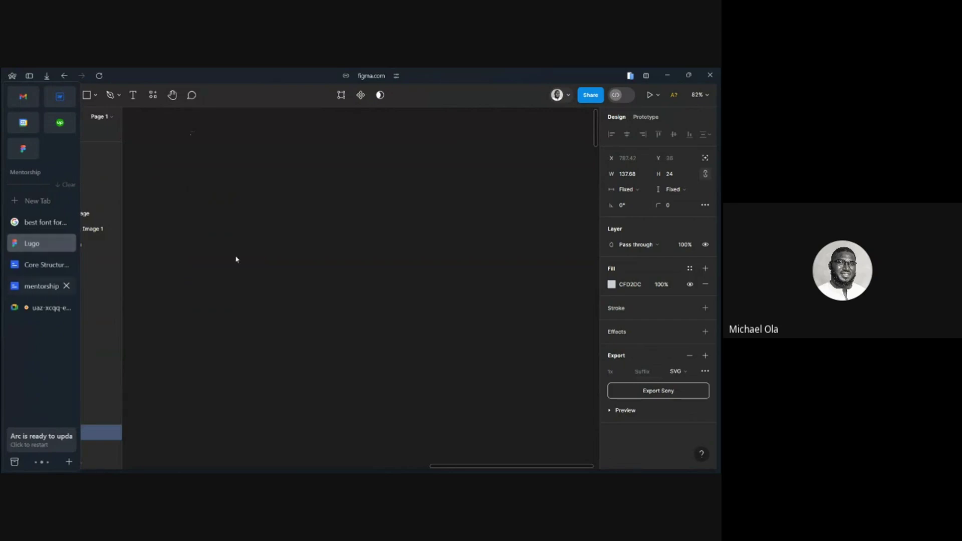
pyautogui.click(62, 101)
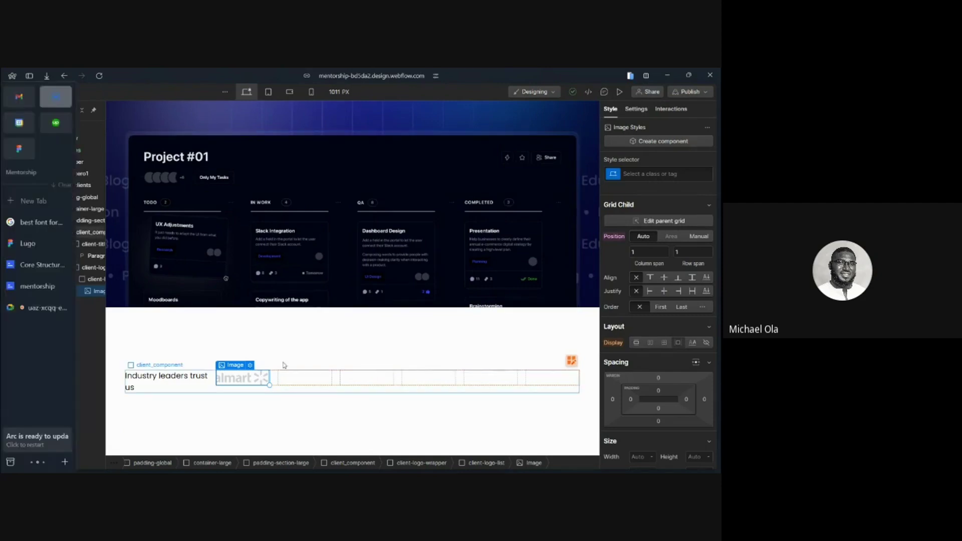
pyautogui.moveTo(4, 245)
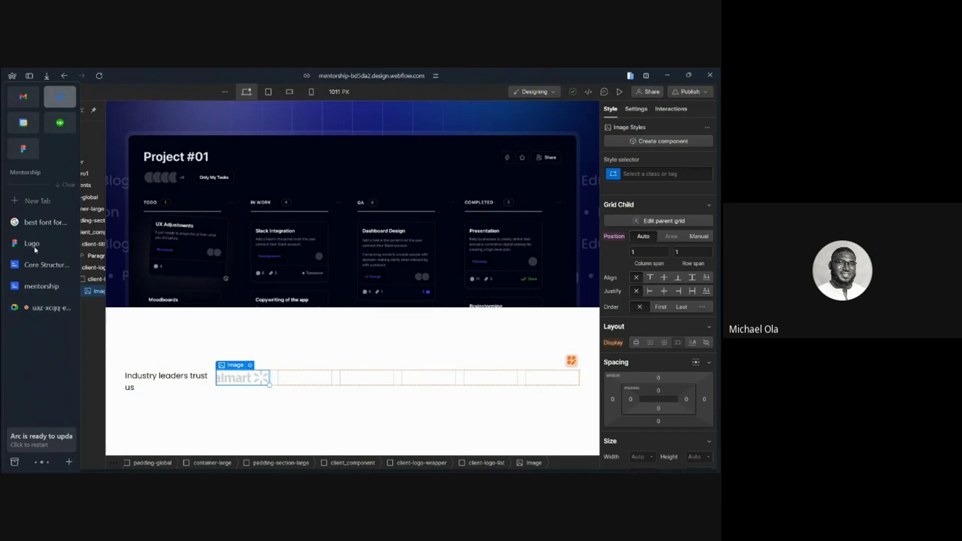
pyautogui.click(24, 149)
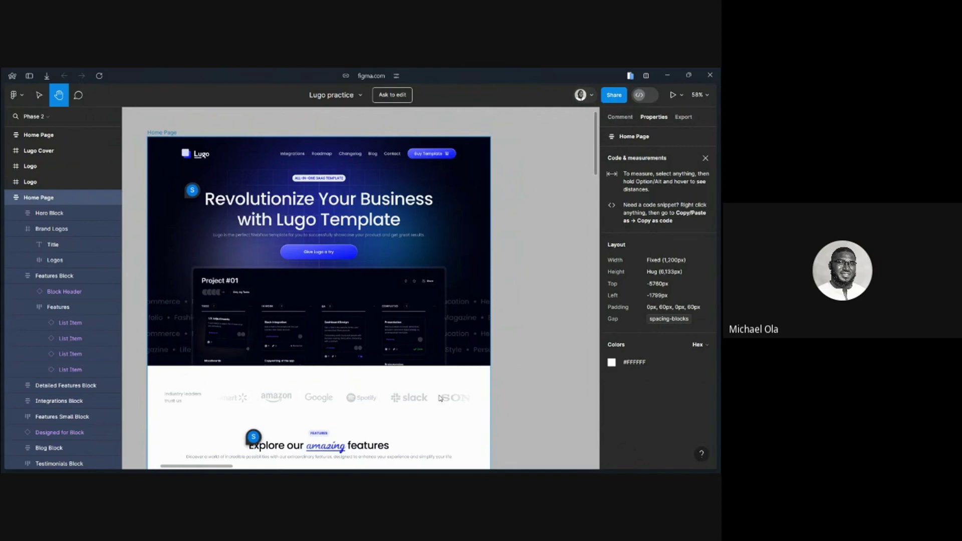
pyautogui.moveTo(2, 102)
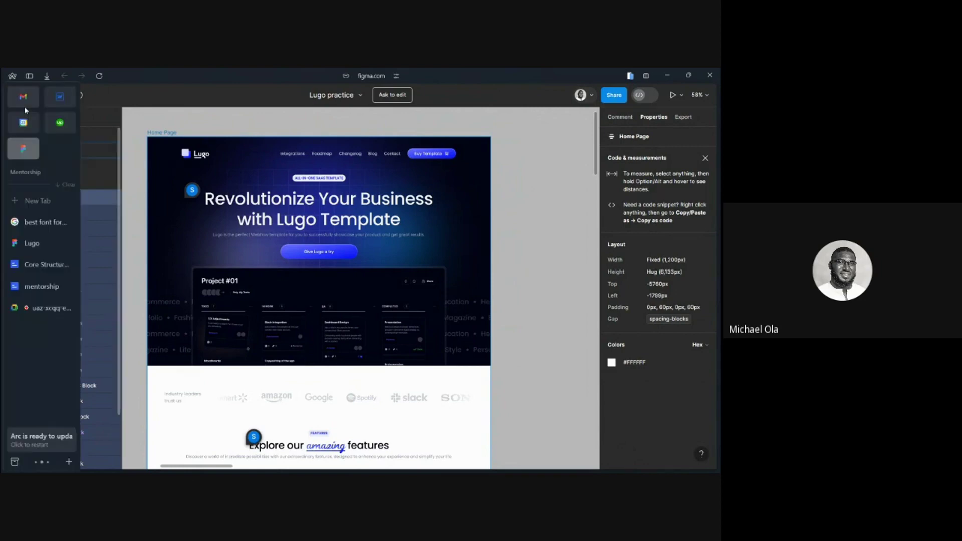
pyautogui.click(34, 248)
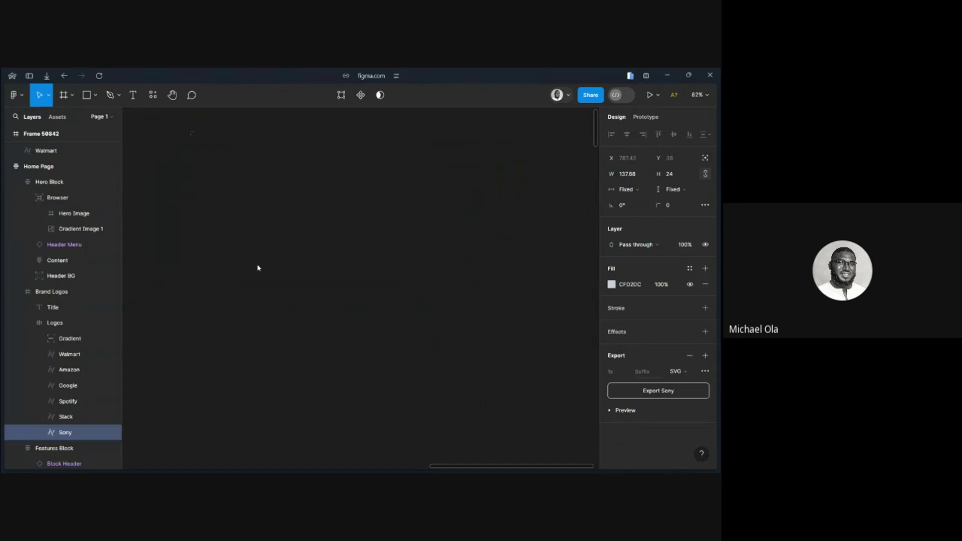
# Find the Brand Logos row on Home Page and examine the dimensions of the Amazon and Walmart logos
pyautogui.scroll(-3, 295, 351)
pyautogui.click(700, 96)
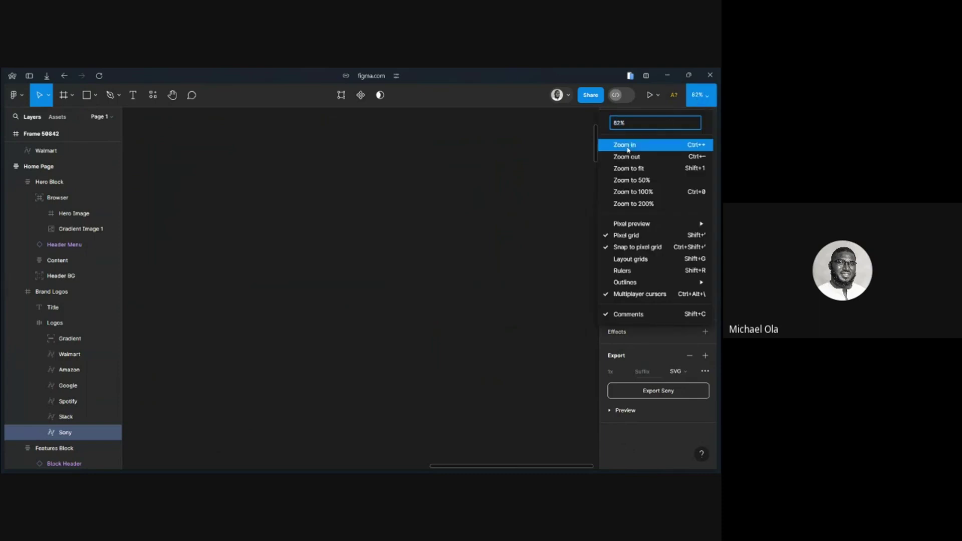
pyautogui.click(634, 145)
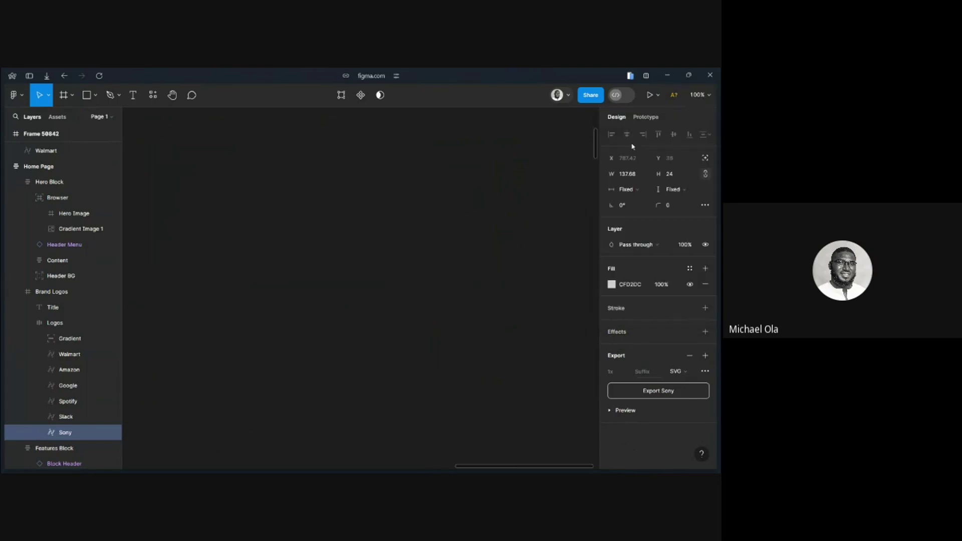
pyautogui.scroll(-10, 378, 329)
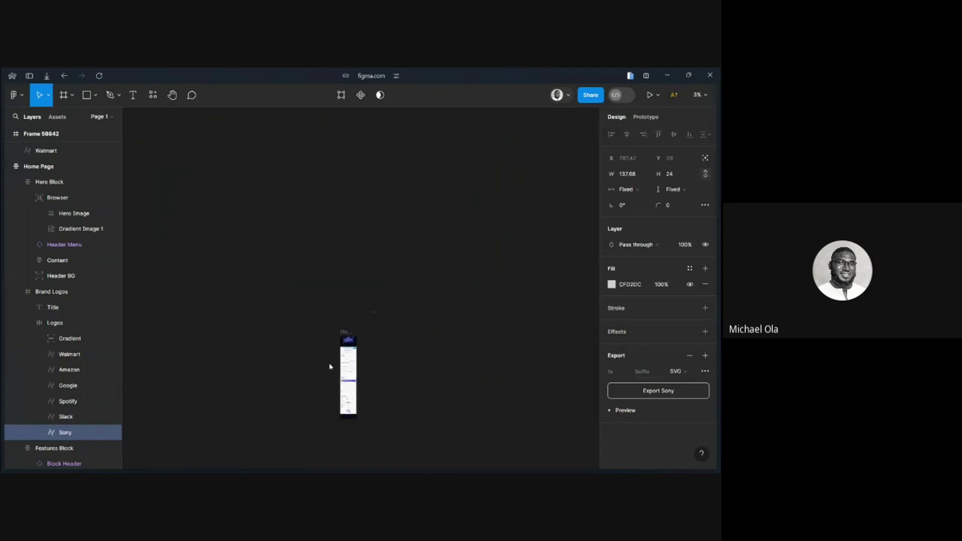
pyautogui.scroll(5, 373, 351)
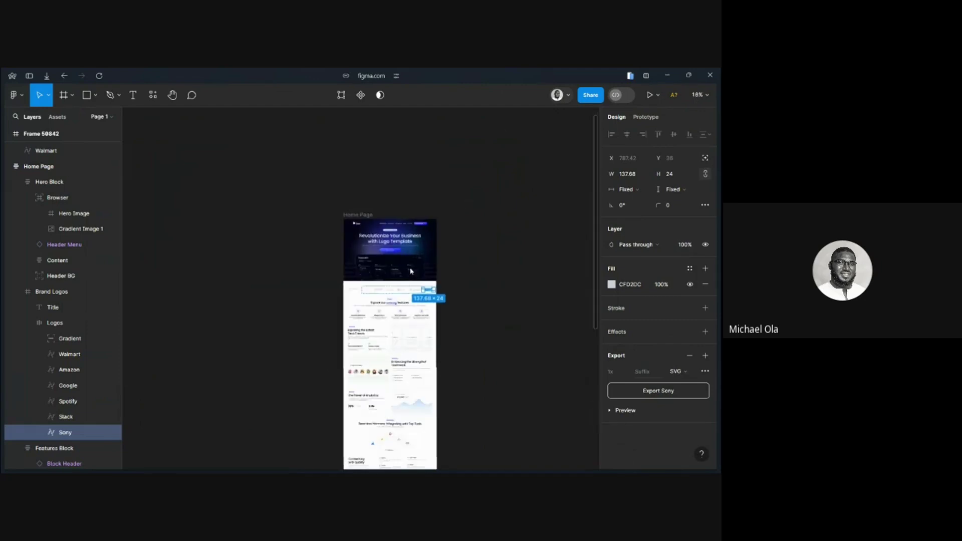
pyautogui.scroll(6, 390, 300)
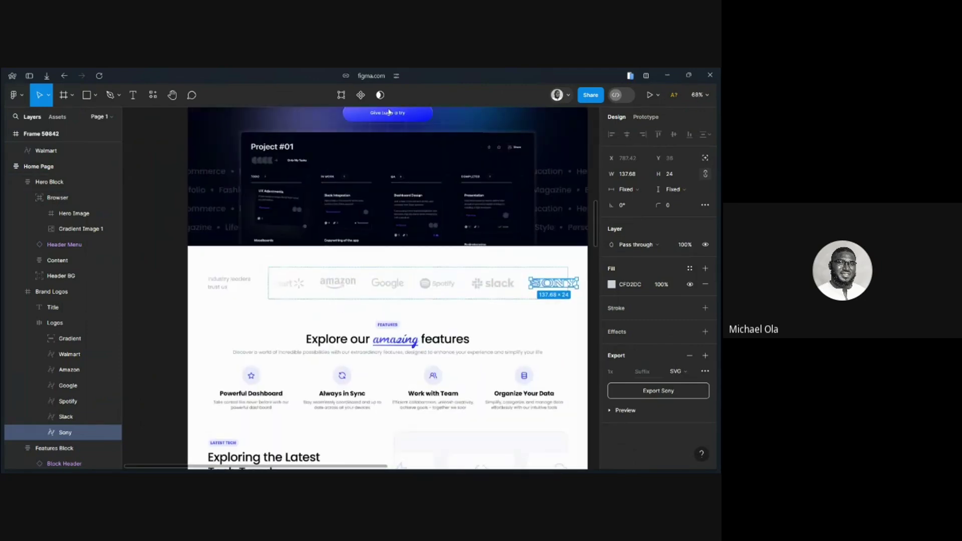
pyautogui.scroll(1, 390, 112)
pyautogui.hotkey('ctrl', 'r')
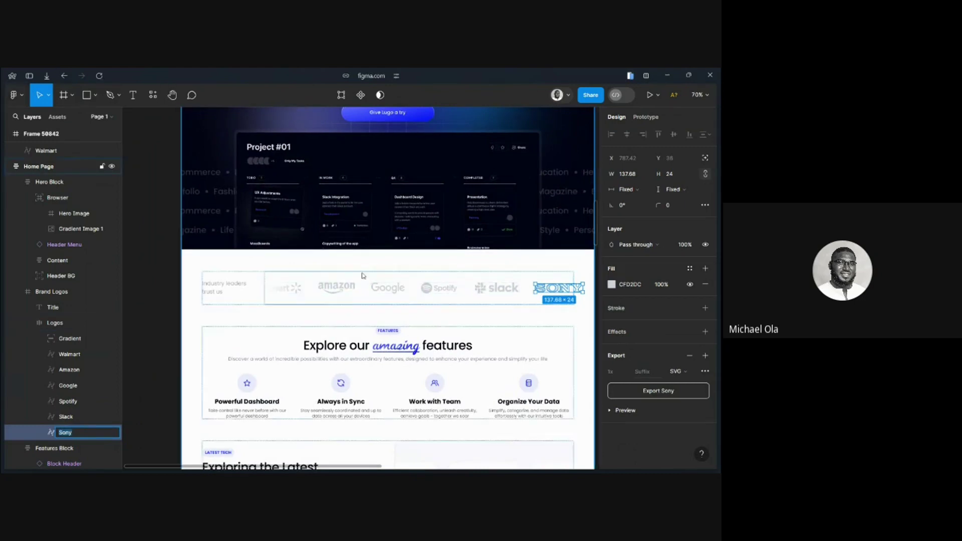
pyautogui.click(344, 290)
pyautogui.doubleClick(344, 291)
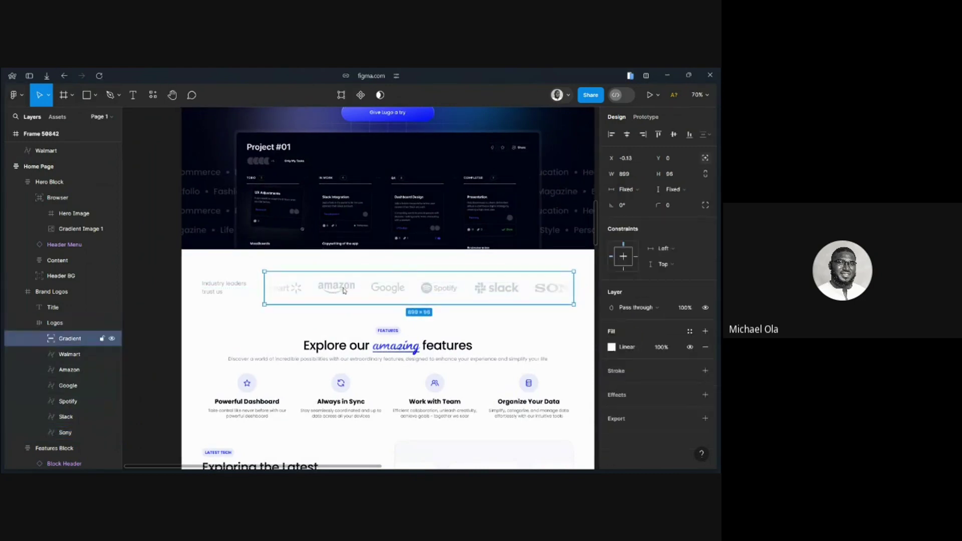
pyautogui.click(337, 288)
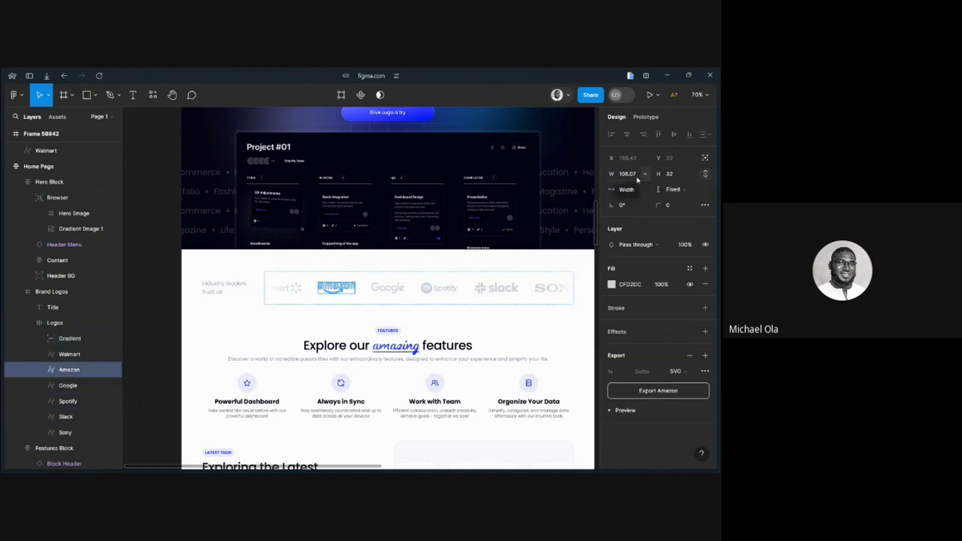
pyautogui.click(71, 354)
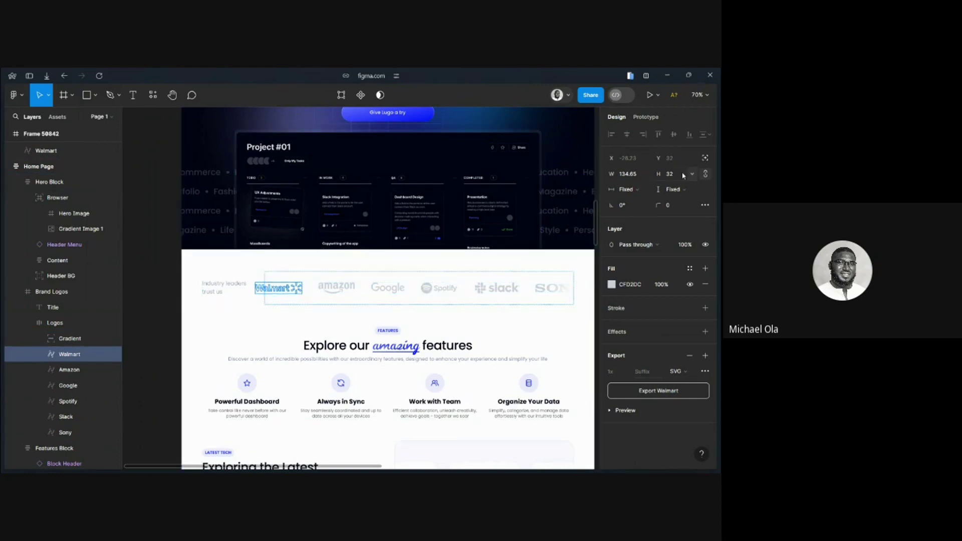
# Switch to Webflow and give the Walmart image in the grid a new class named client-logo
pyautogui.moveTo(51, 110)
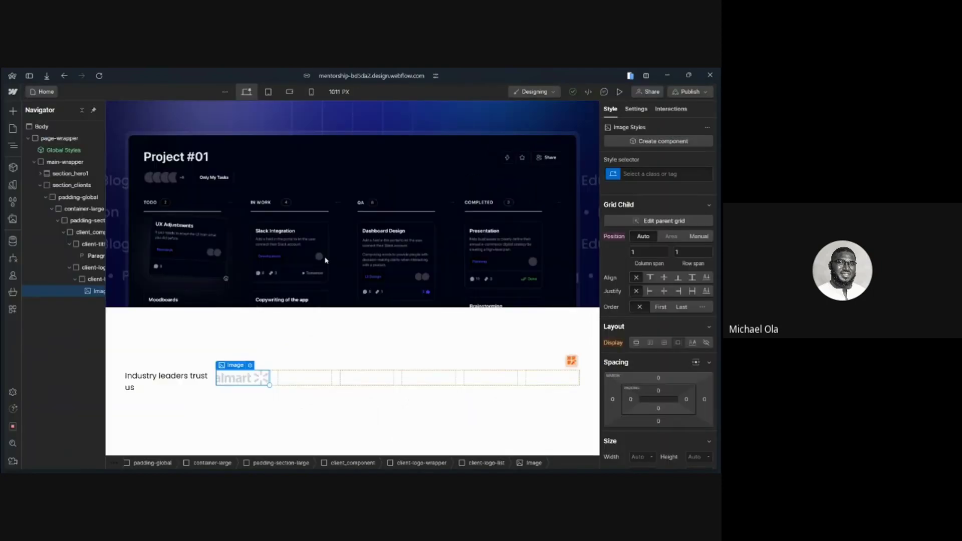
pyautogui.hotkey('ctrl', 'Tab')
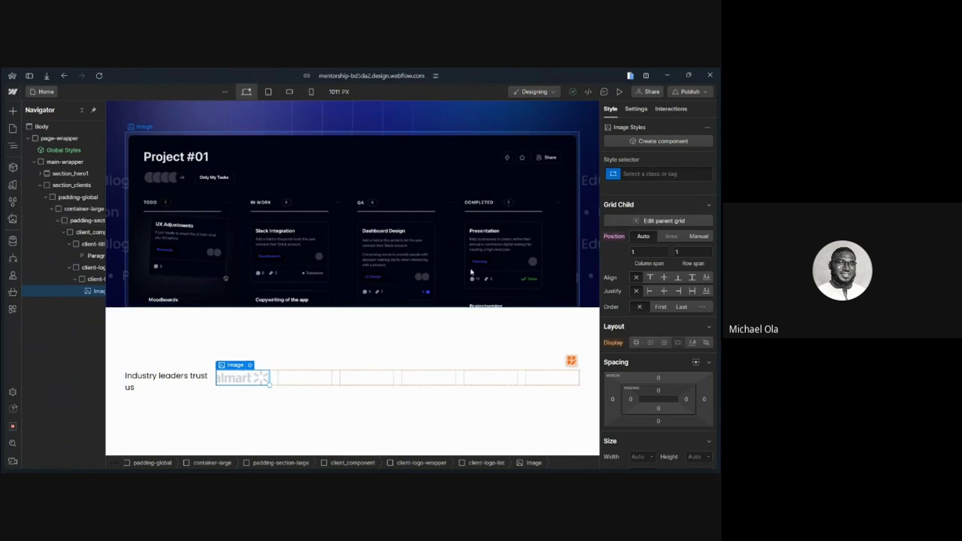
pyautogui.click(644, 174)
pyautogui.write('cl')
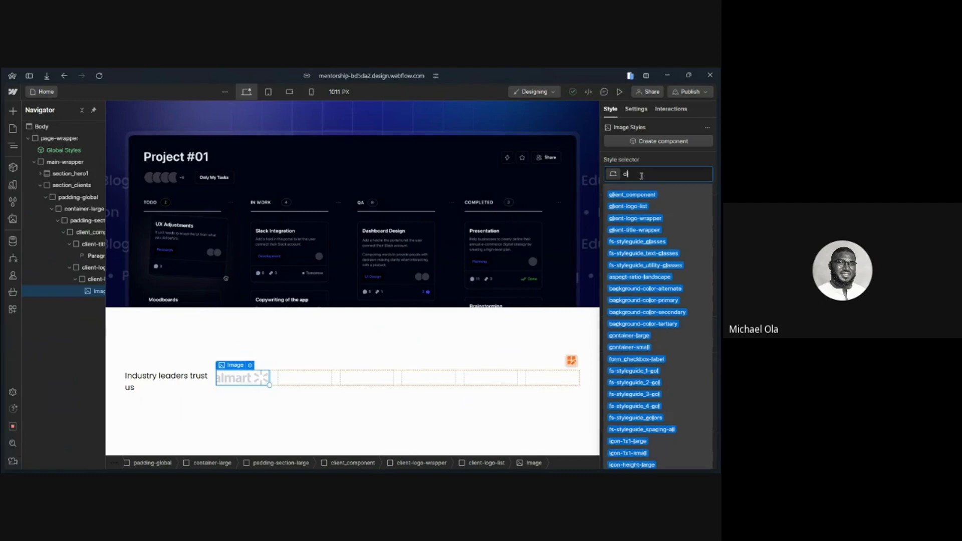
pyautogui.write('ient-logo')
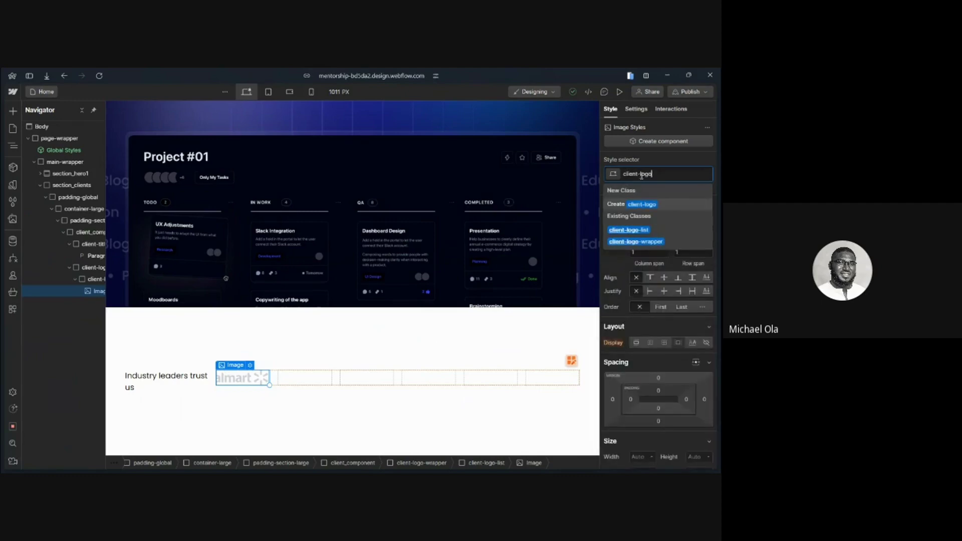
pyautogui.press('Return')
# Set the height of the client-logo class to 2 rem
pyautogui.scroll(-1, 656, 301)
pyautogui.click(697, 398)
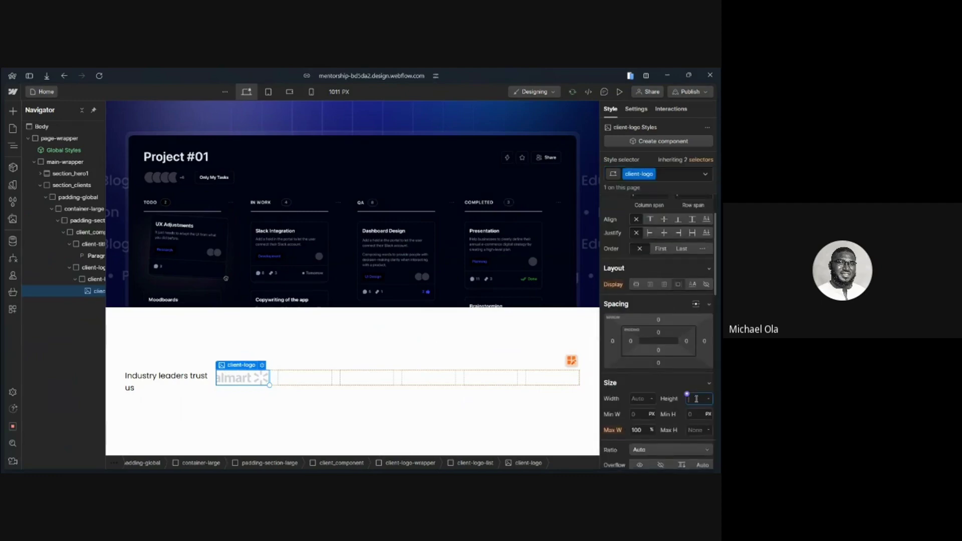
pyautogui.write('2rem')
pyautogui.press('Return')
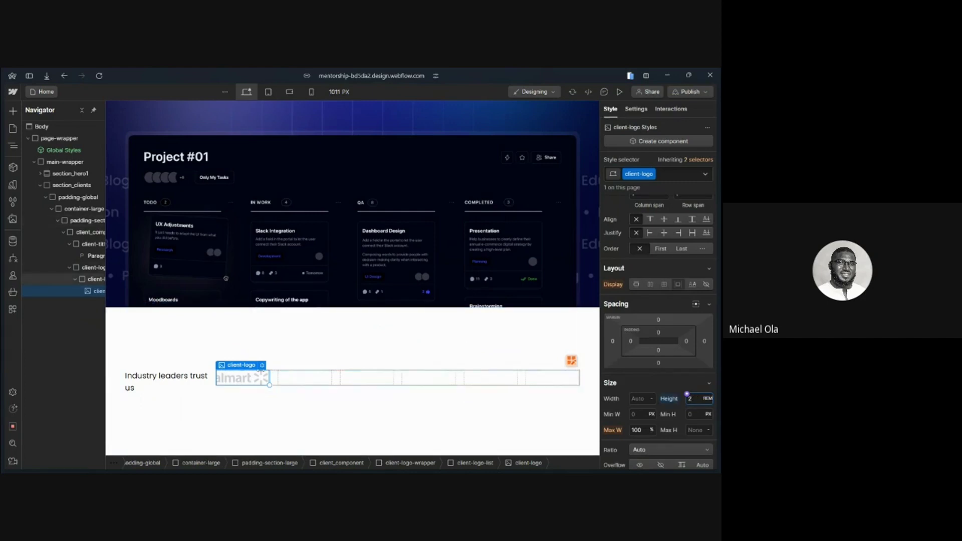
# Duplicate the client-logo image six times within the client-logo-list grid
pyautogui.hotkey('ctrl', 'd')
pyautogui.hotkey('ctrl', 'd')
pyautogui.hotkey('ctrl', 'd')
pyautogui.hotkey('ctrl', 'd')
pyautogui.hotkey('ctrl', 'd')
pyautogui.hotkey('ctrl', 'd')
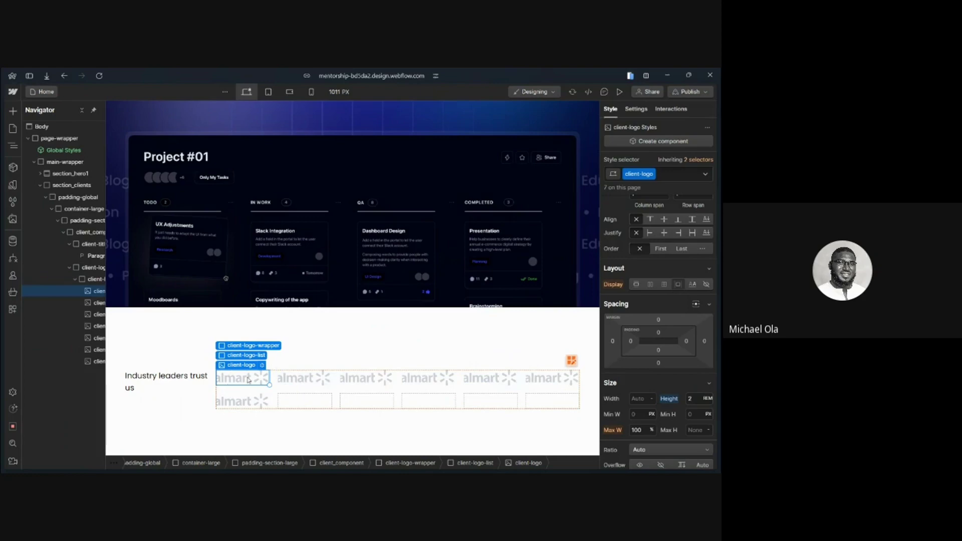
# Check the logo order in the Figma design, and replace the second Walmart image in the Webflow grid with Amazon.svg
pyautogui.click(308, 379)
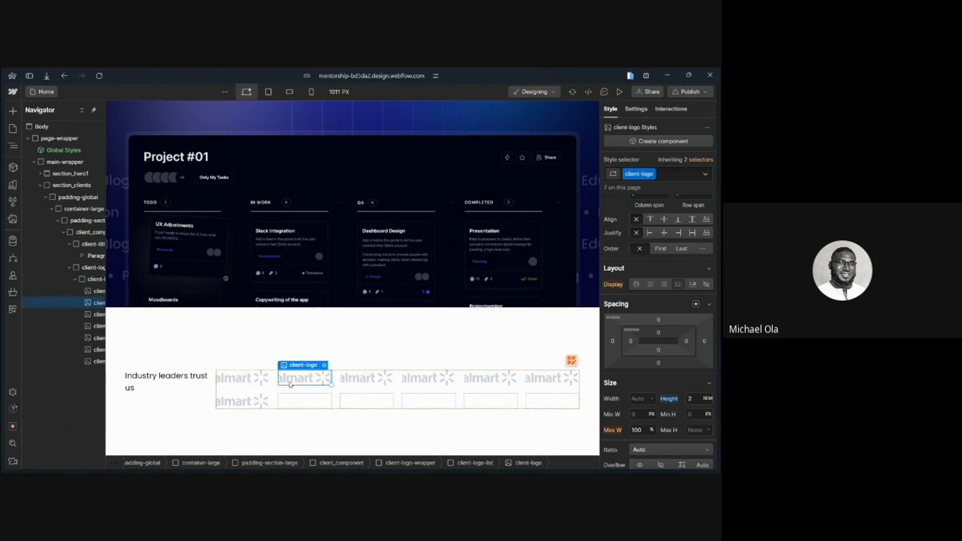
pyautogui.moveTo(10, 185)
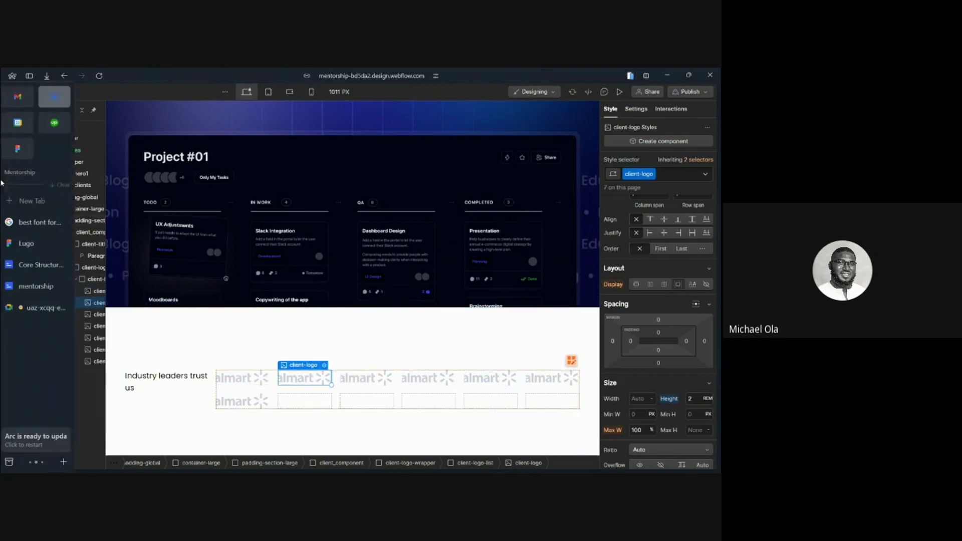
pyautogui.click(31, 245)
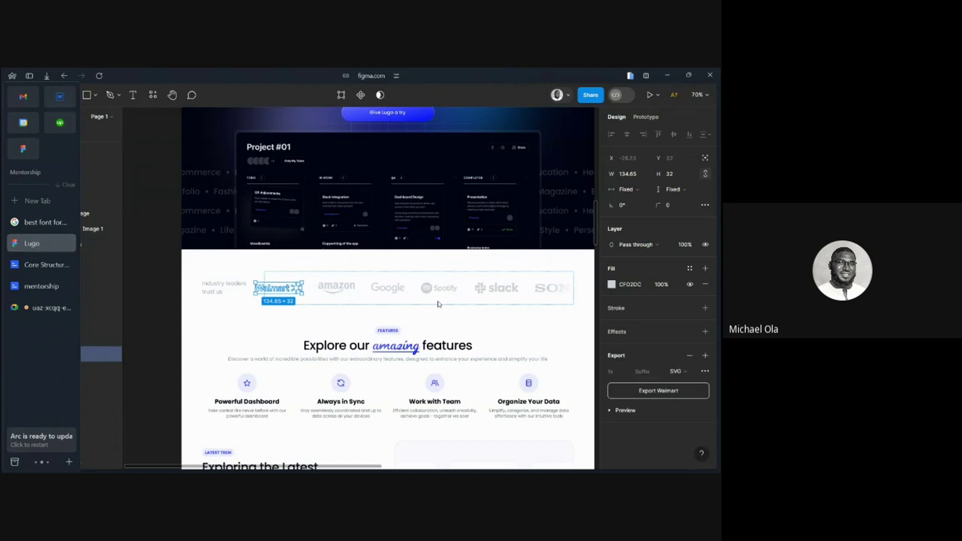
pyautogui.moveTo(36, 125)
pyautogui.hotkey('ctrl', 'Tab')
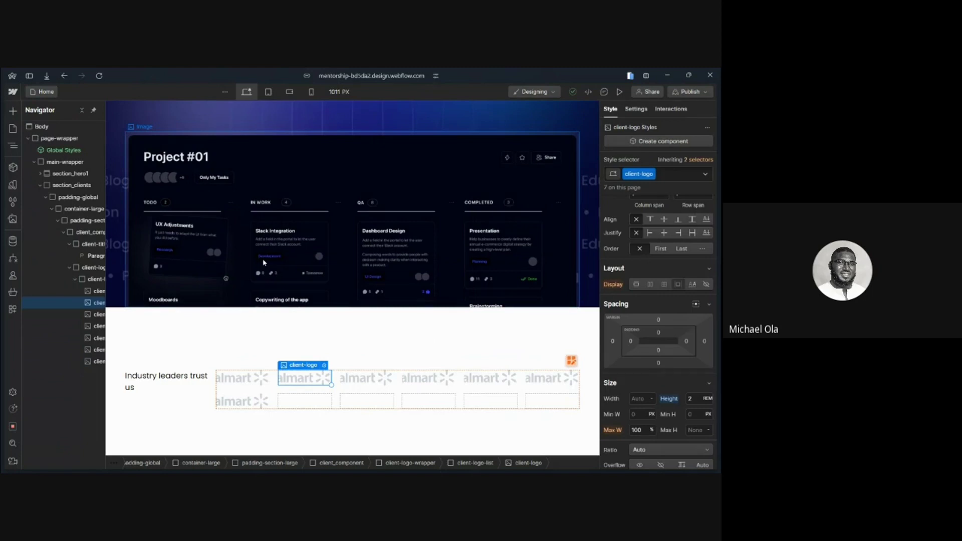
pyautogui.press('Return')
pyautogui.click(333, 247)
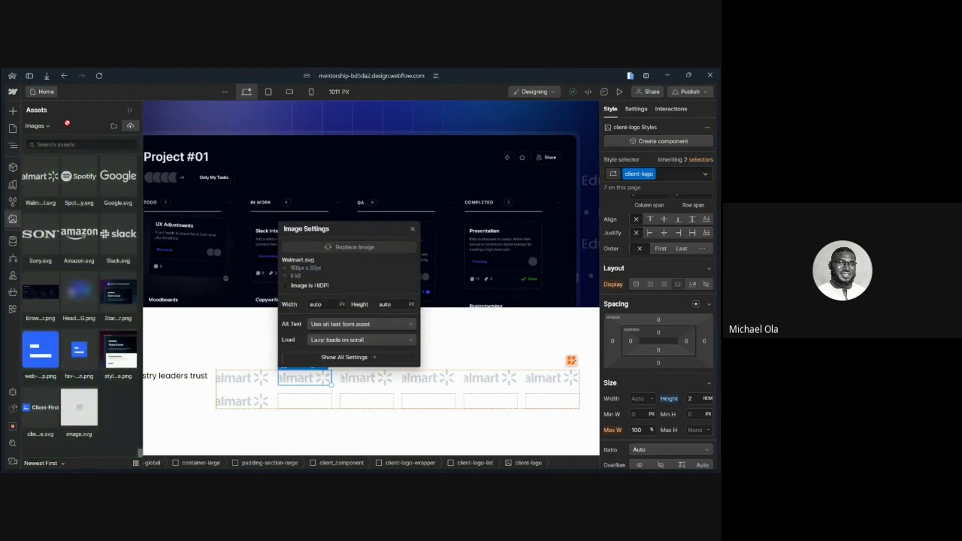
# Replace the third image in the logo grid with Google.svg and the fourth with Spotify.svg
pyautogui.click(357, 376)
pyautogui.click(388, 366)
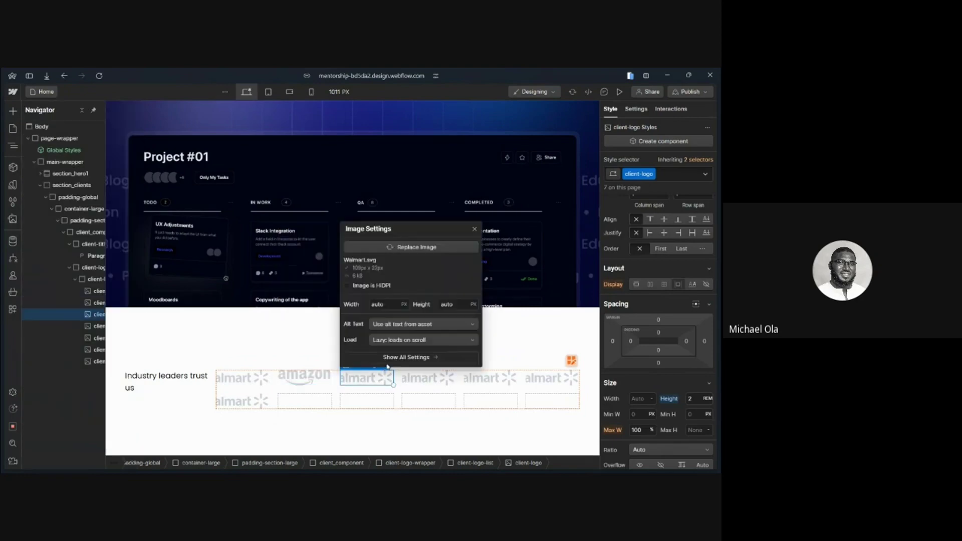
pyautogui.click(367, 247)
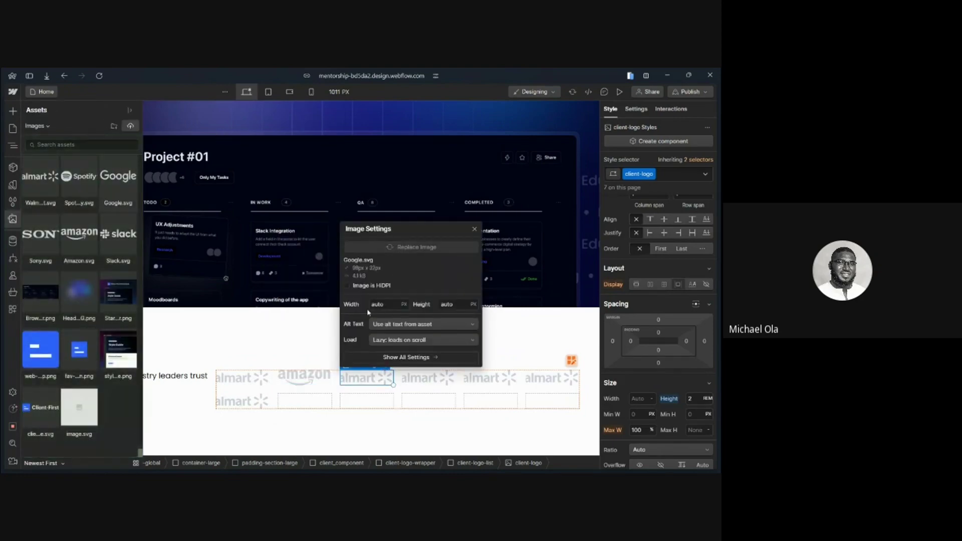
pyautogui.click(446, 379)
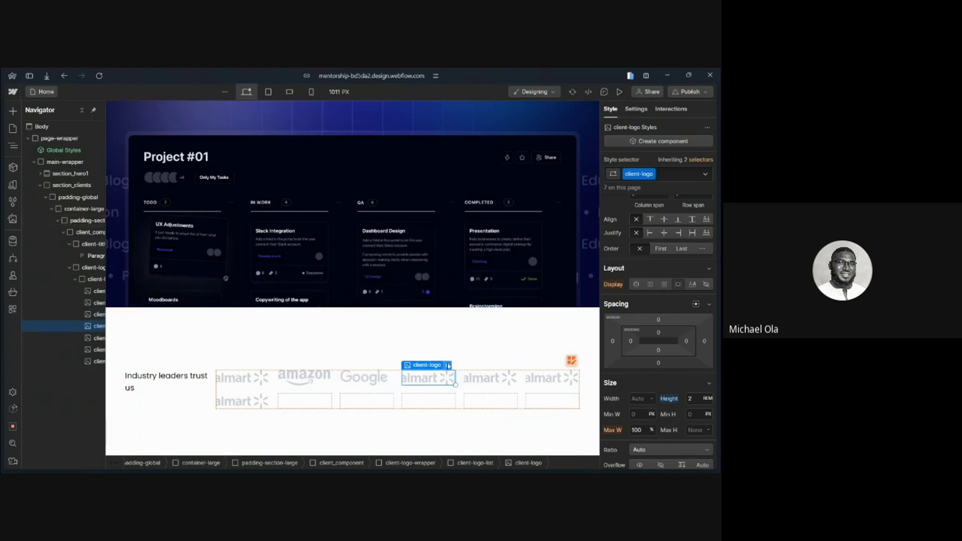
pyautogui.click(448, 365)
pyautogui.click(429, 251)
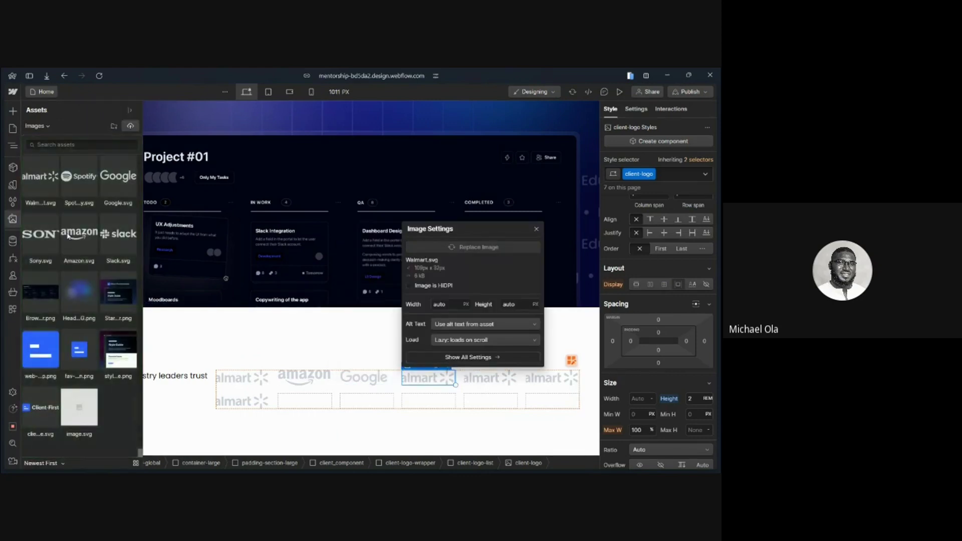
pyautogui.click(76, 223)
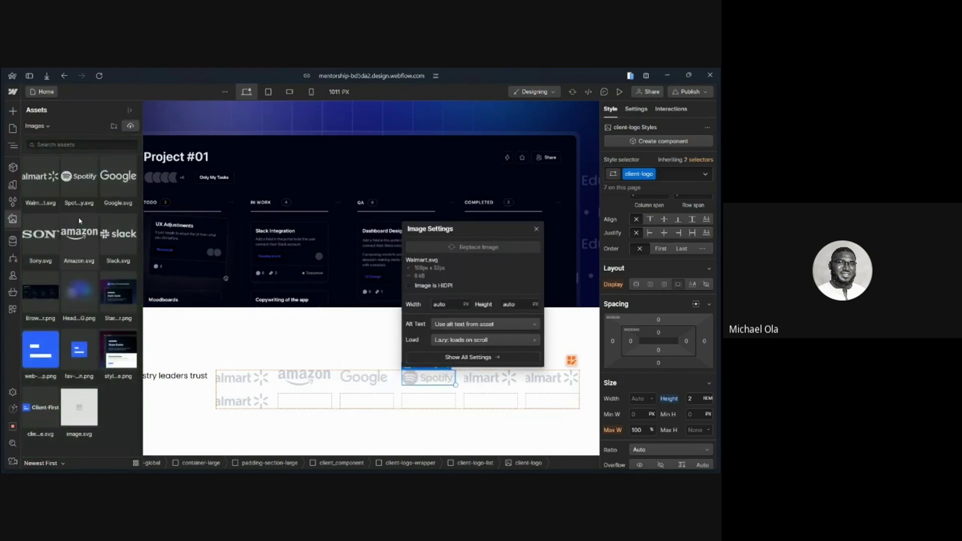
pyautogui.click(79, 181)
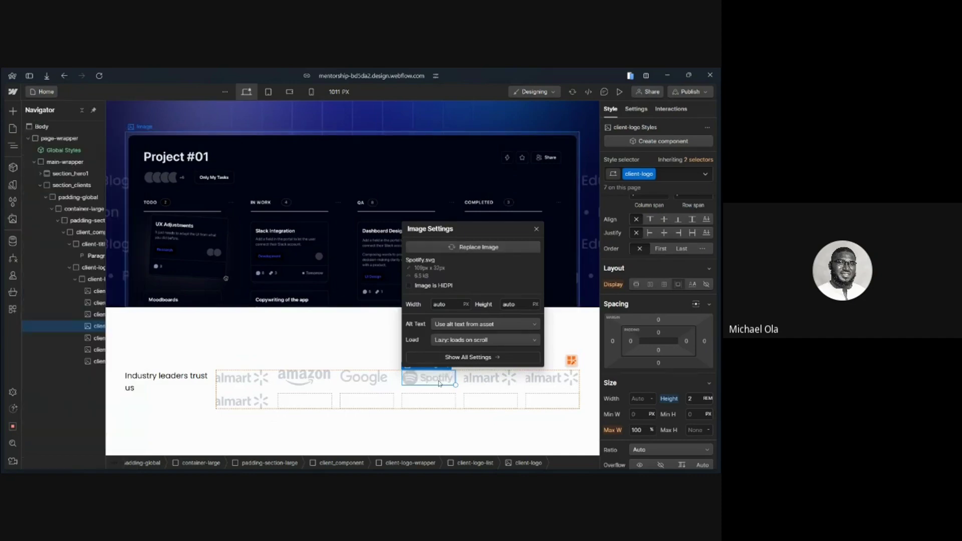
# Replace the fifth image in the logo grid with Slack.svg and the sixth with Sony.svg
pyautogui.click(488, 384)
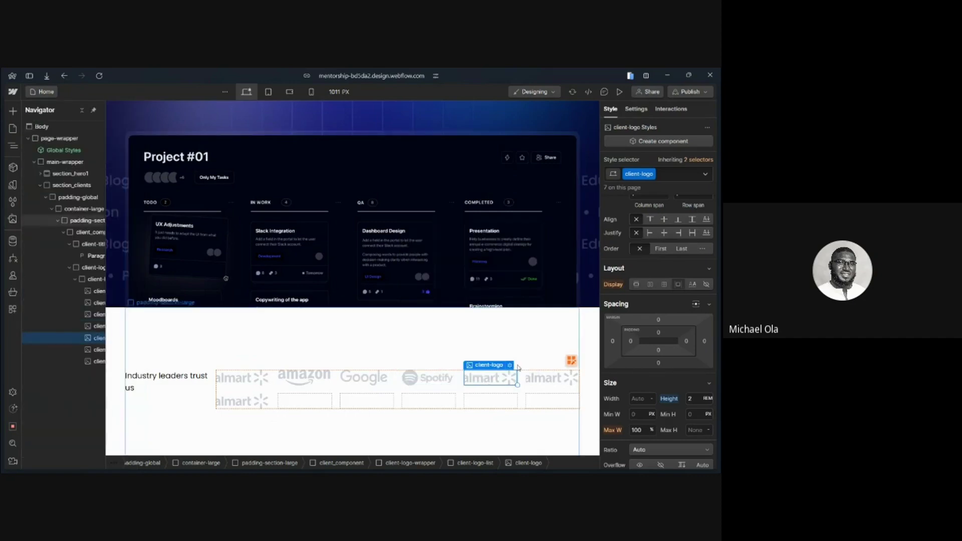
pyautogui.click(510, 367)
pyautogui.click(532, 247)
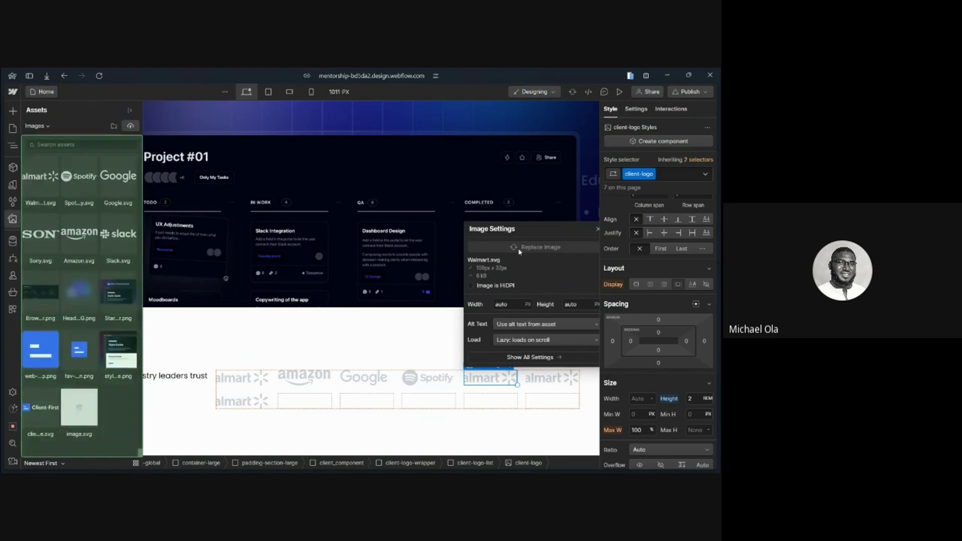
pyautogui.click(119, 239)
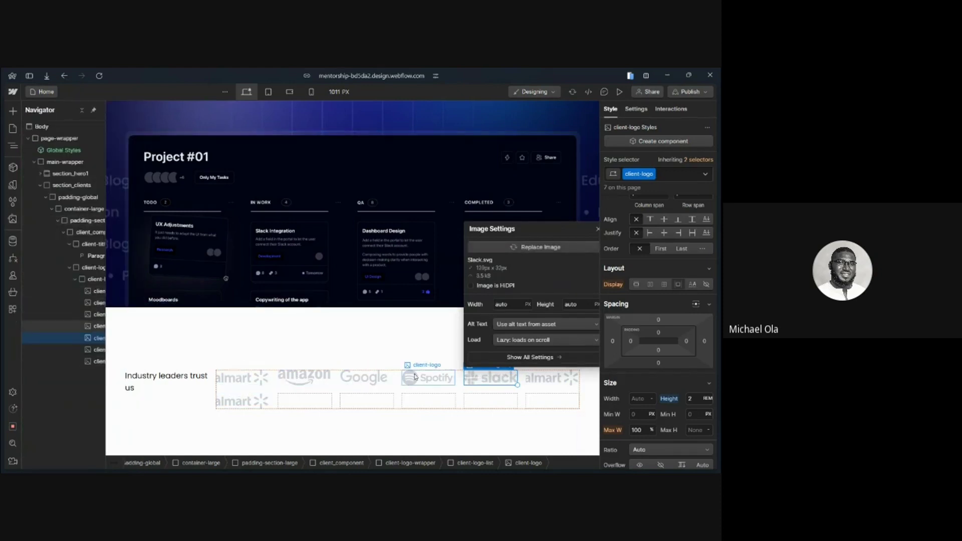
pyautogui.click(542, 381)
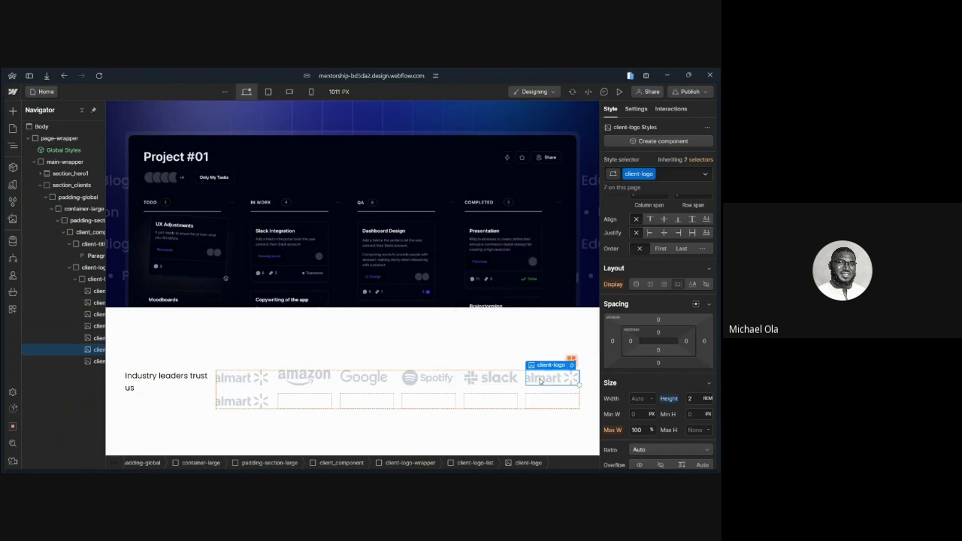
pyautogui.click(573, 369)
pyautogui.click(492, 247)
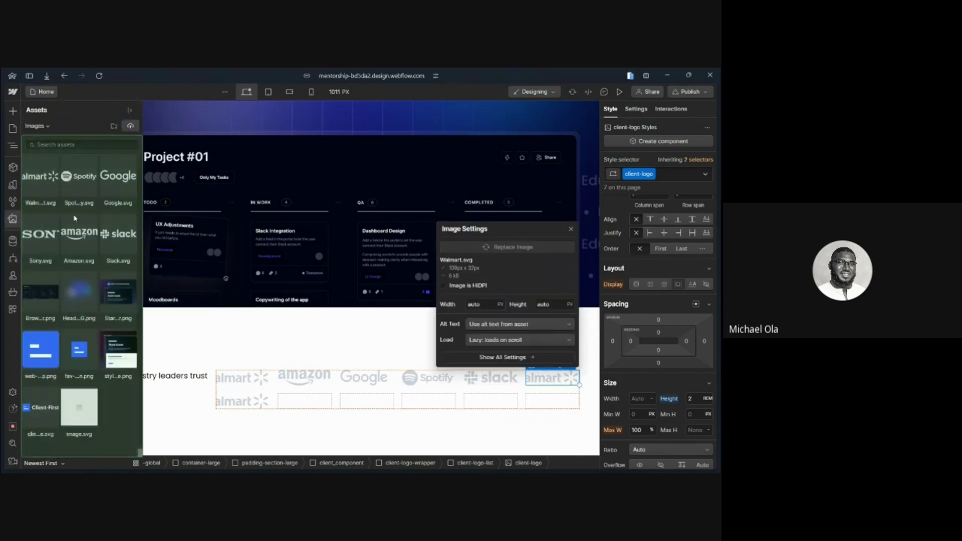
pyautogui.click(40, 246)
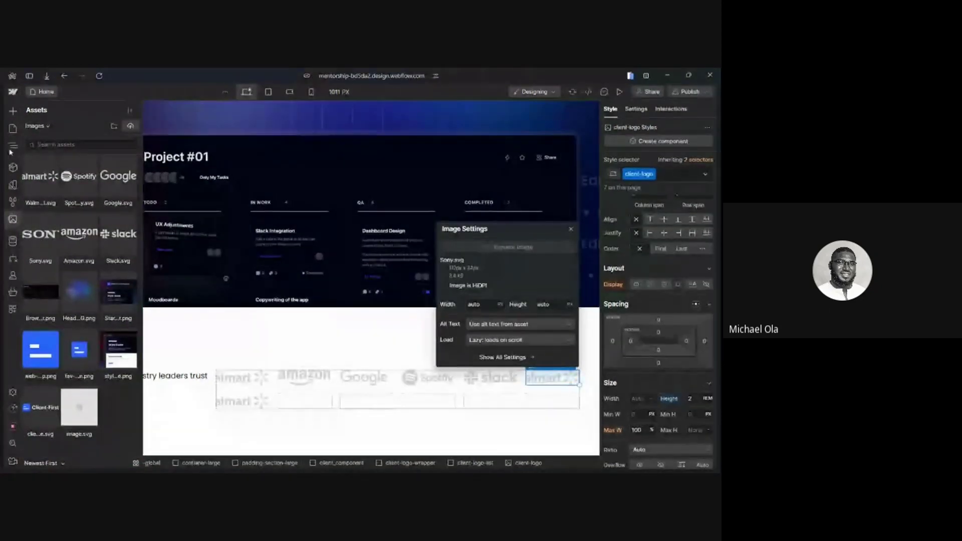
# Compare the grid with the Figma logo row, and delete the extra Walmart logo in the grid's second row in Webflow
pyautogui.moveTo(3, 188)
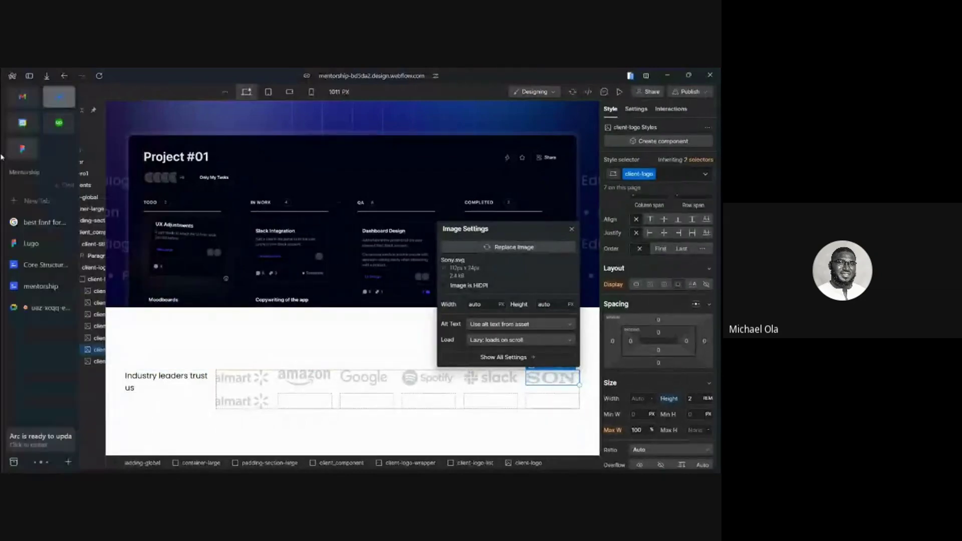
pyautogui.click(31, 244)
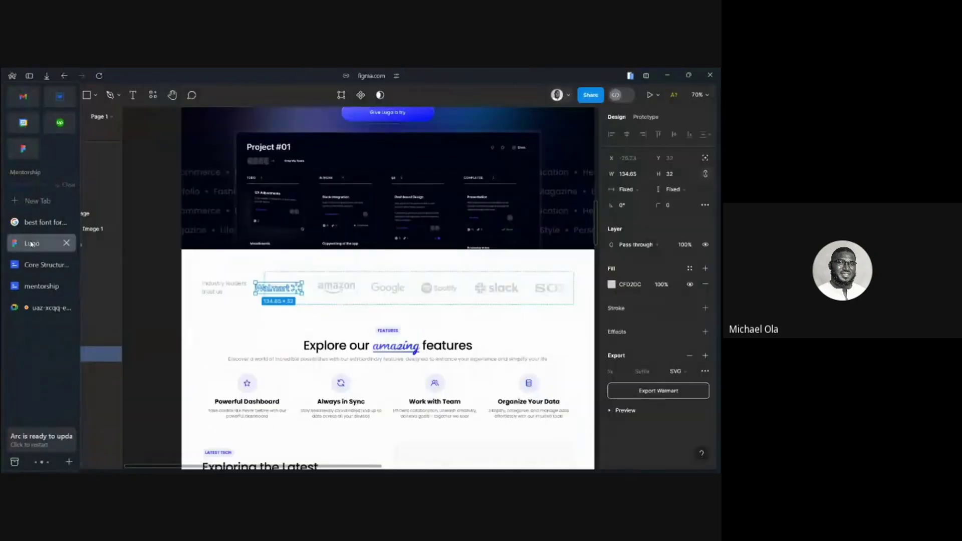
pyautogui.moveTo(3, 165)
pyautogui.press('f')
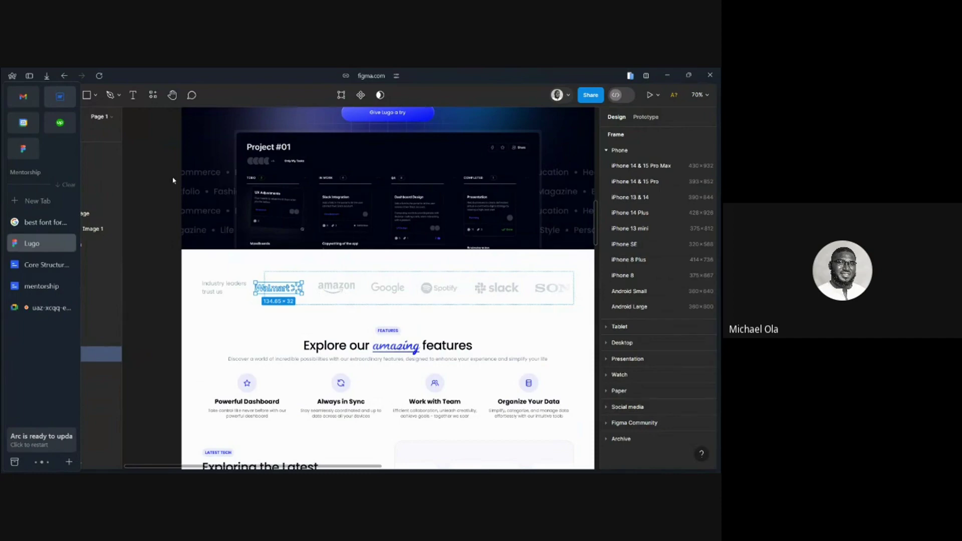
pyautogui.hotkey('ctrl', 'Tab')
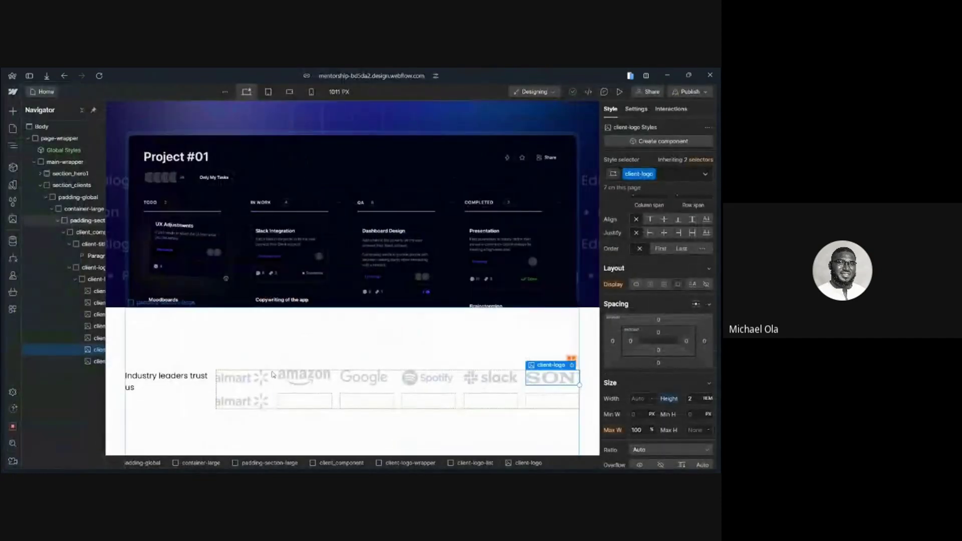
pyautogui.click(251, 403)
pyautogui.press('Delete')
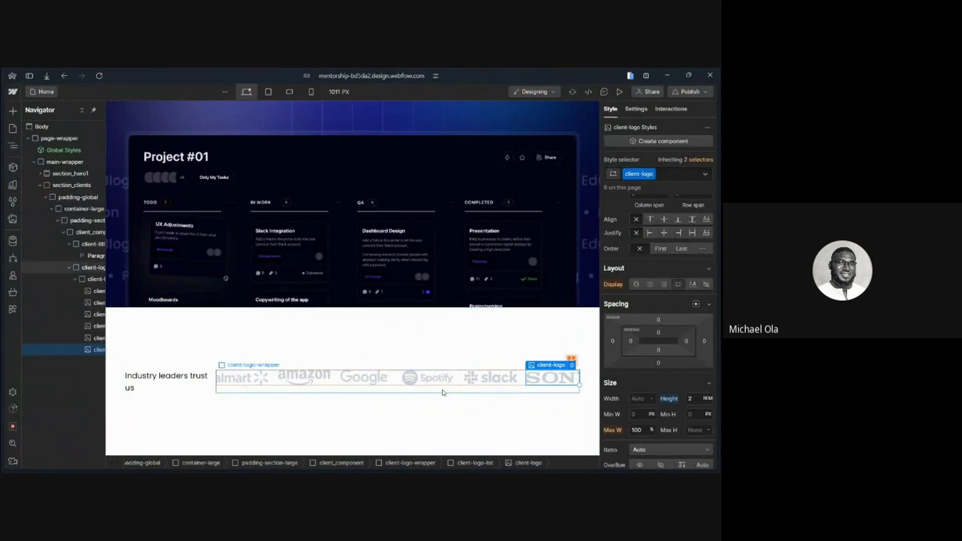
# Preview the page's client logo row, leave the preview, and examine the Brand Logos row in Figma
pyautogui.click(620, 93)
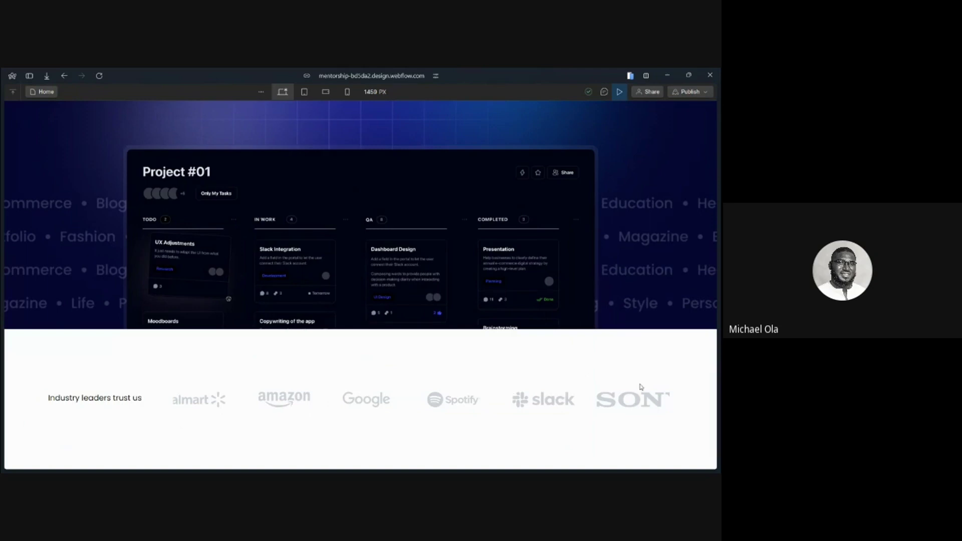
pyautogui.click(621, 91)
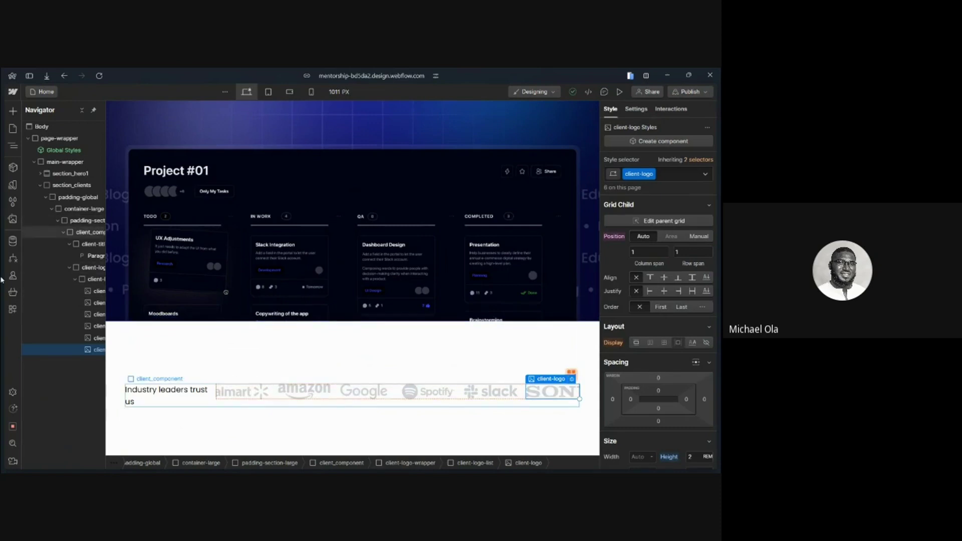
pyautogui.moveTo(2, 280)
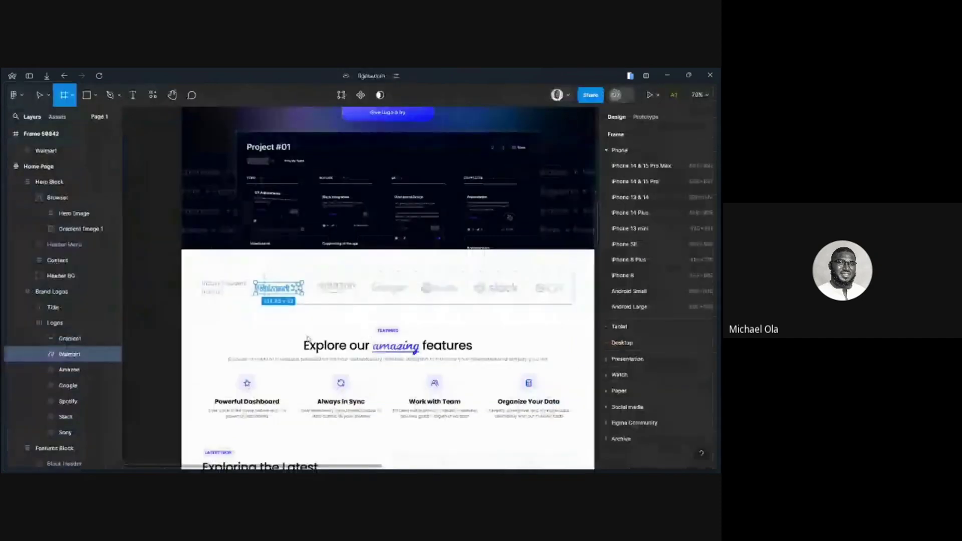
pyautogui.click(274, 290)
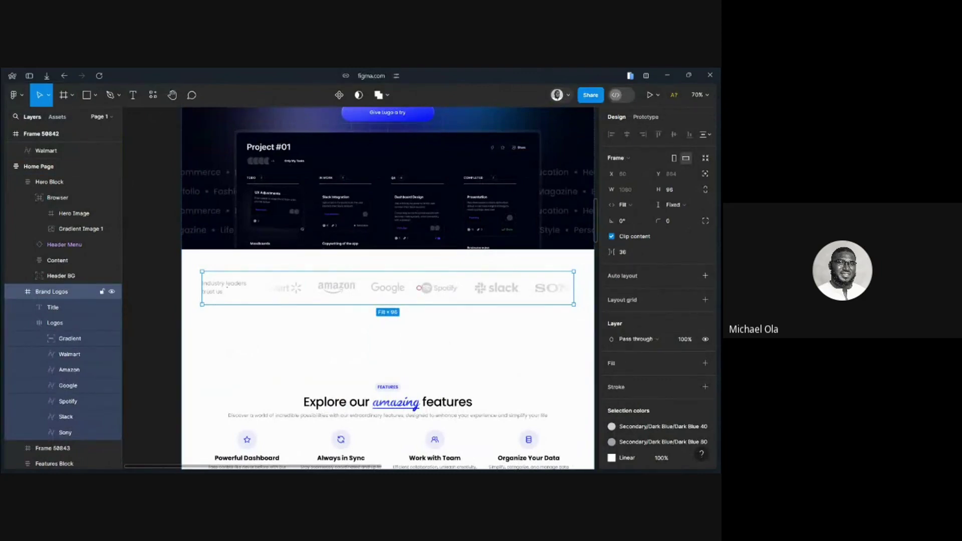
# Search the web for refokus, open the Refokus website and examine its moving rows of client logos
pyautogui.moveTo(2, 281)
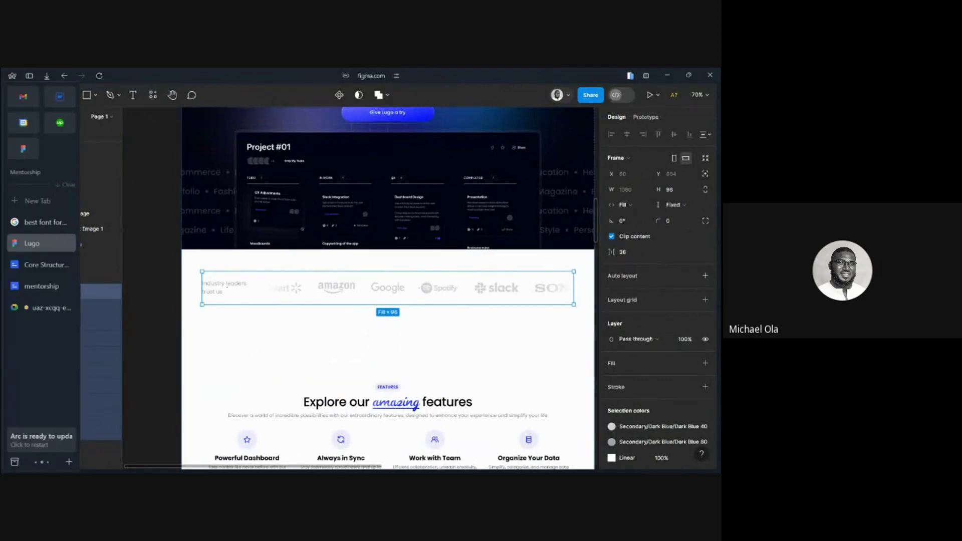
pyautogui.click(37, 202)
pyautogui.write('ref')
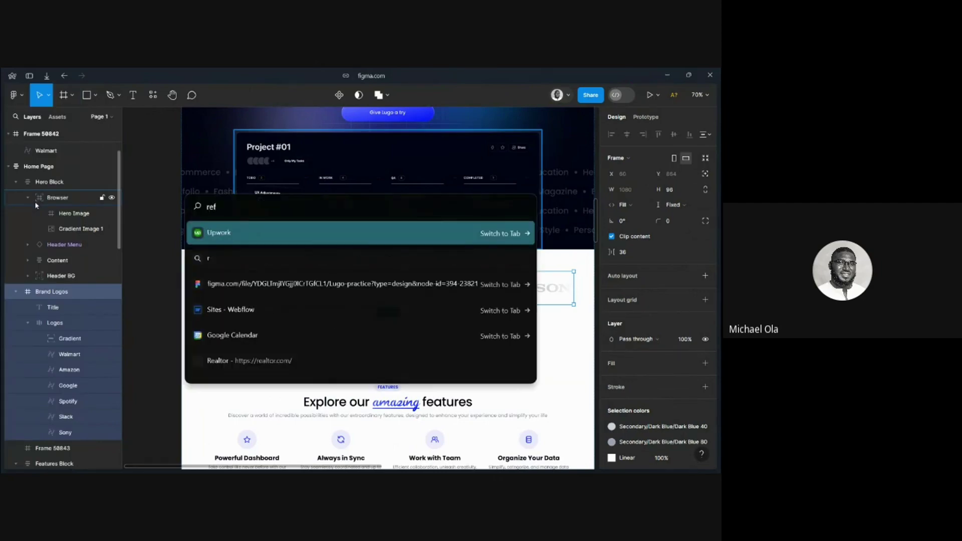
pyautogui.write('ckus')
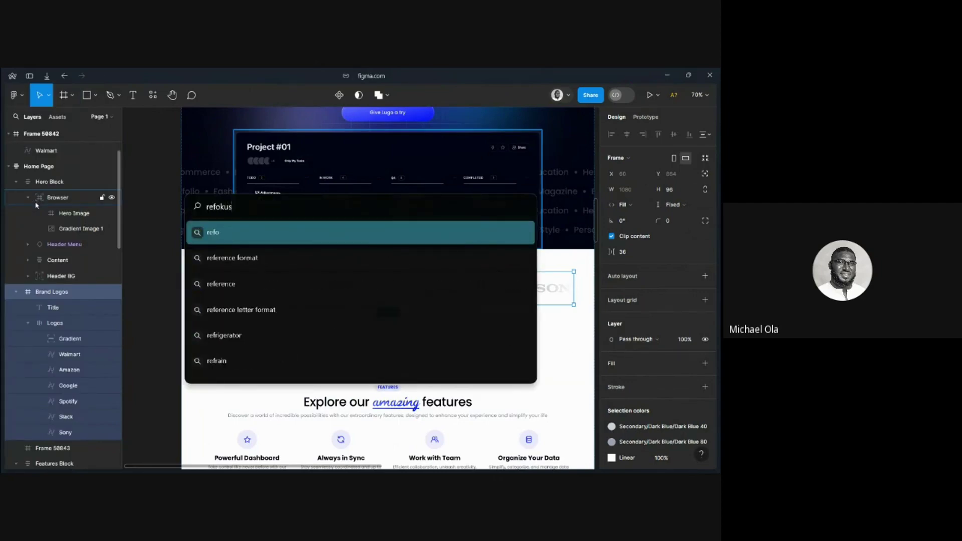
pyautogui.press('Return')
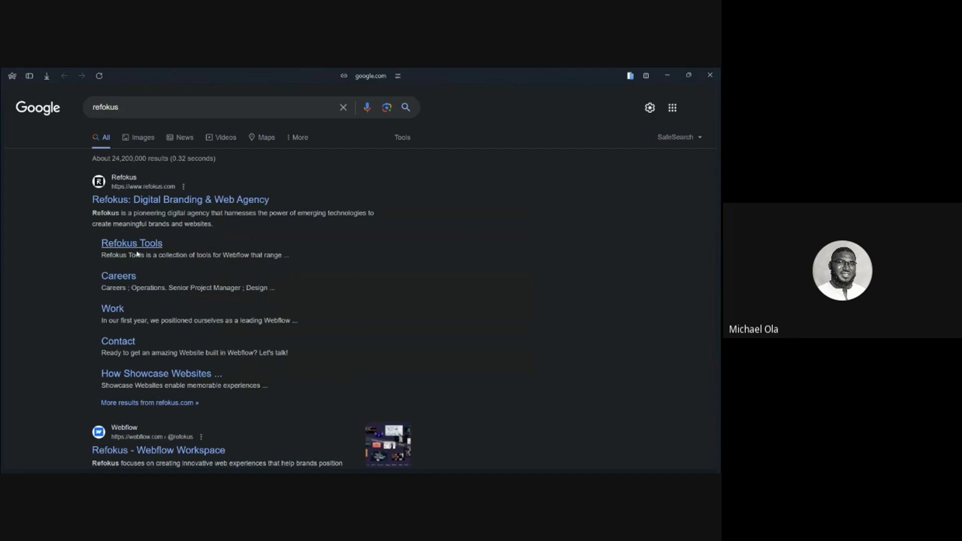
pyautogui.click(111, 206)
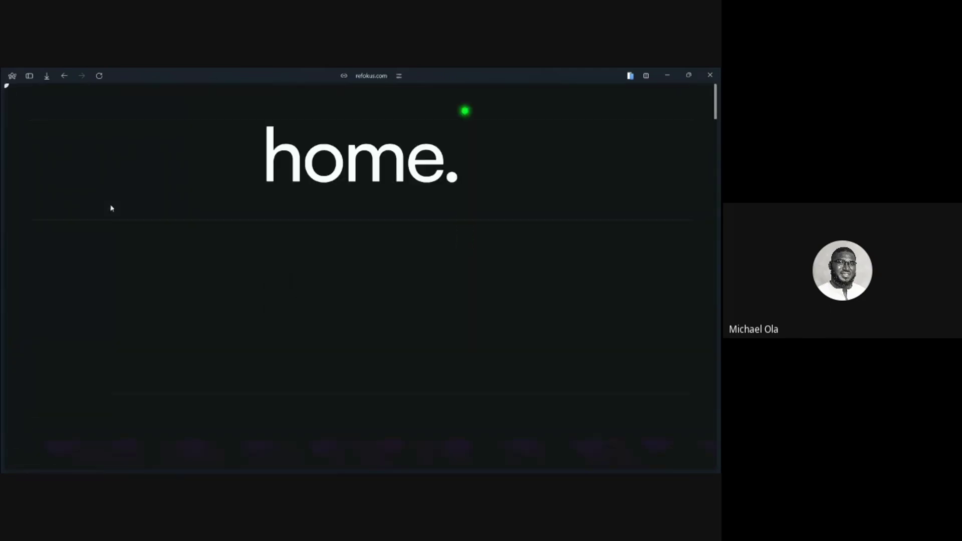
pyautogui.scroll(-8, 198, 310)
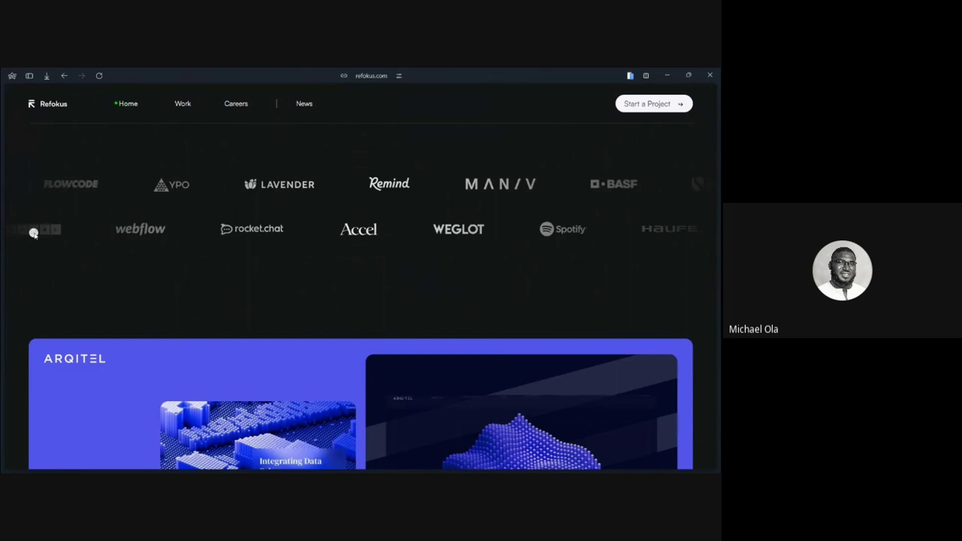
pyautogui.moveTo(4, 233)
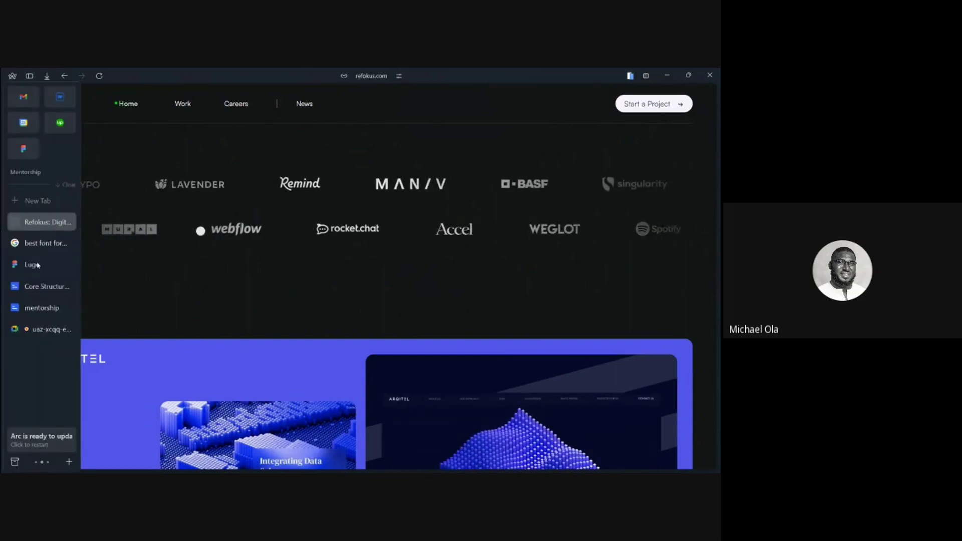
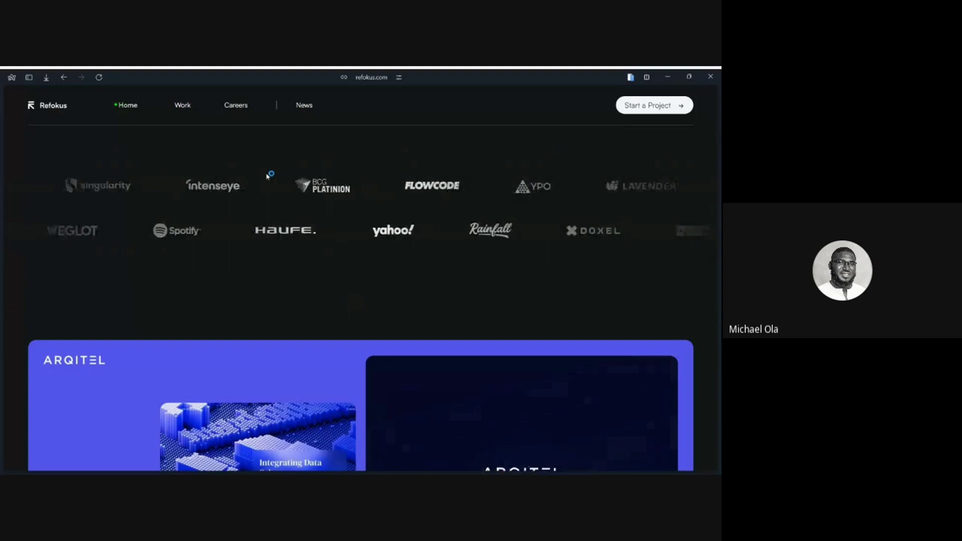
pyautogui.moveTo(2, 271)
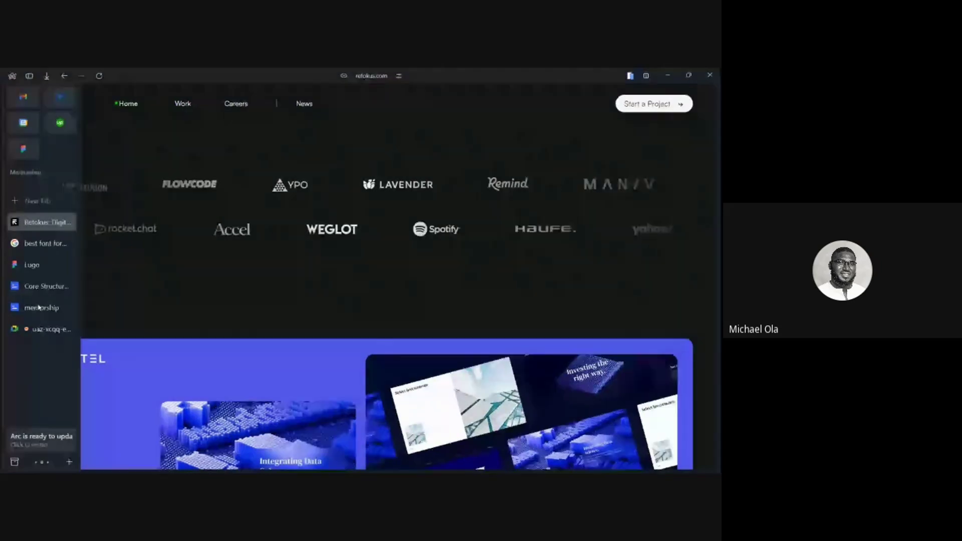
# Switch to the Figma design and hide the Gradient layer in the Logos frame of the Brand Logos section
pyautogui.click(33, 265)
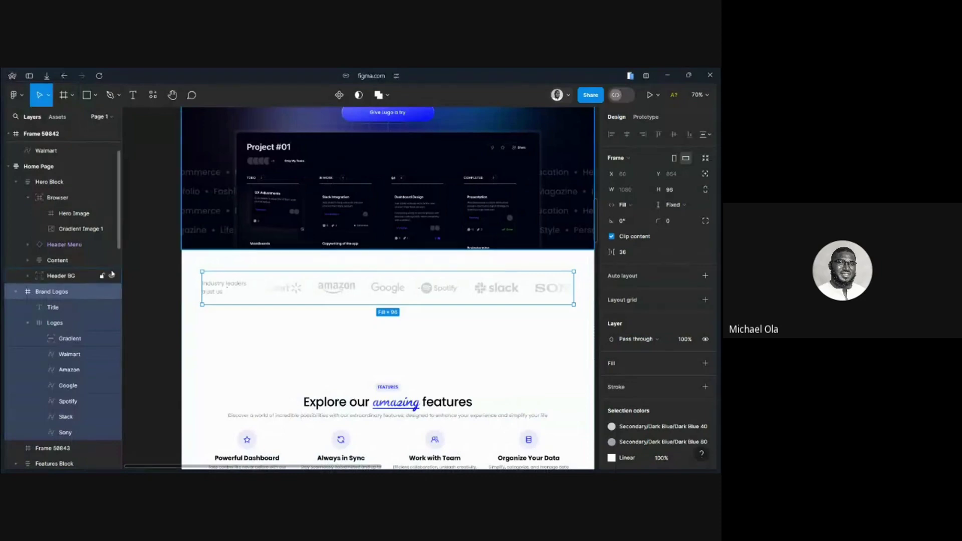
pyautogui.moveTo(1, 286)
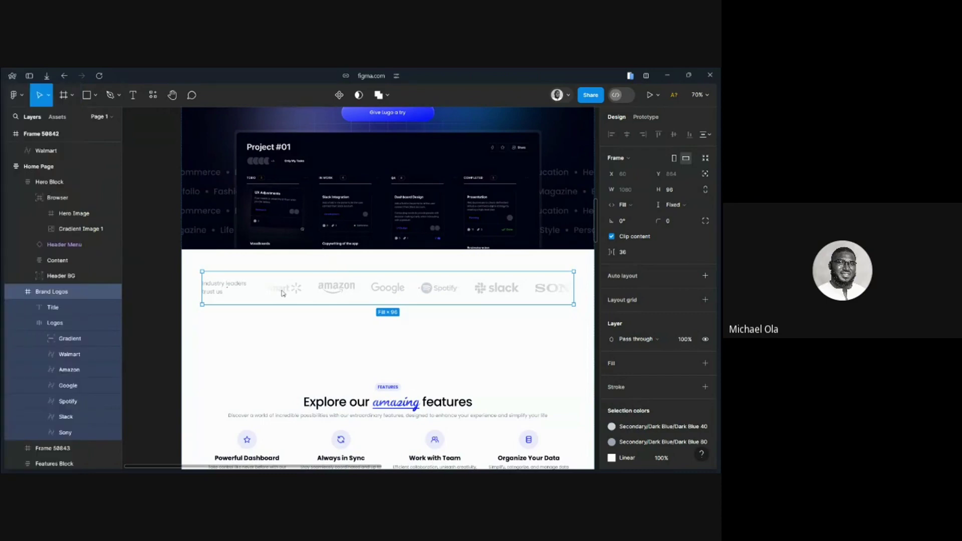
pyautogui.click(70, 339)
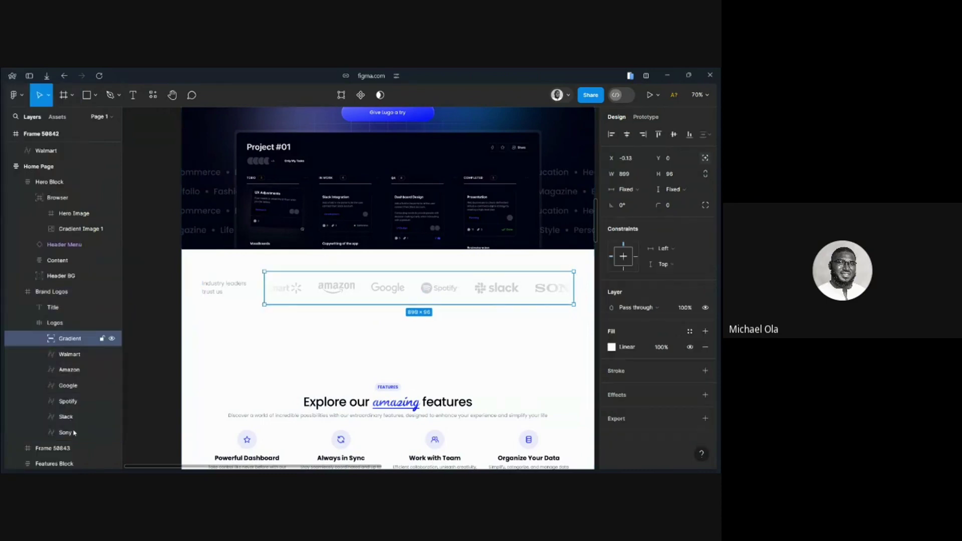
pyautogui.click(102, 340)
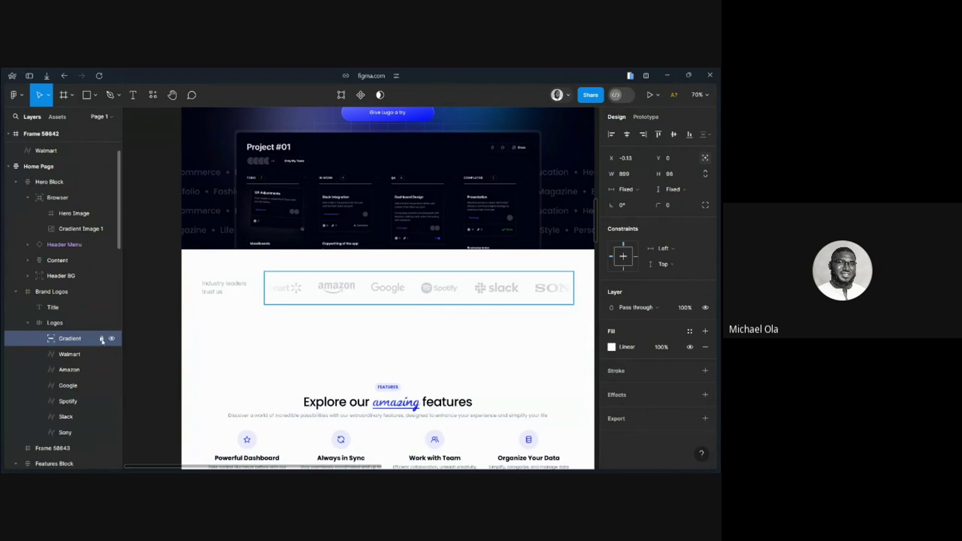
pyautogui.click(111, 339)
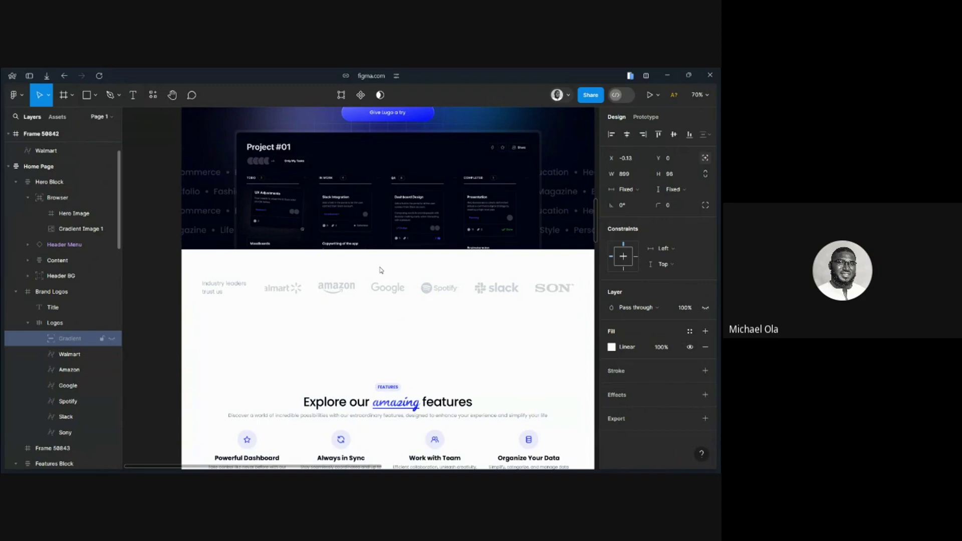
# Turn off content clipping on the Logos frame and resize the frame to fit its logos
pyautogui.click(351, 295)
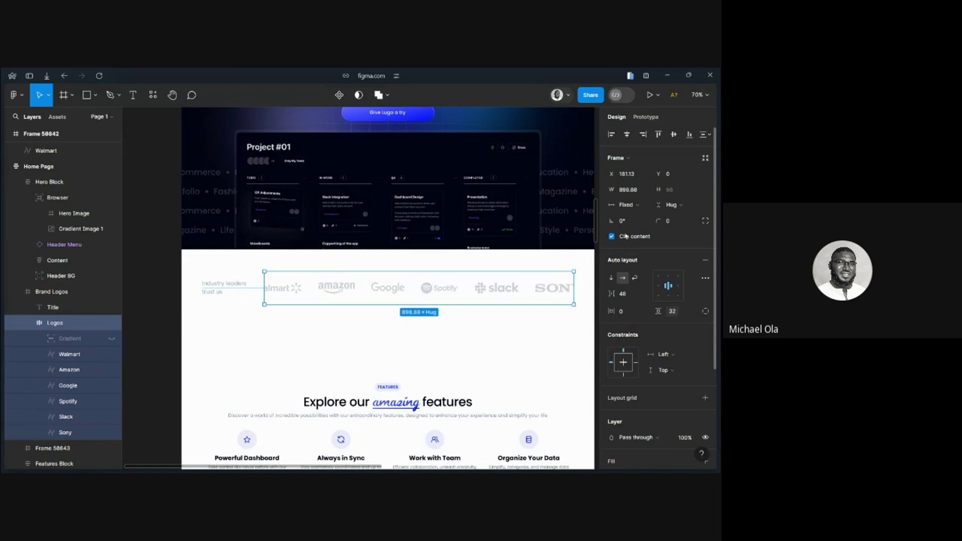
pyautogui.click(611, 236)
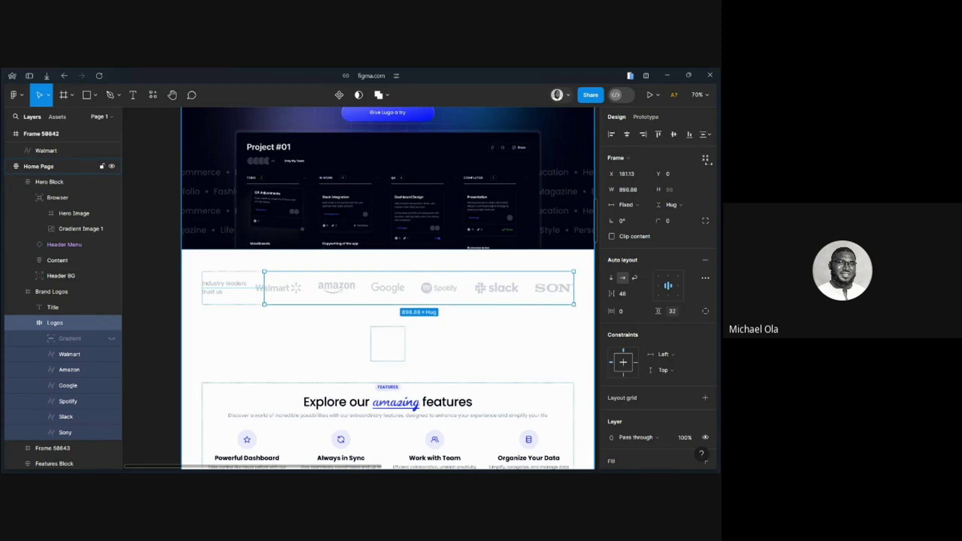
pyautogui.click(706, 160)
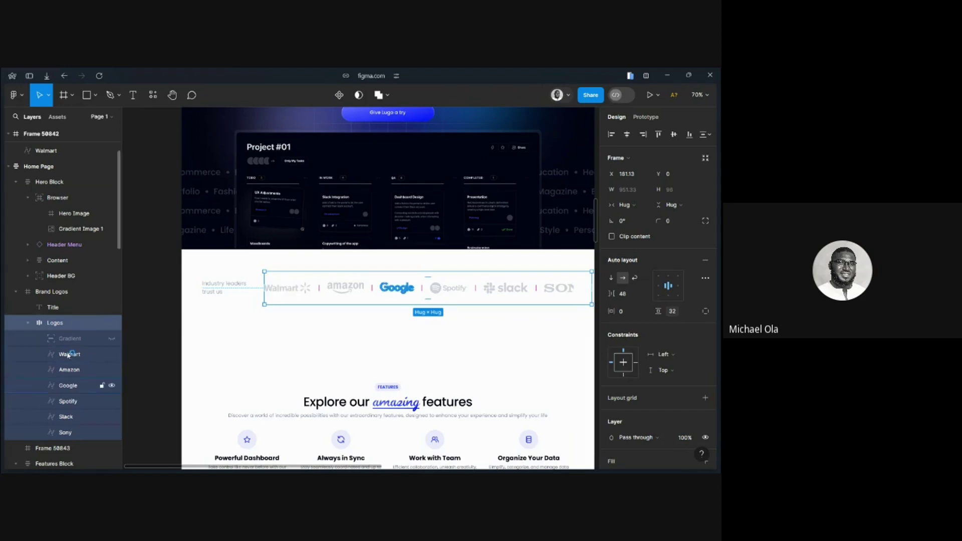
# Export the full Walmart logo as an SVG file
pyautogui.click(110, 358)
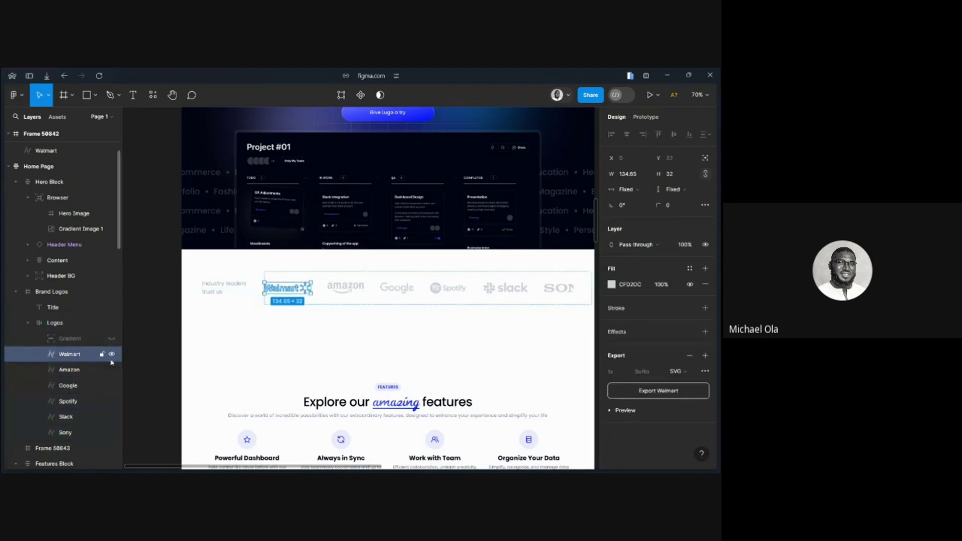
pyautogui.click(652, 391)
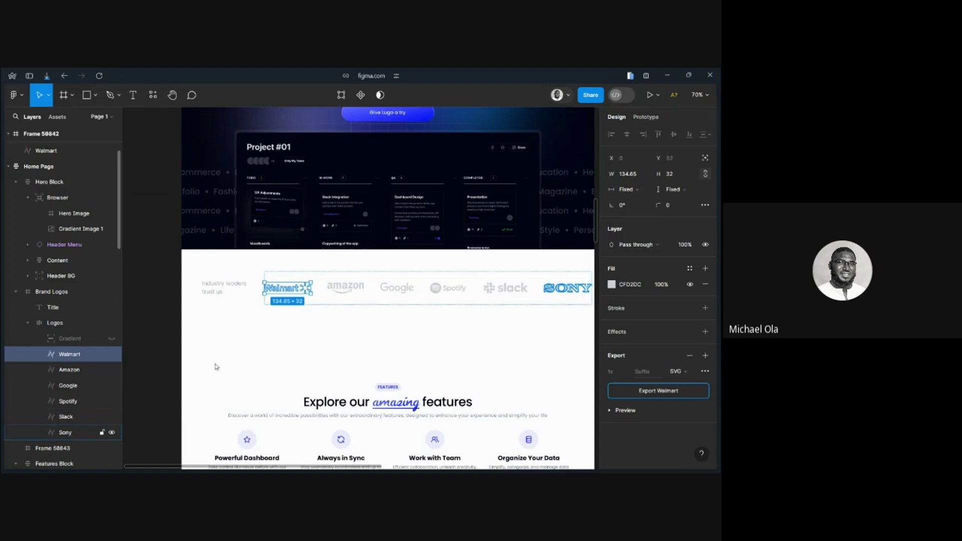
# Move the Sony logo ahead of Slack in the Logos frame and export Sony as an SVG file
pyautogui.click(577, 286)
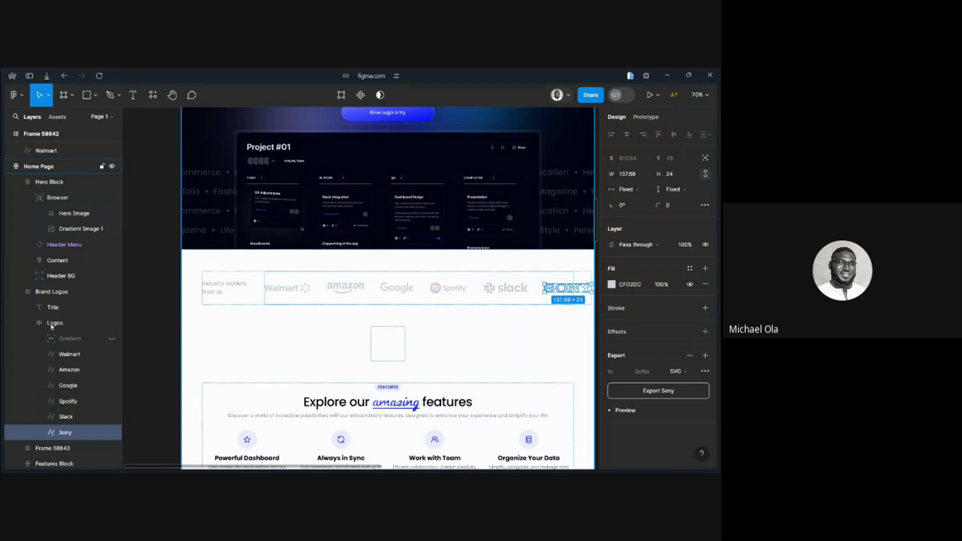
pyautogui.click(561, 292)
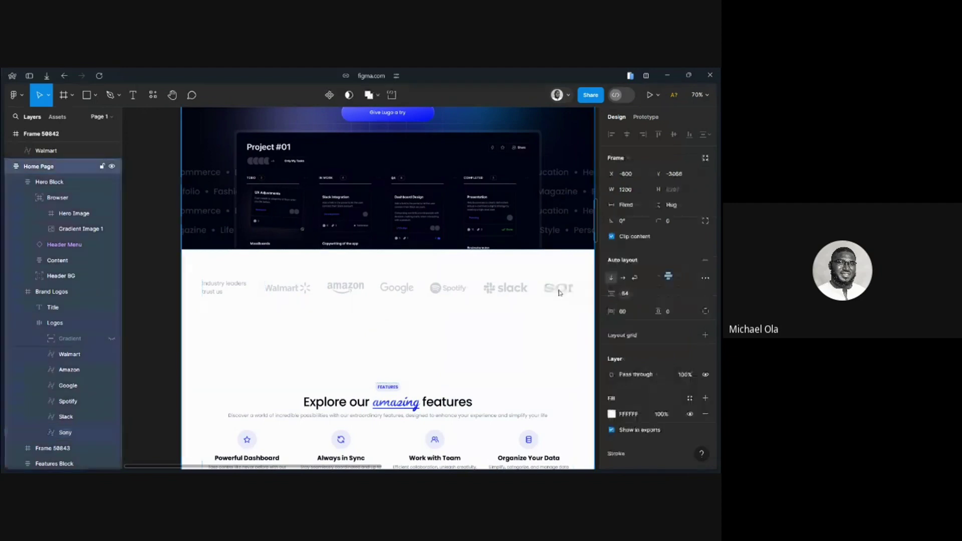
pyautogui.click(560, 292)
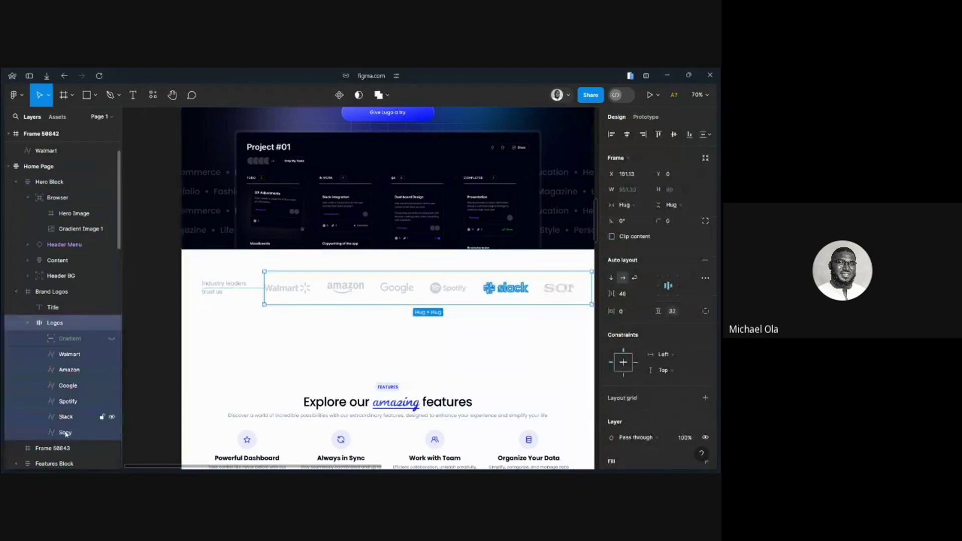
pyautogui.click(65, 432)
pyautogui.moveTo(65, 431); pyautogui.dragTo(66, 415)
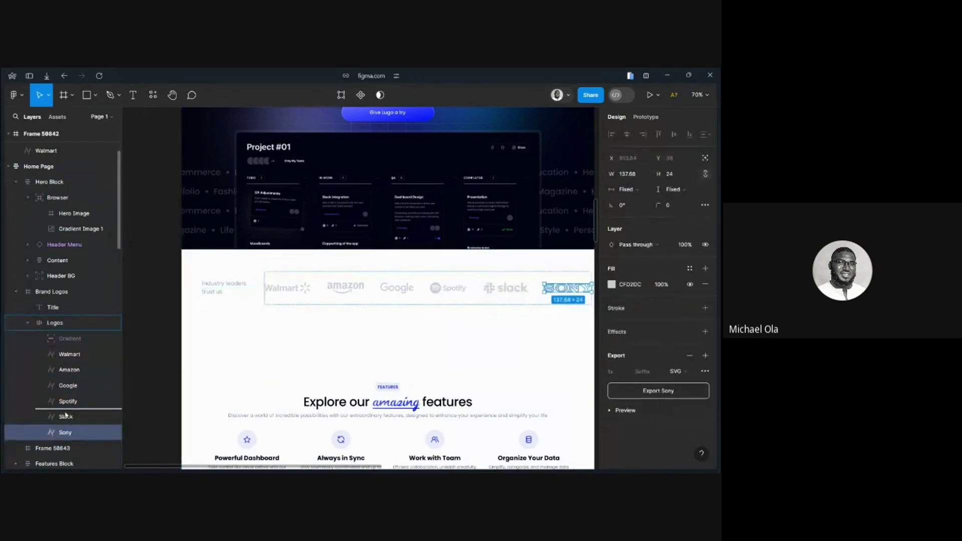
pyautogui.moveTo(644, 328); pyautogui.dragTo(671, 391)
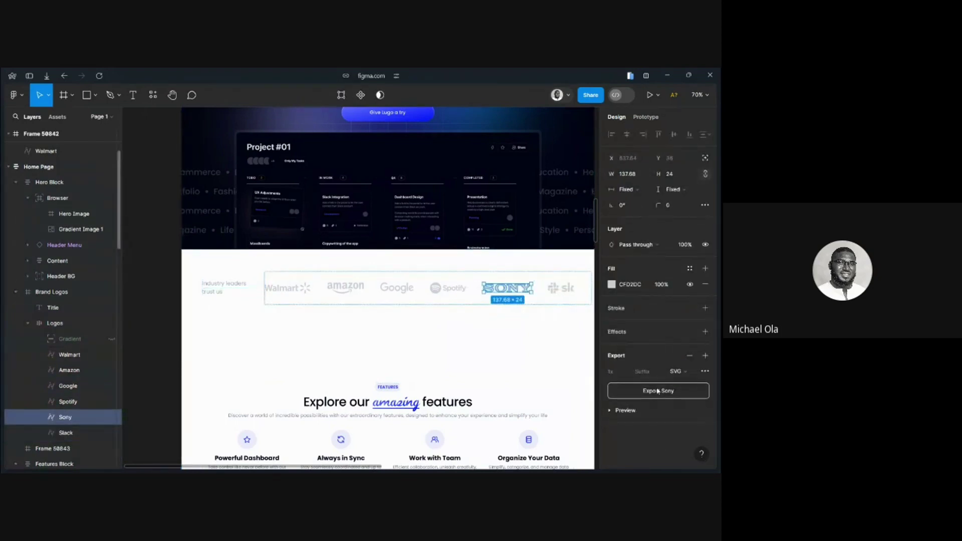
pyautogui.click(658, 393)
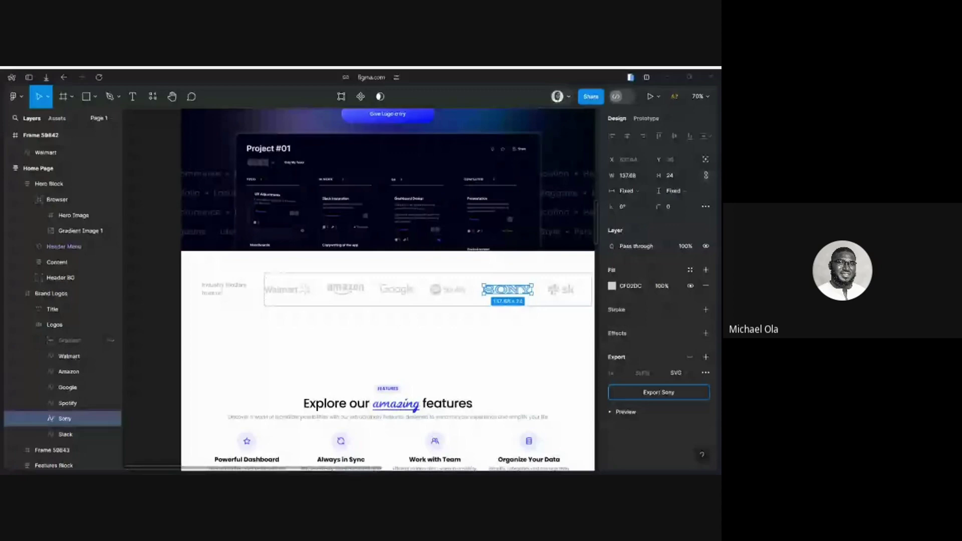
# Switch to the Webflow project and delete the old Walmart.svg and Sony.svg files from the image assets
pyautogui.moveTo(1, 252)
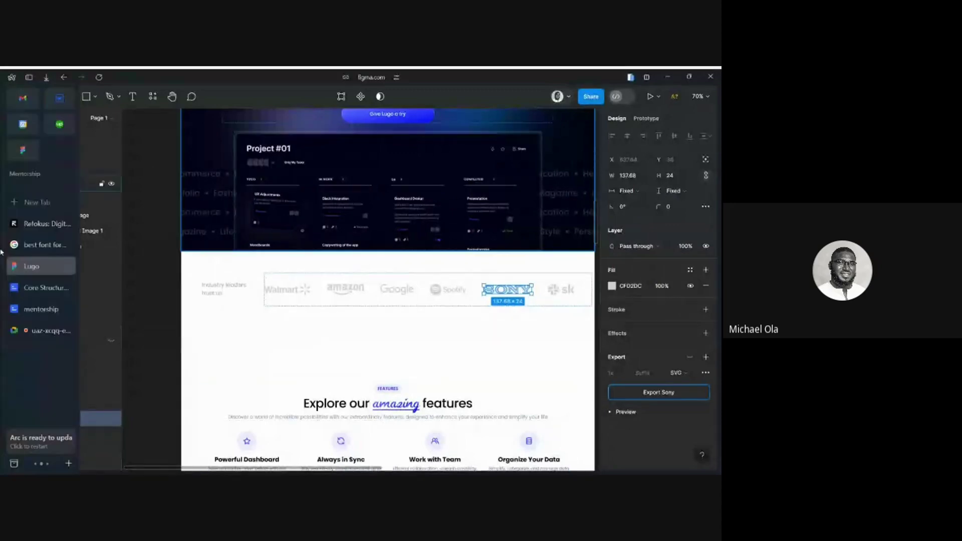
pyautogui.click(64, 106)
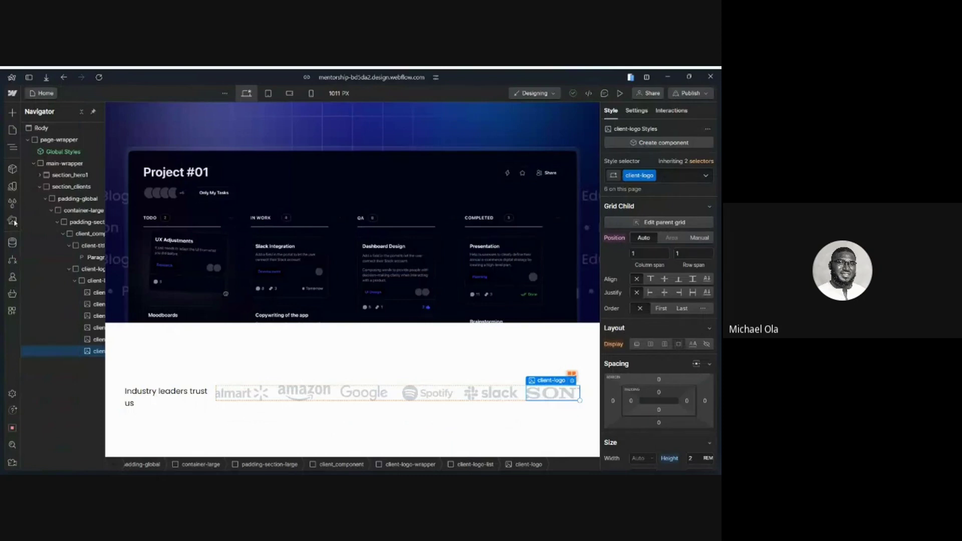
pyautogui.click(13, 220)
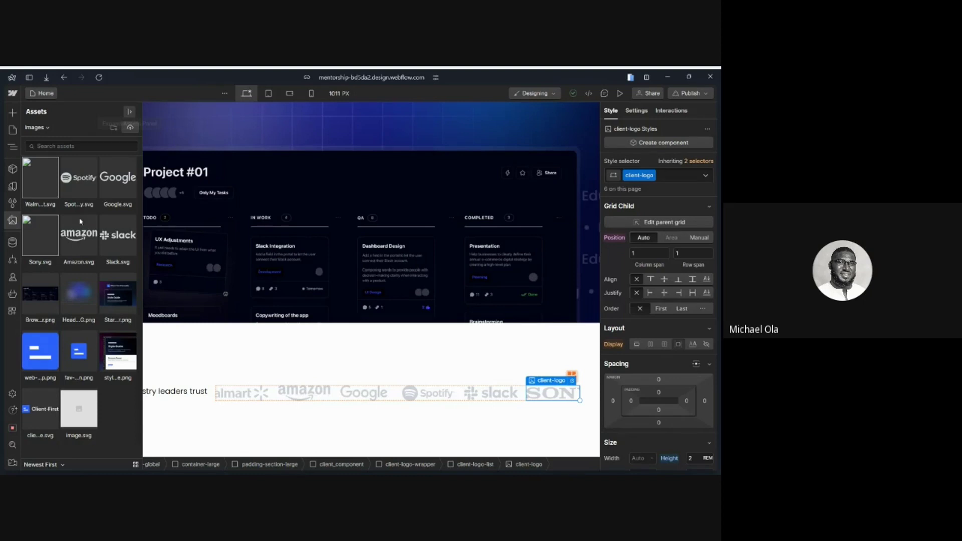
pyautogui.click(130, 111)
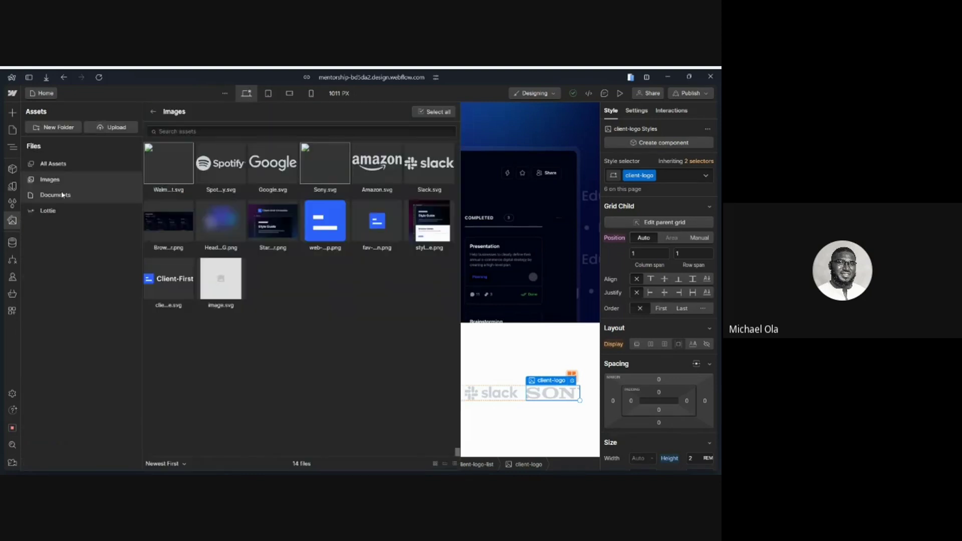
pyautogui.click(187, 191)
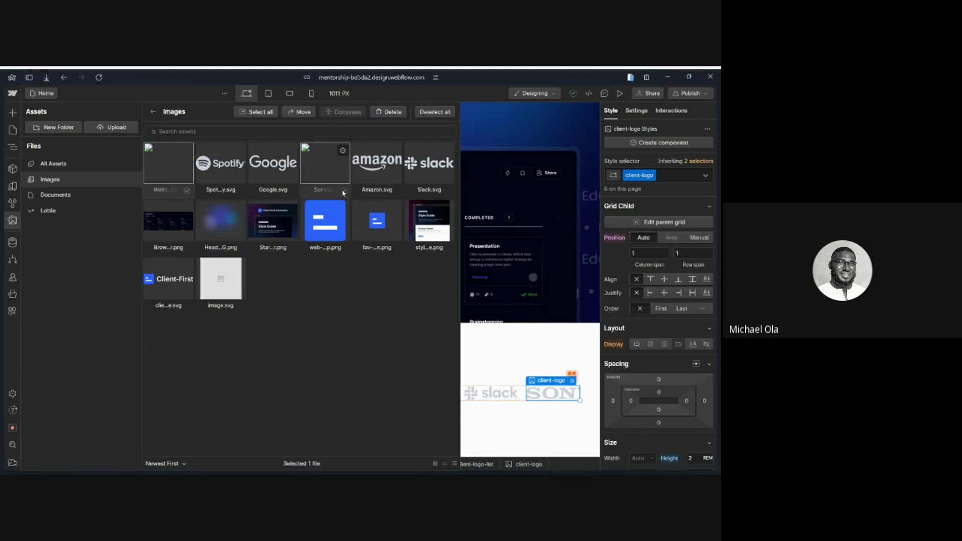
pyautogui.click(344, 191)
pyautogui.click(391, 113)
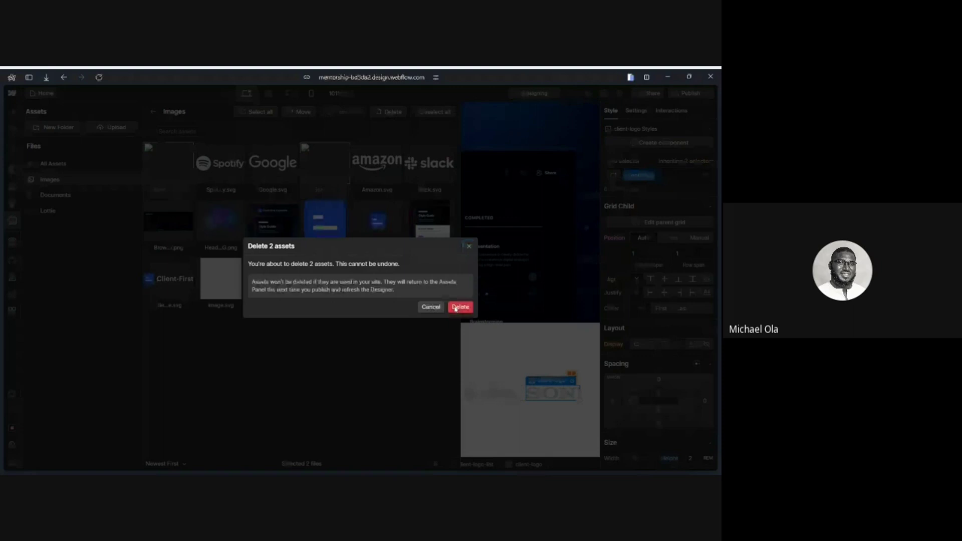
pyautogui.click(455, 308)
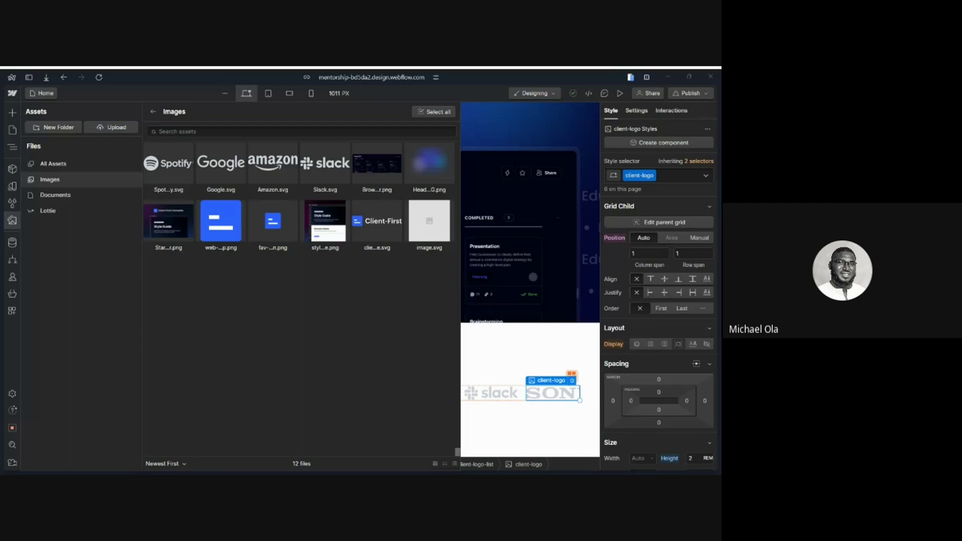
# Upload the newly exported Sony and Walmart files from the Downloads/Untitled folder to the Webflow assets
pyautogui.moveTo(437, 462)
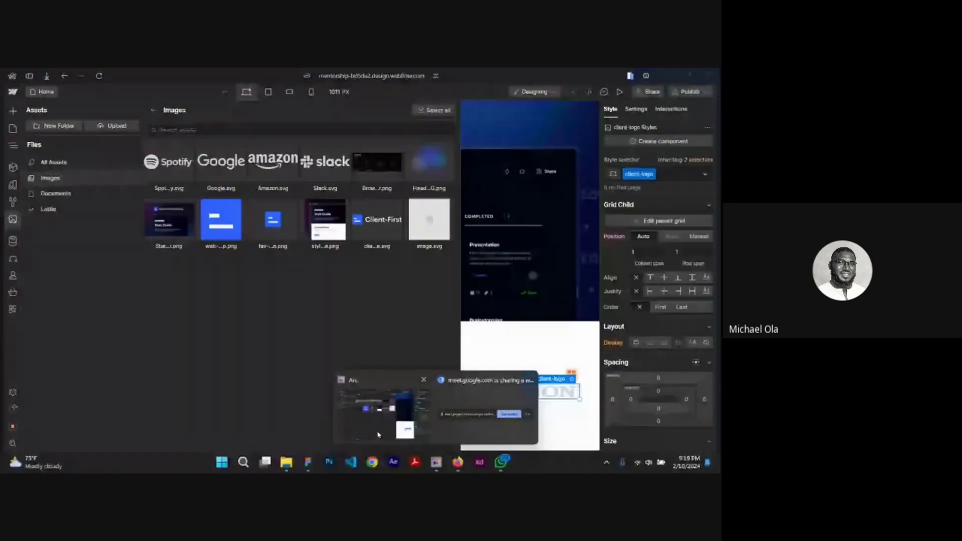
pyautogui.click(379, 435)
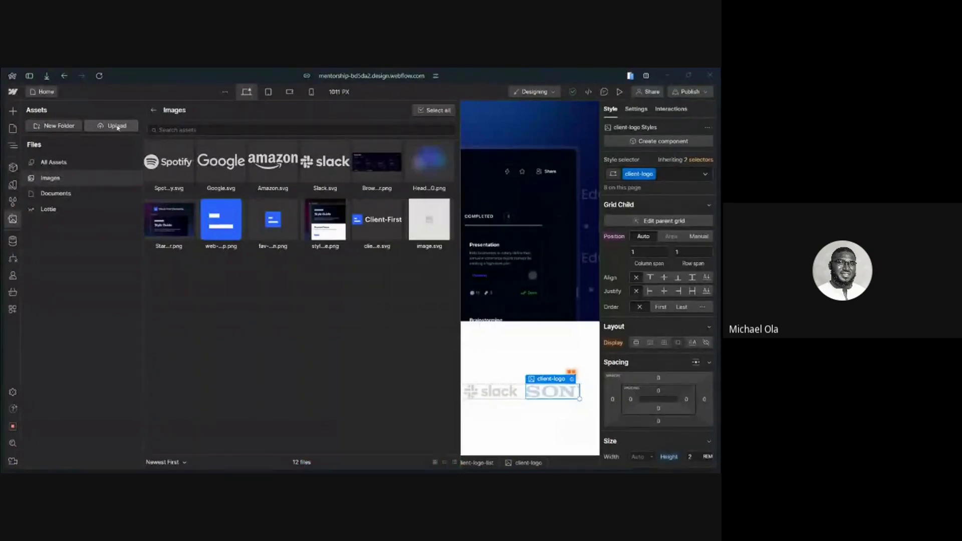
pyautogui.moveTo(118, 128); pyautogui.dragTo(119, 128)
pyautogui.click(118, 128)
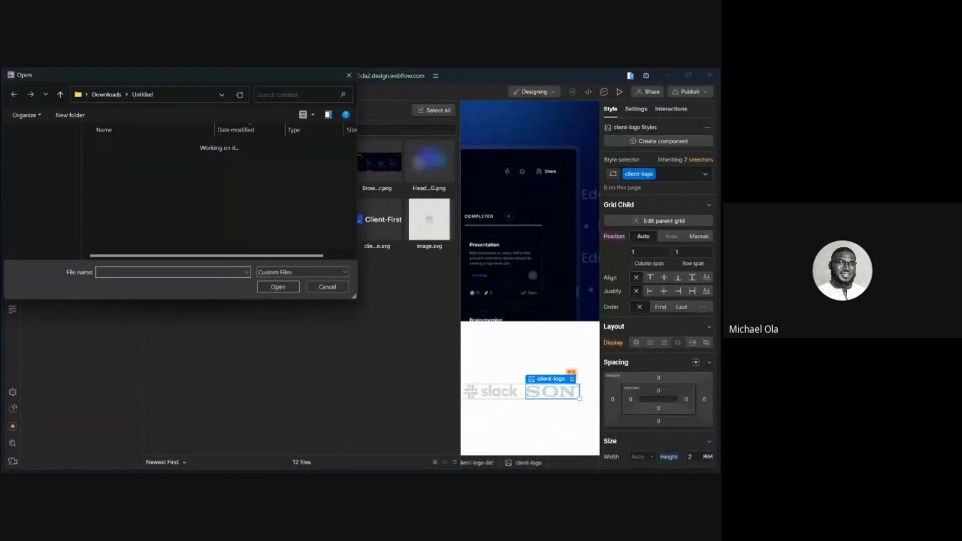
pyautogui.click(107, 158)
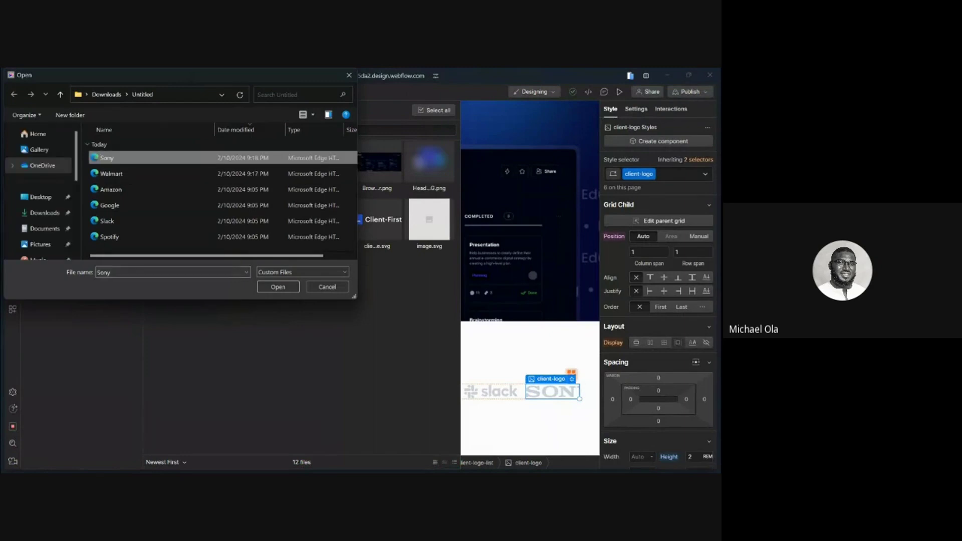
pyautogui.keyDown('shift'); pyautogui.click(112, 173); pyautogui.keyUp('shift')
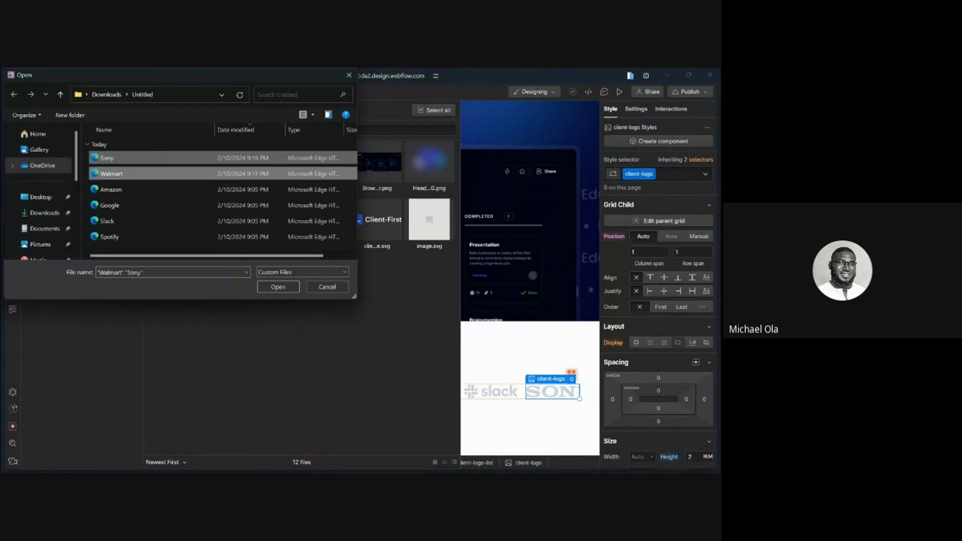
pyautogui.click(274, 288)
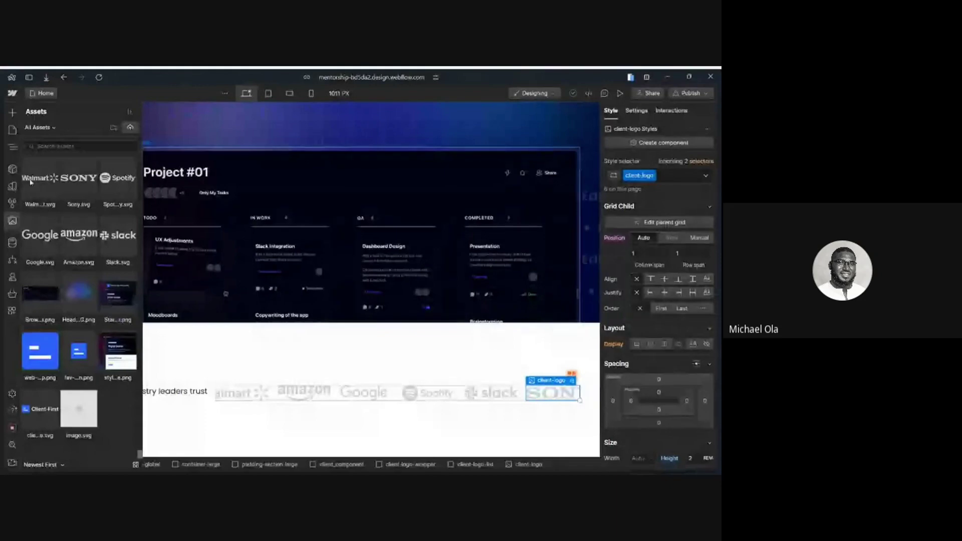
# Replace the first image in the client logo grid with the newly uploaded Walmart.svg
pyautogui.moveTo(30, 182)
pyautogui.mouseDown()
pyautogui.moveTo(265, 401)
pyautogui.moveTo(254, 395)
pyautogui.mouseUp()
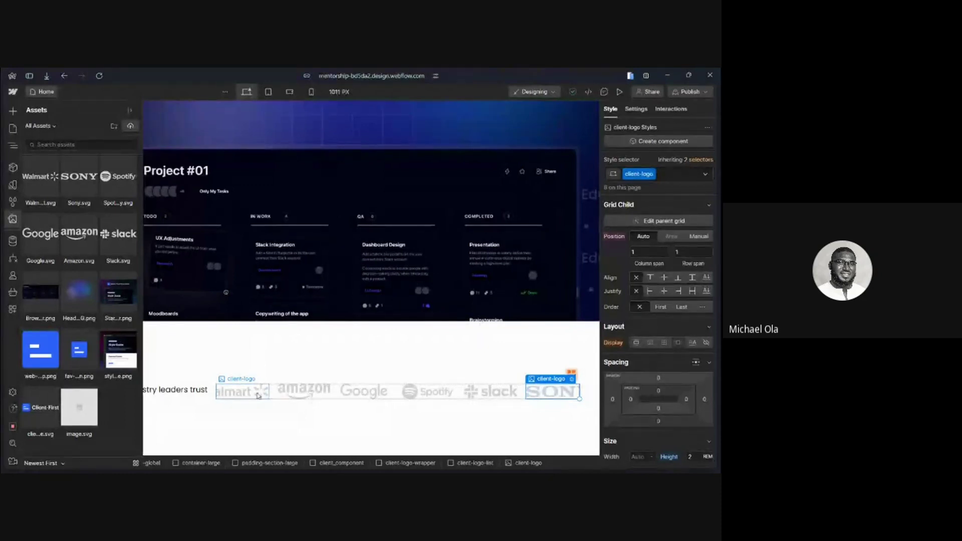
pyautogui.click(249, 390)
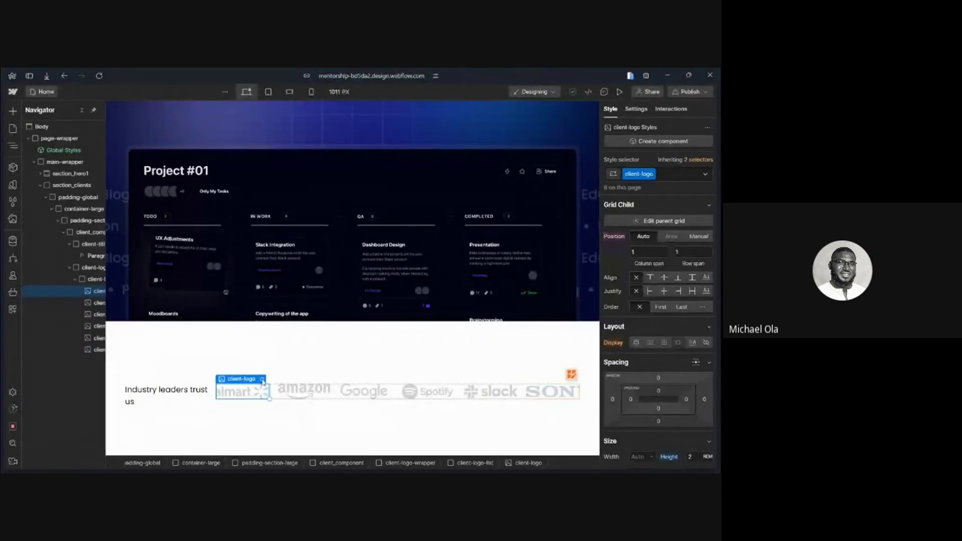
pyautogui.click(262, 380)
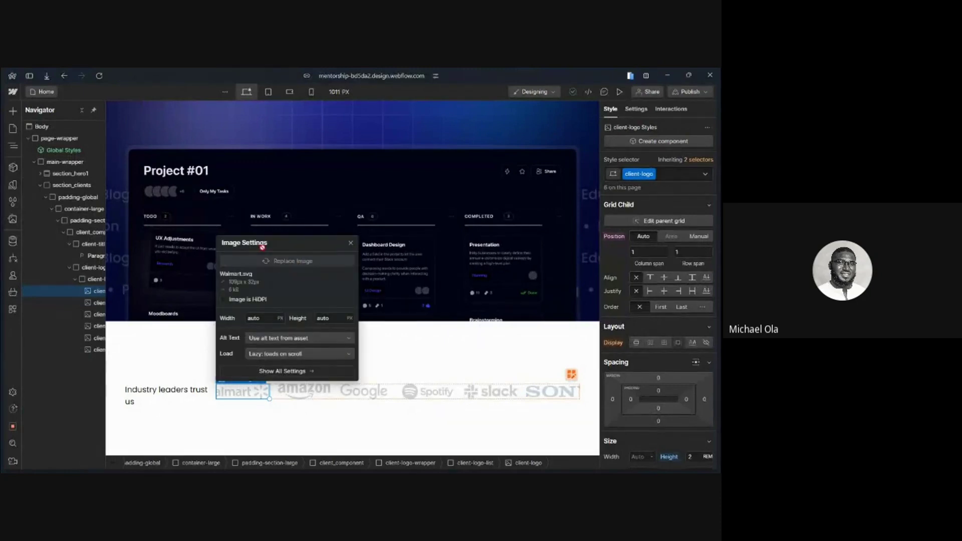
pyautogui.press('j')
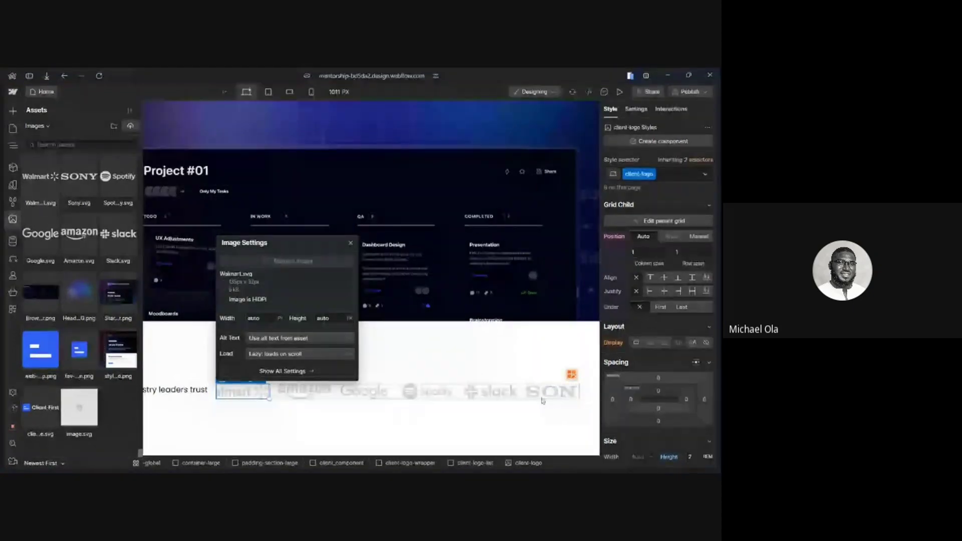
pyautogui.press('z')
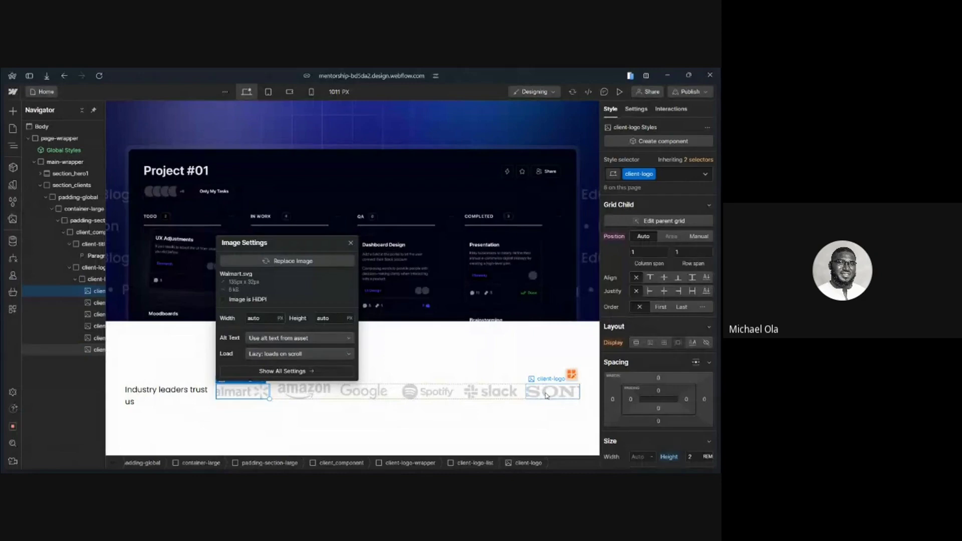
# Replace the last image in the client logo grid with the newly uploaded Sony.svg
pyautogui.click(547, 395)
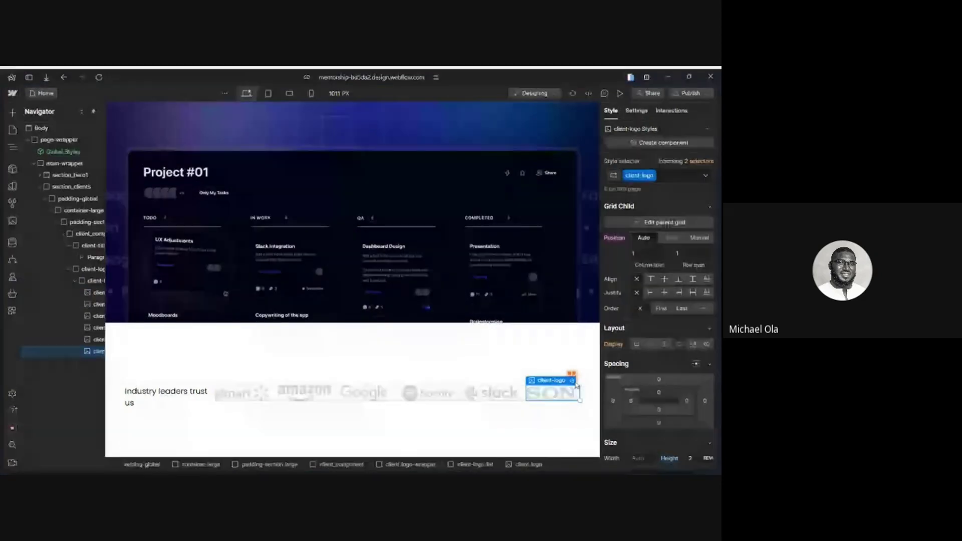
pyautogui.click(572, 379)
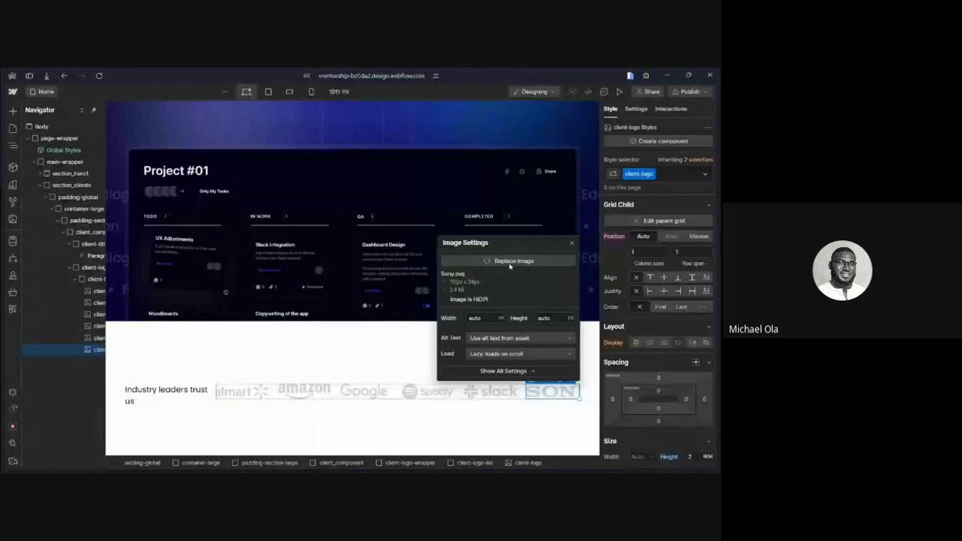
pyautogui.click(504, 265)
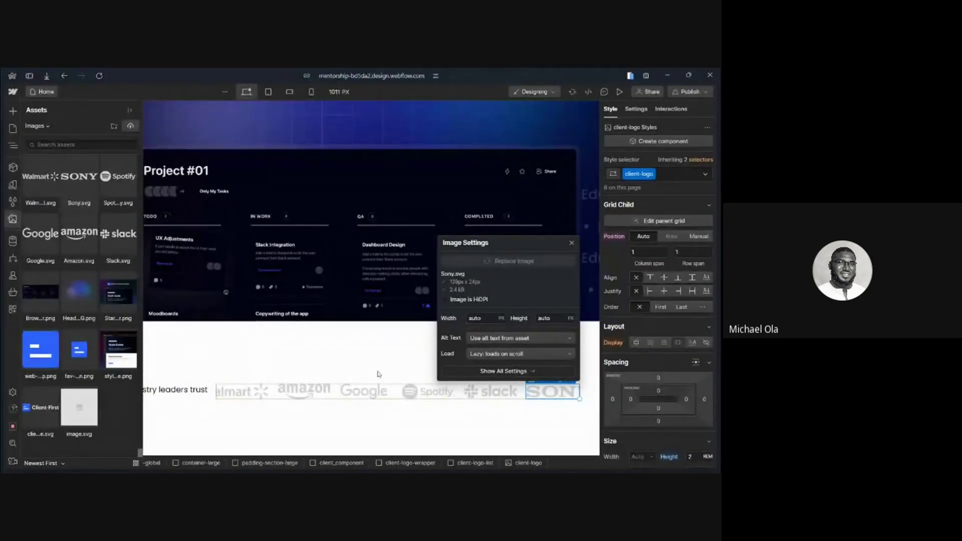
pyautogui.press('z')
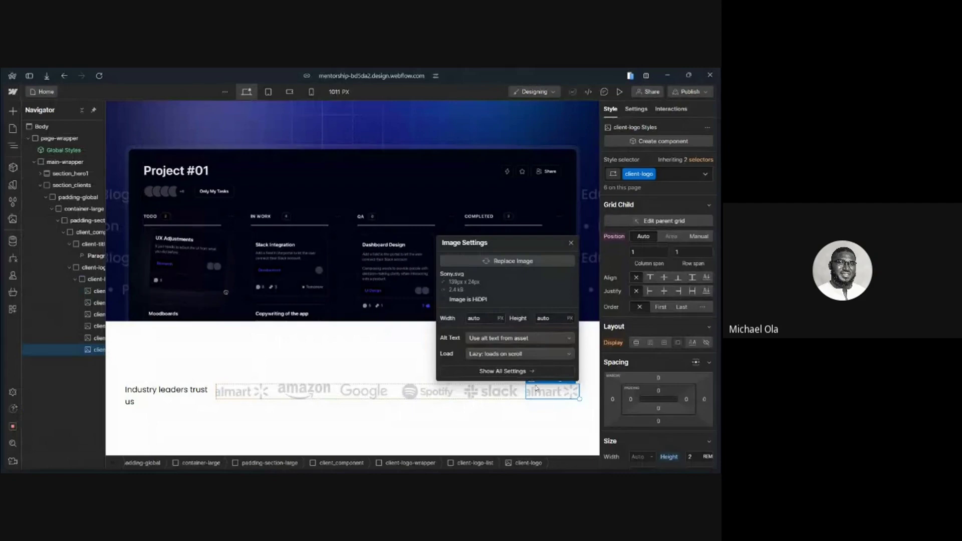
# Try to reapply Sony.svg to the last client logo through its element settings
pyautogui.click(641, 110)
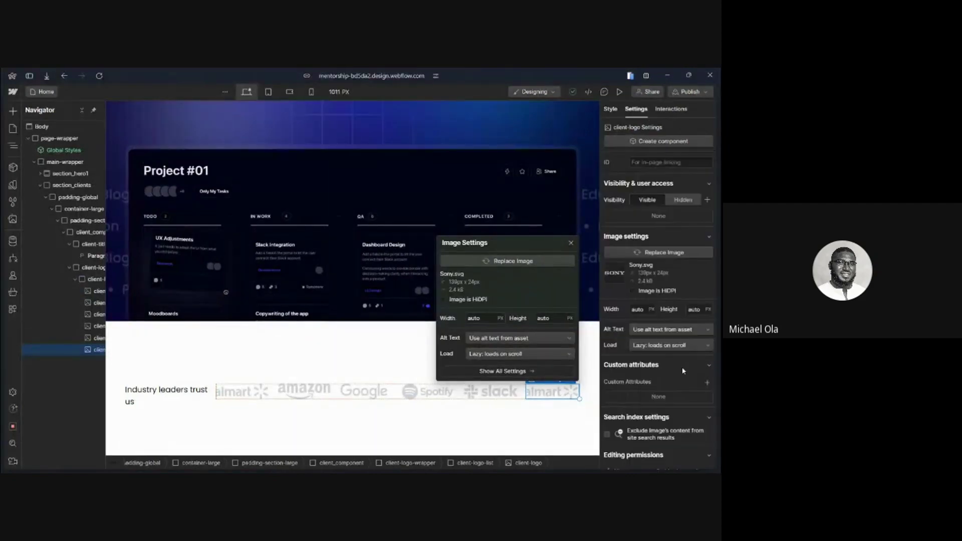
pyautogui.click(651, 257)
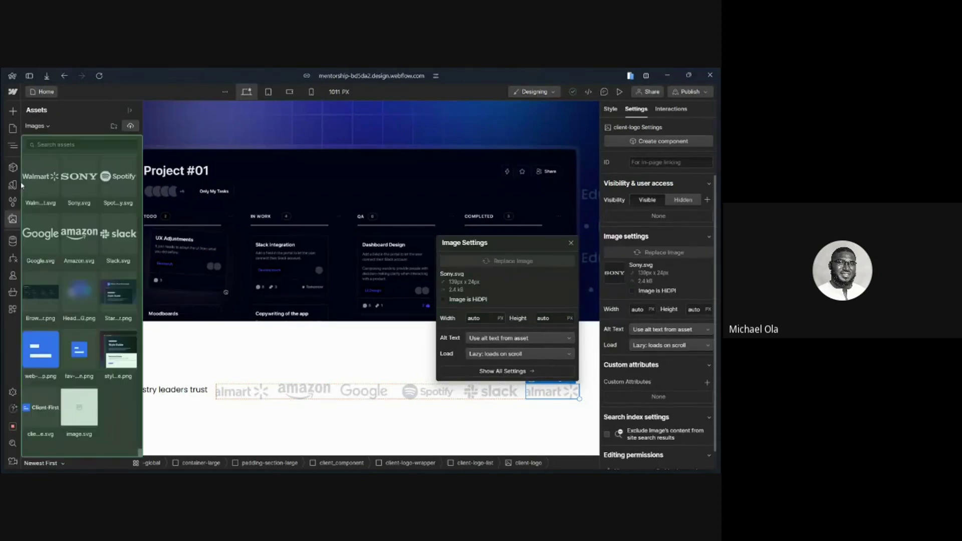
pyautogui.click(79, 181)
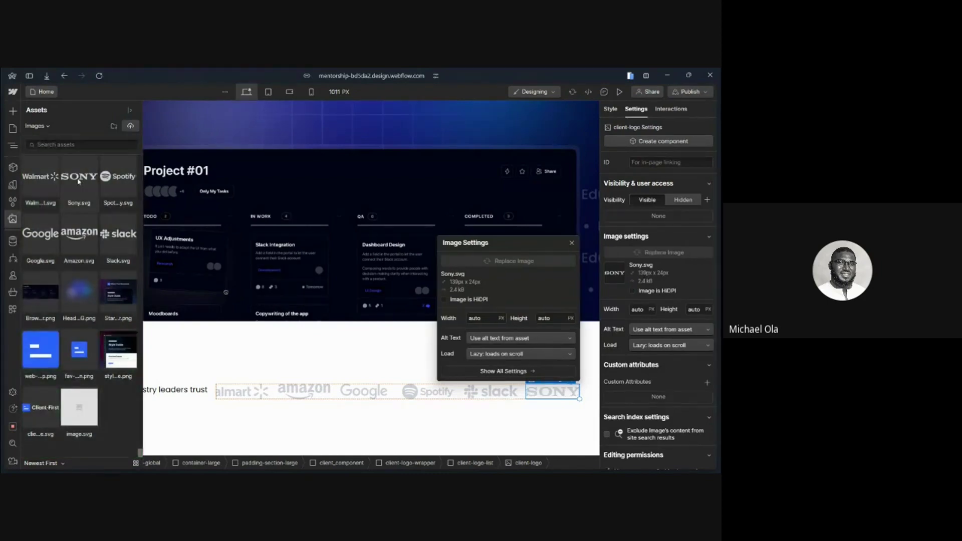
pyautogui.hotkey('ctrl', 'z')
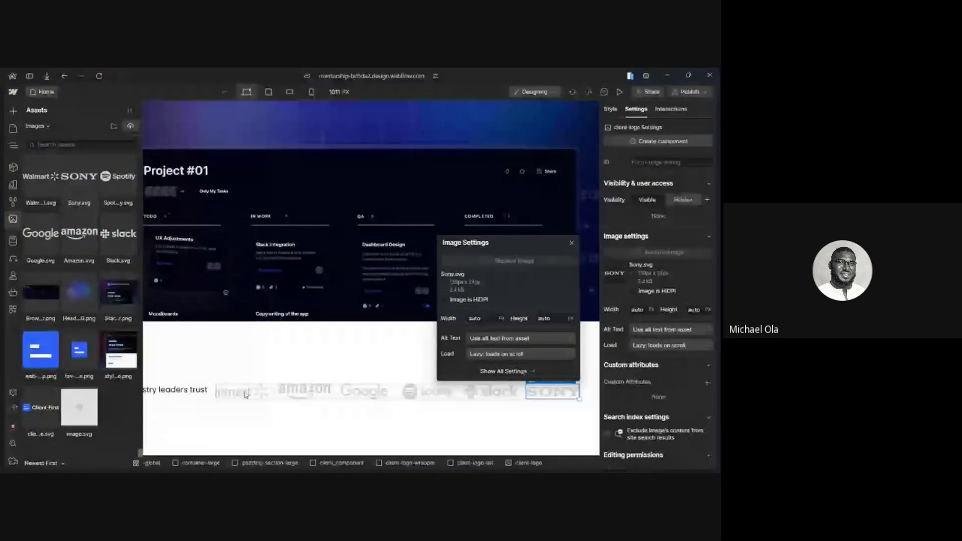
pyautogui.press('z')
# Reapply the new Walmart.svg to the first client logo through its element settings
pyautogui.click(245, 395)
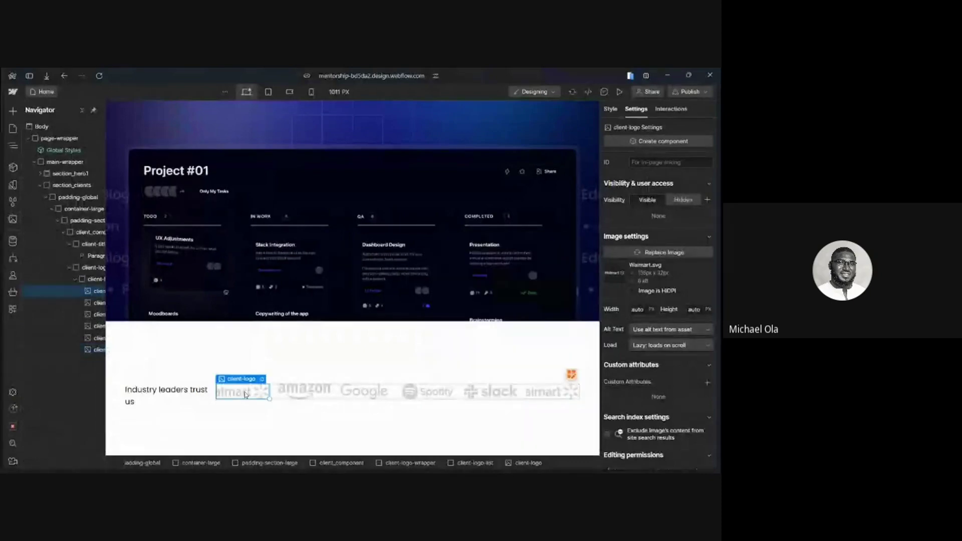
pyautogui.click(664, 253)
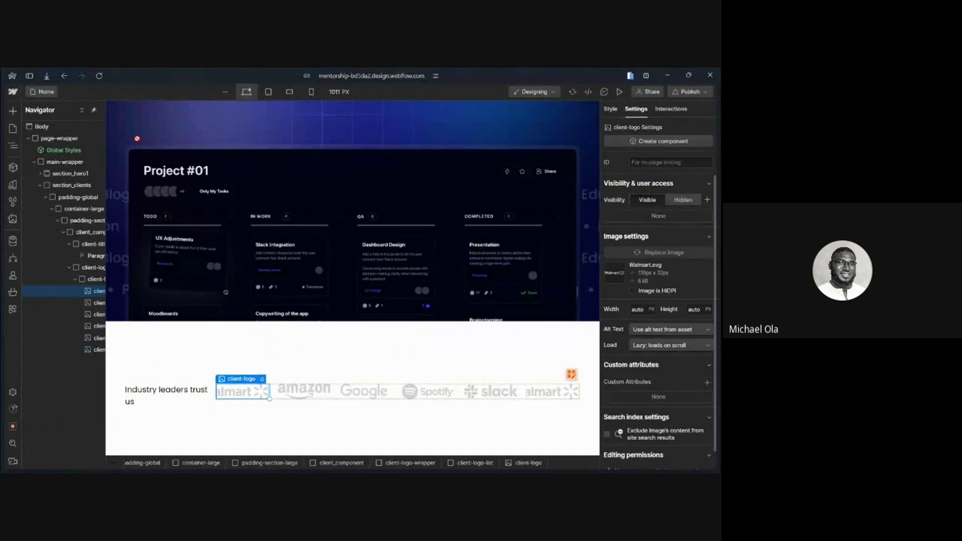
pyautogui.doubleClick(31, 172)
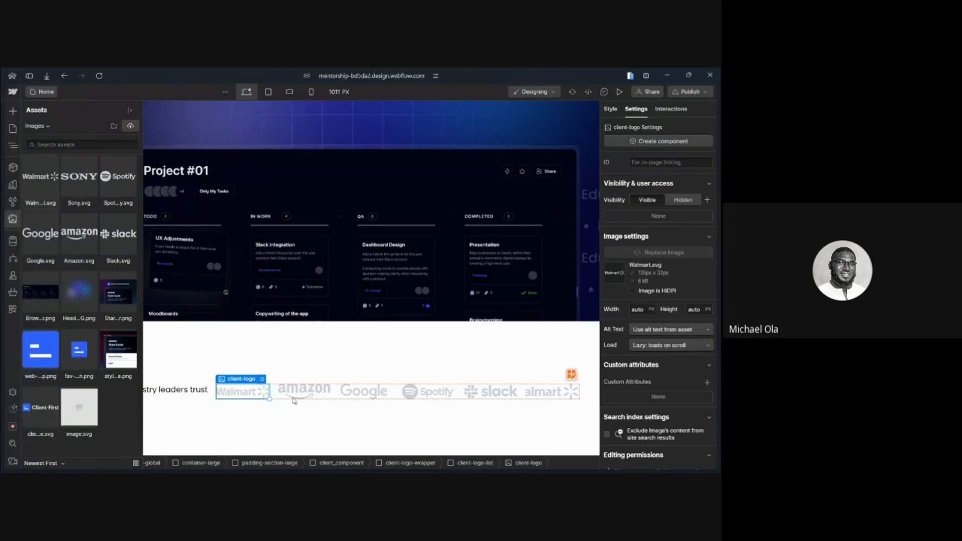
pyautogui.press('z')
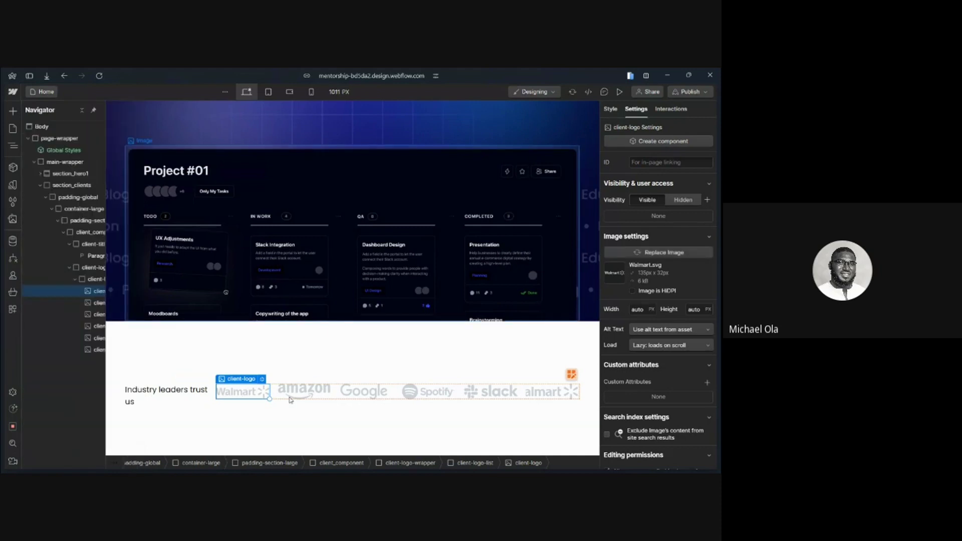
# Swap the last client logo's image to Spotify.svg and back to Sony.svg
pyautogui.click(544, 393)
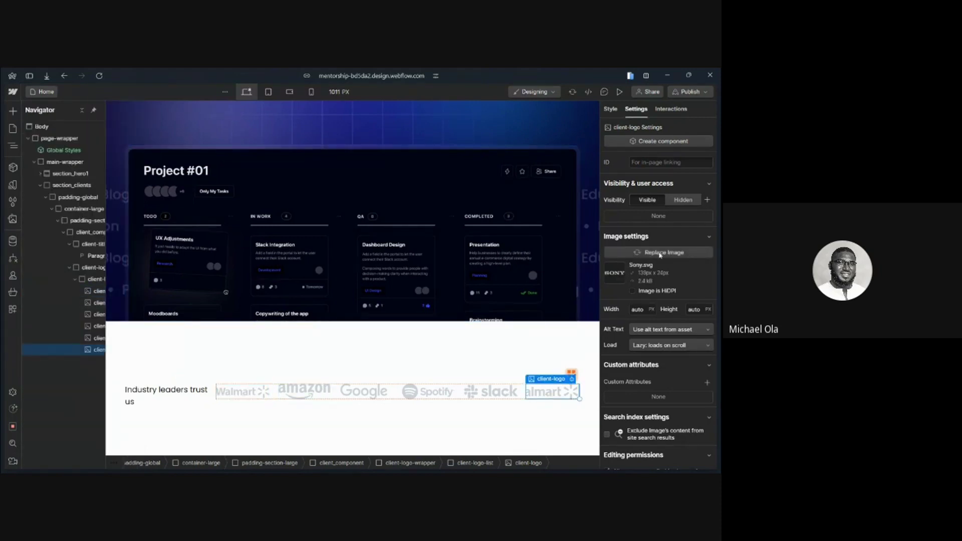
pyautogui.click(661, 253)
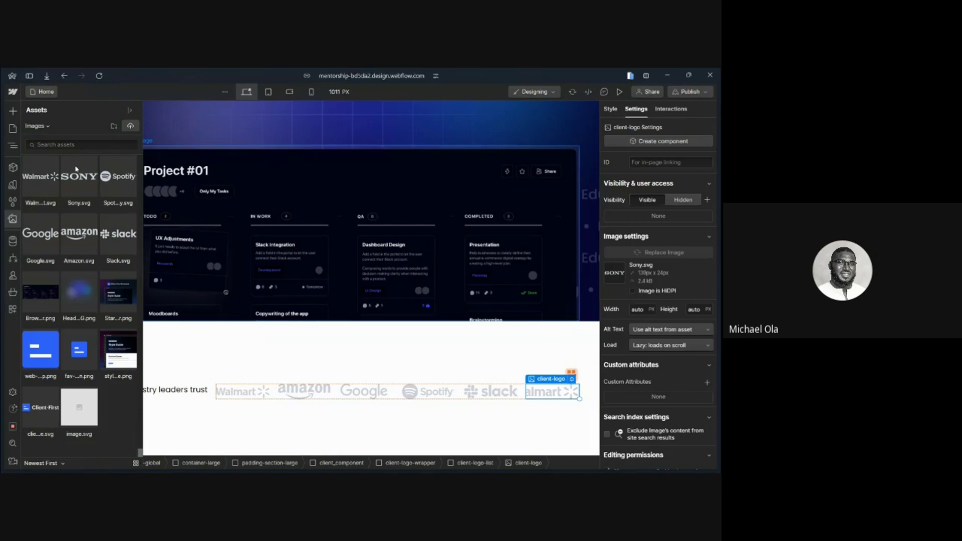
pyautogui.click(119, 180)
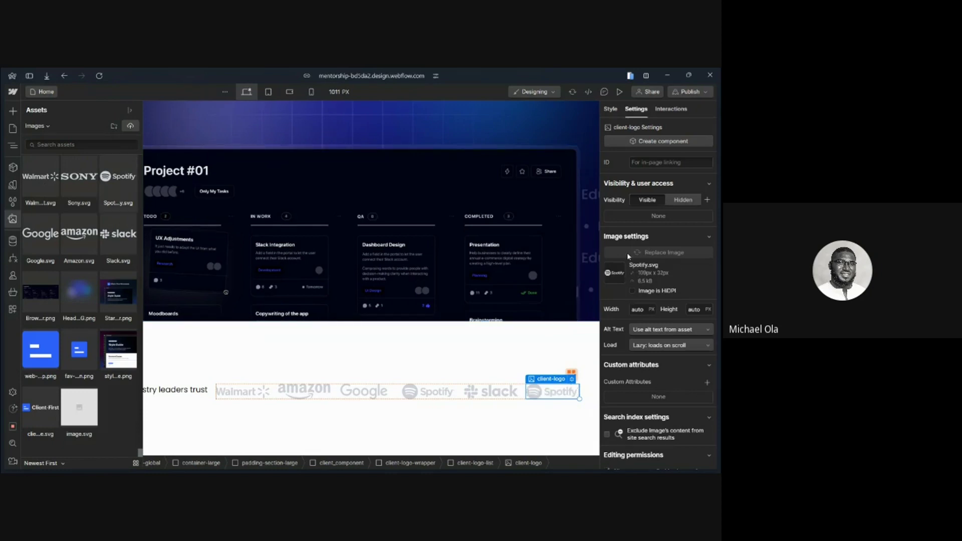
pyautogui.hotkey('ctrl', 'z')
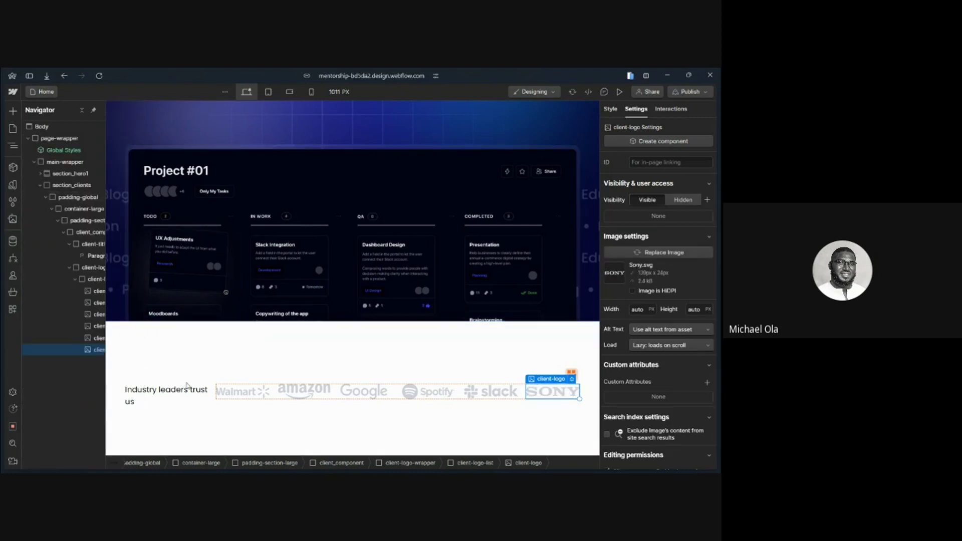
# Check the brand logos row in the Lugo Figma design and return to the Webflow project
pyautogui.moveTo(11, 295)
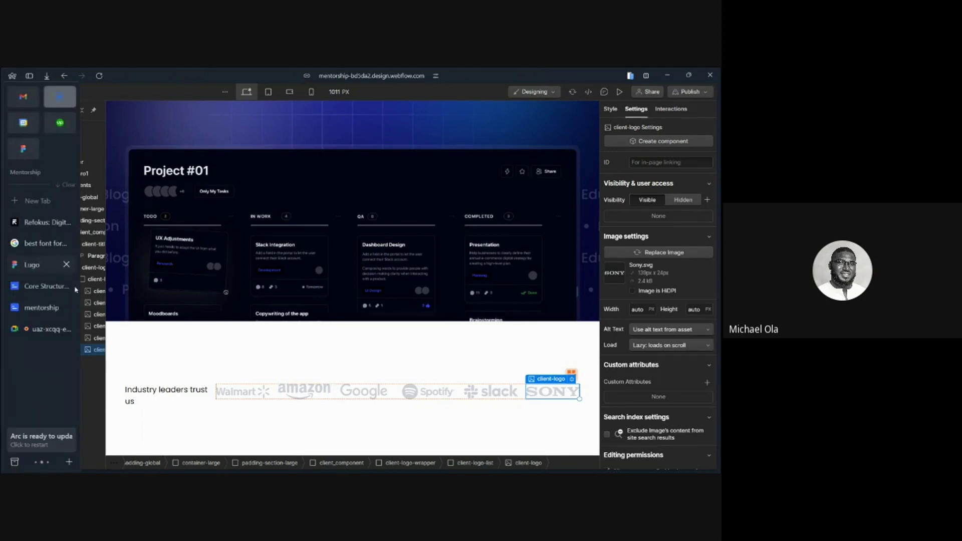
pyautogui.click(40, 264)
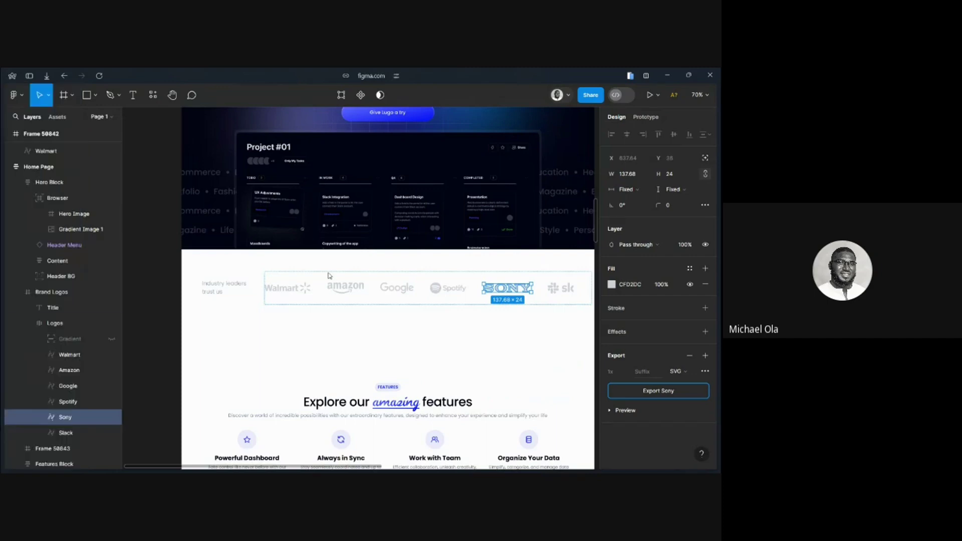
pyautogui.moveTo(1, 265)
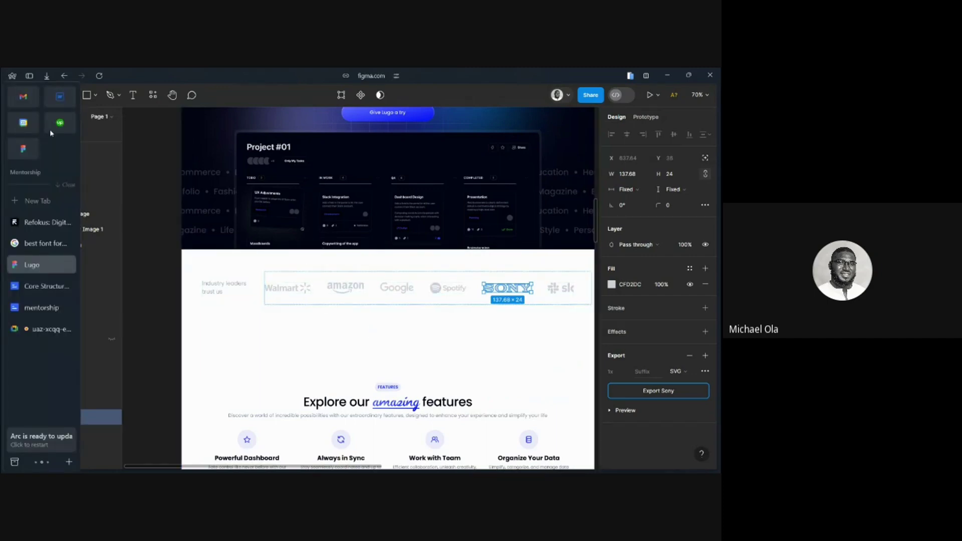
pyautogui.click(64, 98)
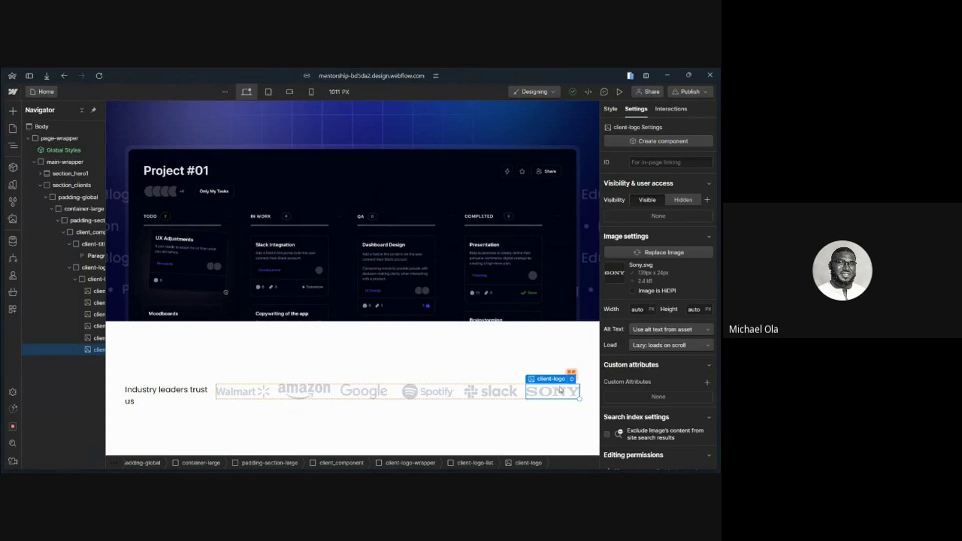
# Select the client-logo-wrapper, collapse its logo list in the element tree, and set the wrapper's minimum height to 3 rem
pyautogui.moveTo(554, 379)
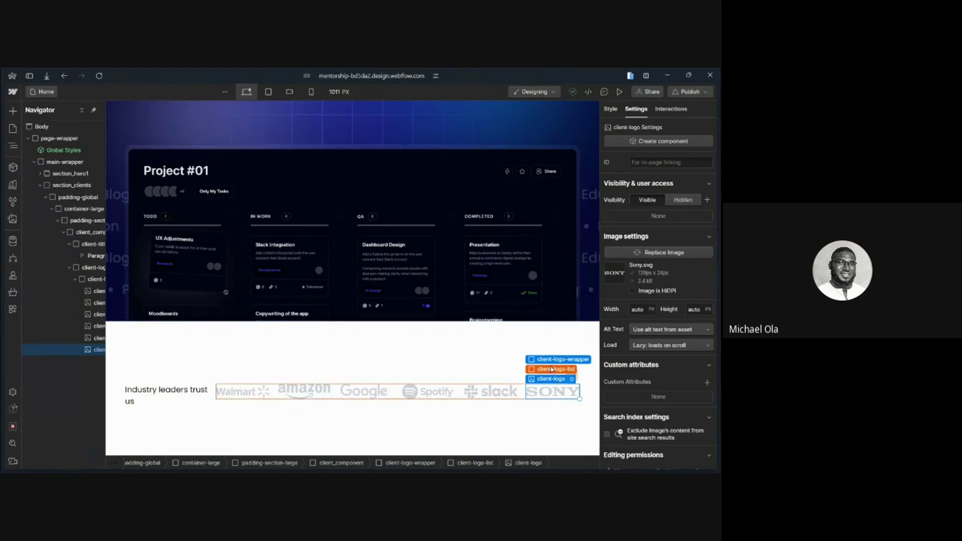
pyautogui.click(558, 360)
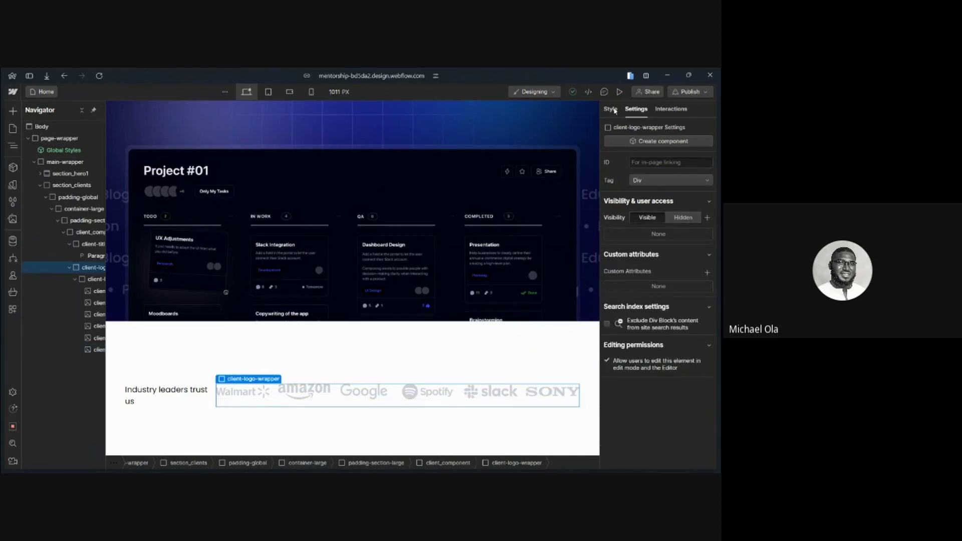
pyautogui.click(615, 111)
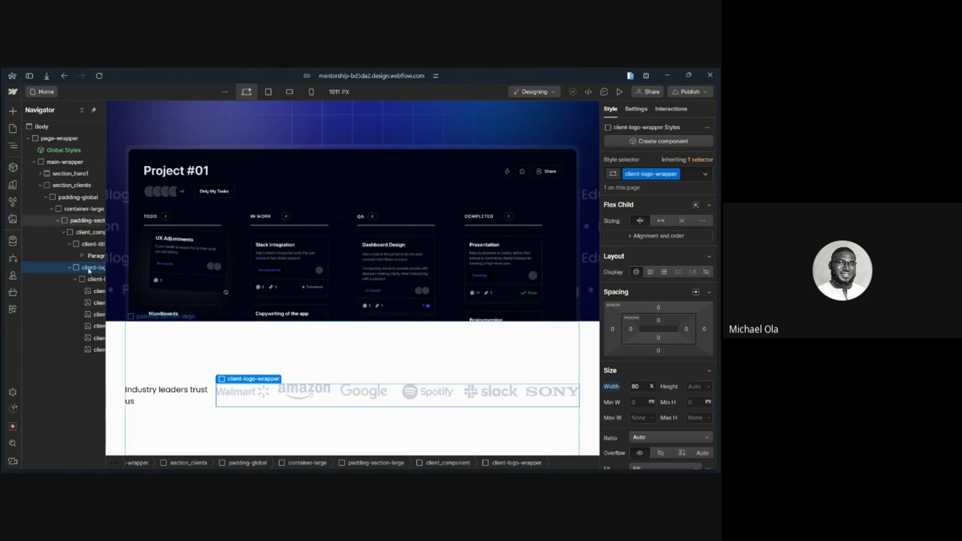
pyautogui.click(75, 279)
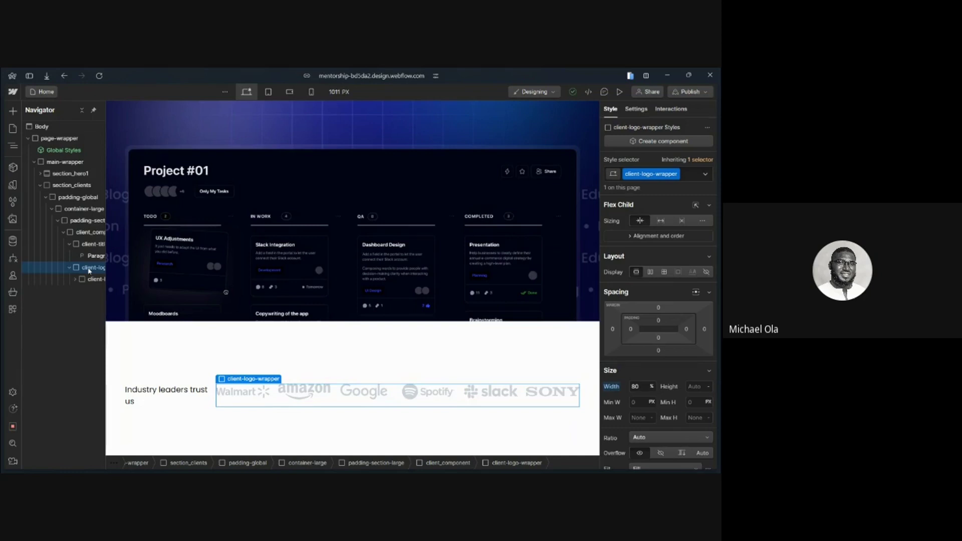
pyautogui.hotkey('ctrl', 'k')
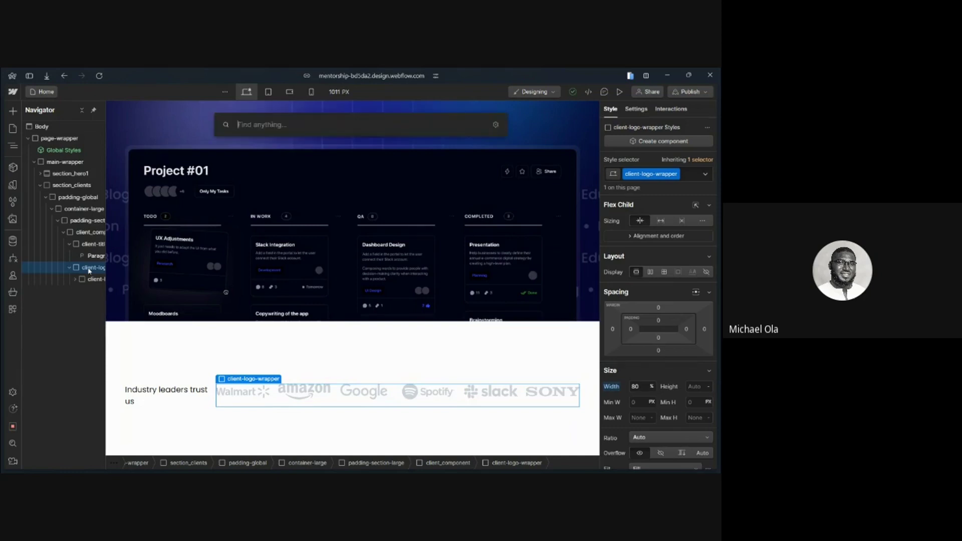
pyautogui.press('Escape')
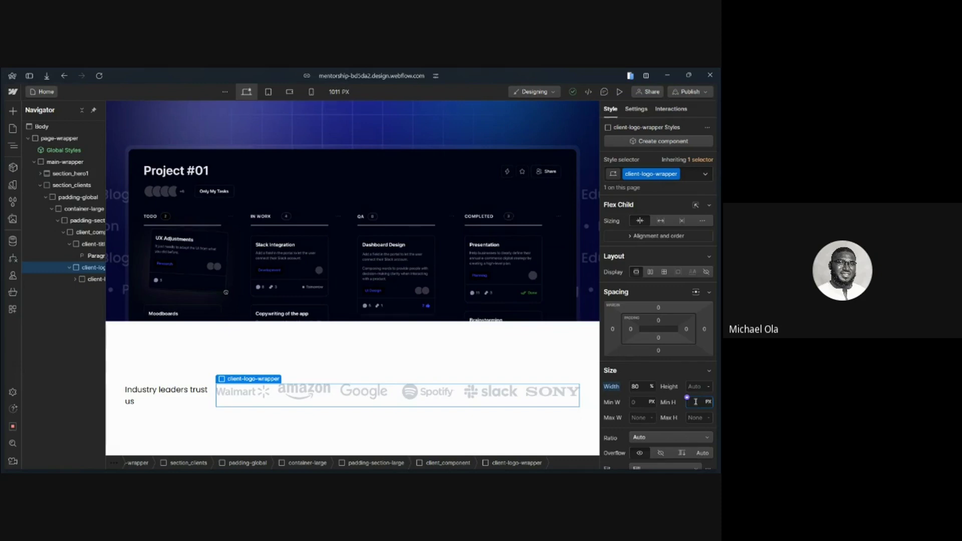
pyautogui.write('3rem')
pyautogui.press('Return')
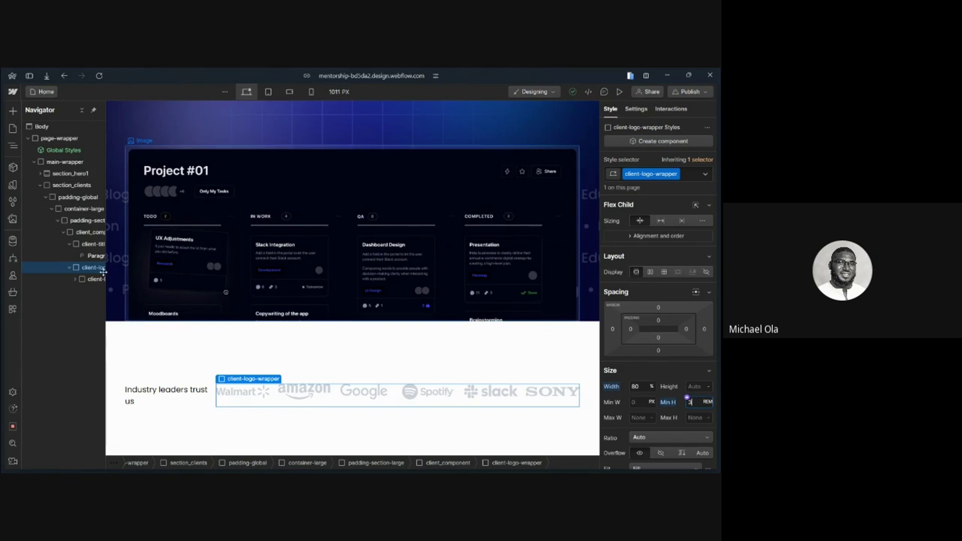
# Add a div block inside client-logo-wrapper and give it the new class logo-list-gradient
pyautogui.hotkey('ctrl', 'k')
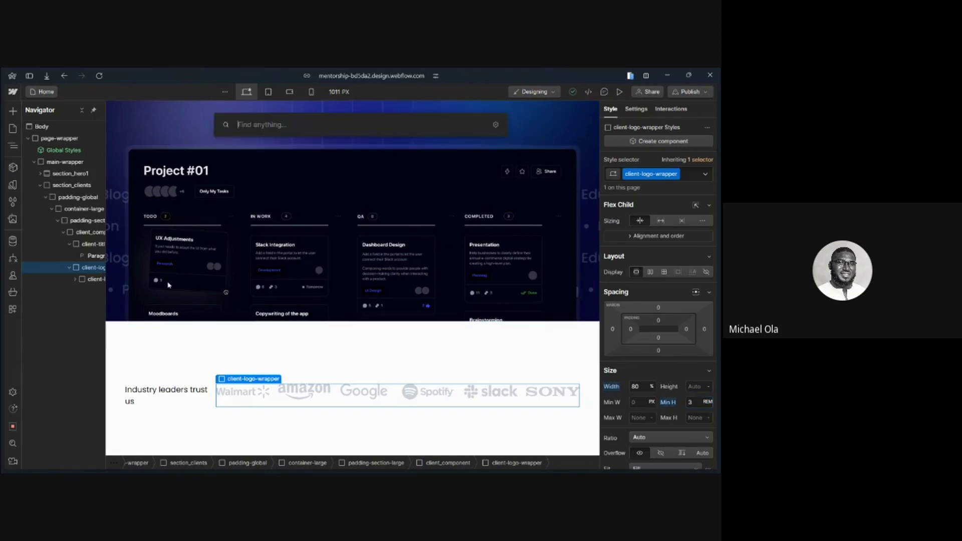
pyautogui.write('div')
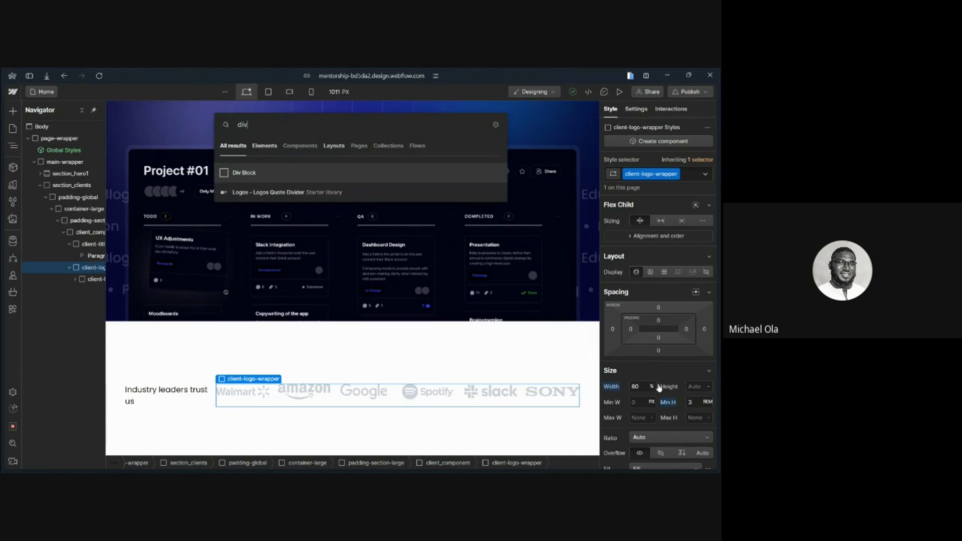
pyautogui.press('Return')
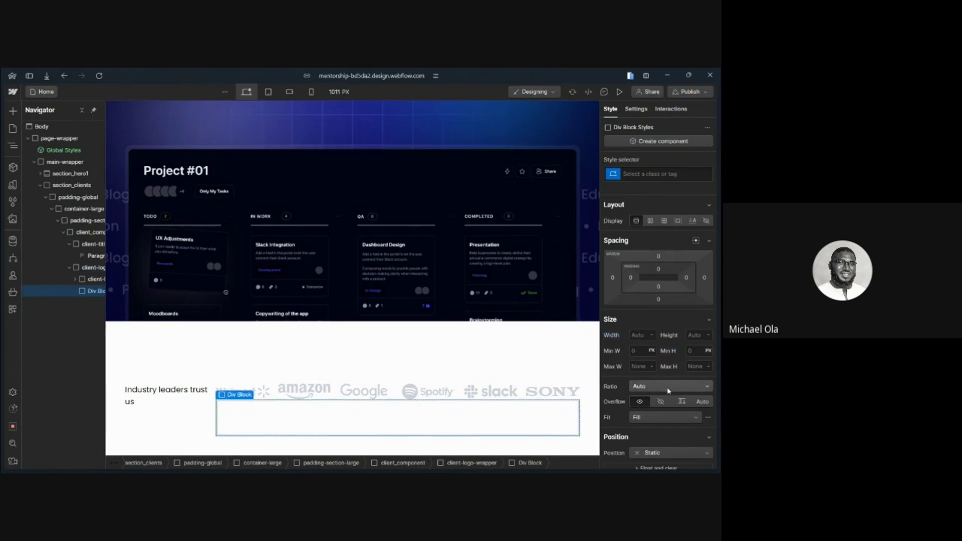
pyautogui.click(658, 173)
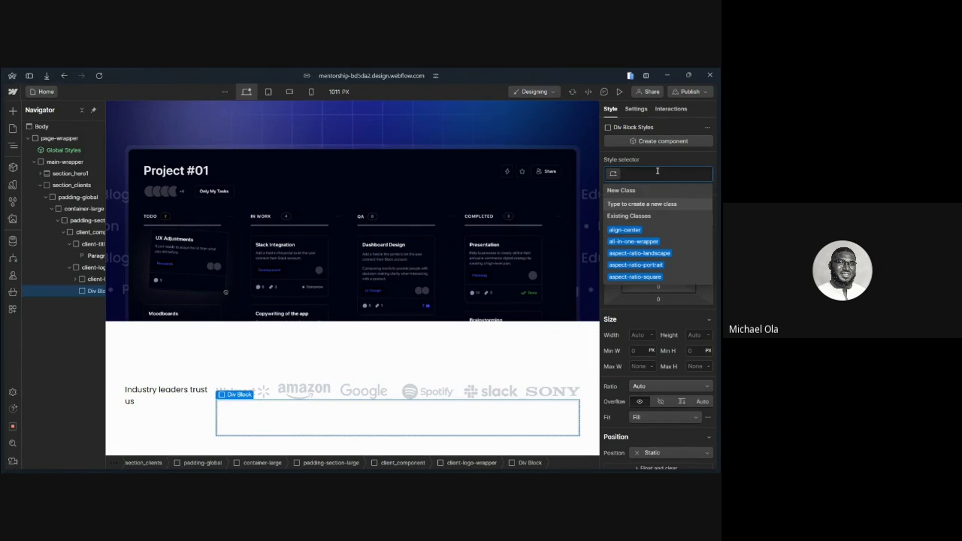
pyautogui.write('logo')
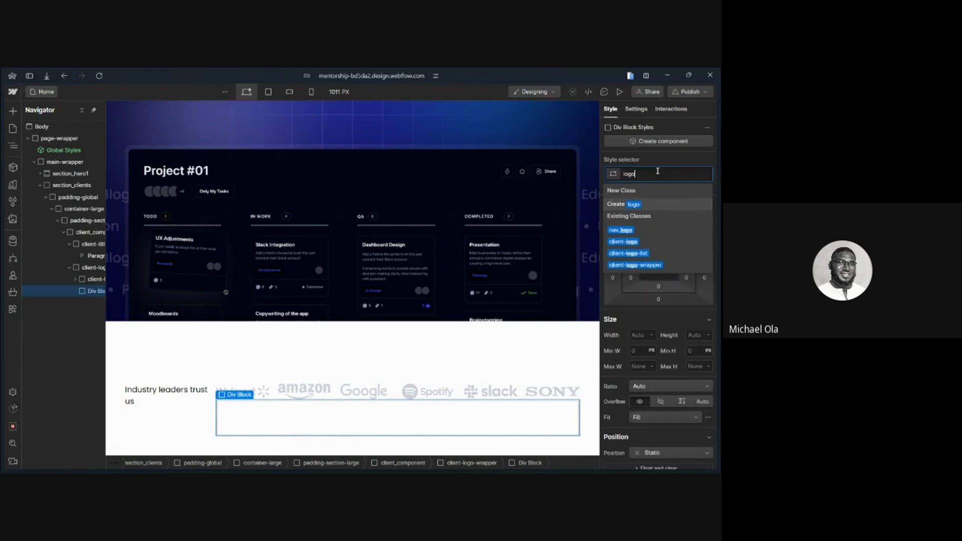
pyautogui.write('-list-gradient')
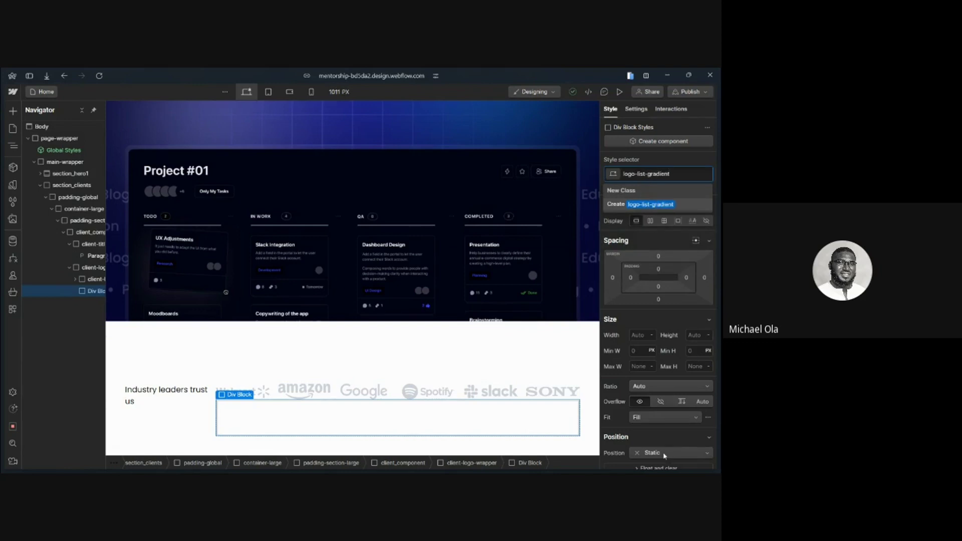
pyautogui.press('Return')
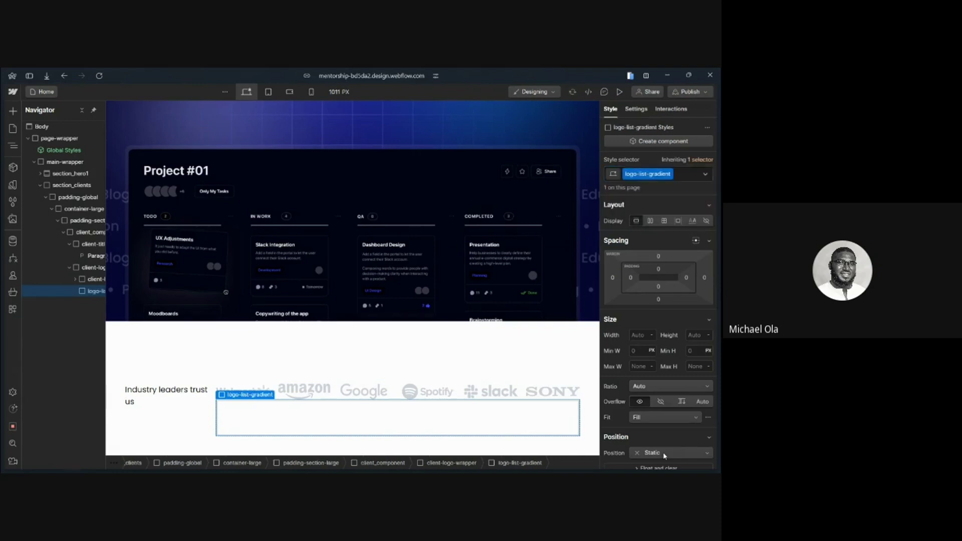
# Set the logo-list-gradient block to absolute position and its parent client-logo-wrapper to relative position
pyautogui.click(664, 455)
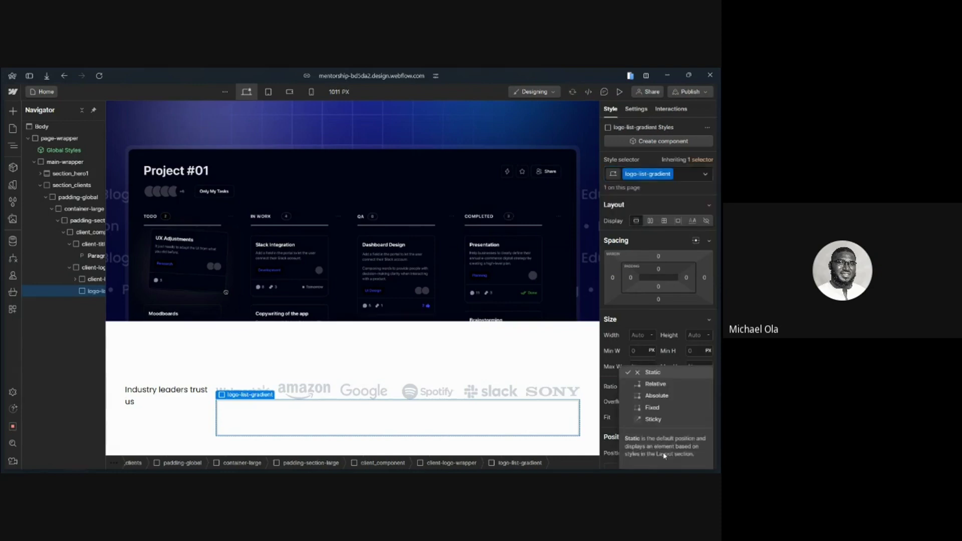
pyautogui.click(655, 397)
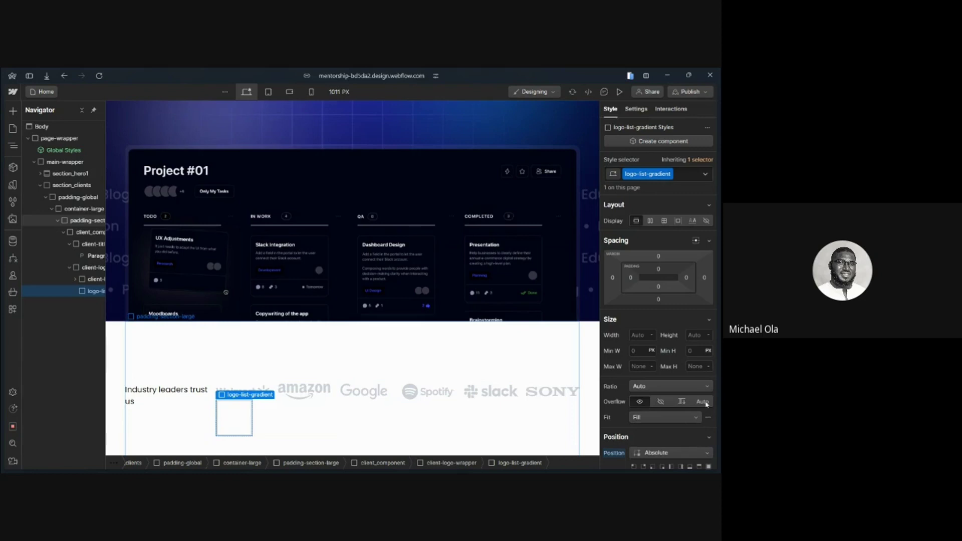
pyautogui.hotkey('ctrl', 'Up')
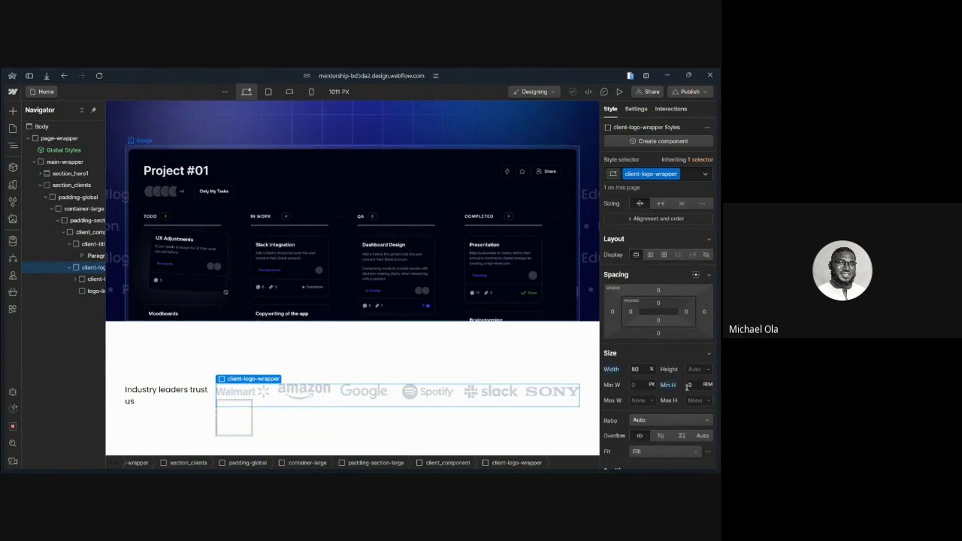
pyautogui.scroll(-3, 687, 387)
pyautogui.scroll(-2, 668, 411)
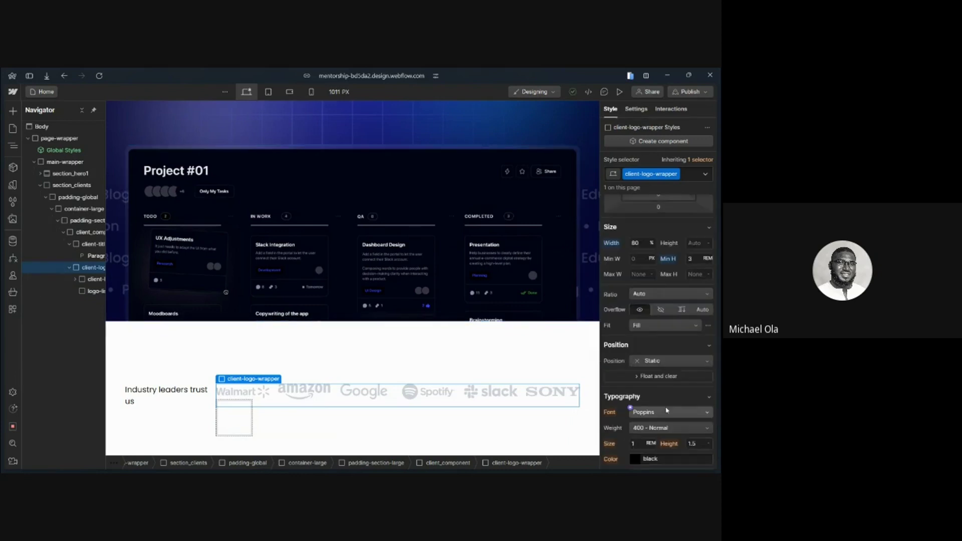
pyautogui.scroll(-2, 667, 411)
pyautogui.click(666, 254)
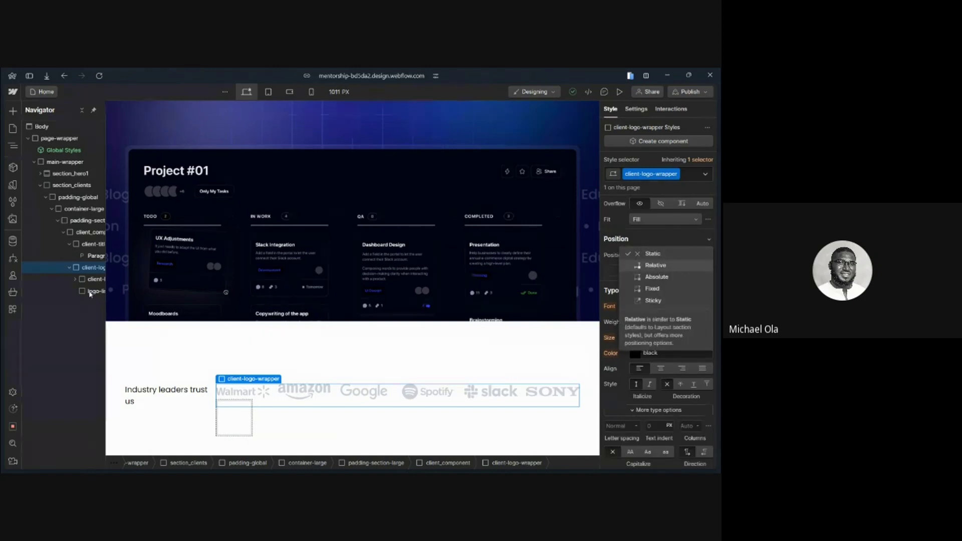
pyautogui.press('Return')
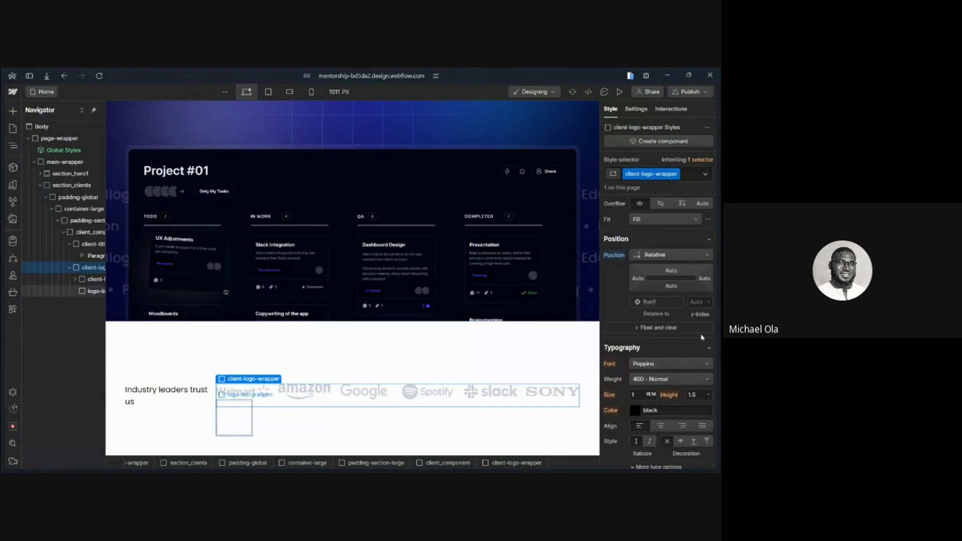
# Anchor the logo-list-gradient block to the left side of client-logo-wrapper, with 0% top, left and bottom offsets
pyautogui.press('Down')
pyautogui.press('Down')
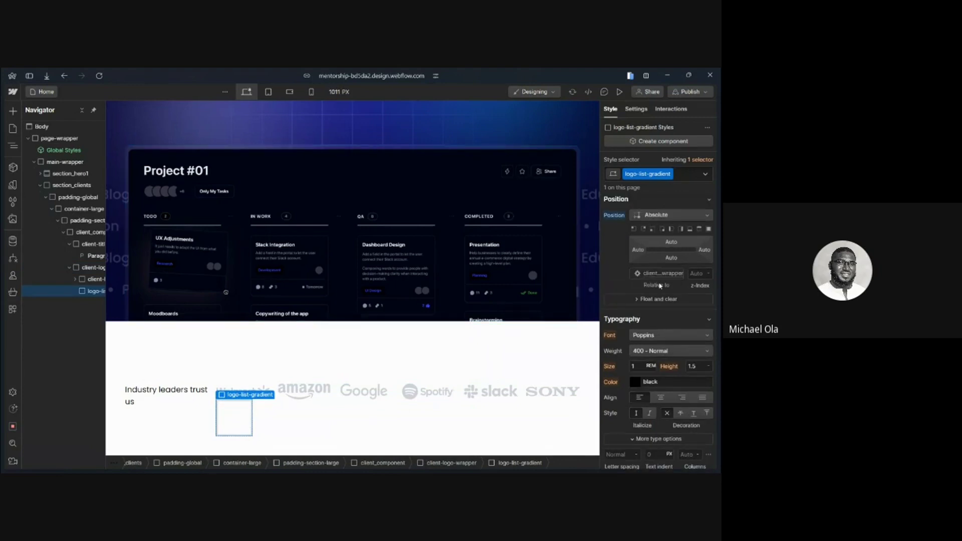
pyautogui.scroll(3, 674, 233)
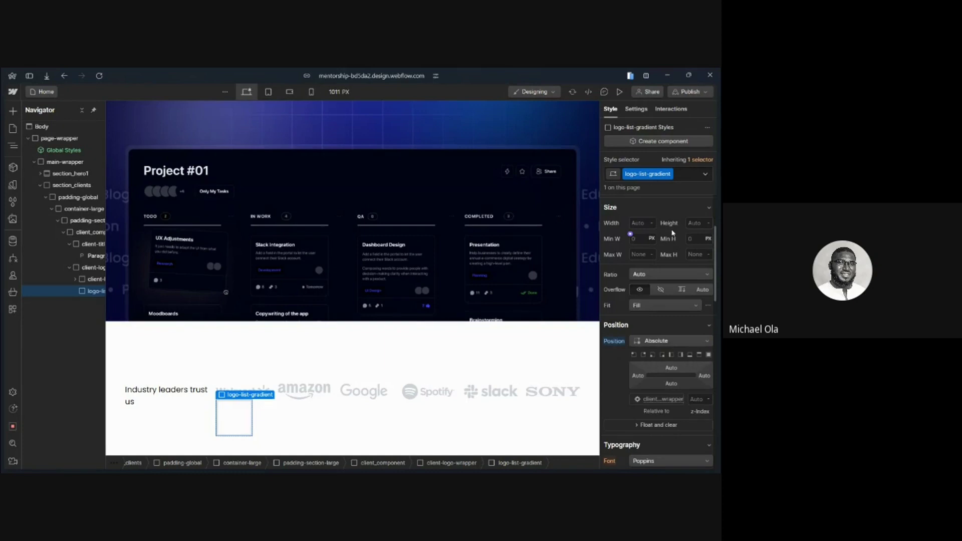
pyautogui.scroll(2, 673, 233)
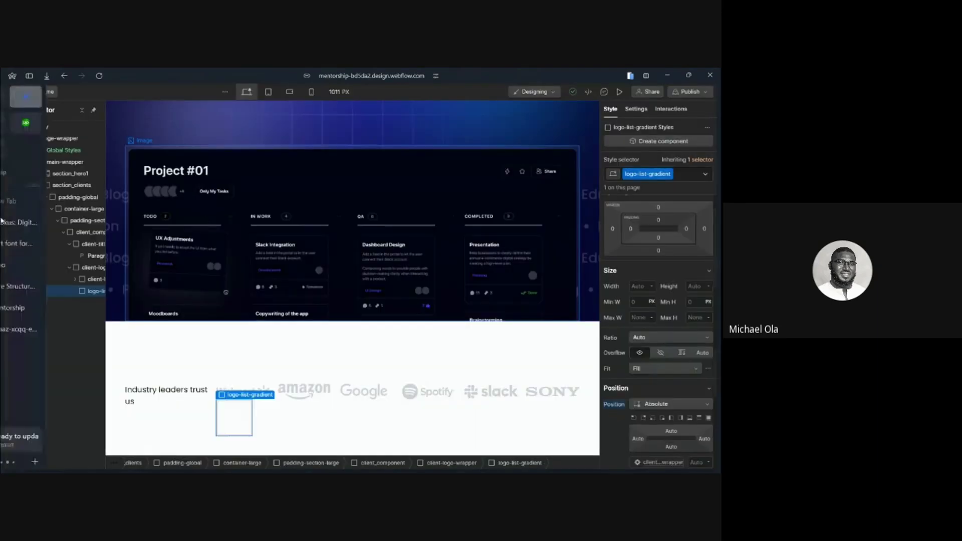
pyautogui.click(672, 419)
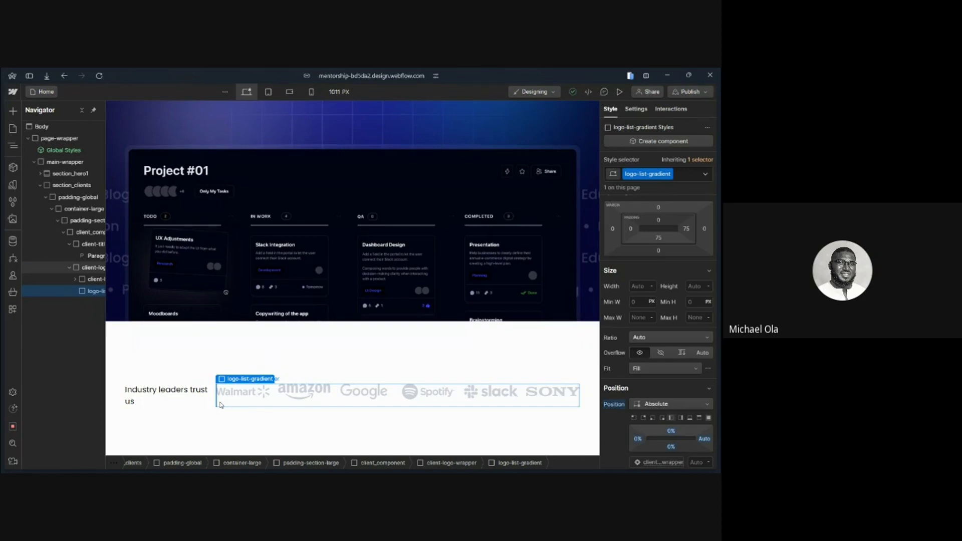
# Check the fading edges of the logo rows on the Refokus website, look in on the Google Meet call, and return to the Webflow project
pyautogui.moveTo(2, 227)
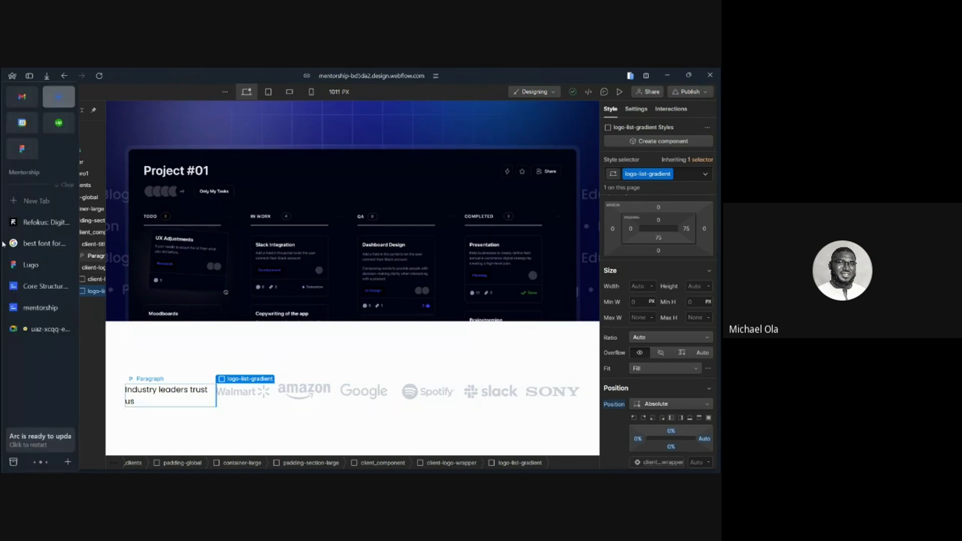
pyautogui.click(42, 226)
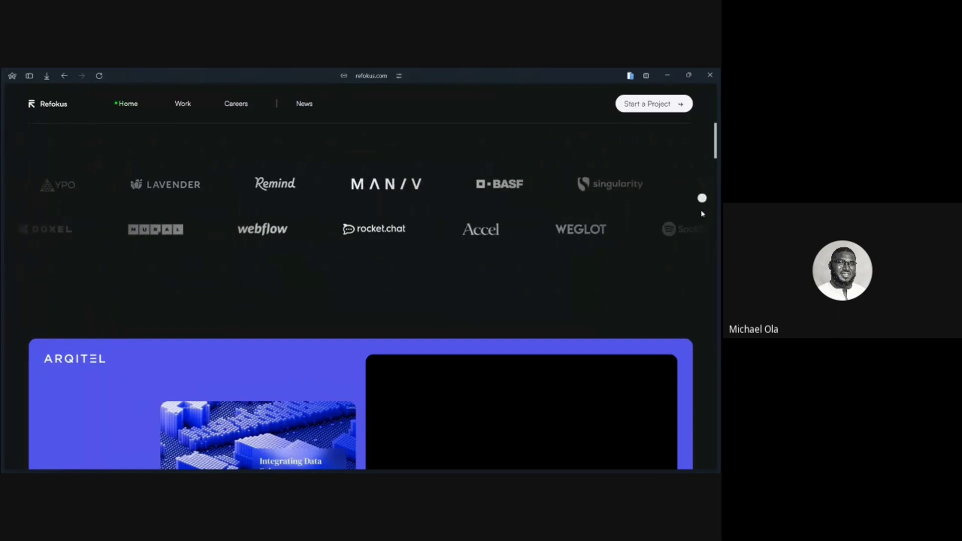
pyautogui.moveTo(1, 247)
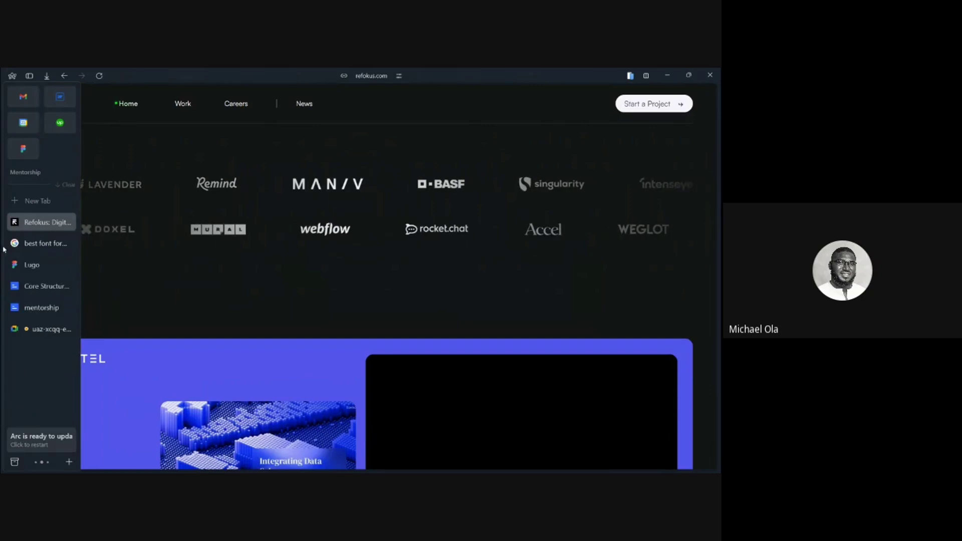
pyautogui.click(33, 330)
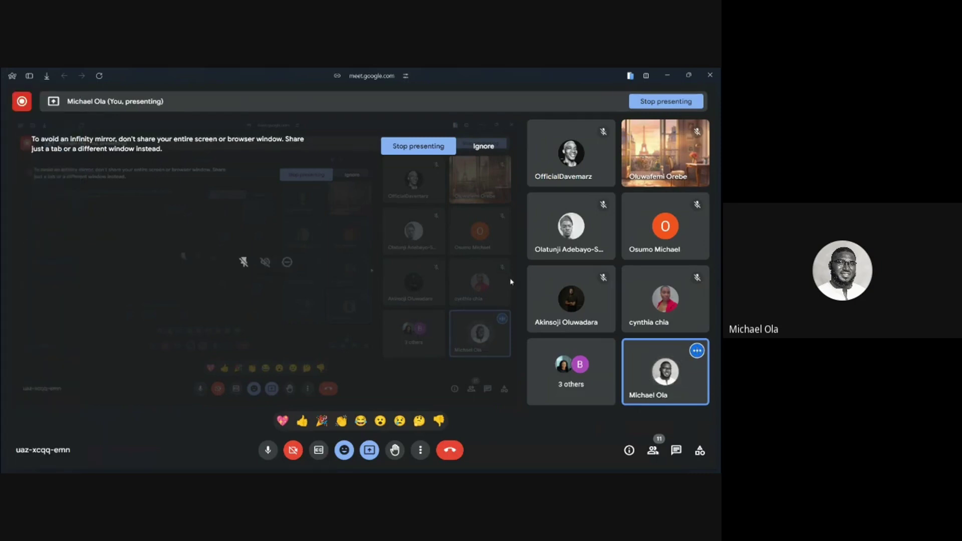
pyautogui.moveTo(4, 271)
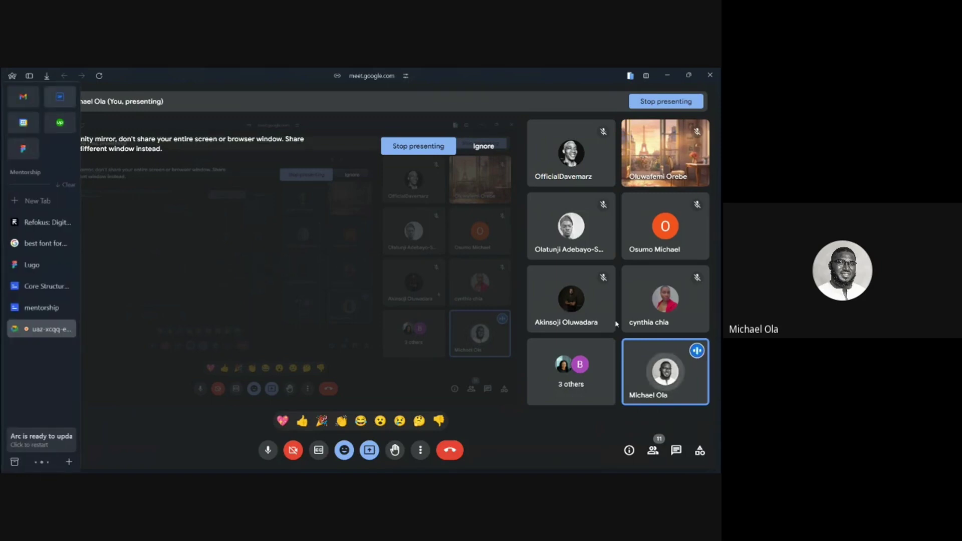
pyautogui.hotkey('ctrl', 'Tab')
# Set the width of the logo-list-gradient block to 2 rem
pyautogui.click(637, 287)
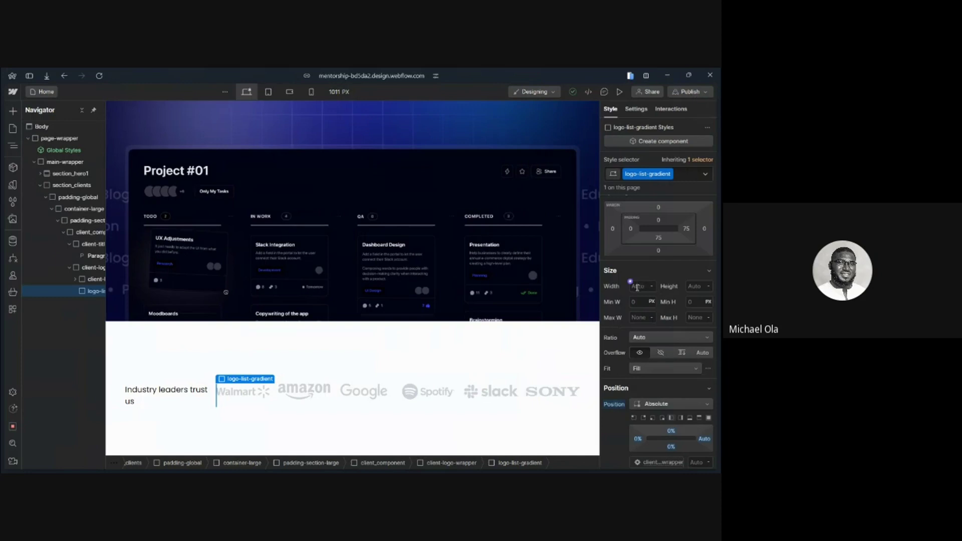
pyautogui.write('20m')
pyautogui.press('Return')
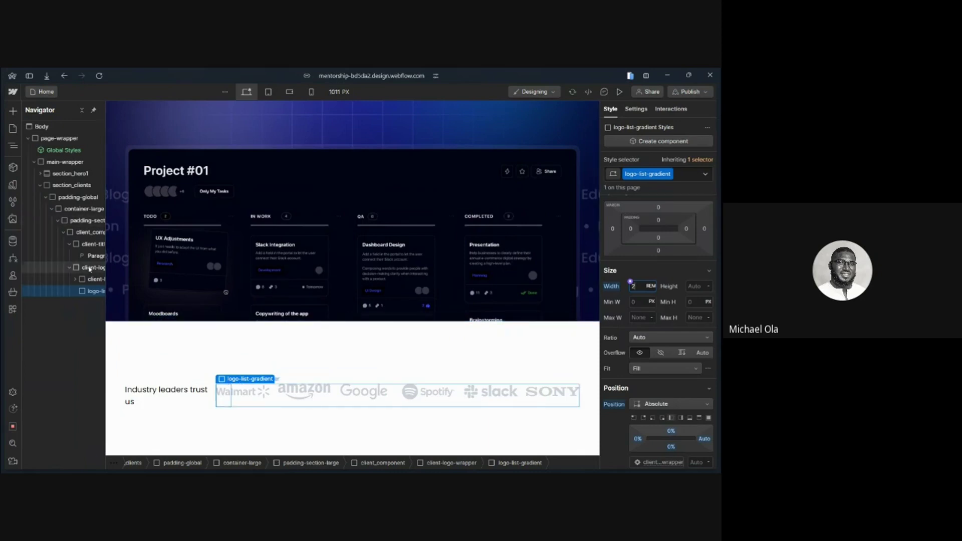
# Make client-logo-wrapper a horizontal flex container with its children aligned to the center
pyautogui.click(90, 269)
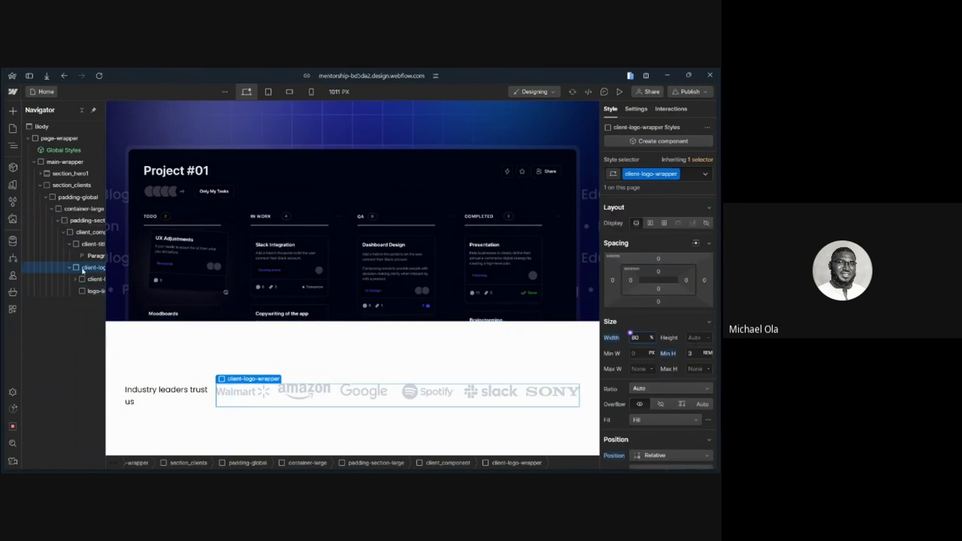
pyautogui.click(652, 224)
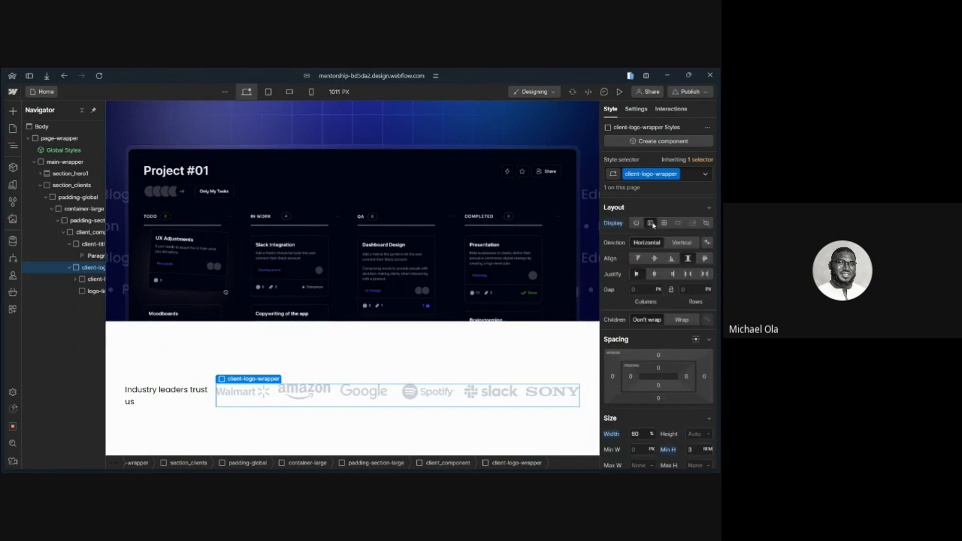
pyautogui.click(655, 259)
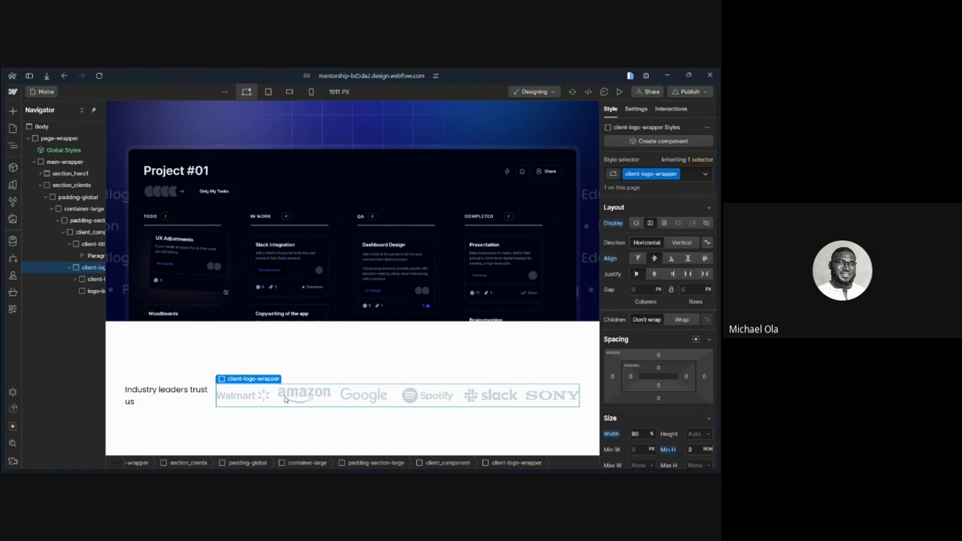
# Set the z-index of the logo-list-gradient block to 1
pyautogui.click(89, 291)
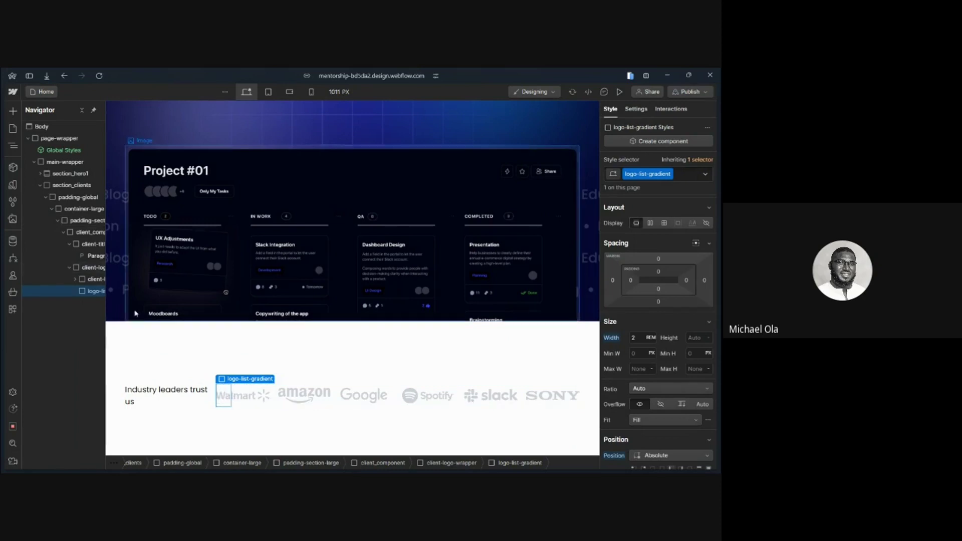
pyautogui.scroll(-3, 657, 379)
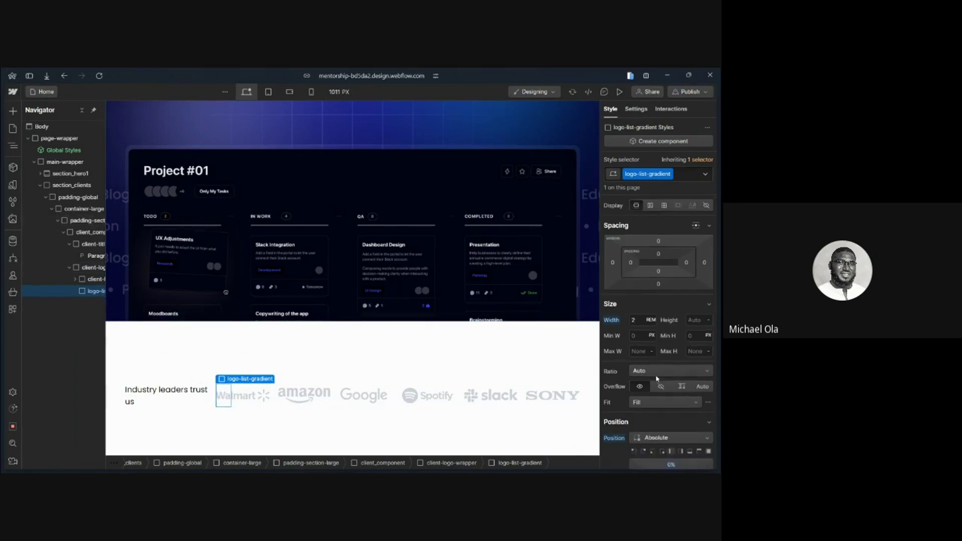
pyautogui.click(697, 362)
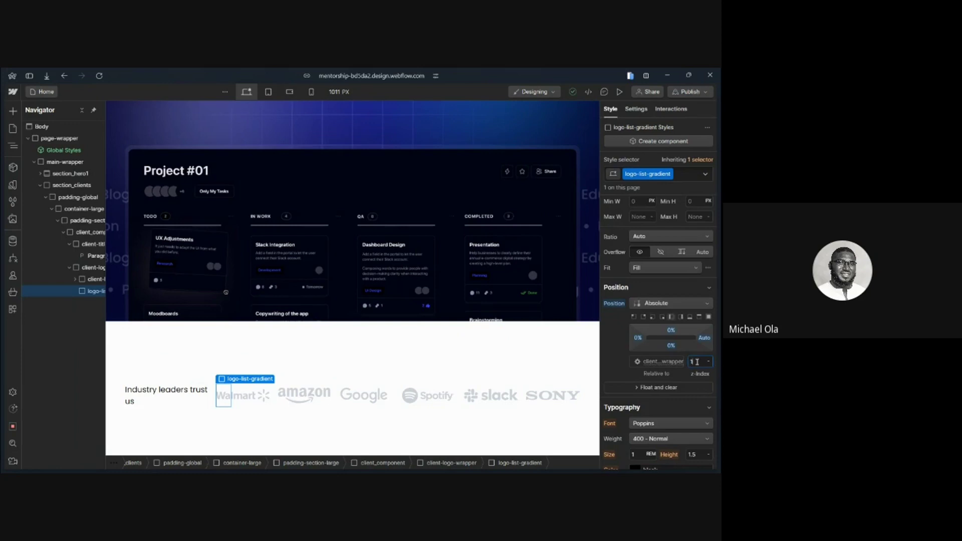
pyautogui.press('Return')
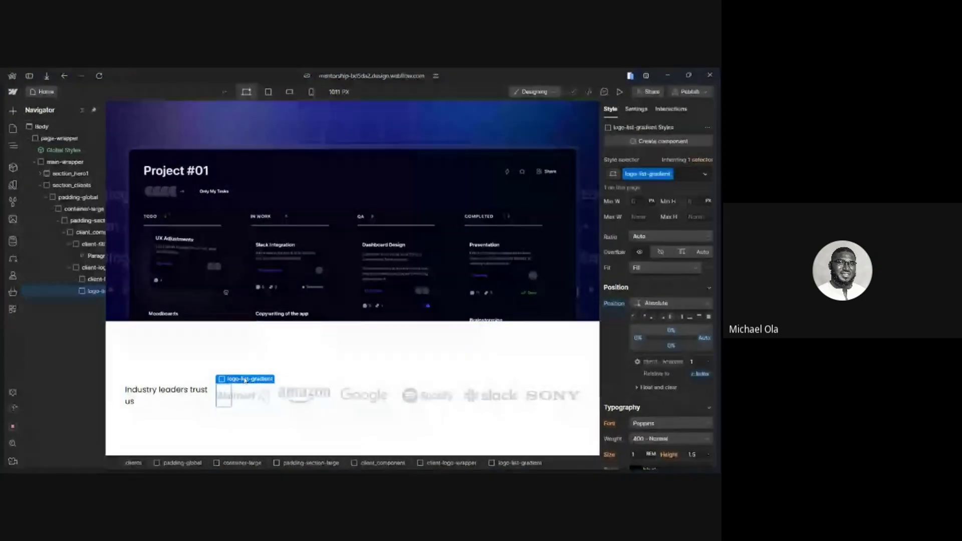
# Duplicate the logo-list-gradient block as a variant with the combo class right, anchored to the wrapper's right side
pyautogui.rightClick(245, 384)
pyautogui.click(264, 351)
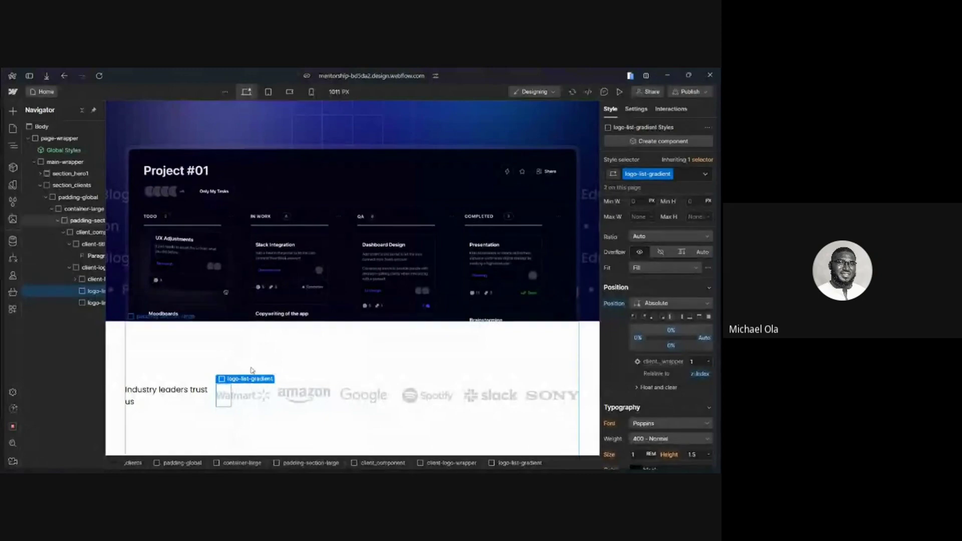
pyautogui.click(689, 176)
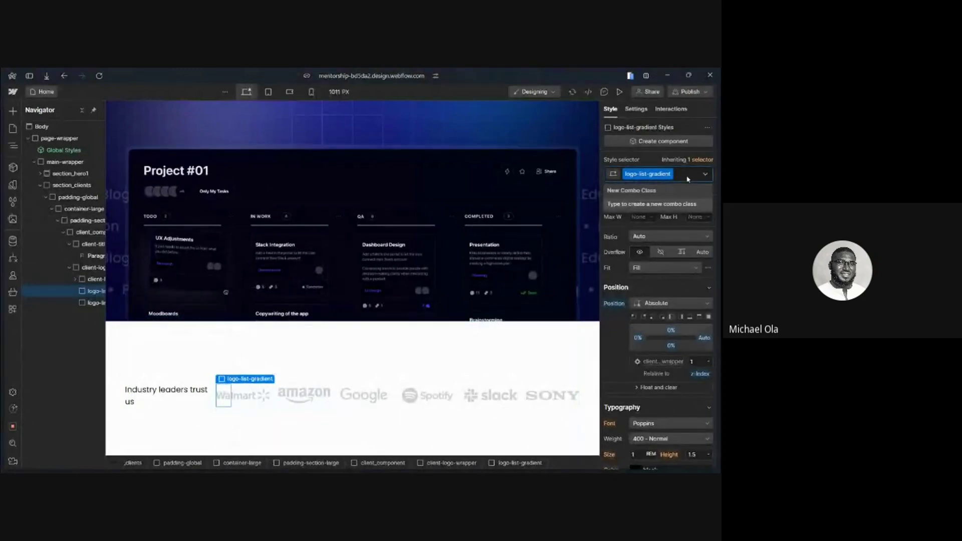
pyautogui.write('right')
pyautogui.press('Return')
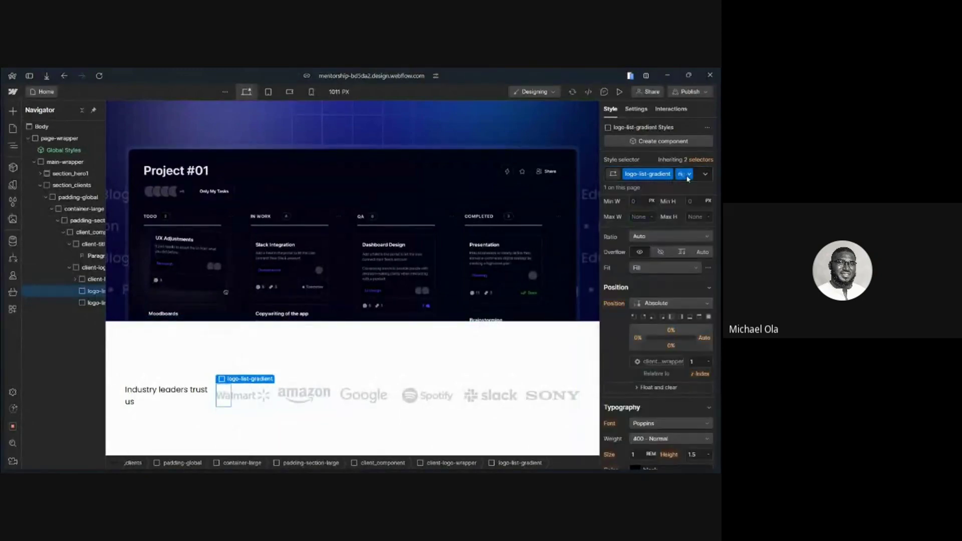
pyautogui.click(682, 317)
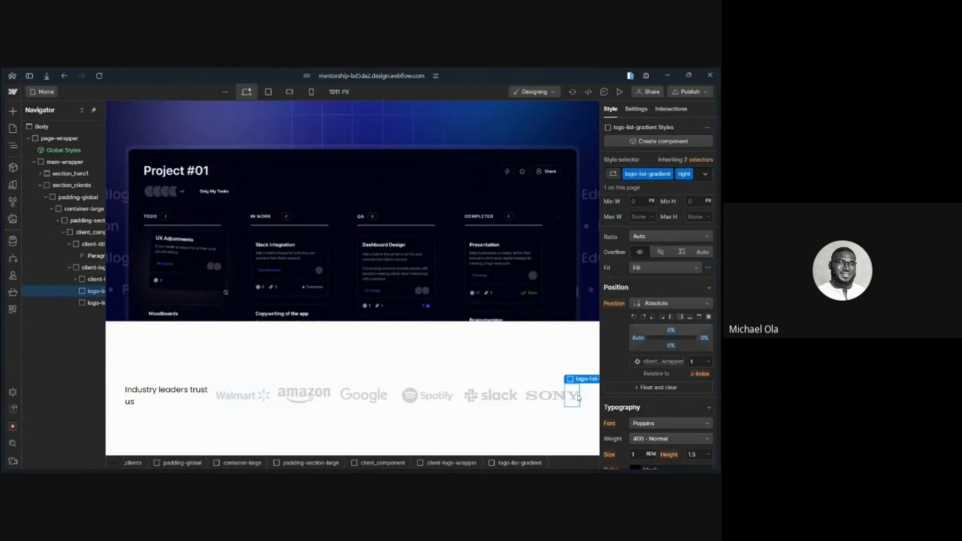
# Add a linear gradient background at 90 degrees to the base logo-list-gradient class, using the block without the combo class
pyautogui.click(92, 303)
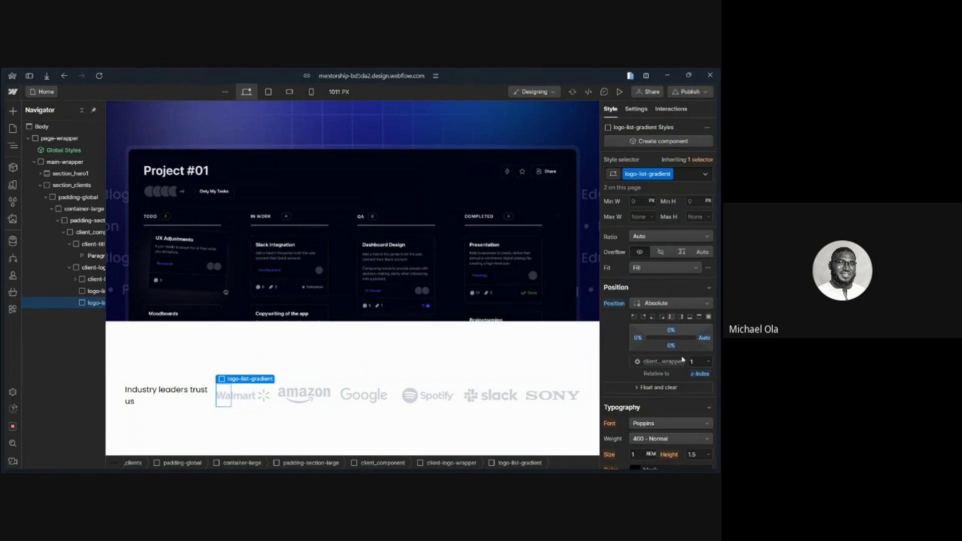
pyautogui.scroll(-3, 683, 360)
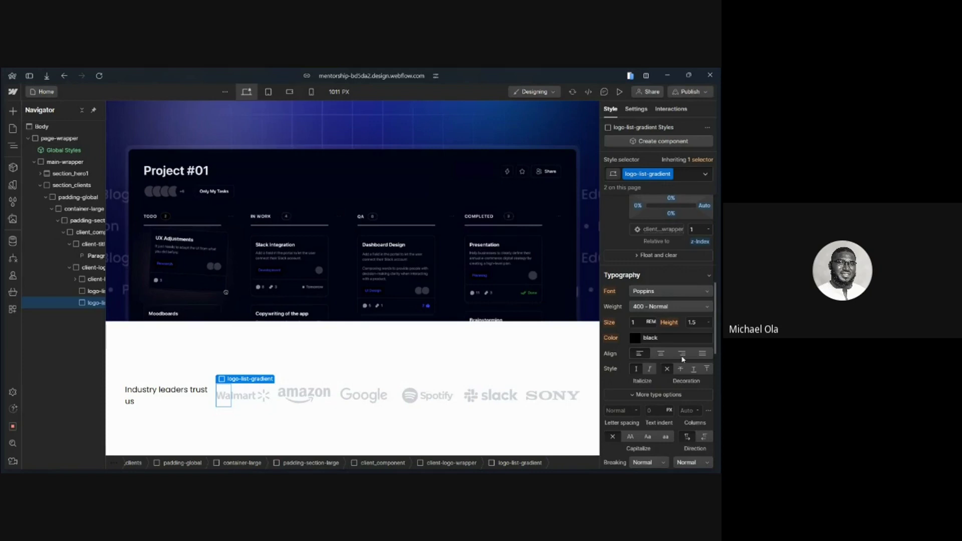
pyautogui.scroll(-4, 682, 359)
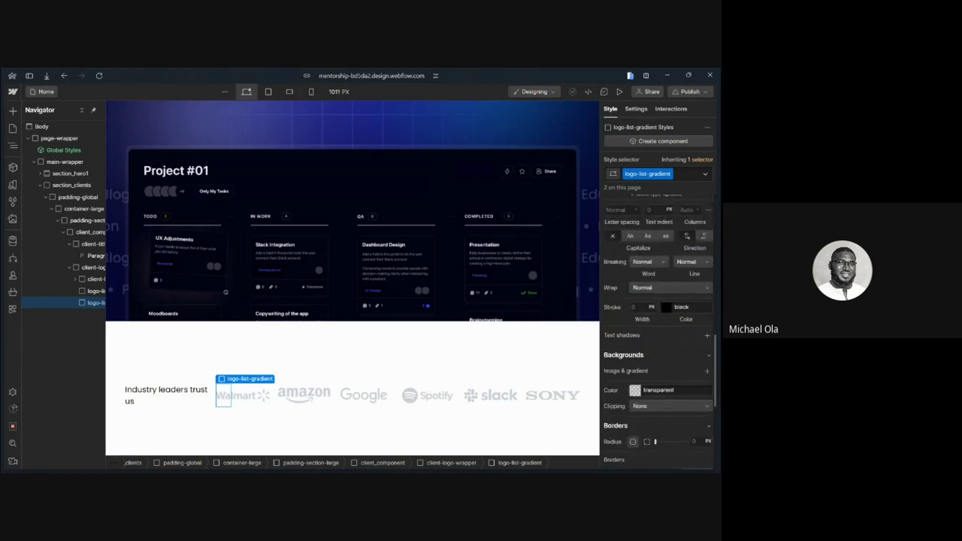
pyautogui.click(707, 371)
pyautogui.click(661, 189)
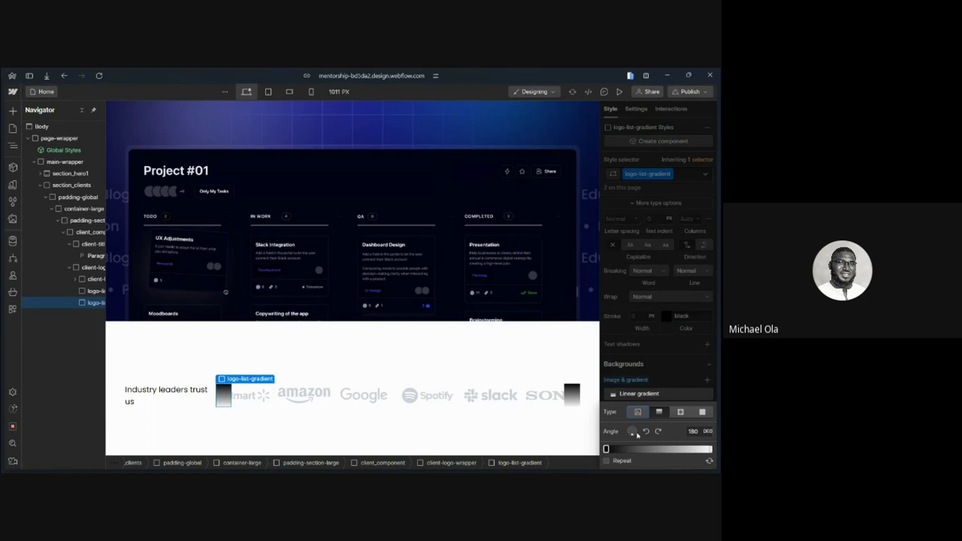
pyautogui.moveTo(639, 435); pyautogui.dragTo(636, 431)
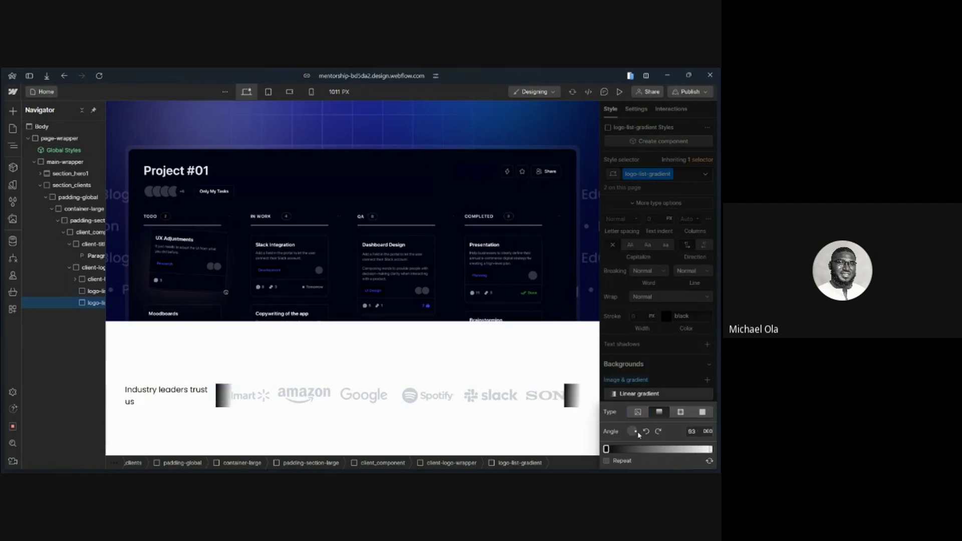
pyautogui.click(696, 431)
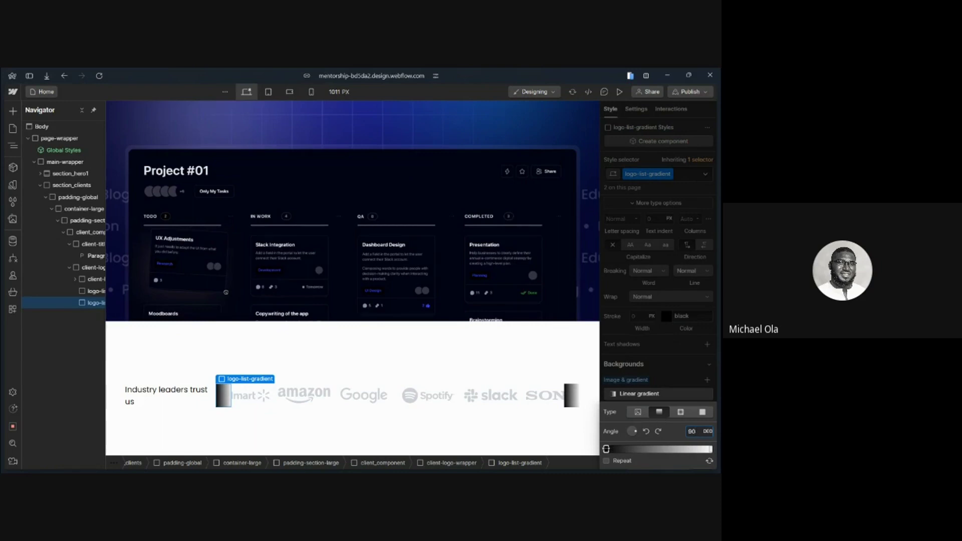
# Set the start stop of the logo-list-gradient linear gradient to white (#ffffff)
pyautogui.click(607, 449)
pyautogui.click(607, 449)
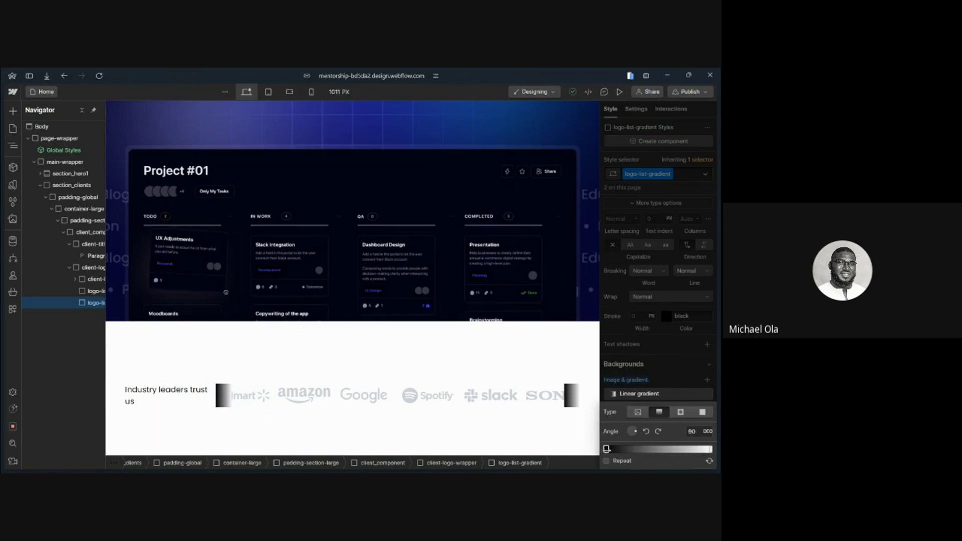
pyautogui.click(607, 449)
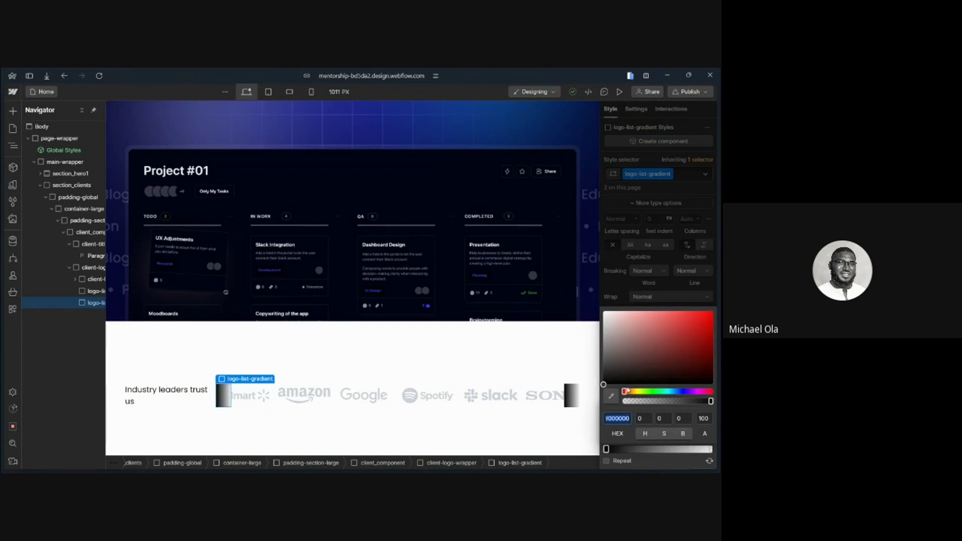
pyautogui.click(611, 347)
pyautogui.moveTo(576, 284); pyautogui.dragTo(559, 269)
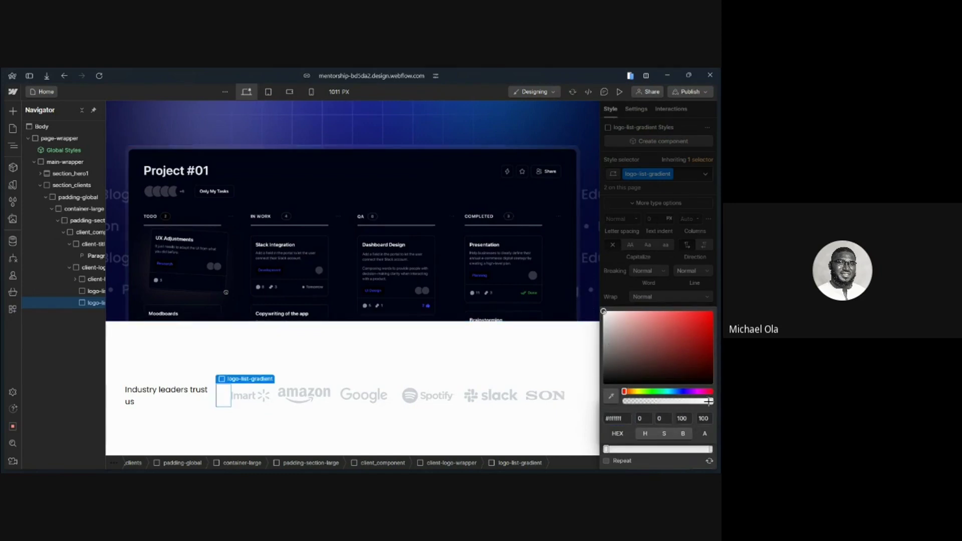
# Lower the alpha of the gradient's white end stop so the block fades out, and preview the page
pyautogui.click(703, 450)
pyautogui.click(707, 450)
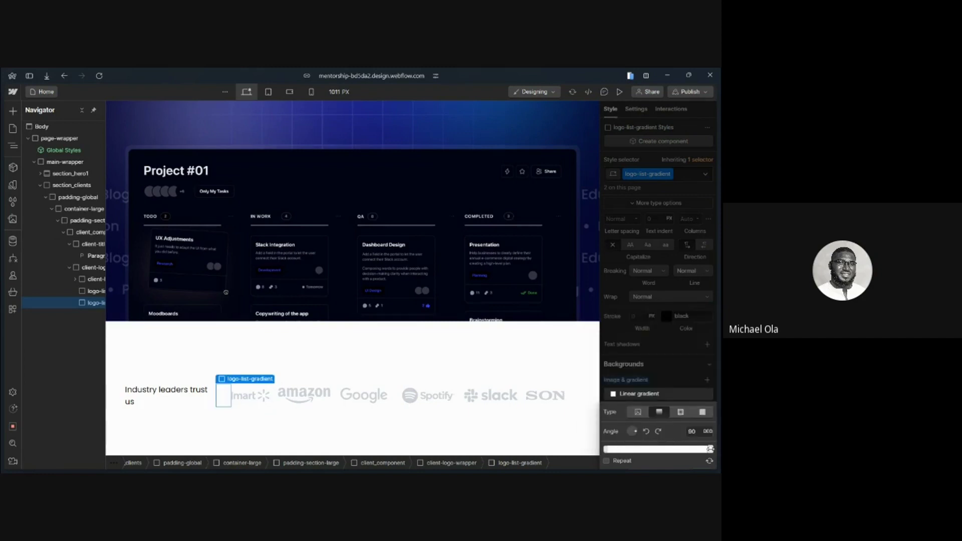
pyautogui.click(711, 450)
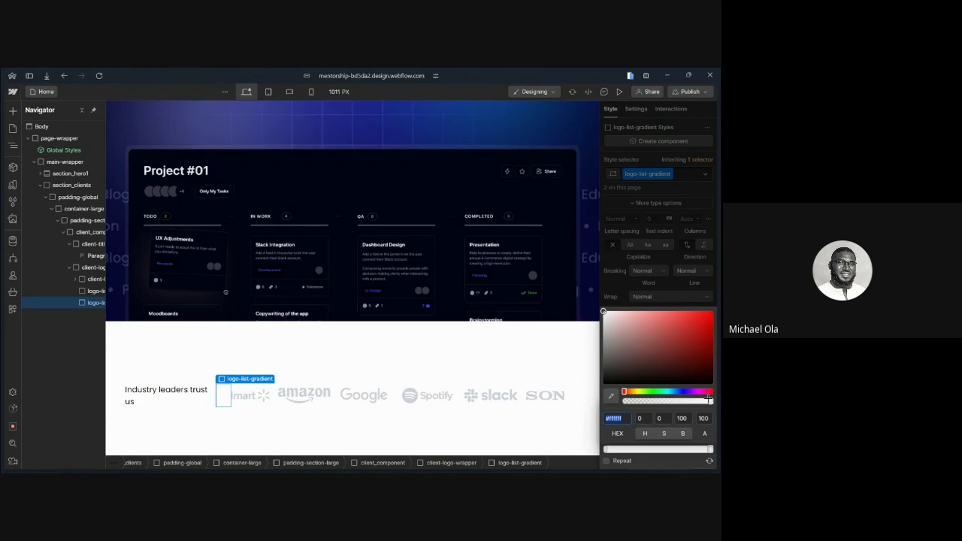
pyautogui.moveTo(709, 400); pyautogui.dragTo(636, 408)
pyautogui.doubleClick(704, 419)
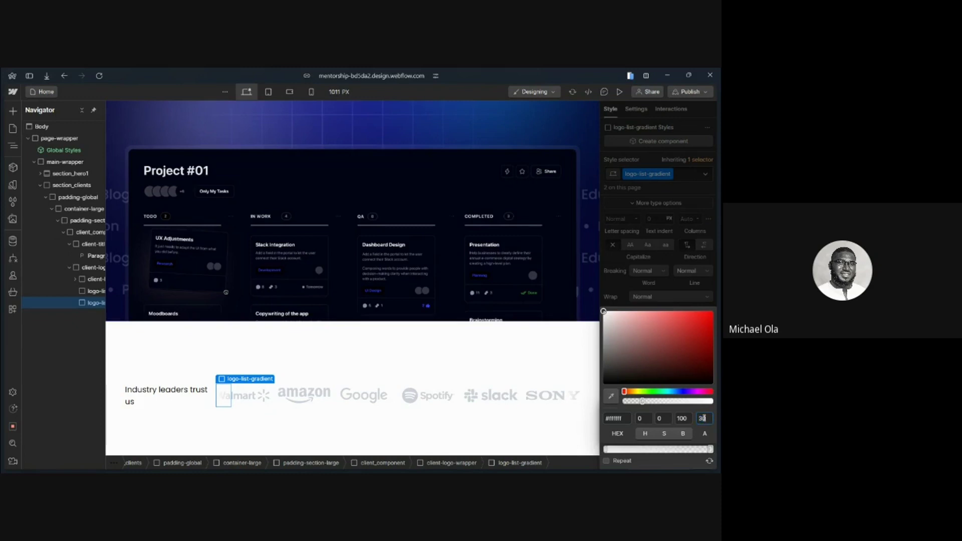
pyautogui.click(682, 289)
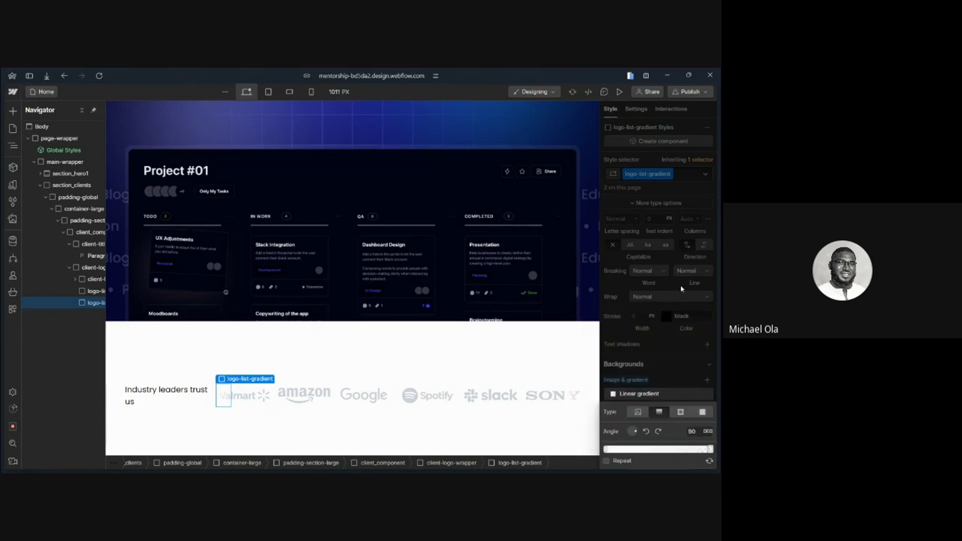
pyautogui.click(620, 92)
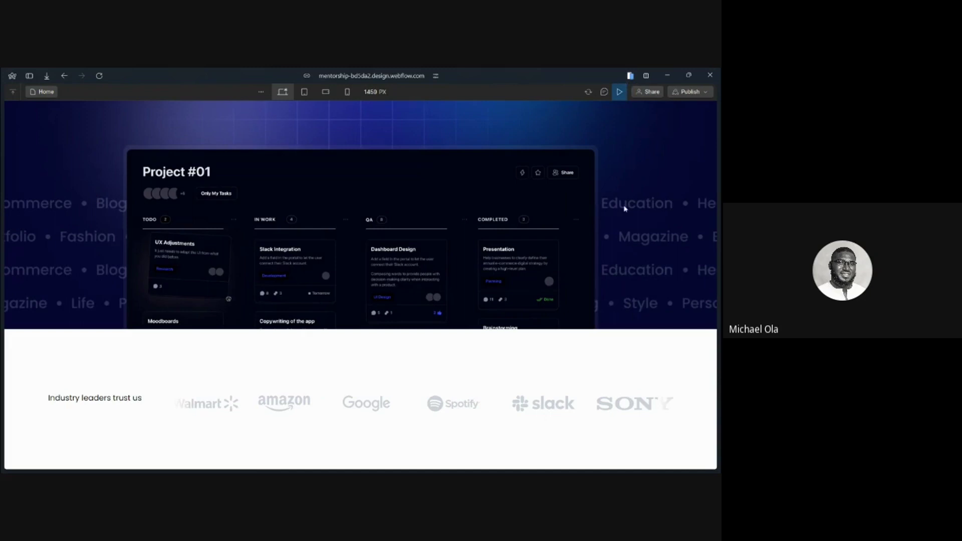
pyautogui.press('Escape')
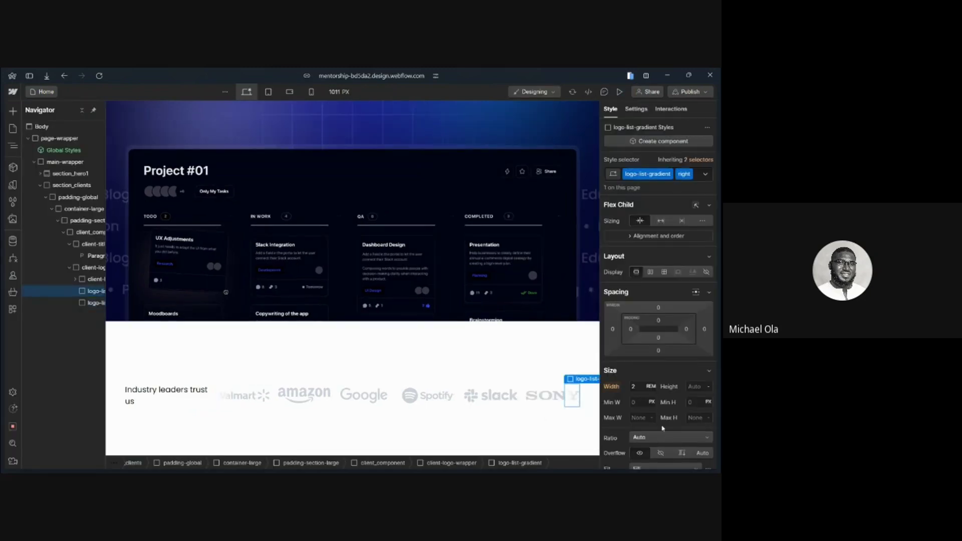
# Set the linear gradient angle of the logo-list-gradient right variant to 270 degrees and preview the page
pyautogui.scroll(-5, 663, 429)
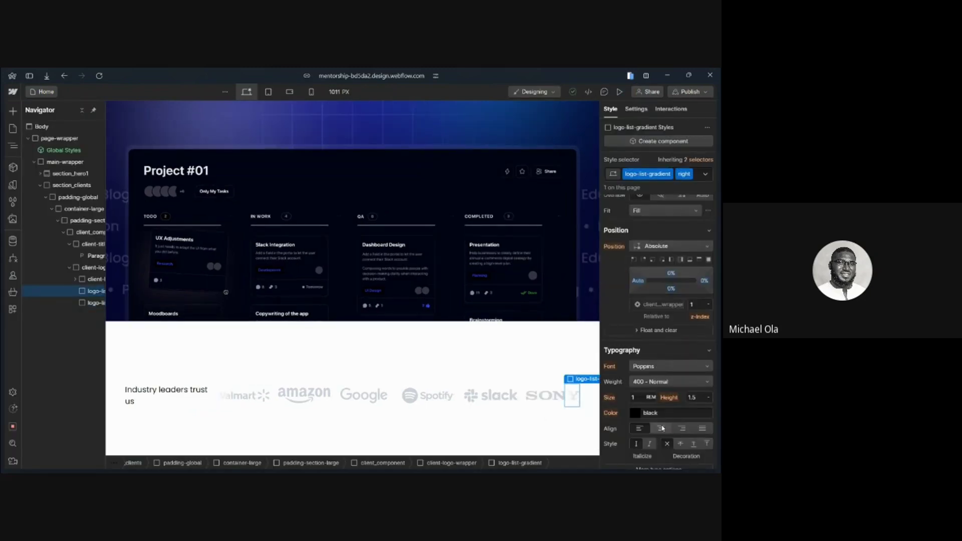
pyautogui.scroll(-6, 663, 428)
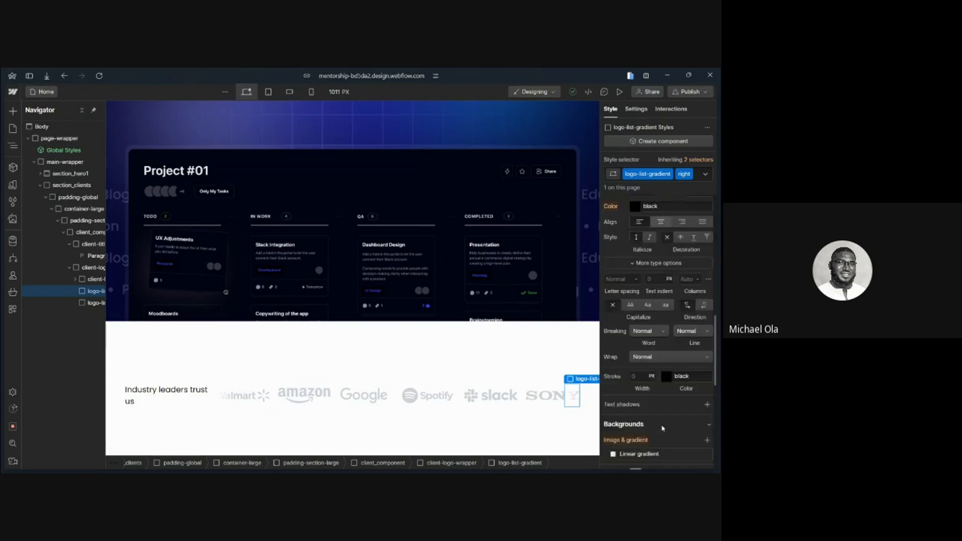
pyautogui.scroll(-3, 663, 428)
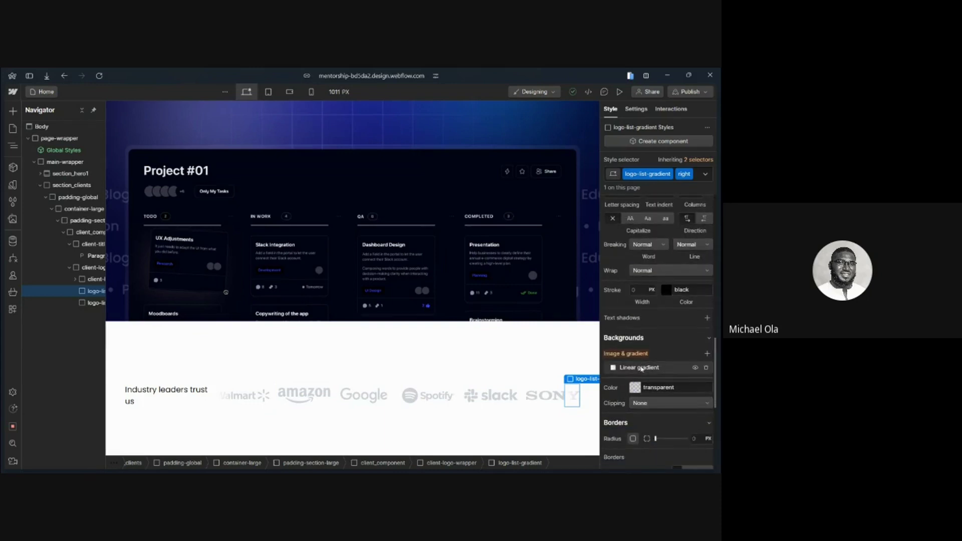
pyautogui.click(642, 369)
pyautogui.moveTo(637, 406); pyautogui.dragTo(625, 408)
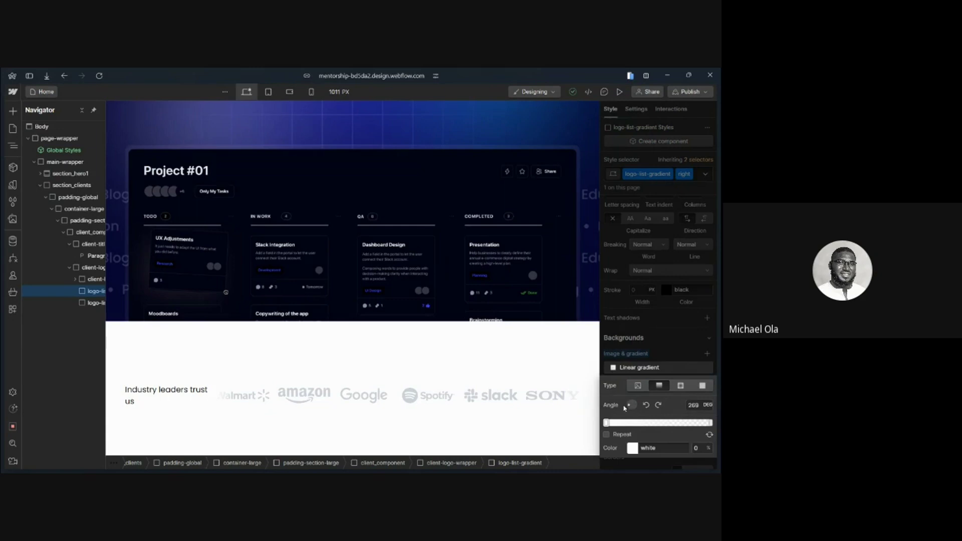
pyautogui.click(693, 405)
pyautogui.write('2')
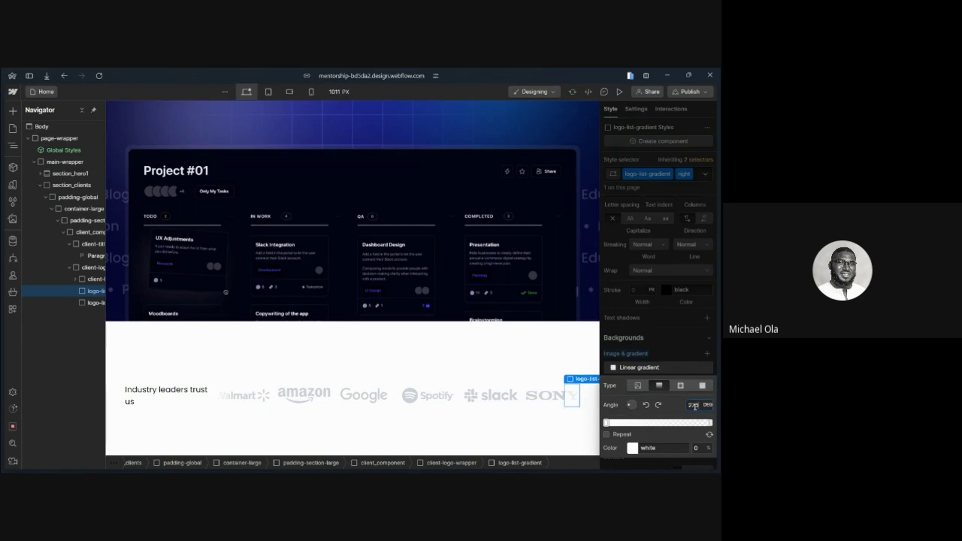
pyautogui.click(620, 93)
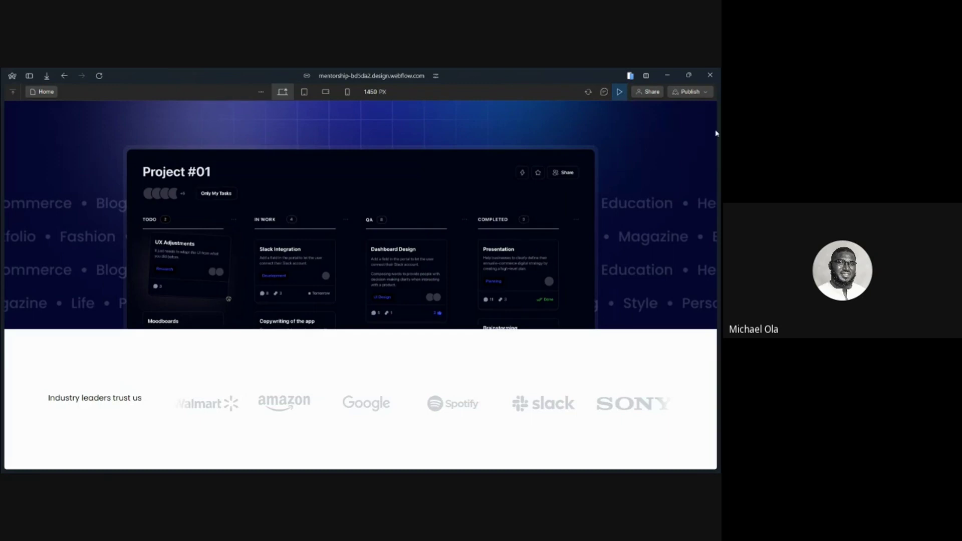
pyautogui.click(621, 93)
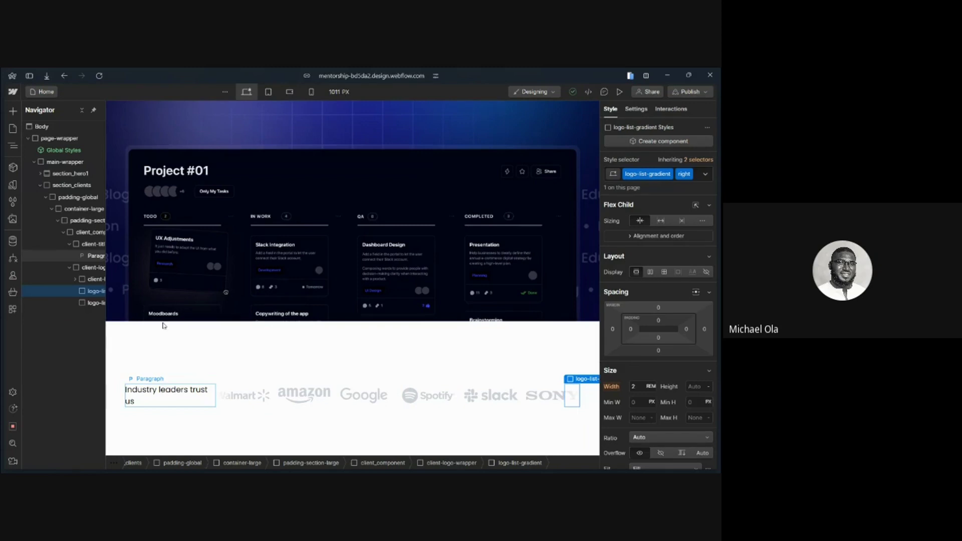
pyautogui.click(34, 93)
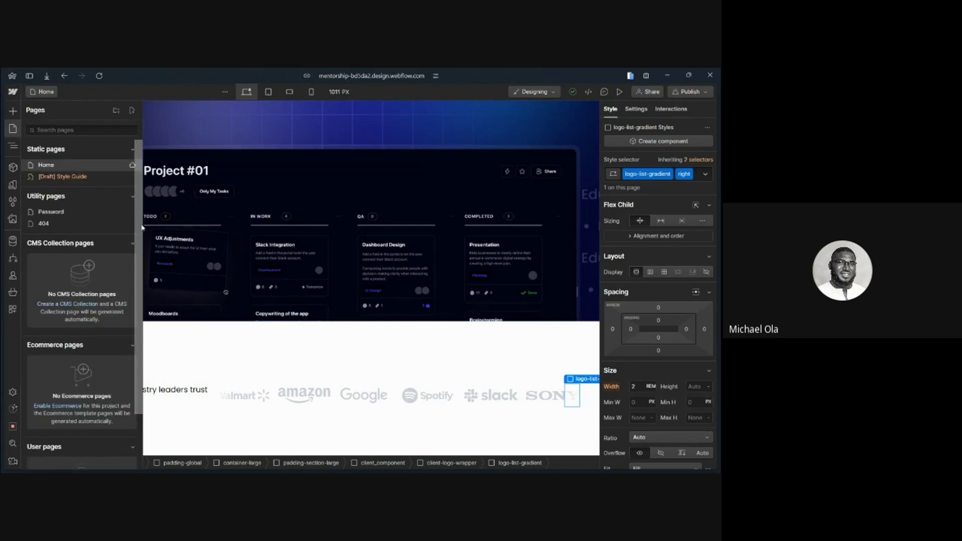
pyautogui.click(179, 390)
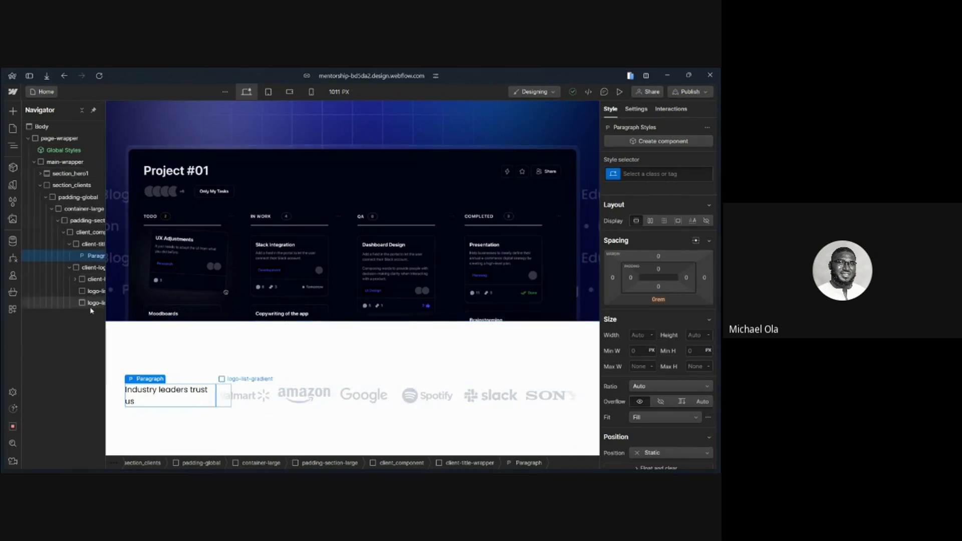
# Switch to the Google Meet call and read the in-call messages
pyautogui.moveTo(5, 221)
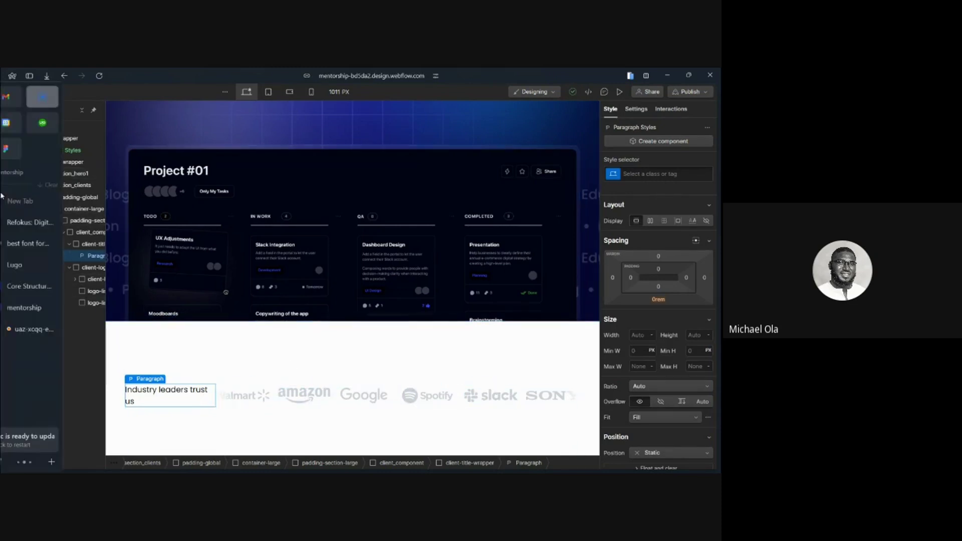
pyautogui.click(39, 331)
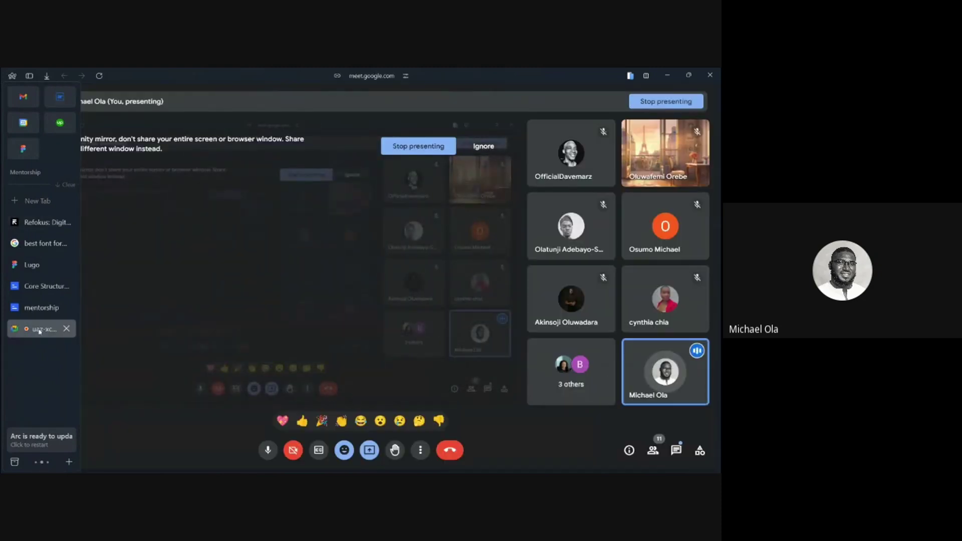
pyautogui.click(676, 451)
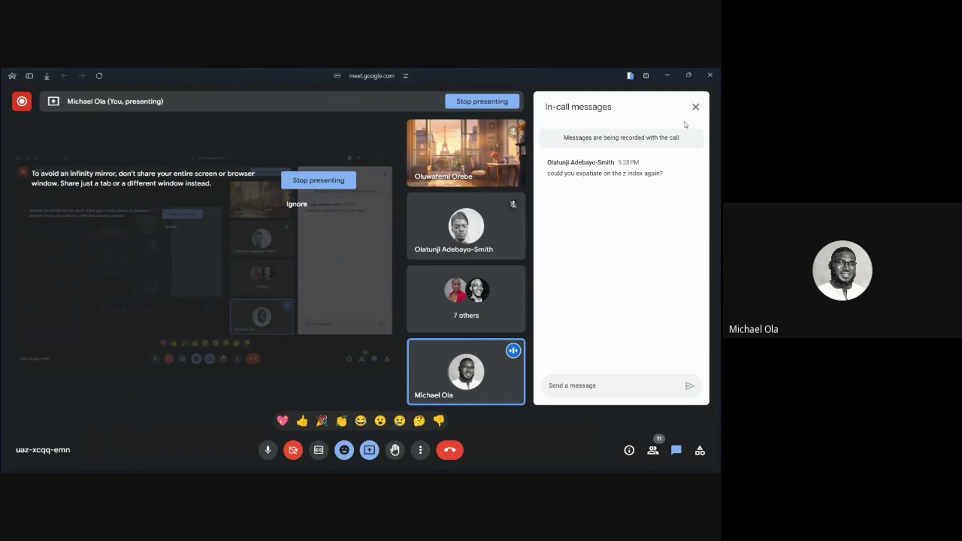
pyautogui.click(696, 107)
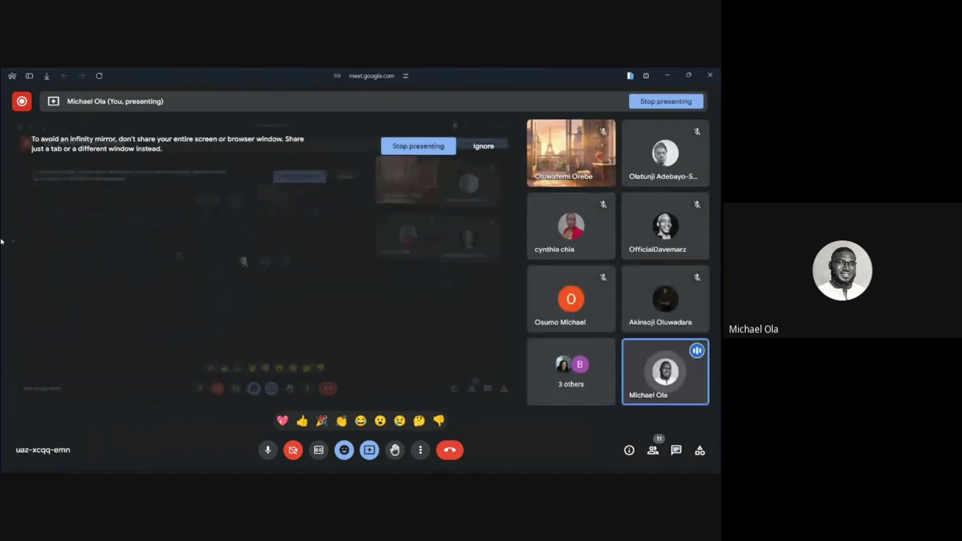
# Switch to the Lugo file in Figma and add a new blank page to it
pyautogui.moveTo(1, 242)
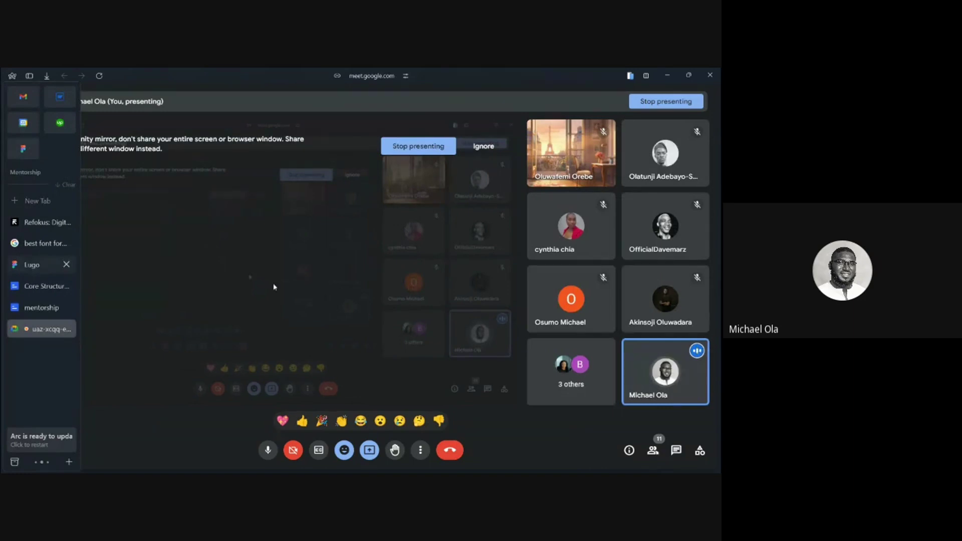
pyautogui.hotkey('ctrl', 'Tab')
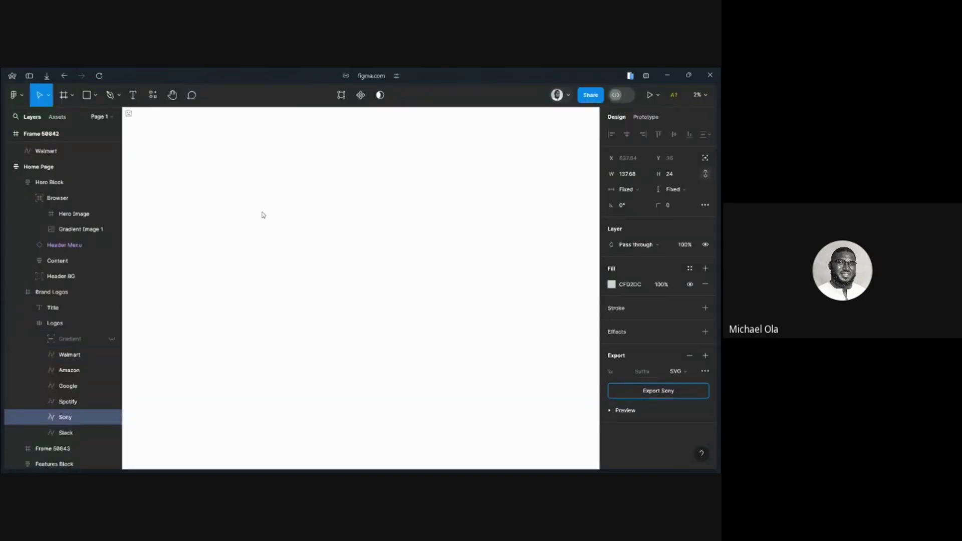
pyautogui.click(98, 167)
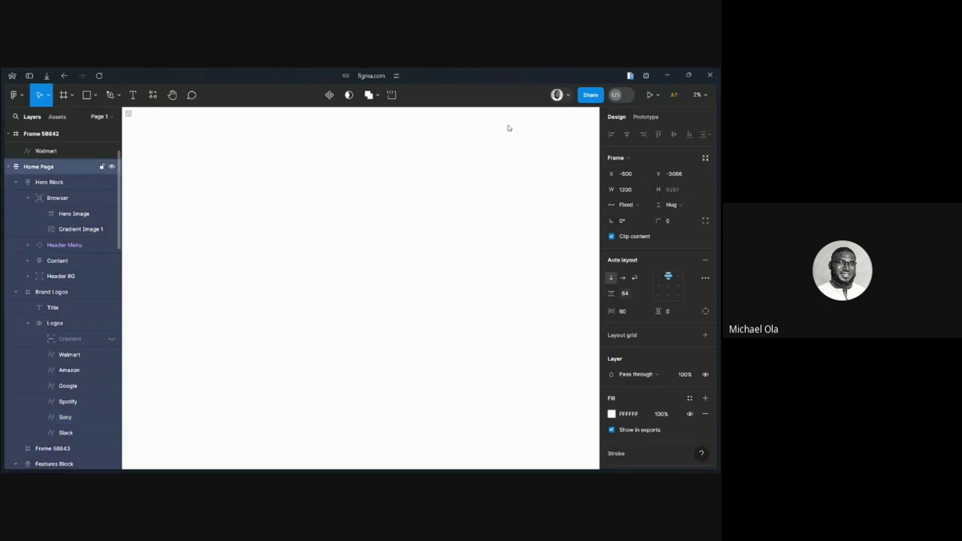
pyautogui.click(699, 94)
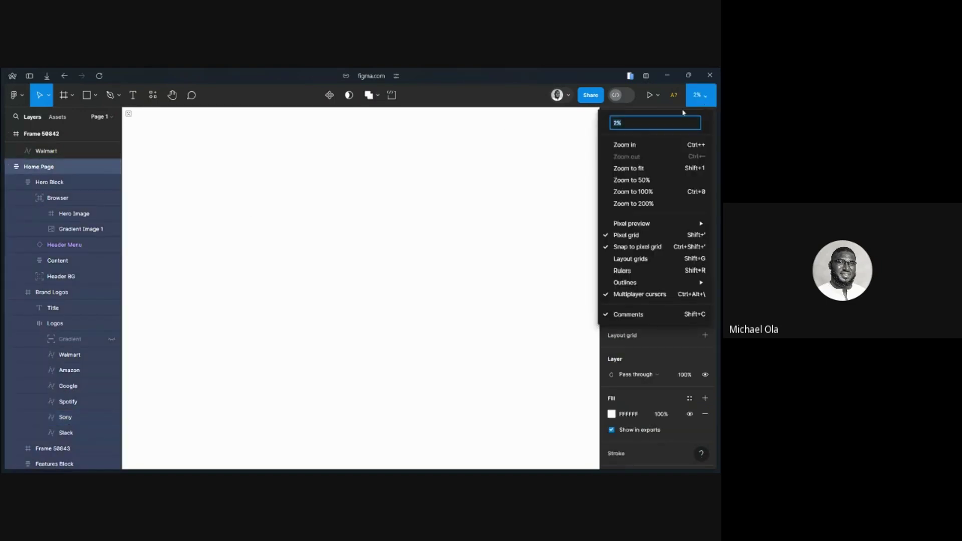
pyautogui.click(642, 143)
pyautogui.click(706, 96)
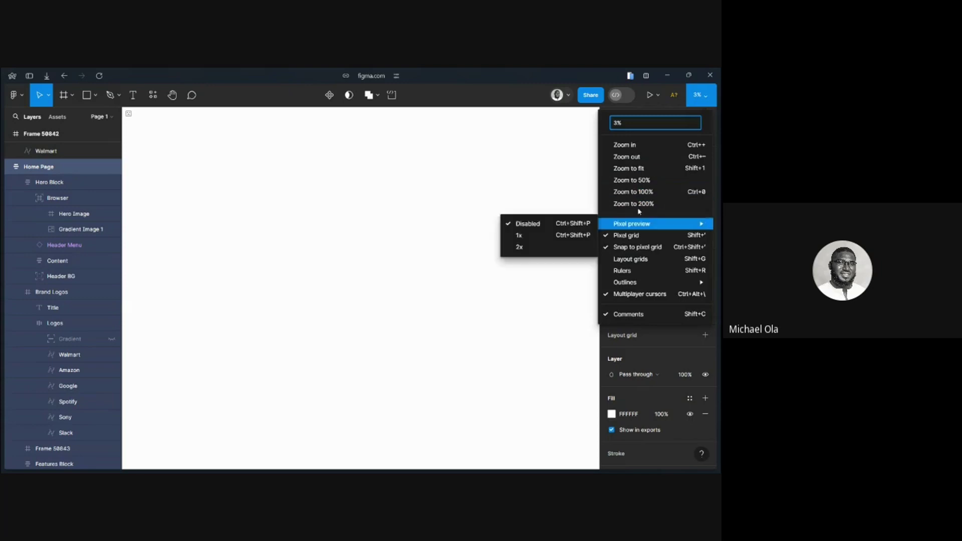
pyautogui.click(642, 173)
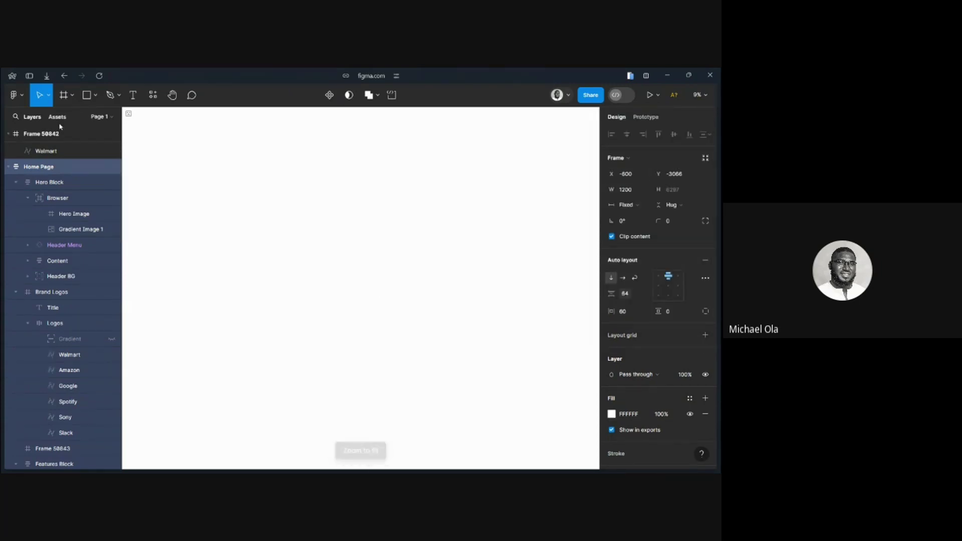
pyautogui.click(105, 117)
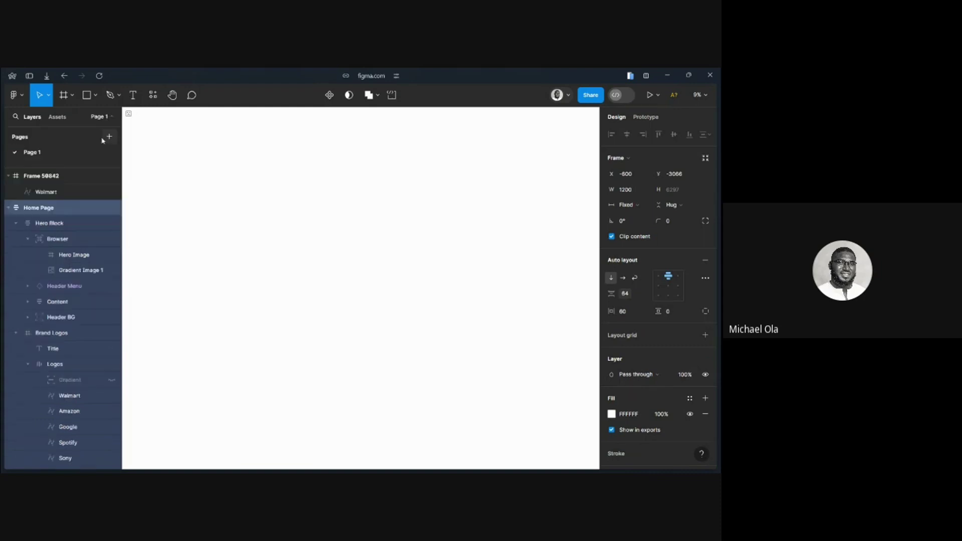
pyautogui.click(108, 137)
pyautogui.click(248, 228)
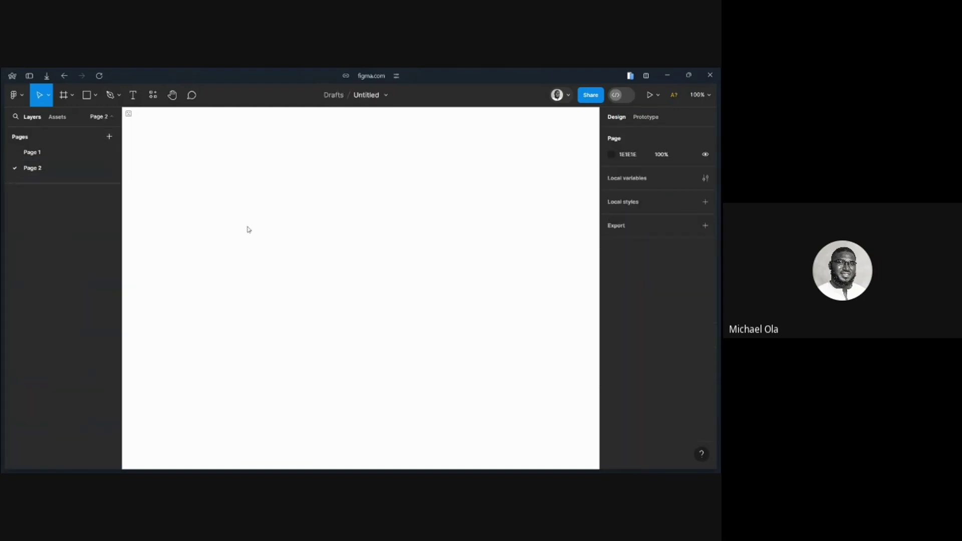
# Draw a rectangle about 244 by 163 on the new Figma page
pyautogui.click(90, 98)
pyautogui.rightClick(90, 98)
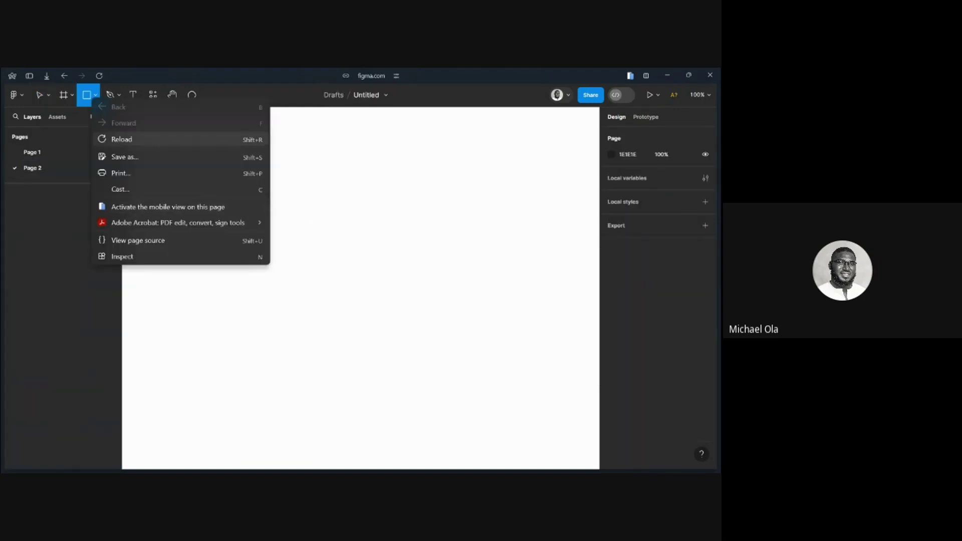
pyautogui.click(86, 97)
pyautogui.moveTo(222, 206); pyautogui.dragTo(346, 284)
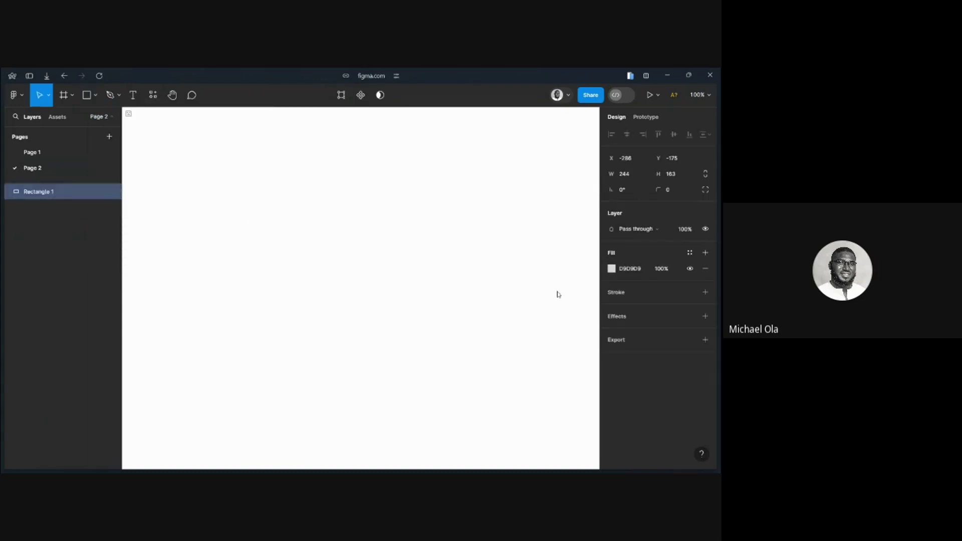
# Change the rectangle's fill color to red F60000
pyautogui.click(612, 269)
pyautogui.moveTo(571, 250); pyautogui.dragTo(607, 227)
pyautogui.click(590, 187)
pyautogui.rightClick(89, 193)
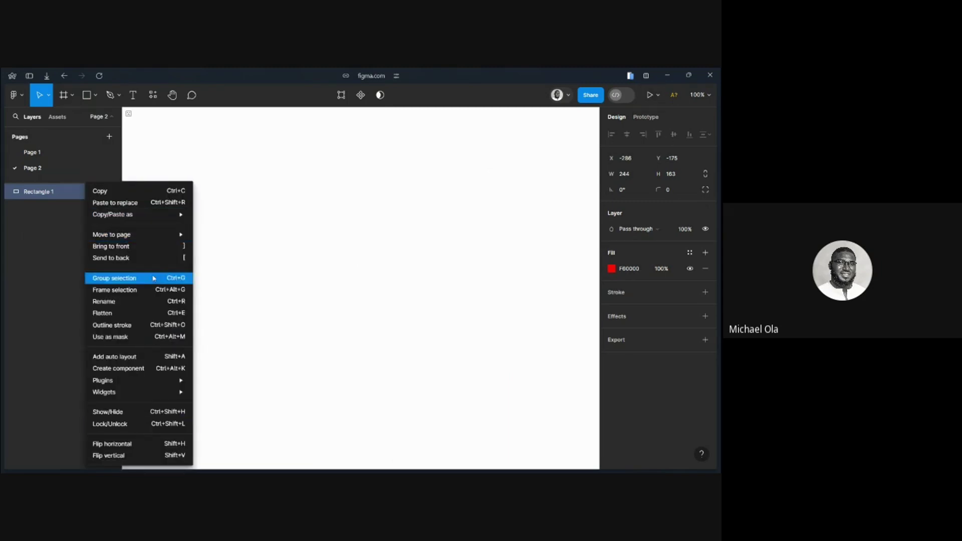
pyautogui.click(654, 96)
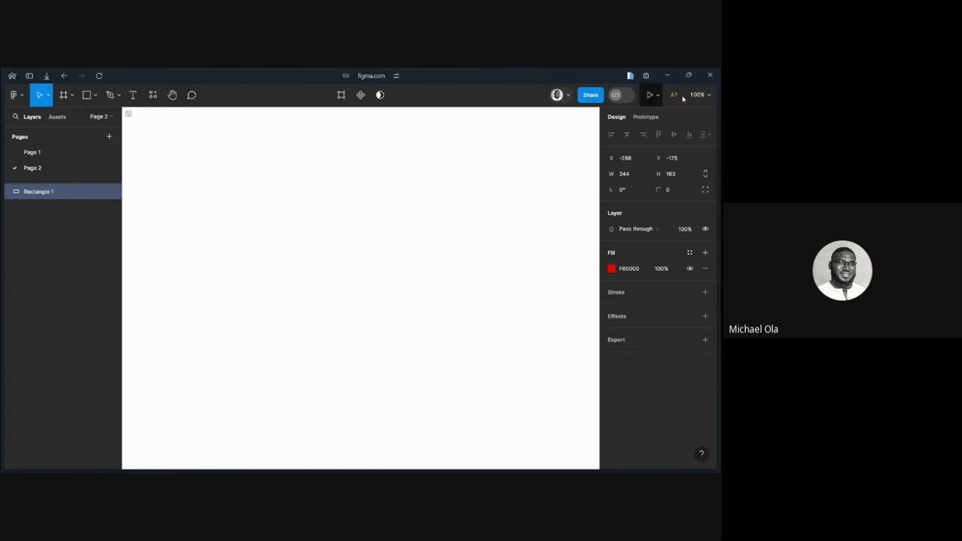
pyautogui.click(702, 95)
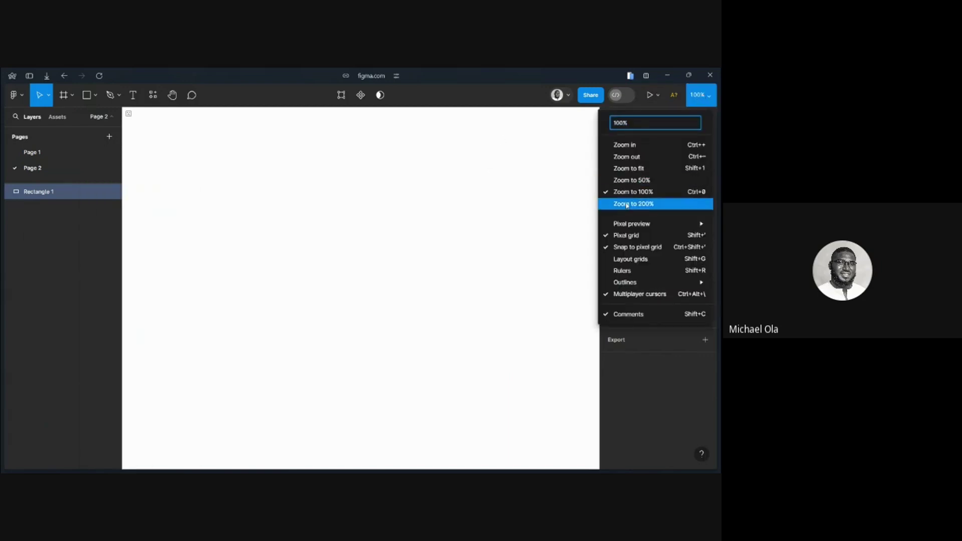
# Draw a second rectangle about 36 by 25 on the new Figma page
pyautogui.click(646, 170)
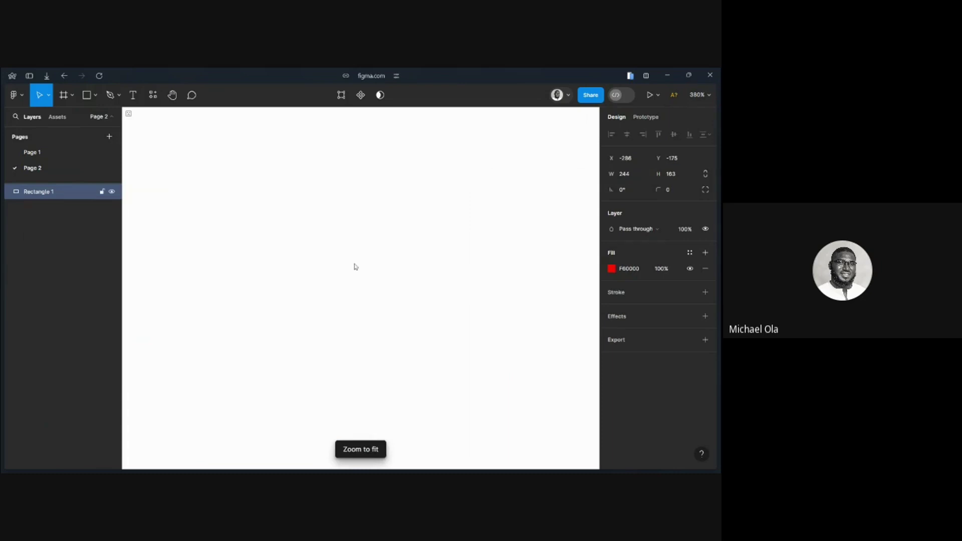
pyautogui.click(87, 95)
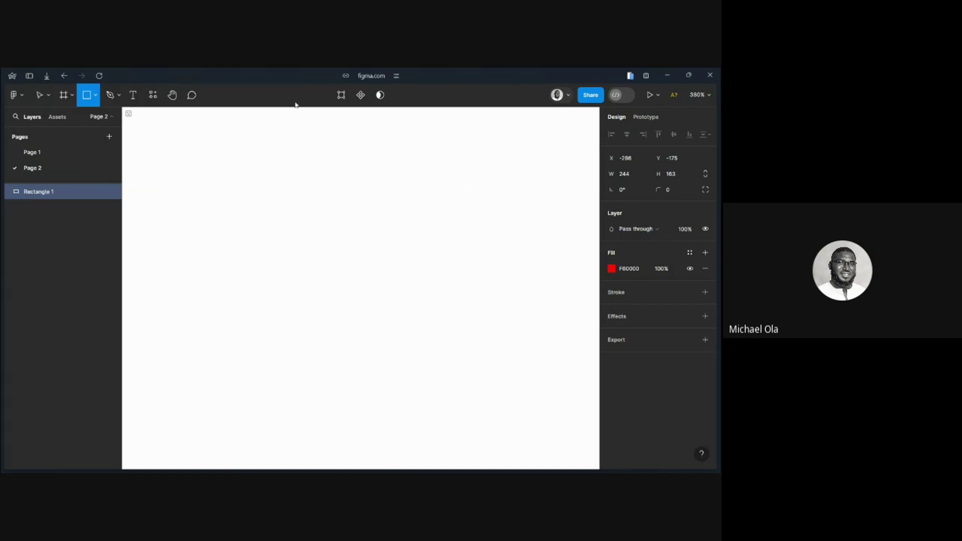
pyautogui.click(18, 96)
pyautogui.click(85, 96)
pyautogui.click(95, 96)
pyautogui.click(71, 119)
pyautogui.moveTo(252, 212); pyautogui.dragTo(320, 259)
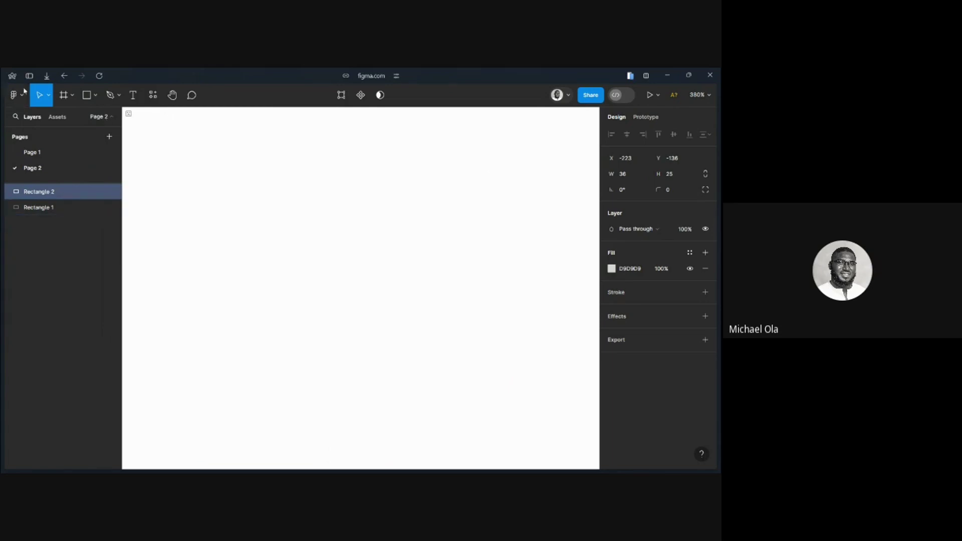
# Switch to the Webflow project and reset the position setting of the logo-list-gradient element in the client logo section
pyautogui.moveTo(1, 98)
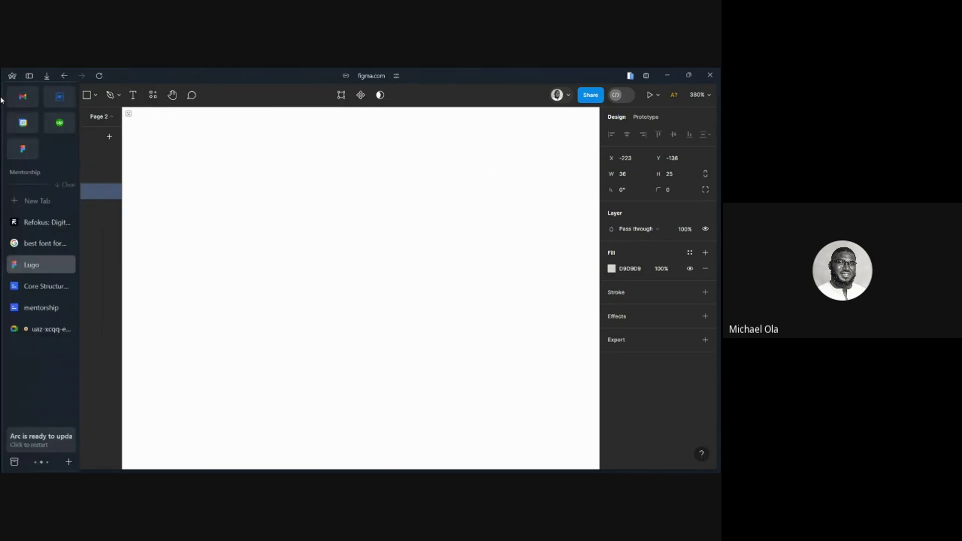
pyautogui.click(57, 99)
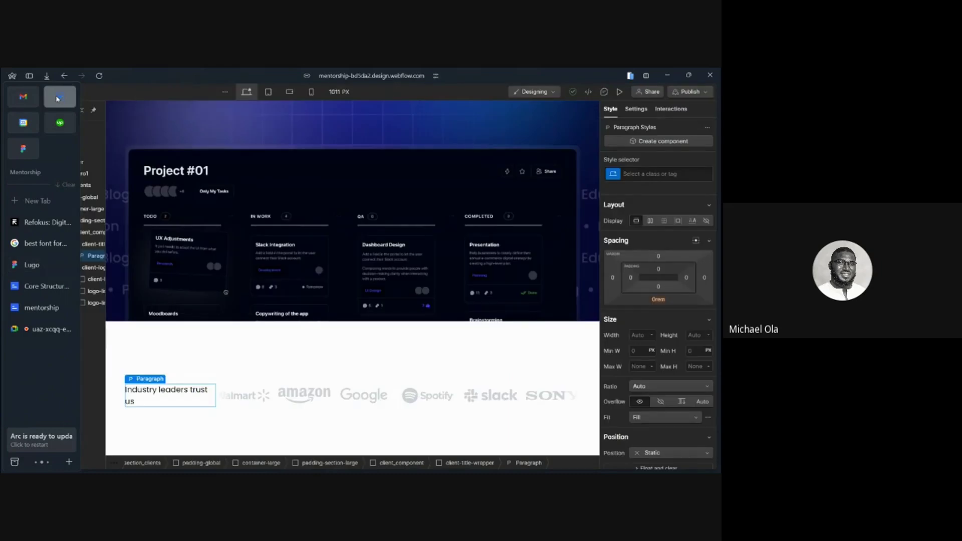
pyautogui.click(298, 397)
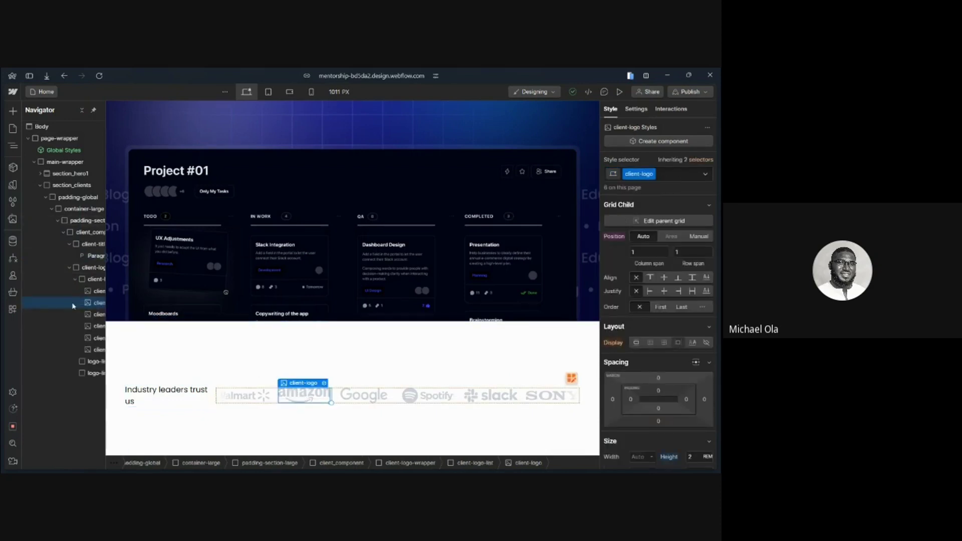
pyautogui.click(222, 397)
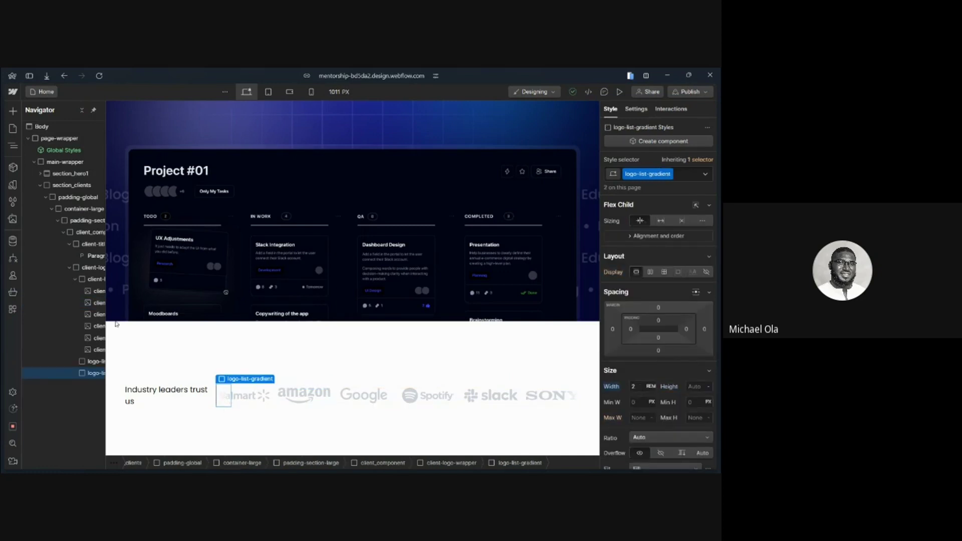
pyautogui.scroll(-3, 679, 399)
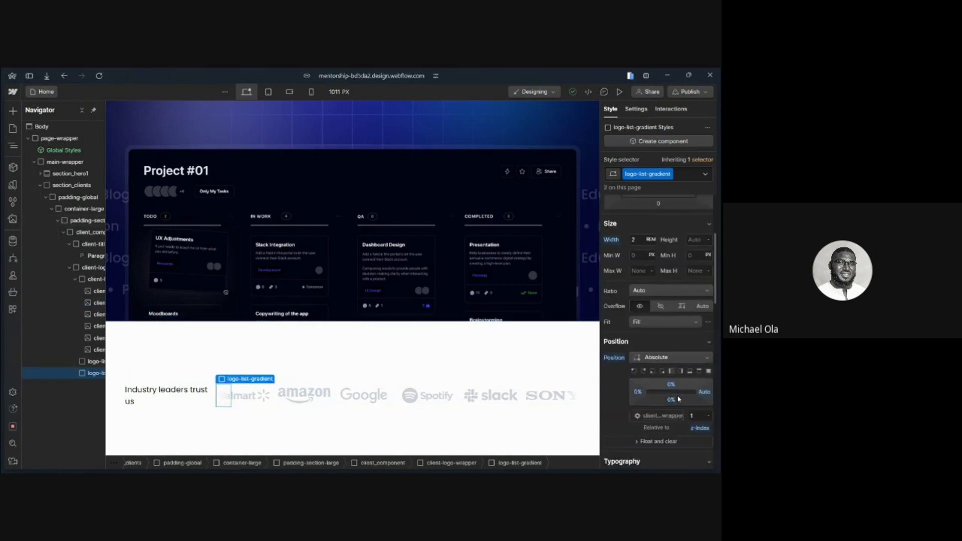
pyautogui.click(618, 358)
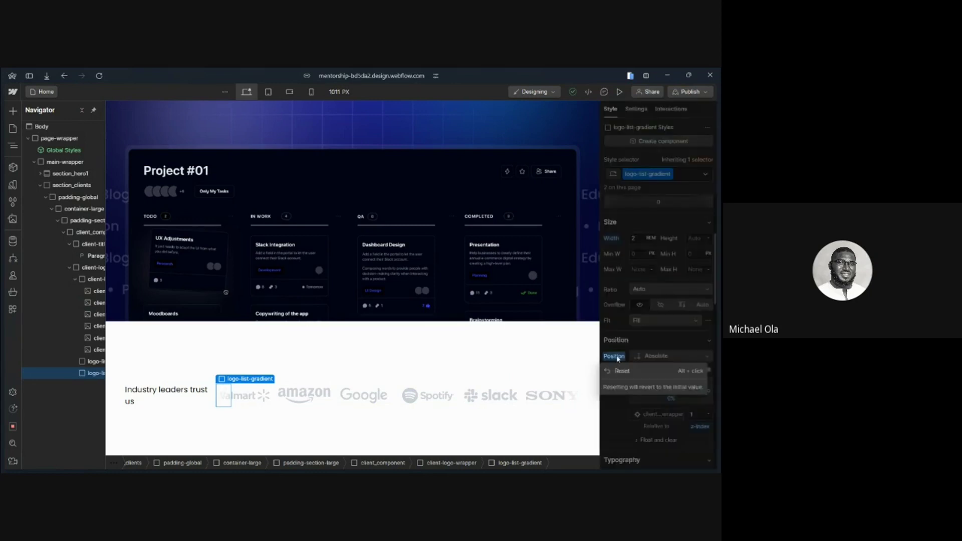
pyautogui.click(636, 370)
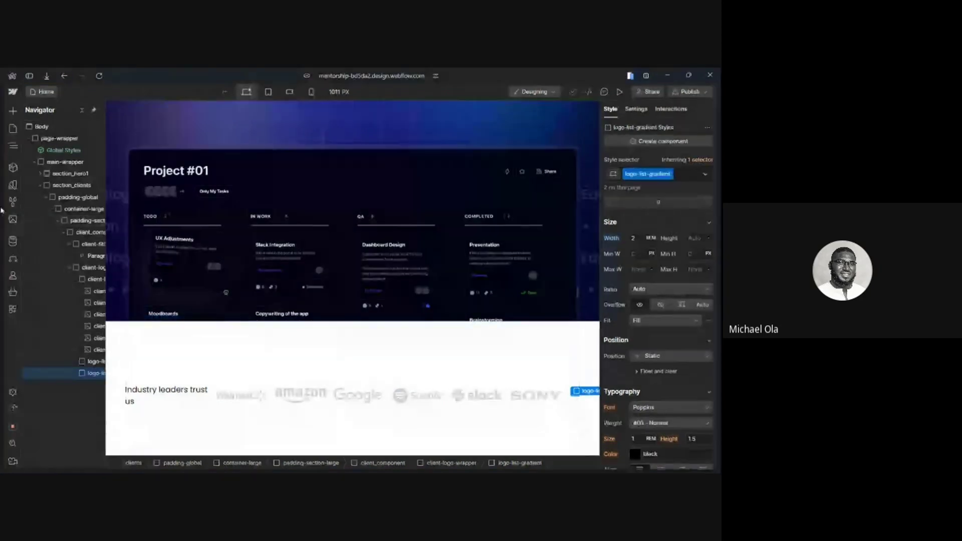
# Switch to the Lugo practice file in Figma and create a new blank design file from it
pyautogui.moveTo(2, 290)
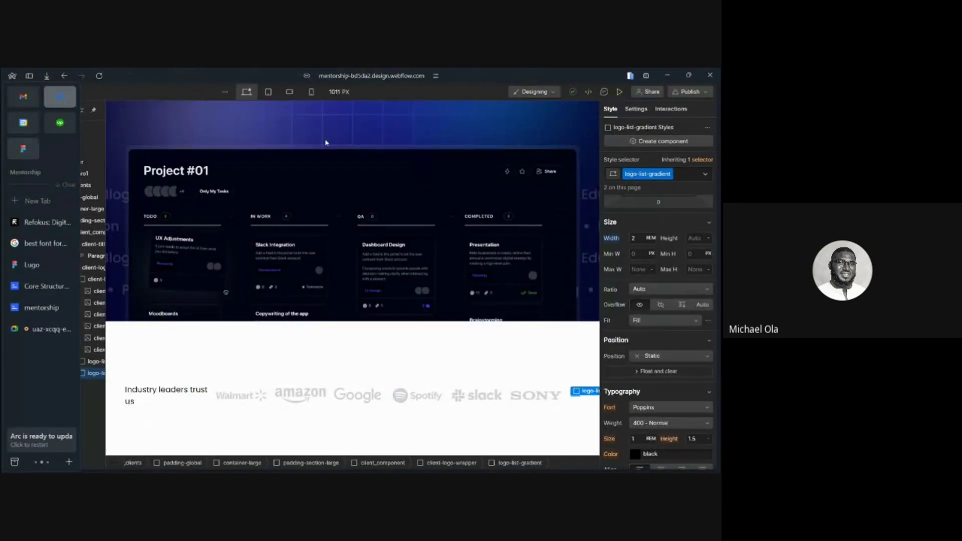
pyautogui.hotkey('ctrl', 'Tab')
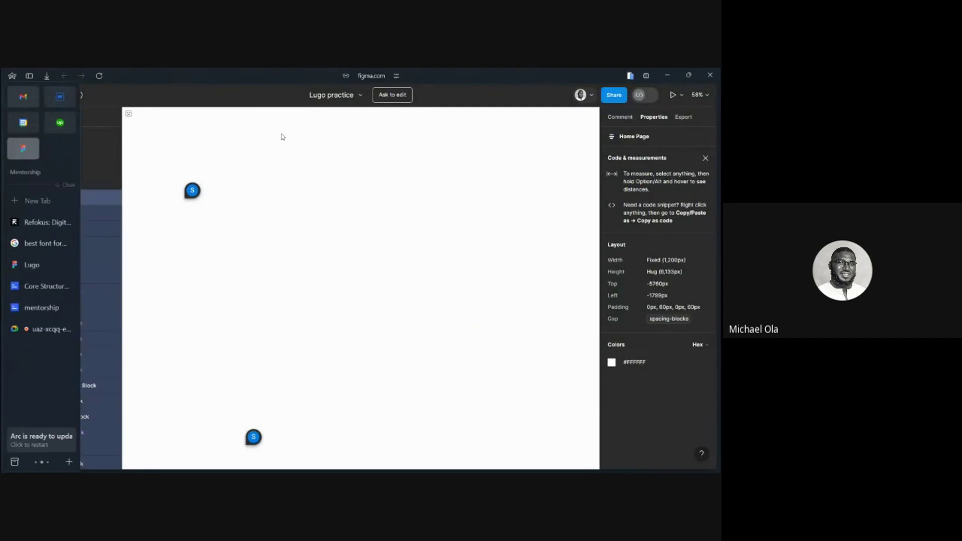
pyautogui.click(16, 95)
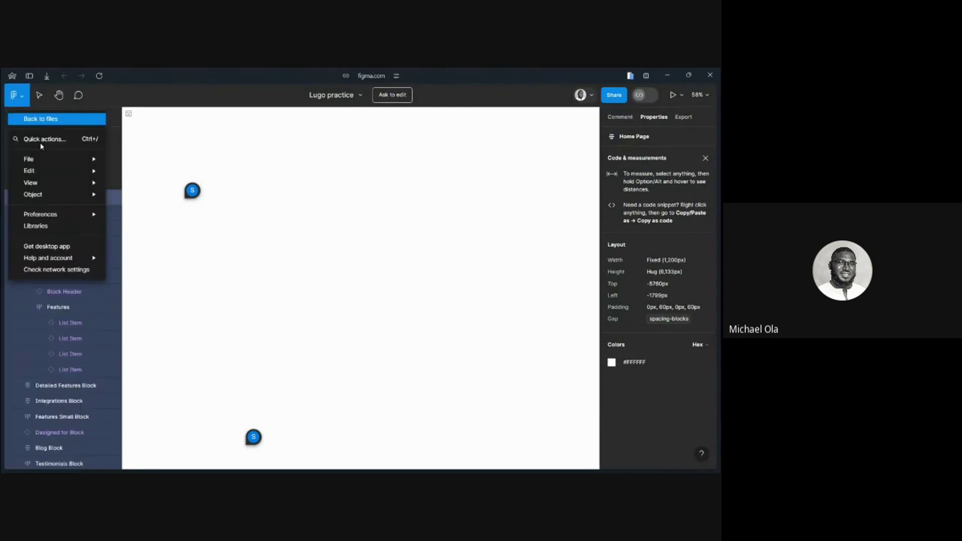
pyautogui.moveTo(49, 159)
pyautogui.click(170, 161)
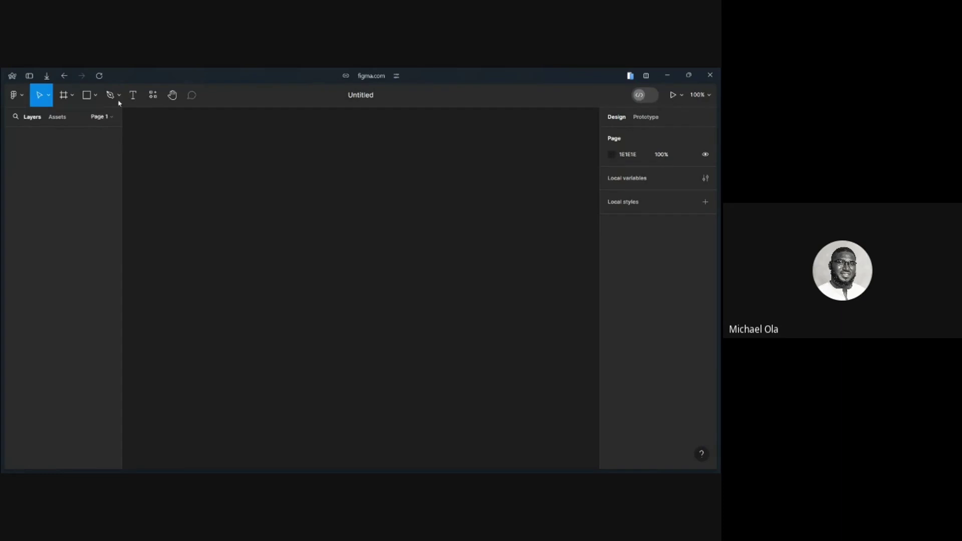
# Draw a rectangle about 425 by 323 on the empty canvas and fill it with red FF0000
pyautogui.press('r')
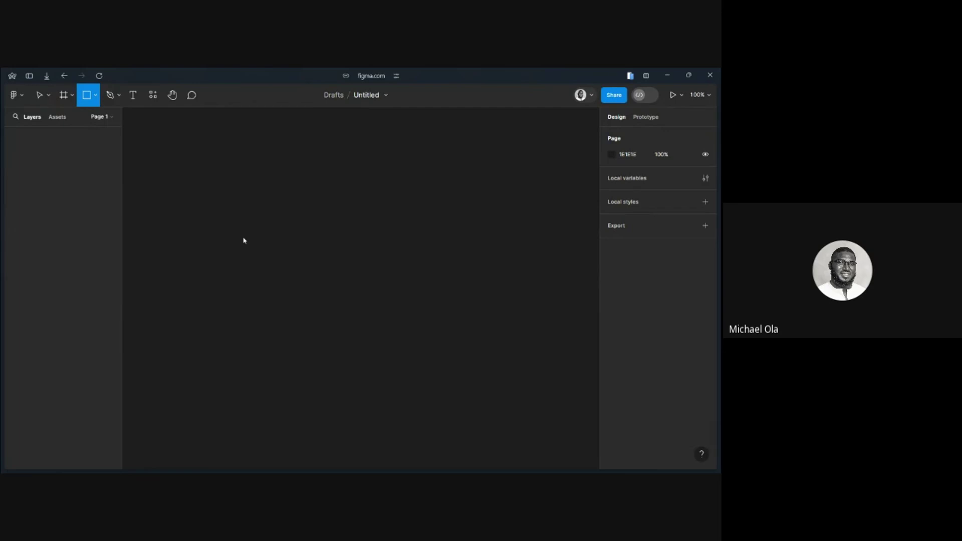
pyautogui.rightClick(84, 97)
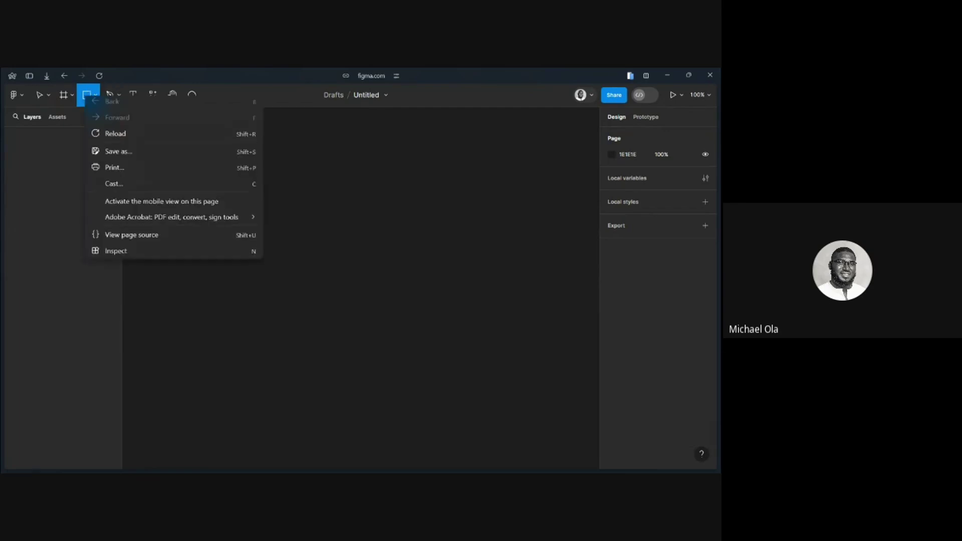
pyautogui.click(85, 95)
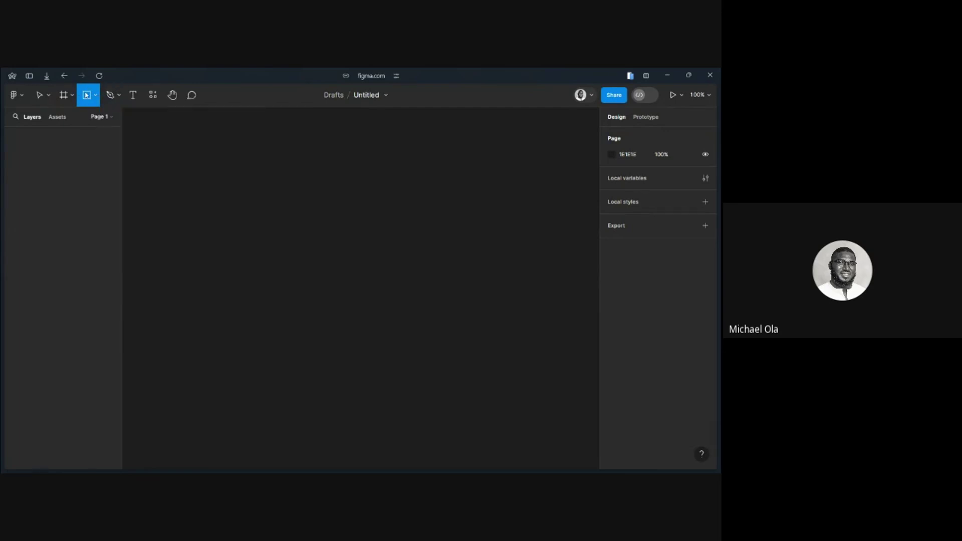
pyautogui.moveTo(257, 184); pyautogui.dragTo(465, 343)
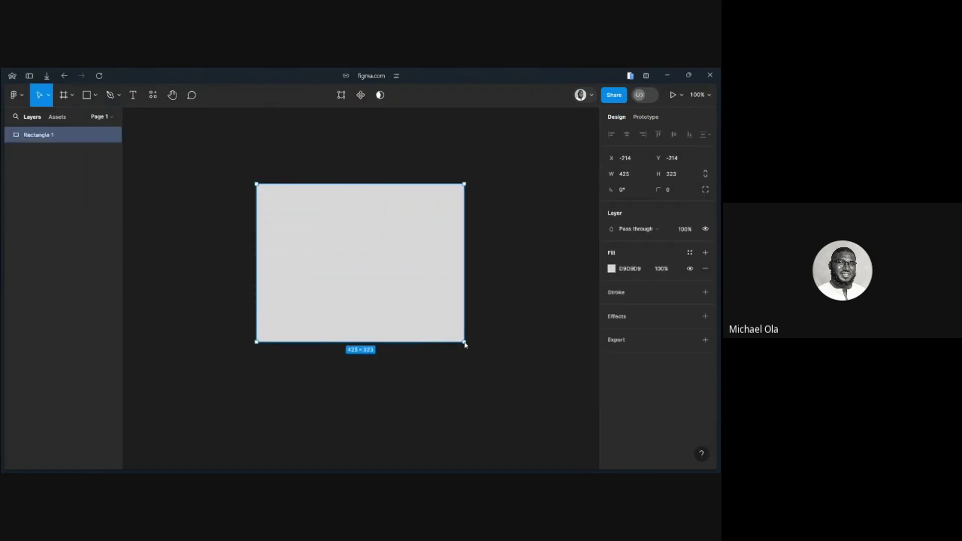
pyautogui.click(612, 269)
pyautogui.moveTo(584, 249); pyautogui.dragTo(612, 218)
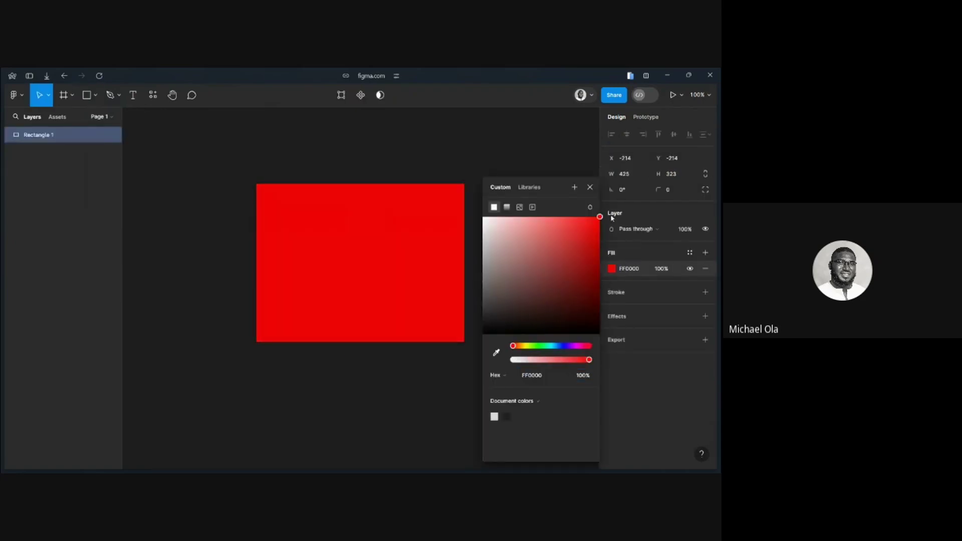
pyautogui.click(591, 188)
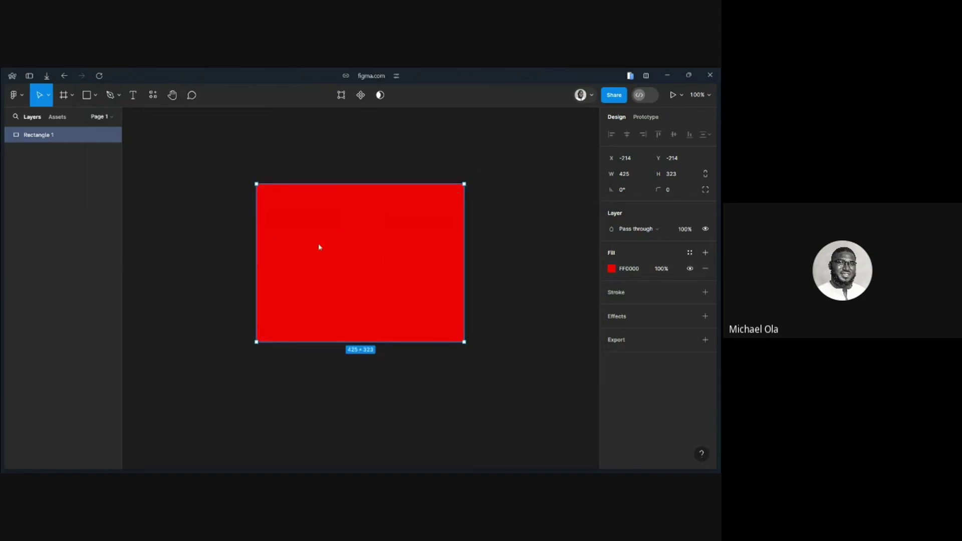
# Duplicate the red rectangle so the copy overlaps its lower corner, and fill the copy with blue 0500FF
pyautogui.moveTo(318, 247); pyautogui.dragTo(398, 303)
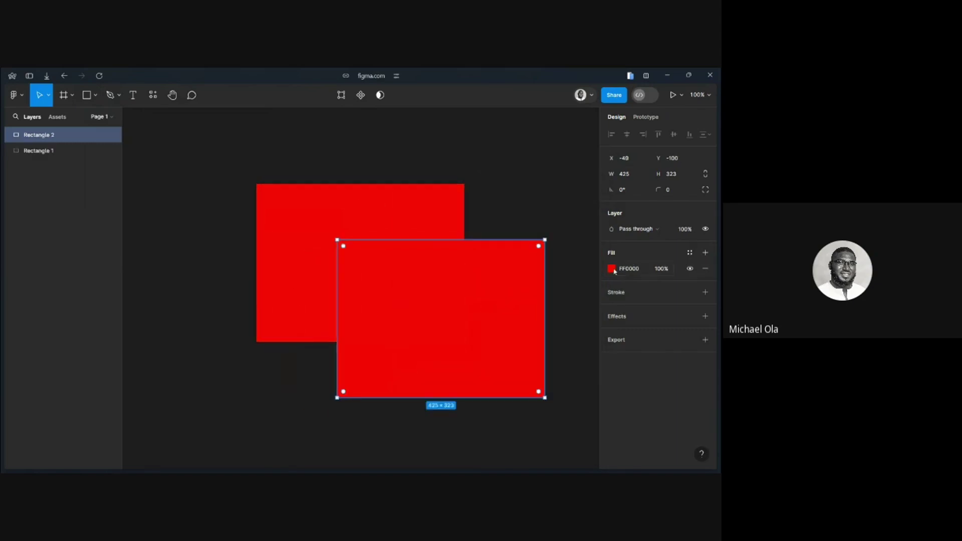
pyautogui.click(612, 269)
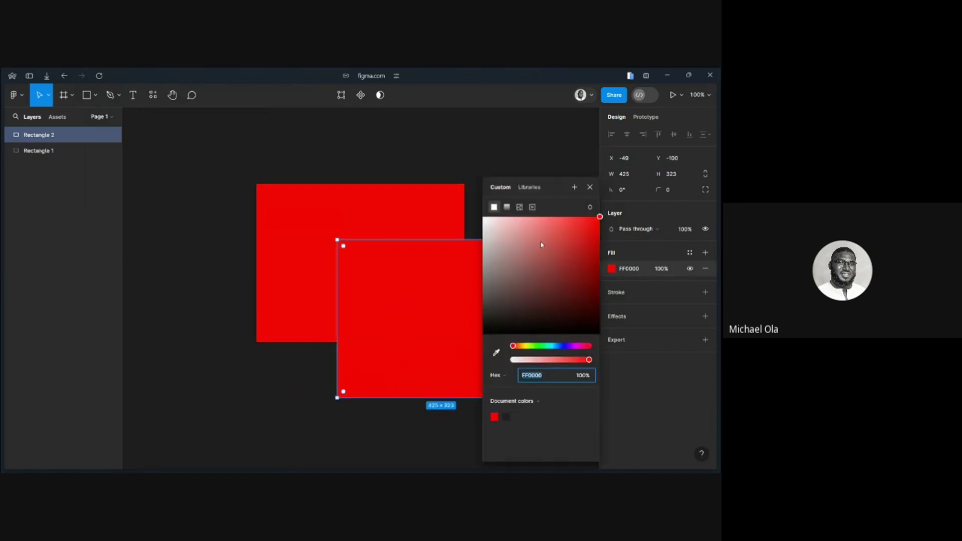
pyautogui.click(565, 346)
pyautogui.click(590, 187)
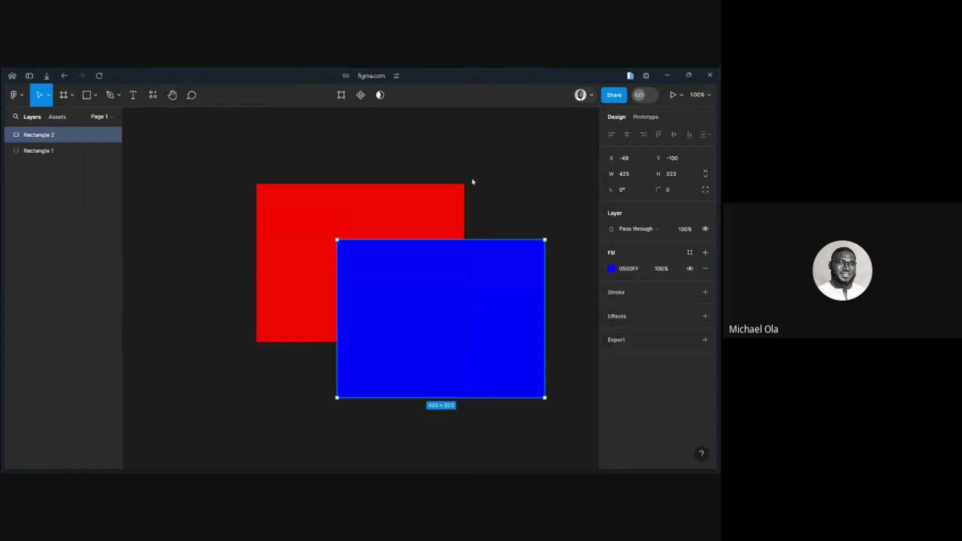
# Move the blue rectangle to X 24, Y -214, level with the red rectangle and partly covering it
pyautogui.moveTo(438, 283); pyautogui.dragTo(445, 244)
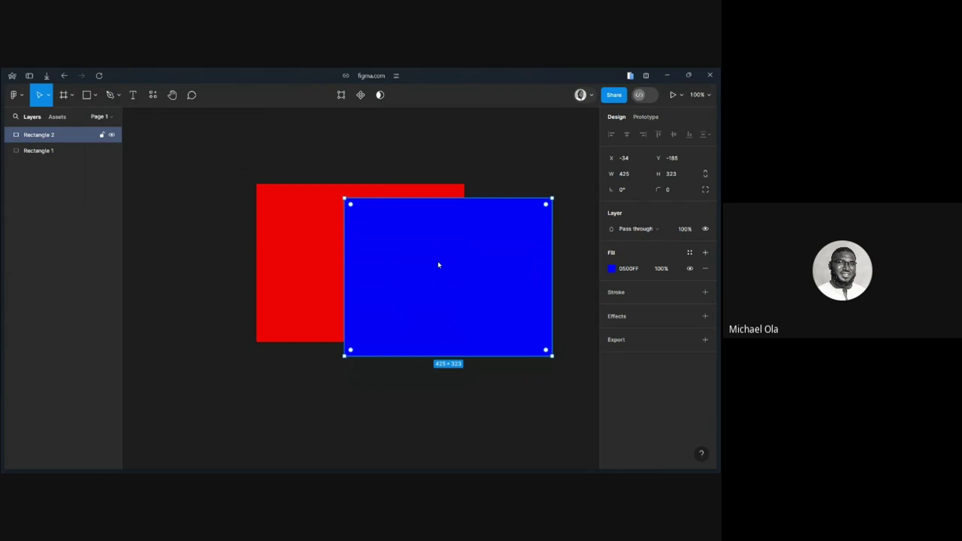
pyautogui.moveTo(451, 254); pyautogui.dragTo(478, 232)
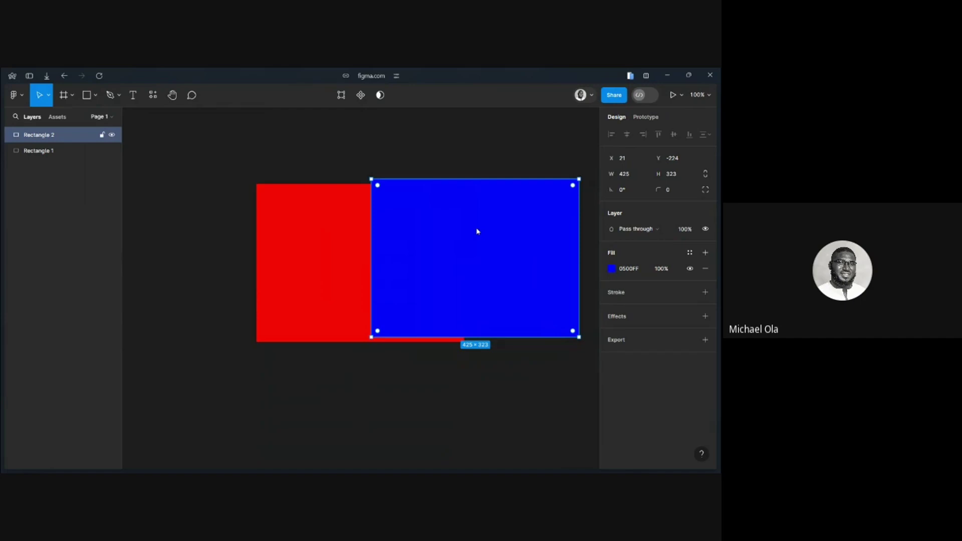
pyautogui.moveTo(491, 230)
pyautogui.mouseDown()
pyautogui.moveTo(505, 230)
pyautogui.moveTo(495, 242)
pyautogui.mouseUp()
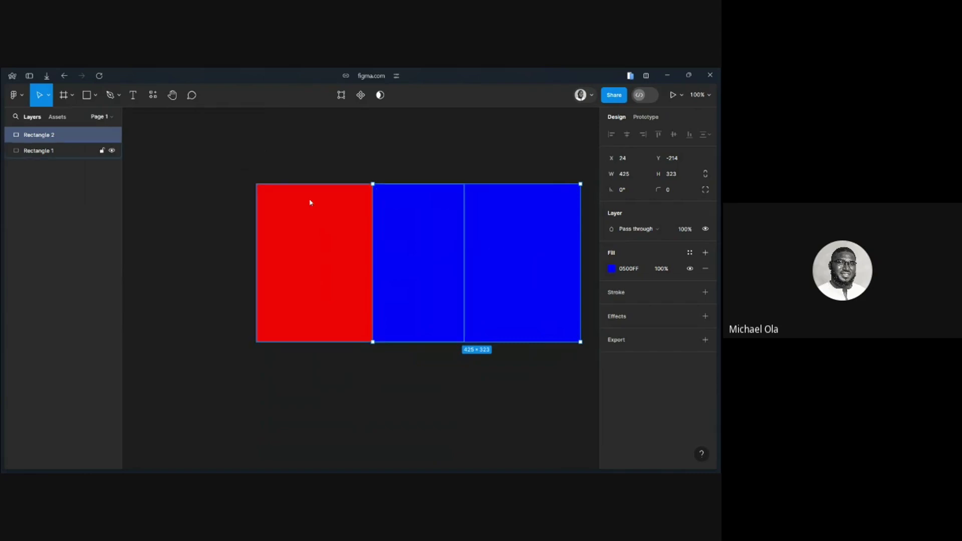
# Switch to the Refokus website and look through the project showcase sections on its home page
pyautogui.moveTo(2, 207)
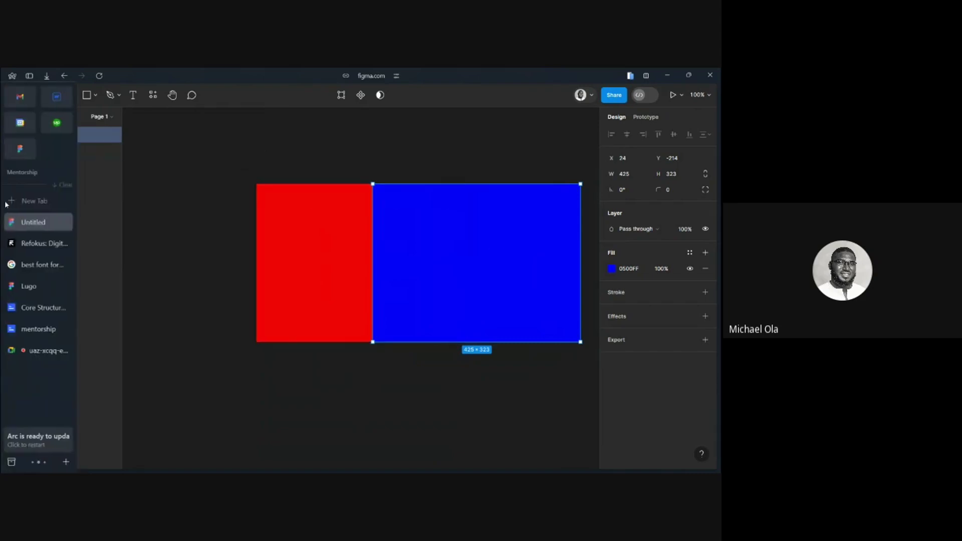
pyautogui.click(25, 244)
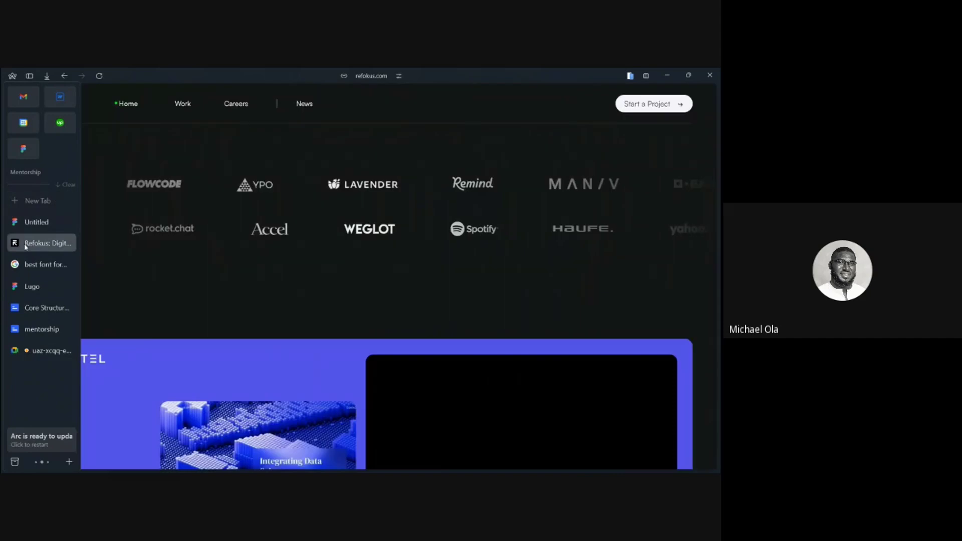
pyautogui.scroll(-5, 389, 234)
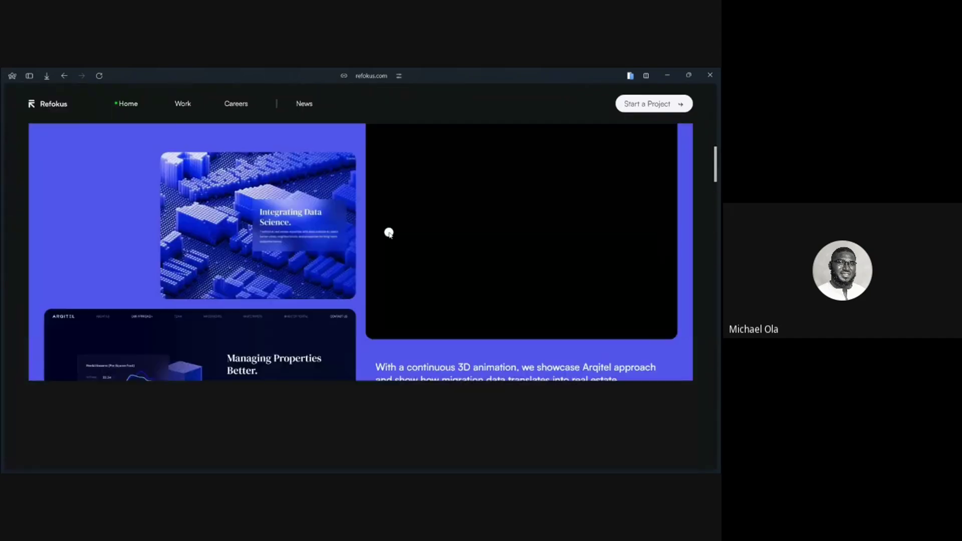
pyautogui.scroll(-1, 390, 233)
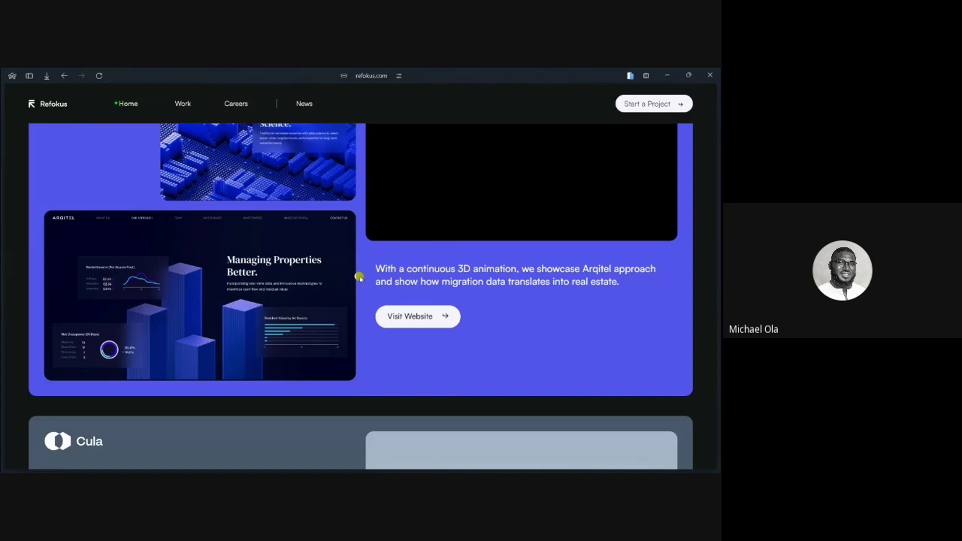
pyautogui.scroll(-3, 360, 275)
pyautogui.scroll(-10, 360, 275)
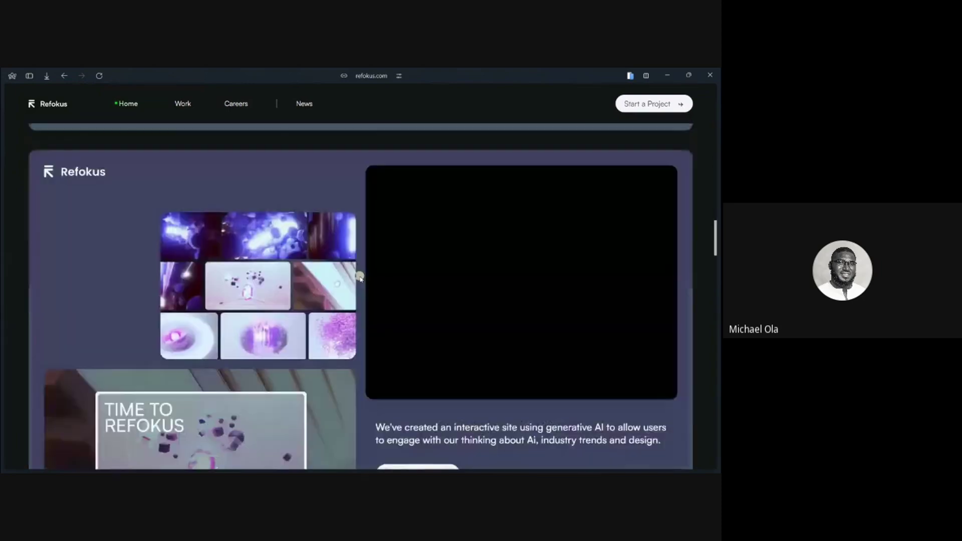
pyautogui.scroll(-7, 360, 276)
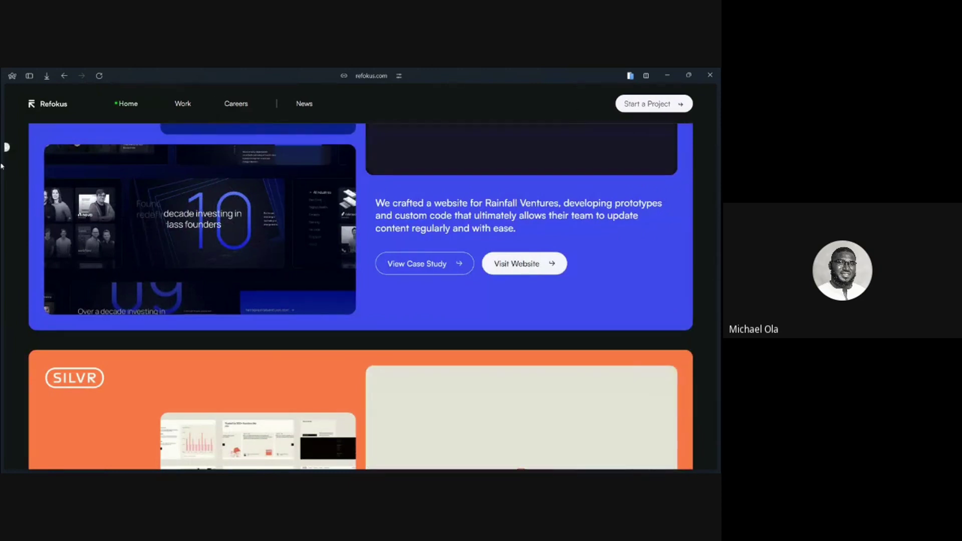
# Switch to the Google Meet call and open the in-call messages to read them
pyautogui.moveTo(41, 201)
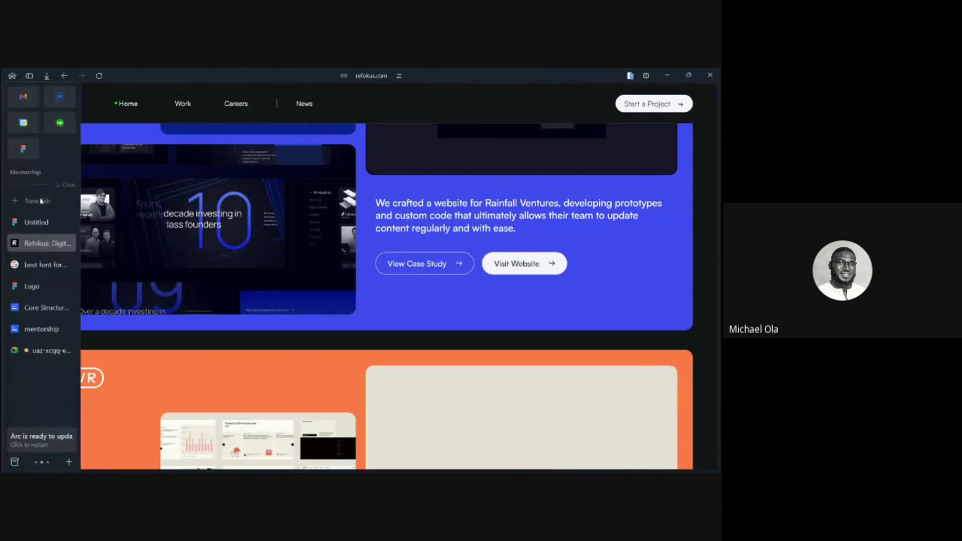
pyautogui.click(29, 352)
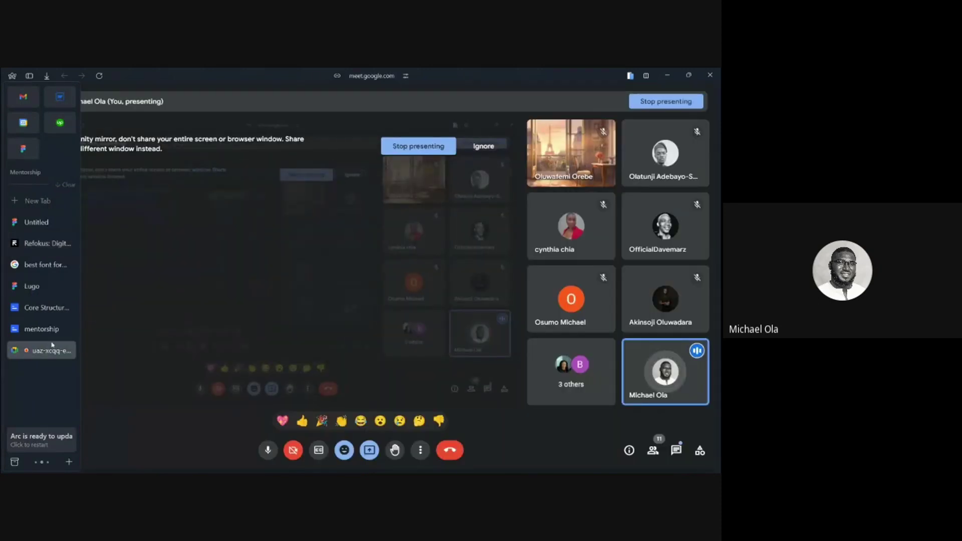
pyautogui.click(677, 451)
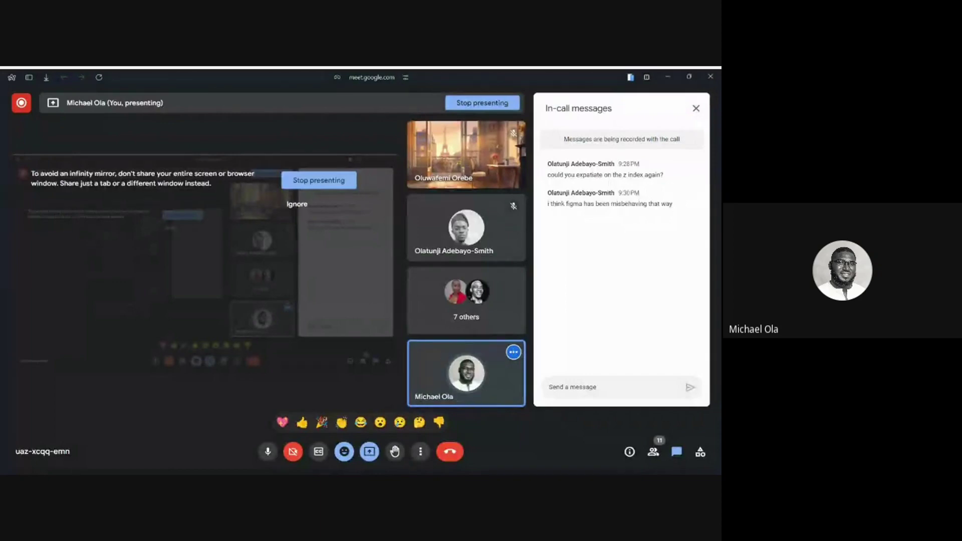
# Switch to the Lugo Figma file and open Page 1 to view the Home Page design
pyautogui.moveTo(1, 220)
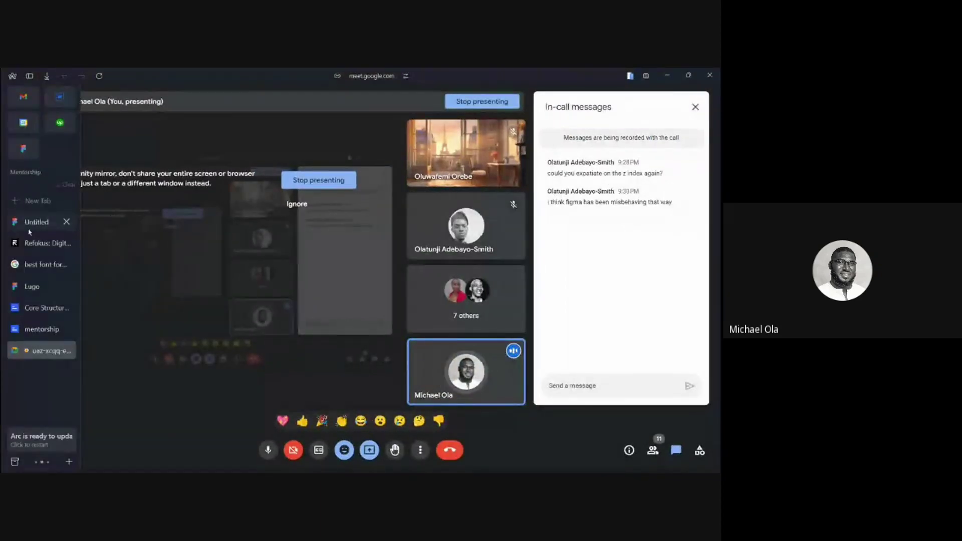
pyautogui.click(31, 287)
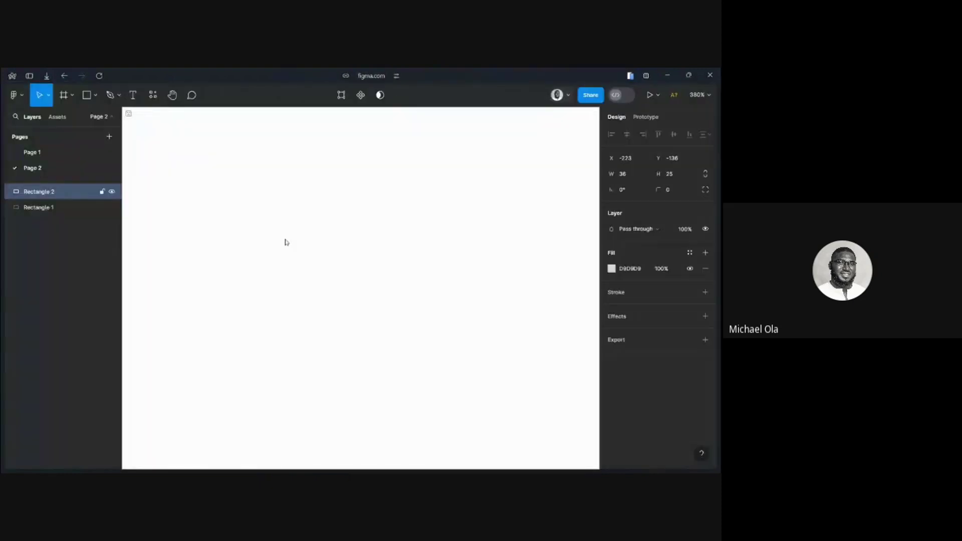
pyautogui.click(37, 153)
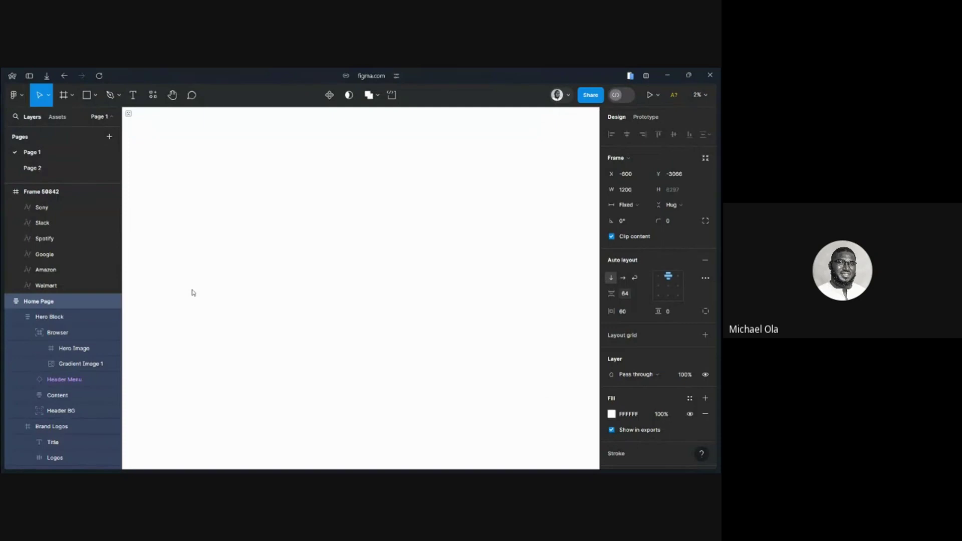
# Switch to the Lugo practice Figma file and examine the Home Page area and its comments on the Phase 2 page
pyautogui.moveTo(5, 281)
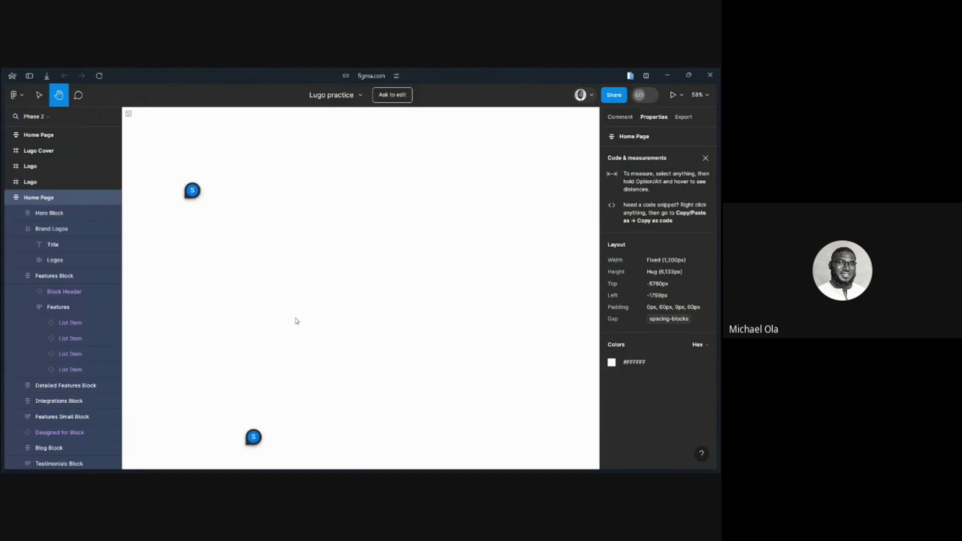
pyautogui.hscroll(-5, 247, 294)
pyautogui.scroll(-5, 247, 295)
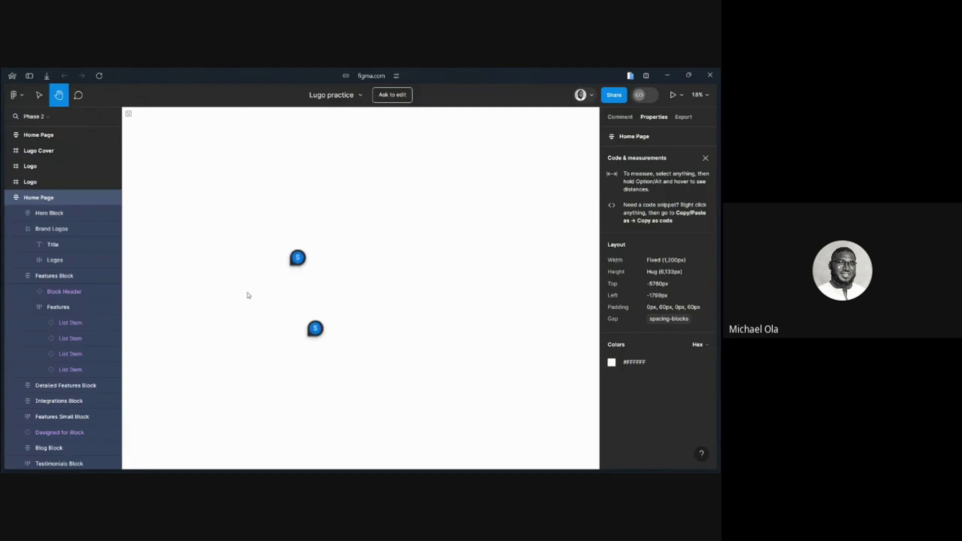
pyautogui.scroll(-3, 248, 298)
pyautogui.scroll(6, 257, 311)
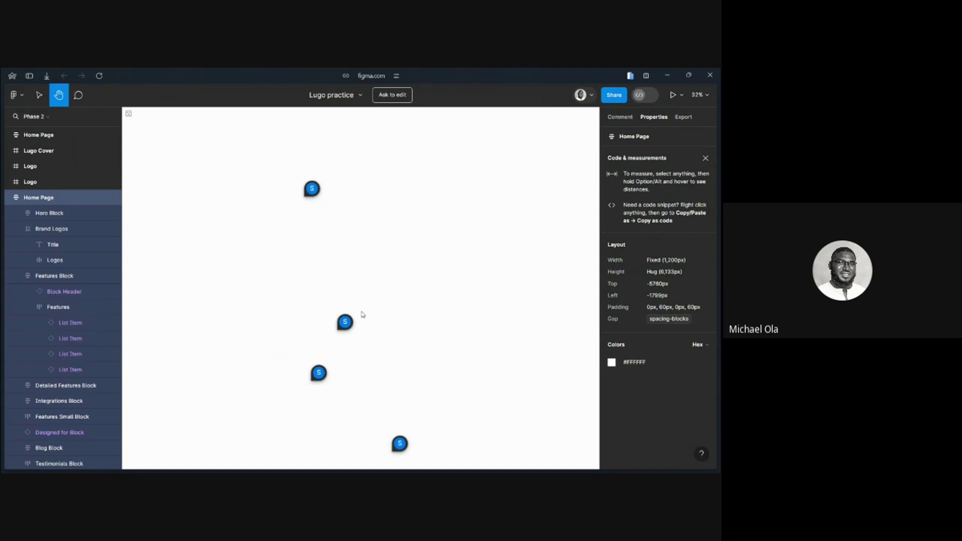
pyautogui.scroll(-1, 361, 314)
pyautogui.hscroll(-1, 295, 242)
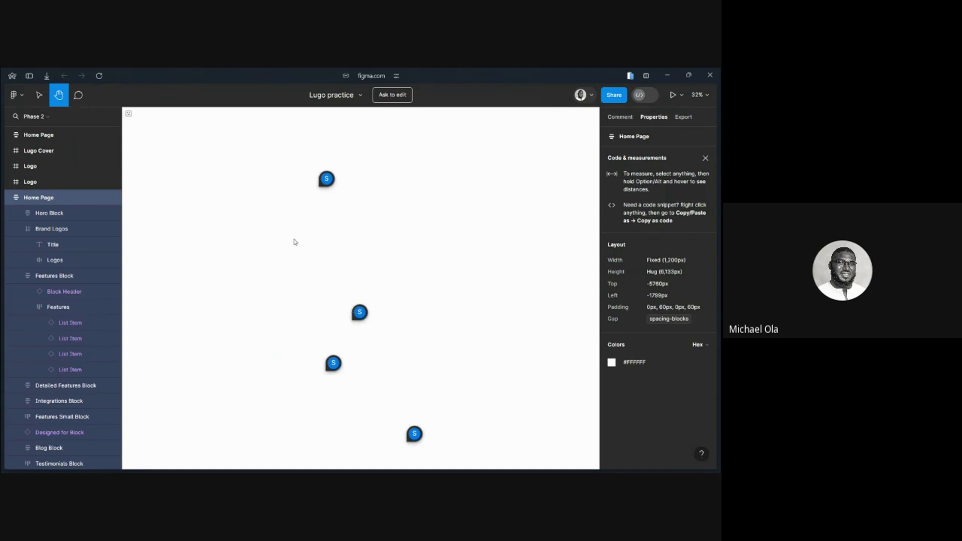
pyautogui.moveTo(1, 199)
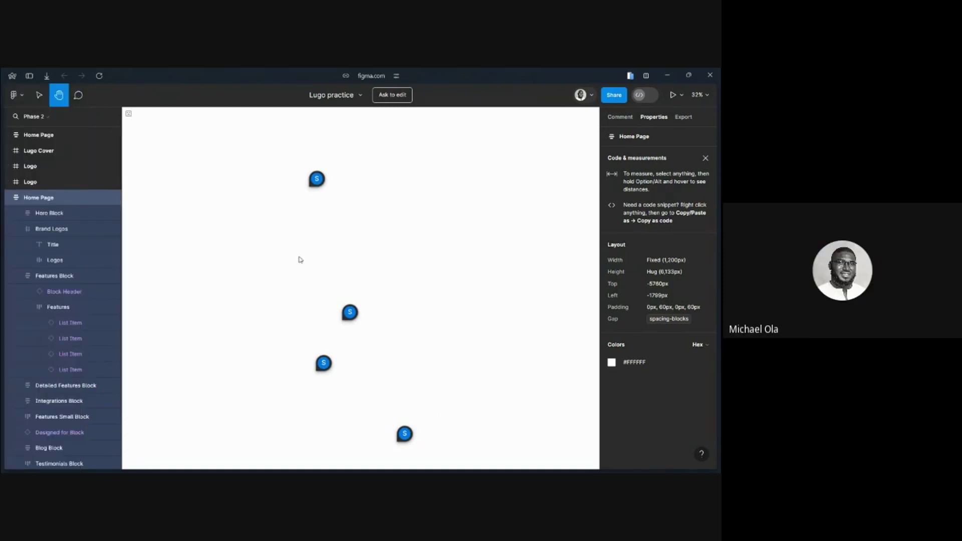
pyautogui.scroll(2, 301, 259)
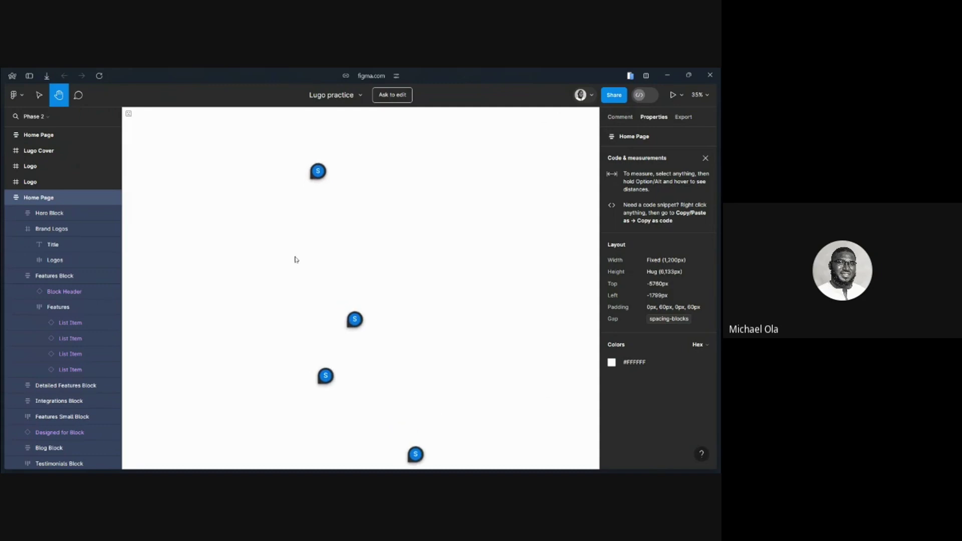
# Return to the Webflow mentorship project with the client logo section on the canvas
pyautogui.moveTo(1, 271)
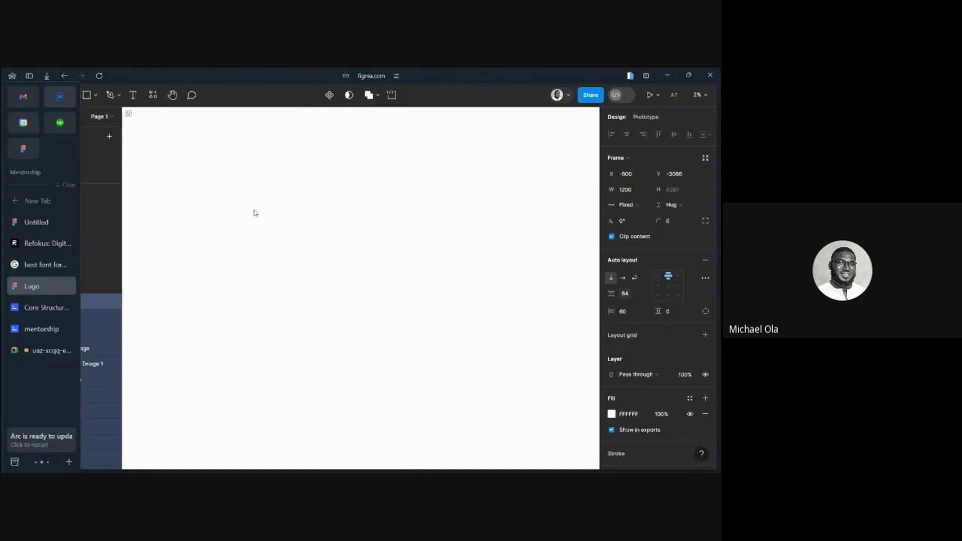
pyautogui.hotkey('ctrl', 'Tab')
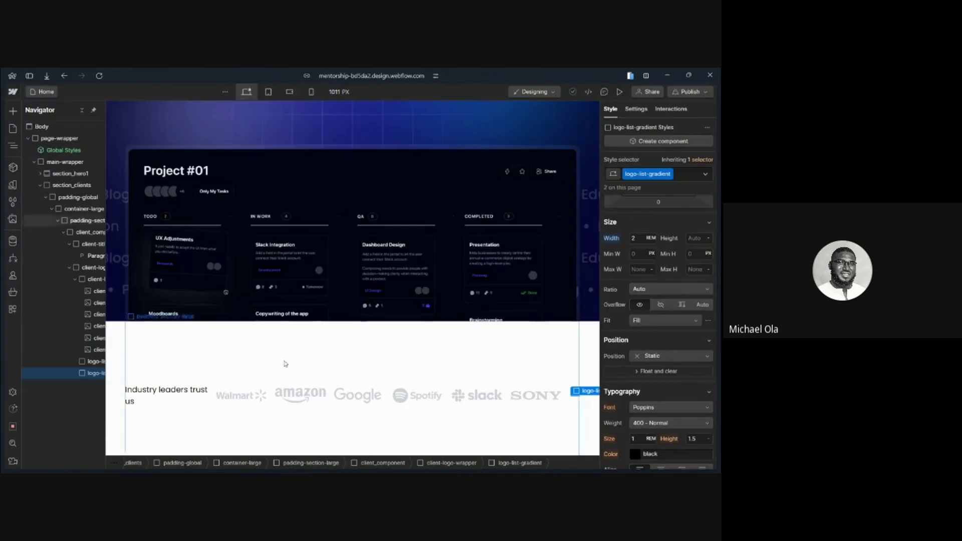
# Collapse the title and logo wrappers inside client_component in the element tree
pyautogui.click(70, 267)
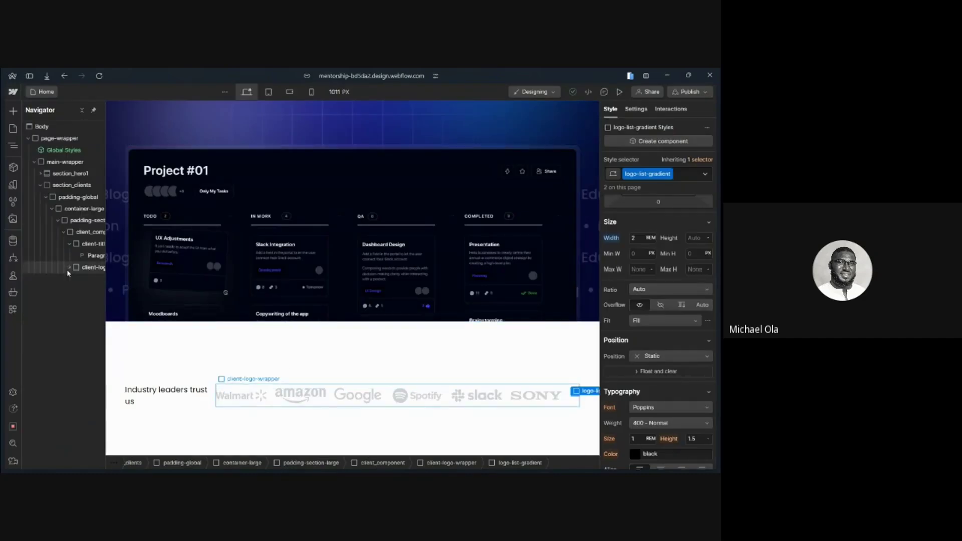
pyautogui.click(63, 232)
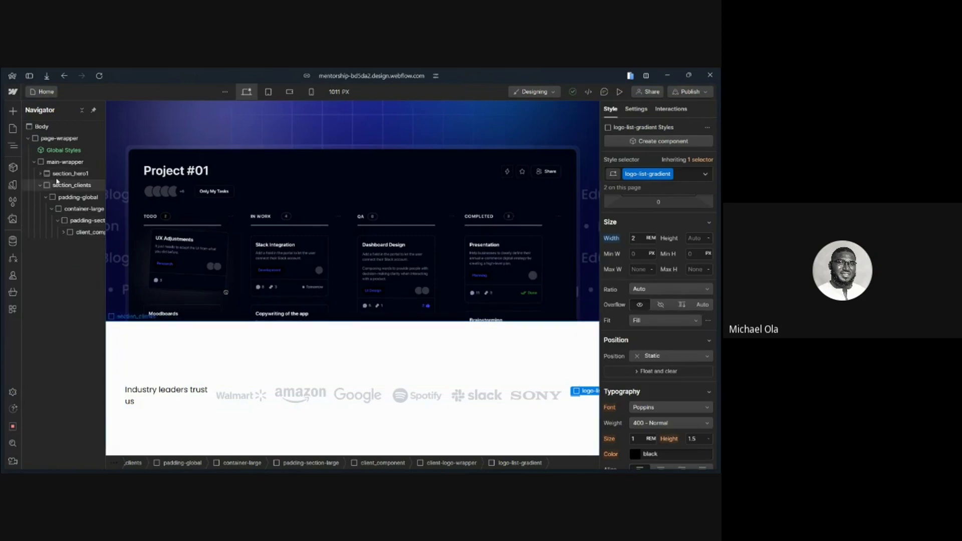
pyautogui.hscroll(2, 81, 228)
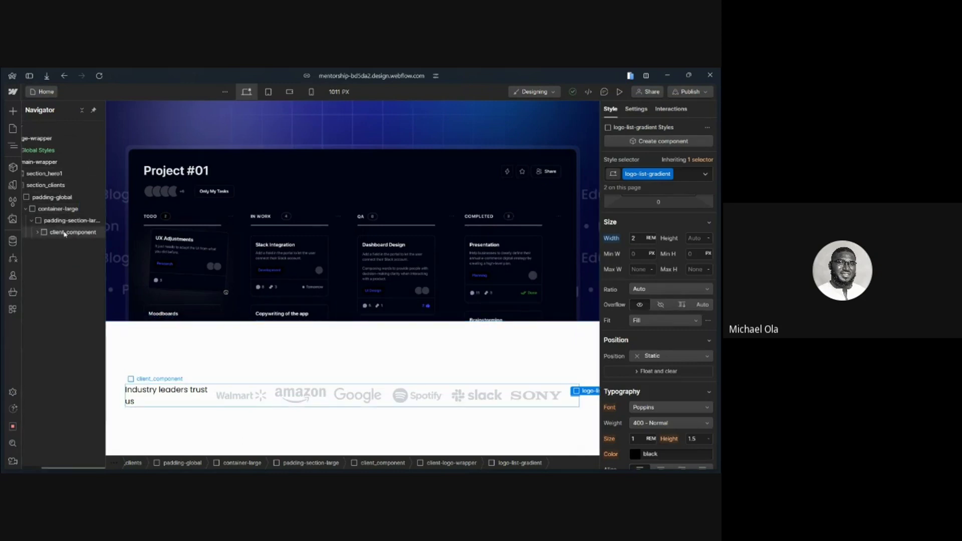
pyautogui.click(37, 232)
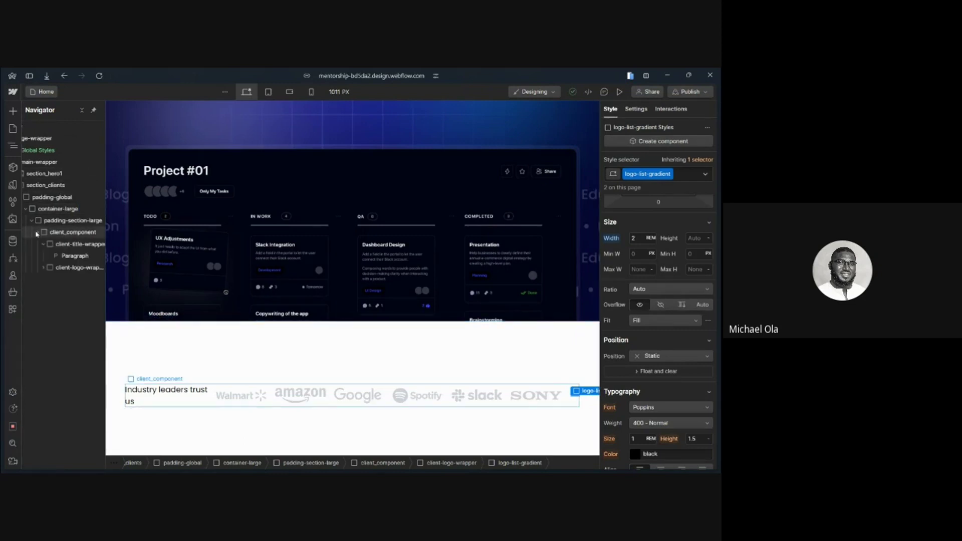
pyautogui.click(76, 245)
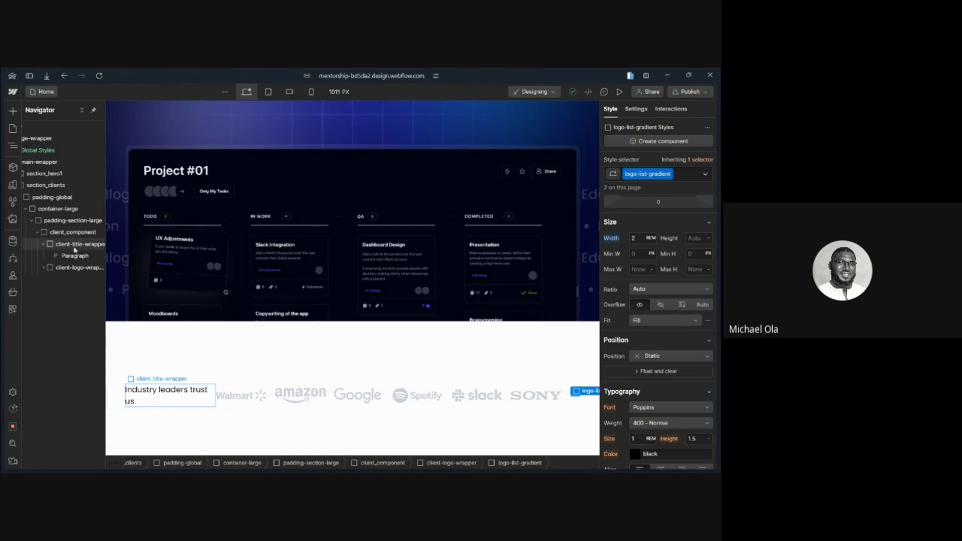
pyautogui.click(43, 244)
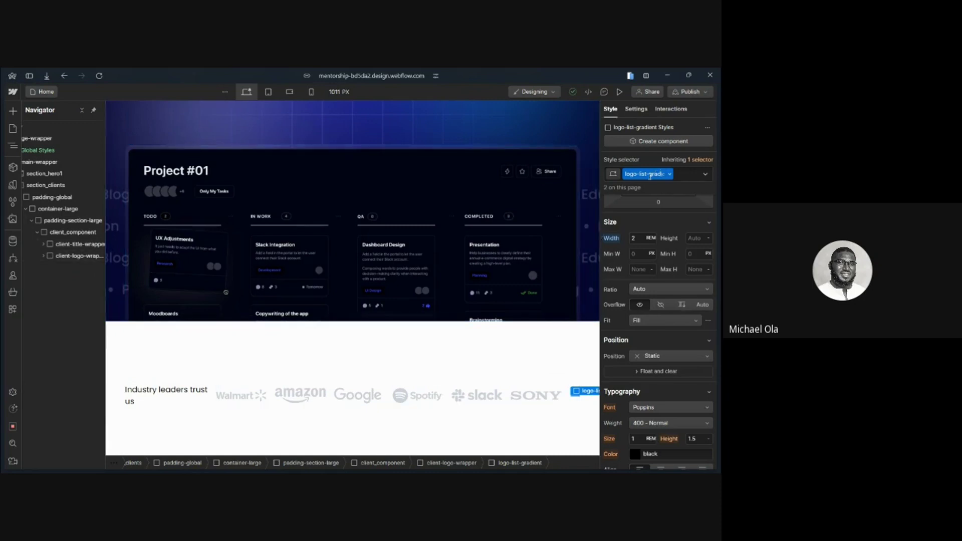
# Inspect the styles of client-title-wrapper, client-logo-wrapper and the title paragraph in the clients section
pyautogui.click(85, 245)
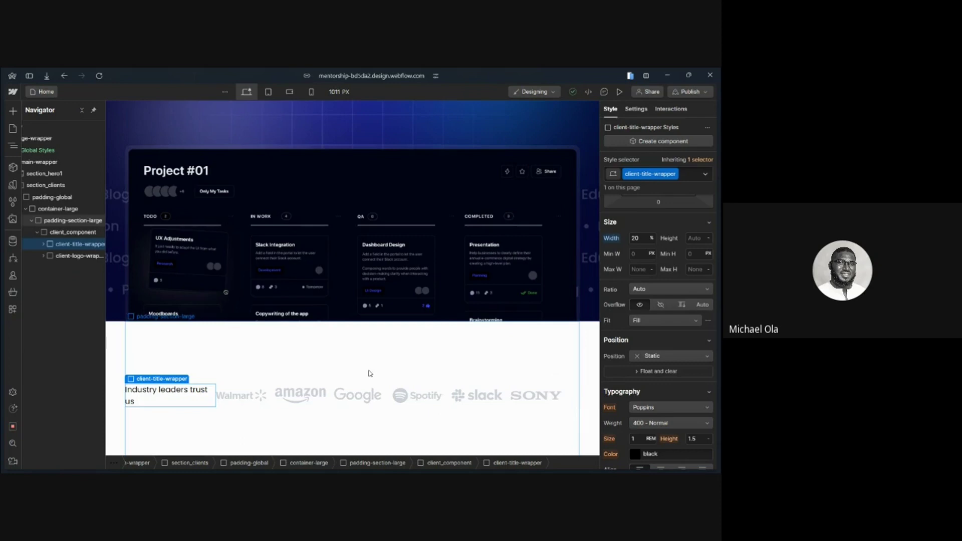
pyautogui.scroll(-1, 265, 394)
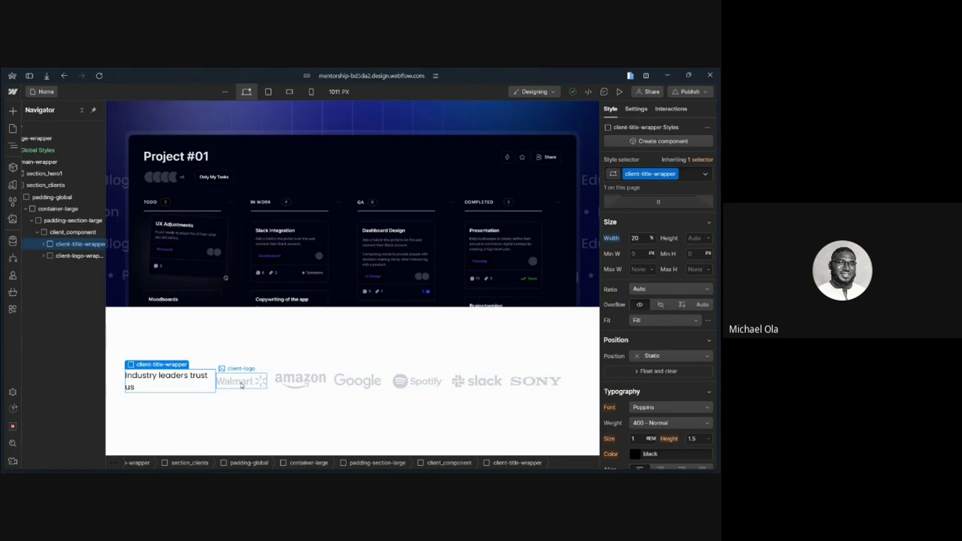
pyautogui.click(76, 255)
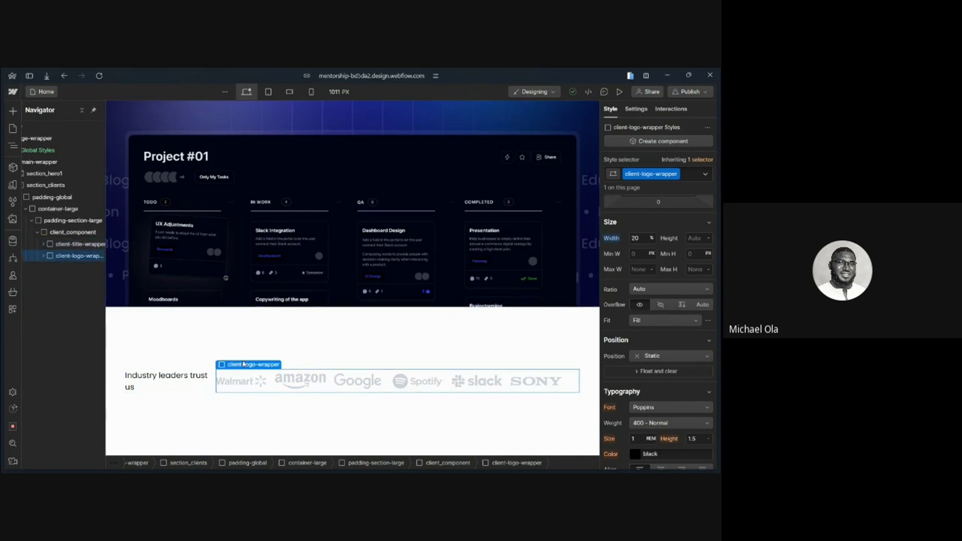
pyautogui.click(147, 373)
pyautogui.click(148, 364)
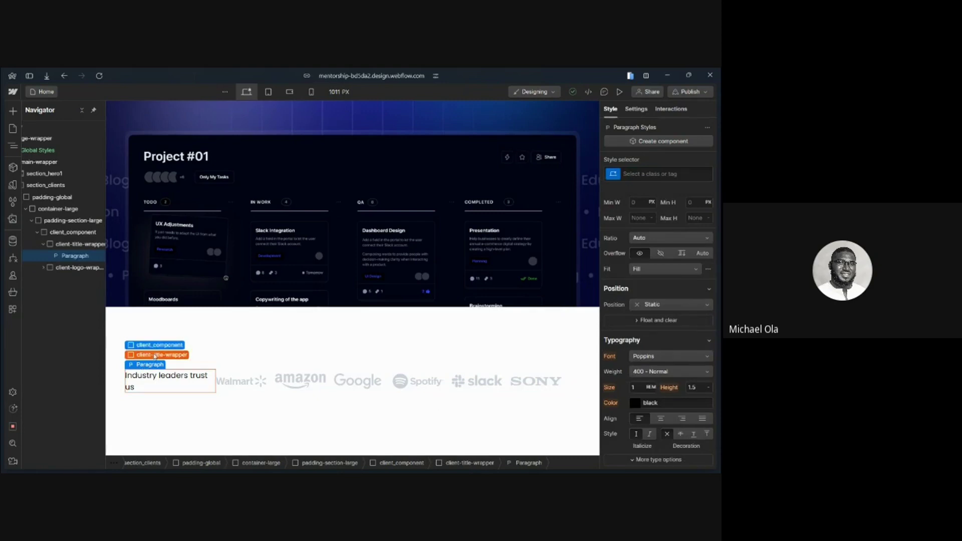
pyautogui.click(154, 355)
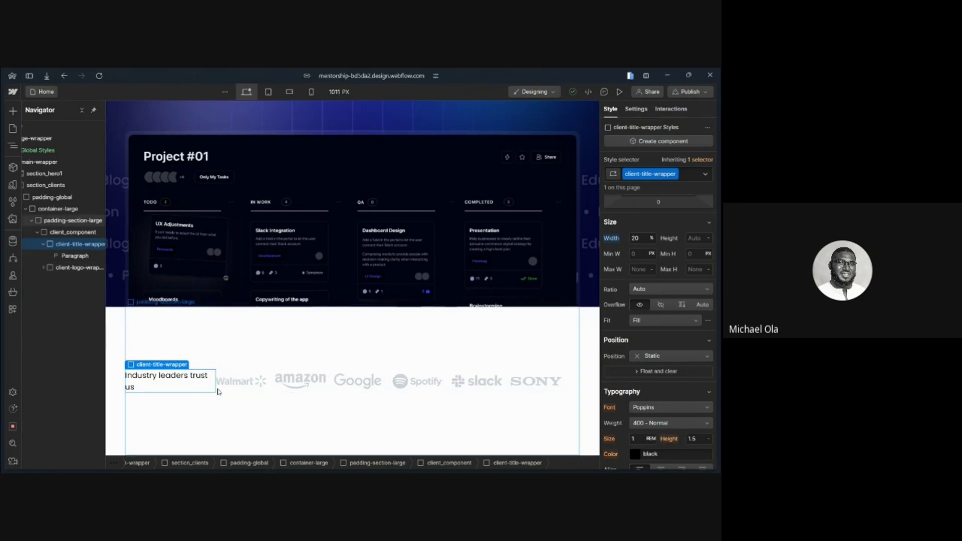
# Set the column gap of client_component to 32 px
pyautogui.click(67, 232)
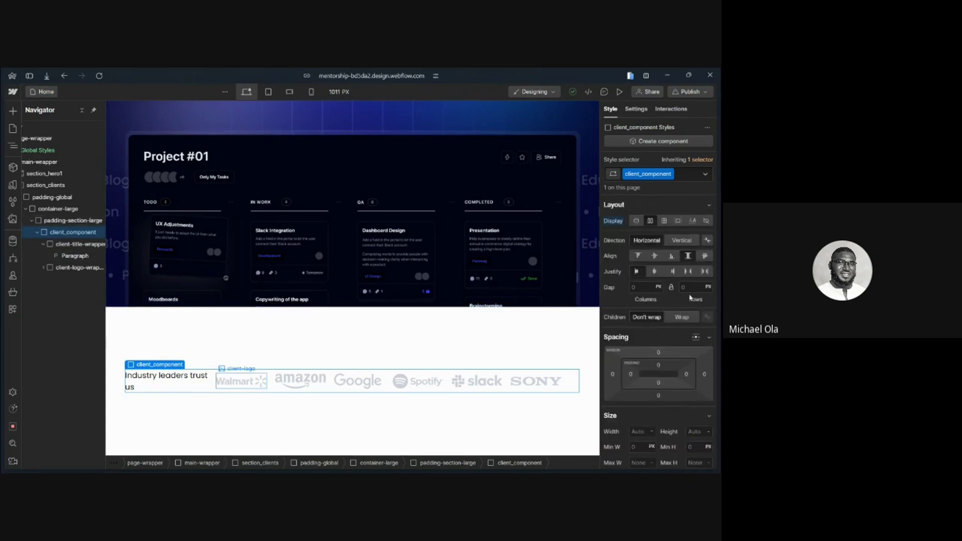
pyautogui.click(652, 286)
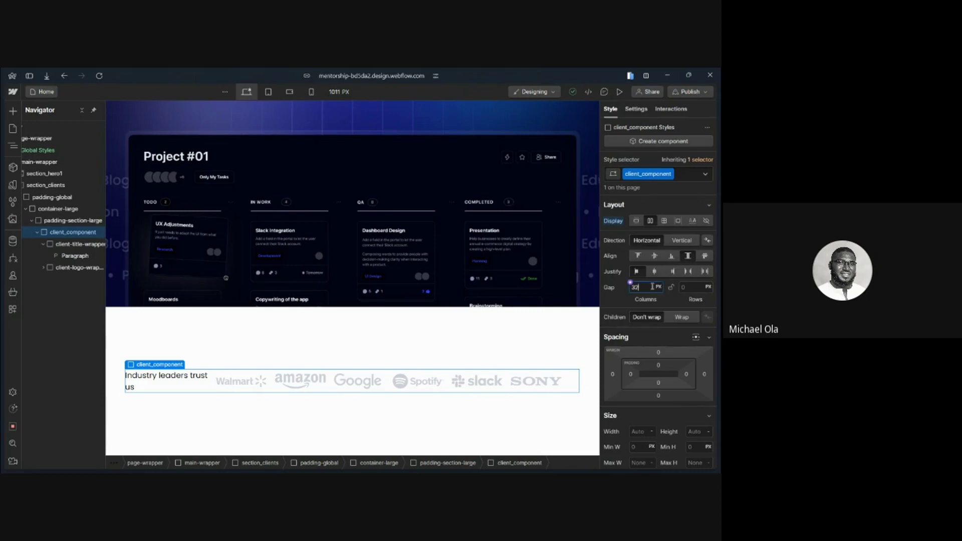
pyautogui.press('Return')
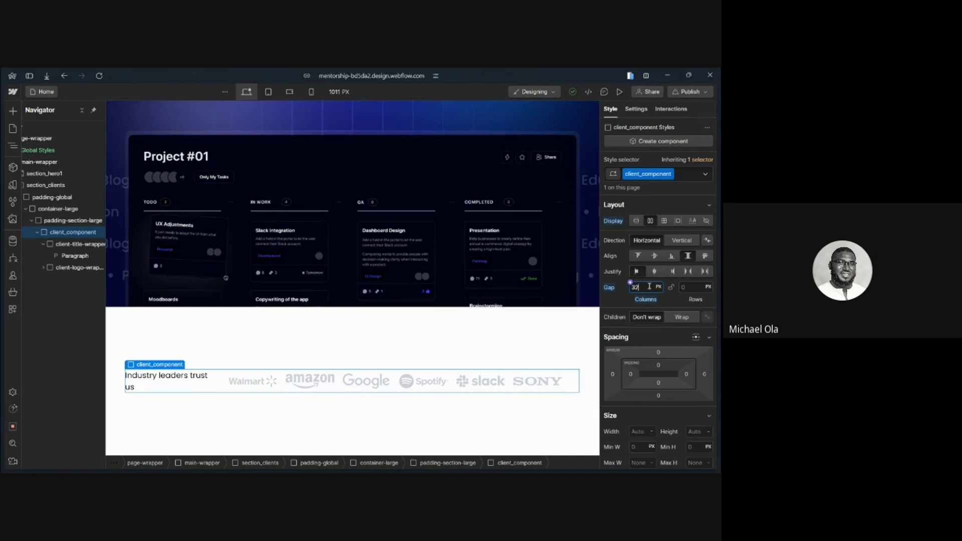
# Convert the column gap of client_component to rem by entering the calculation 32/16rem
pyautogui.write('%16rem')
pyautogui.press('BackSpace')
pyautogui.press('BackSpace')
pyautogui.press('BackSpace')
pyautogui.press('BackSpace')
pyautogui.press('BackSpace')
pyautogui.press('BackSpace')
pyautogui.write('x16rem')
pyautogui.press('BackSpace')
pyautogui.press('BackSpace')
pyautogui.press('BackSpace')
pyautogui.press('BackSpace')
pyautogui.press('BackSpace')
pyautogui.write('/16rem')
pyautogui.press('Return')
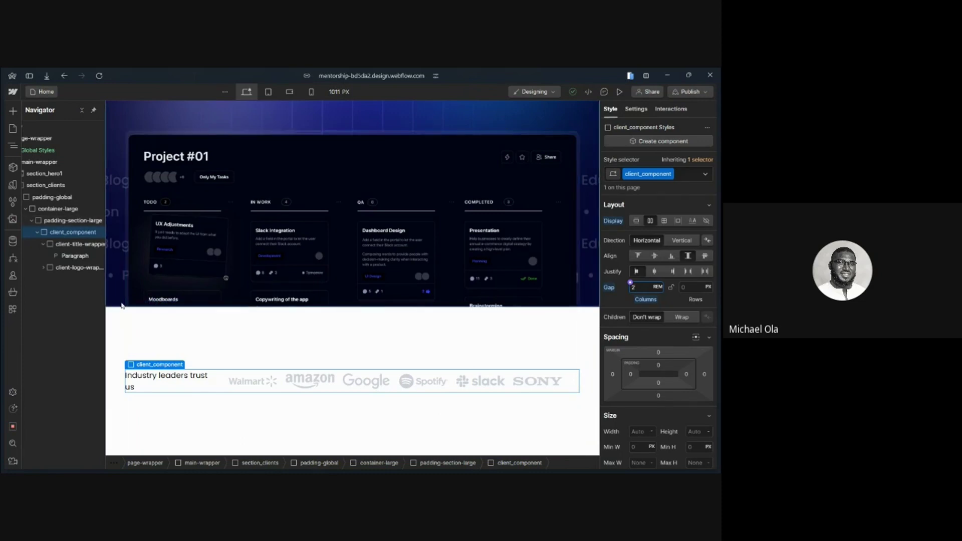
# Switch to the browser tab on the best web font format and search the web for "ttf to woff"
pyautogui.moveTo(2, 266)
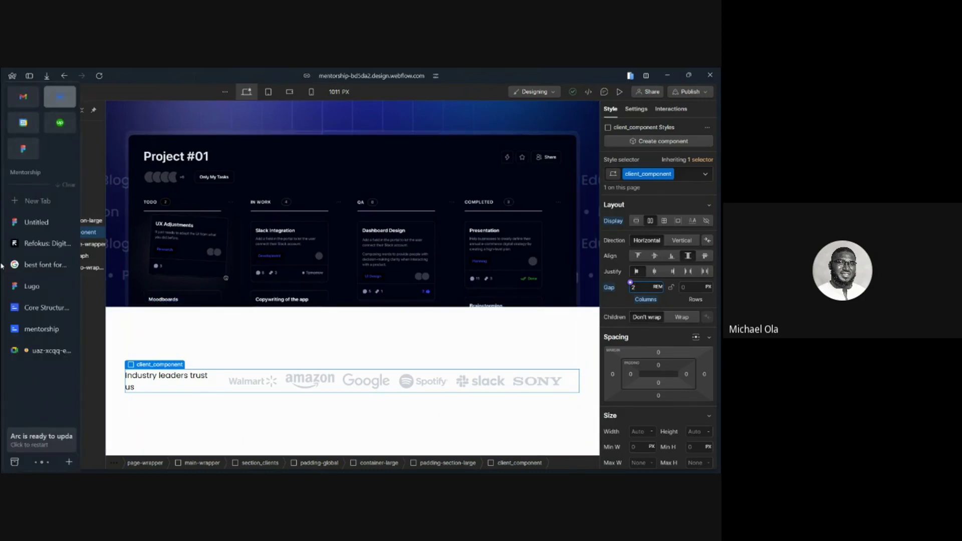
pyautogui.click(29, 271)
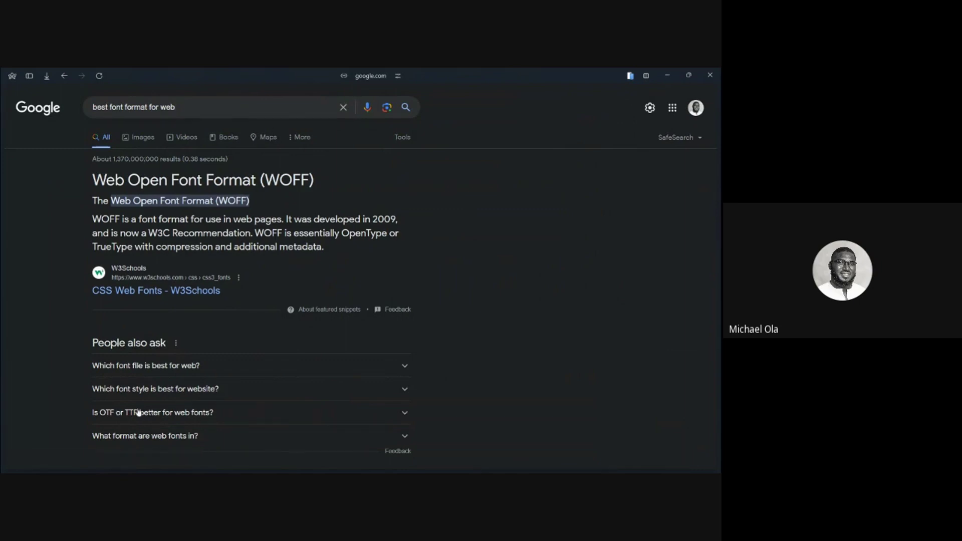
pyautogui.moveTo(3, 261)
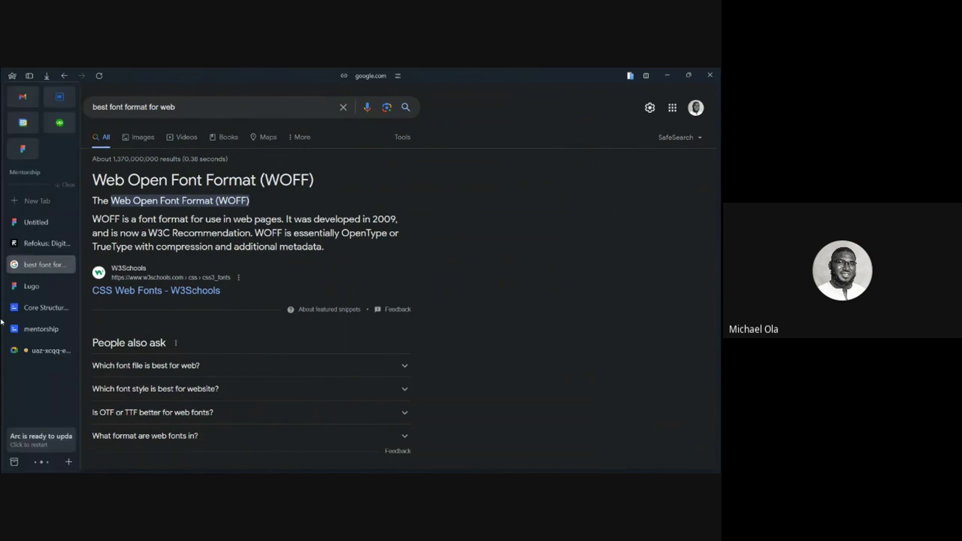
pyautogui.click(37, 204)
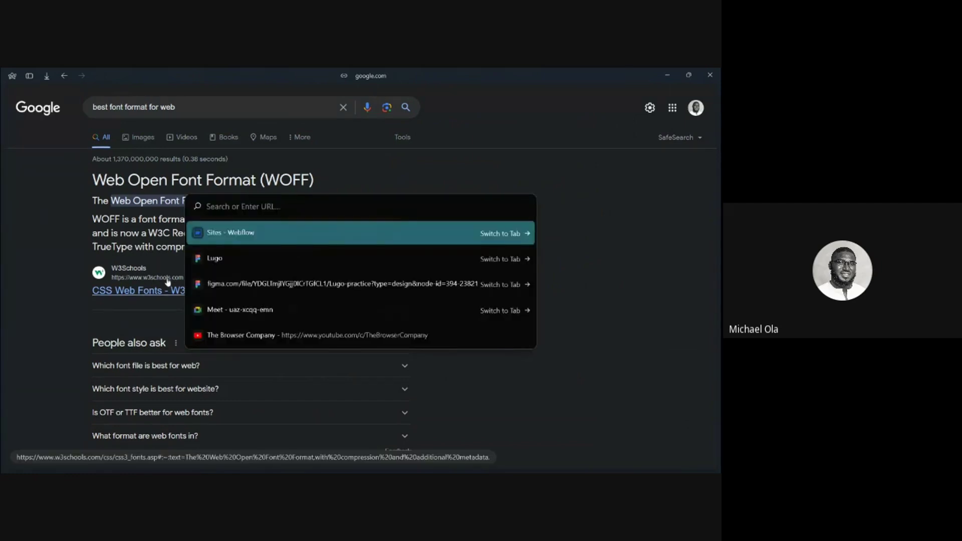
pyautogui.write('ttf to woff')
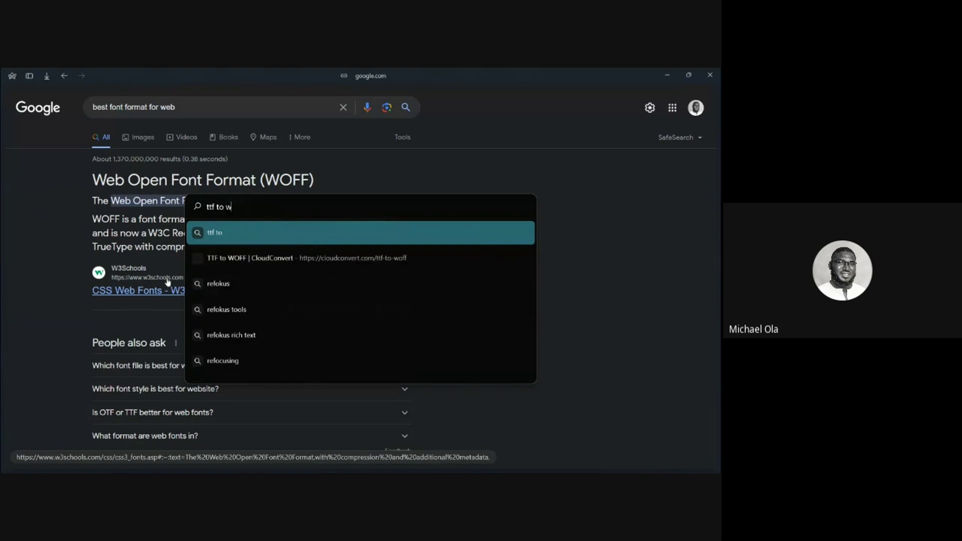
pyautogui.press('Return')
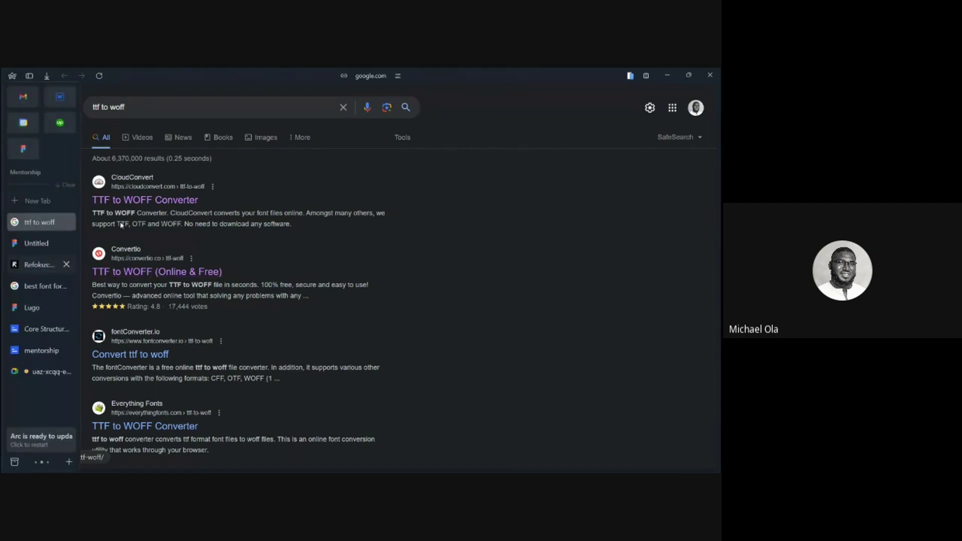
# Switch back to the Webflow Designer and open the font settings of the mentorship site
pyautogui.moveTo(19, 273)
pyautogui.click(60, 105)
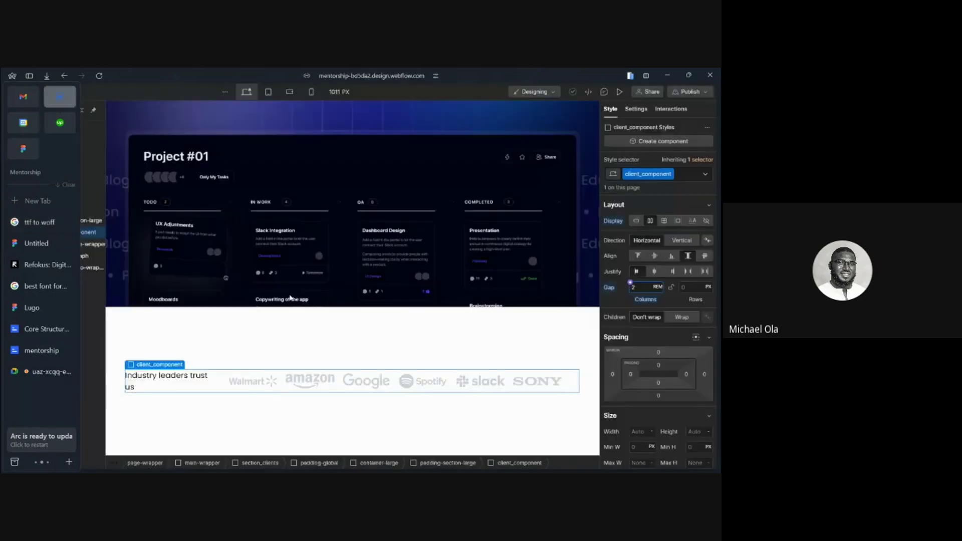
pyautogui.moveTo(2, 163)
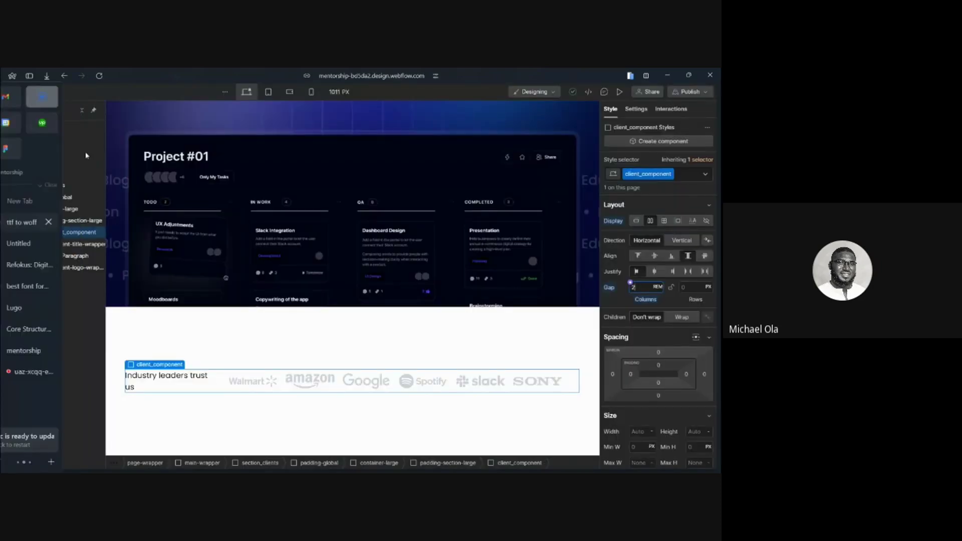
pyautogui.click(13, 93)
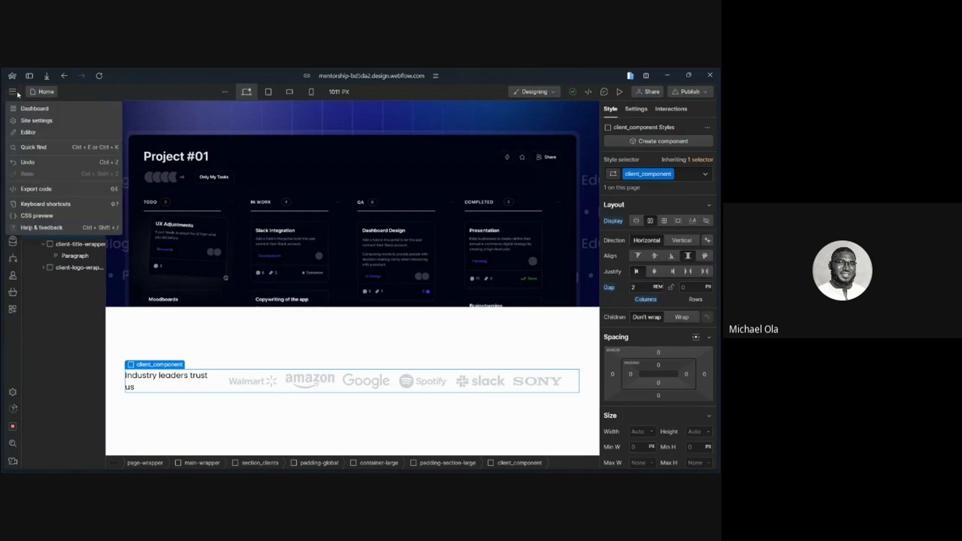
pyautogui.click(37, 121)
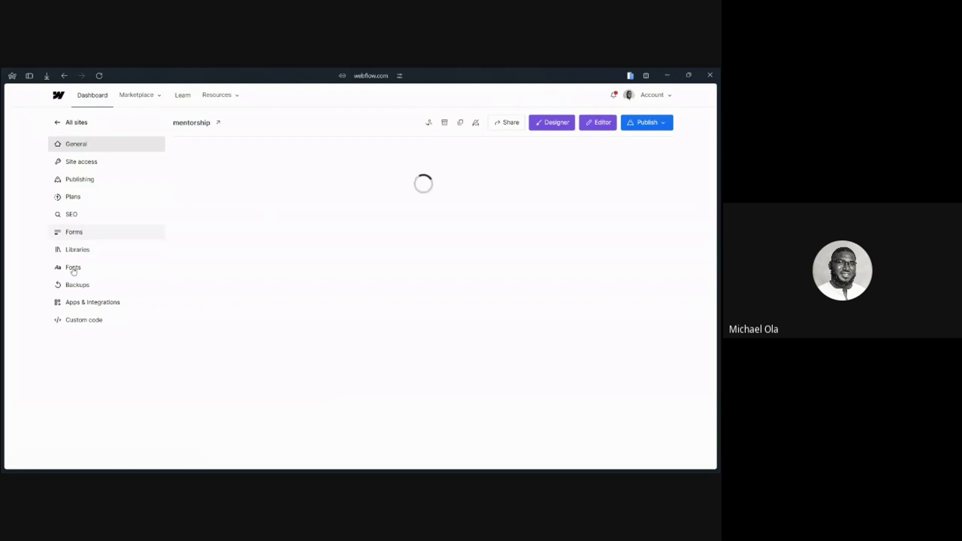
pyautogui.click(73, 269)
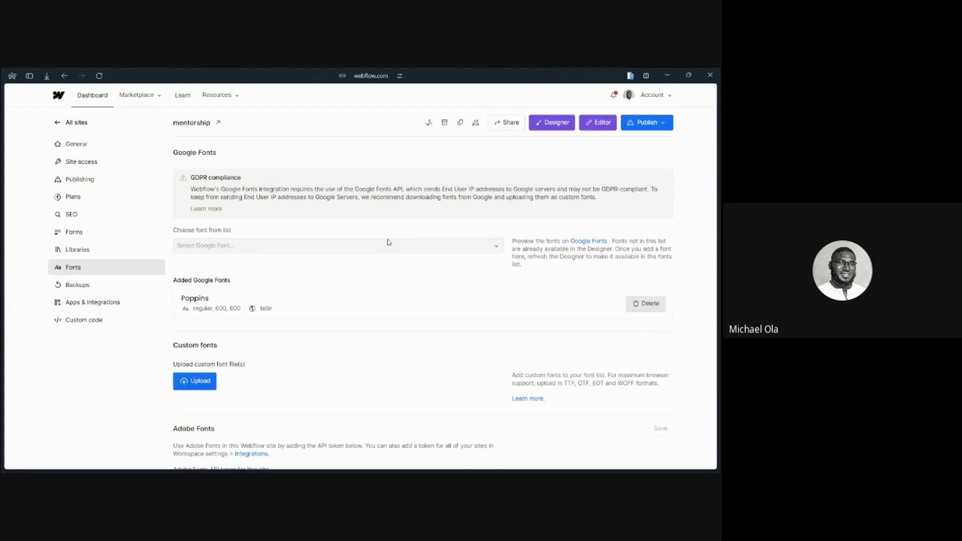
# Choose widia.italic.woff and widia.regular.woff from the Woff folder in Downloads > Widia as custom font files
pyautogui.scroll(-1, 255, 211)
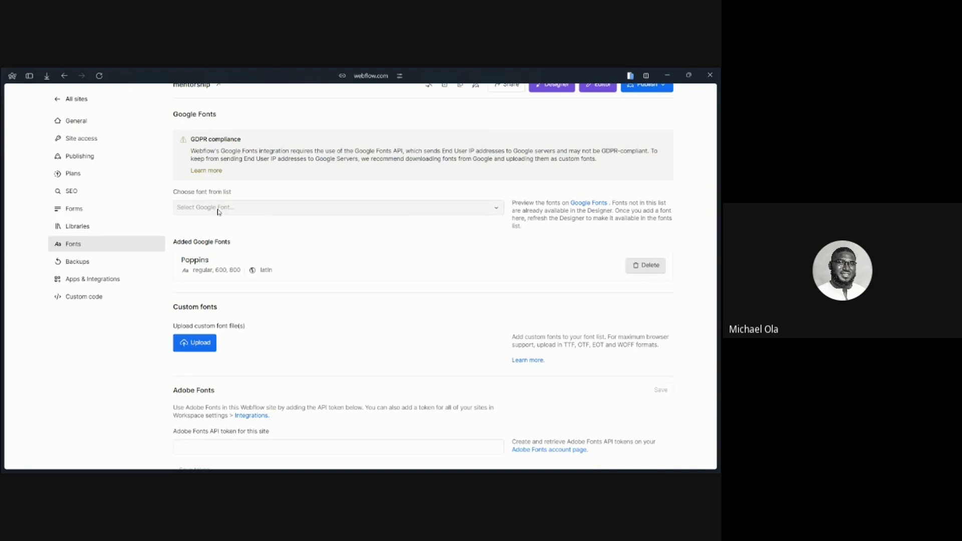
pyautogui.click(202, 347)
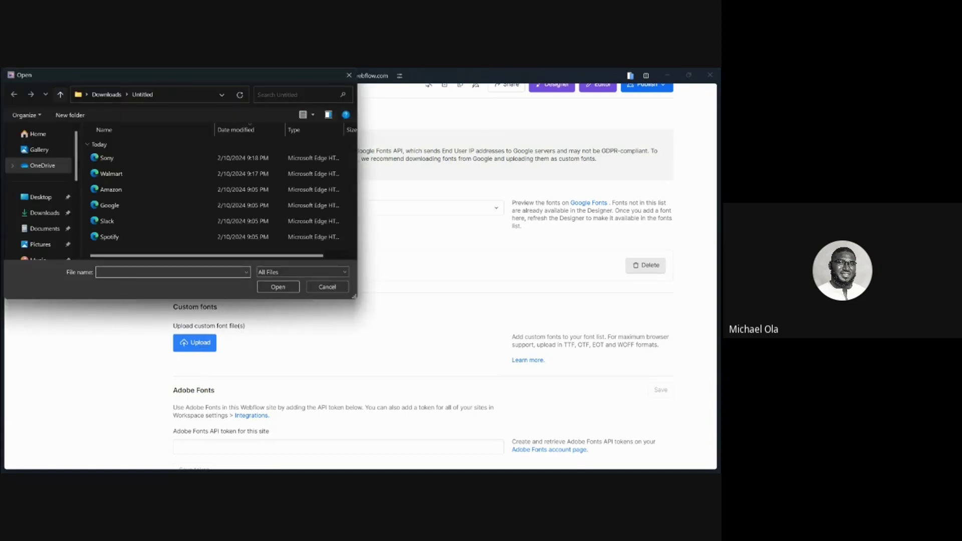
pyautogui.click(60, 94)
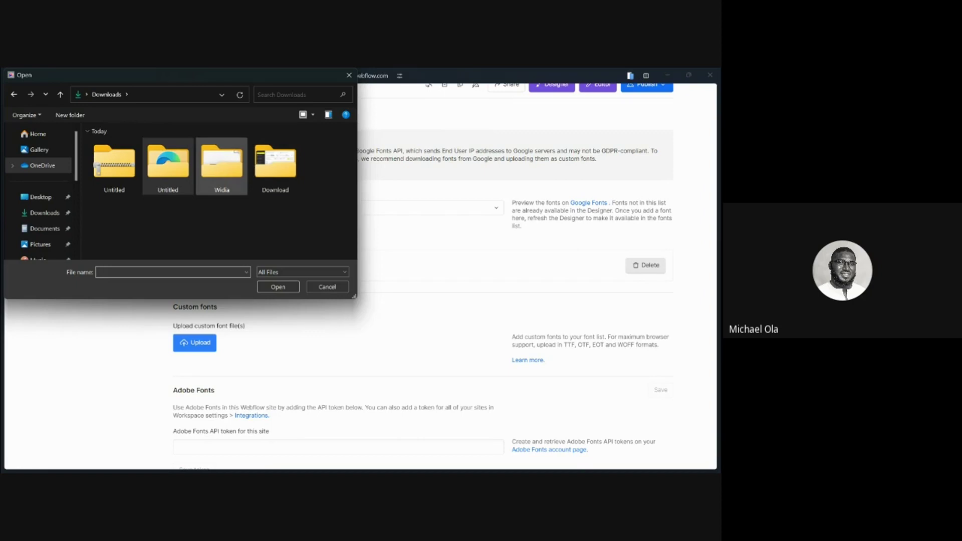
pyautogui.doubleClick(222, 166)
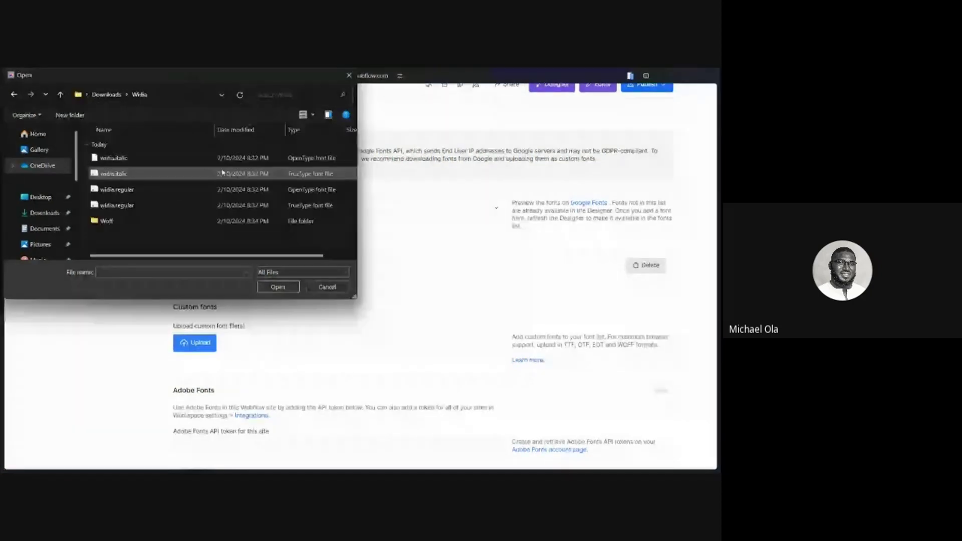
pyautogui.doubleClick(123, 222)
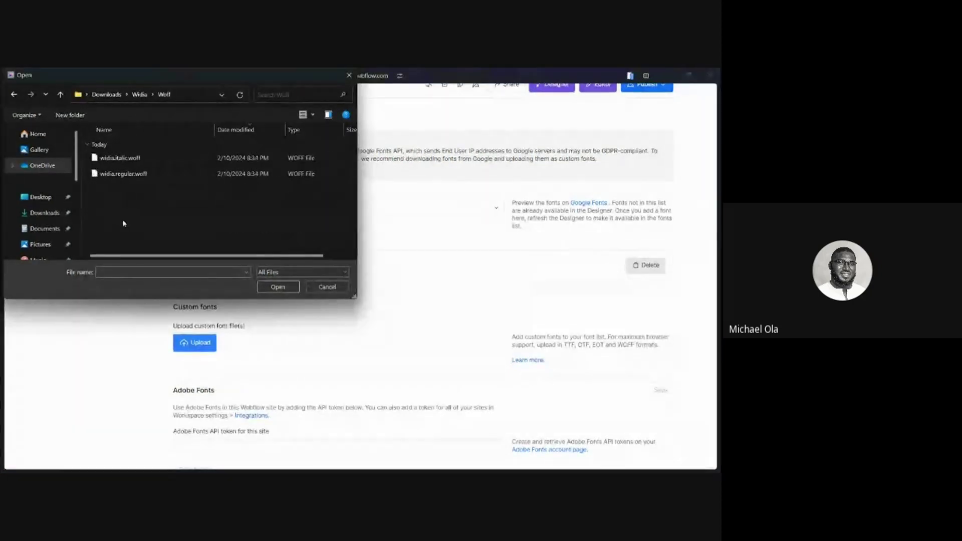
pyautogui.click(135, 160)
pyautogui.keyDown('ctrl'); pyautogui.click(132, 174); pyautogui.keyUp('ctrl')
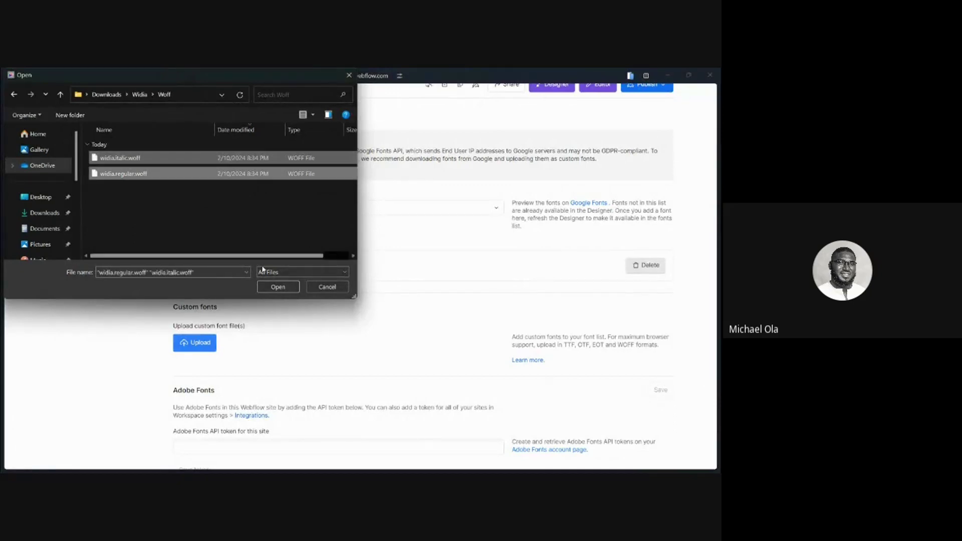
pyautogui.click(278, 287)
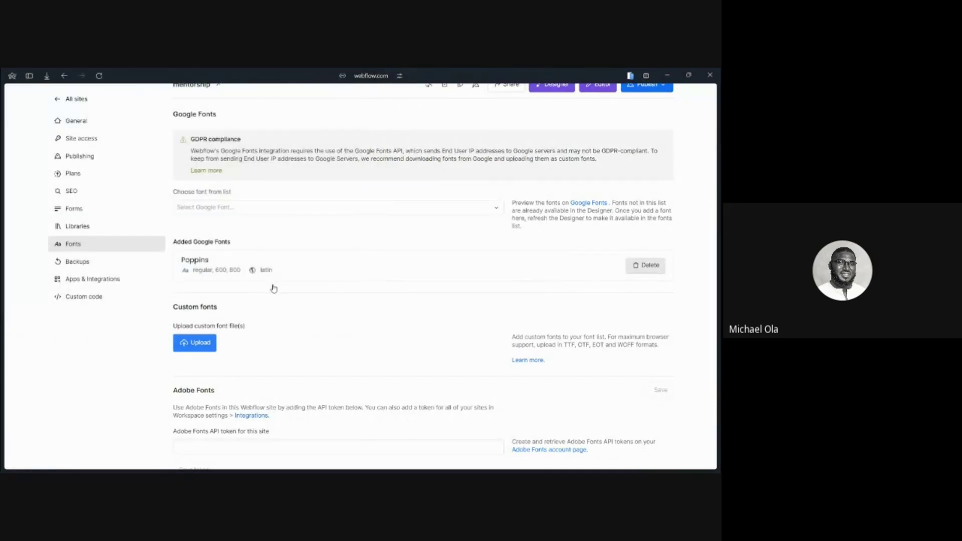
# Upload the italic and regular Widia WOFF files with family Widia, weight 400 (Normal), style Normal and display swap, and return to the Designer
pyautogui.scroll(-5, 273, 288)
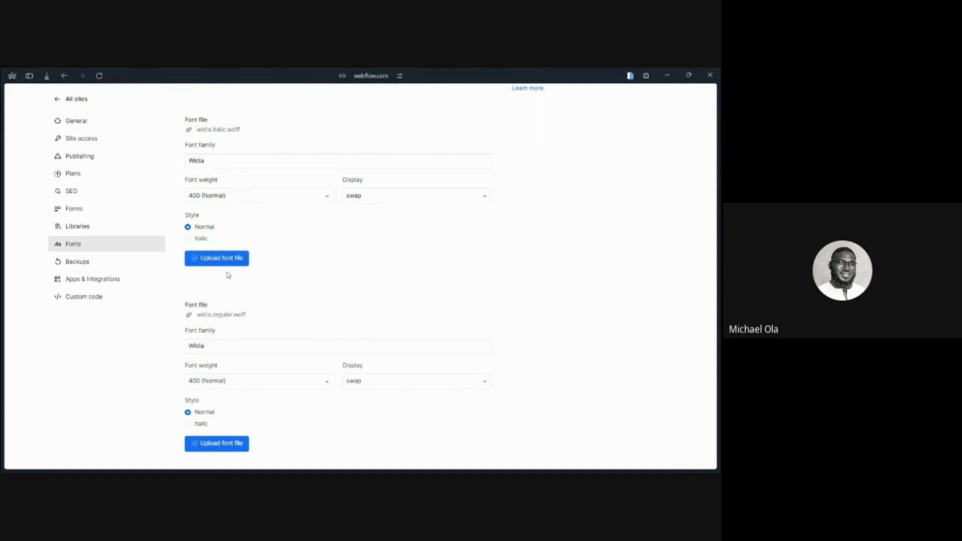
pyautogui.click(216, 161)
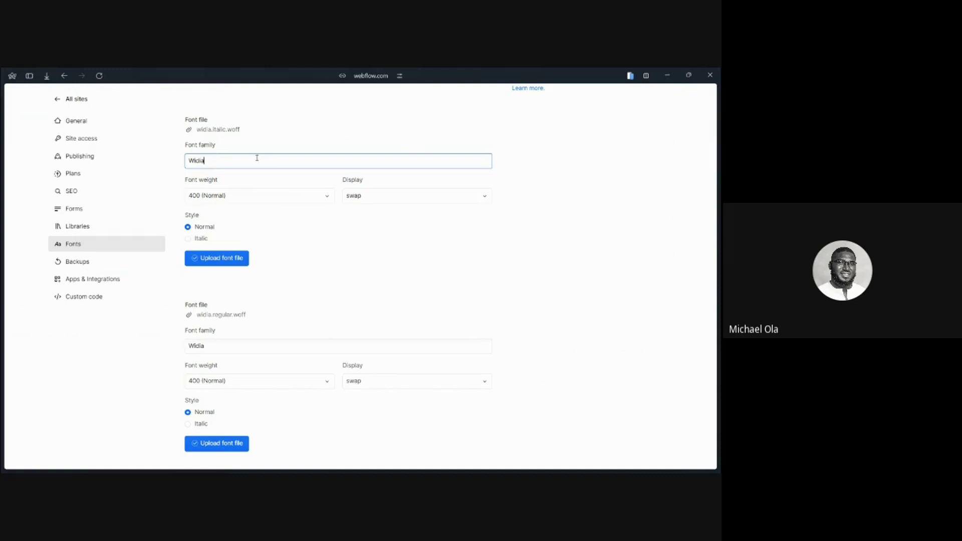
pyautogui.click(216, 350)
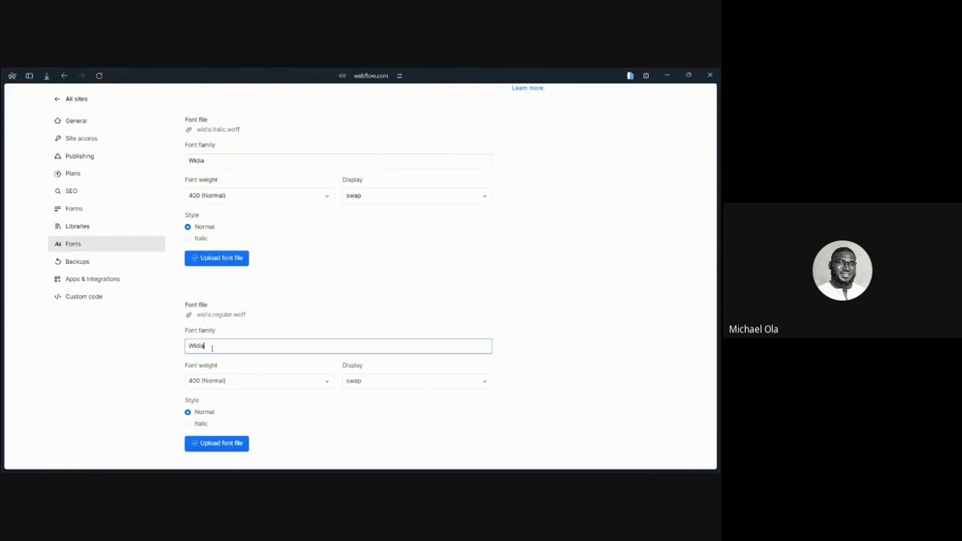
pyautogui.click(225, 262)
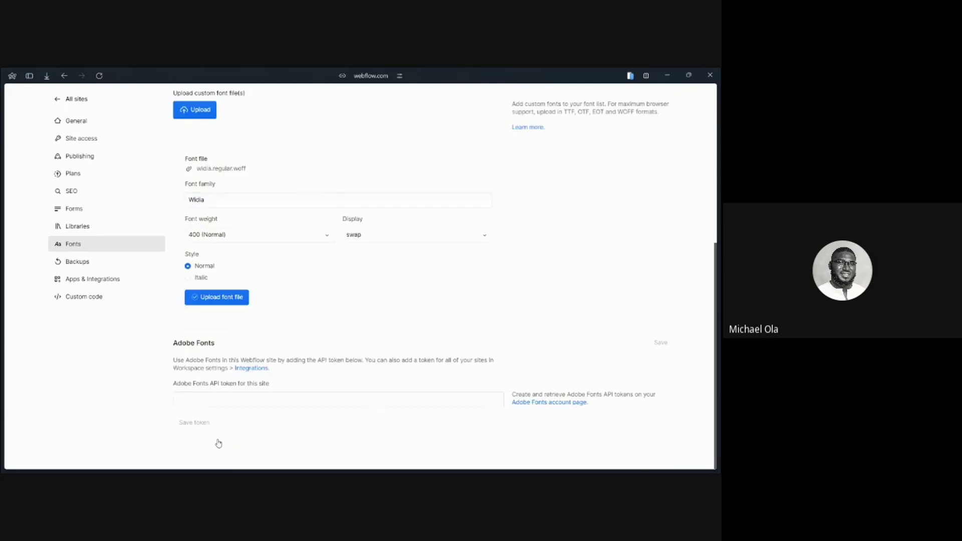
pyautogui.click(221, 264)
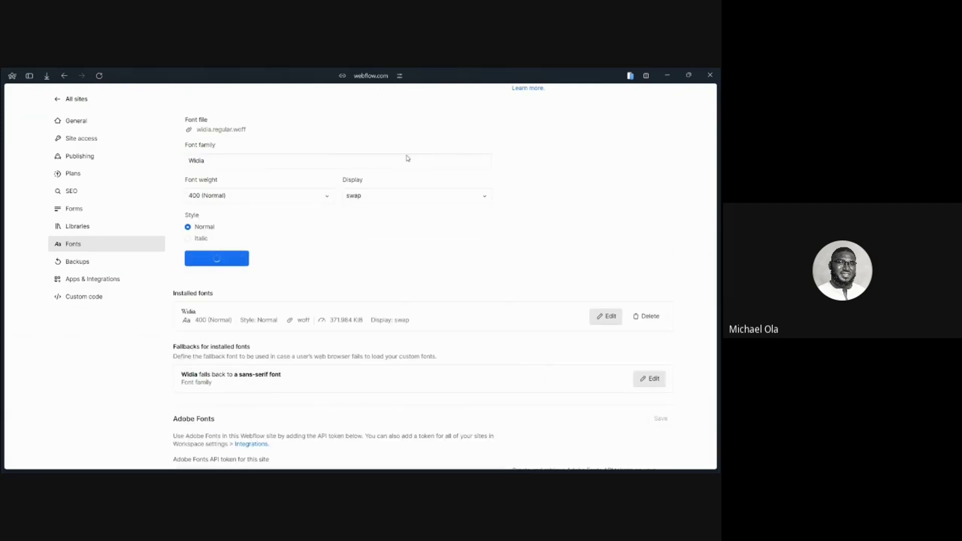
pyautogui.scroll(5, 441, 207)
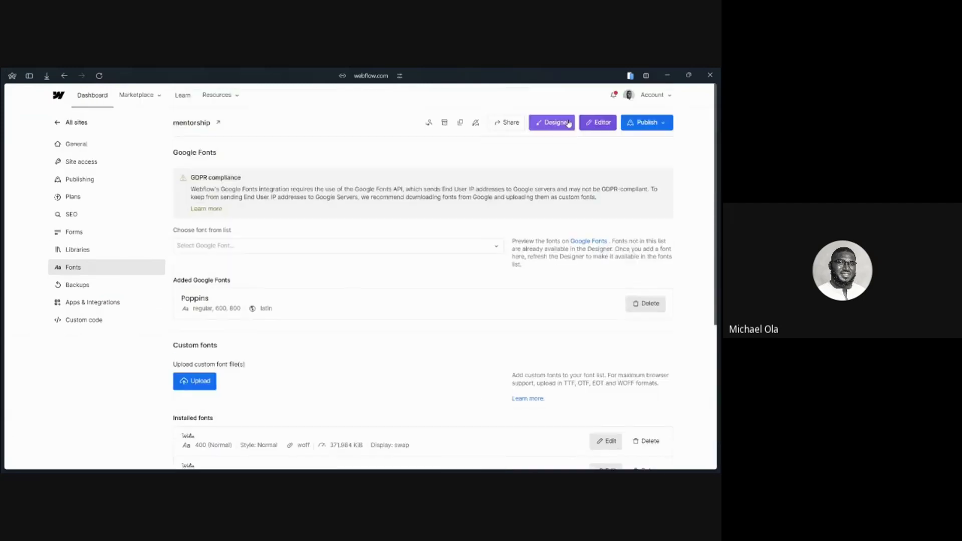
pyautogui.click(553, 123)
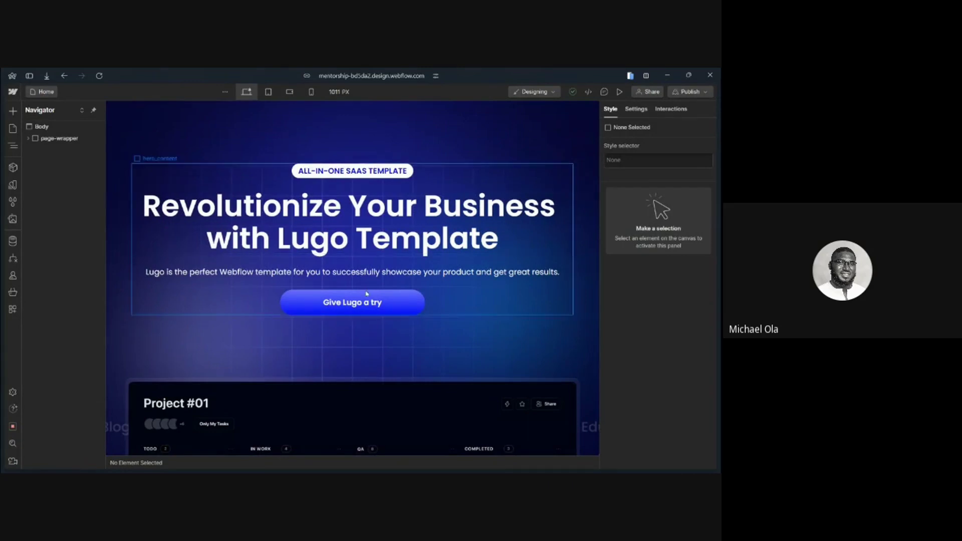
# Duplicate the "Industry leaders trust us" paragraph inside client-title-wrapper in the clients section
pyautogui.scroll(-5, 172, 377)
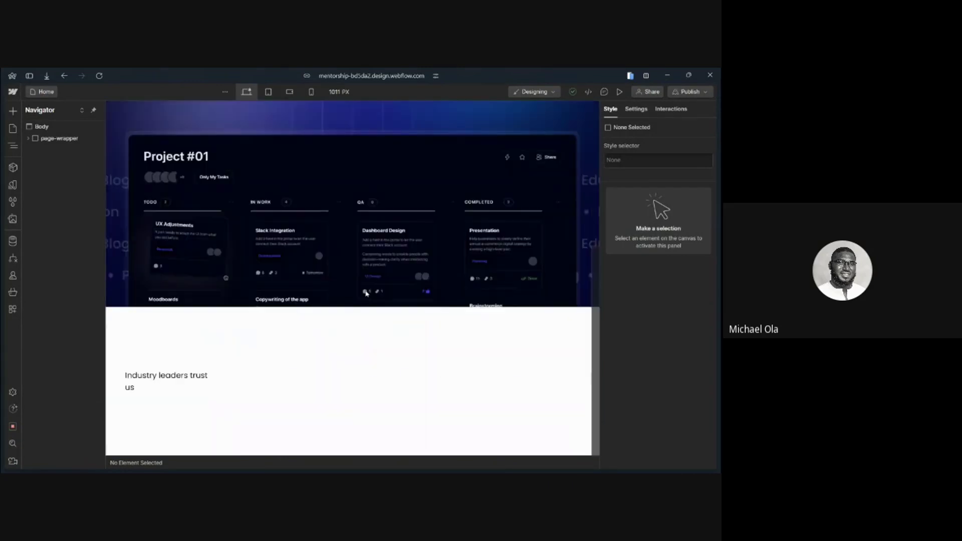
pyautogui.click(169, 380)
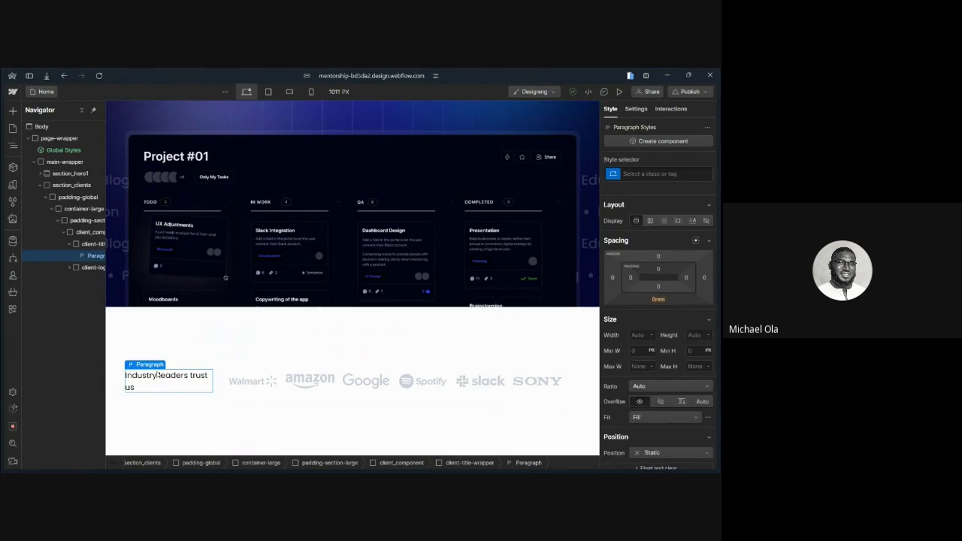
pyautogui.moveTo(144, 369)
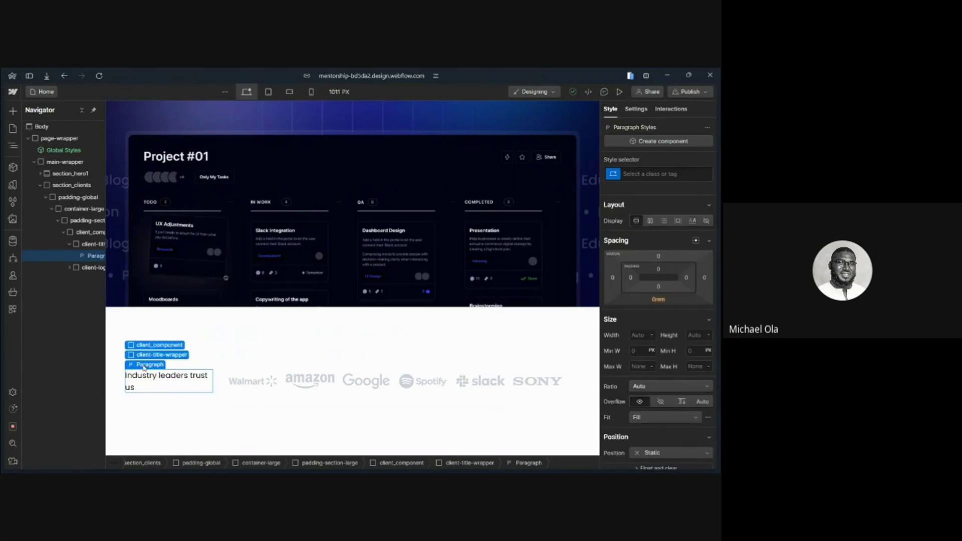
pyautogui.rightClick(144, 368)
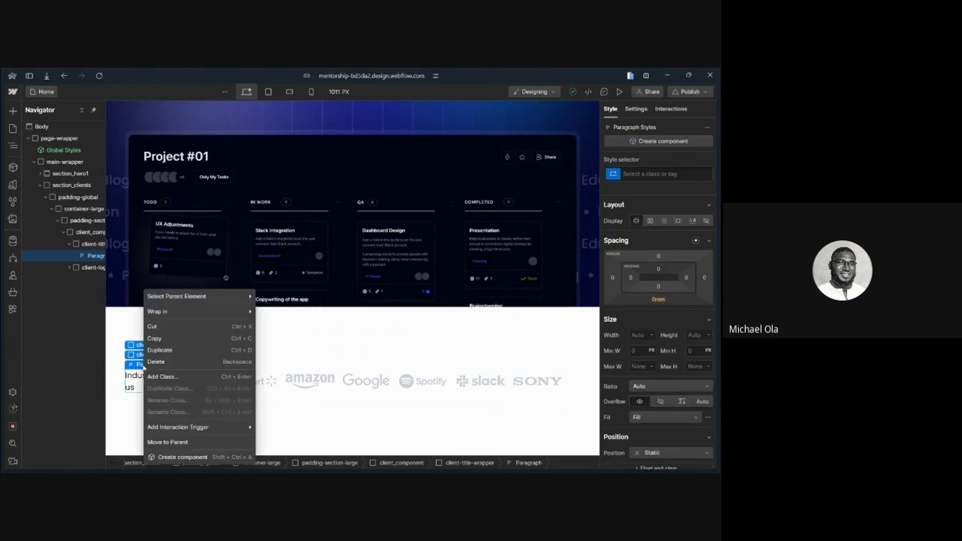
pyautogui.click(166, 351)
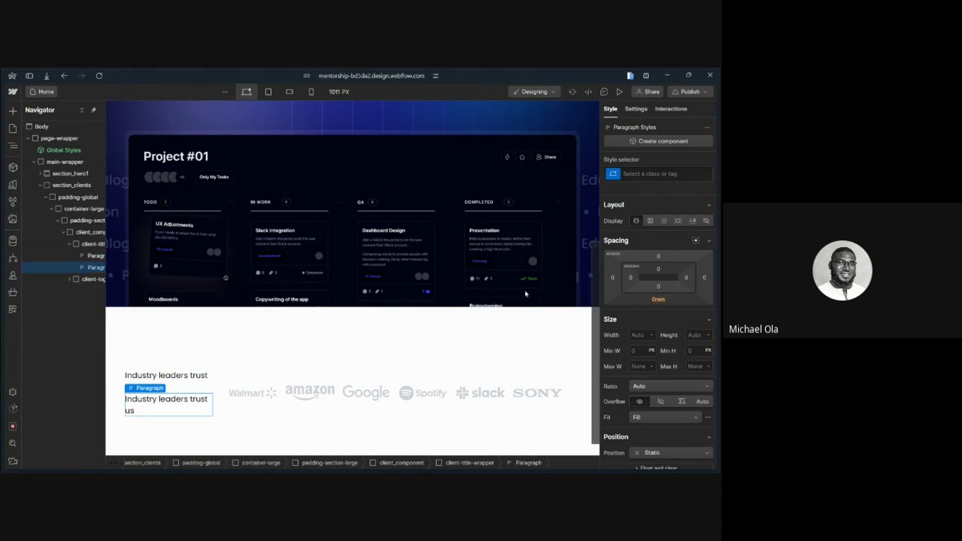
# Create the class italics on the duplicated paragraph and set its font to the custom font Widia
pyautogui.click(640, 175)
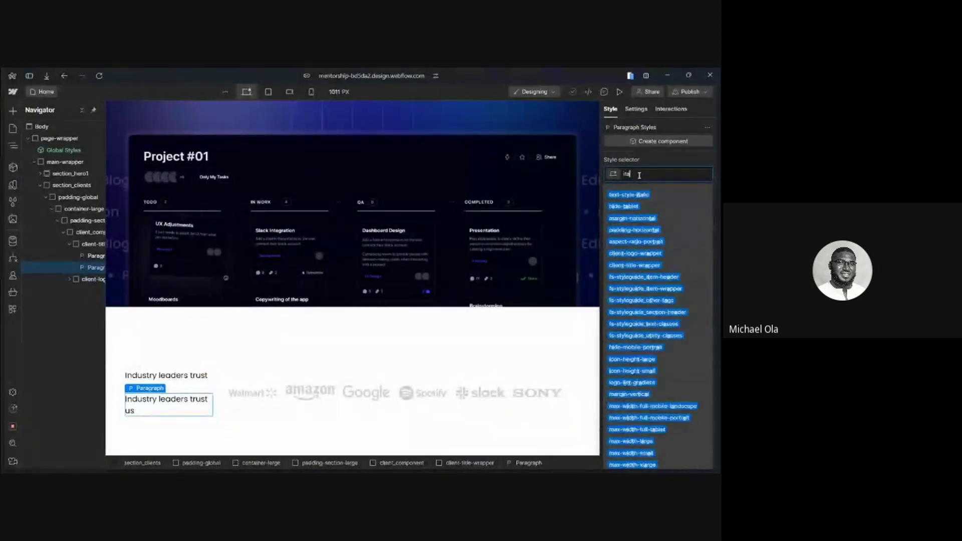
pyautogui.write('italics')
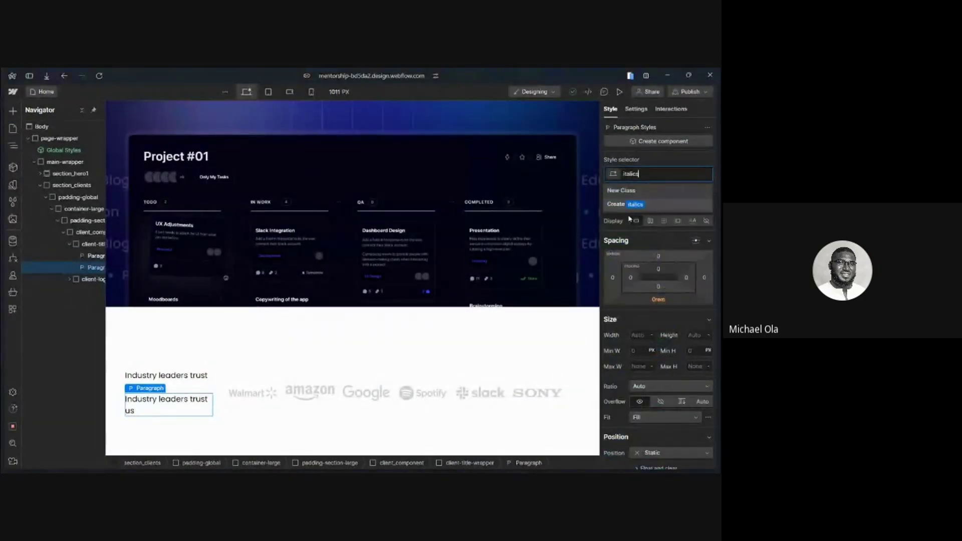
pyautogui.press('Return')
pyautogui.scroll(-5, 654, 254)
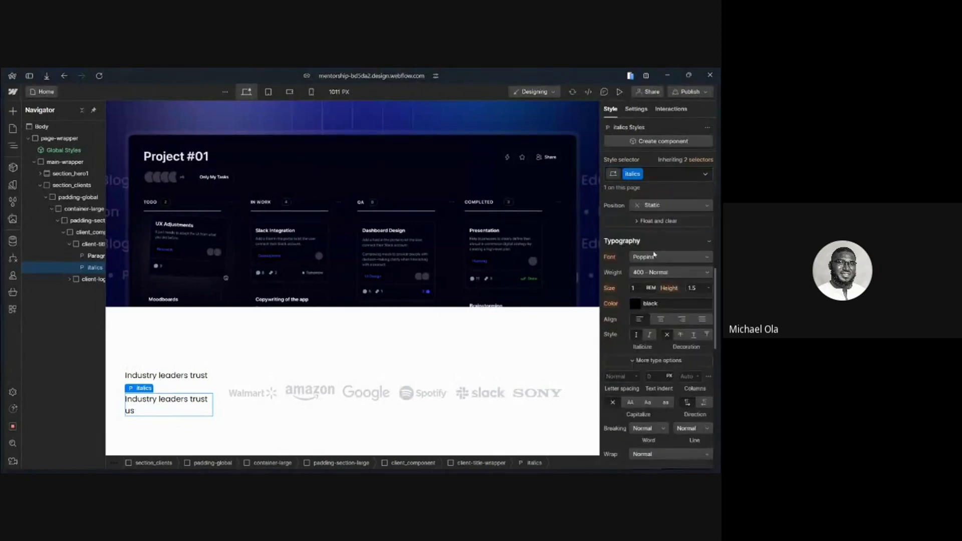
pyautogui.click(655, 256)
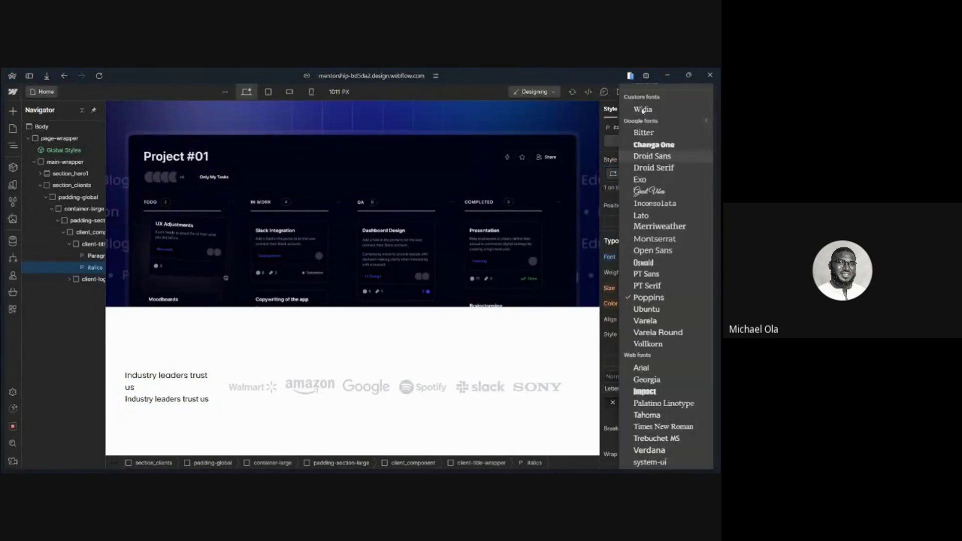
pyautogui.scroll(1, 651, 109)
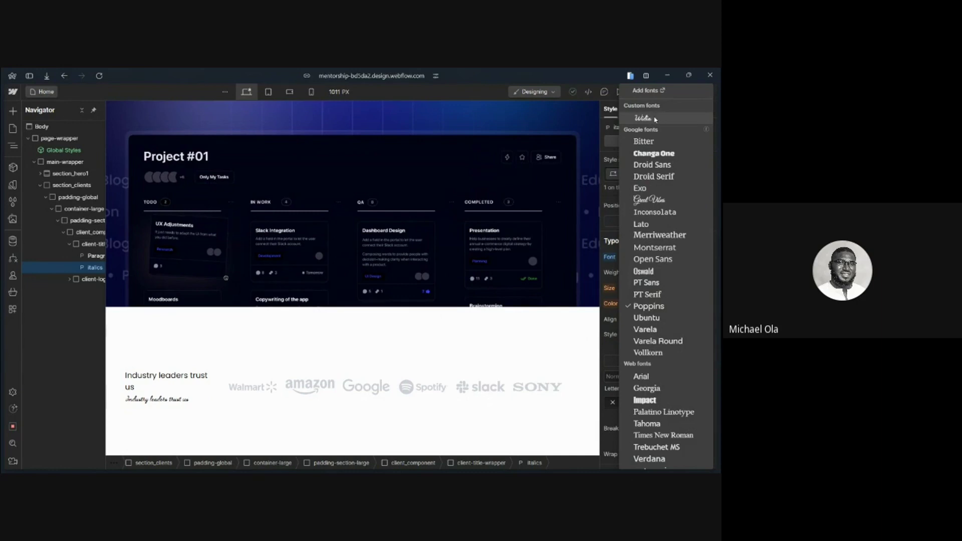
pyautogui.click(655, 119)
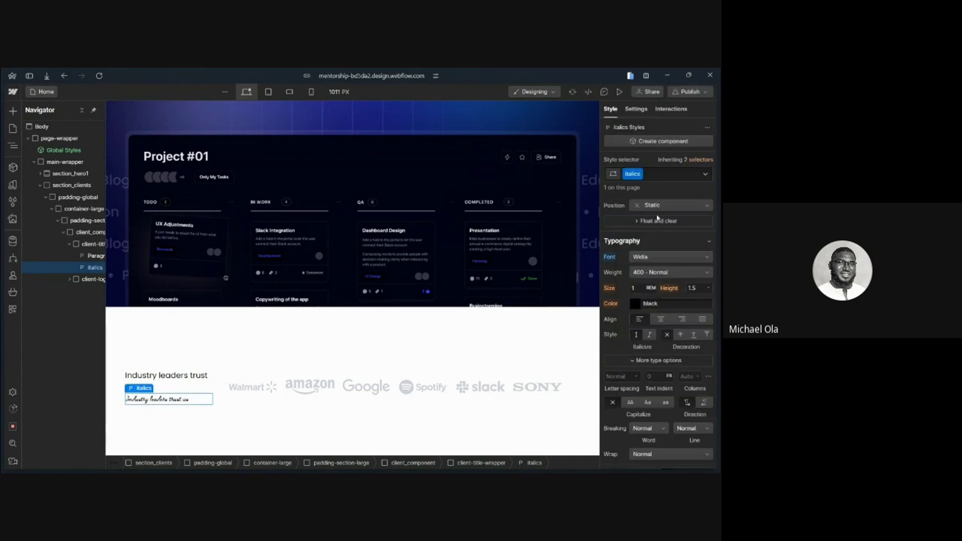
# Examine which font weights are available for the Widia font on the italics paragraph
pyautogui.click(642, 273)
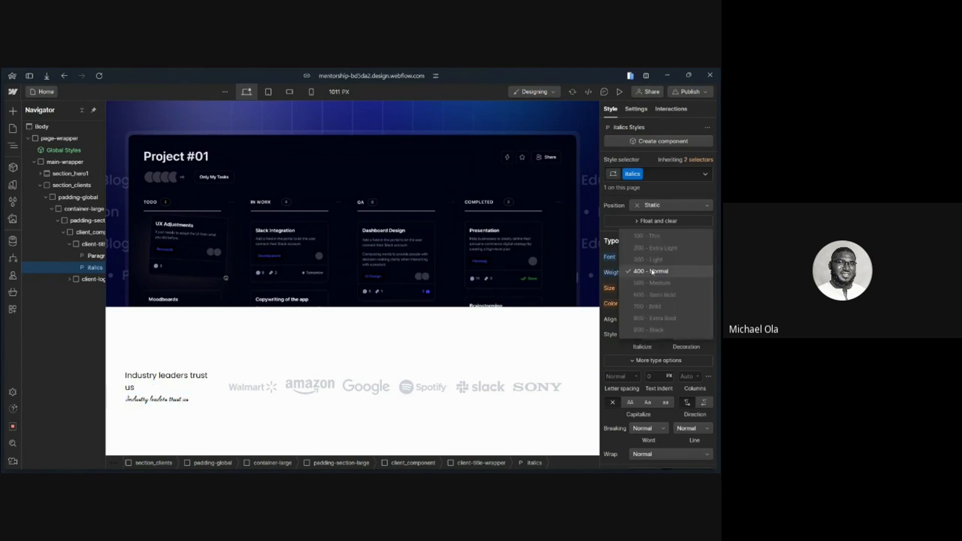
pyautogui.click(626, 273)
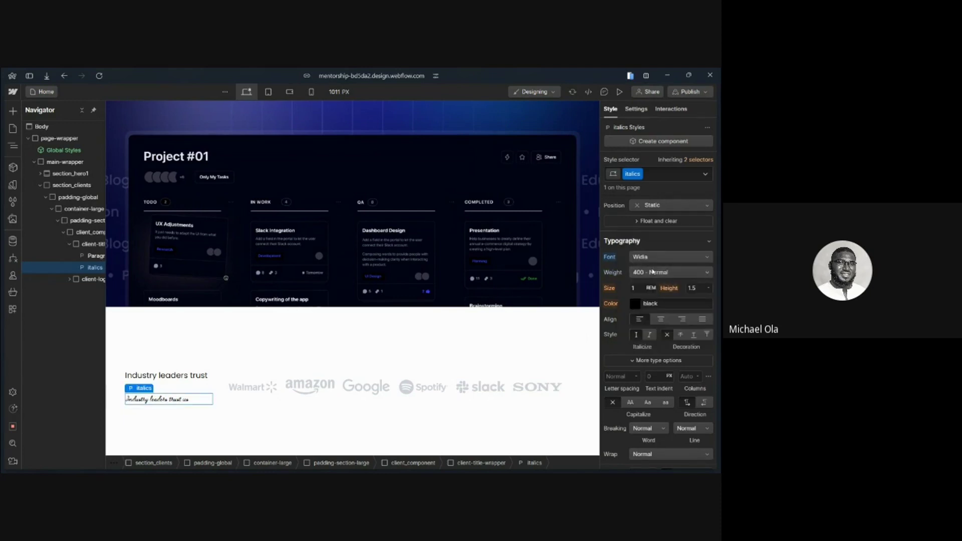
pyautogui.click(653, 273)
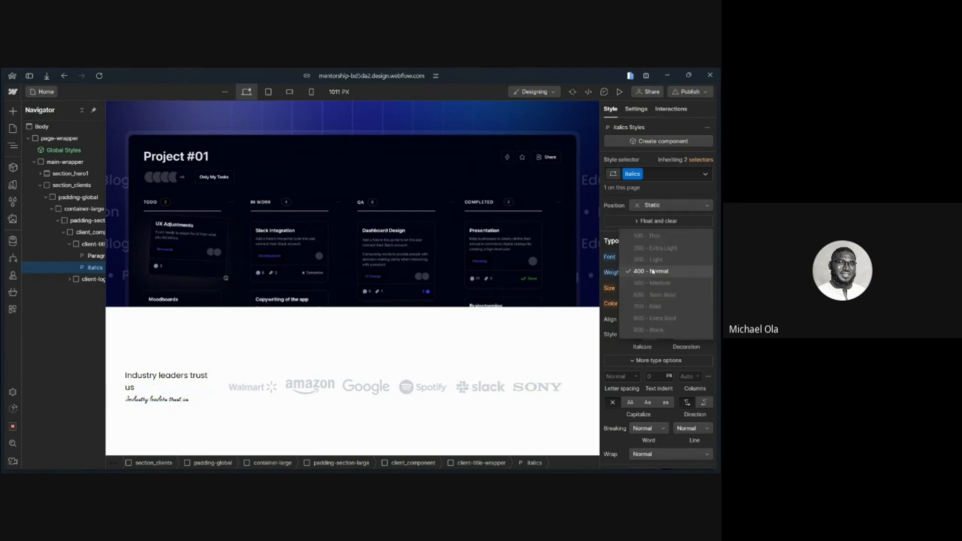
pyautogui.click(609, 295)
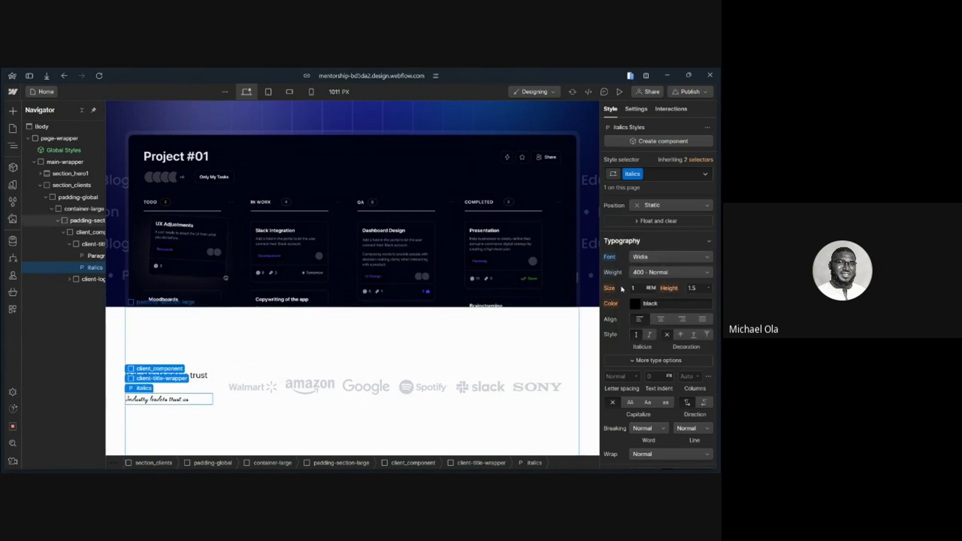
pyautogui.click(669, 257)
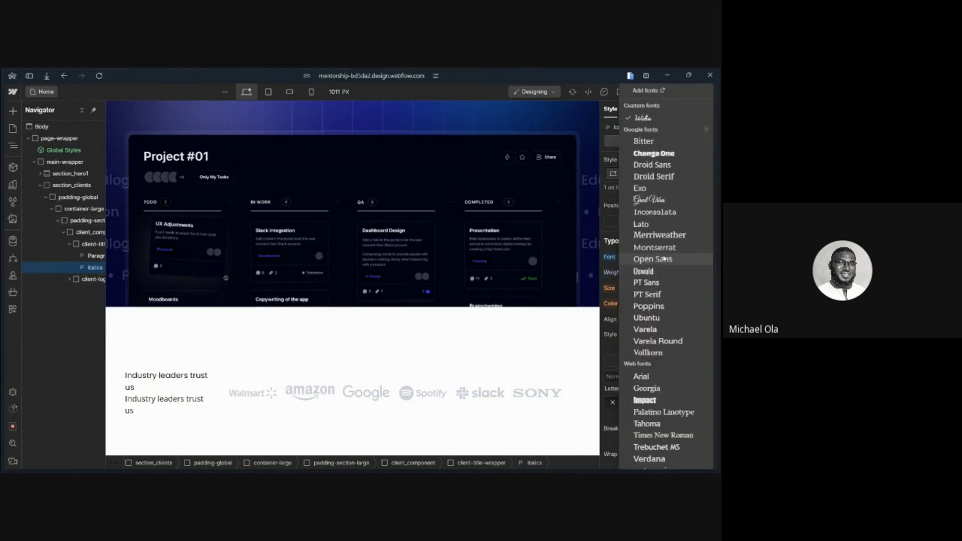
pyautogui.click(658, 121)
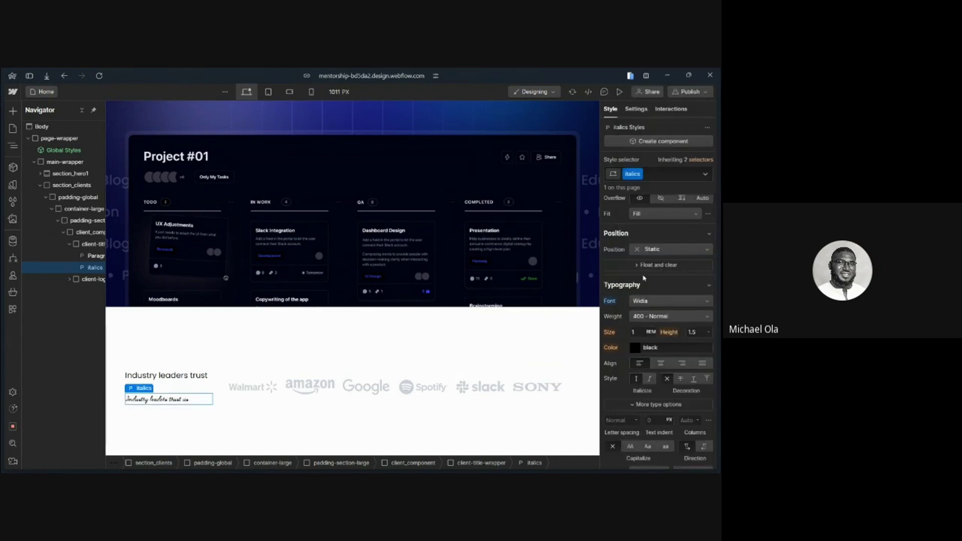
pyautogui.click(658, 315)
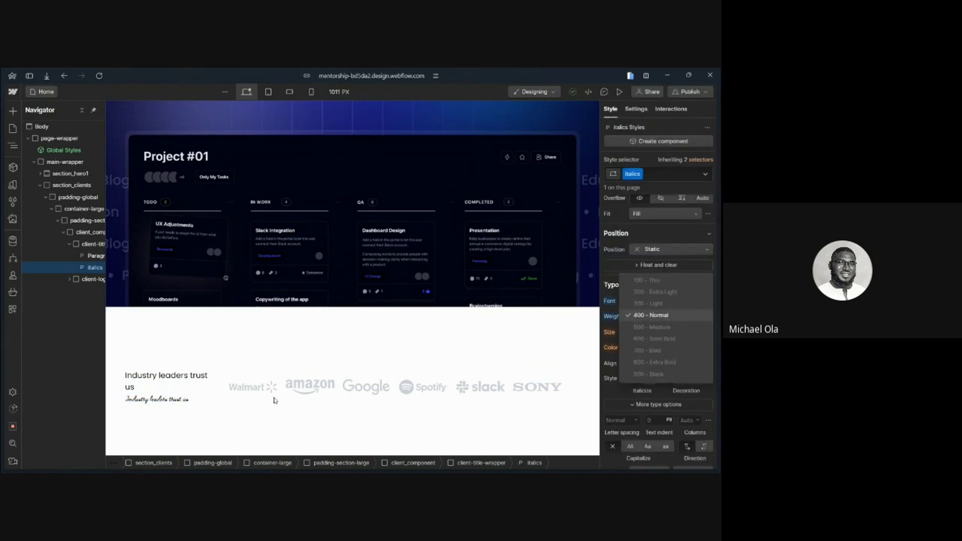
# Delete the duplicated paragraph with the italics class from the clients section
pyautogui.click(168, 401)
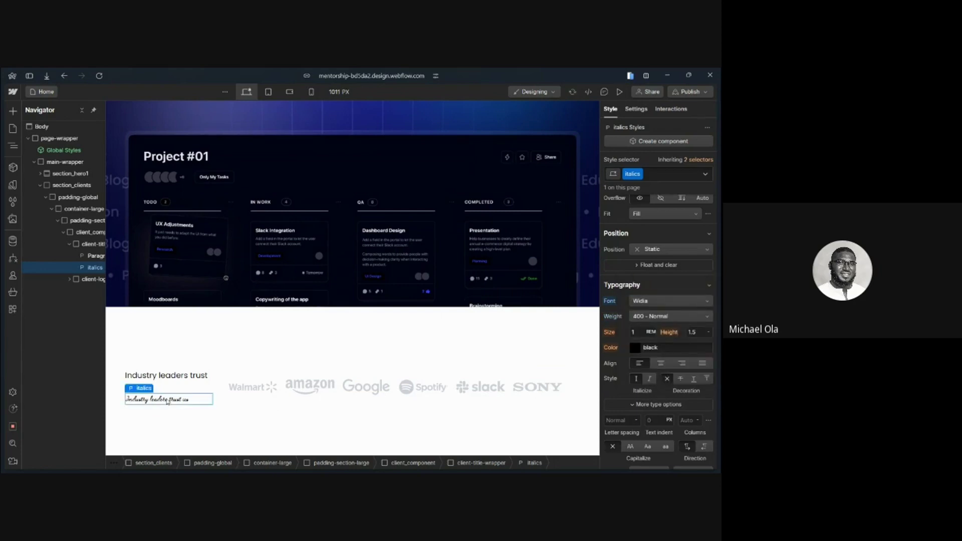
pyautogui.press('Delete')
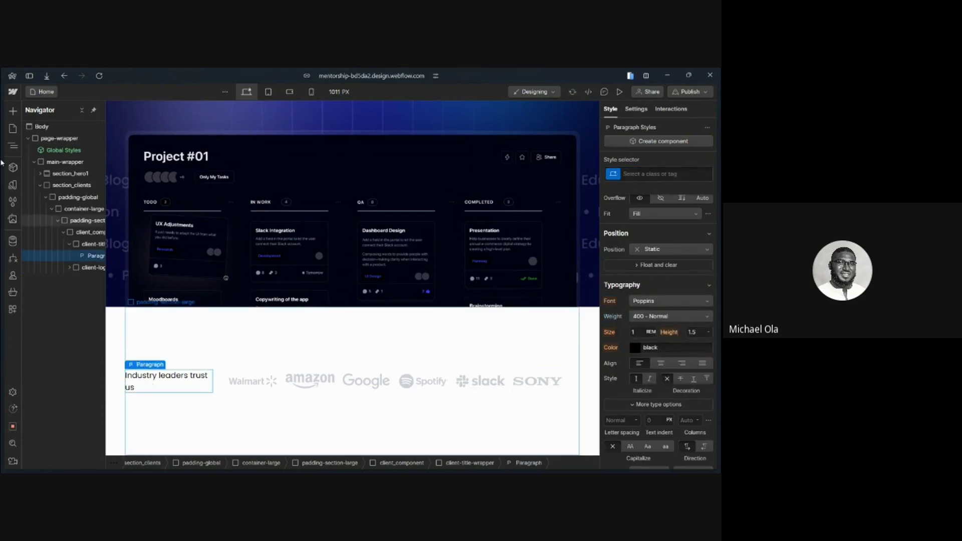
# Switch to Figma to view the Untitled, Lugo and Lugo practice files, and return to the Webflow Designer
pyautogui.moveTo(29, 222)
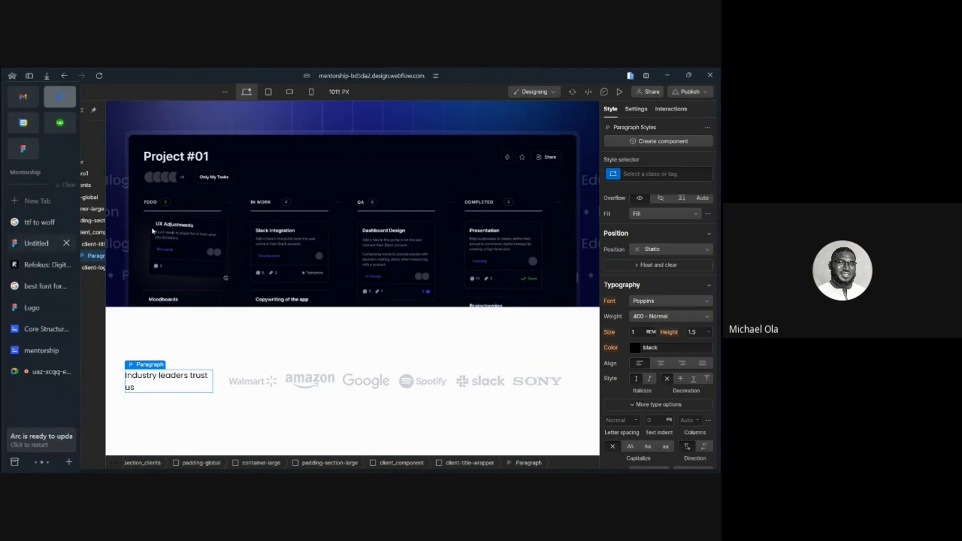
pyautogui.click(38, 244)
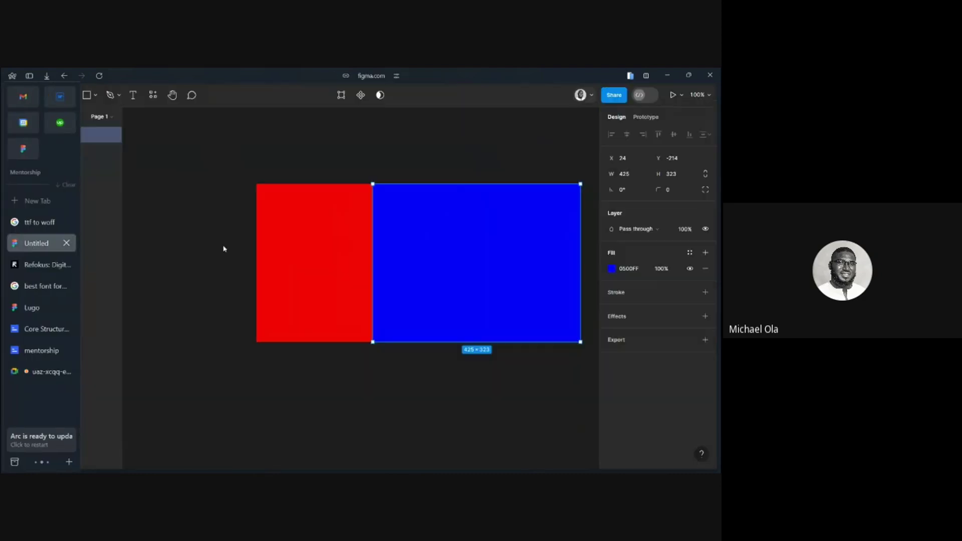
pyautogui.click(32, 308)
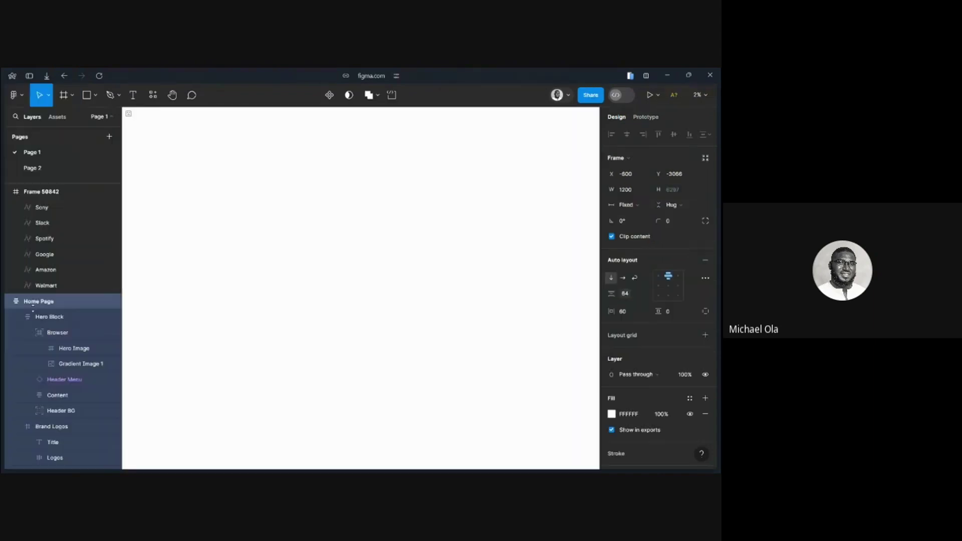
pyautogui.moveTo(2, 291)
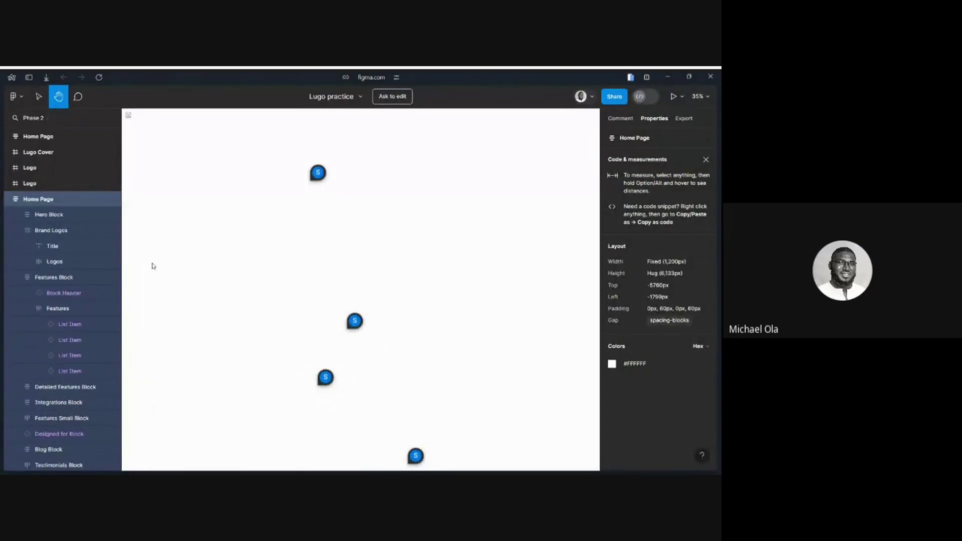
pyautogui.moveTo(2, 262)
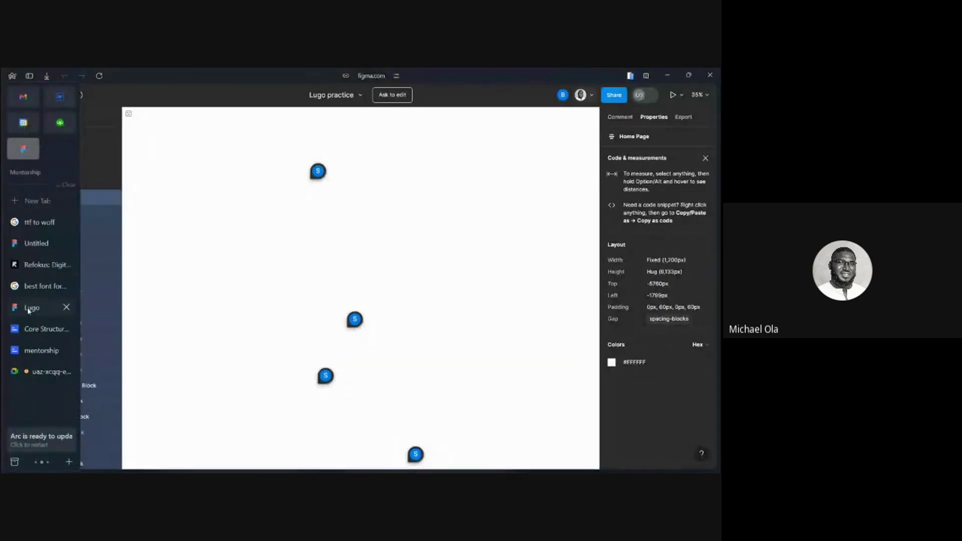
pyautogui.click(59, 103)
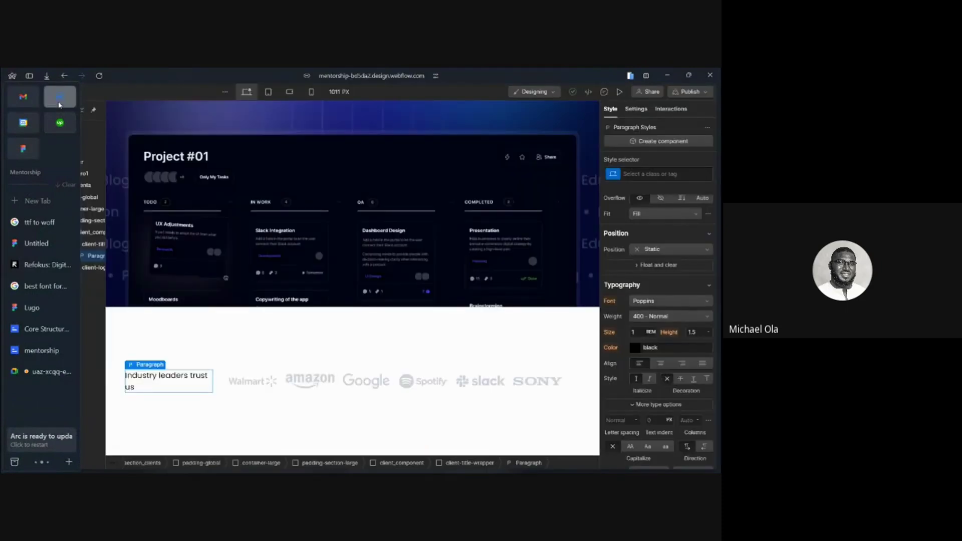
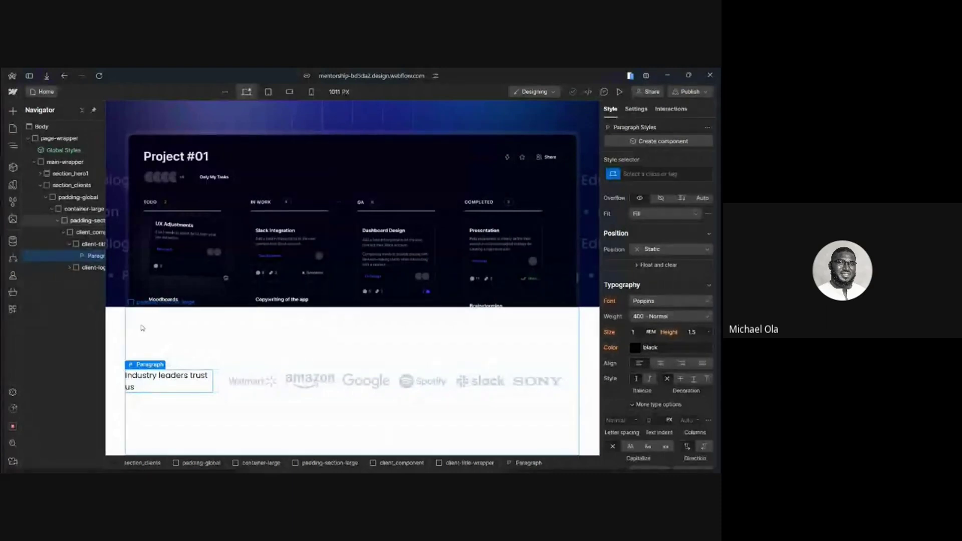
pyautogui.moveTo(2, 290)
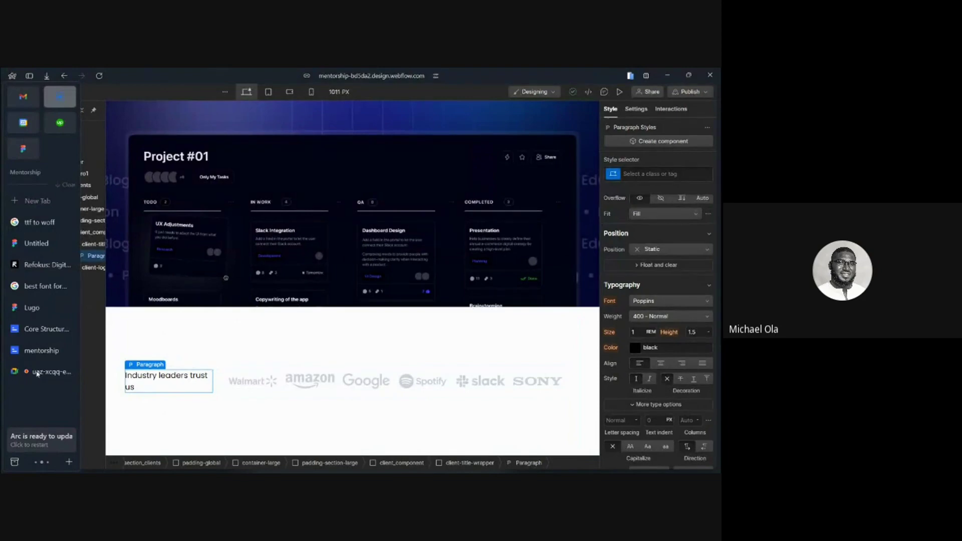
# Switch to the Google Meet call and stop presenting the screen
pyautogui.click(38, 374)
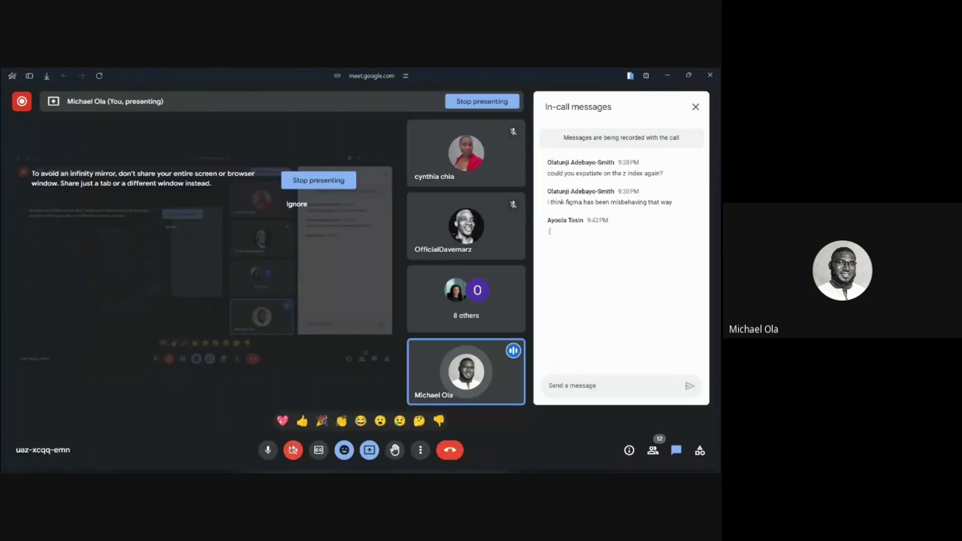
pyautogui.click(321, 181)
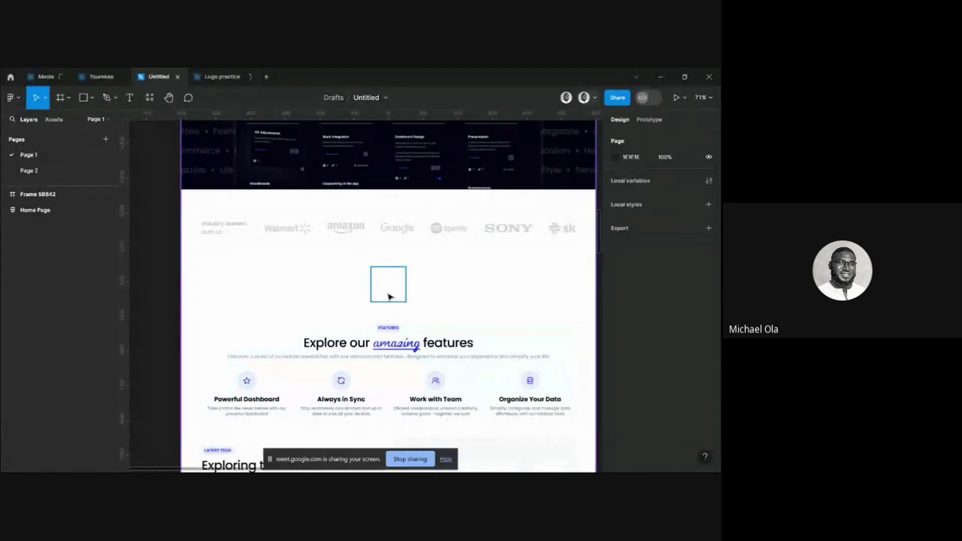
# In Figma's Untitled file, delete the empty 100 × 100 frame between the brand logos and the features block
pyautogui.click(390, 298)
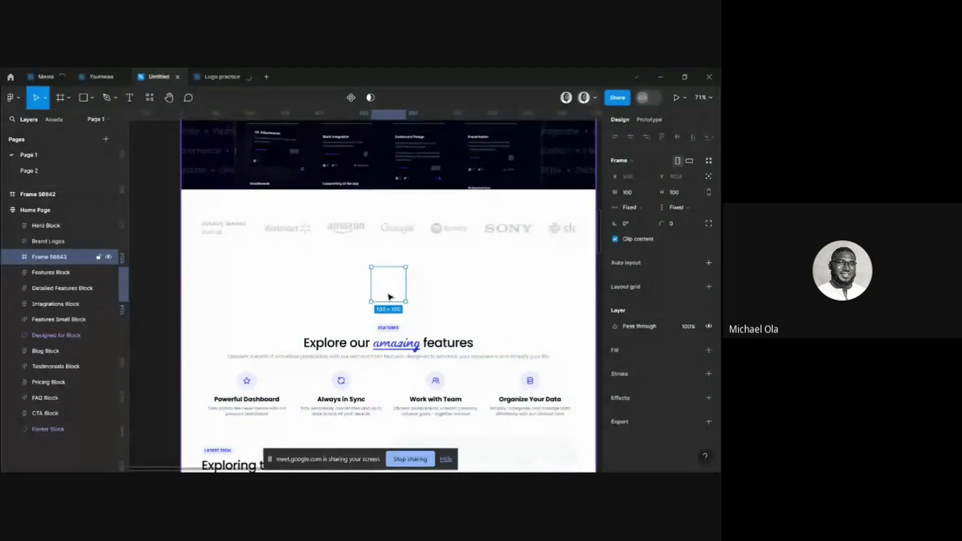
pyautogui.press('Delete')
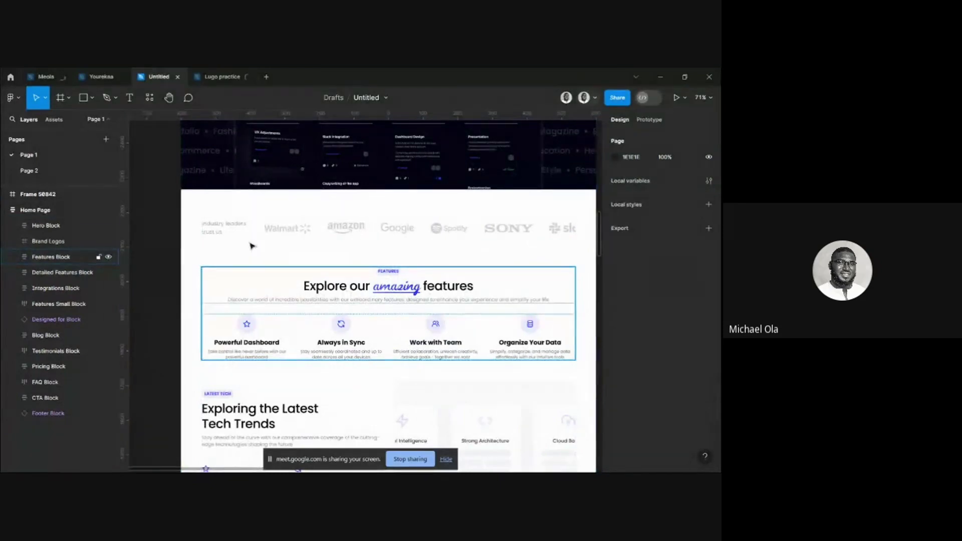
pyautogui.click(227, 232)
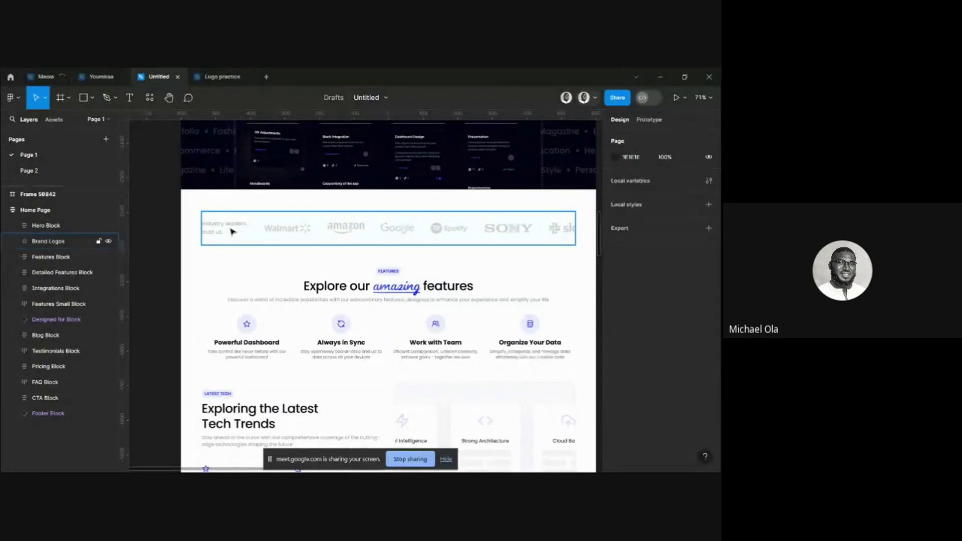
pyautogui.click(390, 271)
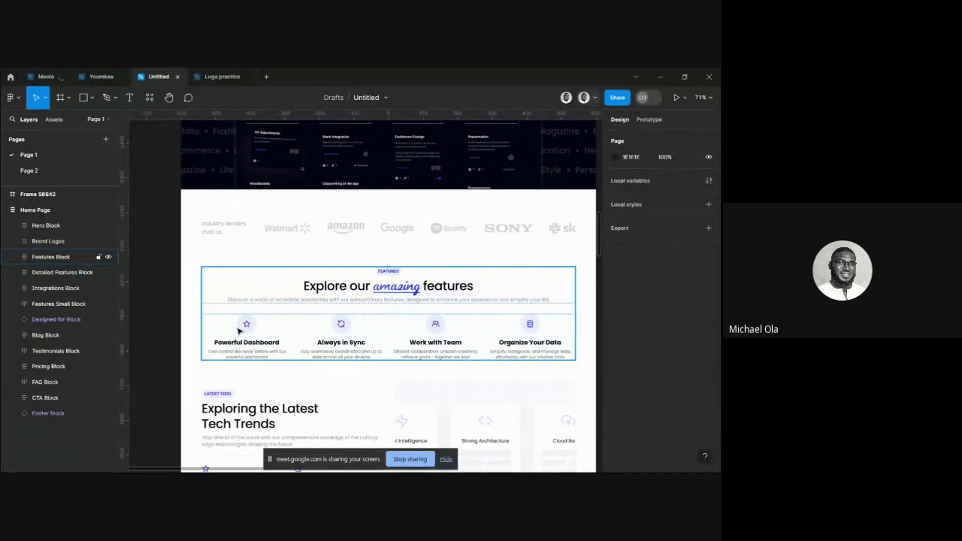
# Rename the star layer in Powerful Dashboard and the Icon layers of the other three feature items to Data in one batch
pyautogui.scroll(5, 240, 330)
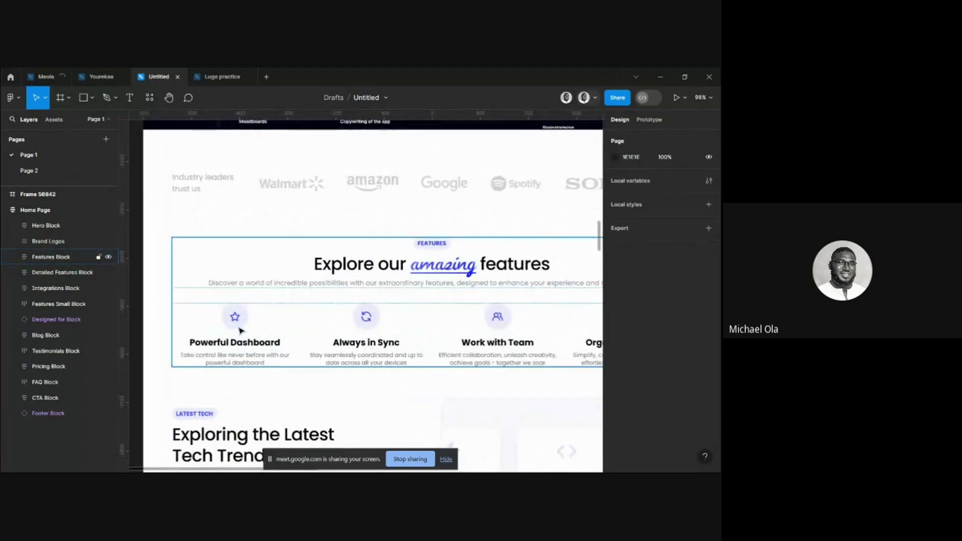
pyautogui.keyDown('ctrl'); pyautogui.click(238, 320); pyautogui.keyUp('ctrl')
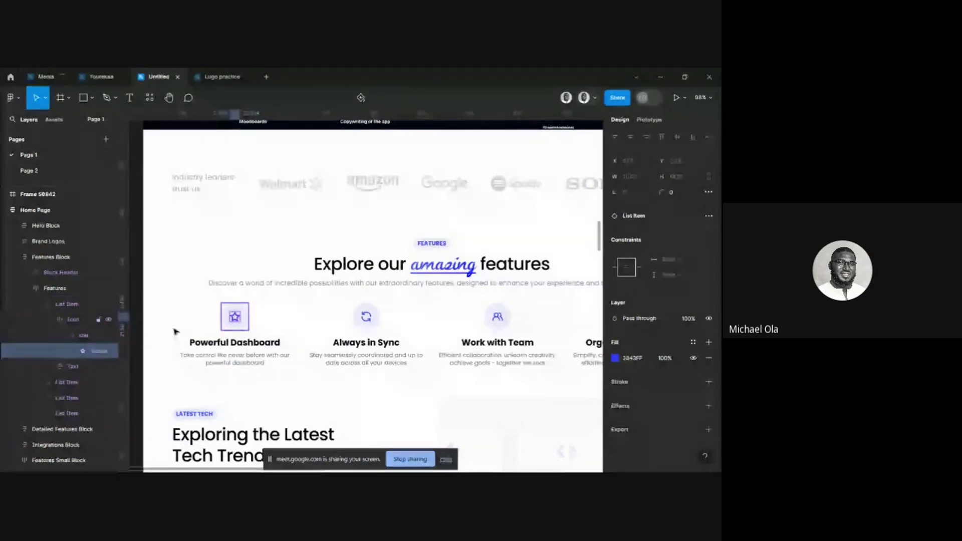
pyautogui.click(81, 336)
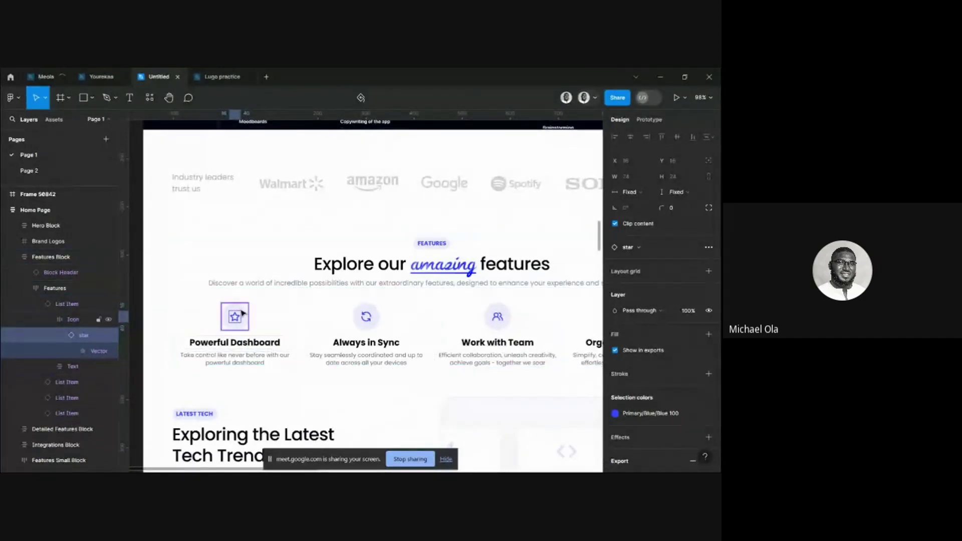
pyautogui.click(59, 335)
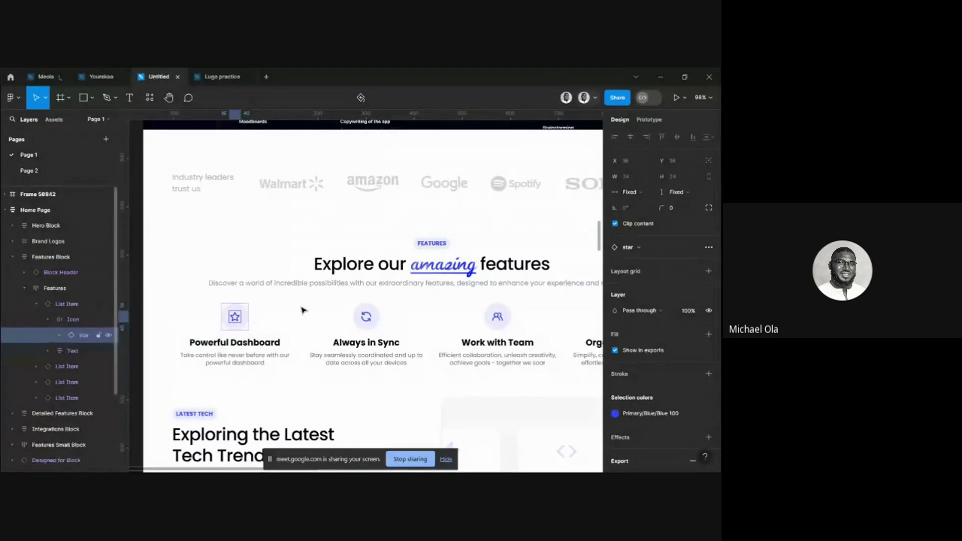
pyautogui.keyDown('shift'); pyautogui.click(366, 316); pyautogui.keyUp('shift')
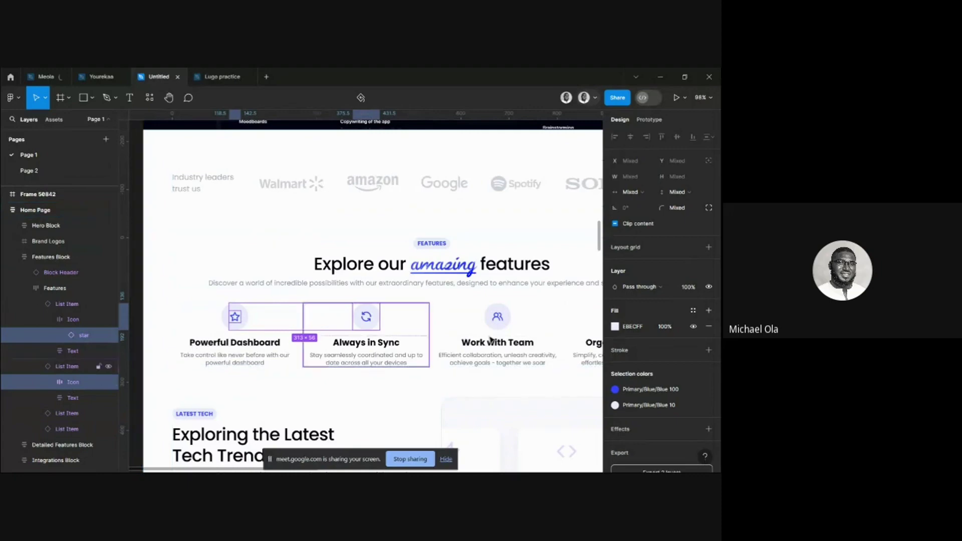
pyautogui.keyDown('shift'); pyautogui.click(492, 317); pyautogui.keyUp('shift')
pyautogui.scroll(-2, 491, 318)
pyautogui.hscroll(4, 497, 301)
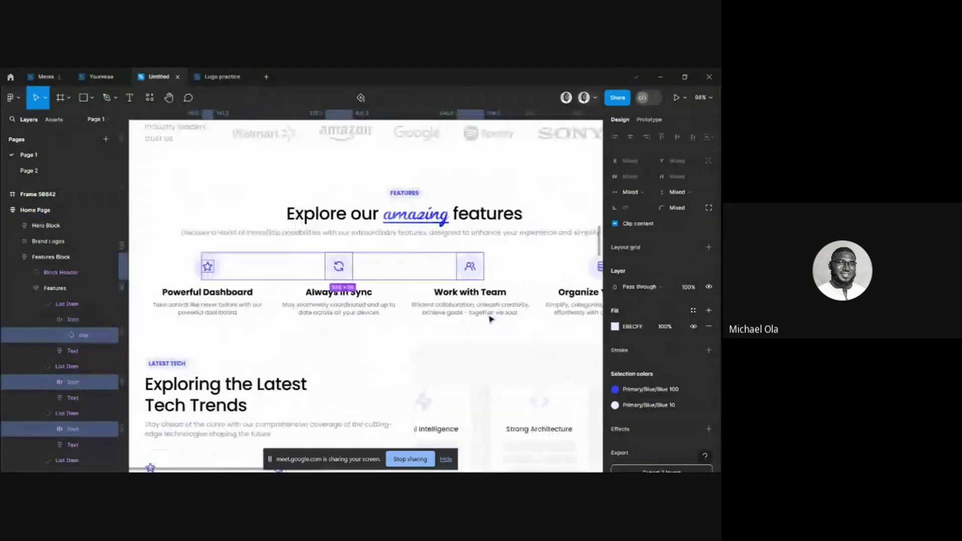
pyautogui.keyDown('shift'); pyautogui.click(507, 272); pyautogui.keyUp('shift')
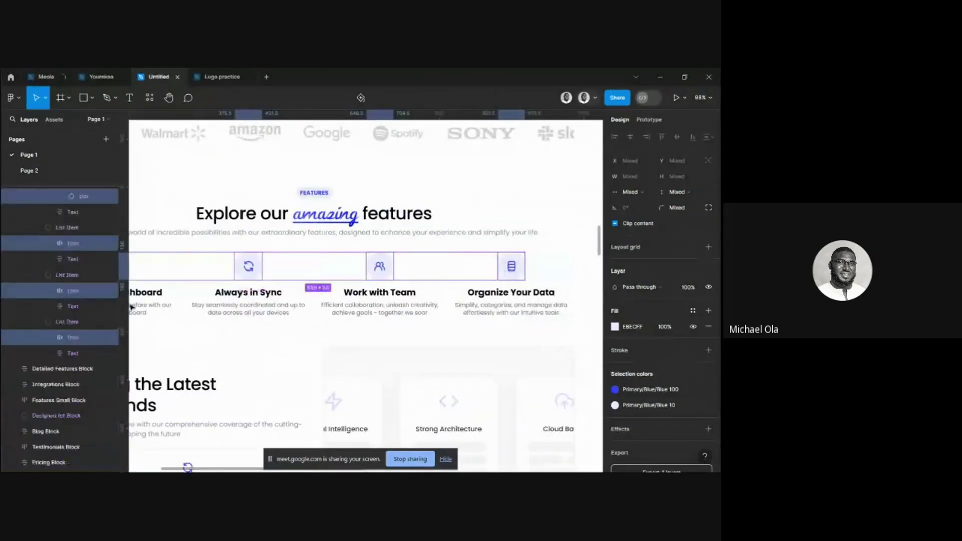
pyautogui.rightClick(71, 340)
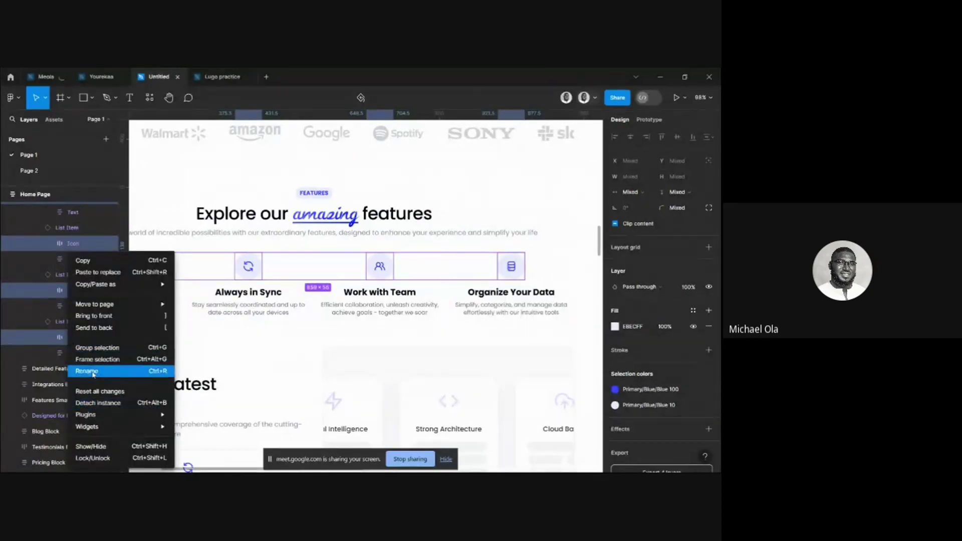
pyautogui.click(88, 371)
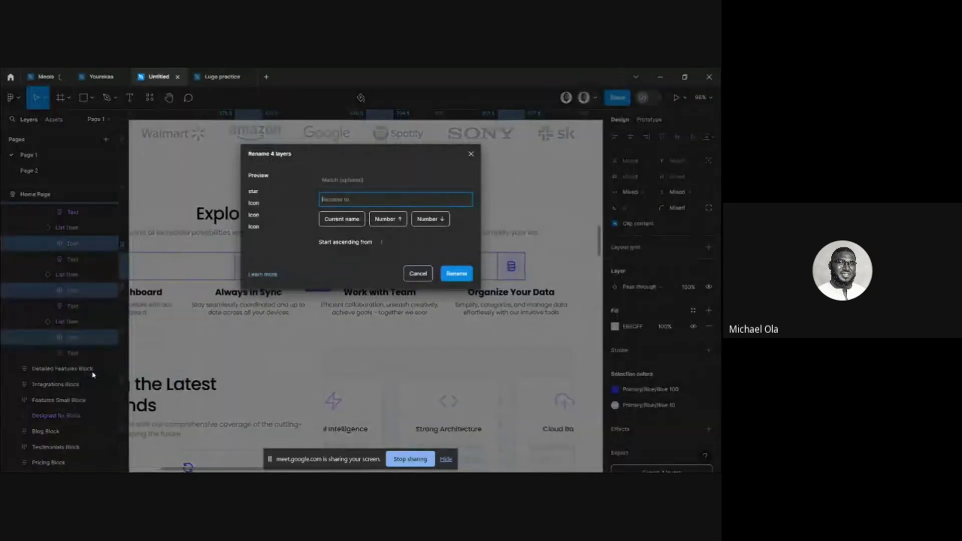
pyautogui.write('Data')
pyautogui.click(457, 274)
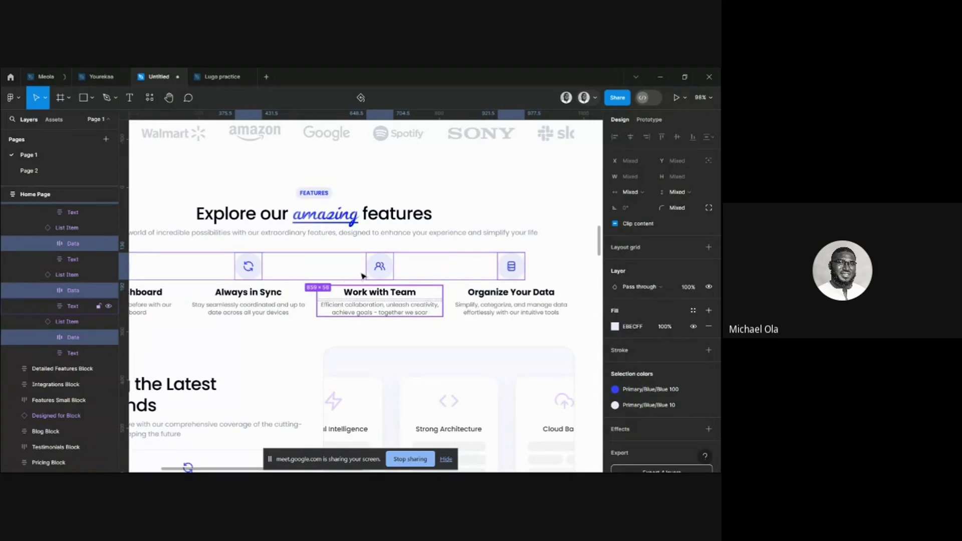
# Rename the icon layer of the Work with Team item to Team
pyautogui.click(73, 291)
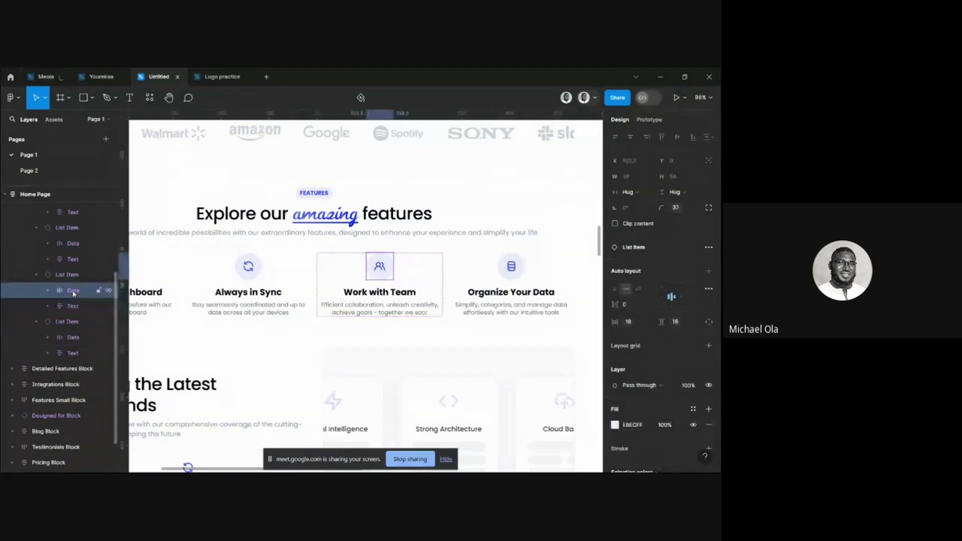
pyautogui.rightClick(73, 291)
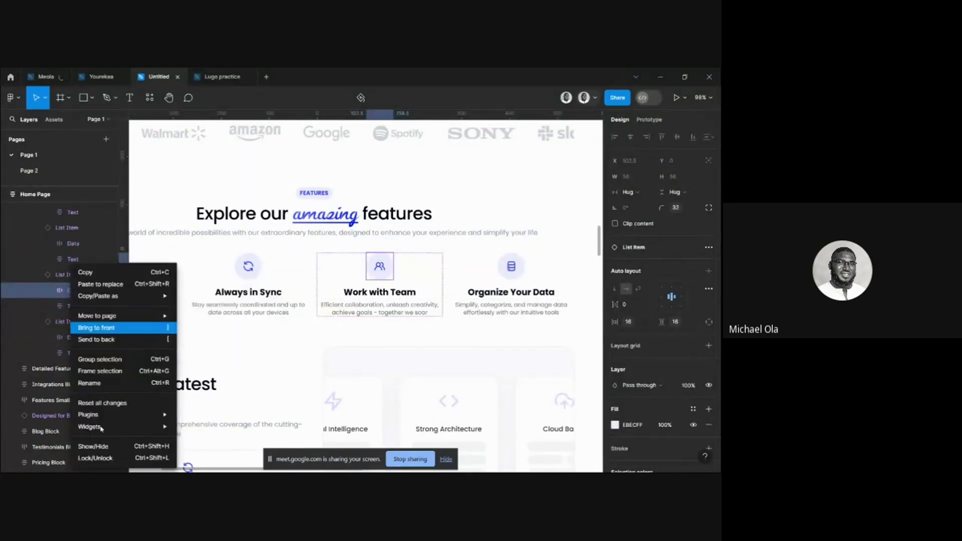
pyautogui.click(90, 383)
pyautogui.write('Team')
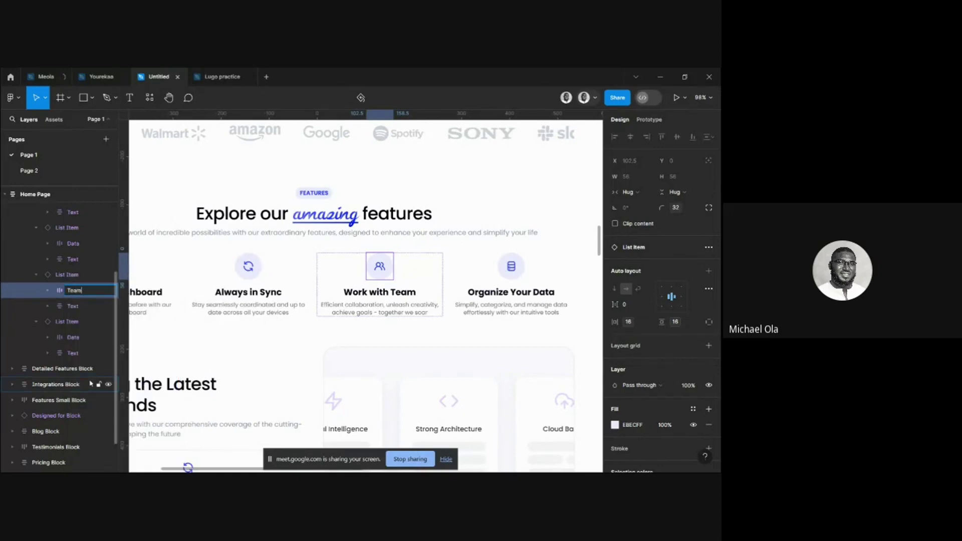
pyautogui.press('Return')
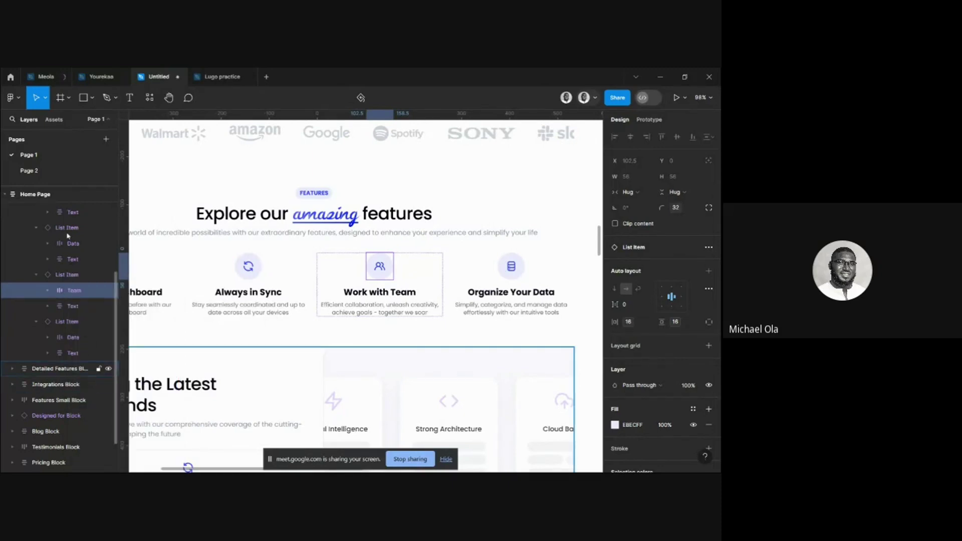
# Rename the icon layer of the Always in Sync item to Sync
pyautogui.click(72, 244)
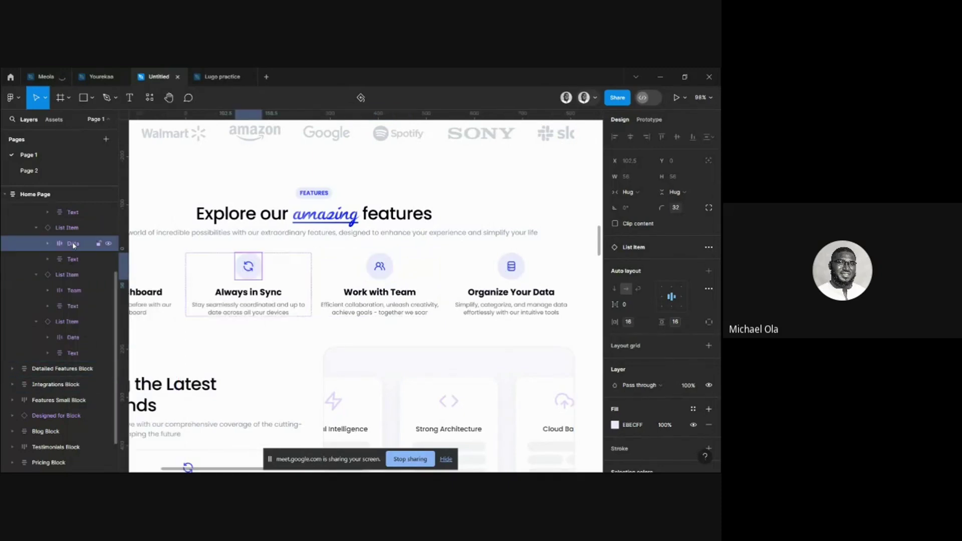
pyautogui.rightClick(73, 244)
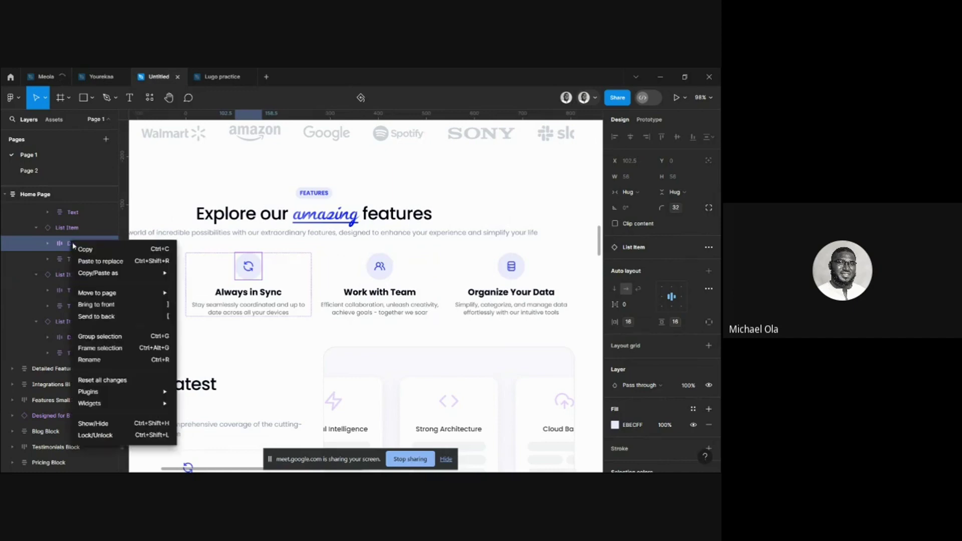
pyautogui.click(88, 360)
pyautogui.write('Sync')
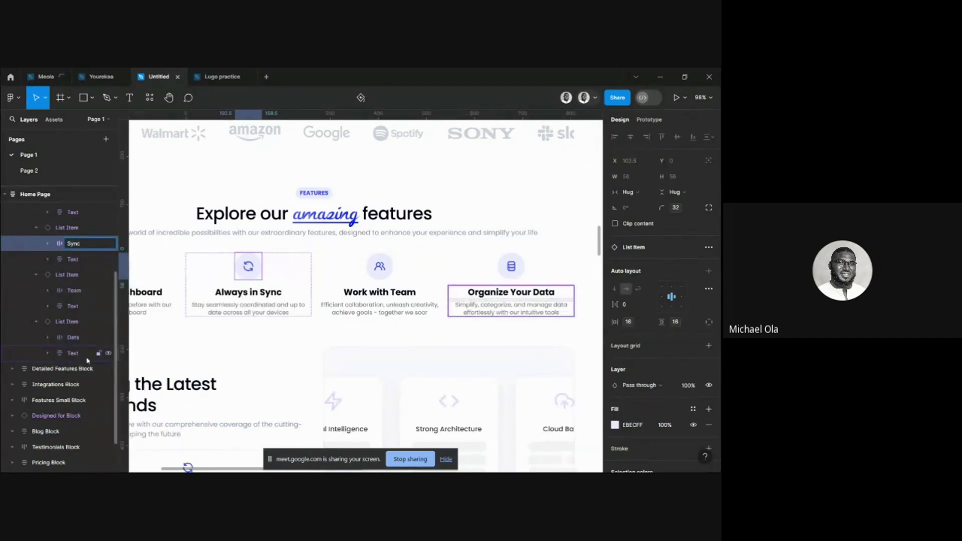
pyautogui.press('Return')
# Rename the outer Icon layer of the Powerful Dashboard item to Dashboard
pyautogui.hscroll(-3, 285, 361)
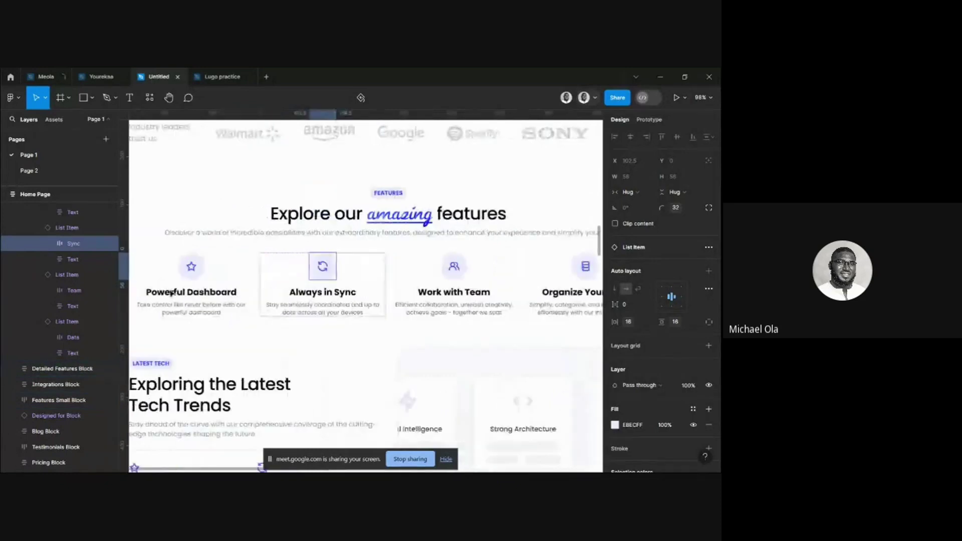
pyautogui.scroll(2, 78, 241)
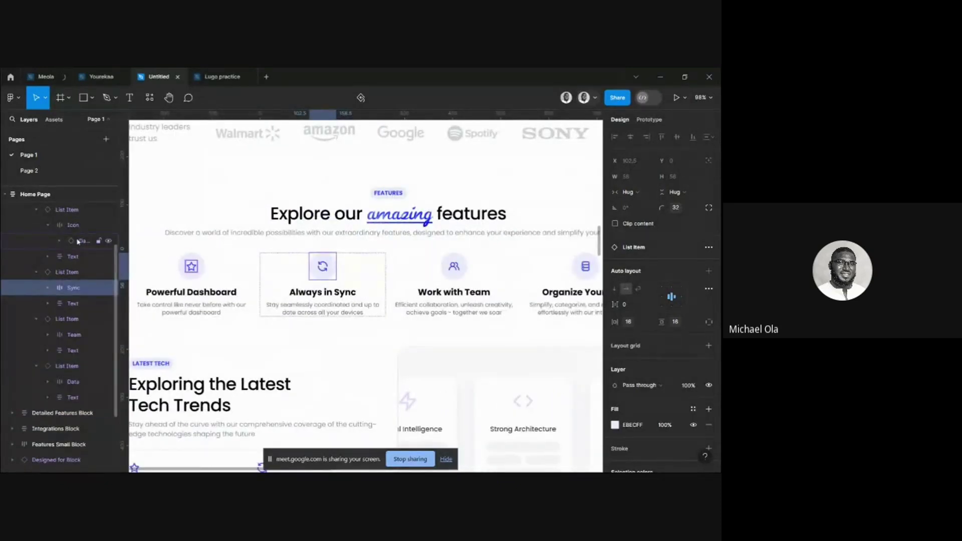
pyautogui.click(80, 241)
pyautogui.click(81, 226)
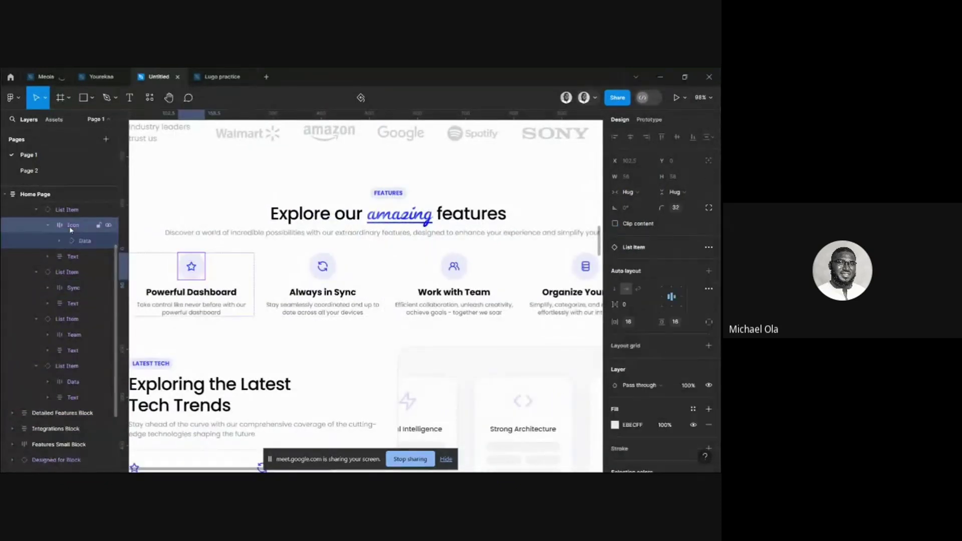
pyautogui.doubleClick(81, 226)
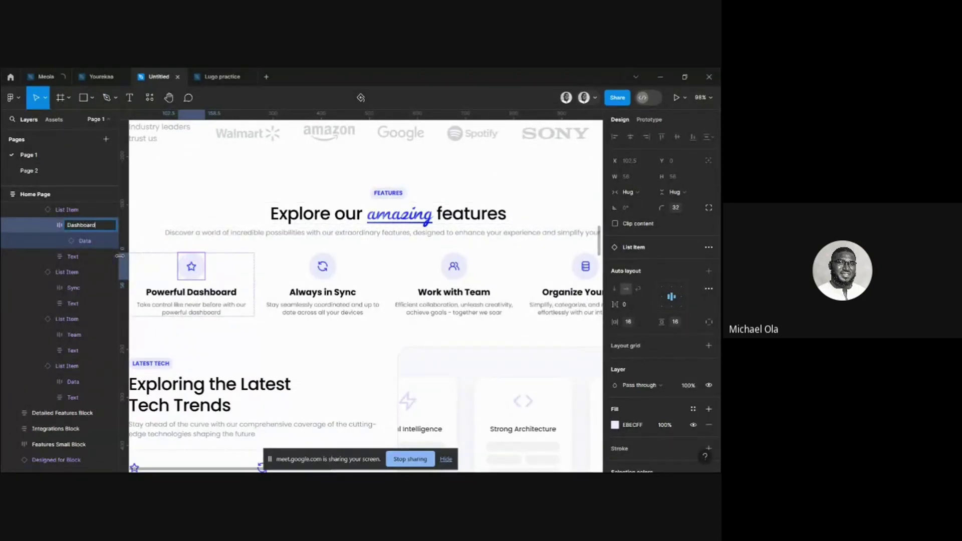
pyautogui.press('Return')
# Add an SVG export setting to the Dashboard, Sync, Team and Data icon layers together
pyautogui.keyDown('shift'); pyautogui.click(70, 288); pyautogui.keyUp('shift')
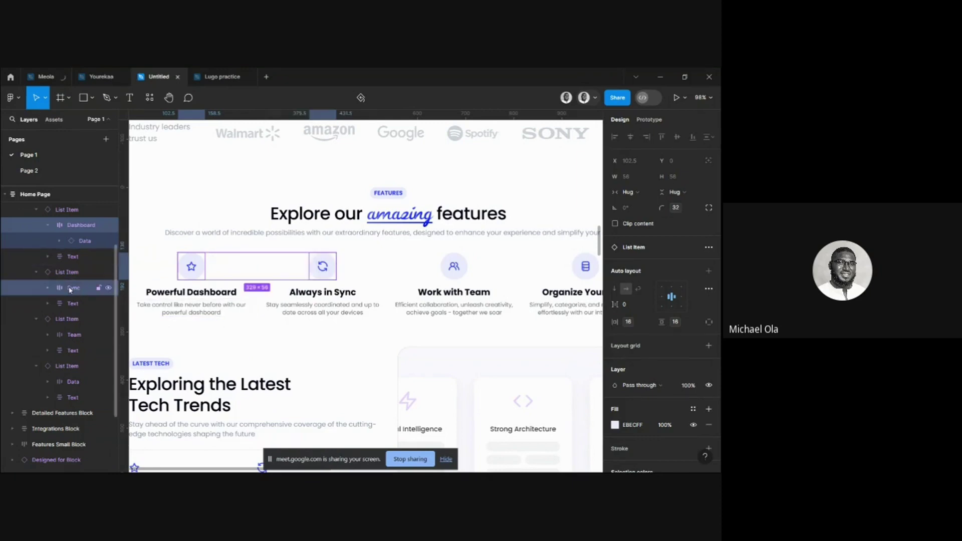
pyautogui.keyDown('shift'); pyautogui.click(70, 335); pyautogui.keyUp('shift')
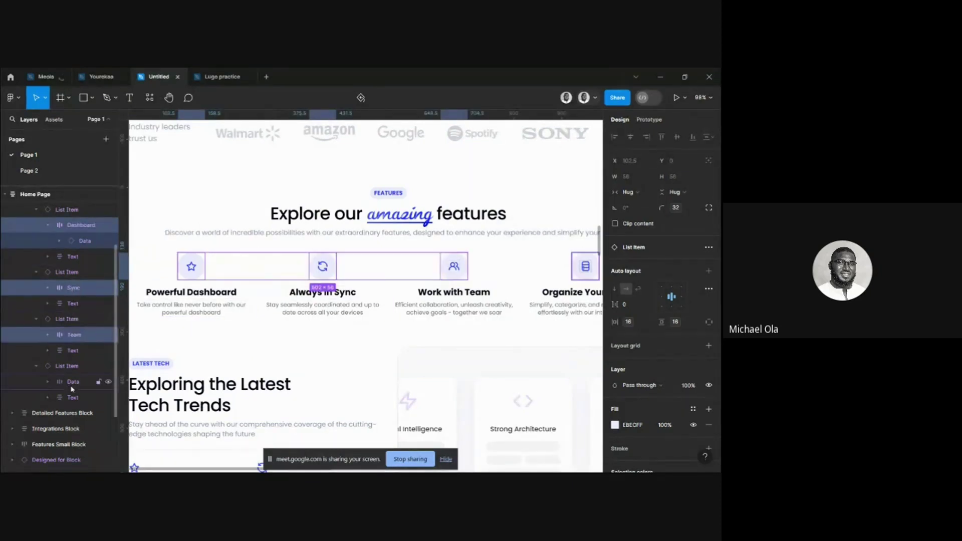
pyautogui.keyDown('shift'); pyautogui.click(71, 386); pyautogui.keyUp('shift')
pyautogui.scroll(-2, 687, 375)
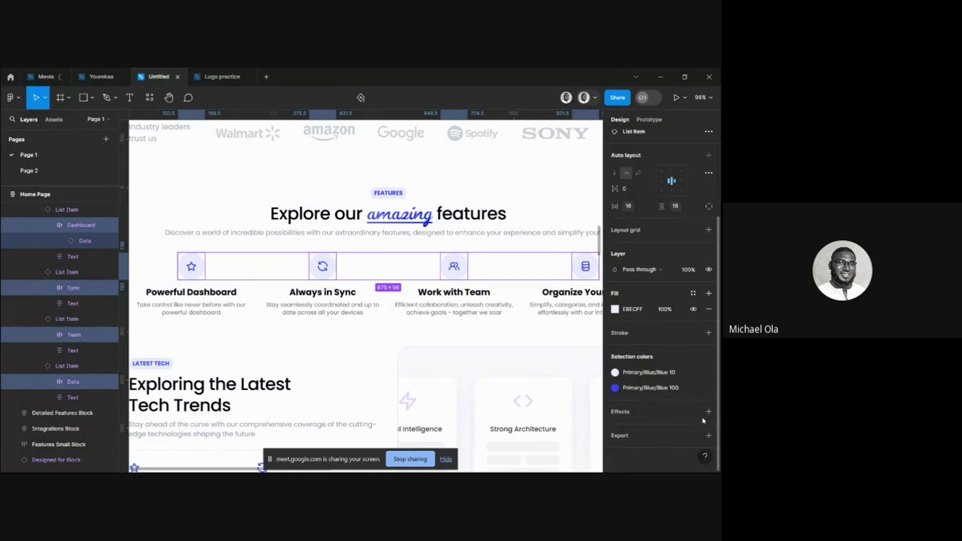
pyautogui.click(709, 436)
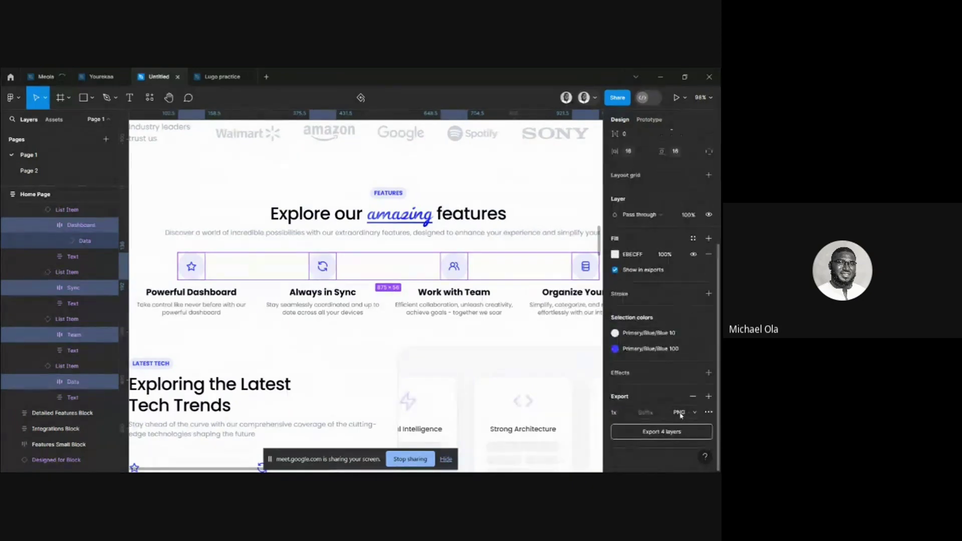
pyautogui.click(681, 413)
pyautogui.click(684, 435)
# Start exporting the four selected icon layers and choose the Untitled folder in Downloads as the destination
pyautogui.click(663, 432)
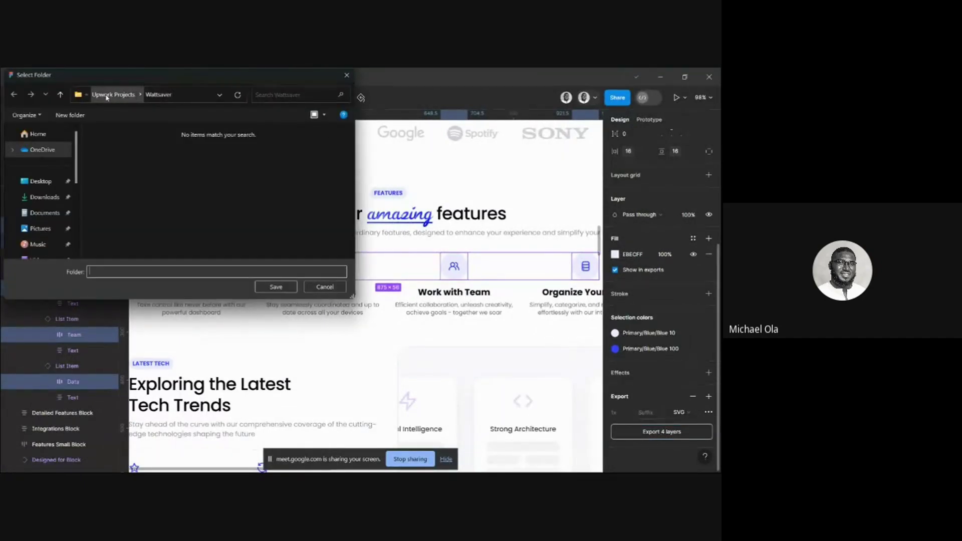
pyautogui.click(59, 95)
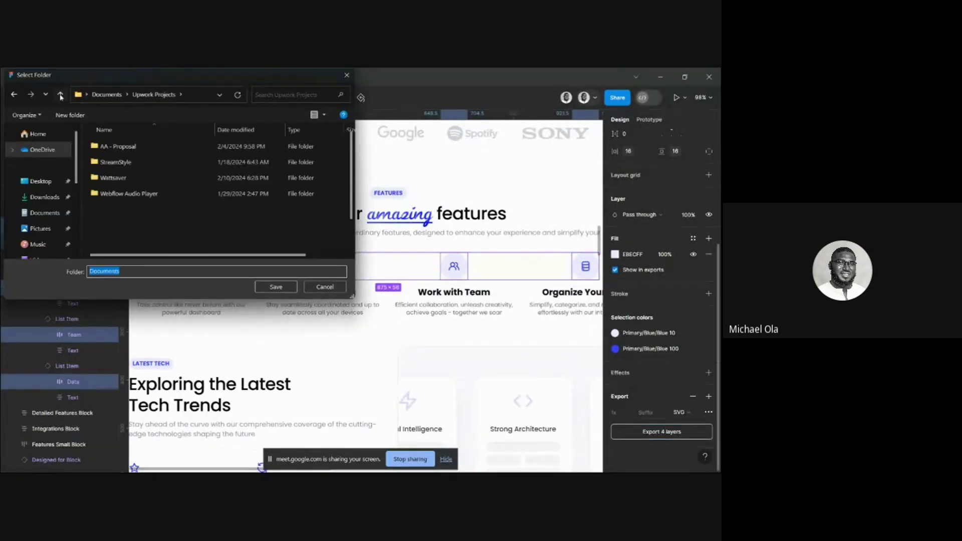
pyautogui.click(60, 94)
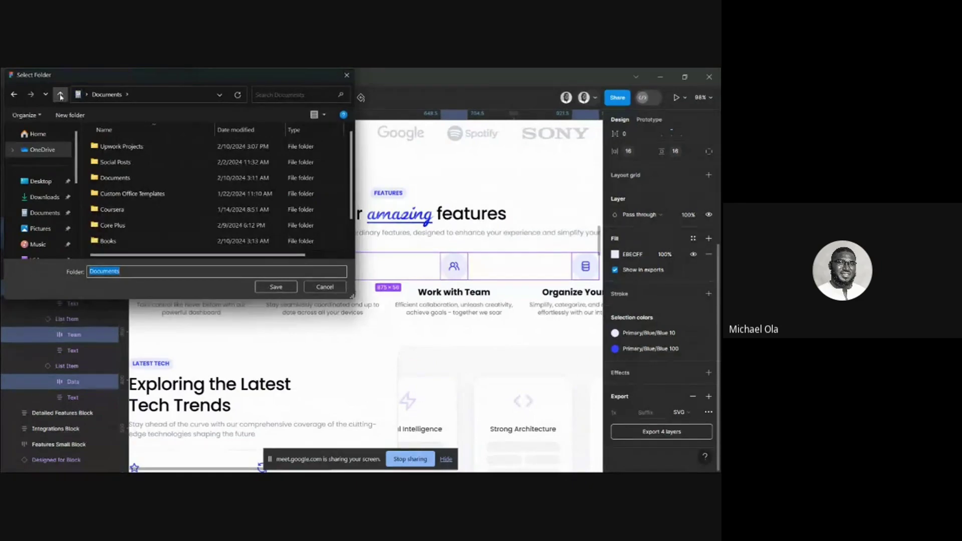
pyautogui.click(44, 197)
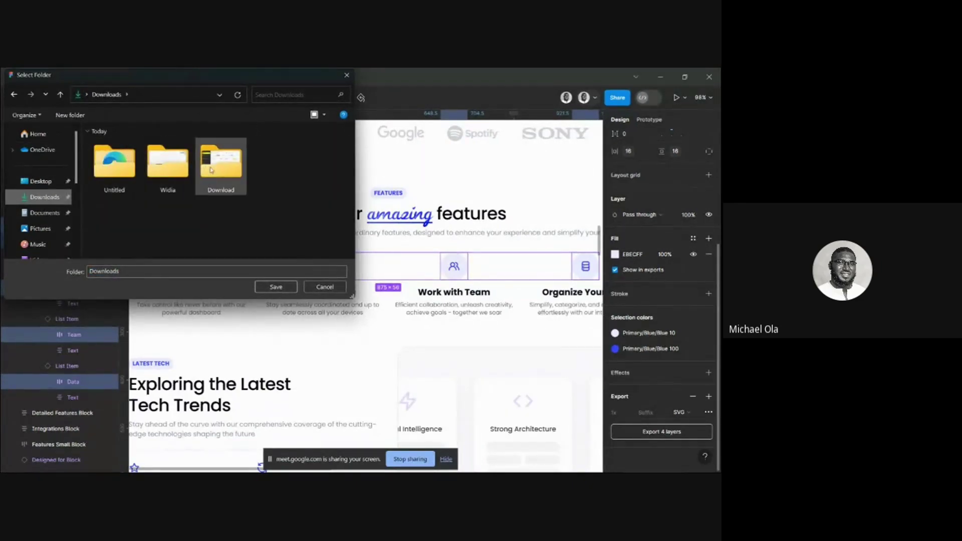
pyautogui.click(124, 167)
pyautogui.doubleClick(124, 167)
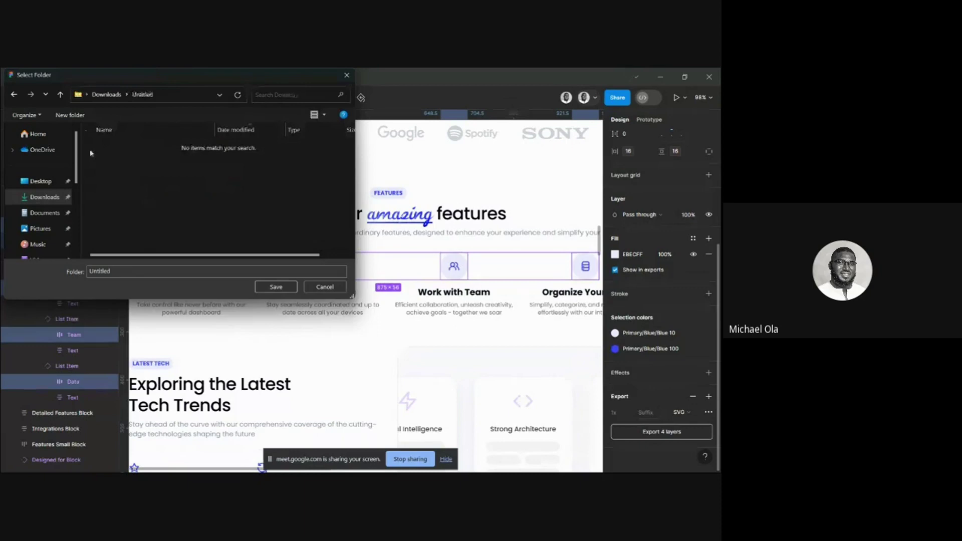
# Create a folder named Feature Icons inside the Untitled folder and save the exported icons into it
pyautogui.click(70, 115)
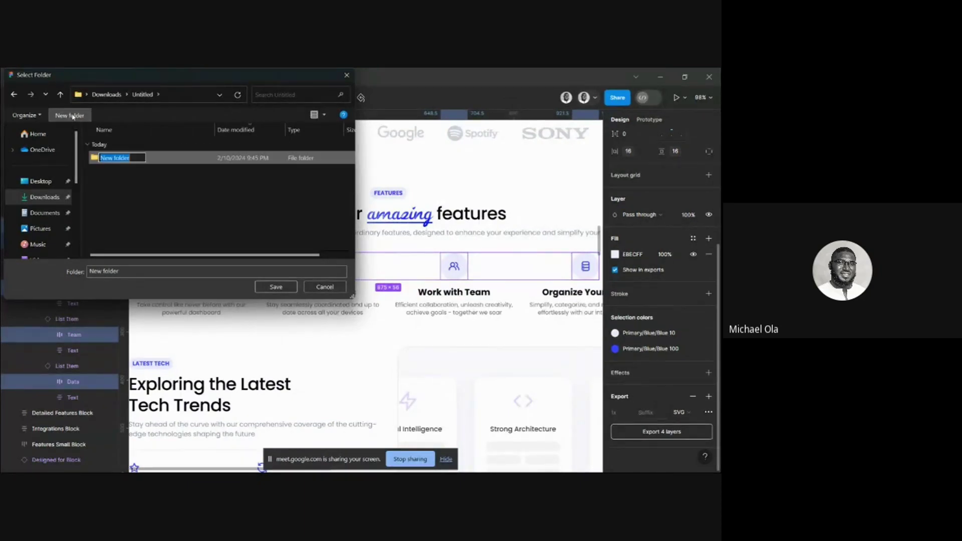
pyautogui.write('Feature Icons')
pyautogui.press('Return')
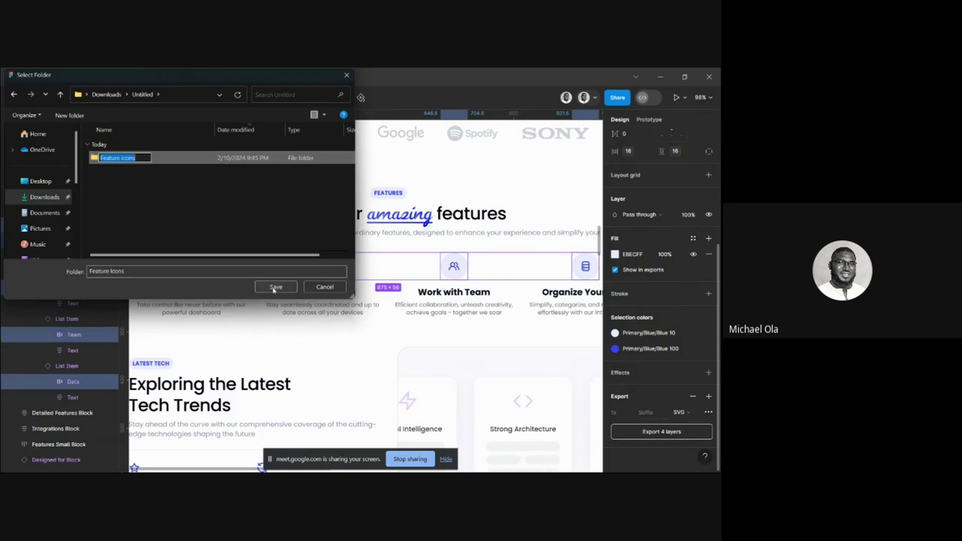
pyautogui.doubleClick(192, 159)
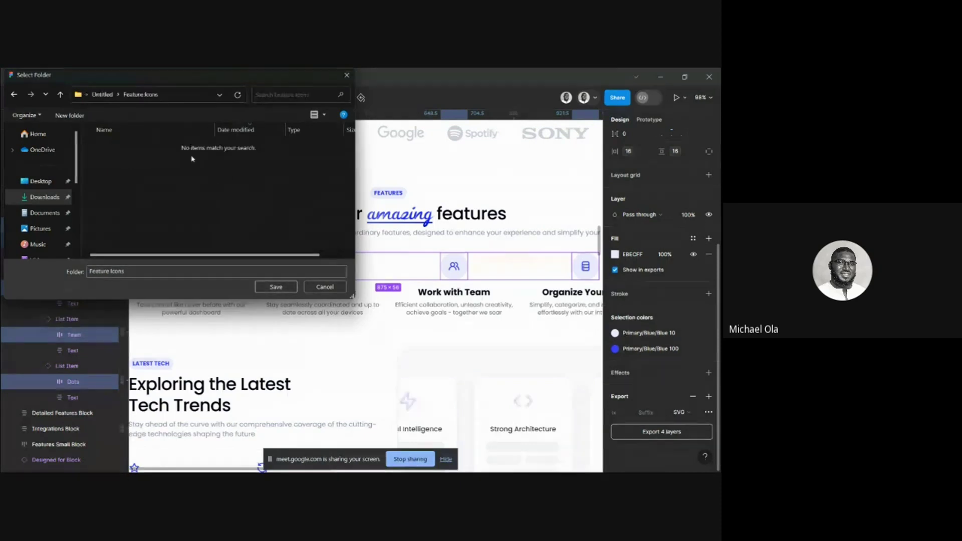
pyautogui.click(276, 286)
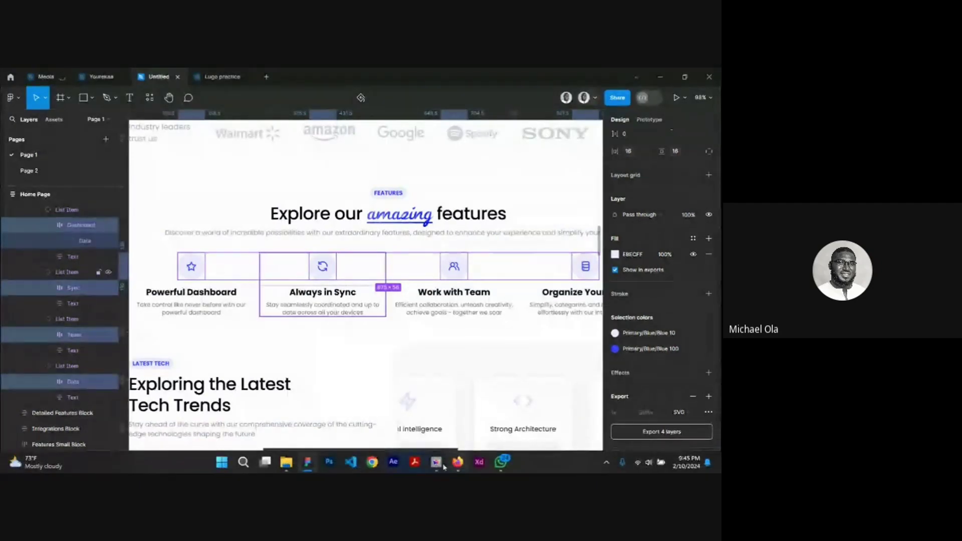
# Switch to the Webflow project in the Arc browser, collapse section_clients and select section_hero1
pyautogui.click(437, 464)
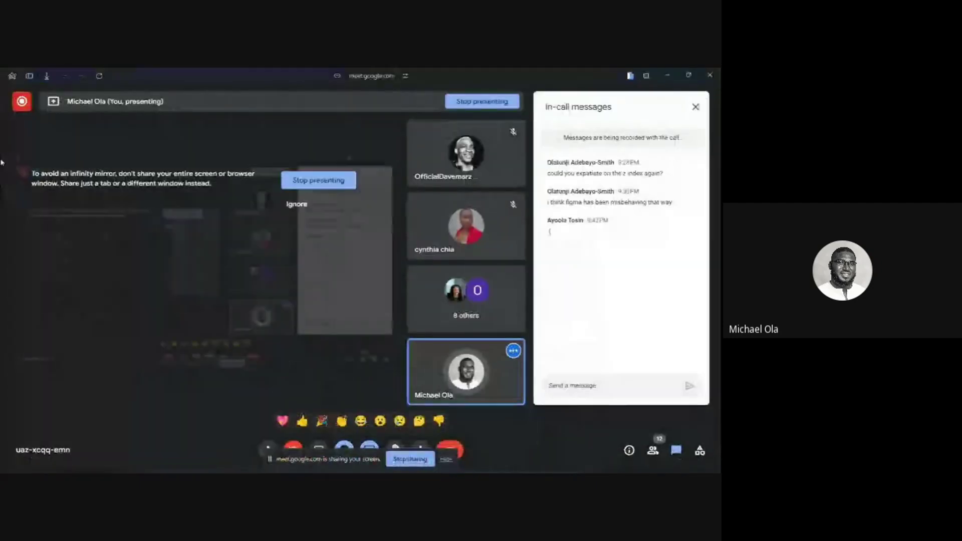
pyautogui.moveTo(2, 126)
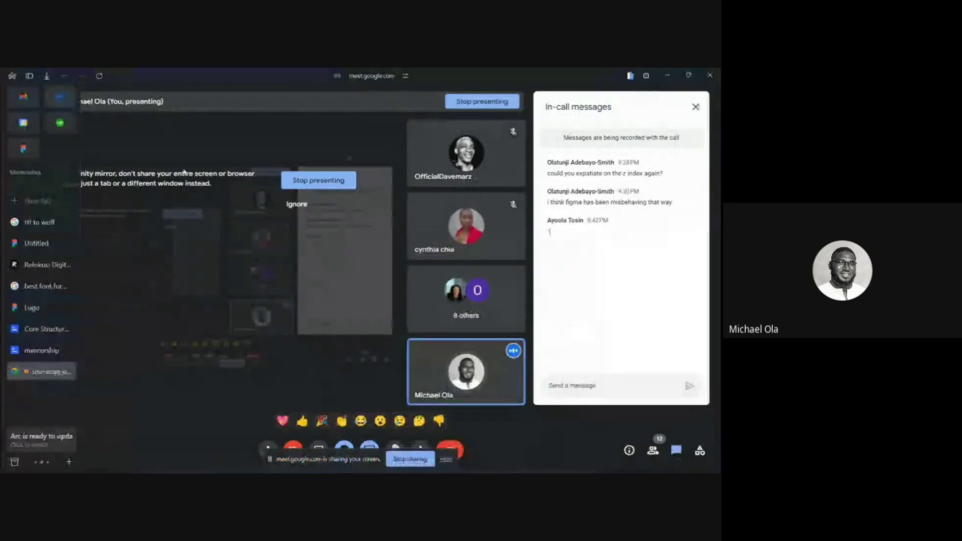
pyautogui.hotkey('ctrl', 'Tab')
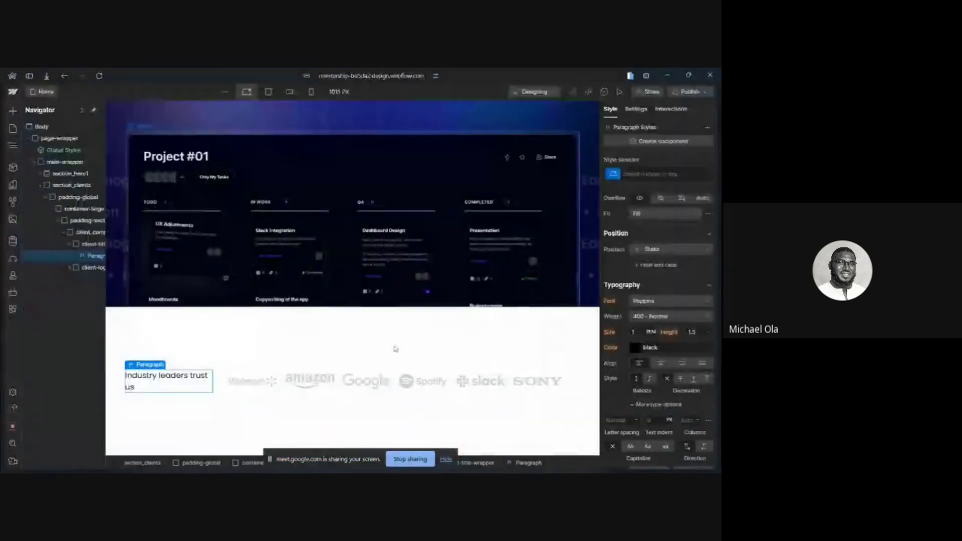
pyautogui.click(41, 185)
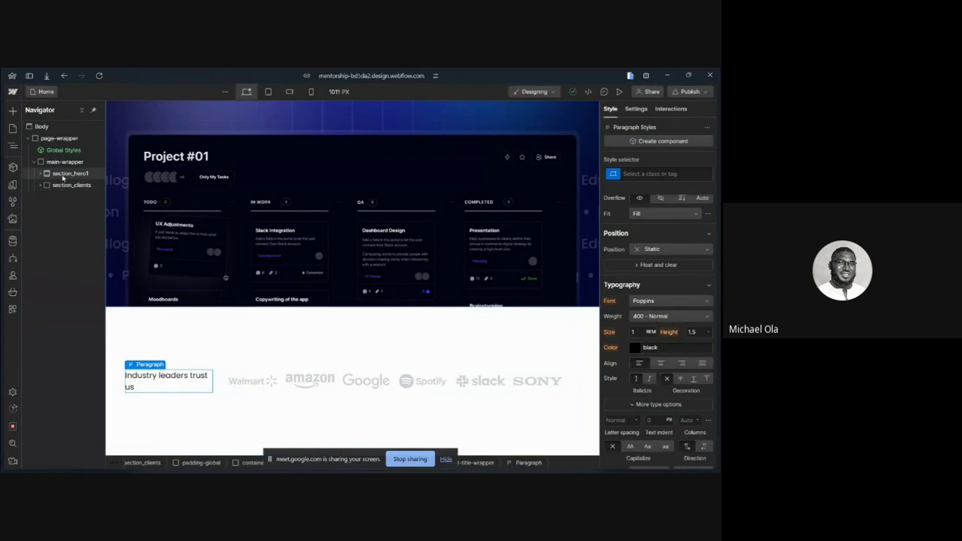
pyautogui.click(71, 174)
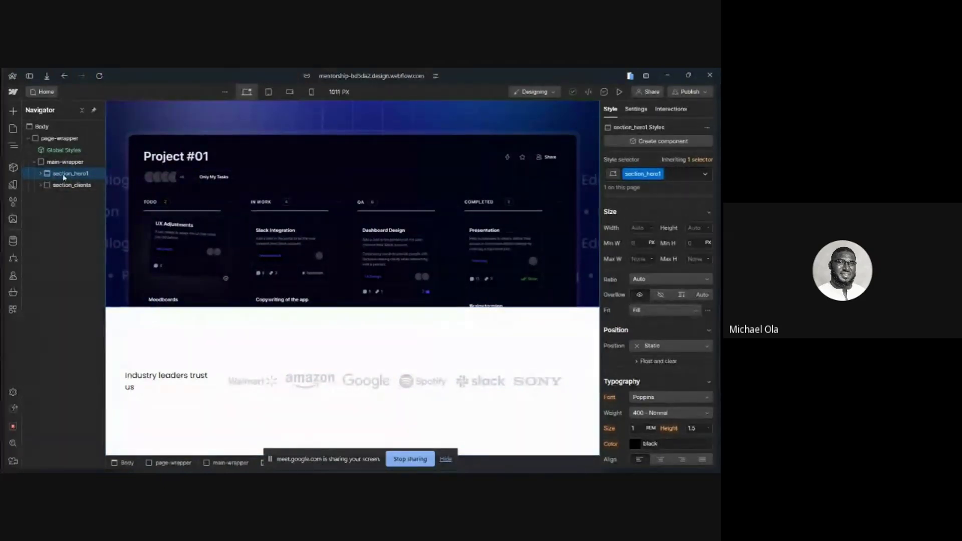
# Examine the section naming in the Client-First Core Structure strategy page, and return to the Webflow project
pyautogui.moveTo(1, 220)
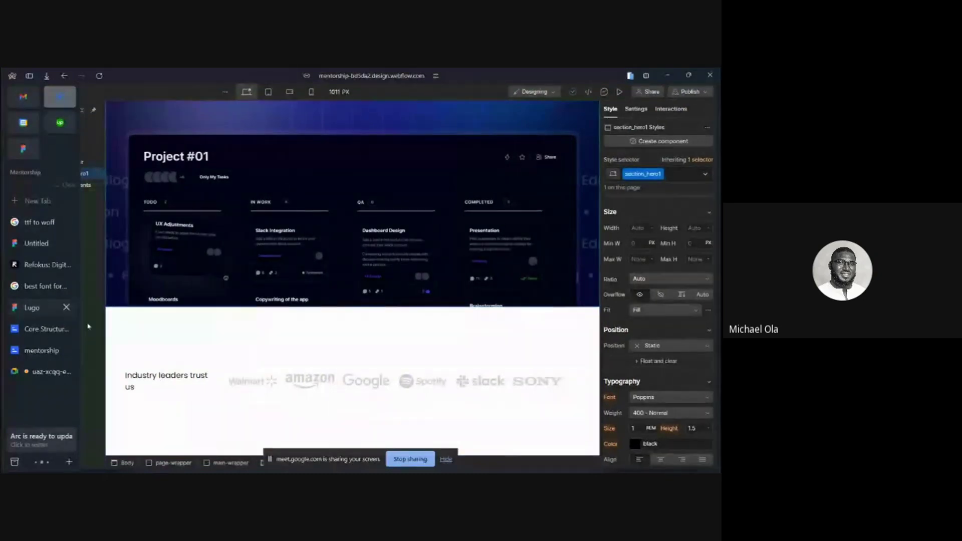
pyautogui.click(60, 329)
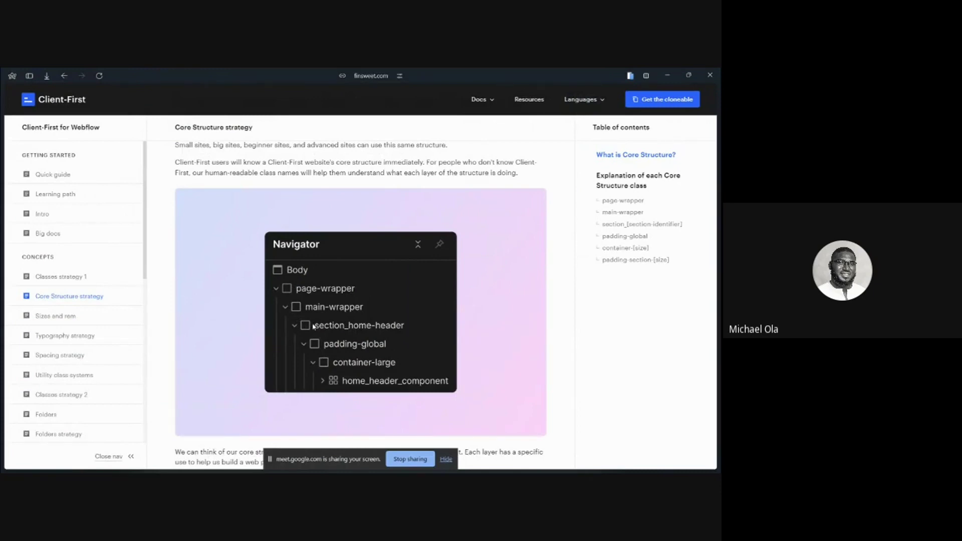
pyautogui.moveTo(2, 280)
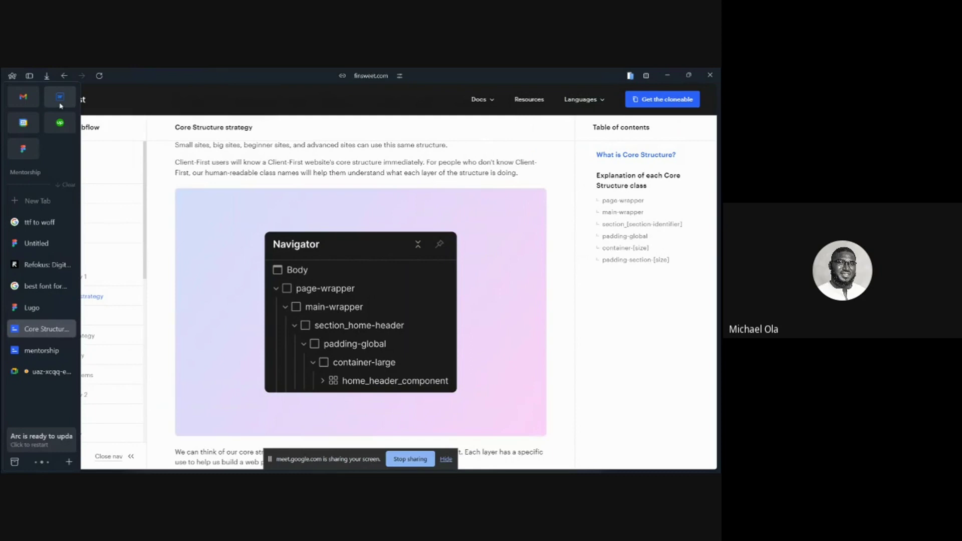
pyautogui.click(60, 103)
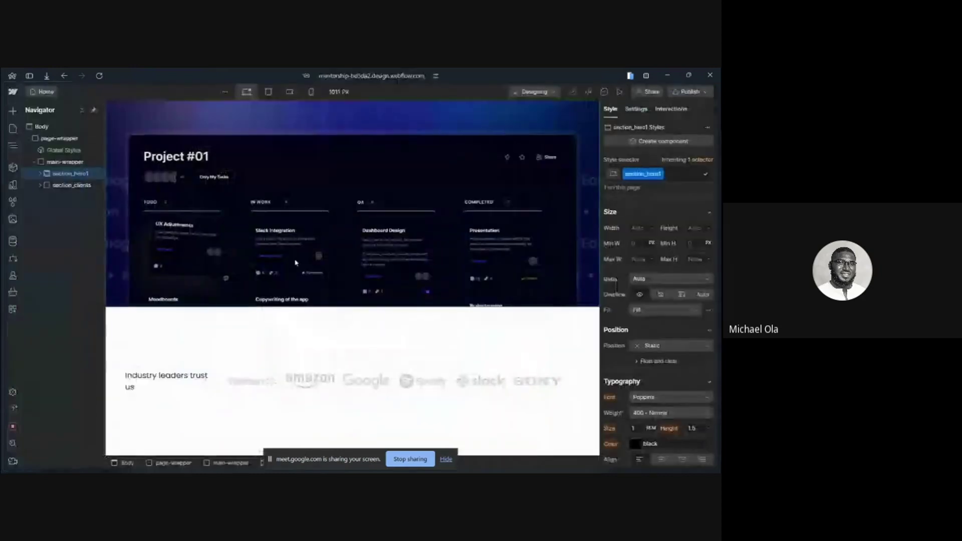
# Add a Section element inside main-wrapper after section_clients and check its tag setting
pyautogui.click(49, 164)
pyautogui.hotkey('ctrl', 'k')
pyautogui.write('sec')
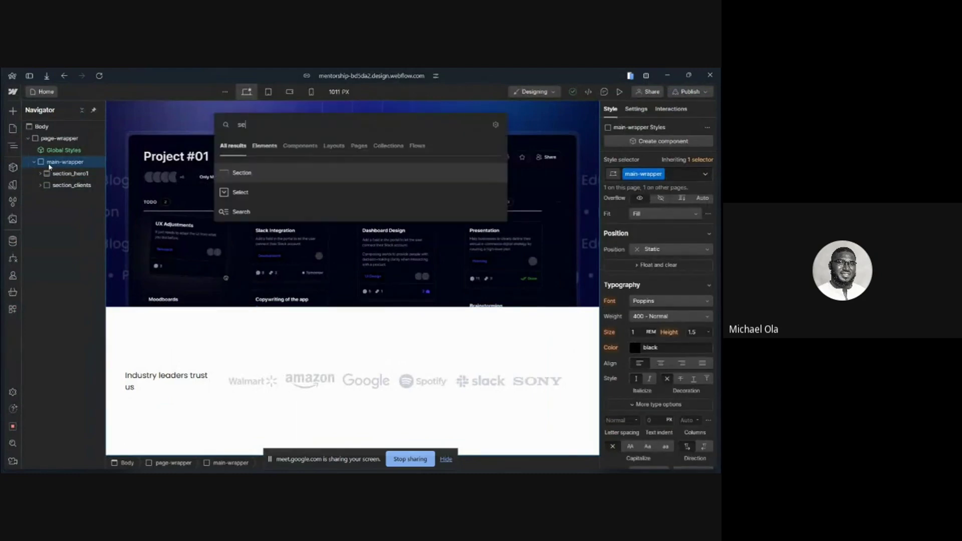
pyautogui.click(248, 175)
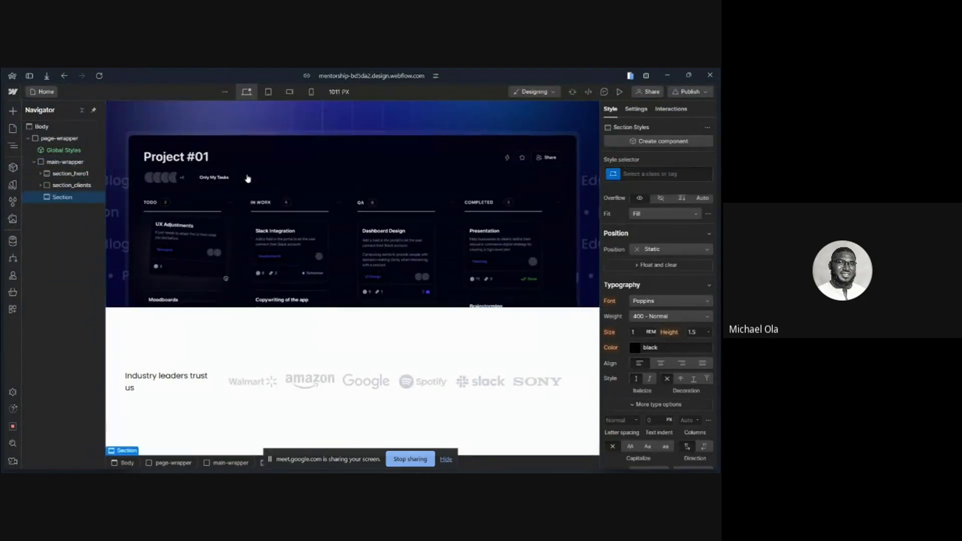
pyautogui.click(644, 114)
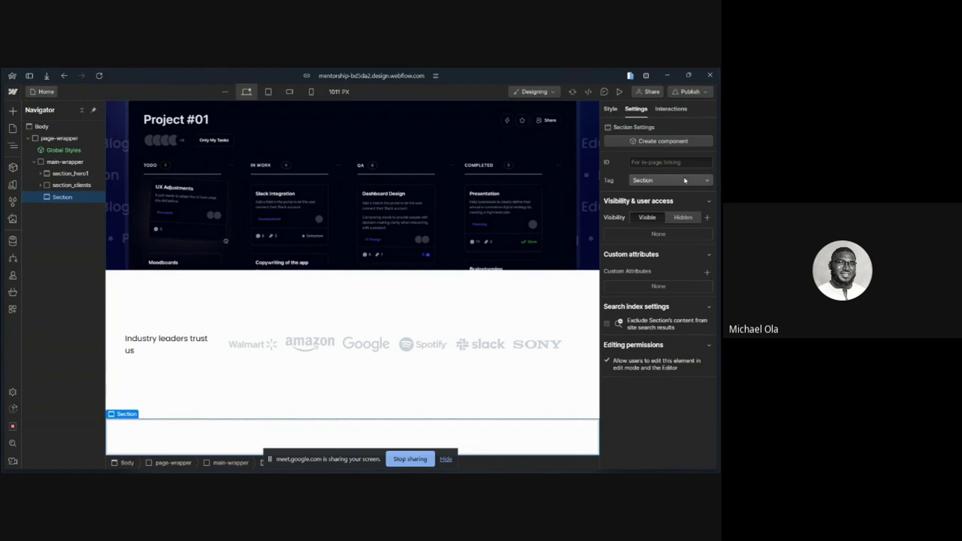
pyautogui.click(63, 196)
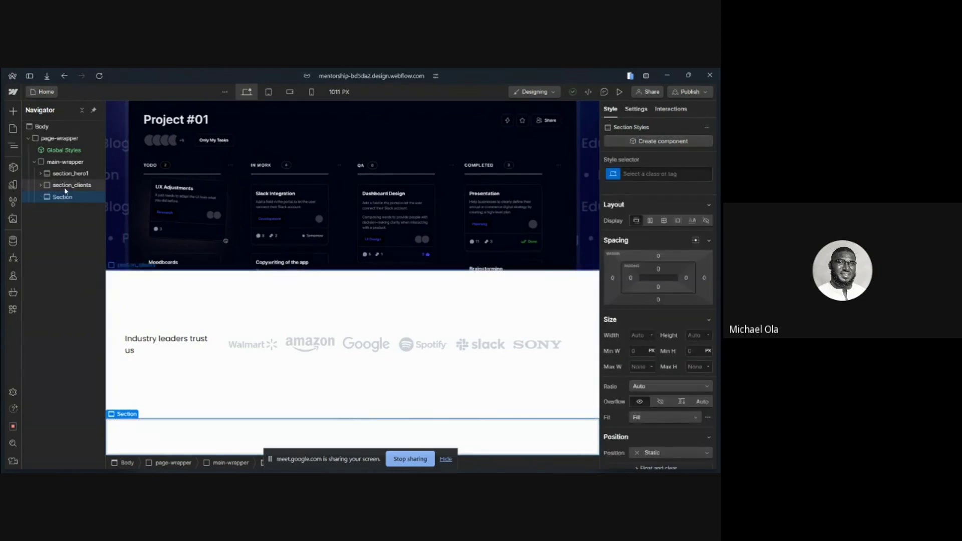
# Copy the section_clients class name from the existing clients block and apply it to the new Section
pyautogui.click(67, 186)
pyautogui.click(640, 176)
pyautogui.hotkey('ctrl', 'c')
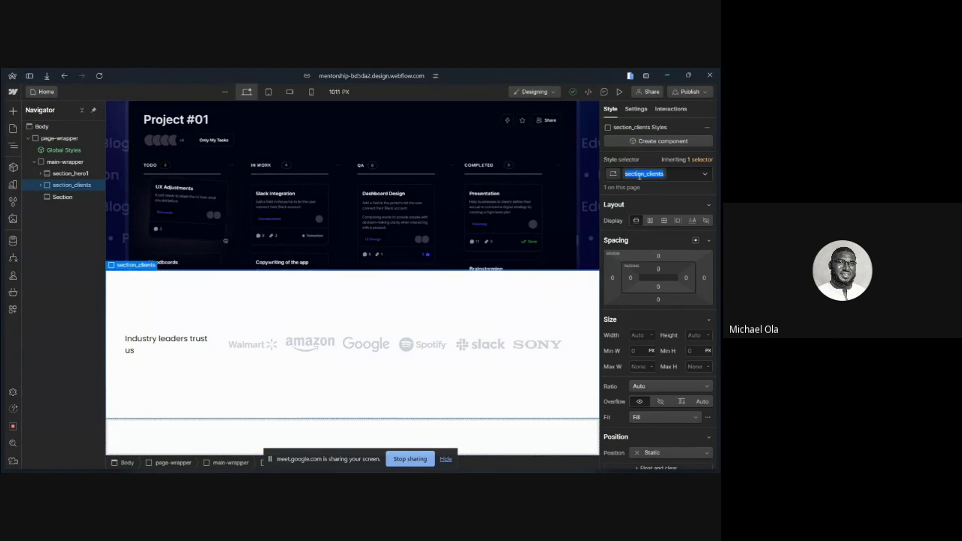
pyautogui.click(62, 197)
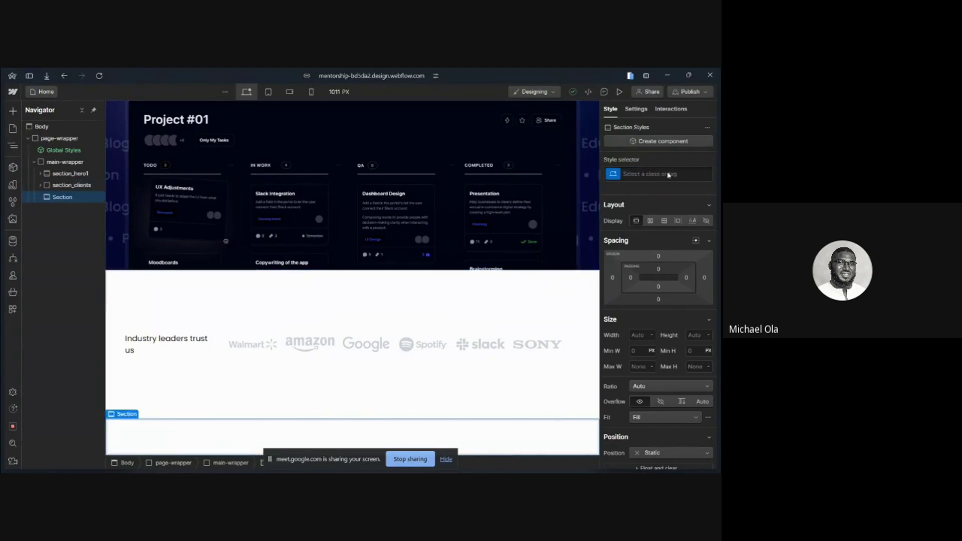
pyautogui.click(670, 174)
pyautogui.hotkey('ctrl', 'v')
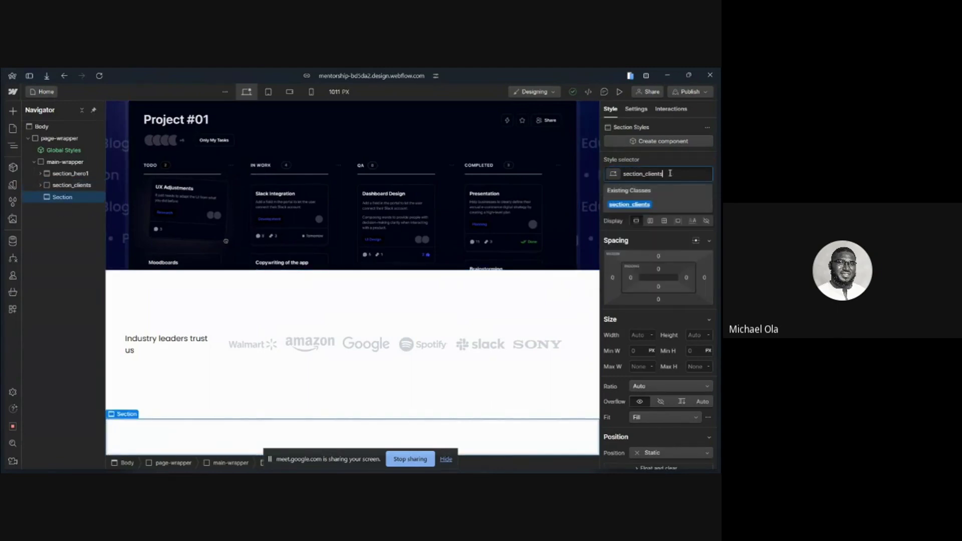
pyautogui.click(632, 205)
# Move the padding-global block into the new section_clients section and delete the emptied old section_clients div
pyautogui.click(41, 186)
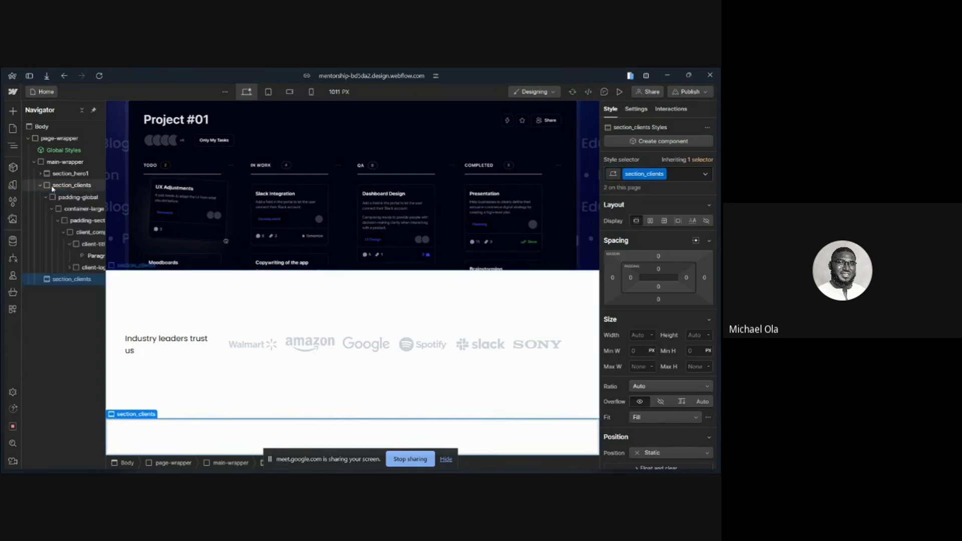
pyautogui.moveTo(68, 198); pyautogui.dragTo(73, 209)
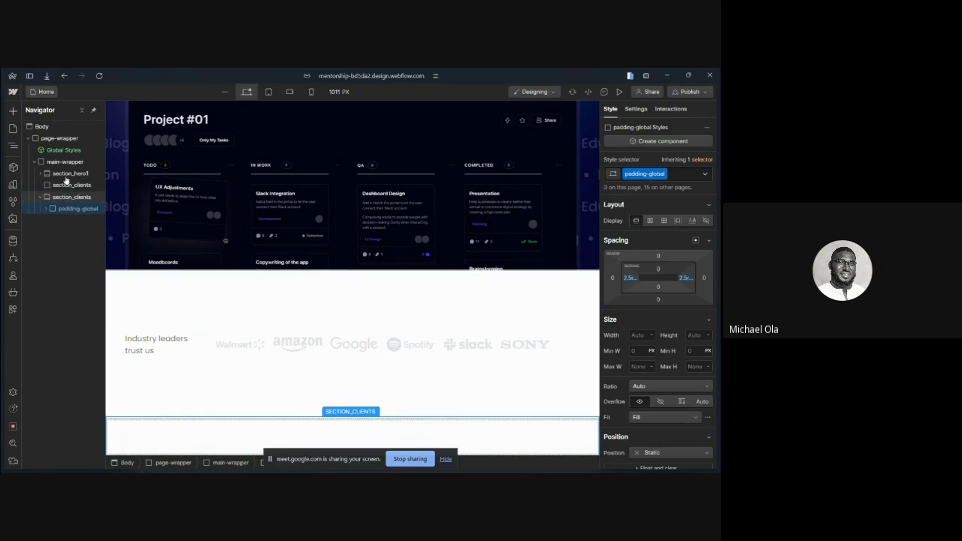
pyautogui.click(64, 185)
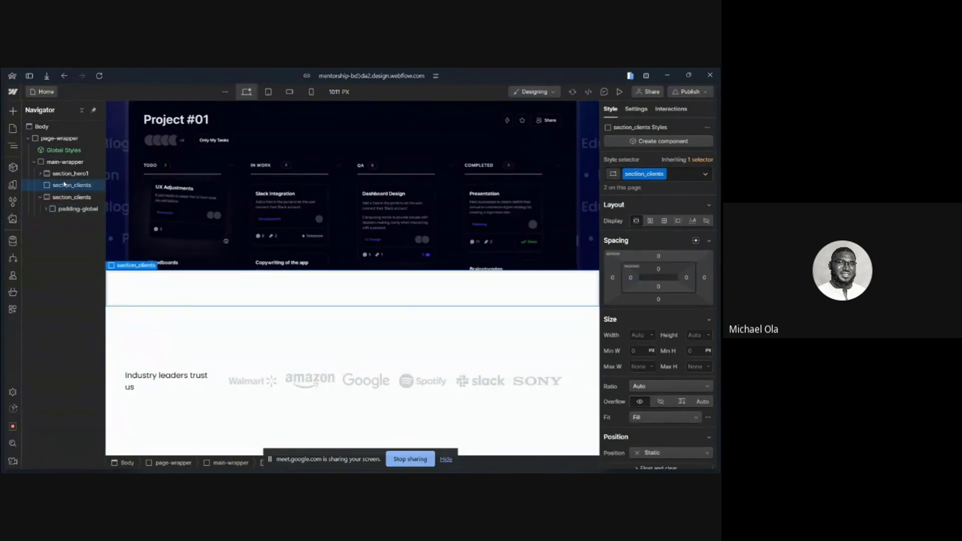
pyautogui.press('Delete')
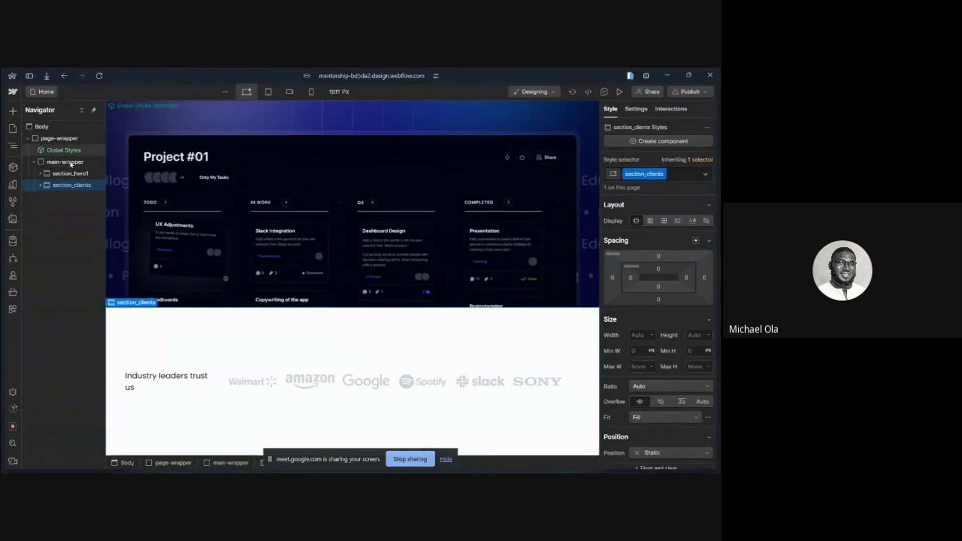
# Add another Section element inside main-wrapper for the features content
pyautogui.click(71, 163)
pyautogui.hotkey('ctrl', 'k')
pyautogui.write('sec')
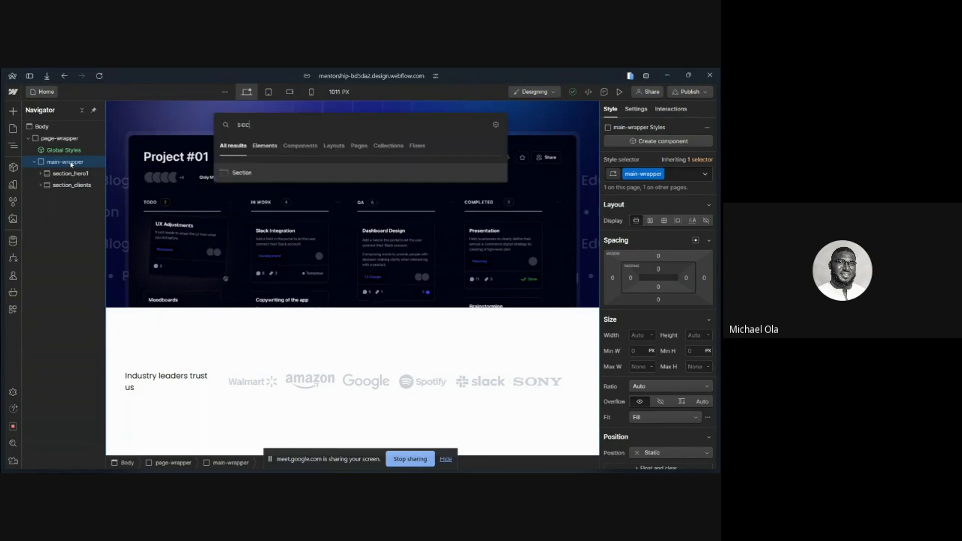
pyautogui.click(238, 173)
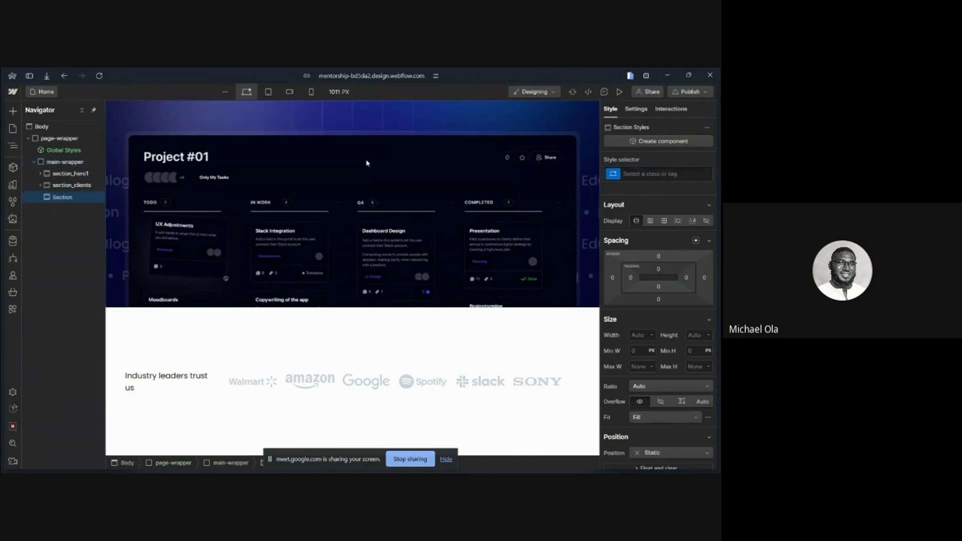
# Create the class section_feature on the unclassed Section
pyautogui.click(660, 173)
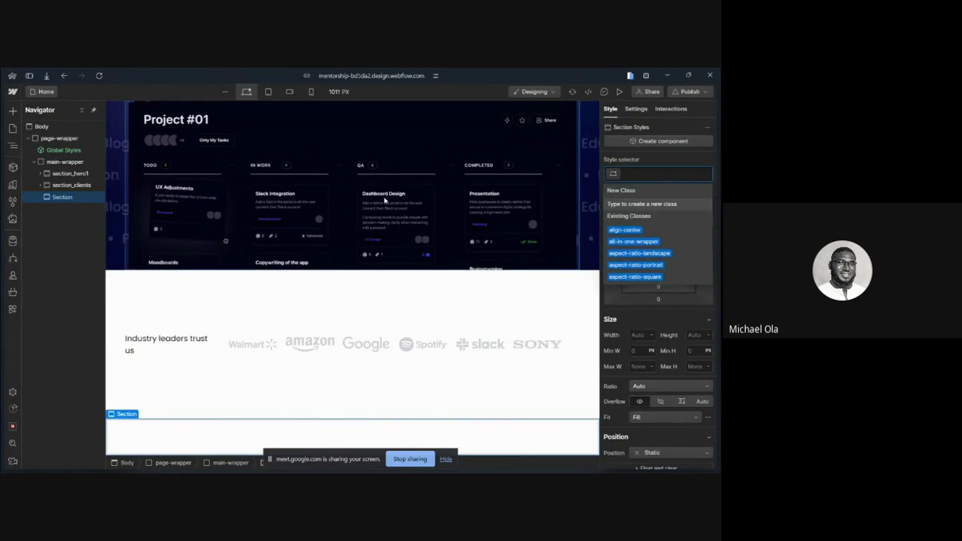
pyautogui.write('section_')
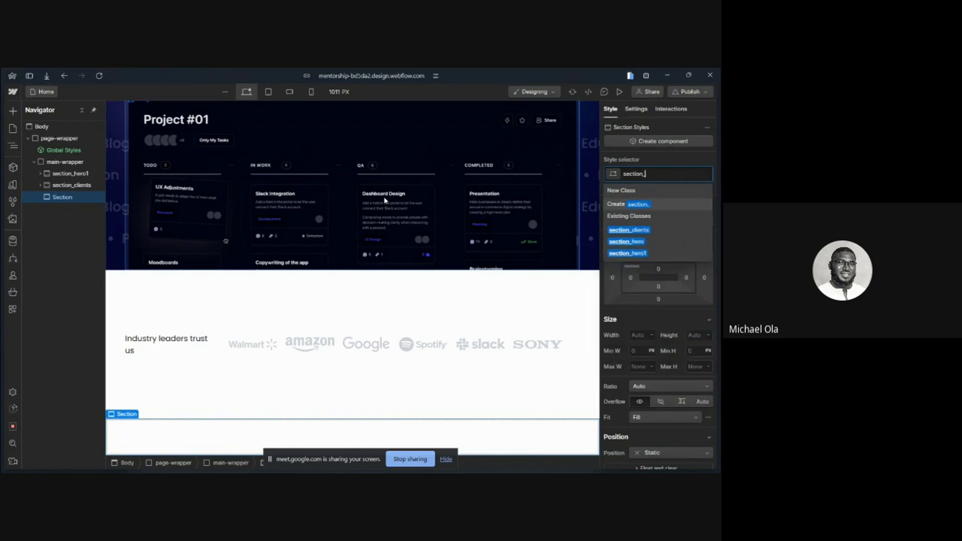
pyautogui.write('feature')
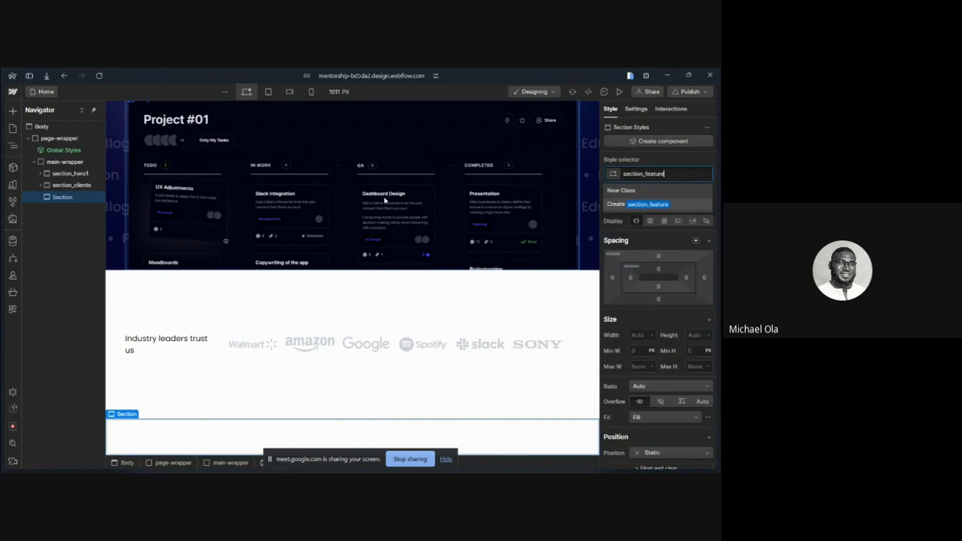
pyautogui.press('Return')
# Add a Div Block inside section_feature and apply the existing padding-global class to it
pyautogui.hotkey('ctrl', 'e')
pyautogui.write('div')
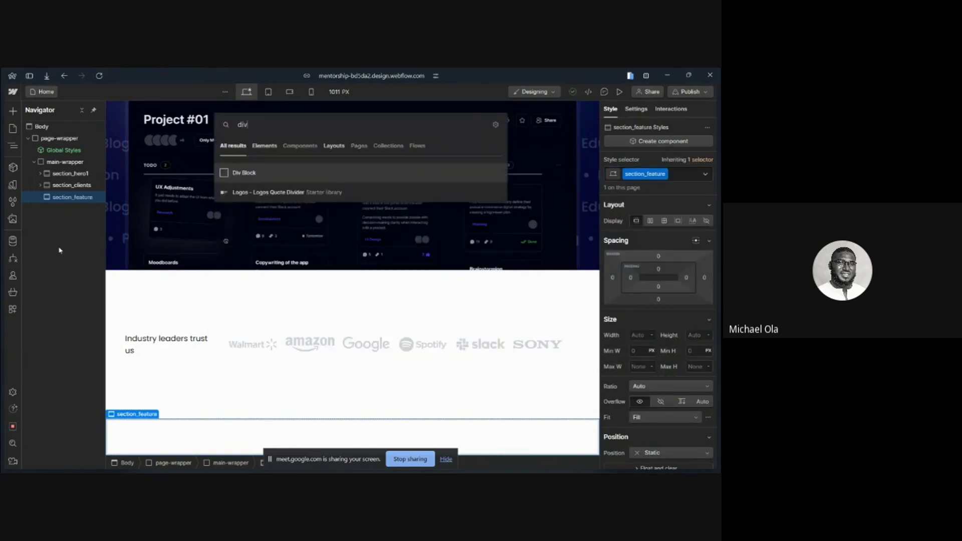
pyautogui.click(353, 174)
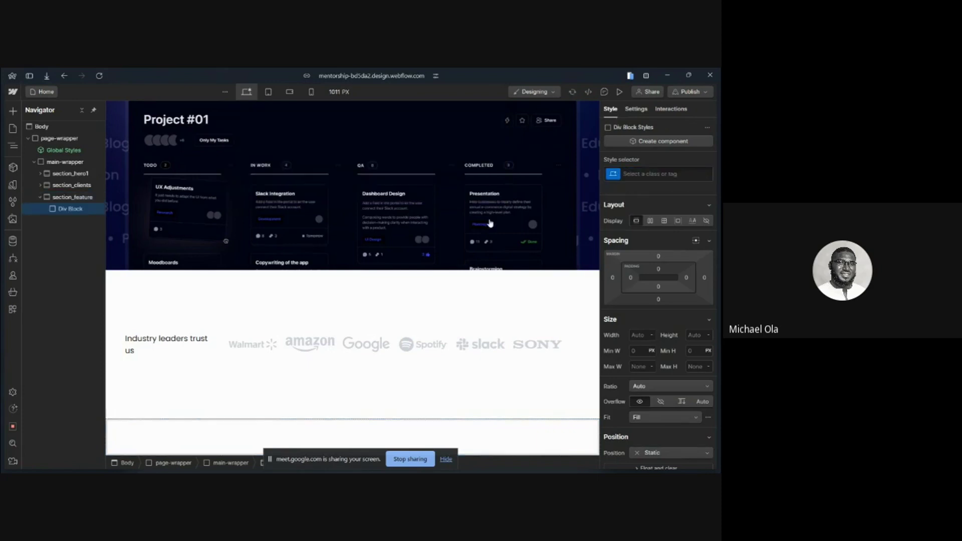
pyautogui.click(671, 173)
pyautogui.write('padding')
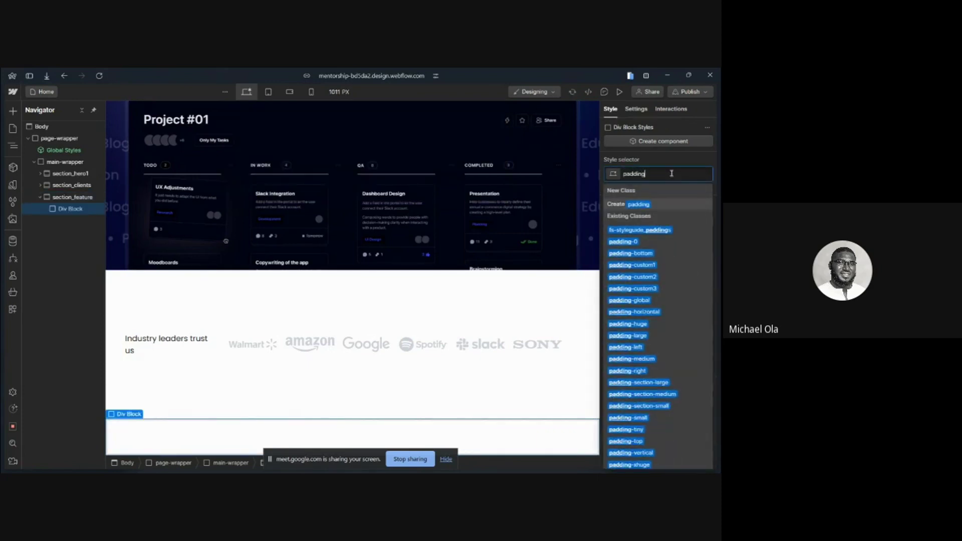
pyautogui.click(640, 301)
# Nest a Div Block with the existing container-large class inside the padding-global block of section_feature
pyautogui.hotkey('ctrl', 'e')
pyautogui.write('div')
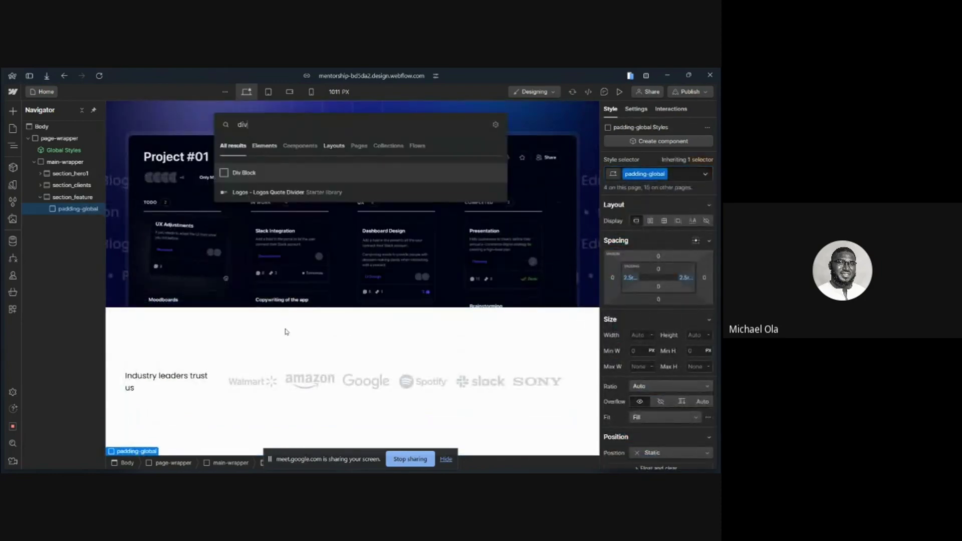
pyautogui.press('Return')
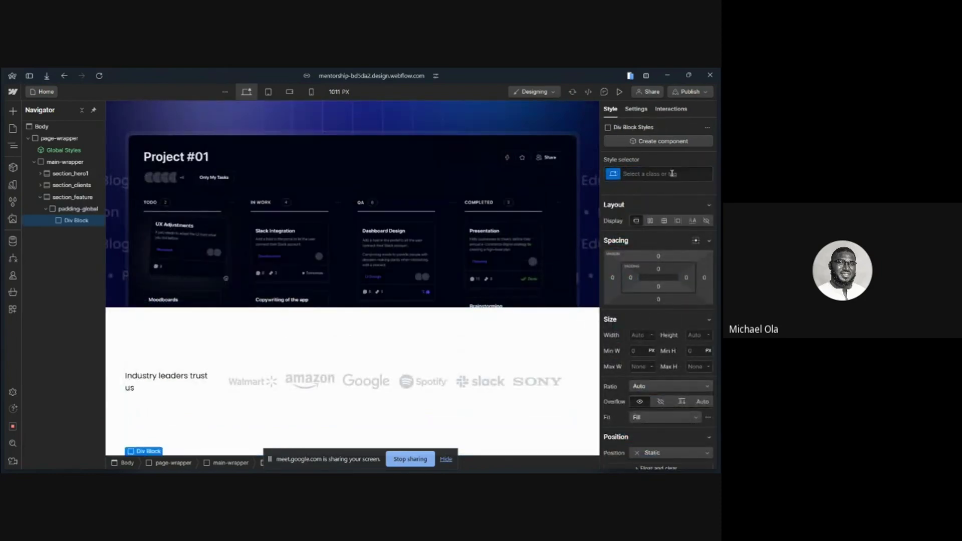
pyautogui.click(672, 173)
pyautogui.write('cont')
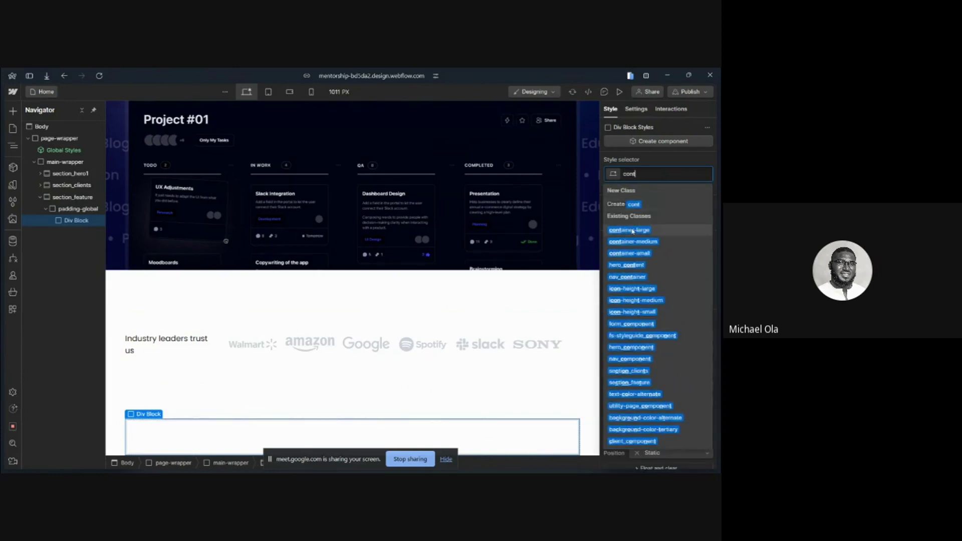
pyautogui.click(638, 229)
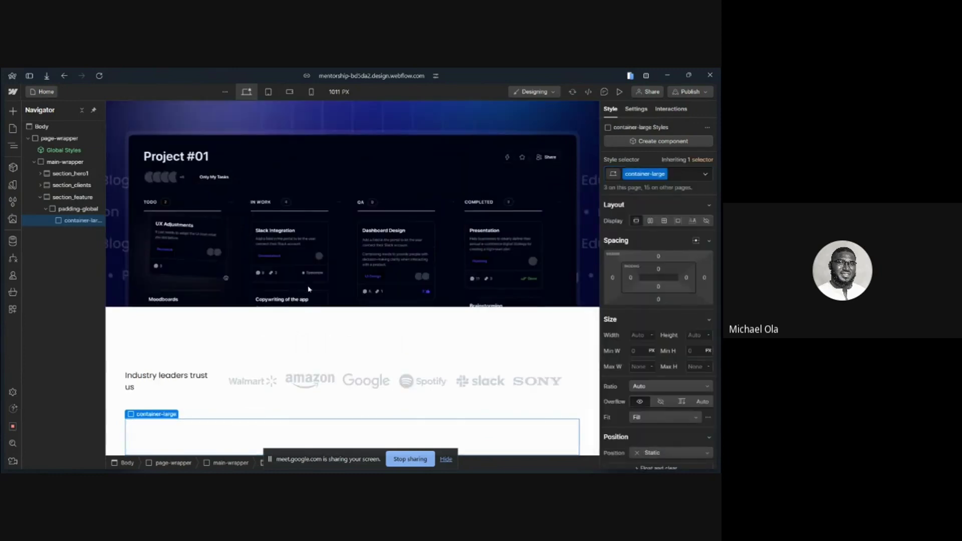
# Nest a Div Block with the existing padding-section-large class inside the new container-large block
pyautogui.hotkey('ctrl', 'e')
pyautogui.write('div')
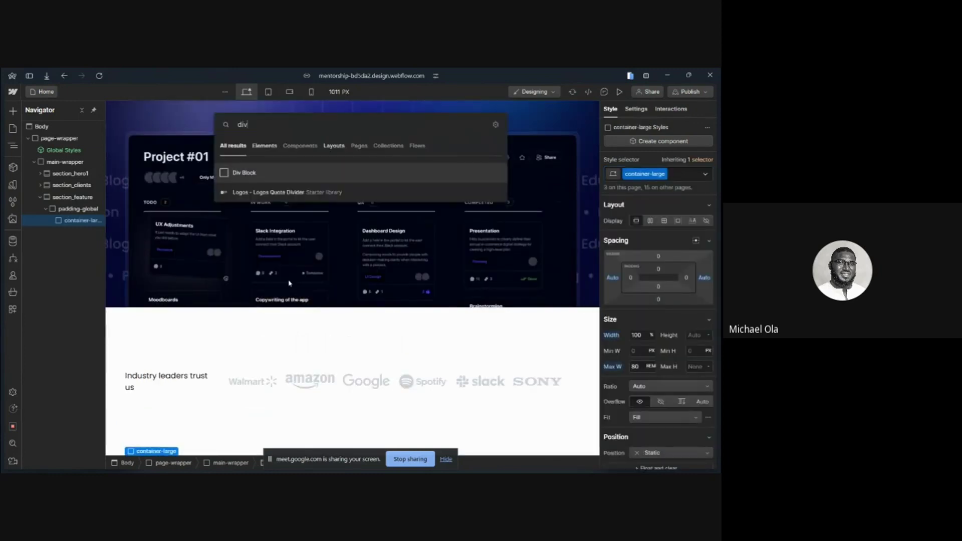
pyautogui.click(239, 174)
pyautogui.click(676, 173)
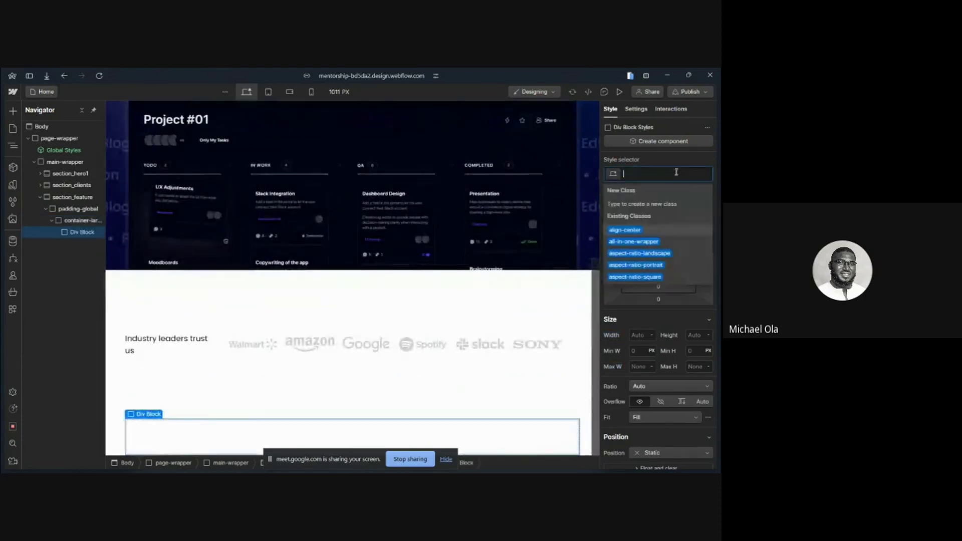
pyautogui.write('padding')
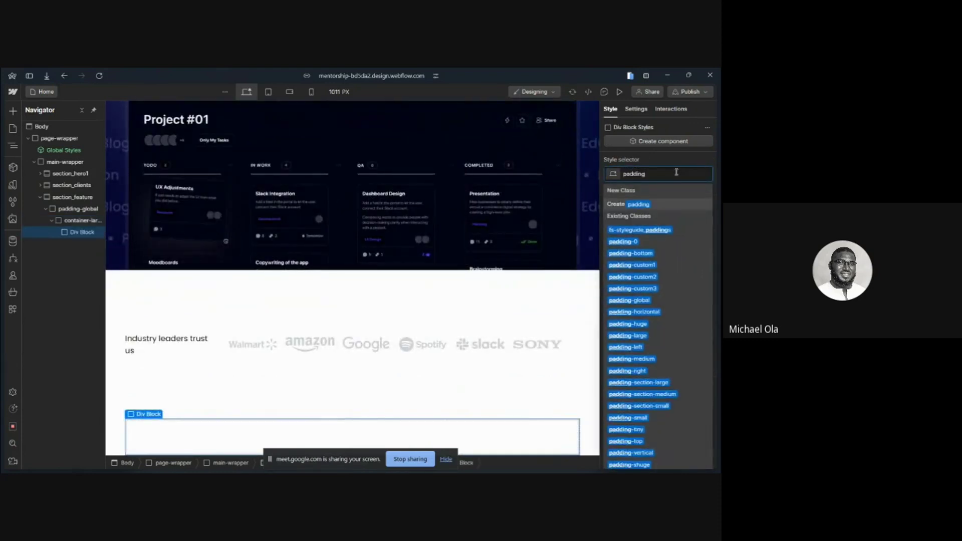
pyautogui.click(647, 383)
# Add a Div Block inside padding-section-large and create the class feature_component on it
pyautogui.hotkey('ctrl', 'e')
pyautogui.write('div')
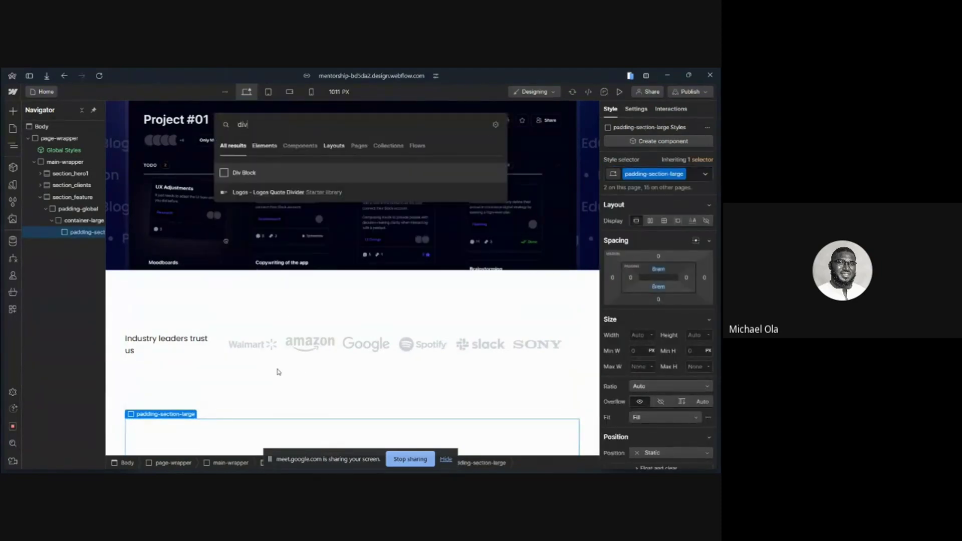
pyautogui.press('Return')
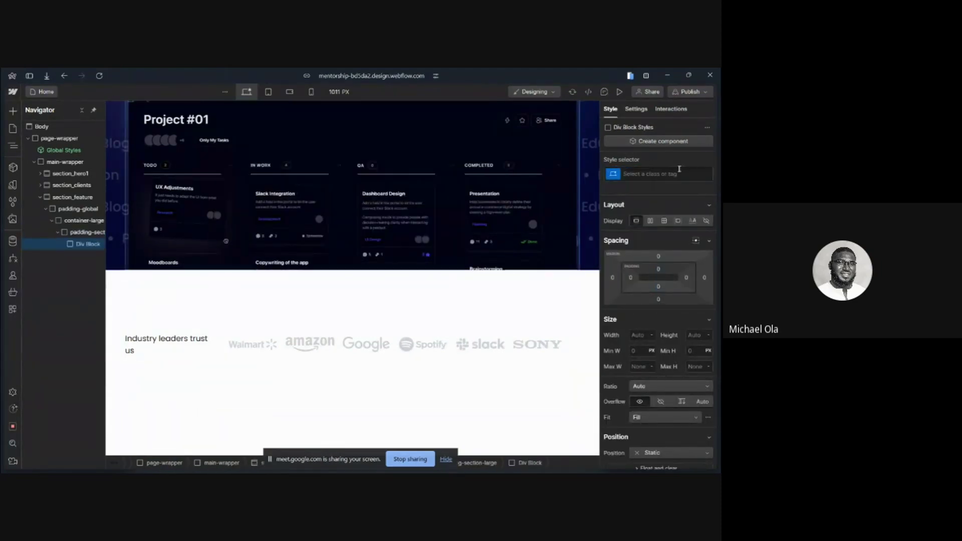
pyautogui.scroll(-3, 501, 251)
pyautogui.click(671, 171)
pyautogui.write('feature')
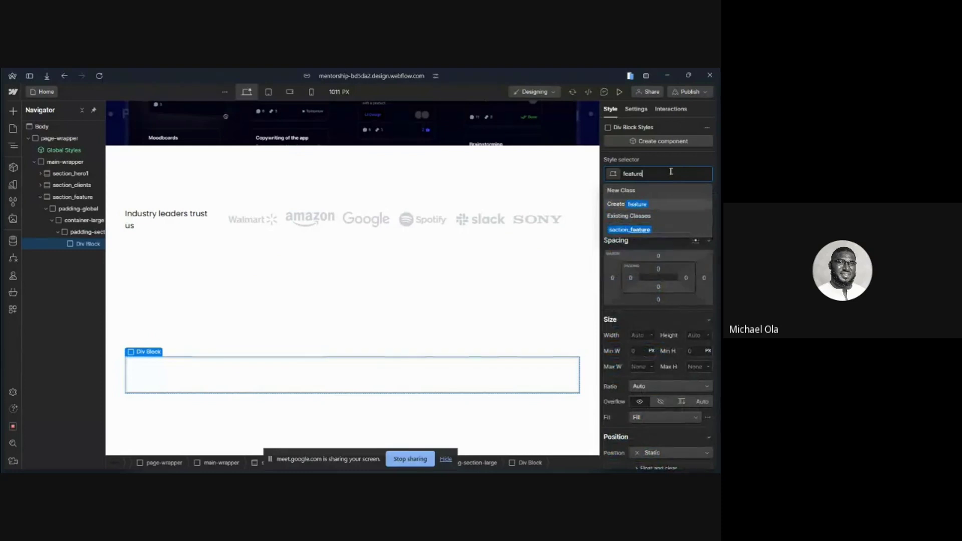
pyautogui.write('_component')
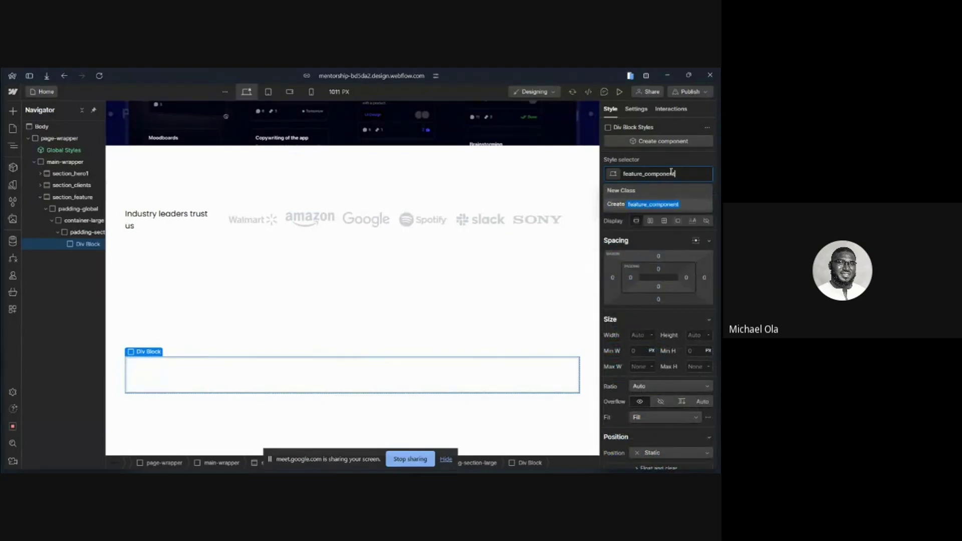
pyautogui.press('Return')
# Switch to the Figma design and examine the layout of the Features Block
pyautogui.moveTo(2, 278)
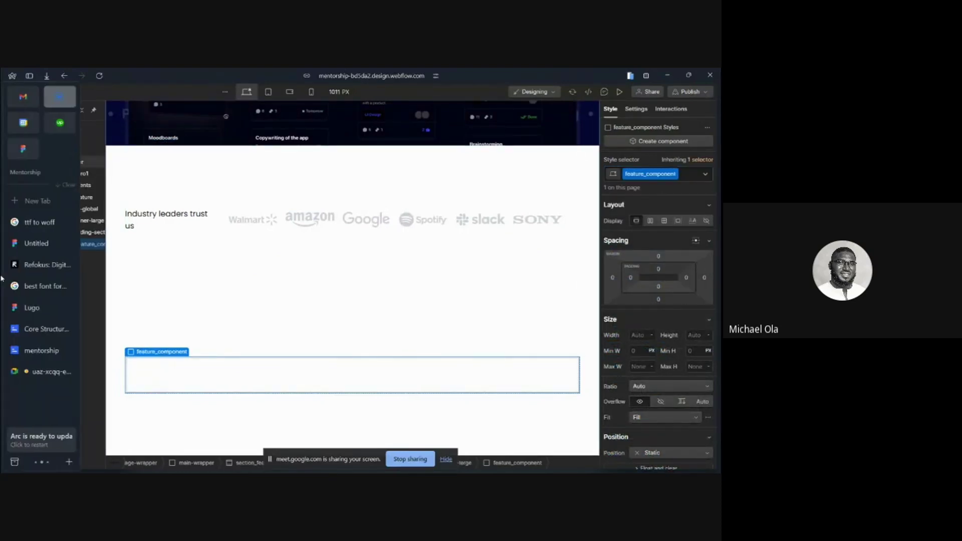
pyautogui.press('super')
pyautogui.click(302, 461)
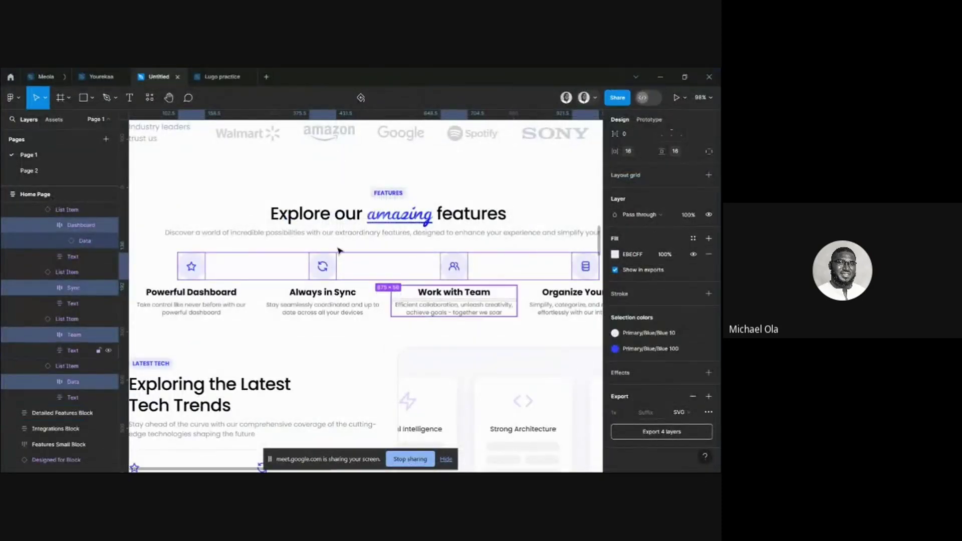
pyautogui.click(381, 232)
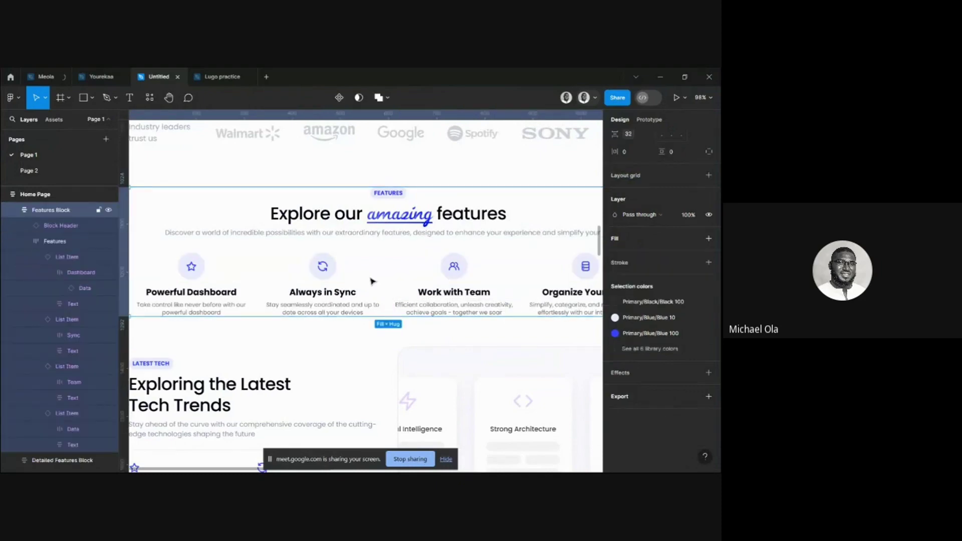
pyautogui.scroll(-4, 383, 227)
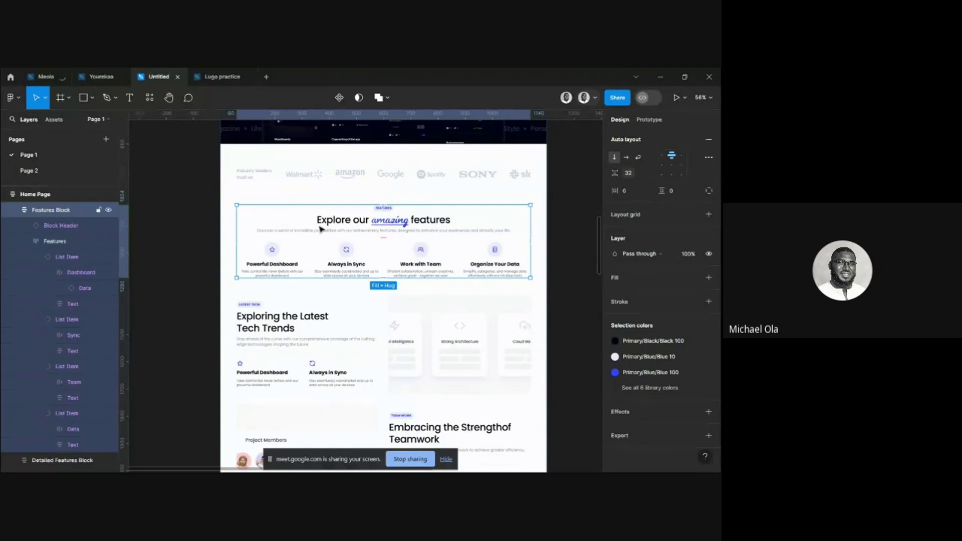
# Return to Webflow and add a Div Block with the new class feature-top inside feature_component
pyautogui.press('super')
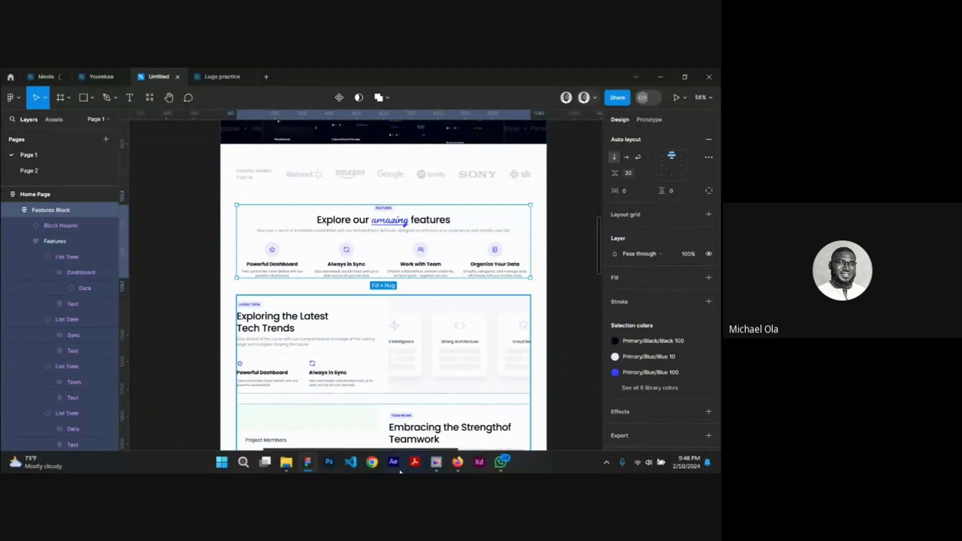
pyautogui.moveTo(436, 462)
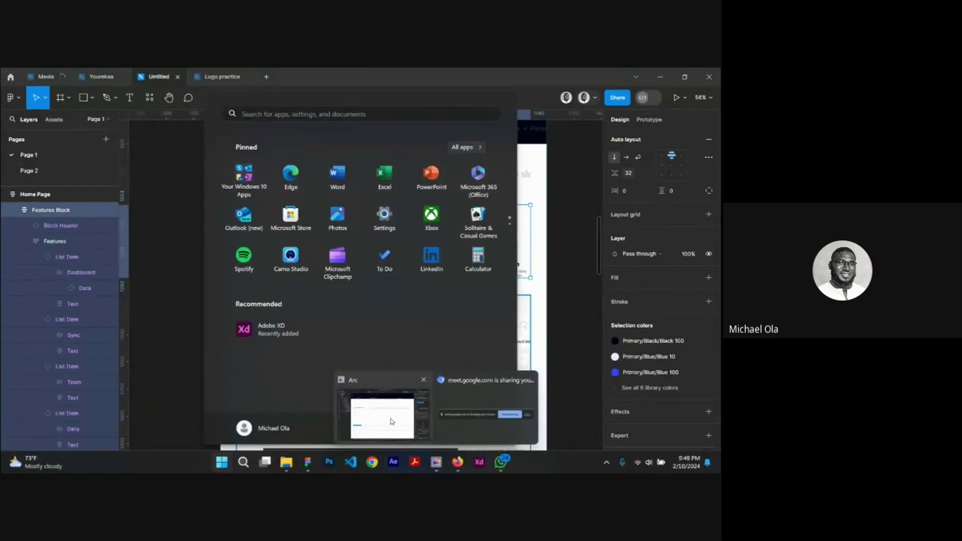
pyautogui.click(382, 412)
pyautogui.hotkey('ctrl', 'k')
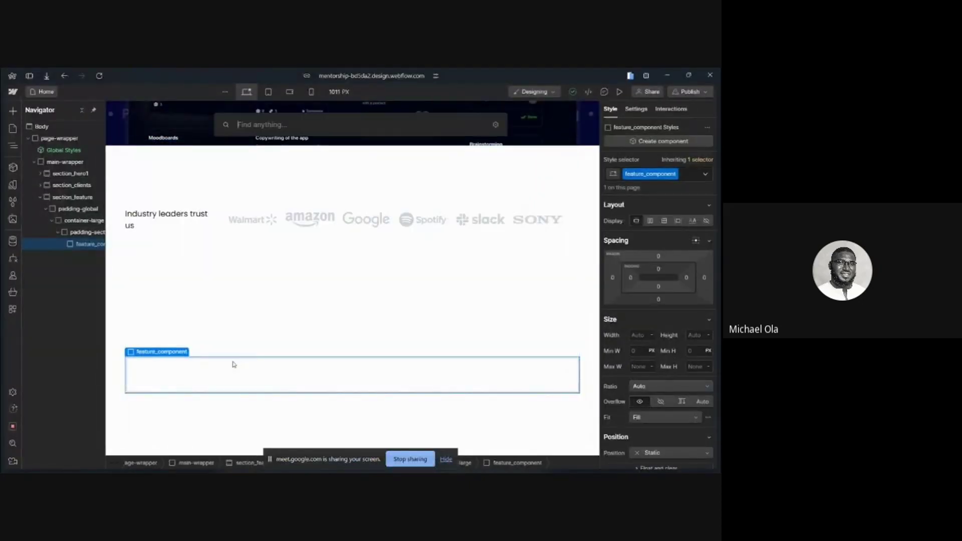
pyautogui.write('div')
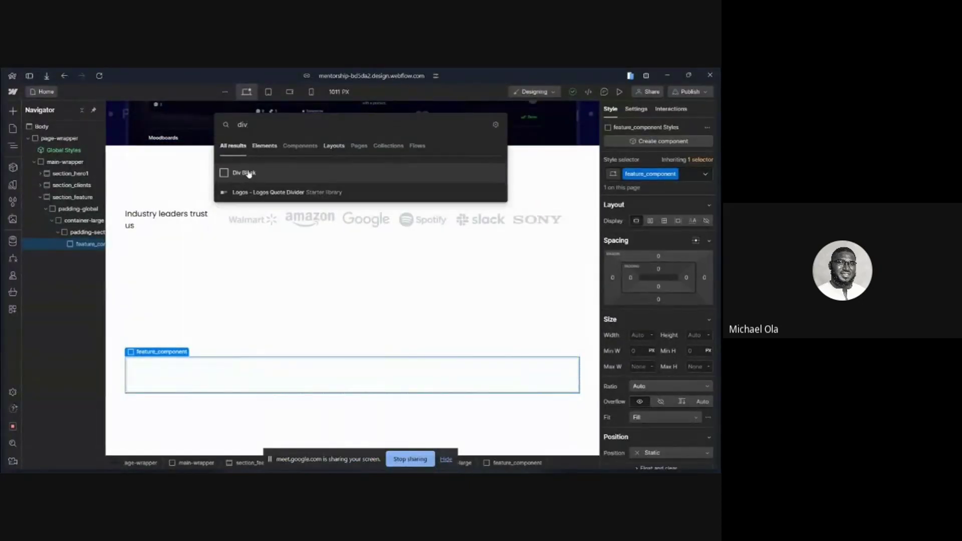
pyautogui.press('Return')
pyautogui.click(669, 173)
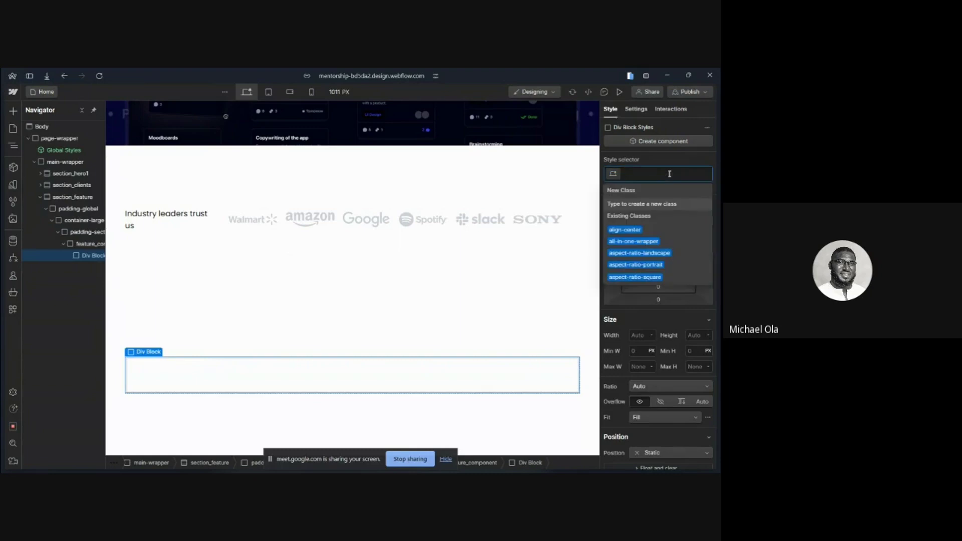
pyautogui.write('feature-top')
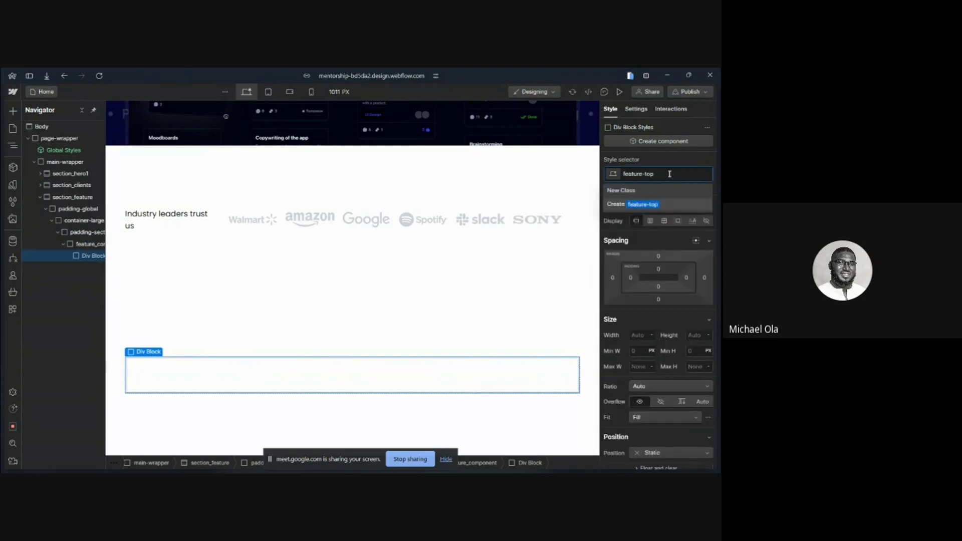
pyautogui.press('Return')
# Insert an unclassed Div Block inside feature-top
pyautogui.hotkey('ctrl', 'k')
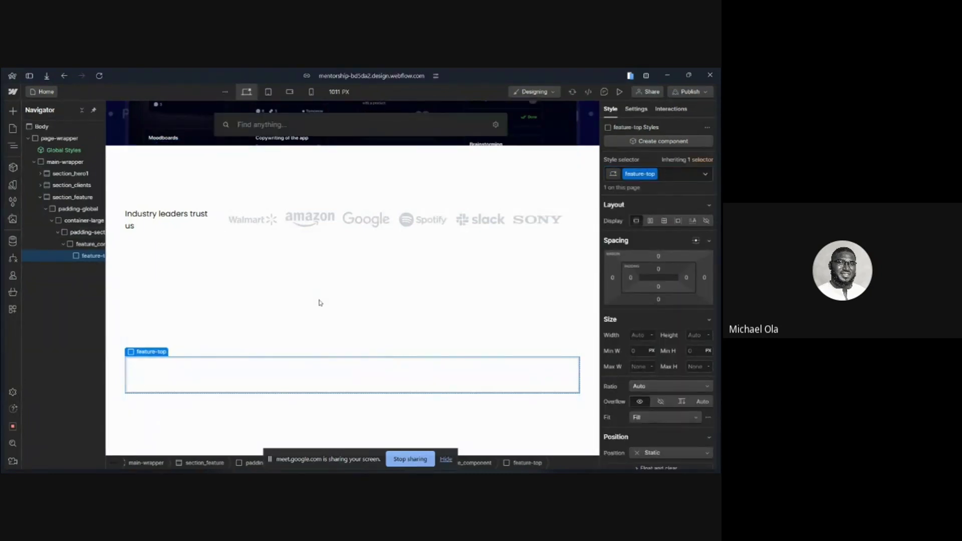
pyautogui.write('div')
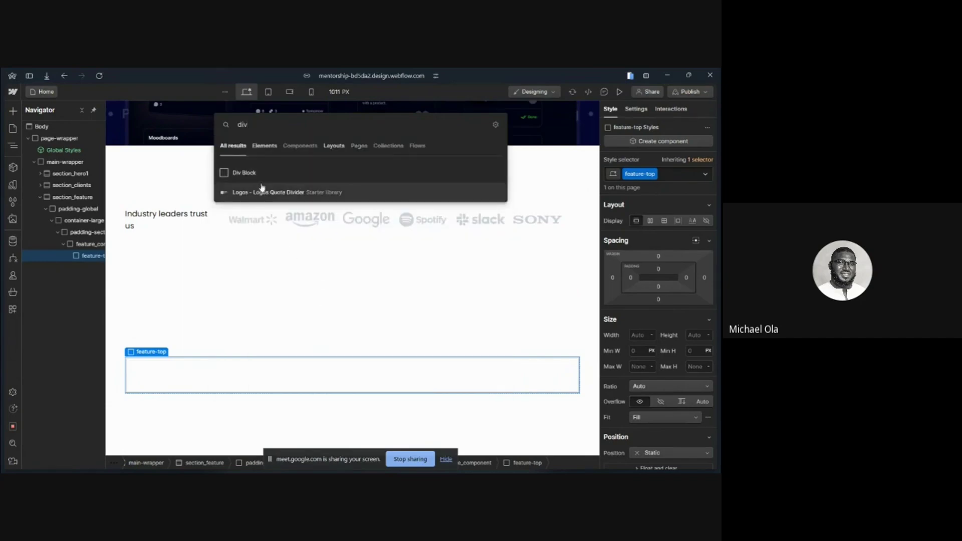
pyautogui.click(256, 174)
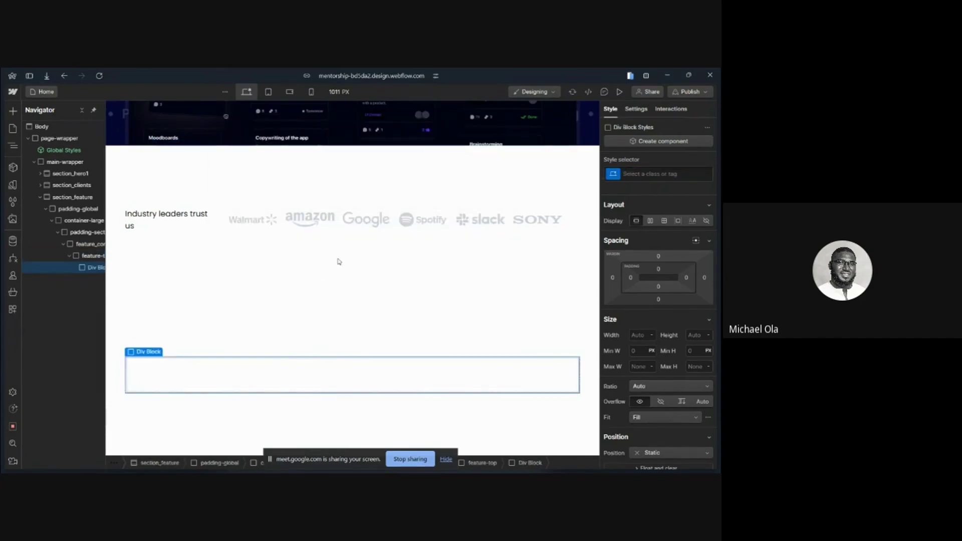
# Copy the all-in-one-wrapper label from the hero section, paste it into feature-top, and select the pasted copy
pyautogui.scroll(10, 339, 262)
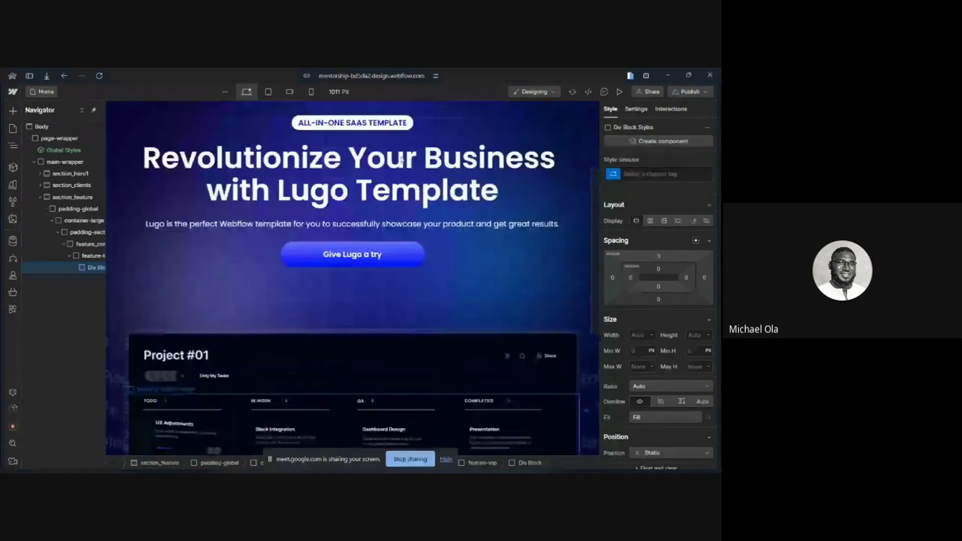
pyautogui.scroll(-1, 396, 155)
pyautogui.scroll(2, 396, 155)
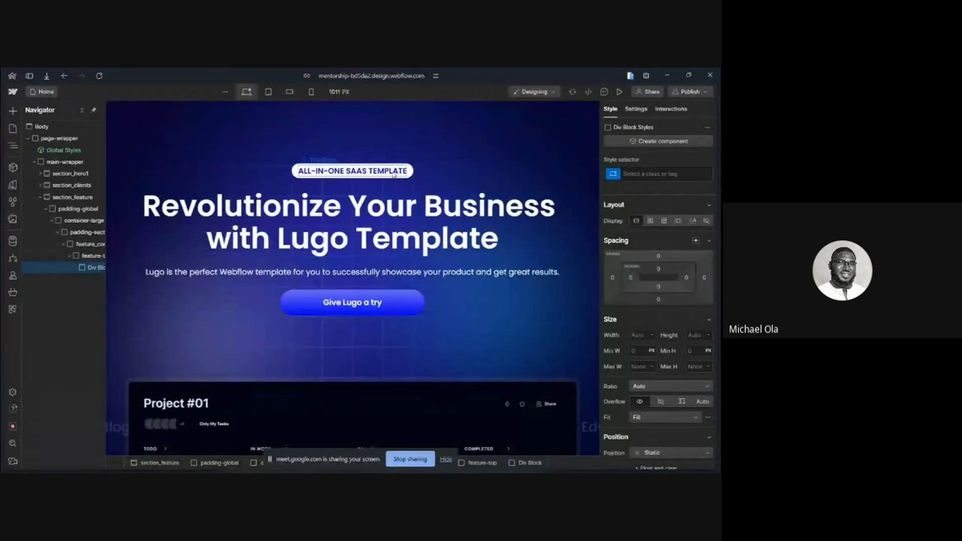
pyautogui.click(335, 173)
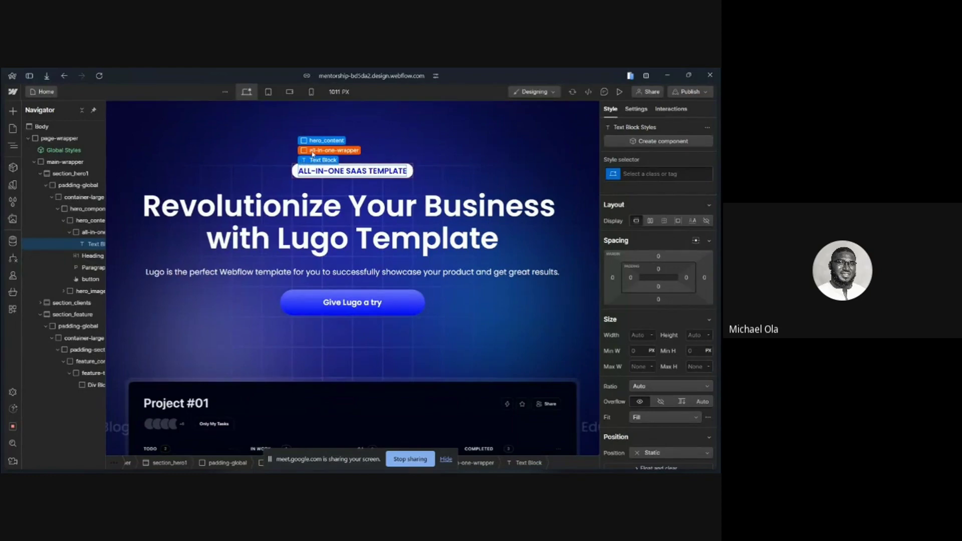
pyautogui.click(308, 148)
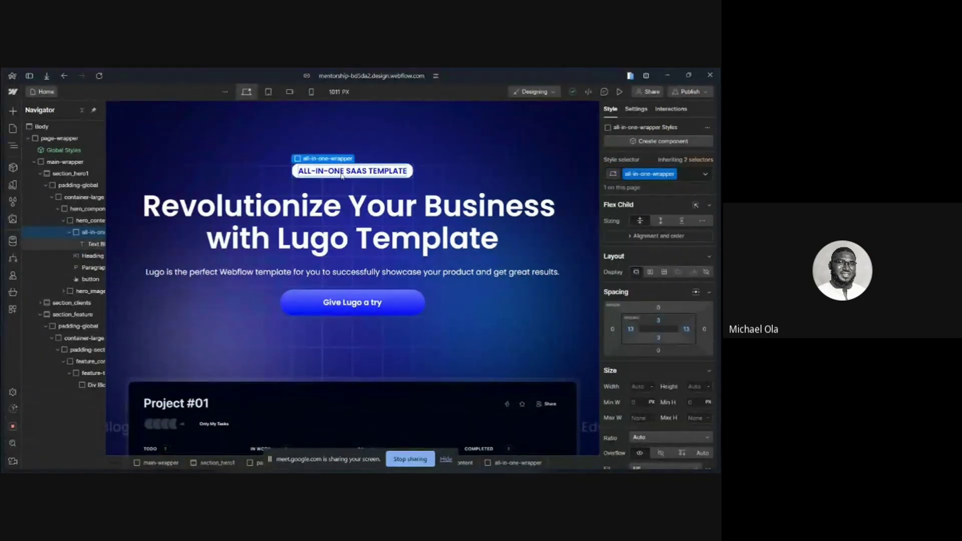
pyautogui.scroll(-5, 346, 241)
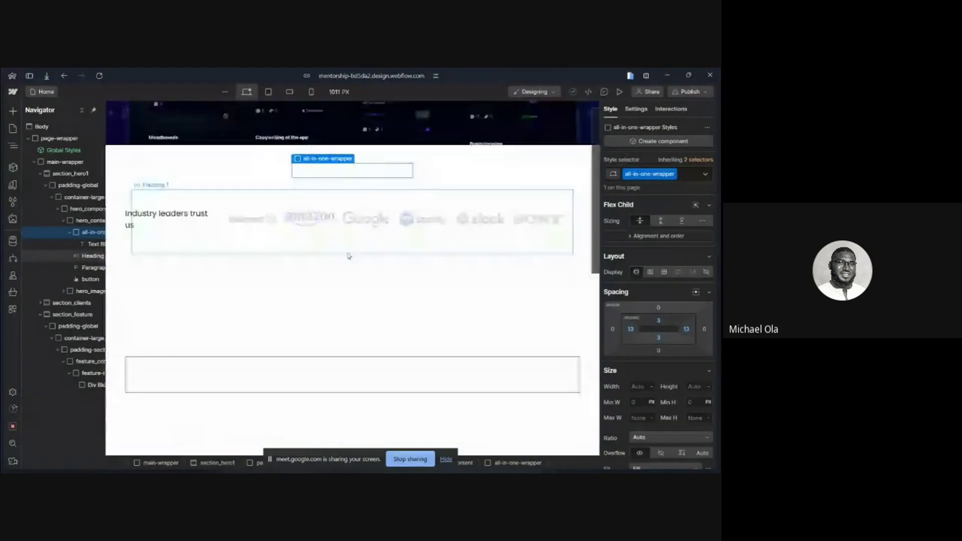
pyautogui.click(95, 375)
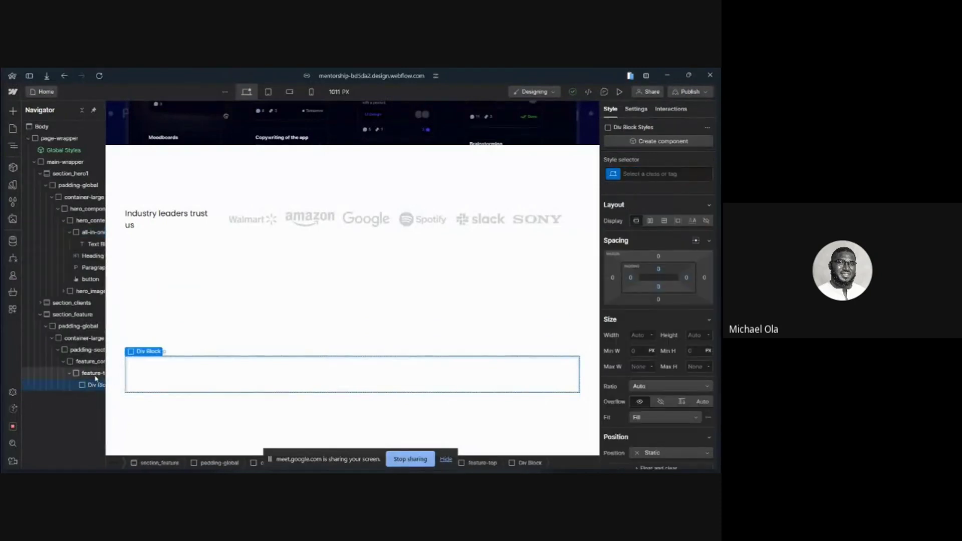
pyautogui.hotkey('ctrl', 'v')
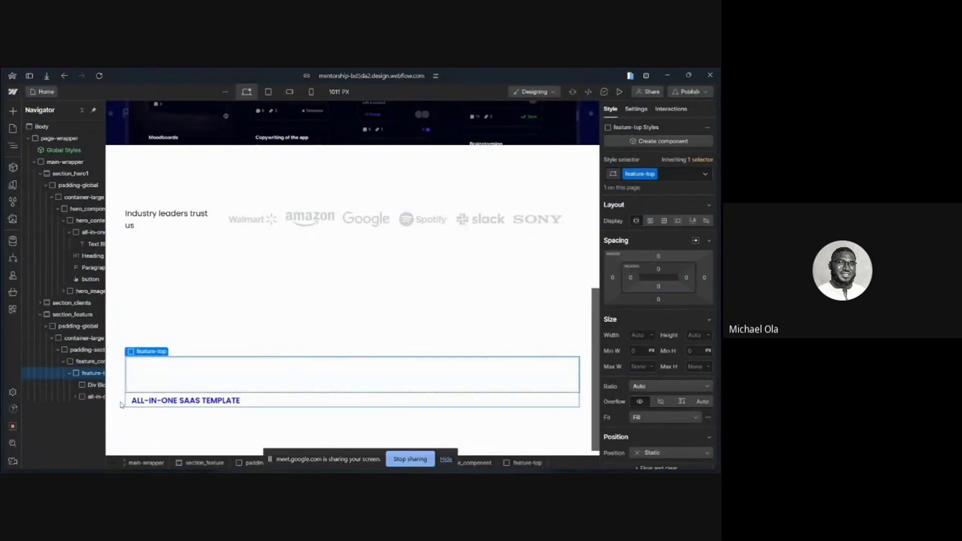
pyautogui.click(92, 397)
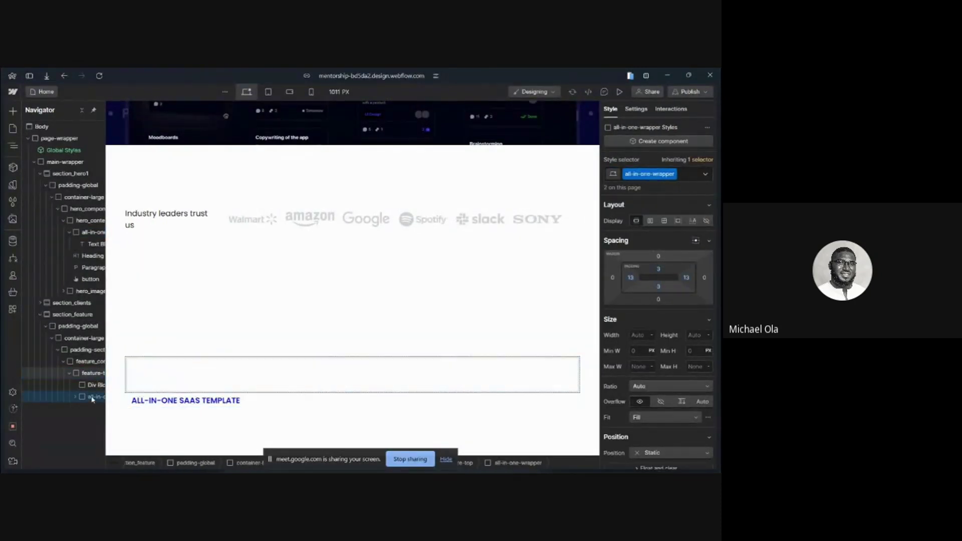
# Move the pasted label above the Div Block in feature-top and duplicate its class under the name feature
pyautogui.moveTo(93, 385); pyautogui.dragTo(93, 382)
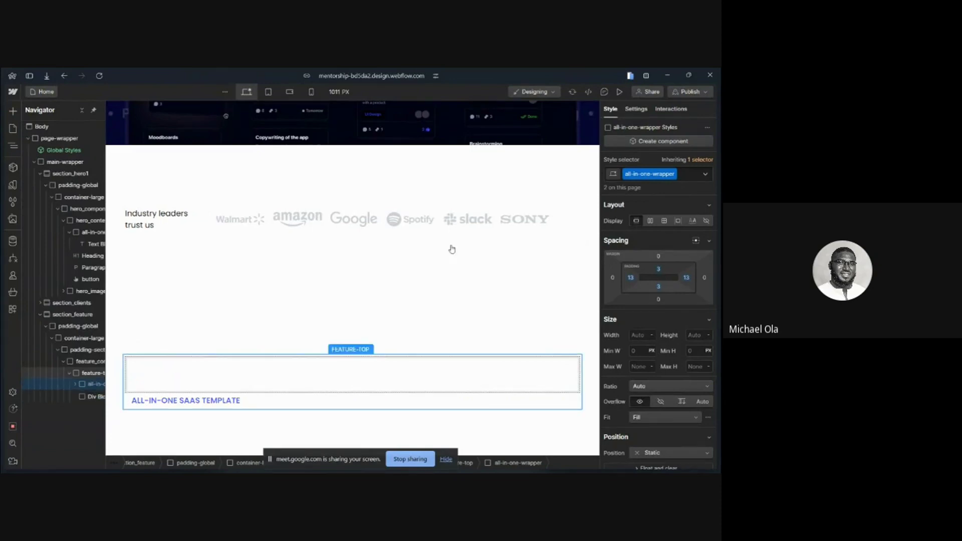
pyautogui.click(674, 175)
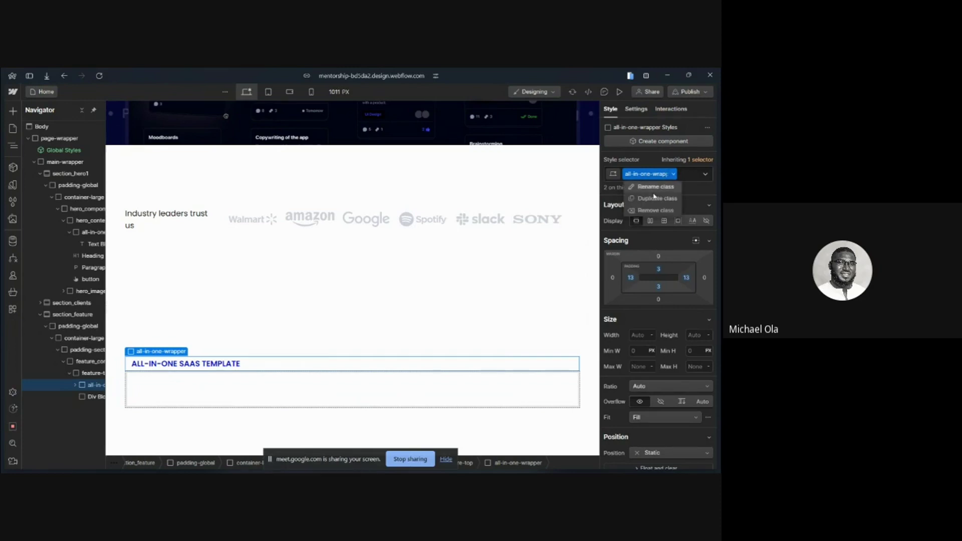
pyautogui.click(652, 199)
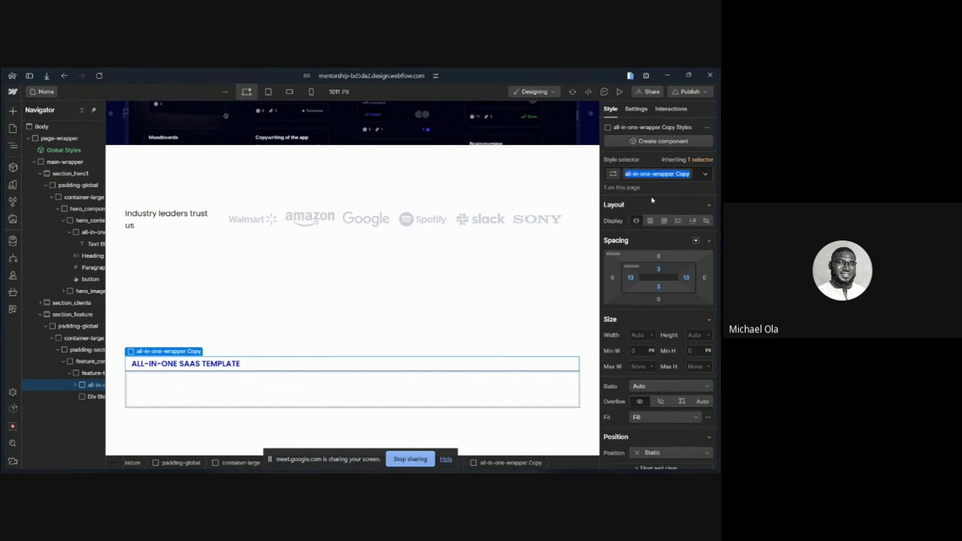
pyautogui.write('feature')
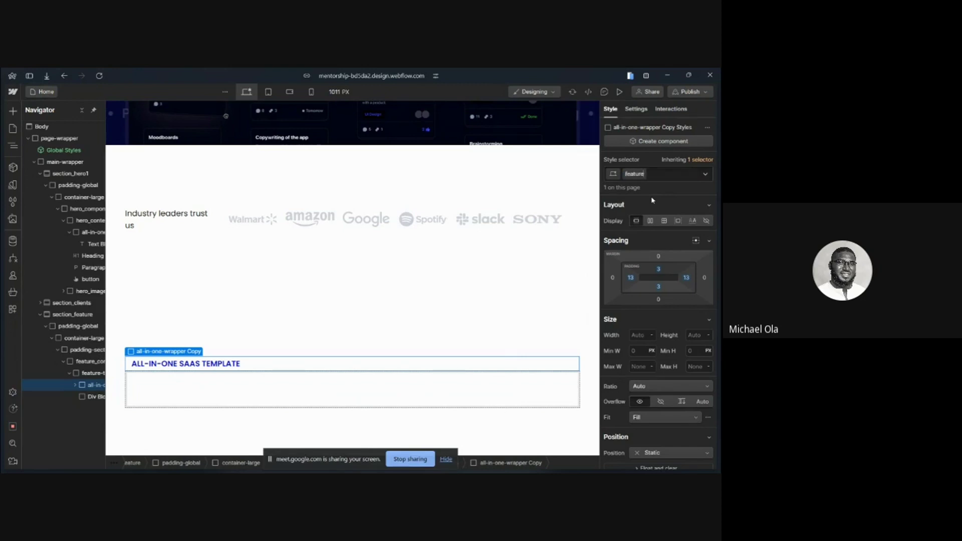
pyautogui.press('Return')
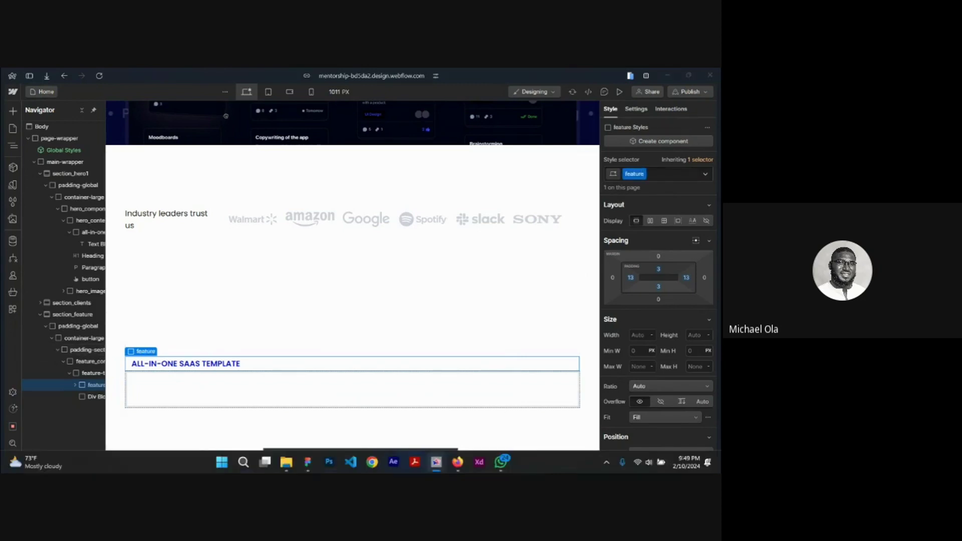
# Switch to the Figma design and copy the "Explore our" part of the features heading as text
pyautogui.press('super')
pyautogui.click(307, 467)
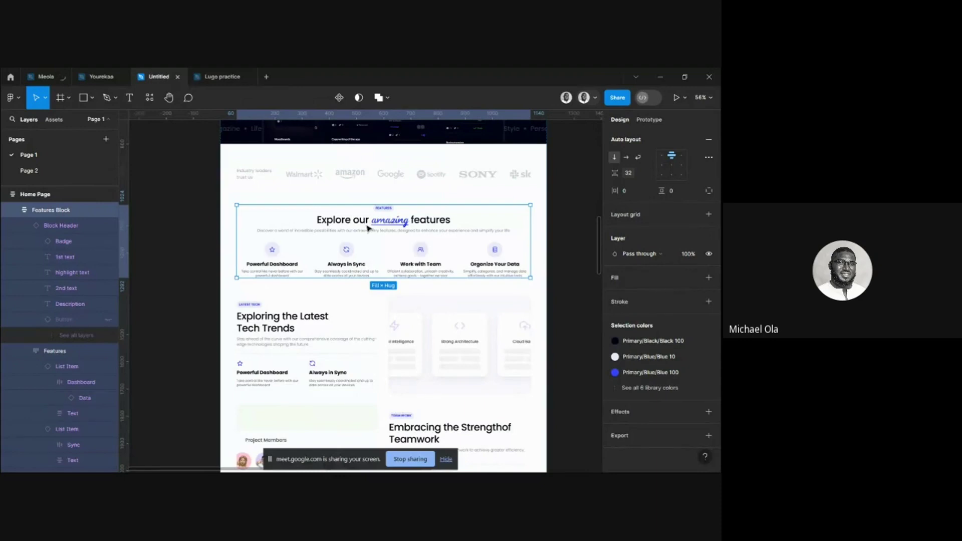
pyautogui.doubleClick(362, 225)
pyautogui.rightClick(353, 220)
pyautogui.moveTo(419, 262)
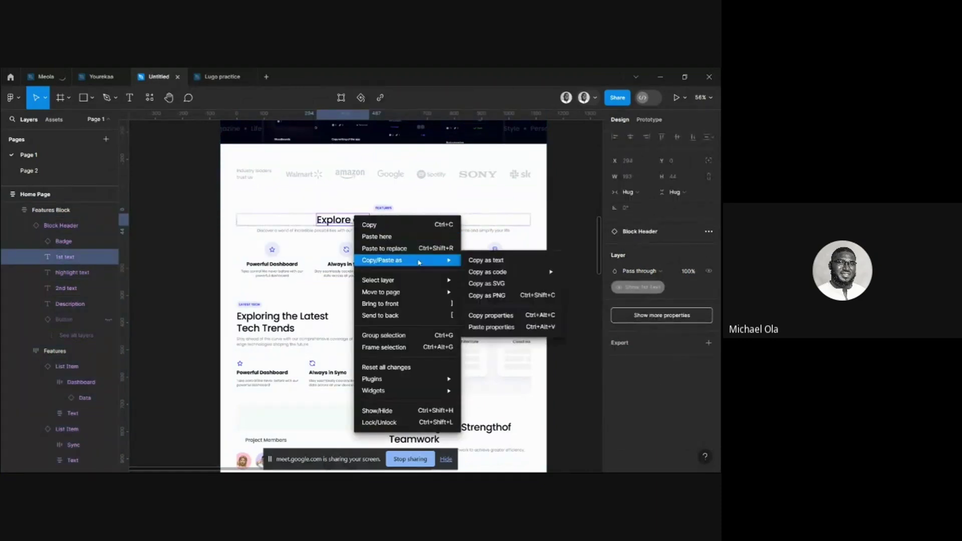
pyautogui.click(485, 262)
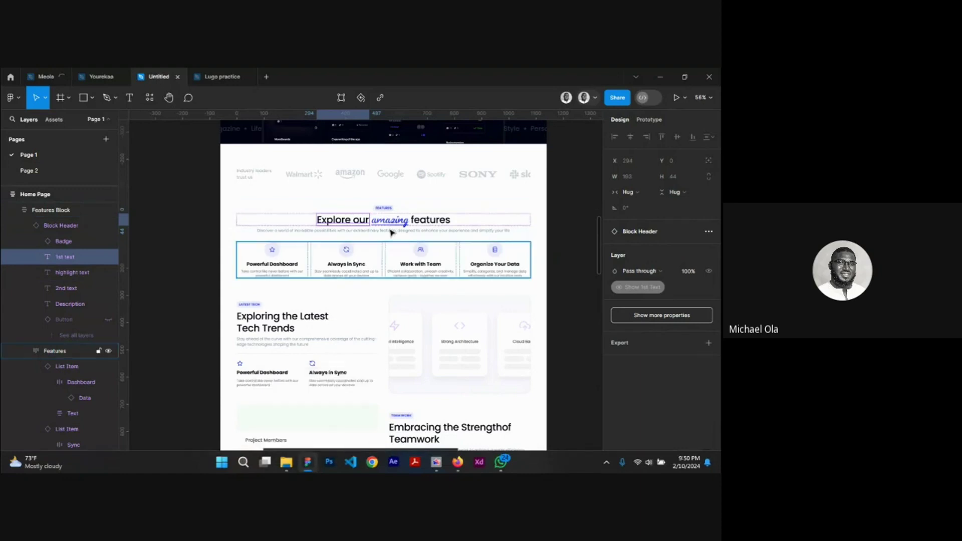
# Return to Webflow and add an H2 heading reading "Explore our" inside the empty Div Block in feature-top
pyautogui.click(307, 465)
pyautogui.click(249, 396)
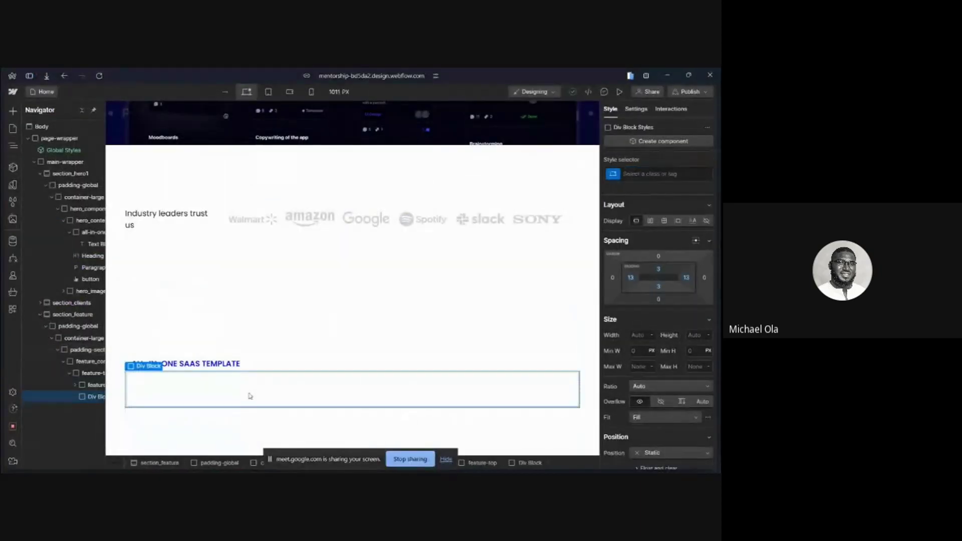
pyautogui.hotkey('ctrl', 'k')
pyautogui.write('h2')
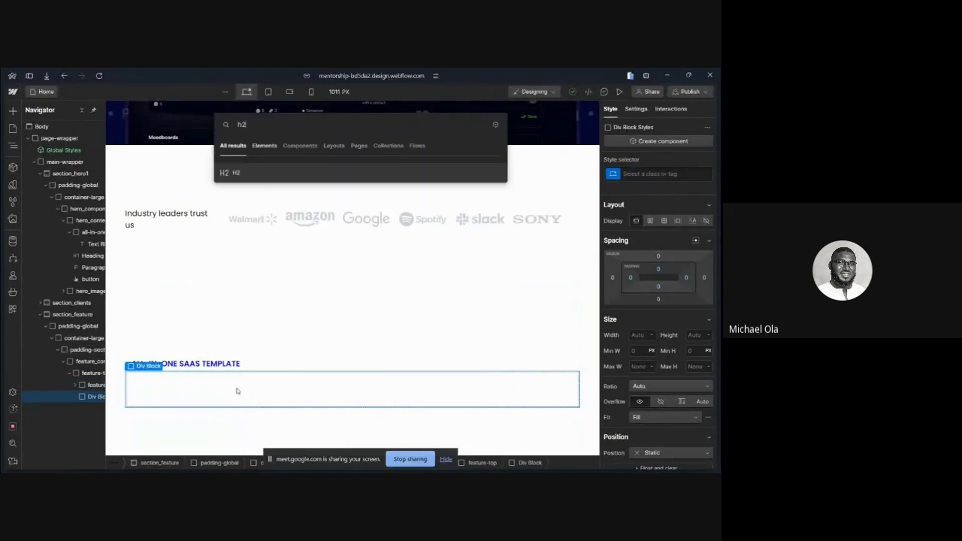
pyautogui.click(237, 176)
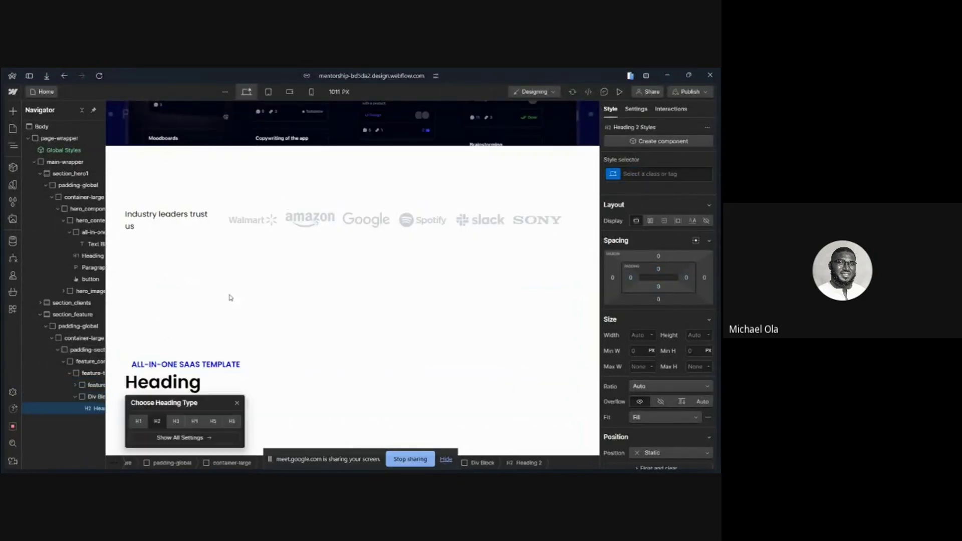
pyautogui.doubleClick(161, 386)
pyautogui.write('Explore our')
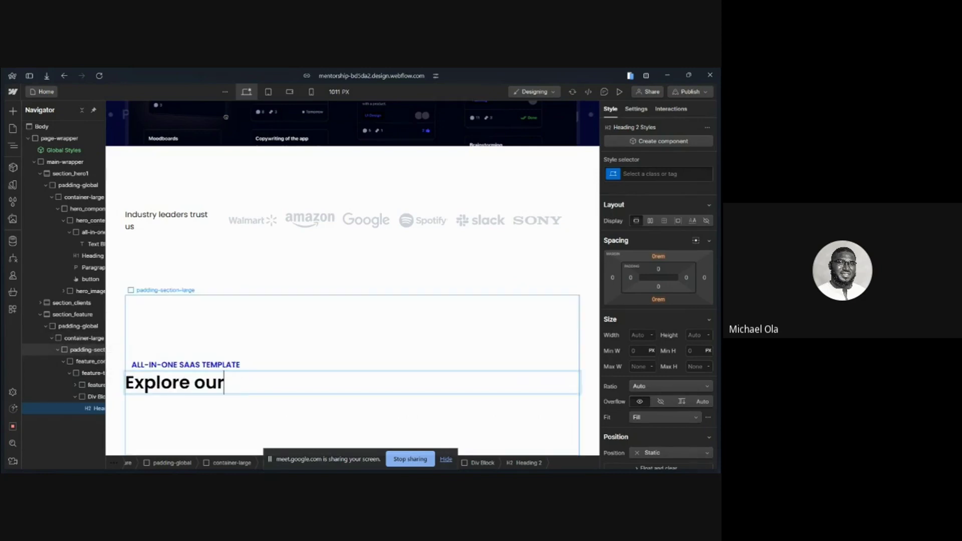
# Replace the label text above the heading with "features"
pyautogui.click(211, 365)
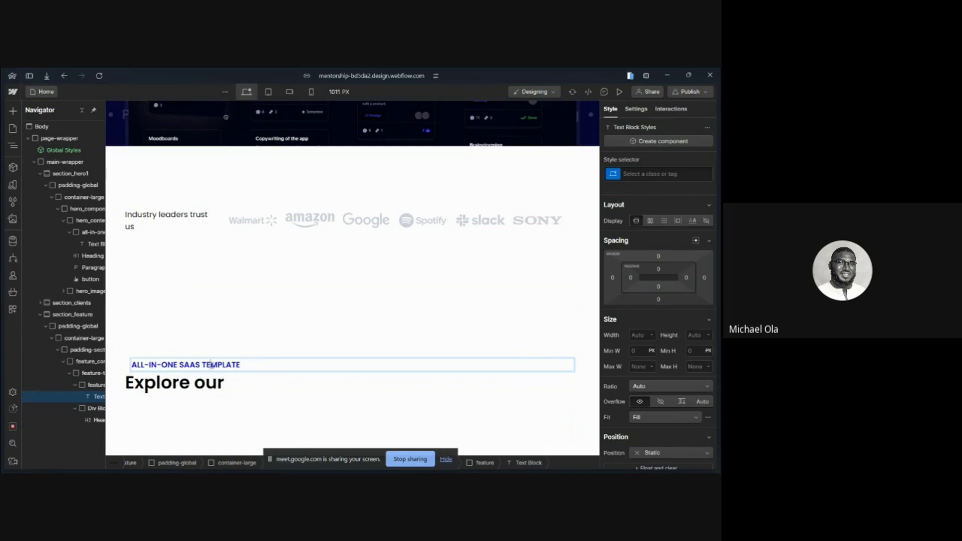
pyautogui.doubleClick(211, 365)
pyautogui.write('features')
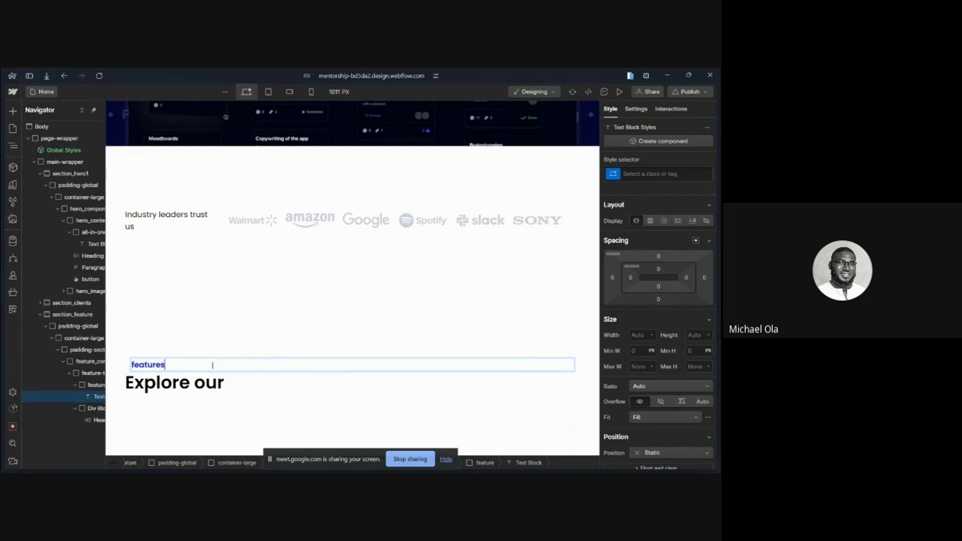
pyautogui.hotkey('ctrl', 'a')
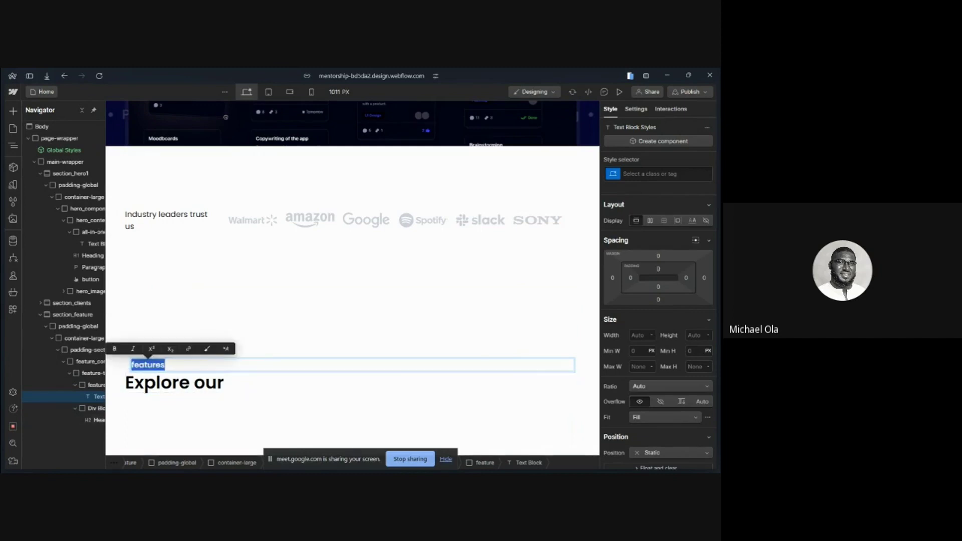
# Switch to the Figma design and copy the "features" part of the section heading as text
pyautogui.press('super')
pyautogui.click(307, 462)
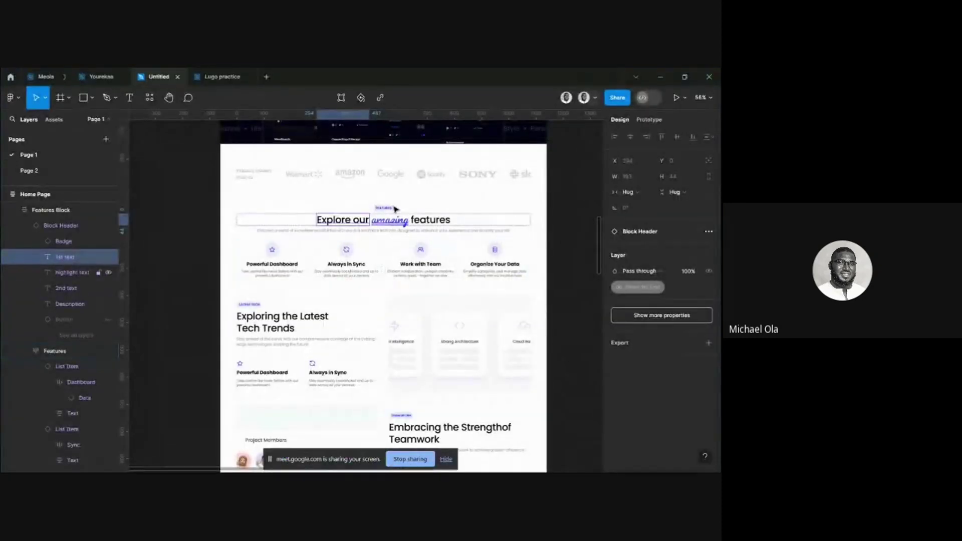
pyautogui.rightClick(423, 223)
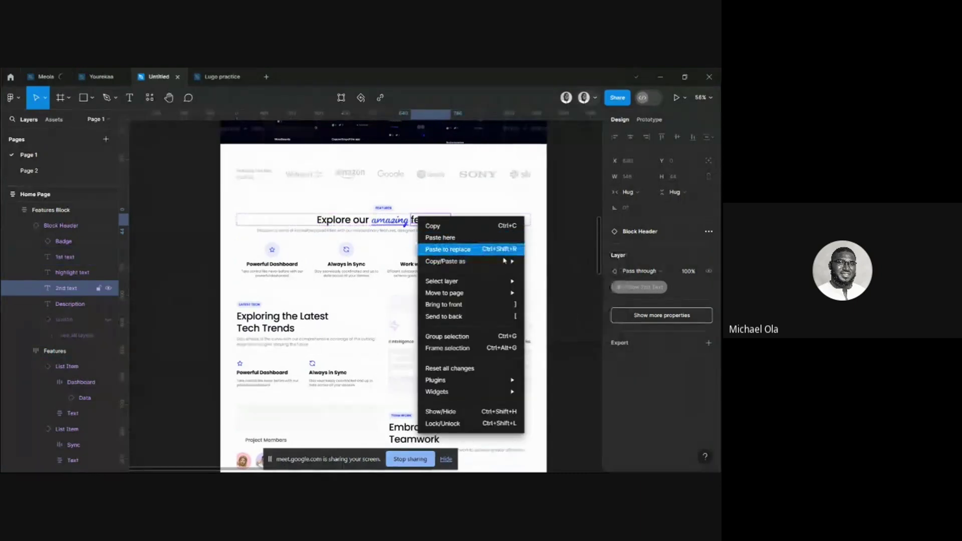
pyautogui.moveTo(501, 261)
pyautogui.click(546, 261)
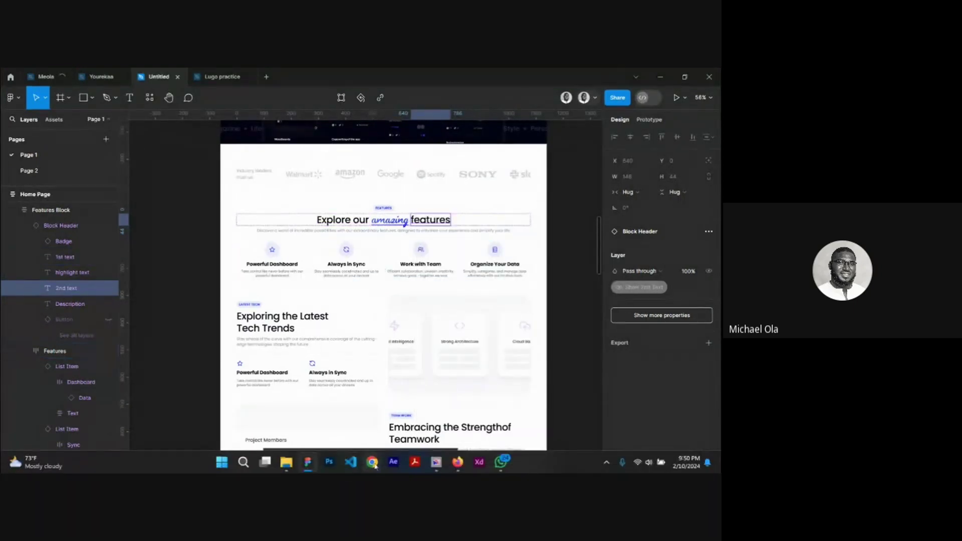
pyautogui.moveTo(439, 464)
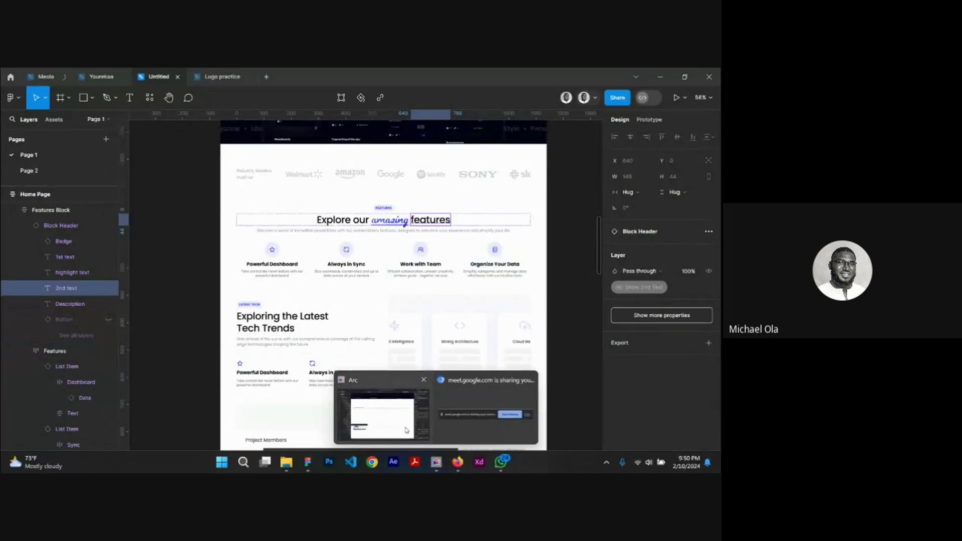
# Return to Webflow and extend the H2 text to "Explore our amazing features"
pyautogui.click(407, 431)
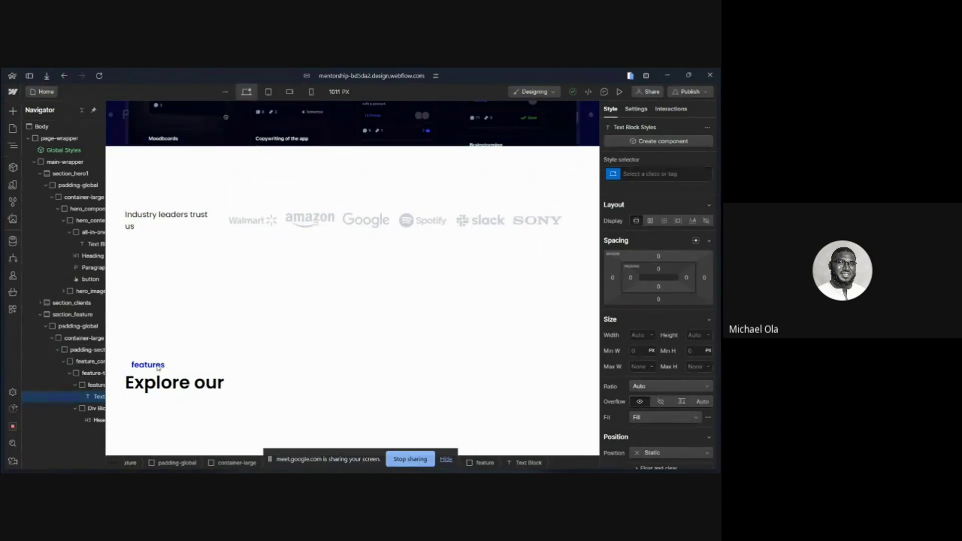
pyautogui.click(206, 382)
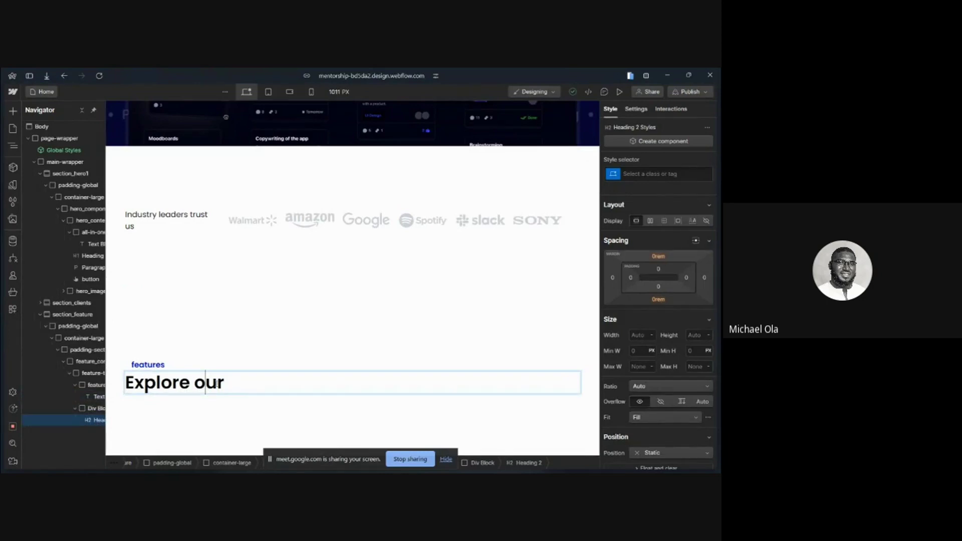
pyautogui.click(225, 384)
pyautogui.write('amazing')
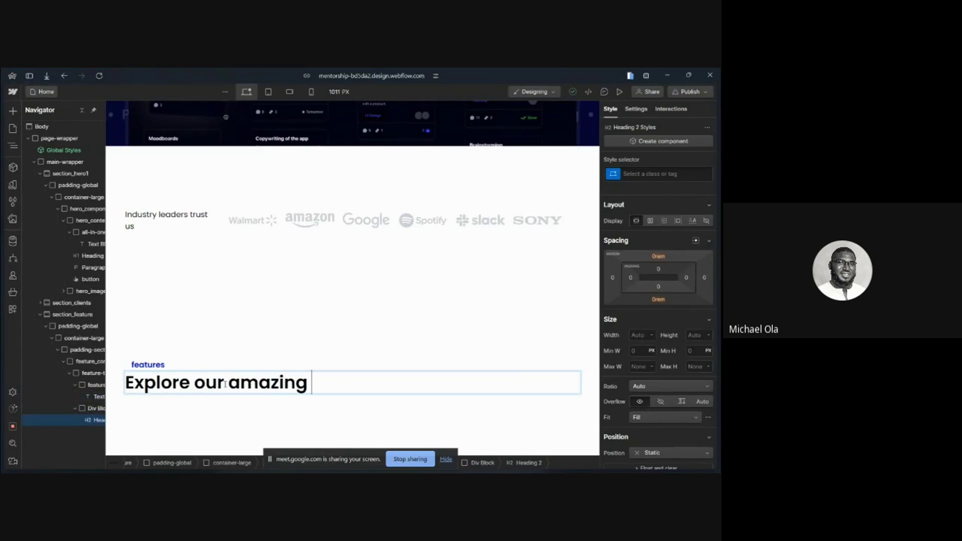
pyautogui.write(' features')
pyautogui.press('Escape')
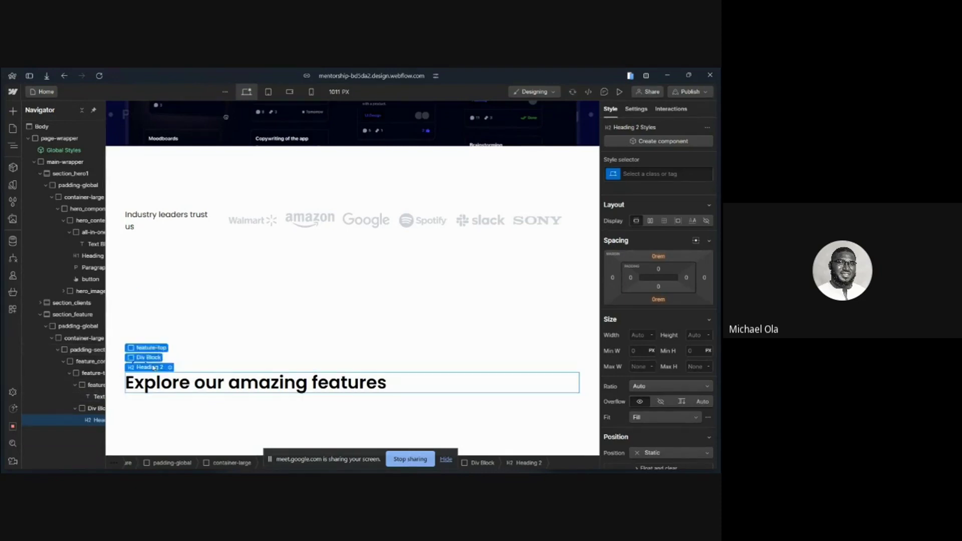
# Change the label text above the heading to uppercase "FEATURES"
pyautogui.click(150, 366)
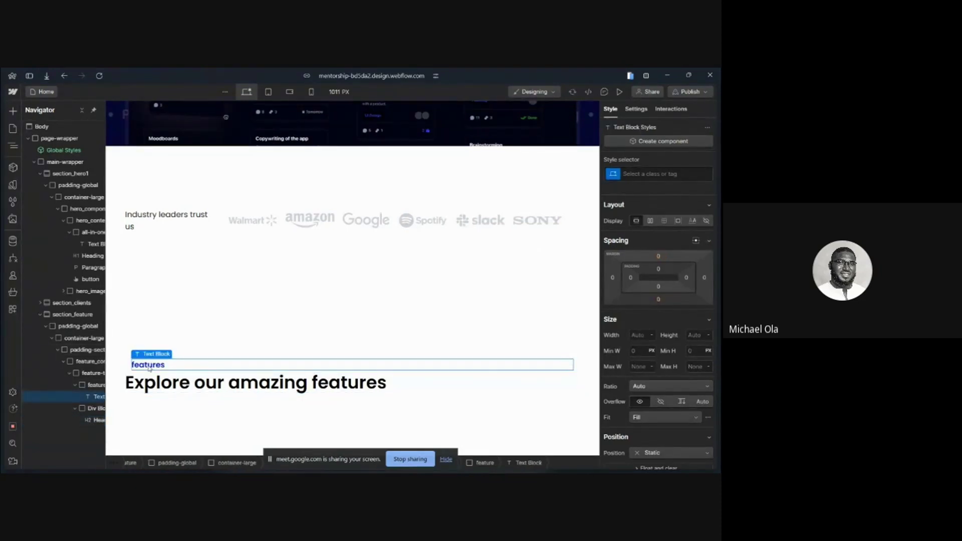
pyautogui.doubleClick(149, 366)
pyautogui.doubleClick(149, 365)
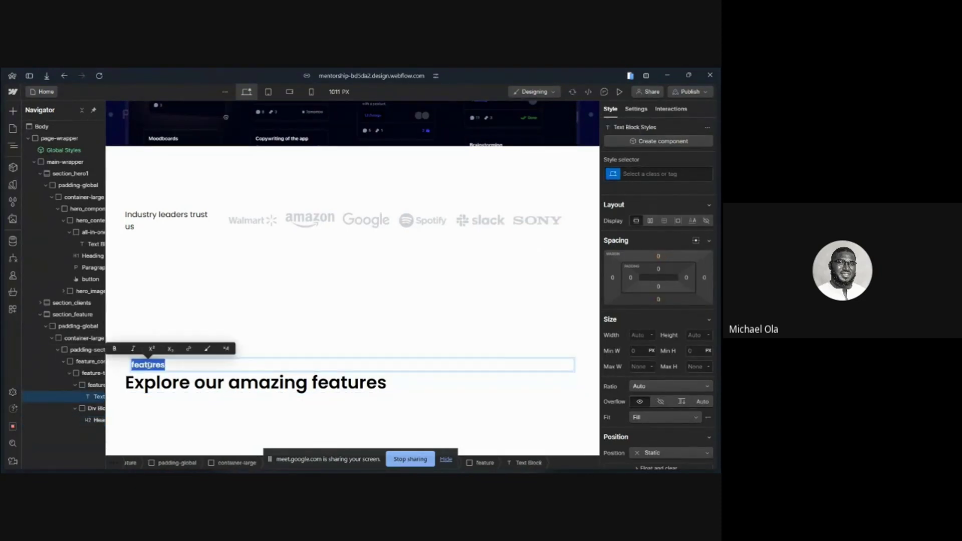
pyautogui.write('FEATURES')
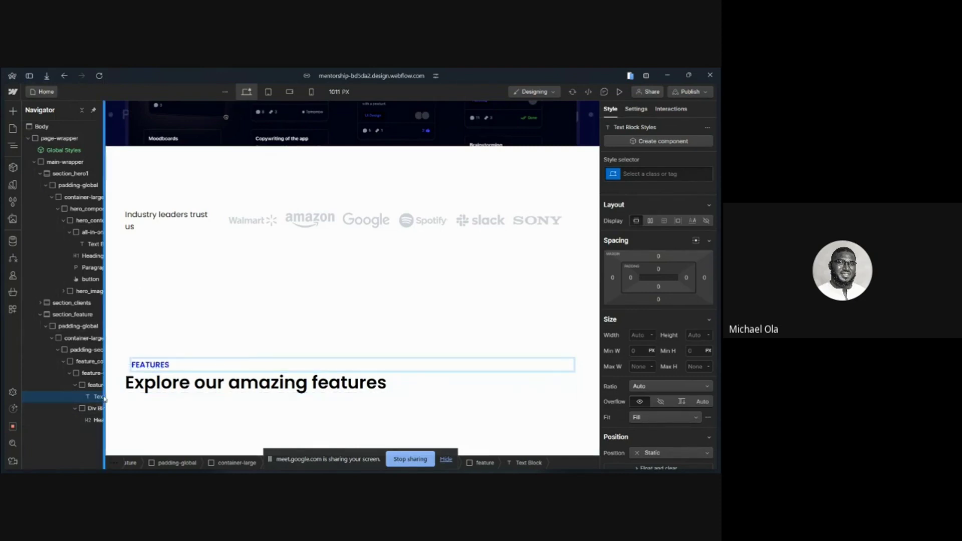
# Wrap the word "amazing" in the H2 in a text span with the new class feature-span
pyautogui.click(273, 384)
pyautogui.doubleClick(271, 384)
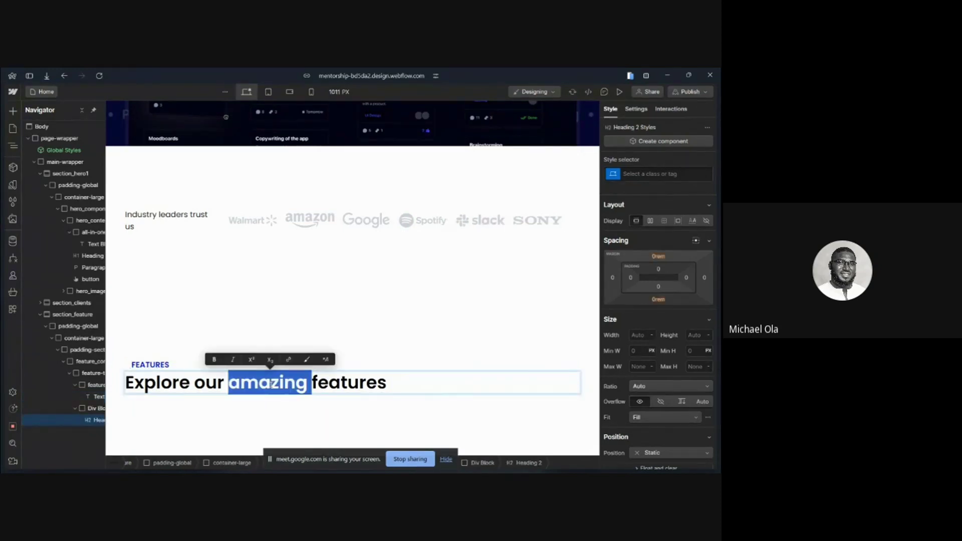
pyautogui.click(309, 361)
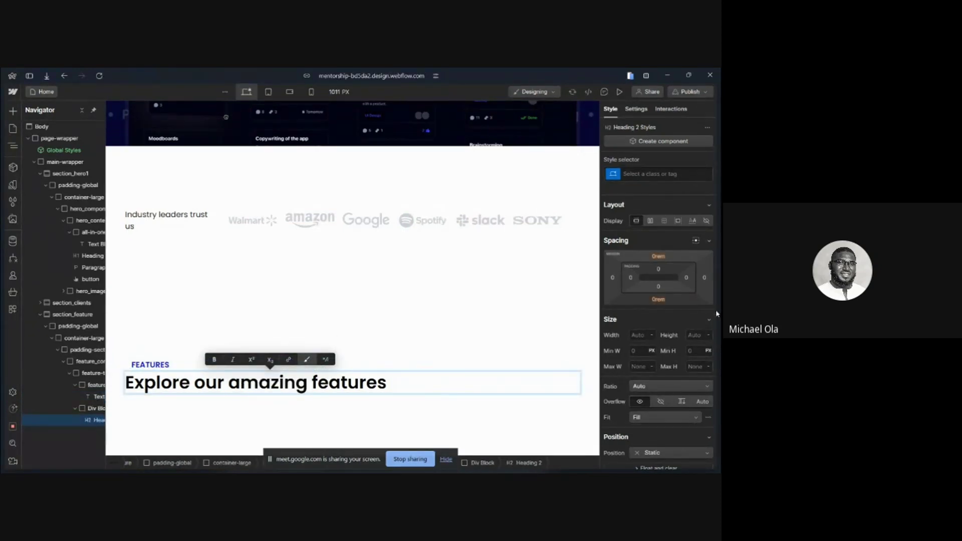
pyautogui.click(645, 174)
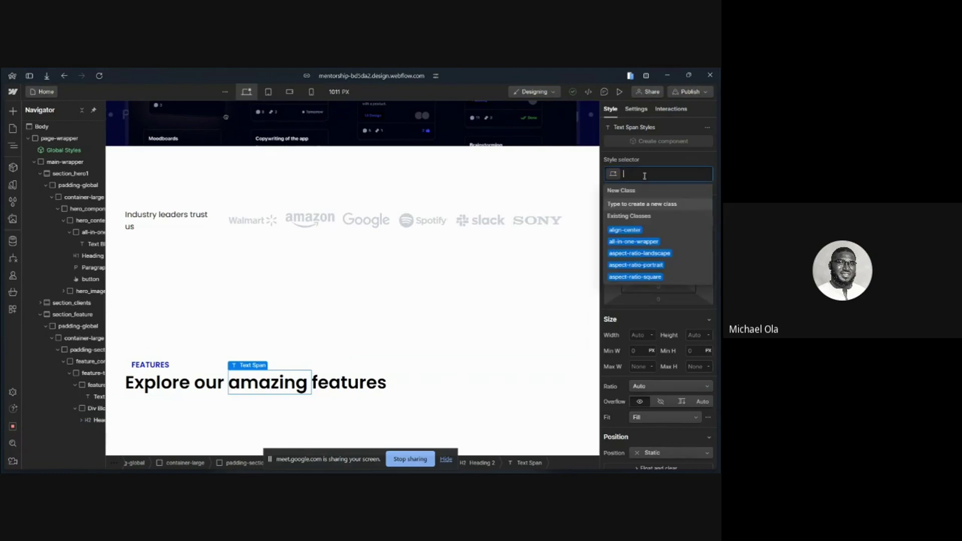
pyautogui.write('feature-span')
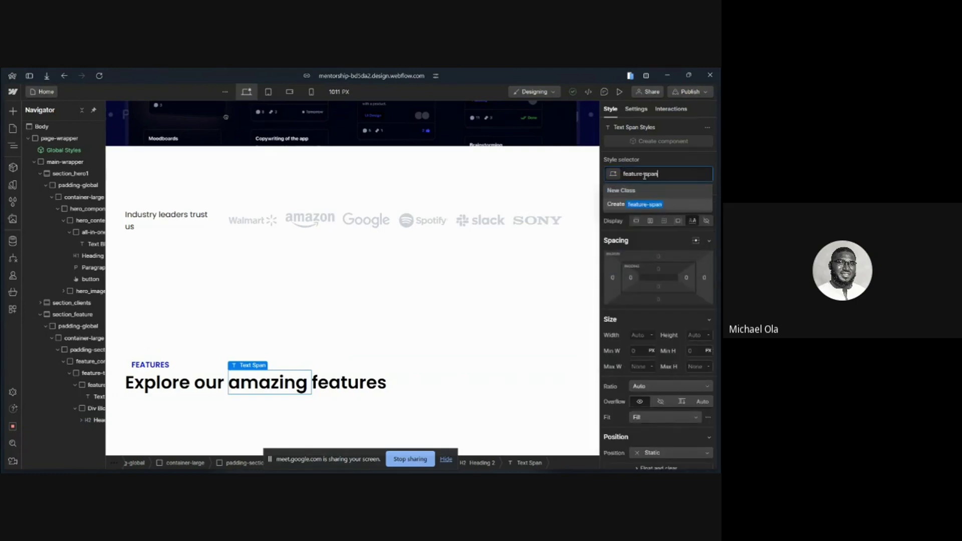
pyautogui.press('Return')
# Set the font of feature-span to Widia and choose the 400 - Normal weight
pyautogui.scroll(-4, 675, 339)
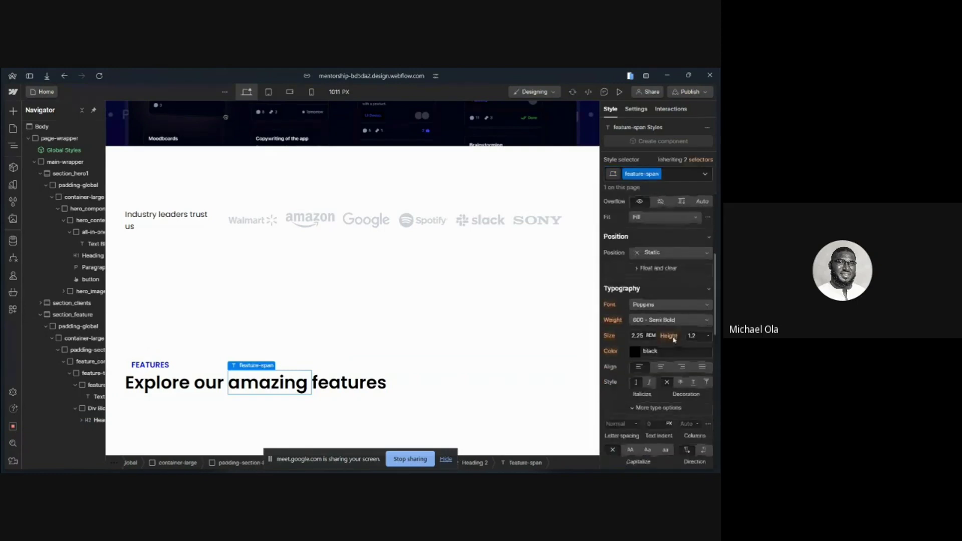
pyautogui.click(662, 303)
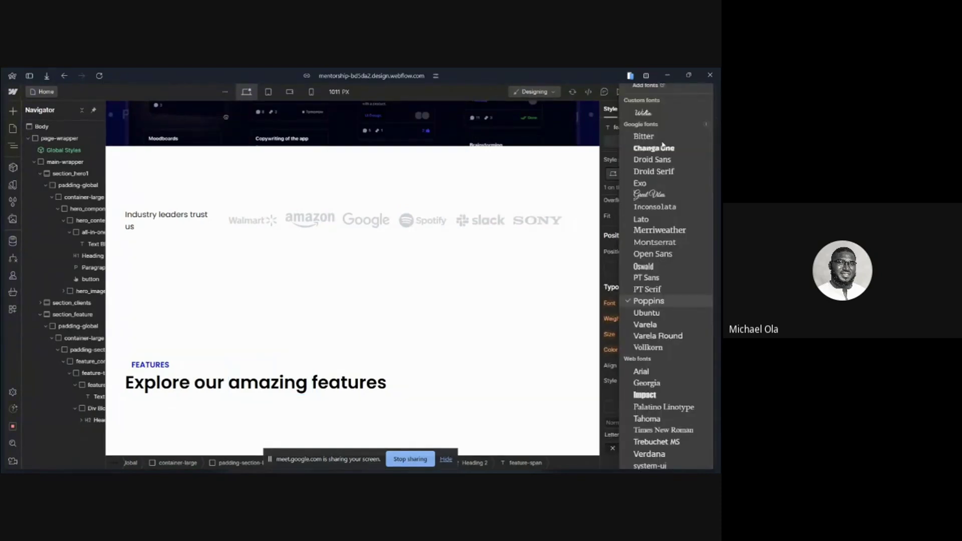
pyautogui.click(659, 113)
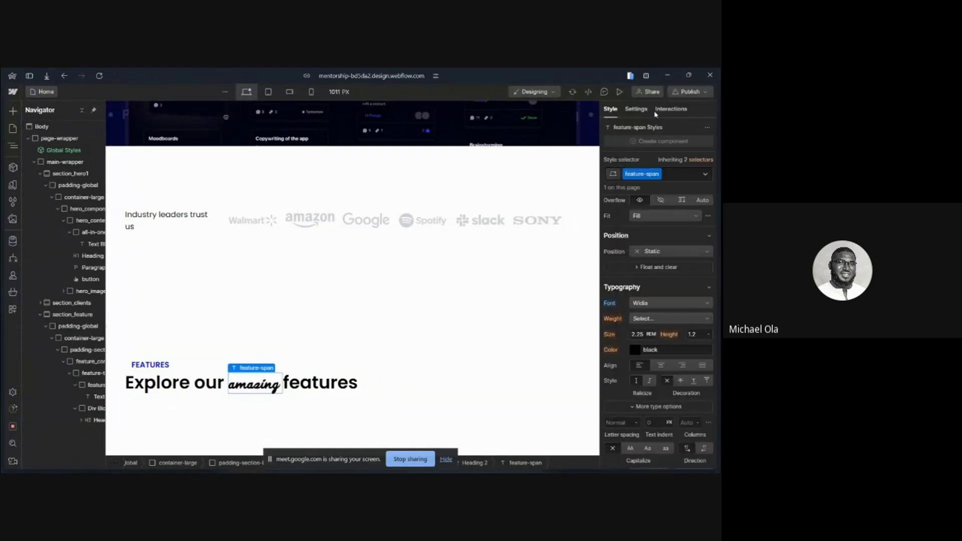
pyautogui.click(653, 320)
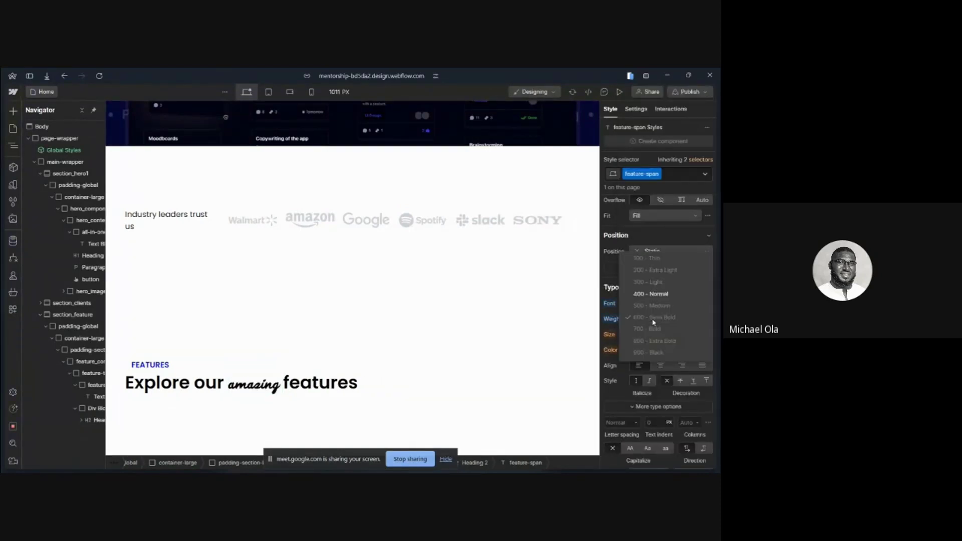
pyautogui.click(657, 294)
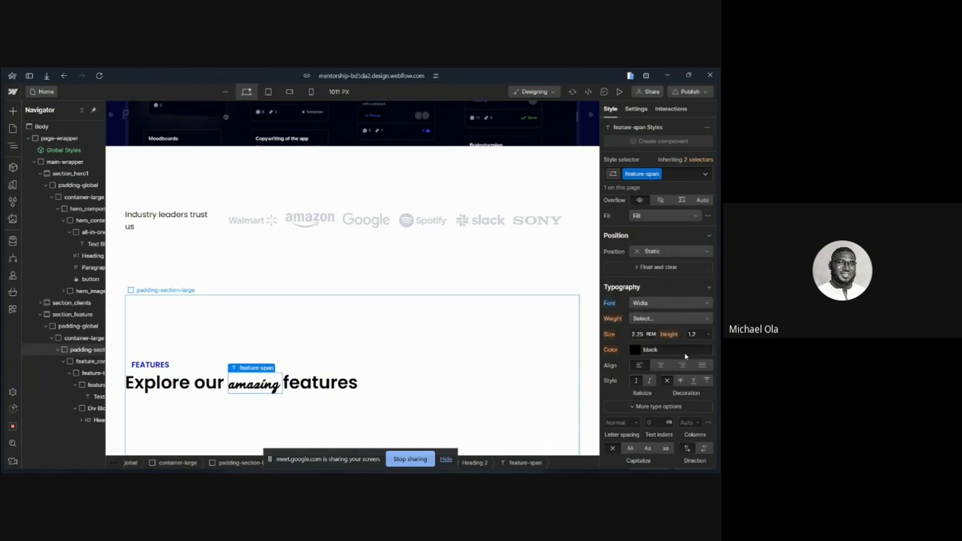
pyautogui.click(632, 348)
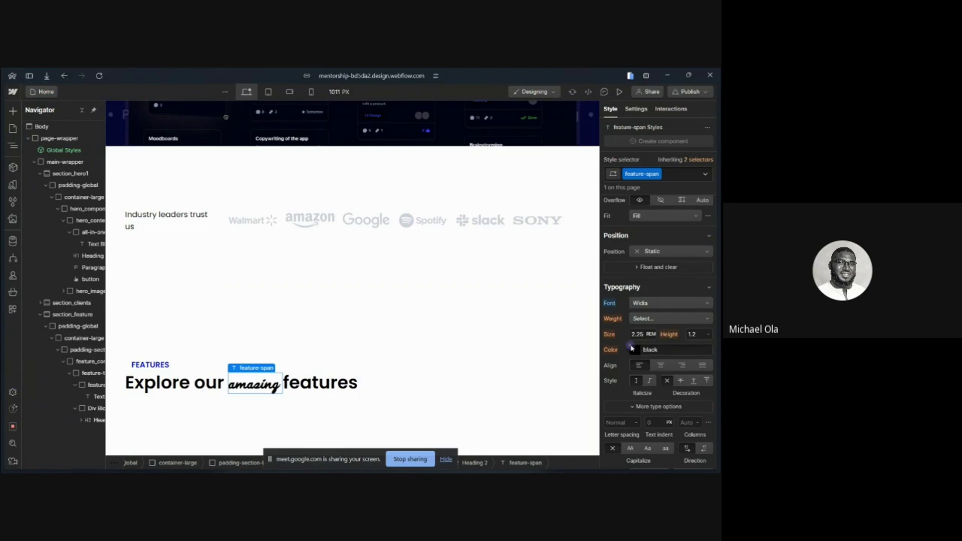
pyautogui.click(632, 347)
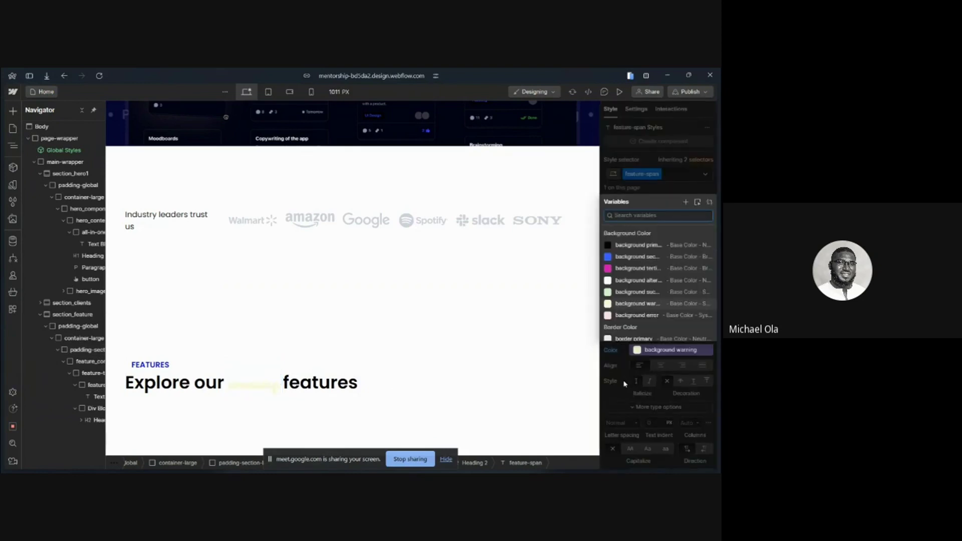
pyautogui.press('Escape')
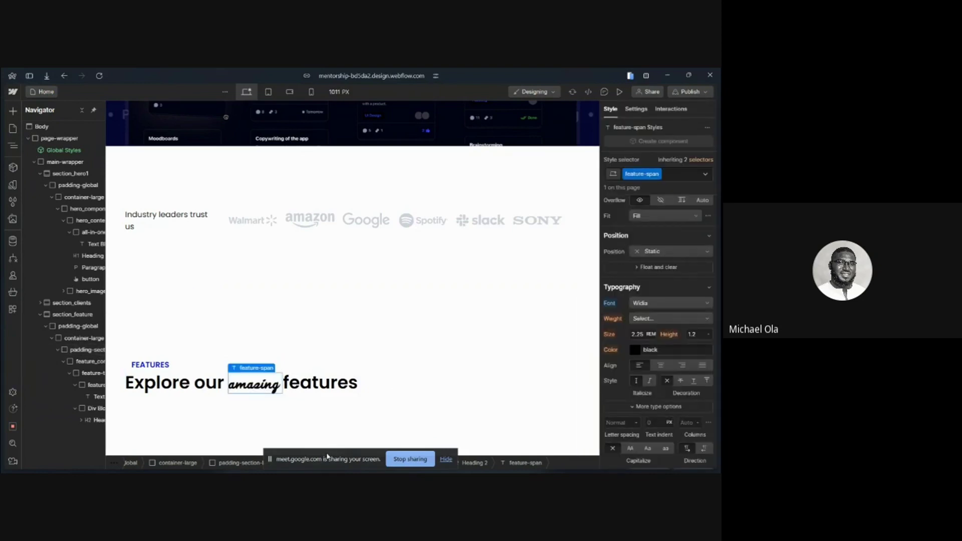
# Switch to Figma, show all properties of the highlighted heading word "amazing" and select the hex code of its linear gradient's first stop
pyautogui.press('super')
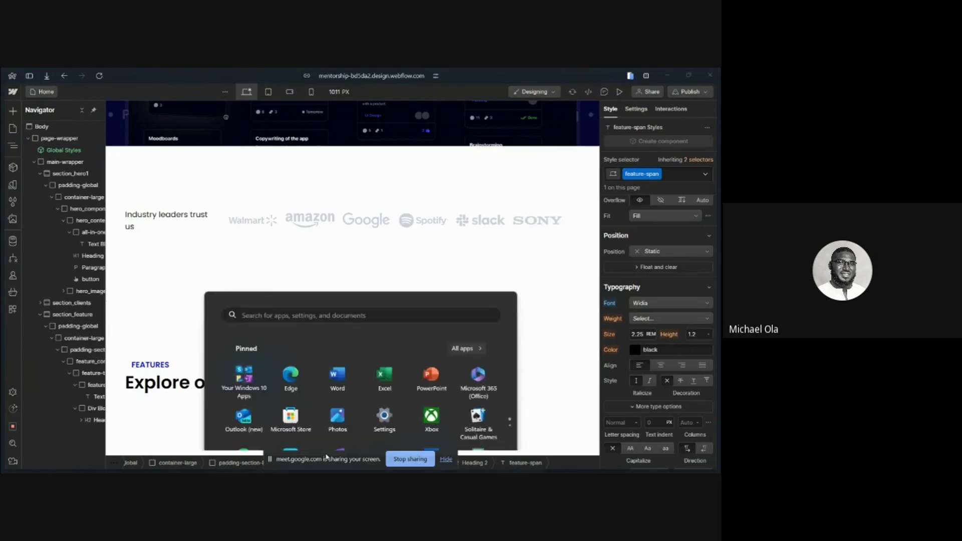
pyautogui.click(309, 467)
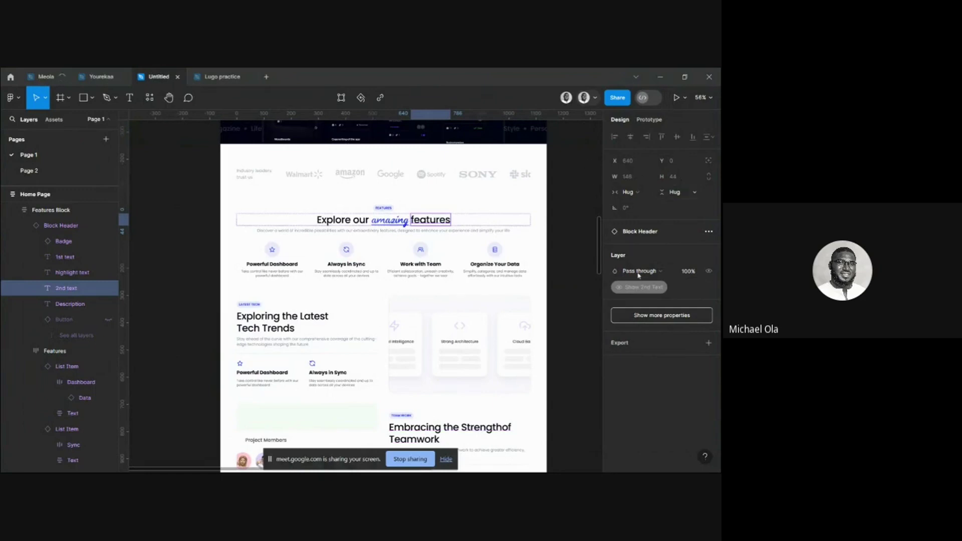
pyautogui.click(391, 223)
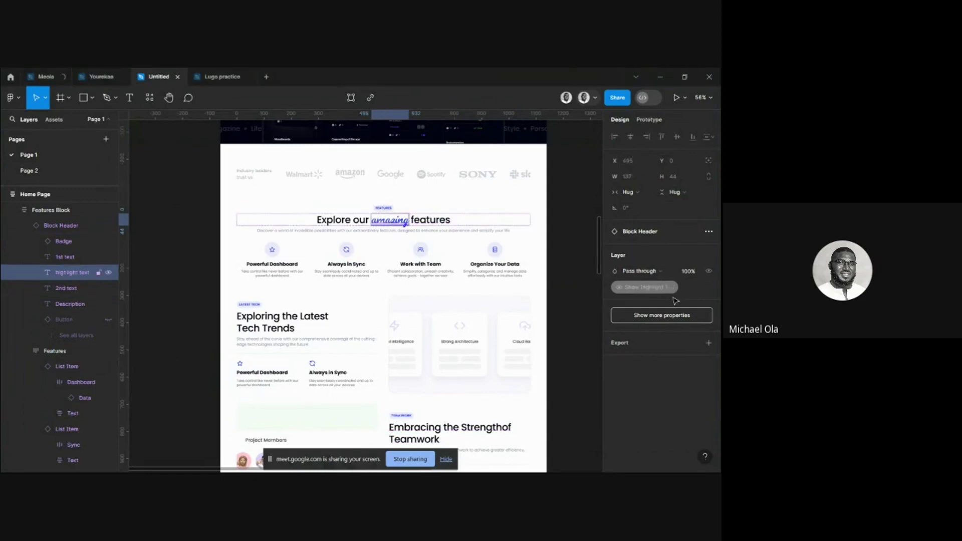
pyautogui.doubleClick(384, 223)
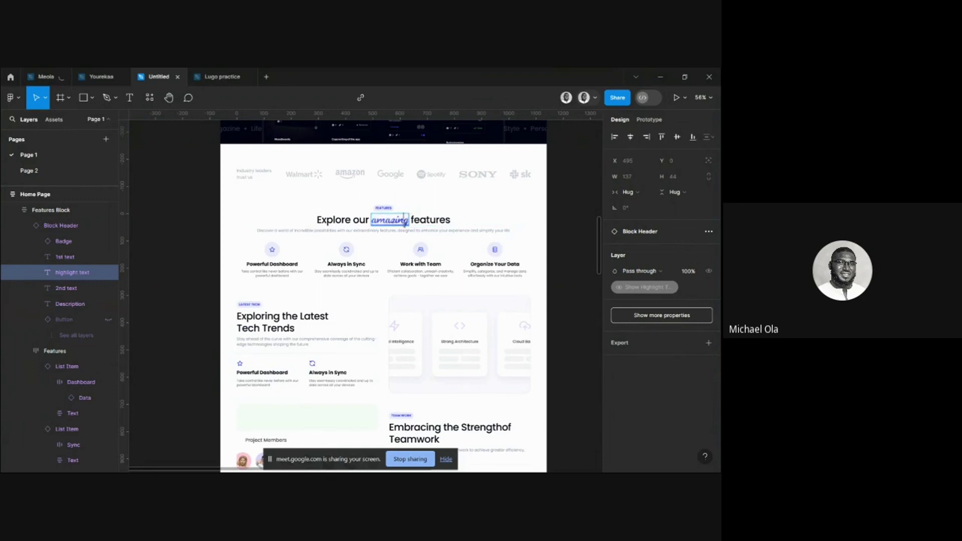
pyautogui.scroll(5, 412, 219)
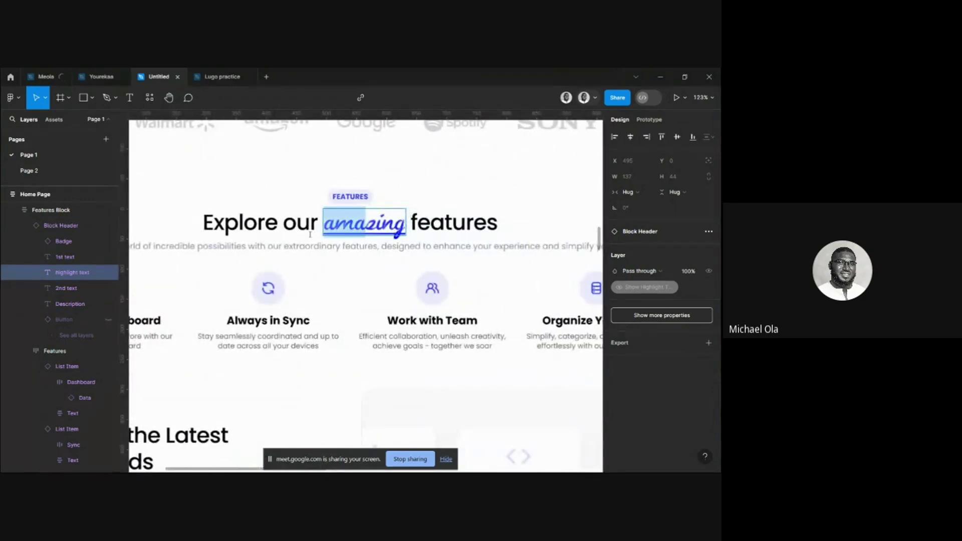
pyautogui.click(653, 272)
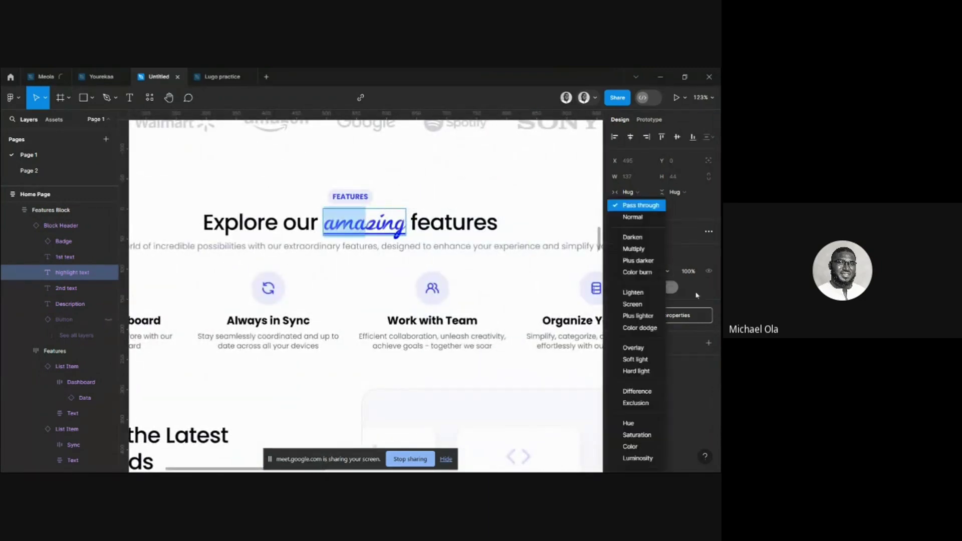
pyautogui.click(709, 293)
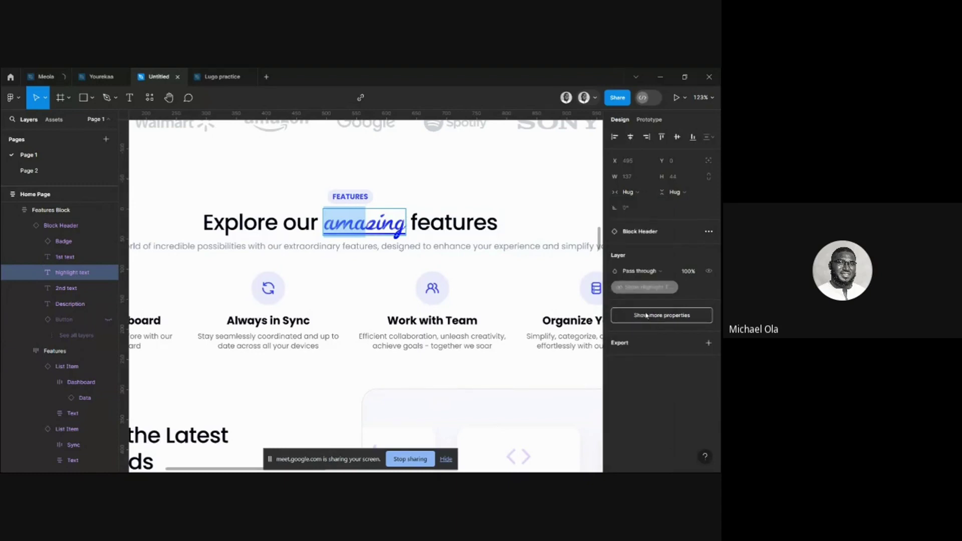
pyautogui.click(647, 315)
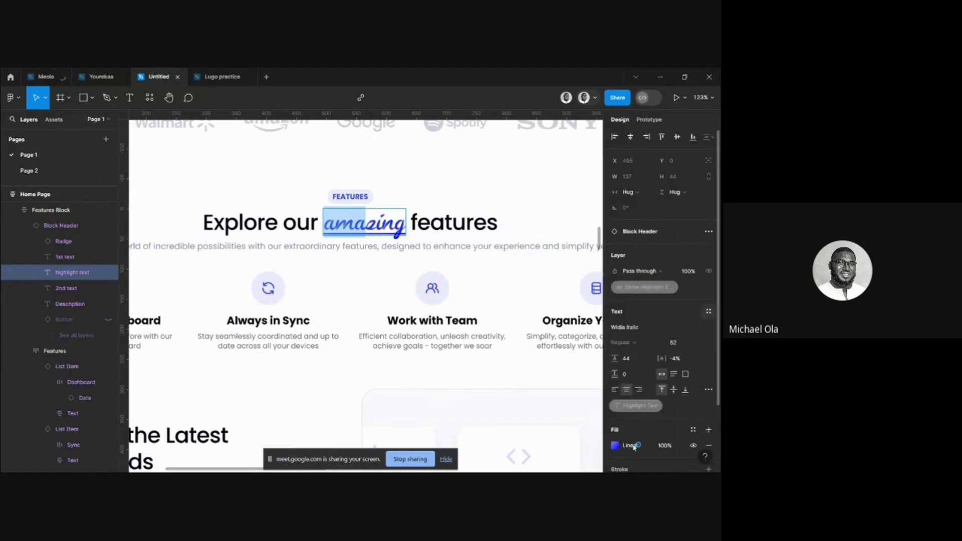
pyautogui.click(634, 446)
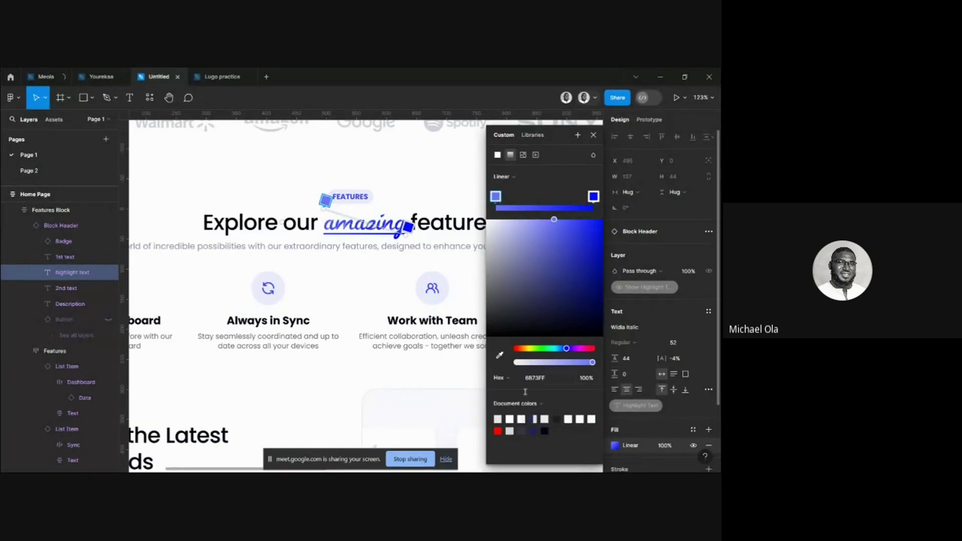
pyautogui.click(542, 377)
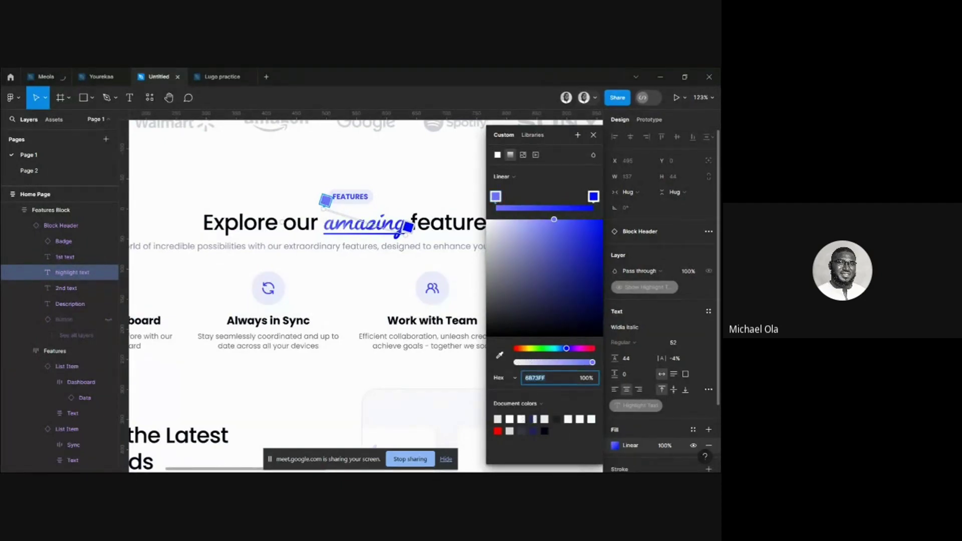
# Switch back to Webflow and check feature-span's text colour picker and the typography and background settings for a gradient option
pyautogui.moveTo(271, 461)
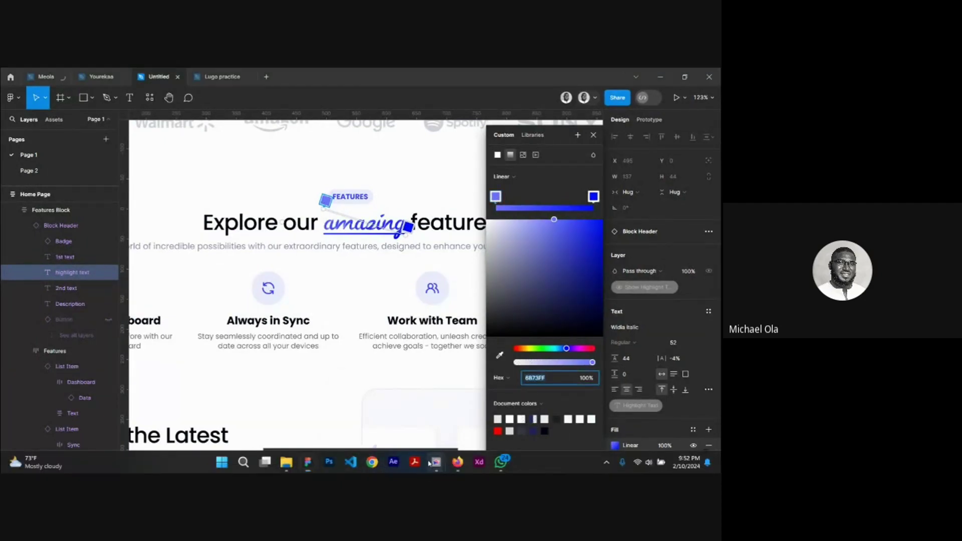
pyautogui.moveTo(430, 464)
pyautogui.click(402, 415)
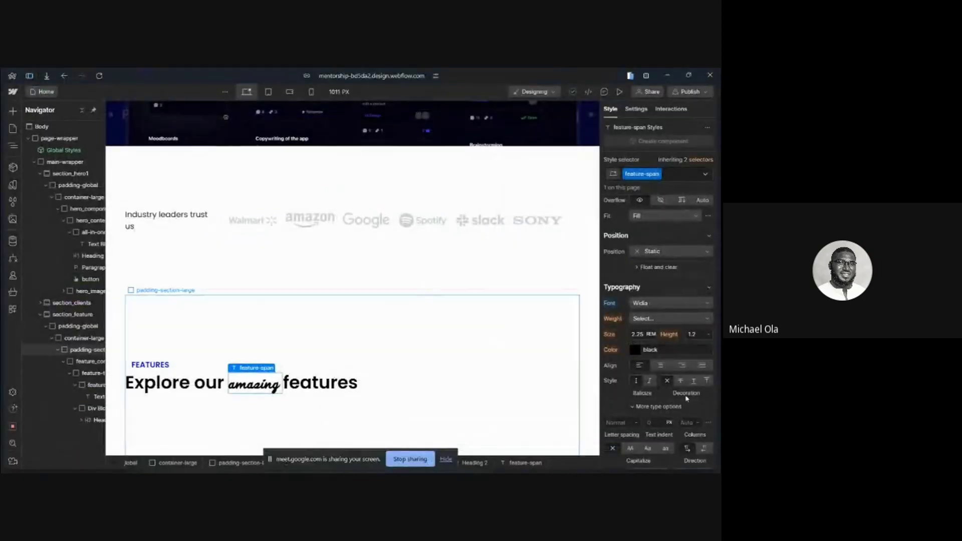
pyautogui.scroll(-5, 686, 399)
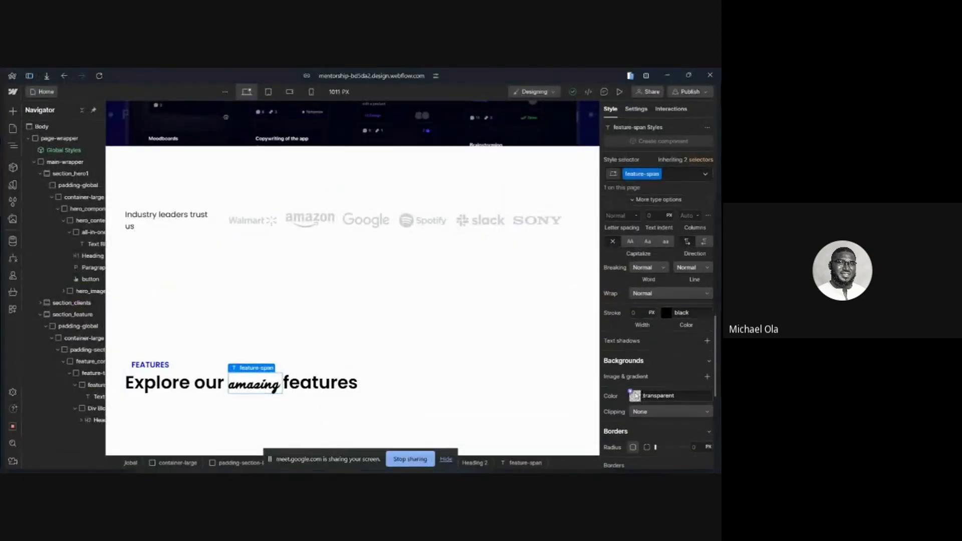
pyautogui.scroll(5, 676, 340)
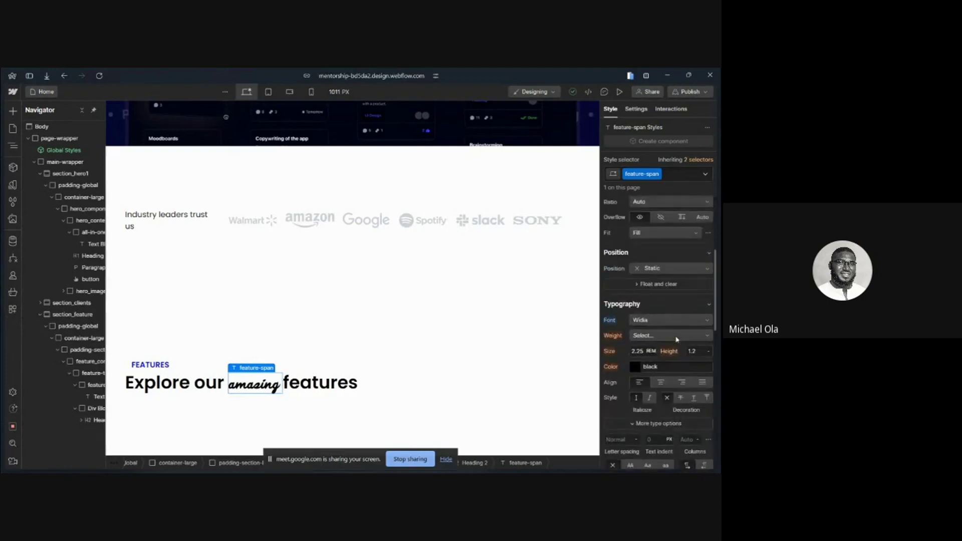
pyautogui.scroll(-1, 636, 401)
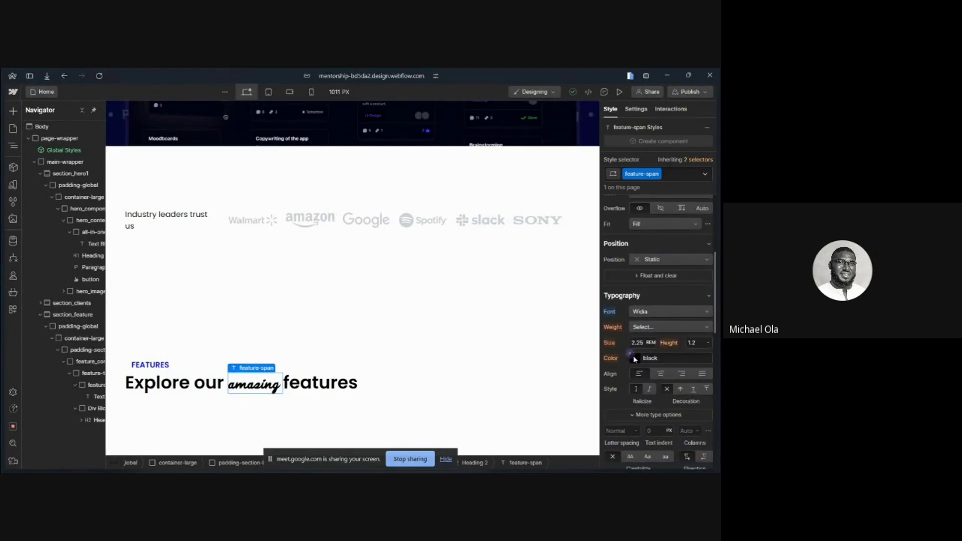
pyautogui.click(635, 359)
pyautogui.click(643, 361)
pyautogui.click(639, 362)
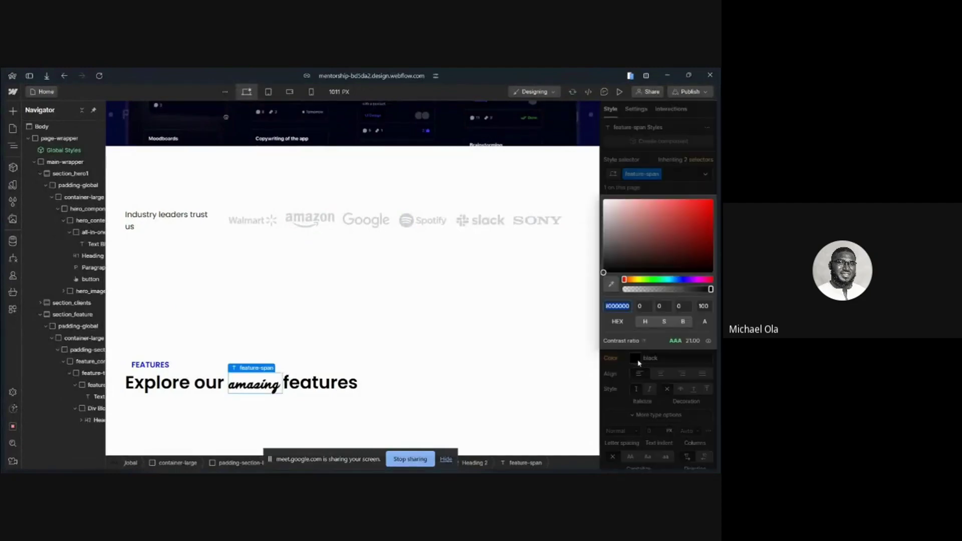
pyautogui.click(639, 374)
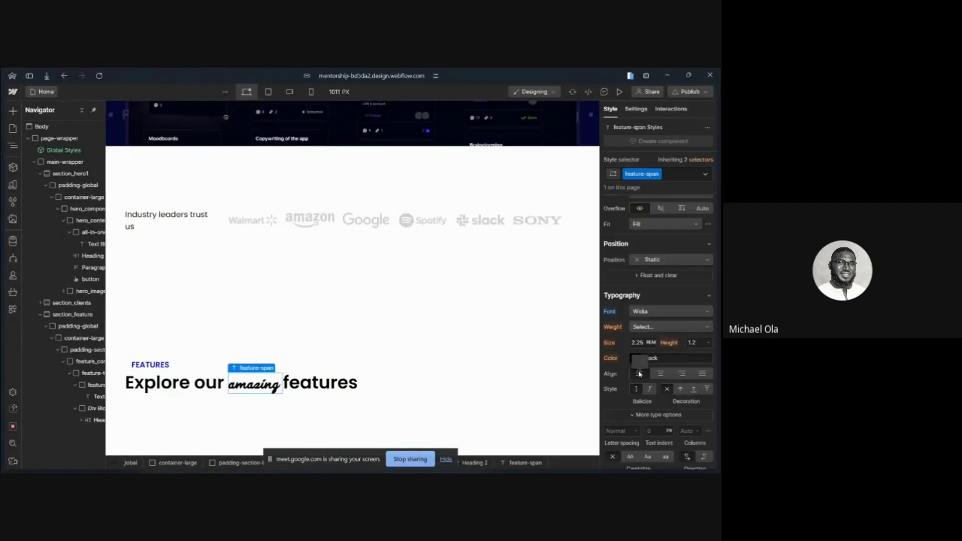
pyautogui.scroll(-3, 639, 373)
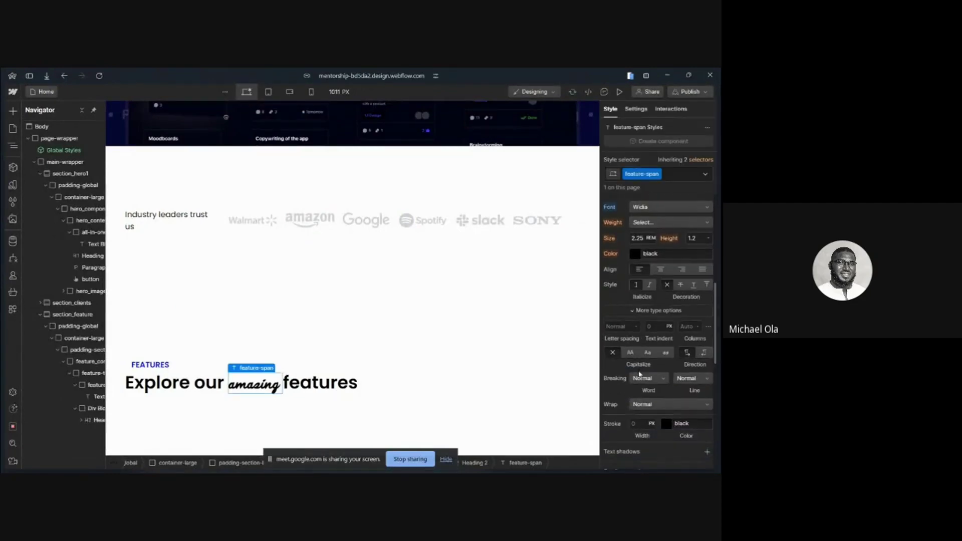
pyautogui.scroll(-3, 639, 373)
pyautogui.scroll(-1, 639, 374)
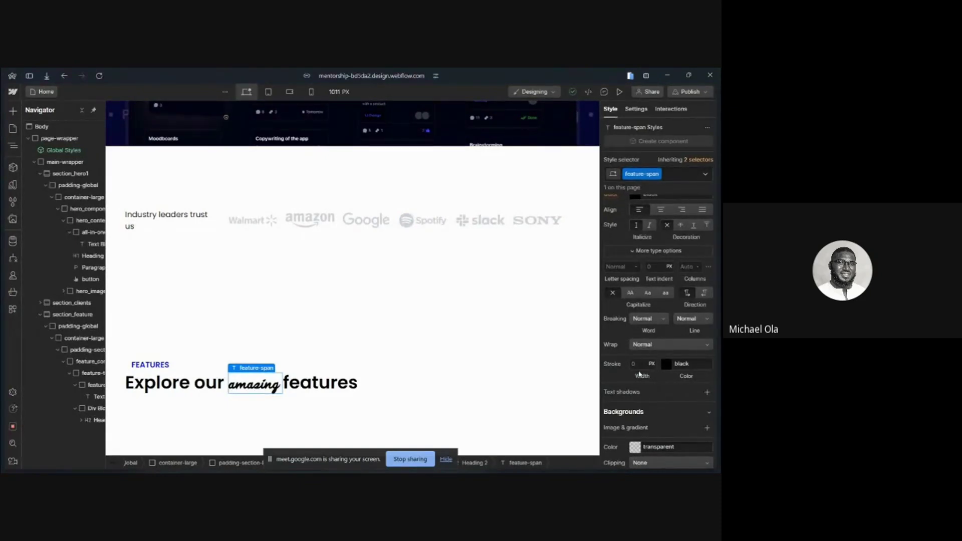
pyautogui.moveTo(2, 350)
pyautogui.moveTo(1, 203)
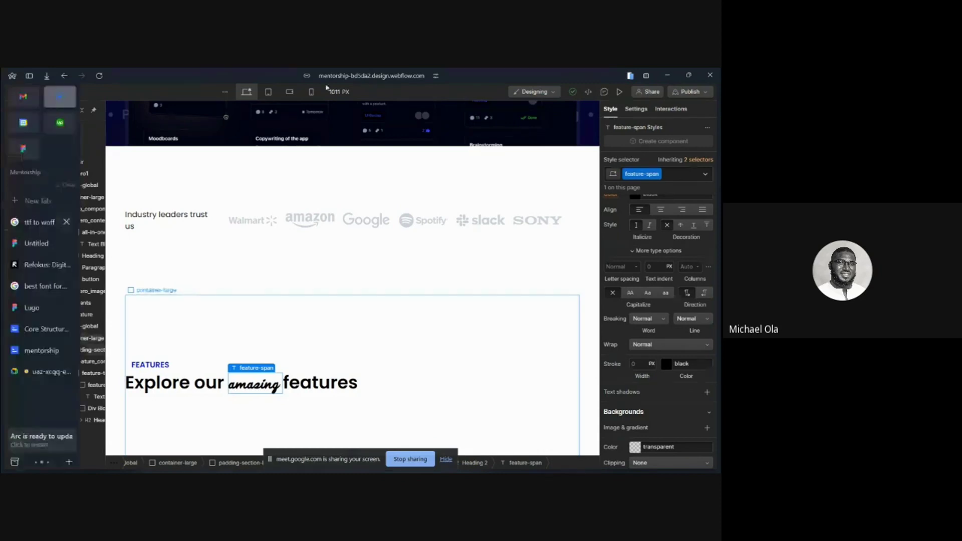
pyautogui.click(40, 223)
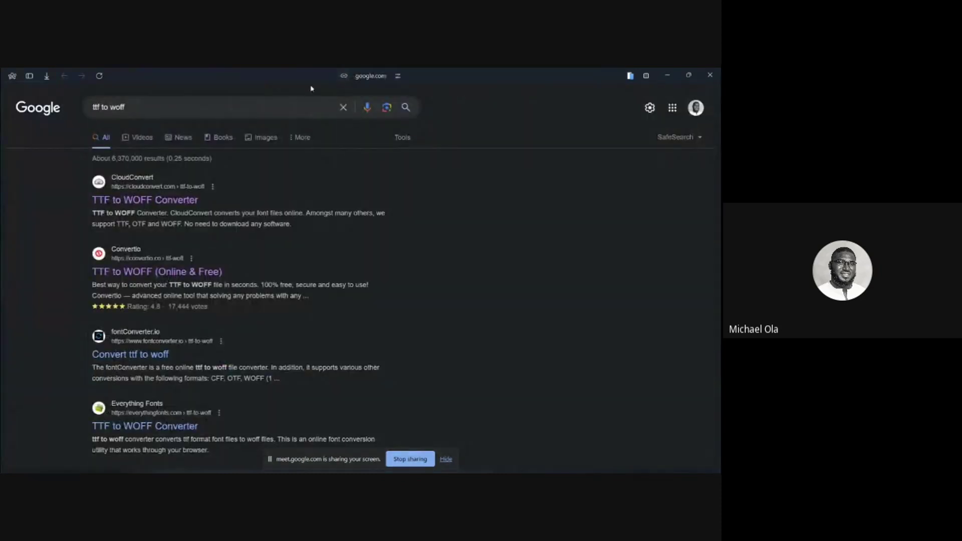
pyautogui.click(368, 77)
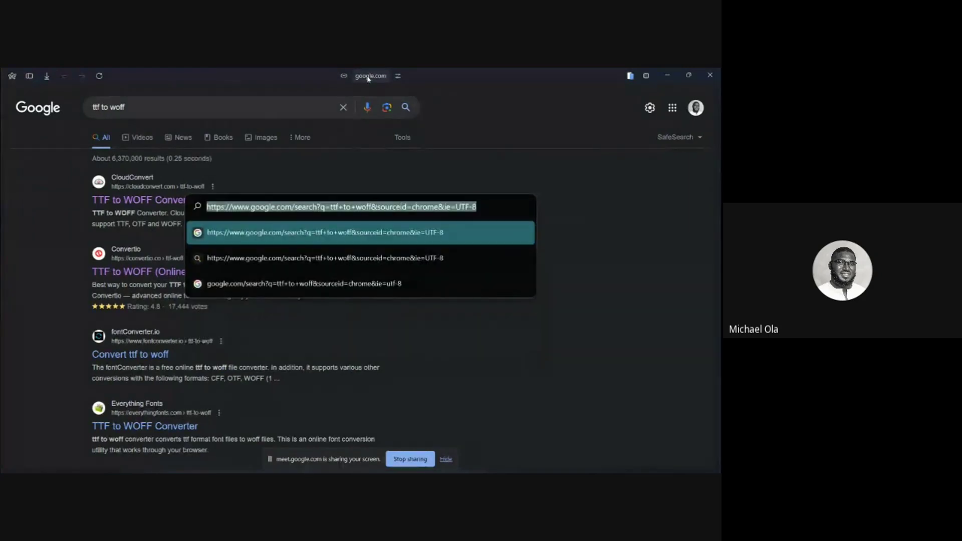
pyautogui.press('BackSpace')
pyautogui.press('BackSpace')
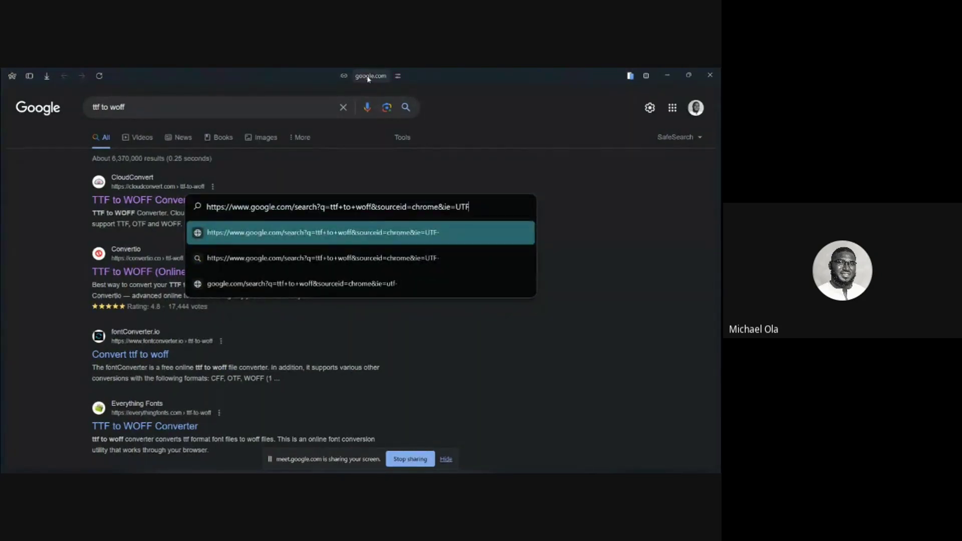
pyautogui.press('BackSpace')
pyautogui.press('BackSpace')
pyautogui.press('BackSpace')
pyautogui.press('BackSpace')
pyautogui.press('BackSpace')
pyautogui.press('BackSpace')
pyautogui.press('BackSpace')
pyautogui.press('BackSpace')
pyautogui.press('BackSpace')
pyautogui.press('BackSpace')
pyautogui.press('BackSpace')
pyautogui.press('BackSpace')
pyautogui.press('BackSpace')
pyautogui.press('BackSpace')
pyautogui.press('BackSpace')
pyautogui.press('BackSpace')
pyautogui.press('BackSpace')
pyautogui.press('BackSpace')
pyautogui.press('BackSpace')
pyautogui.press('BackSpace')
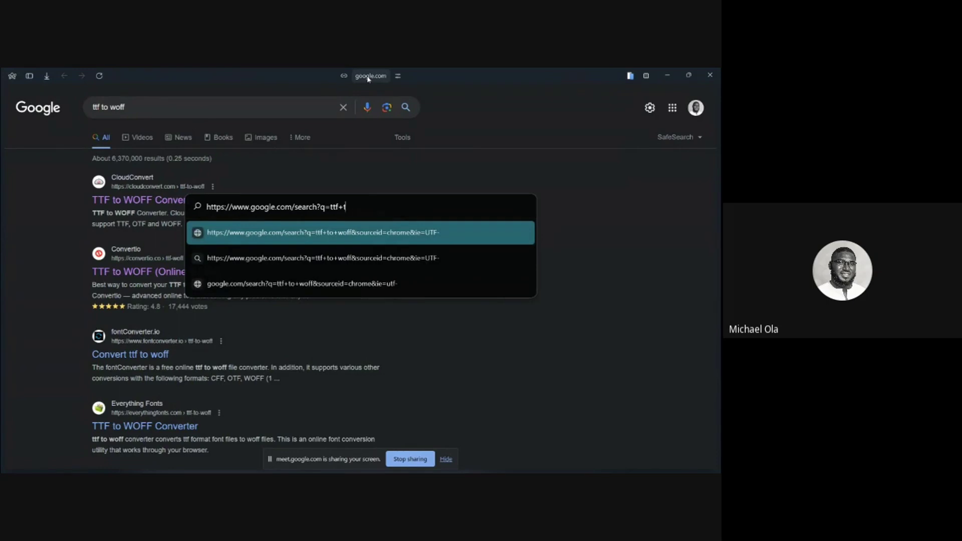
pyautogui.press('BackSpace')
pyautogui.press('BackSpace')
pyautogui.press('BackSpace')
pyautogui.press('BackSpace')
pyautogui.press('BackSpace')
pyautogui.press('BackSpace')
pyautogui.press('BackSpace')
pyautogui.press('BackSpace')
pyautogui.press('BackSpace')
pyautogui.press('BackSpace')
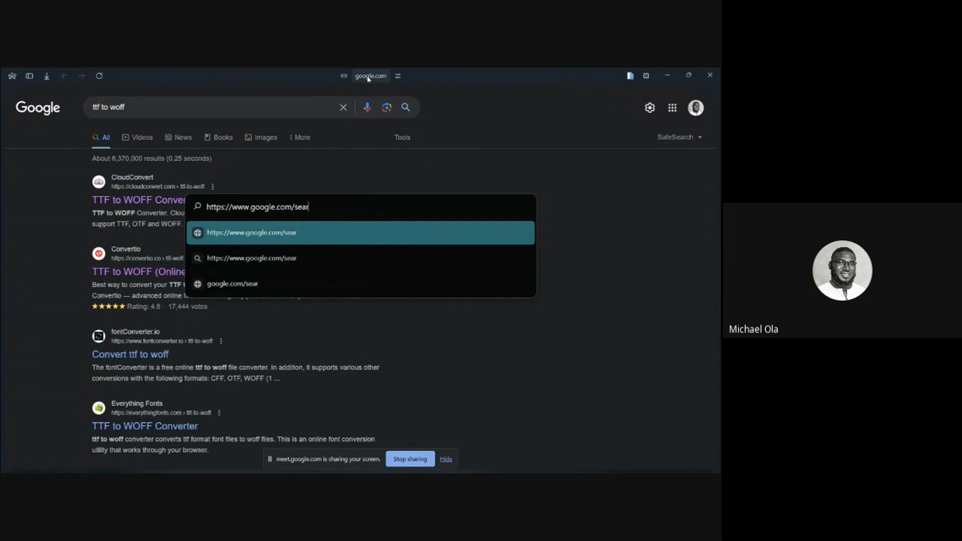
pyautogui.press('Escape')
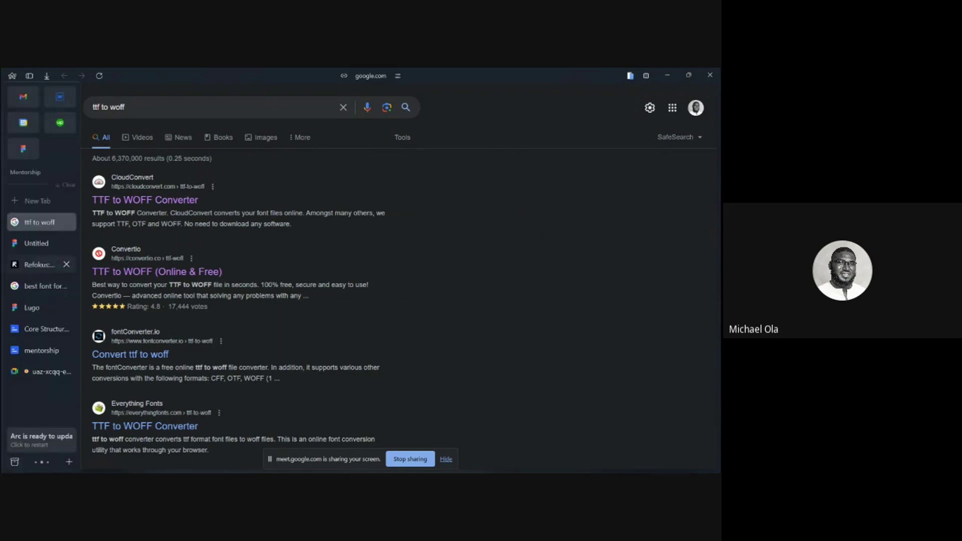
# Return to Figma, reopen the linear fill of "amazing" and select the hex code of the gradient's end stop
pyautogui.press('super')
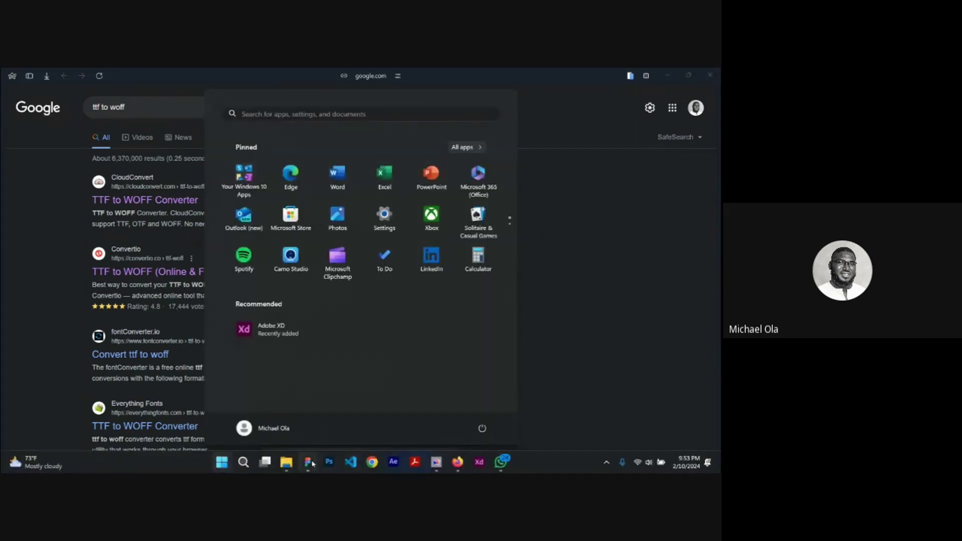
pyautogui.click(309, 462)
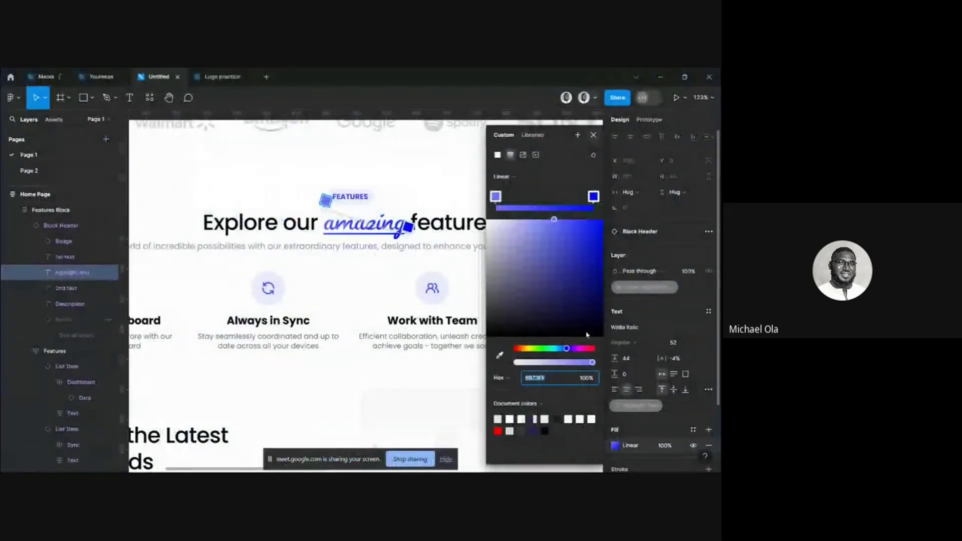
pyautogui.click(594, 135)
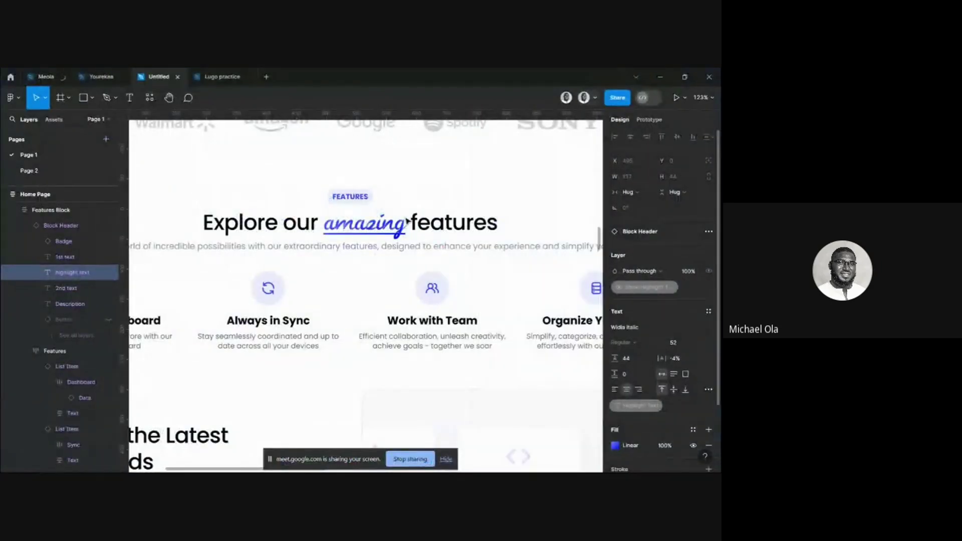
pyautogui.click(630, 446)
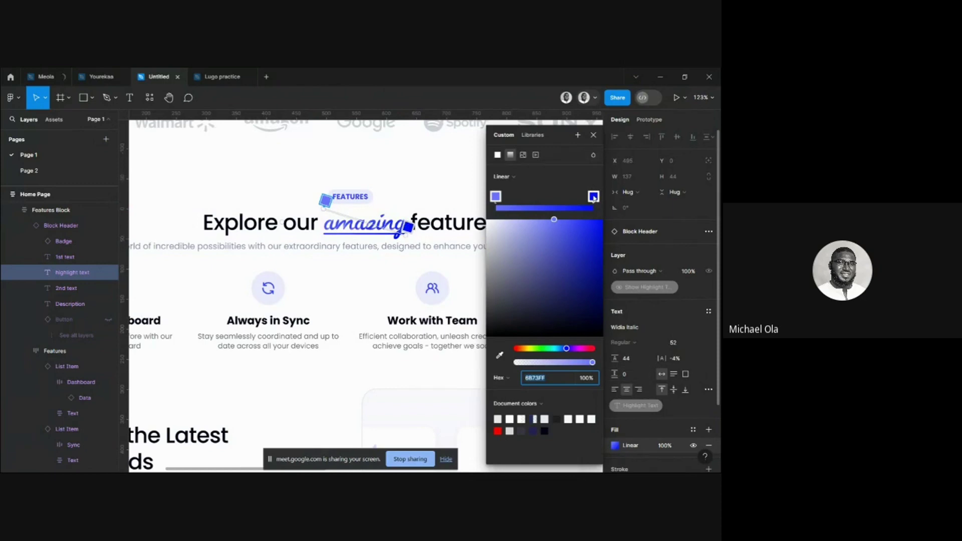
pyautogui.click(542, 379)
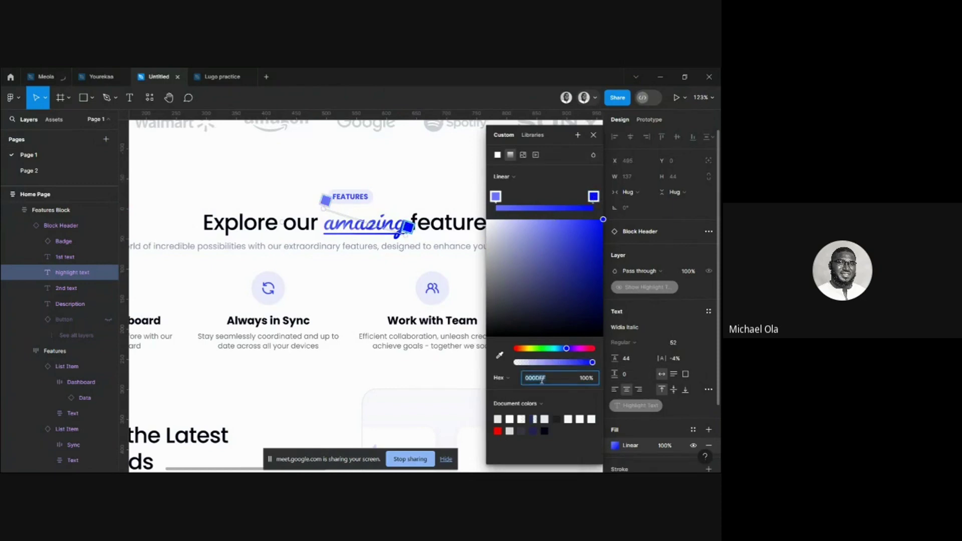
pyautogui.moveTo(372, 467)
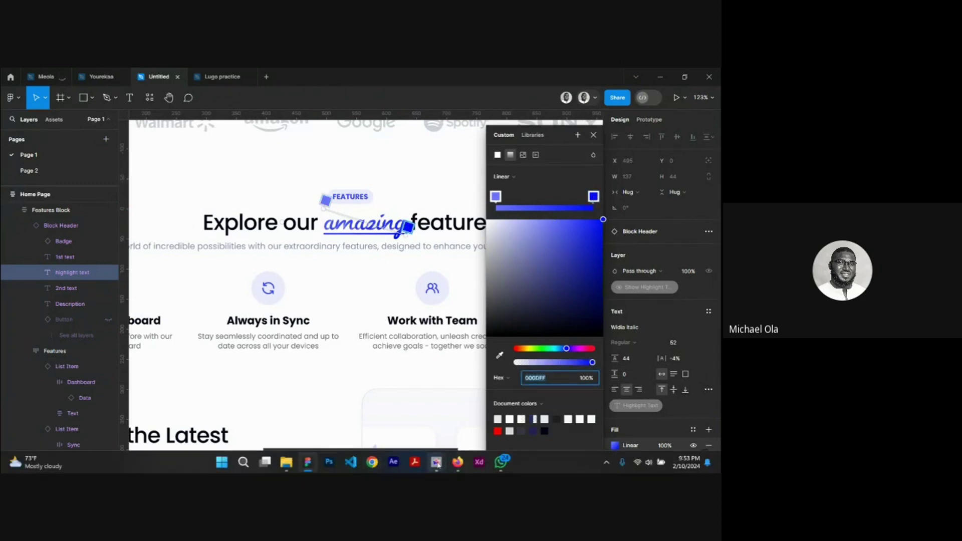
# Switch back to the Webflow project and set the text colour of feature-span to #000dff
pyautogui.click(374, 401)
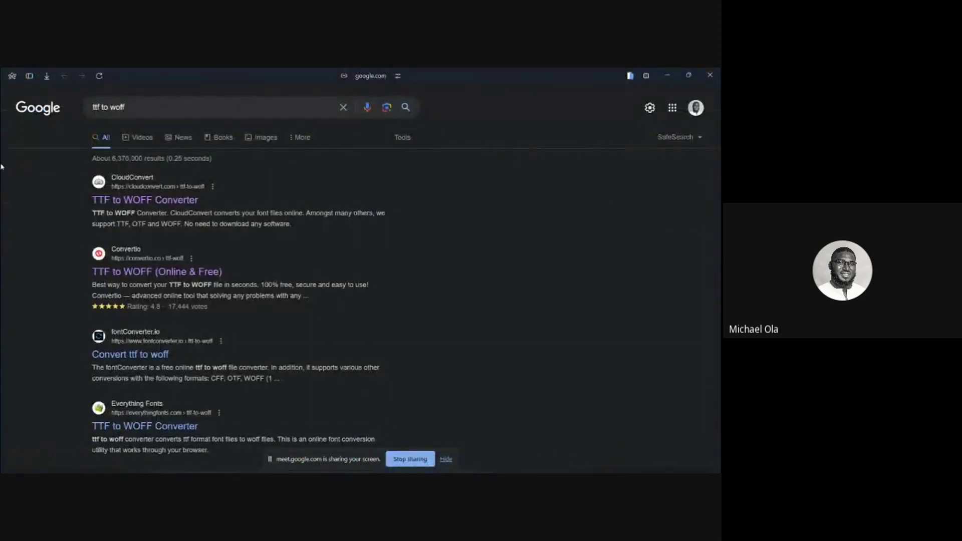
pyautogui.moveTo(1, 183)
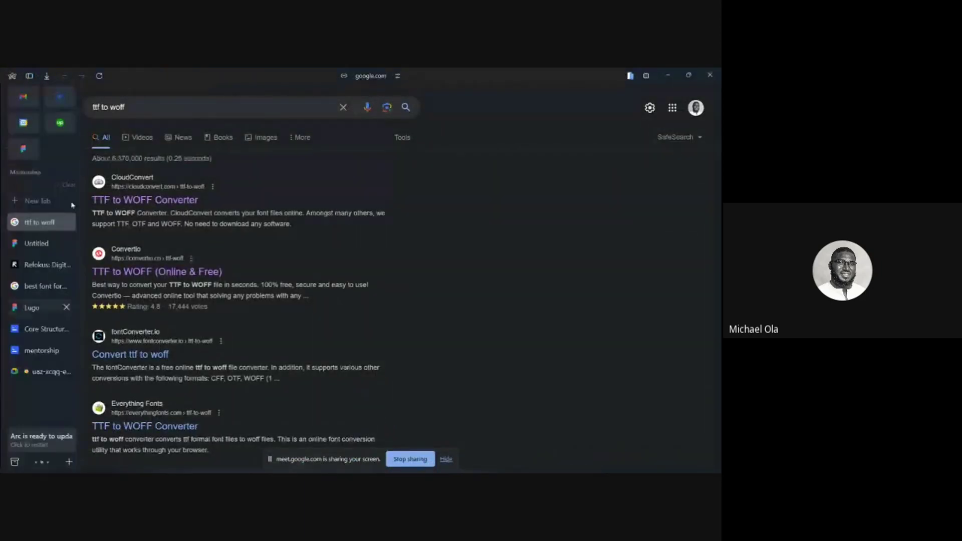
pyautogui.click(40, 308)
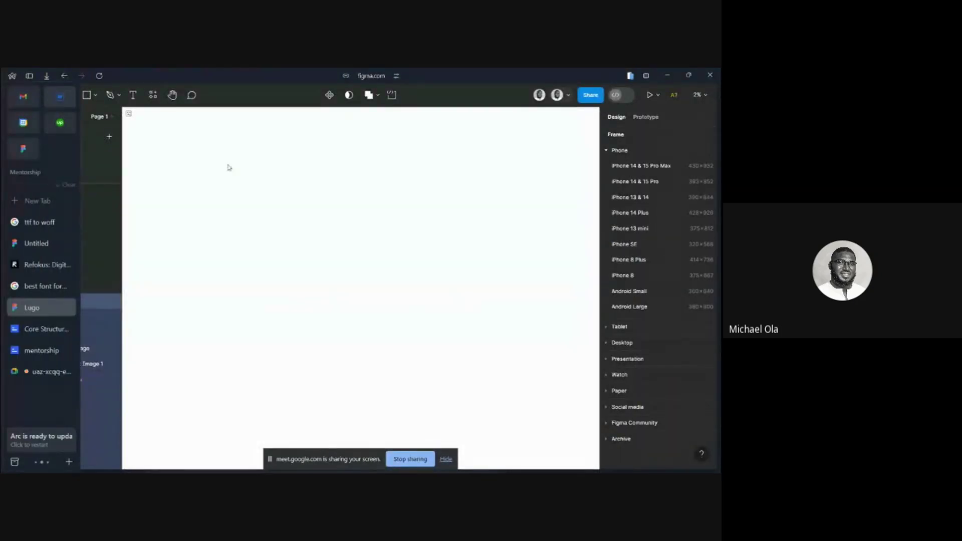
pyautogui.hotkey('ctrl', 'Tab')
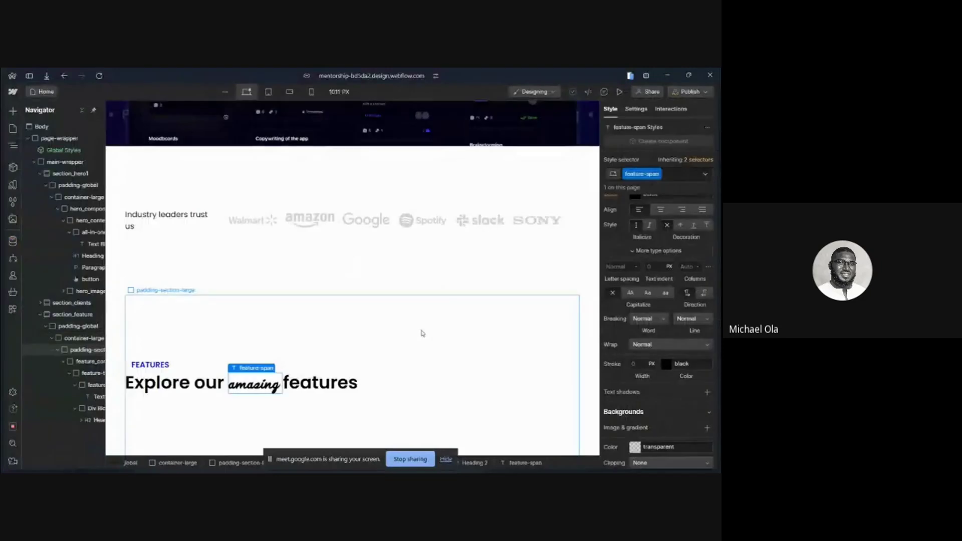
pyautogui.scroll(-2, 680, 350)
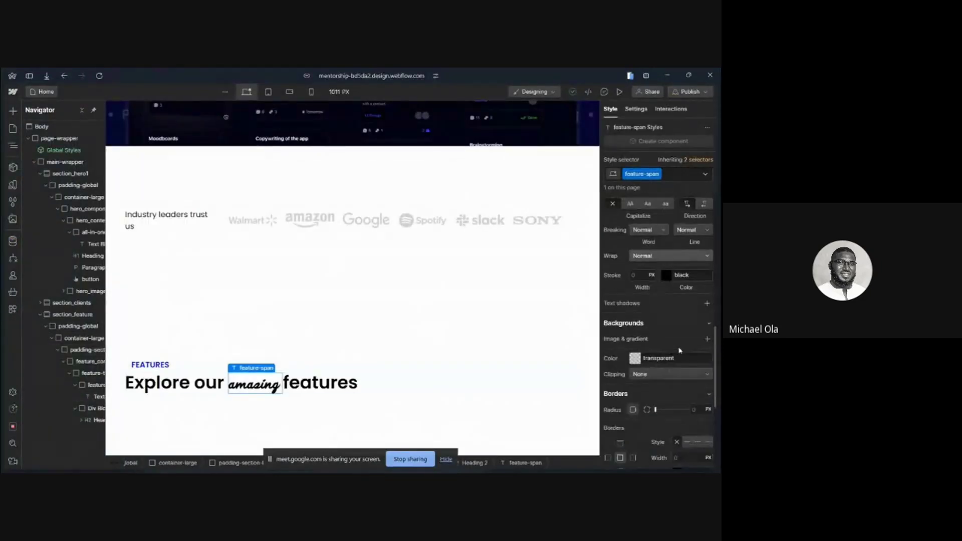
pyautogui.scroll(1, 669, 316)
pyautogui.scroll(4, 669, 316)
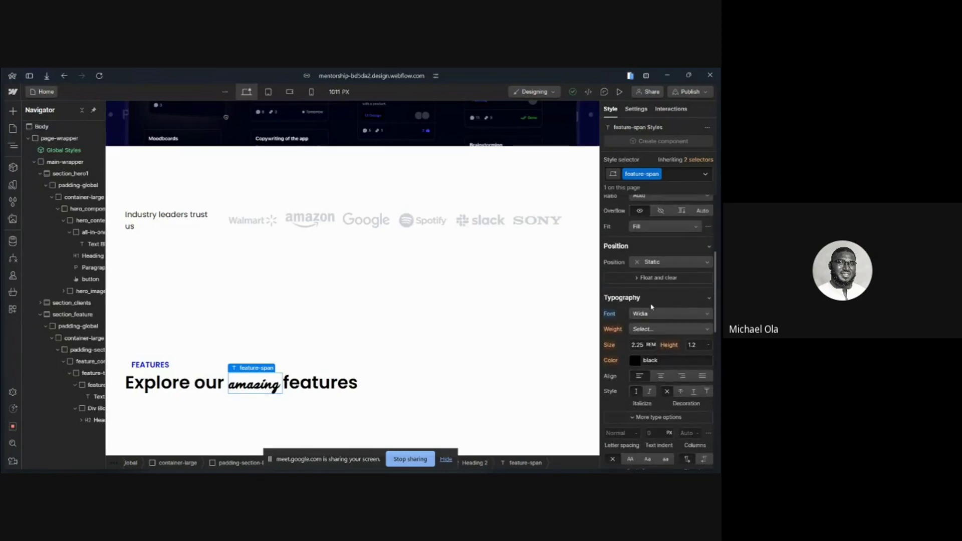
pyautogui.click(662, 360)
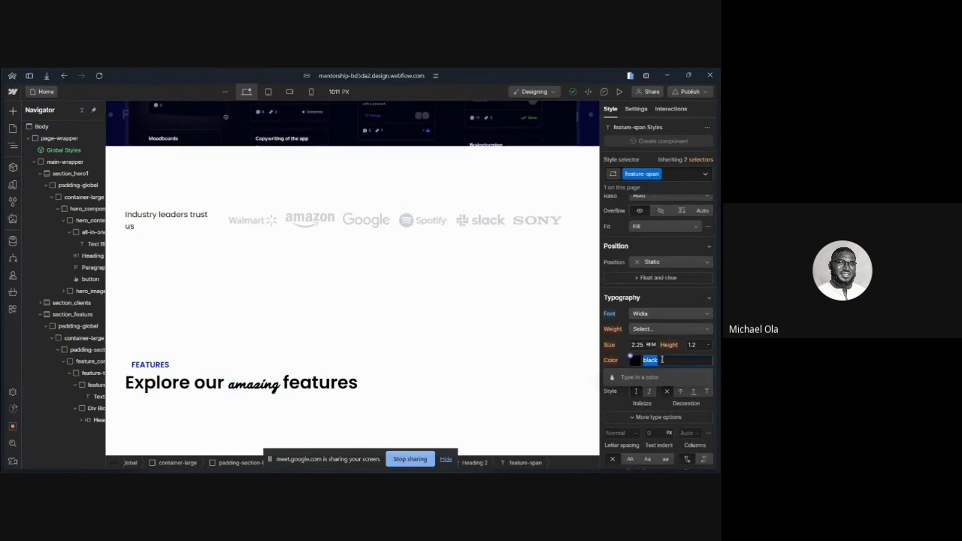
pyautogui.write('#000dff')
pyautogui.press('Return')
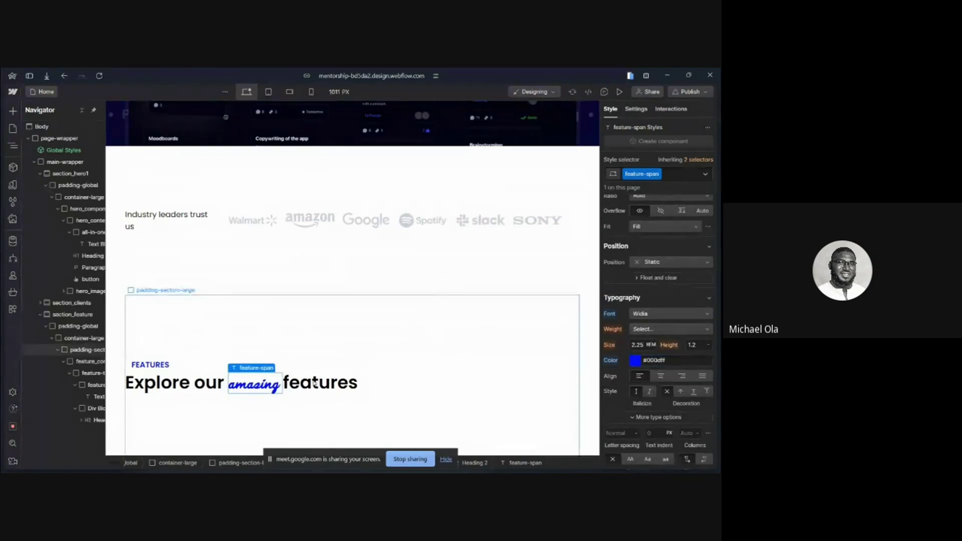
# Switch to Figma, close the fill settings of "amazing" and select the heading text "Explore our" to check its text properties
pyautogui.press('super')
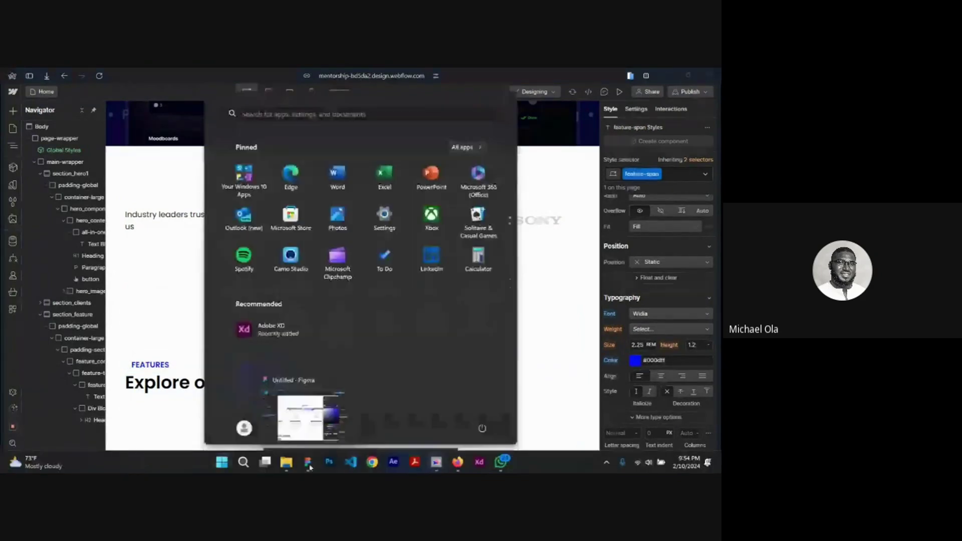
pyautogui.click(309, 462)
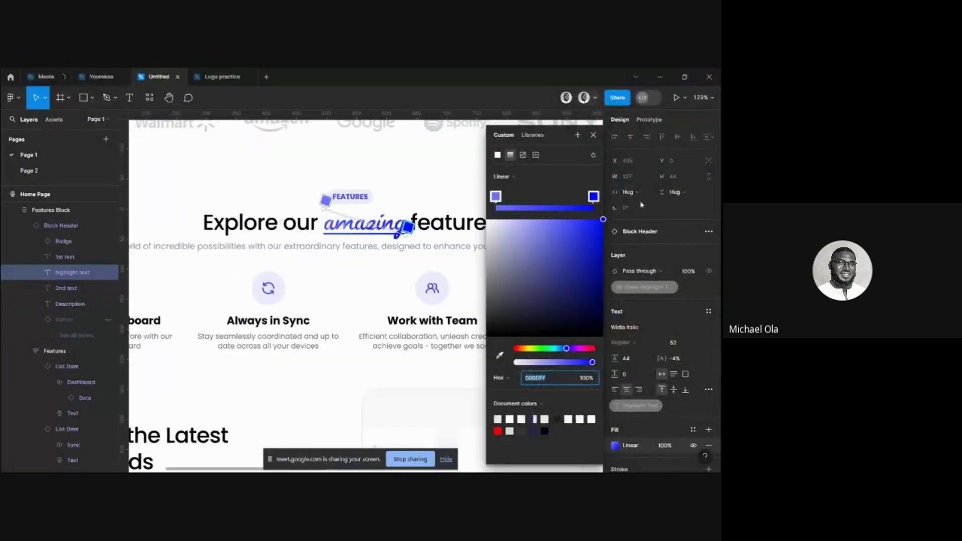
pyautogui.click(595, 135)
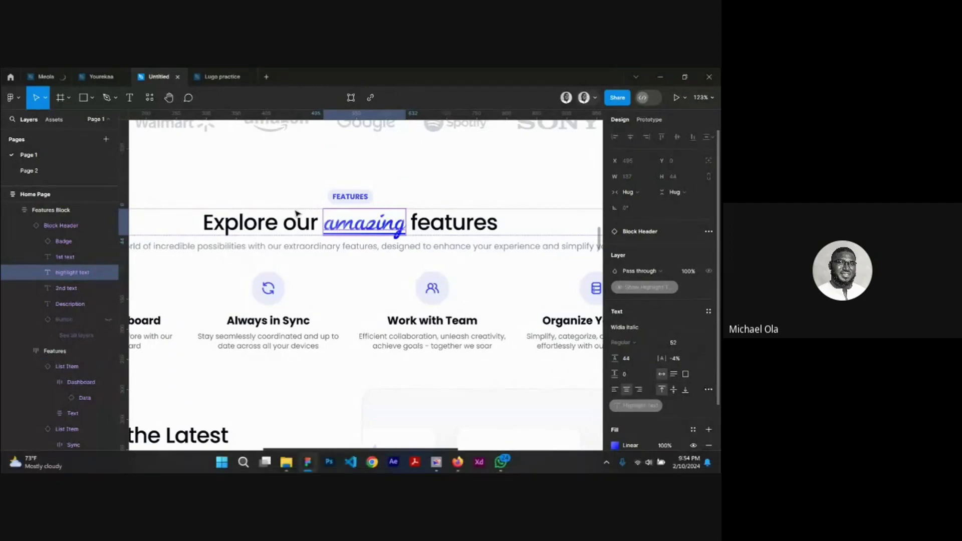
pyautogui.click(281, 225)
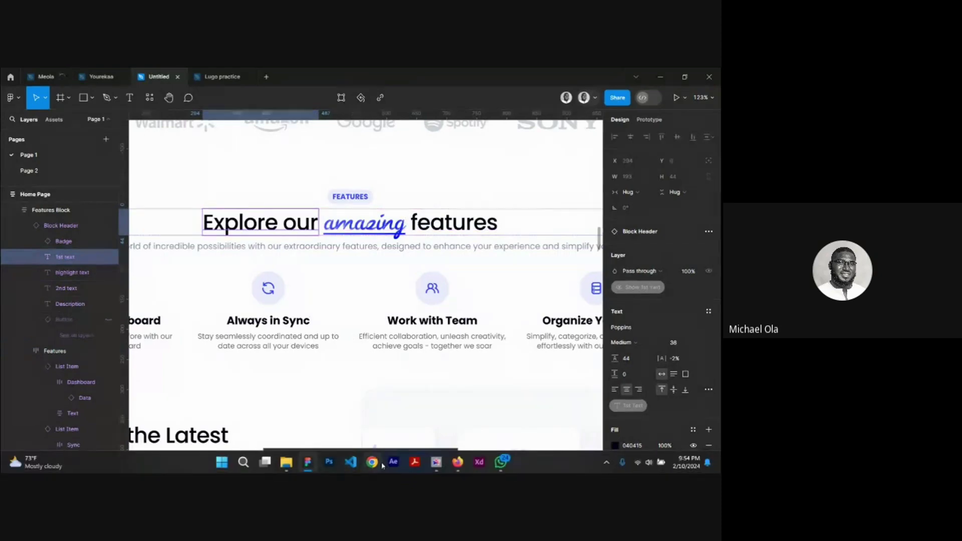
# Return to Webflow and set the font size of feature-span to 52 px, expressed as 3.25 rem
pyautogui.moveTo(435, 464)
pyautogui.click(367, 414)
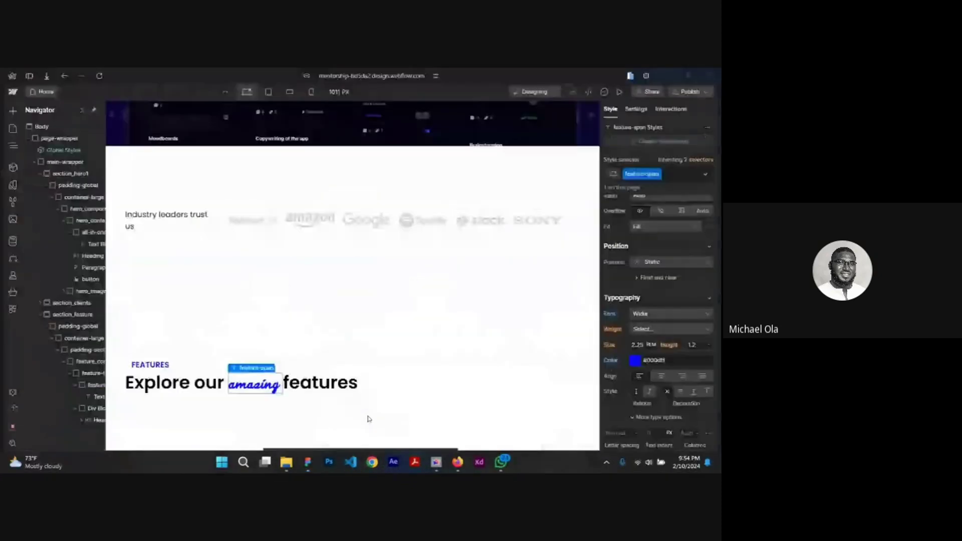
pyautogui.click(643, 345)
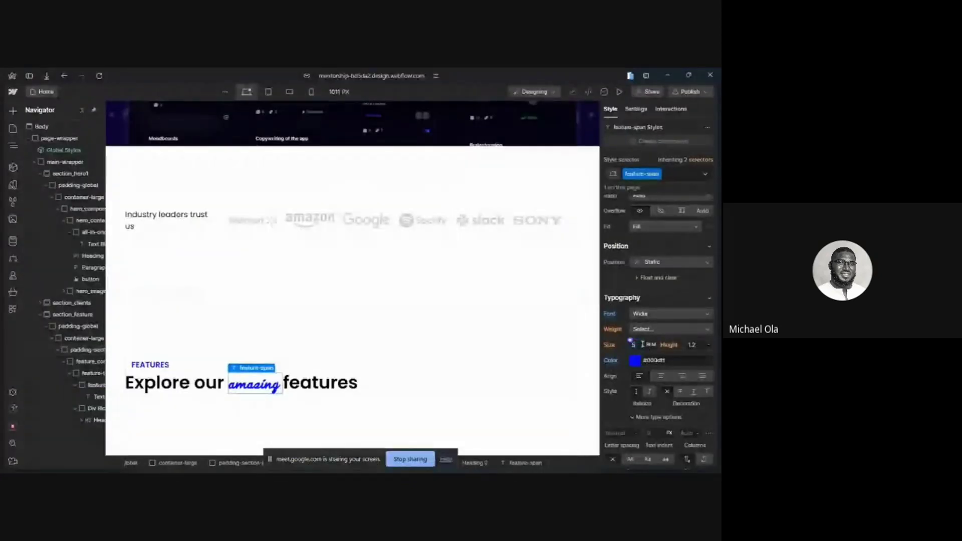
pyautogui.write('52')
pyautogui.press('Return')
pyautogui.write('px')
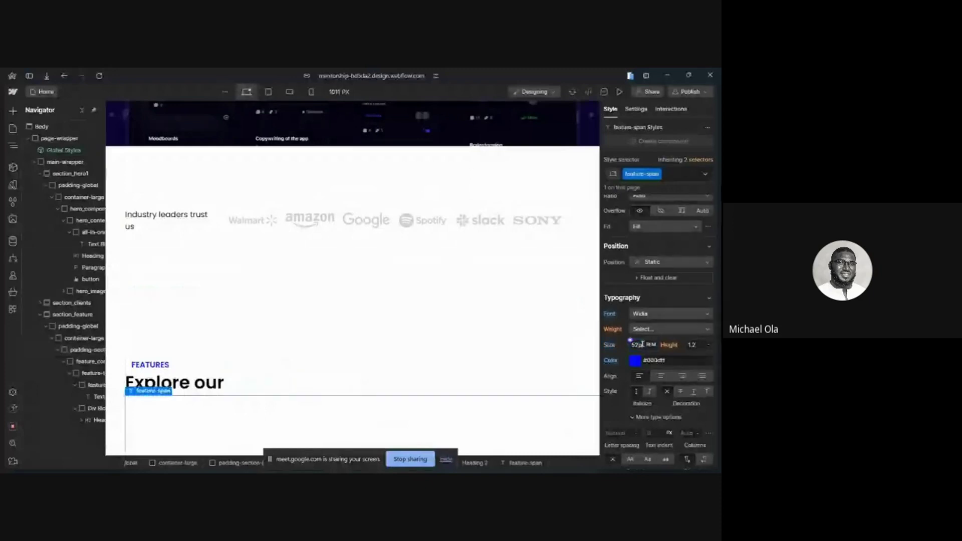
pyautogui.press('Return')
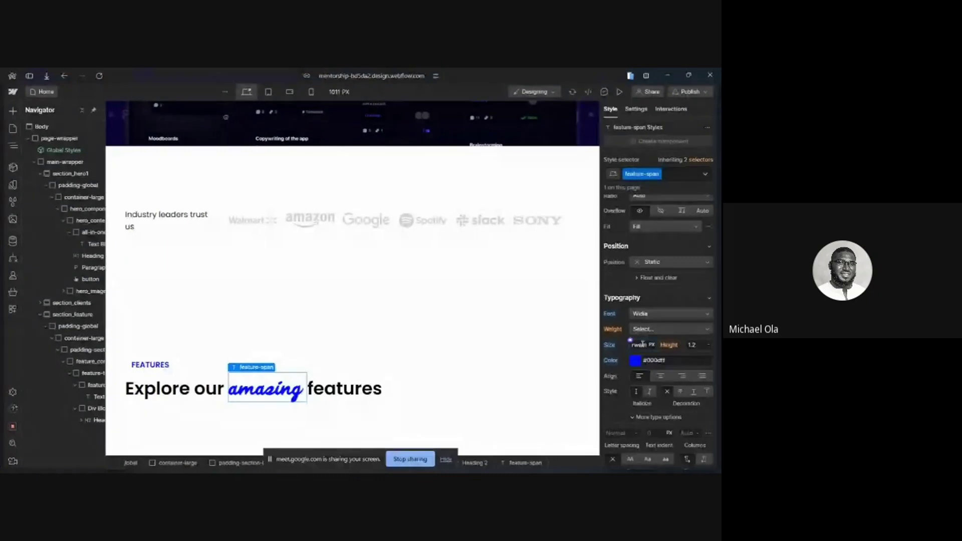
pyautogui.write('3.25rem')
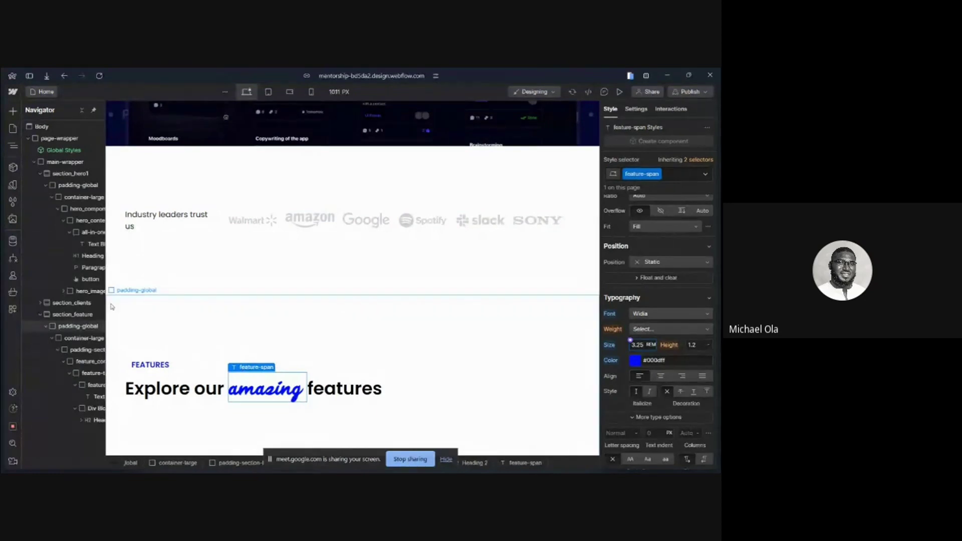
# Make feature_component a vertical flex container with its children aligned to the centre
pyautogui.click(76, 361)
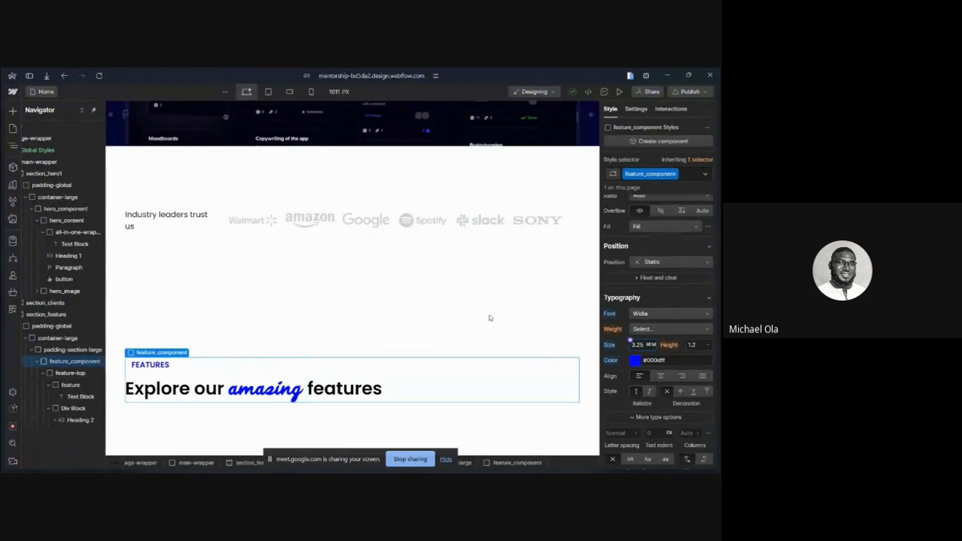
pyautogui.scroll(5, 666, 278)
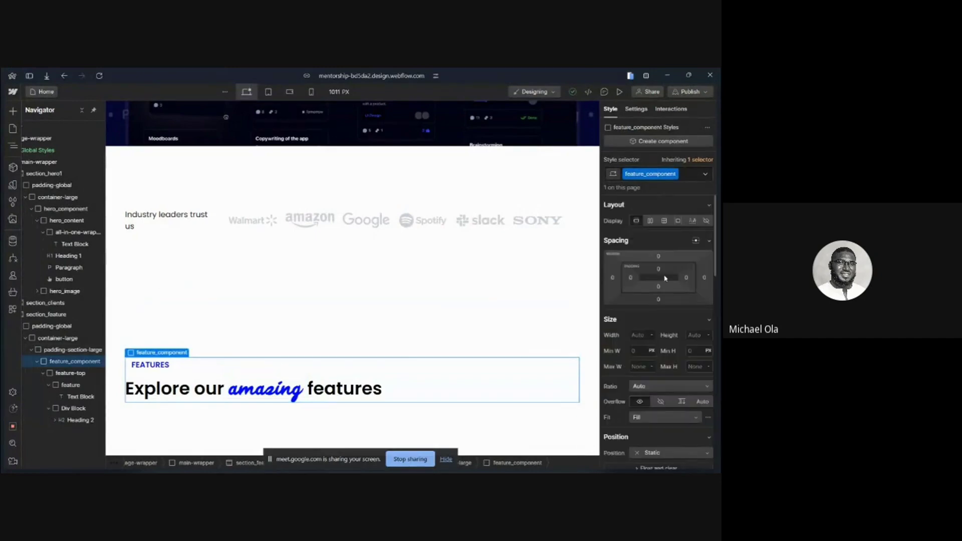
pyautogui.click(651, 222)
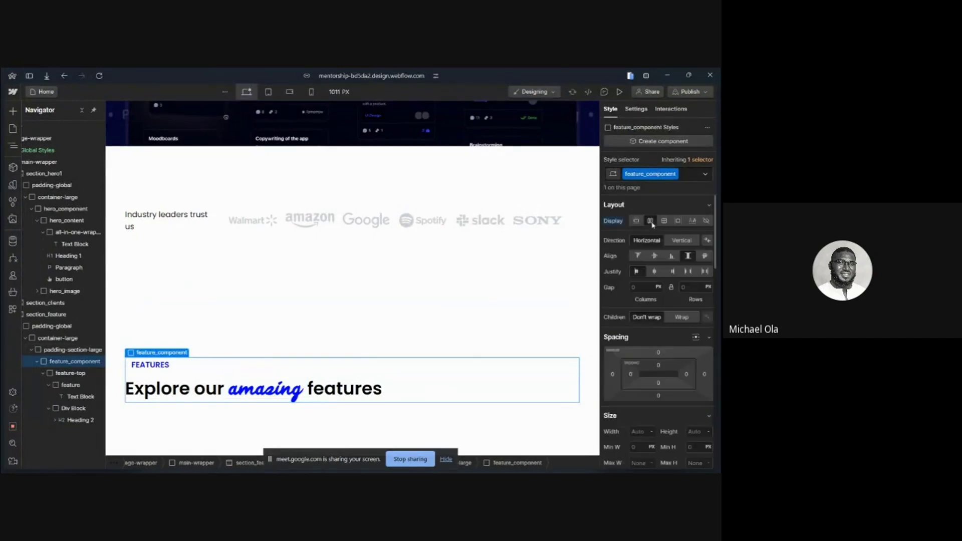
pyautogui.click(680, 241)
pyautogui.click(655, 256)
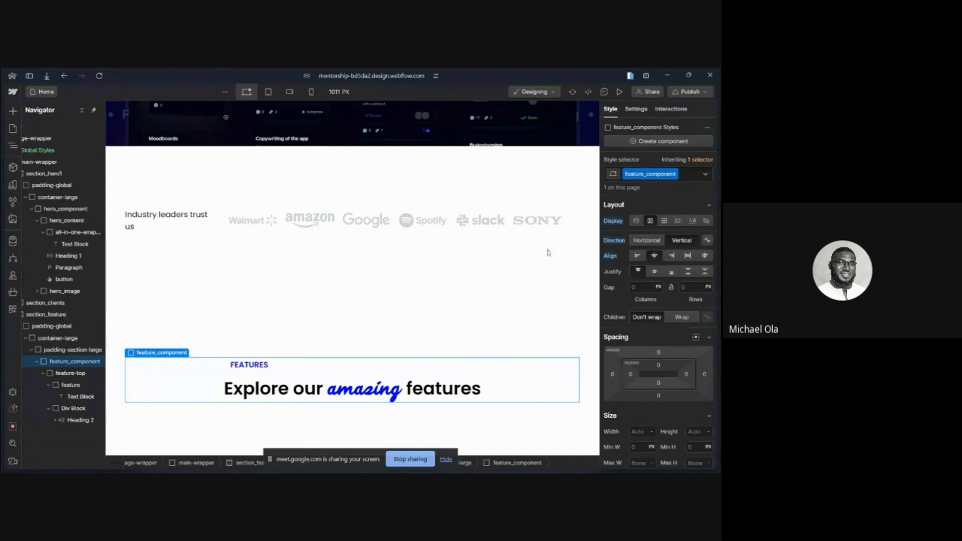
# Reapply the flex layout on feature-top with vertical direction and centre alignment
pyautogui.click(68, 374)
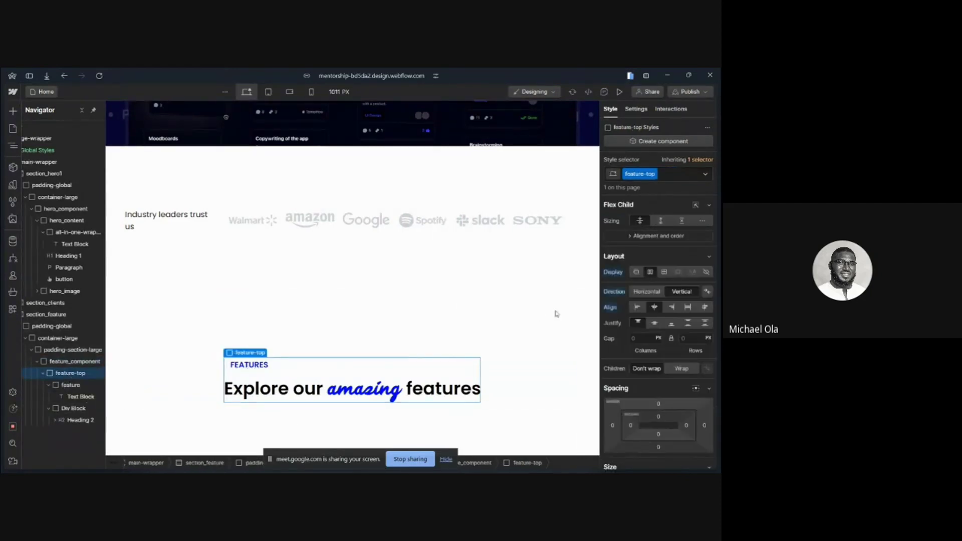
pyautogui.click(651, 272)
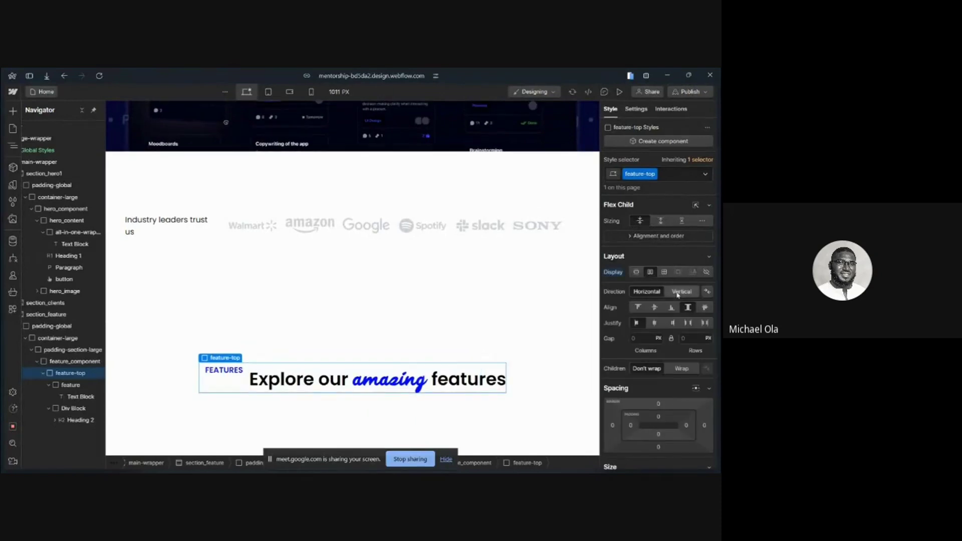
pyautogui.click(677, 293)
pyautogui.click(655, 307)
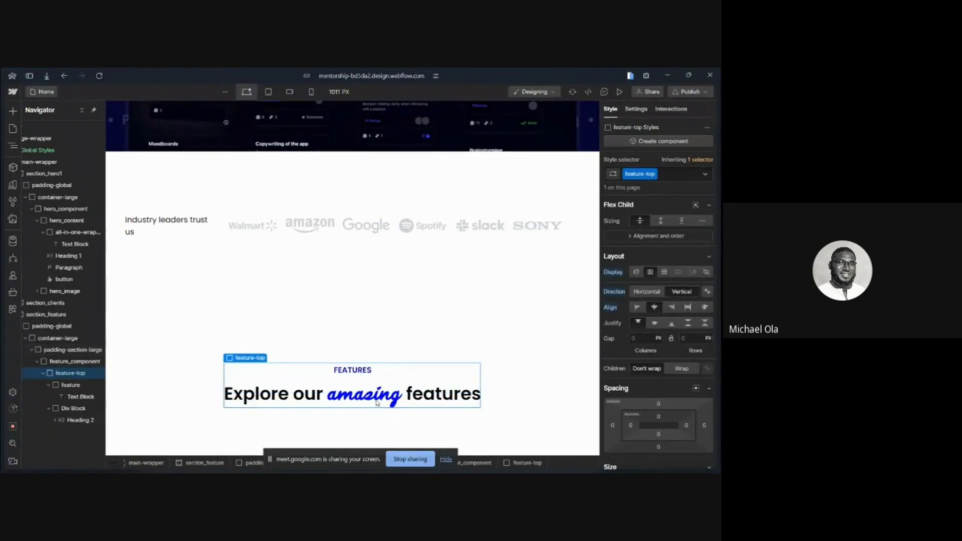
# Select the feature badge block, switch to Figma, show all properties of the FEATURES badge and select its fill hex code
pyautogui.click(333, 371)
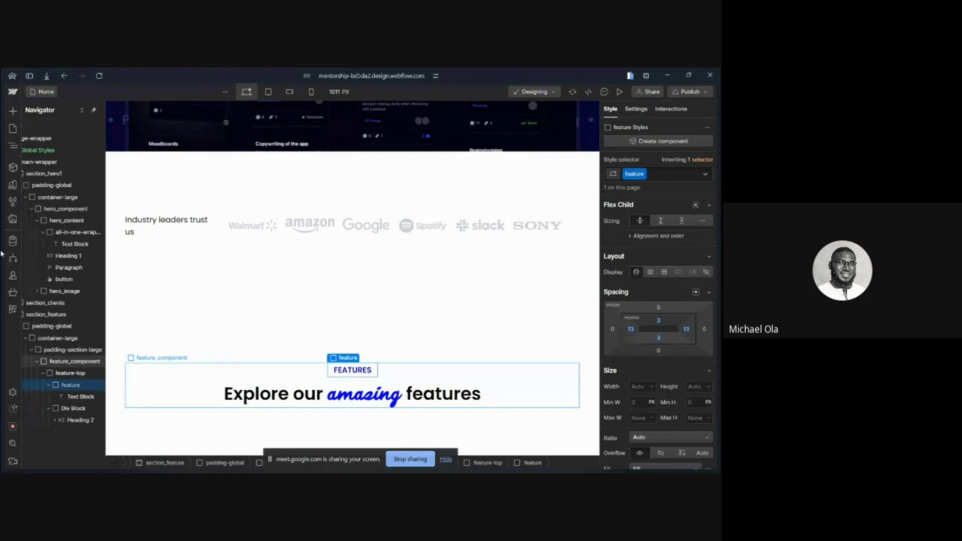
pyautogui.moveTo(2, 253)
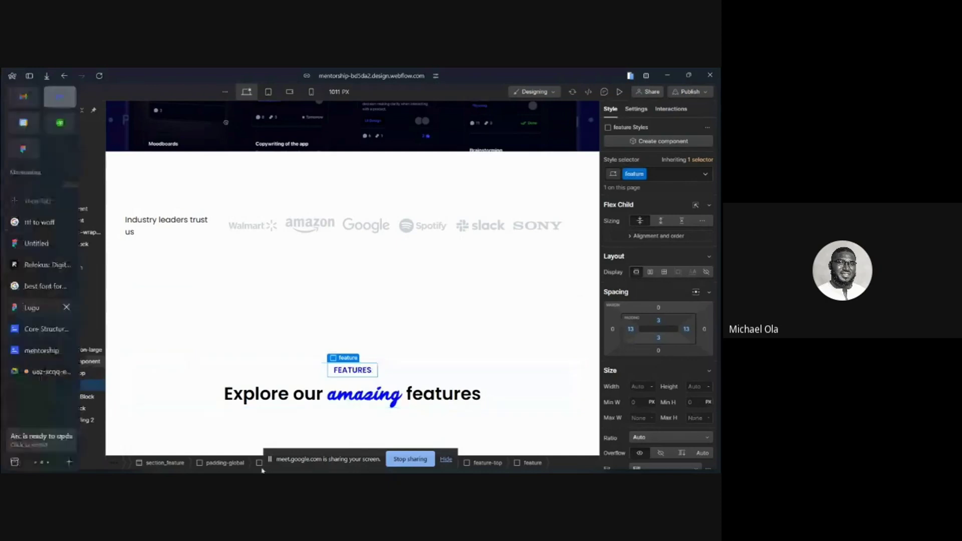
pyautogui.click(38, 328)
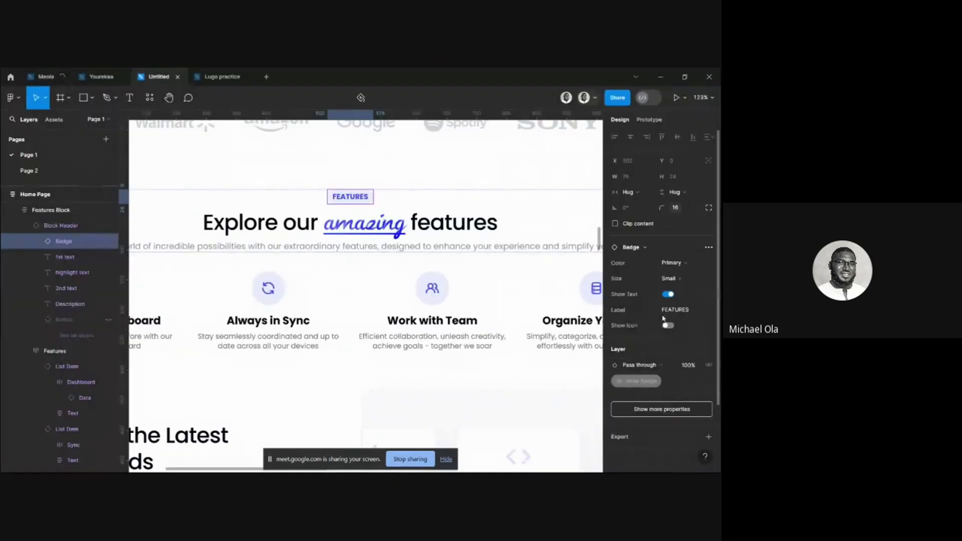
pyautogui.click(652, 409)
pyautogui.scroll(-2, 634, 423)
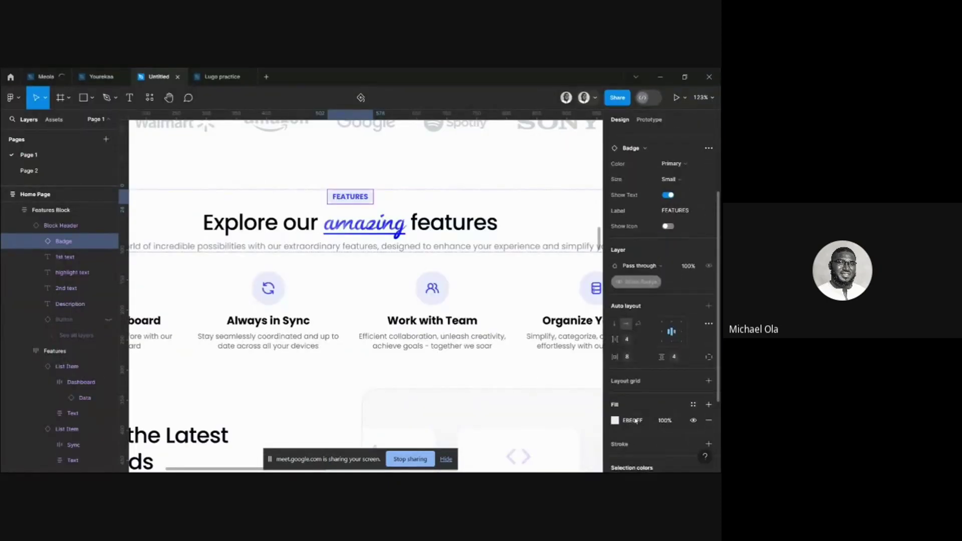
pyautogui.click(636, 422)
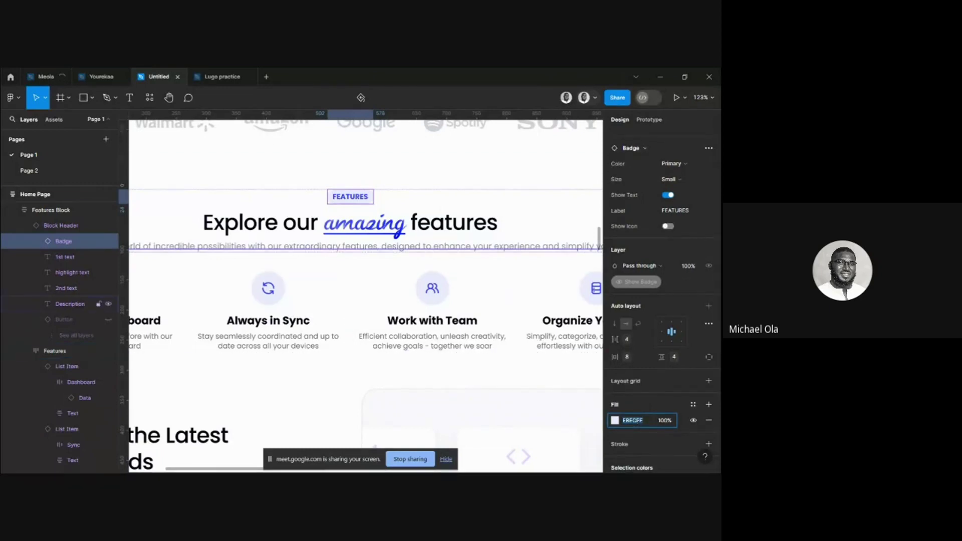
# Return to Webflow and set the background colour of the feature badge block to #ebecff
pyautogui.click(437, 463)
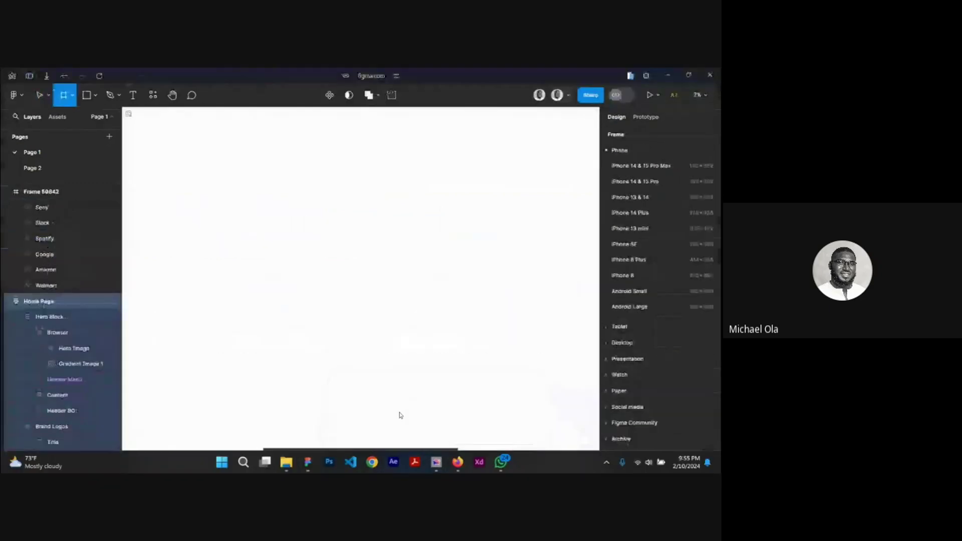
pyautogui.moveTo(2, 107)
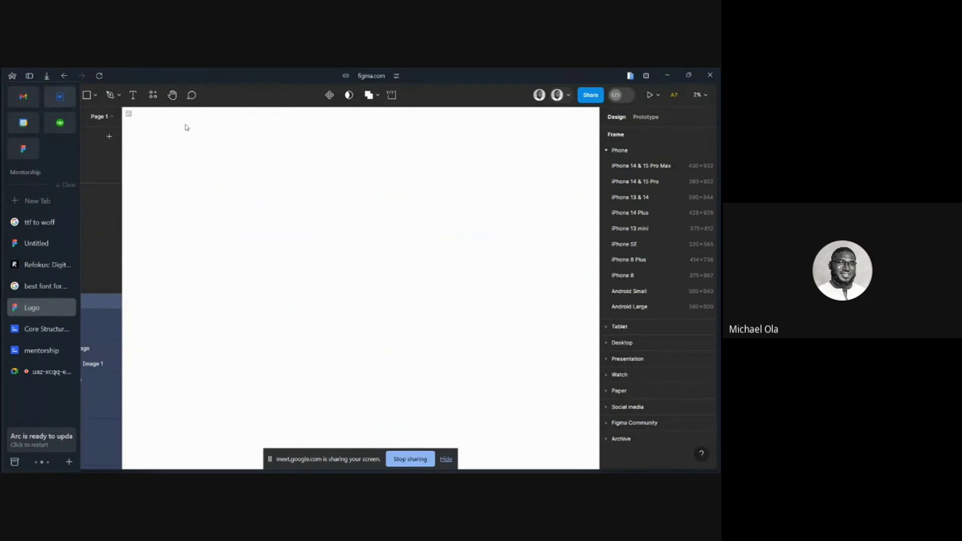
pyautogui.hotkey('ctrl', 'Tab')
pyautogui.scroll(-5, 674, 346)
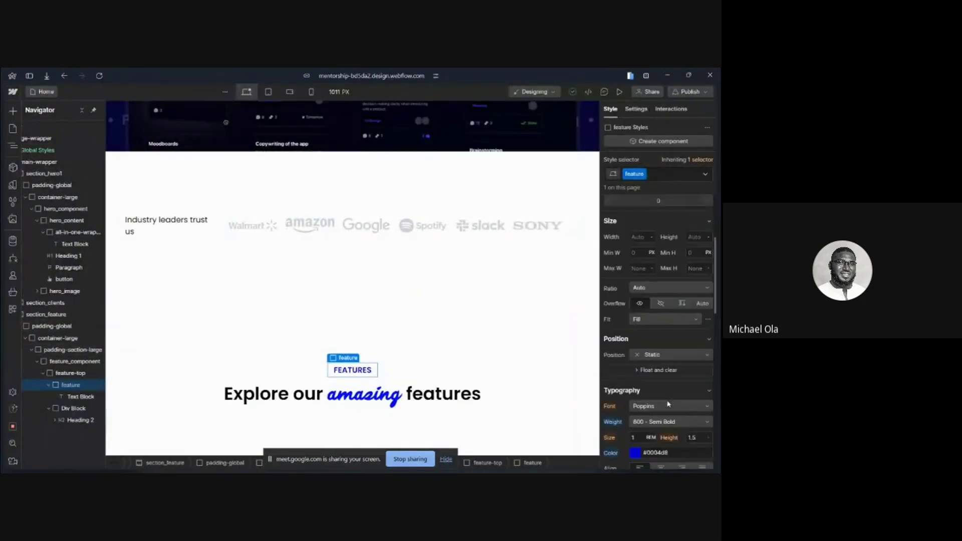
pyautogui.scroll(-5, 668, 403)
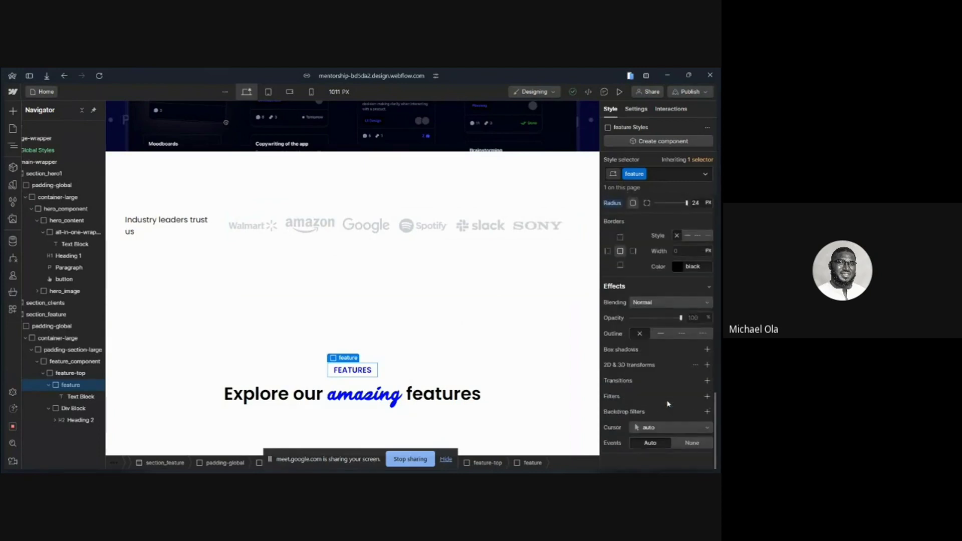
pyautogui.click(663, 233)
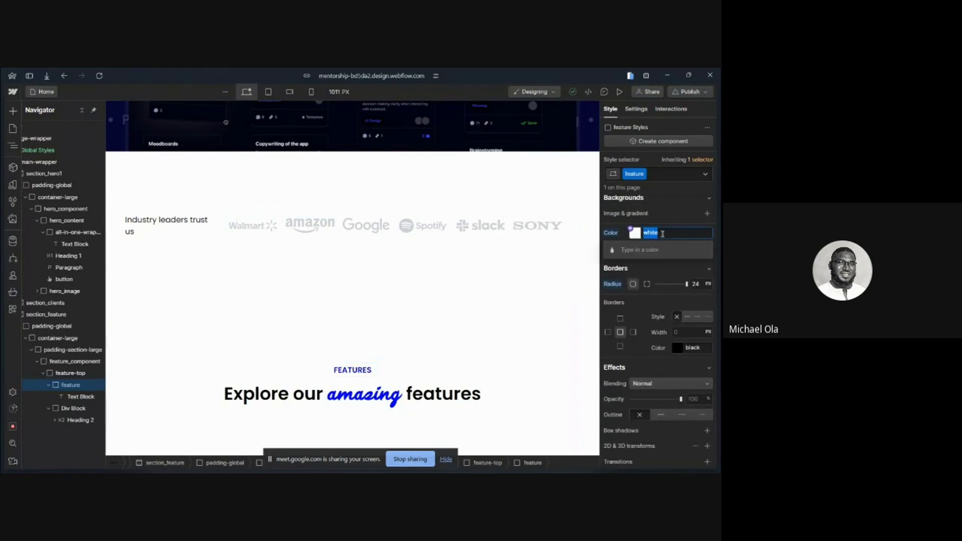
pyautogui.write('#ebecff')
pyautogui.press('Return')
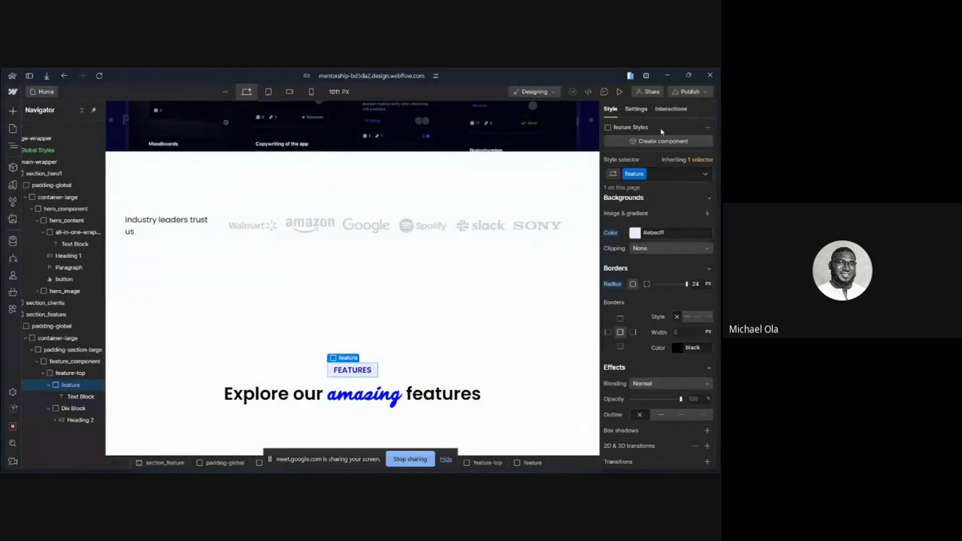
# Create a component named Feature from the feature badge block and leave component editing
pyautogui.click(655, 143)
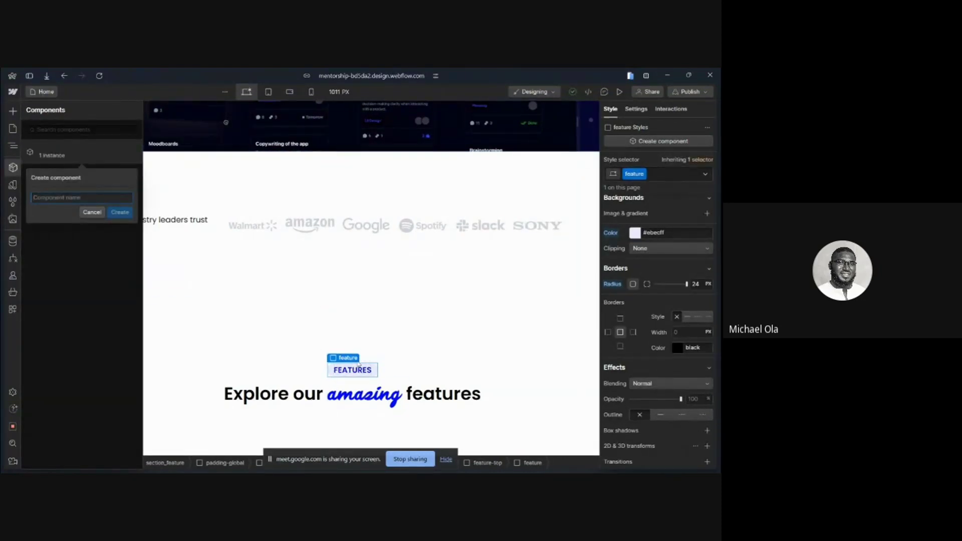
pyautogui.write('Feature')
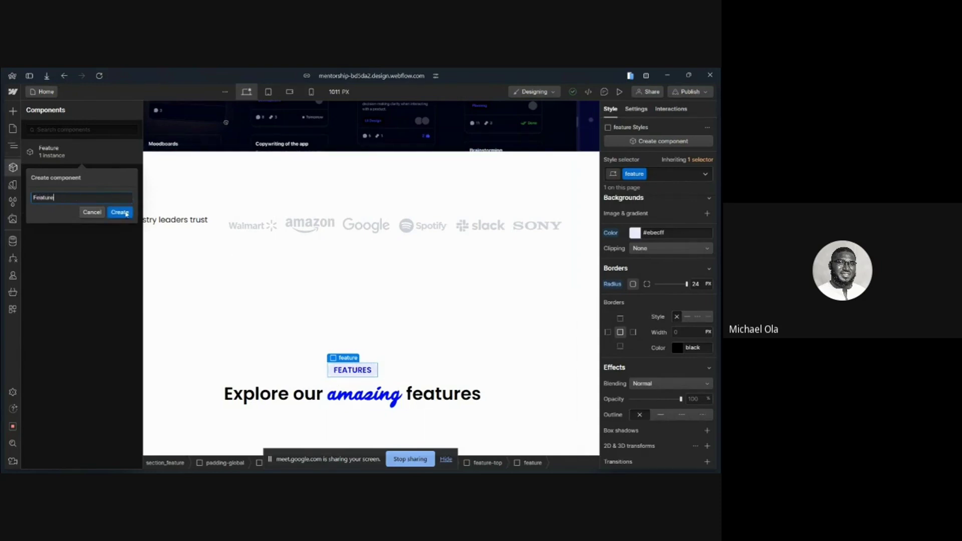
pyautogui.click(124, 214)
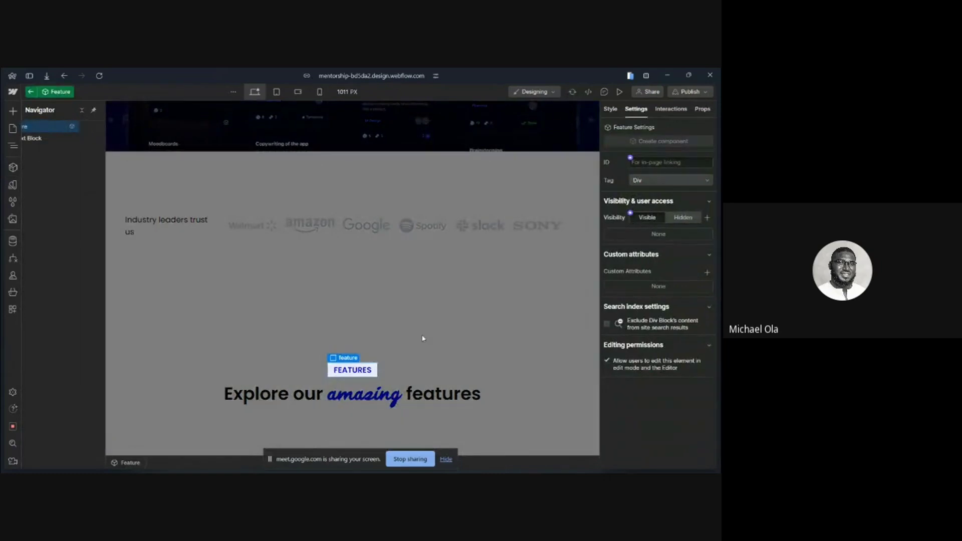
pyautogui.press('Escape')
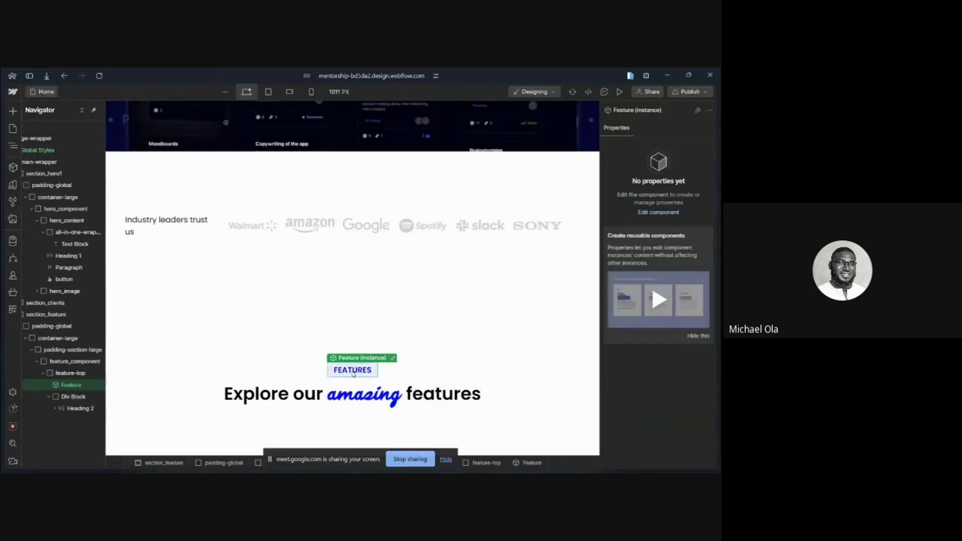
# Place a second Feature component instance inside feature_component above feature-top and unlink it from the component
pyautogui.click(13, 167)
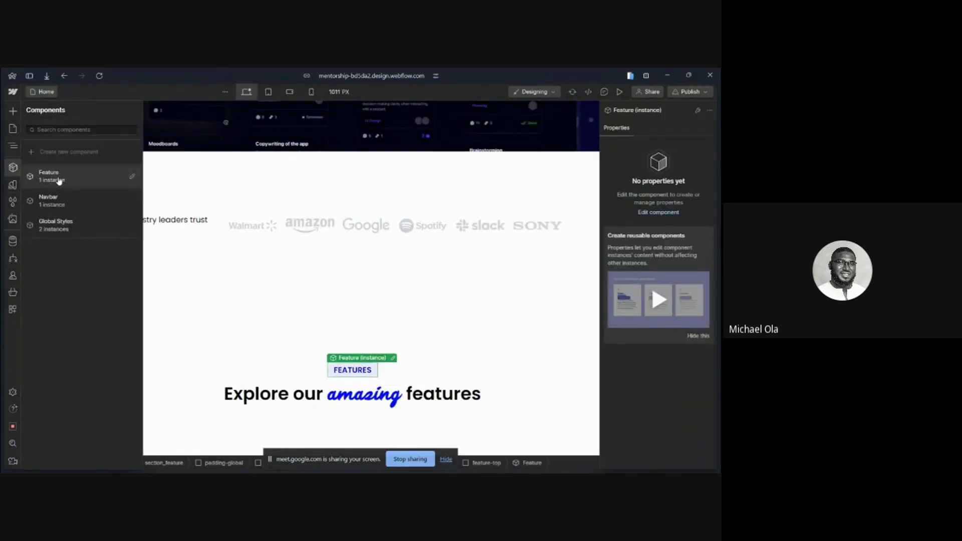
pyautogui.moveTo(60, 181); pyautogui.dragTo(58, 373)
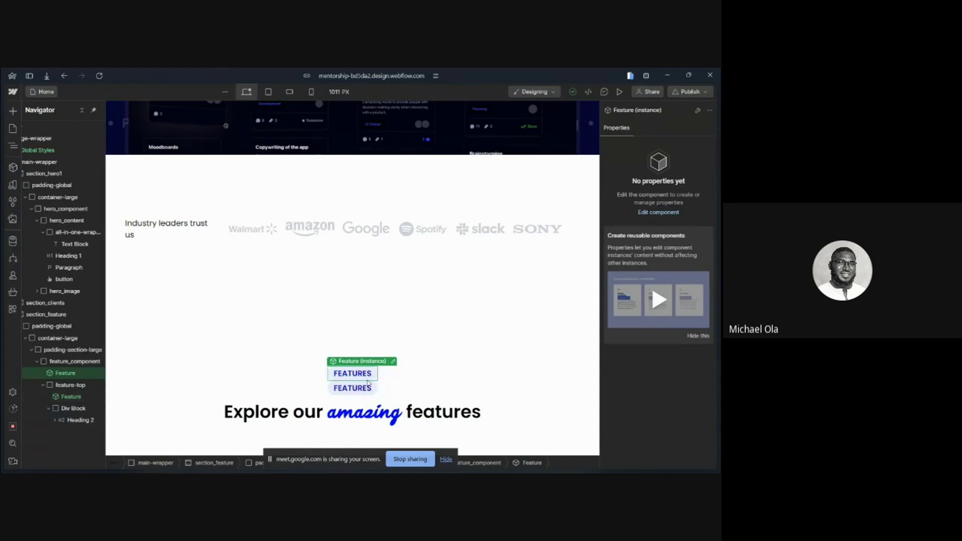
pyautogui.click(394, 365)
pyautogui.rightClick(377, 363)
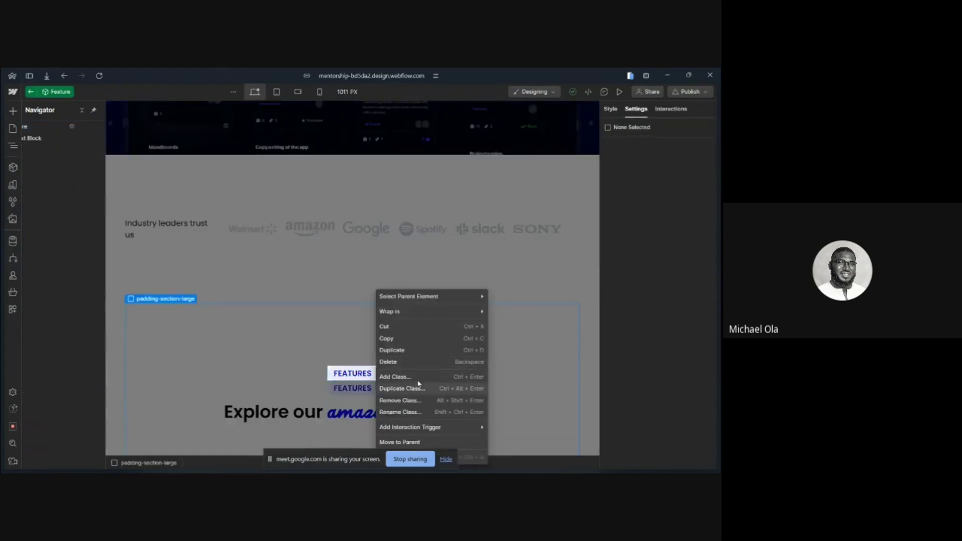
pyautogui.click(433, 250)
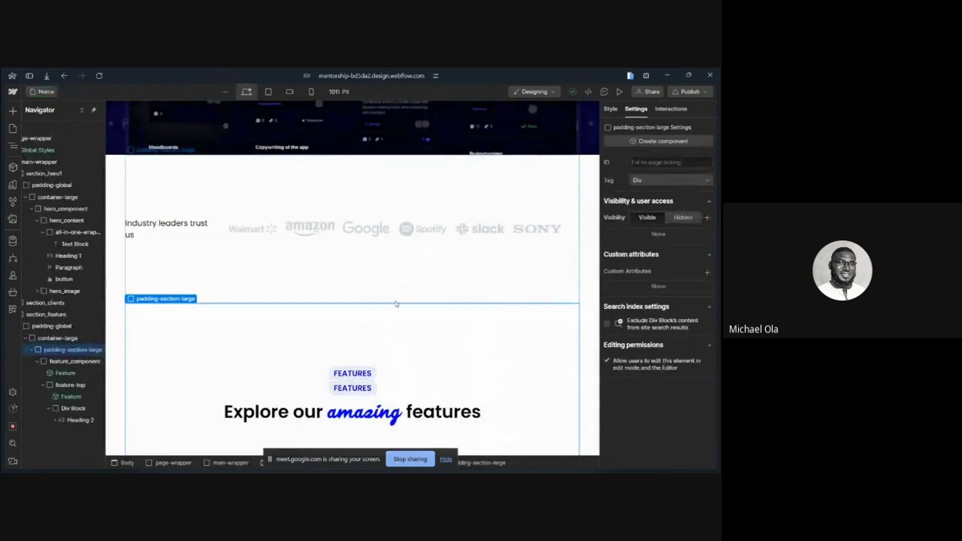
pyautogui.rightClick(360, 374)
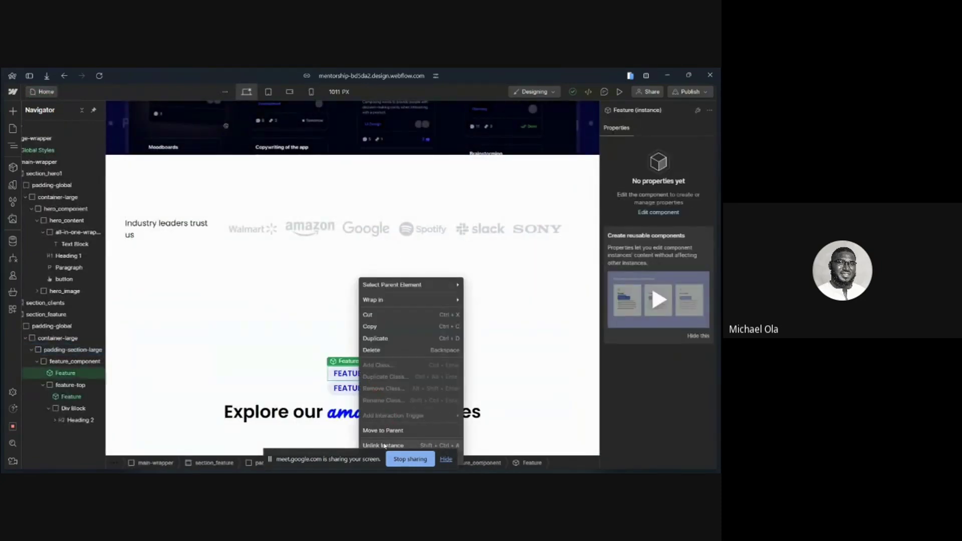
pyautogui.click(384, 446)
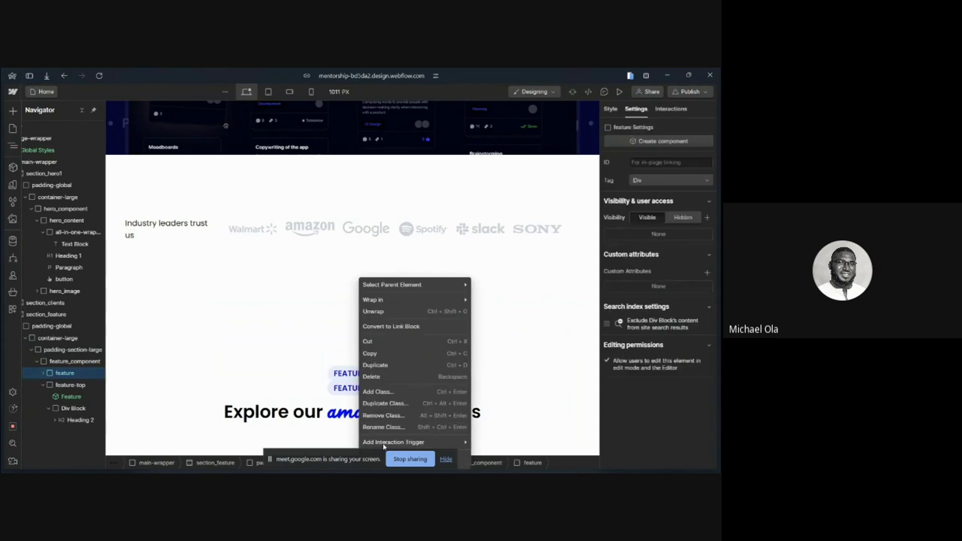
pyautogui.click(335, 376)
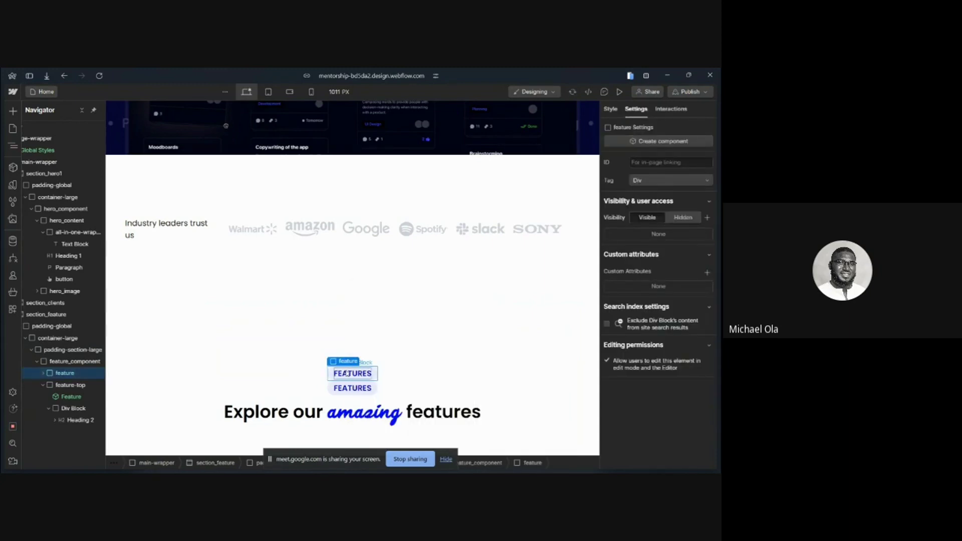
# Delete the unlinked duplicate feature badge that sits above feature-top
pyautogui.click(70, 397)
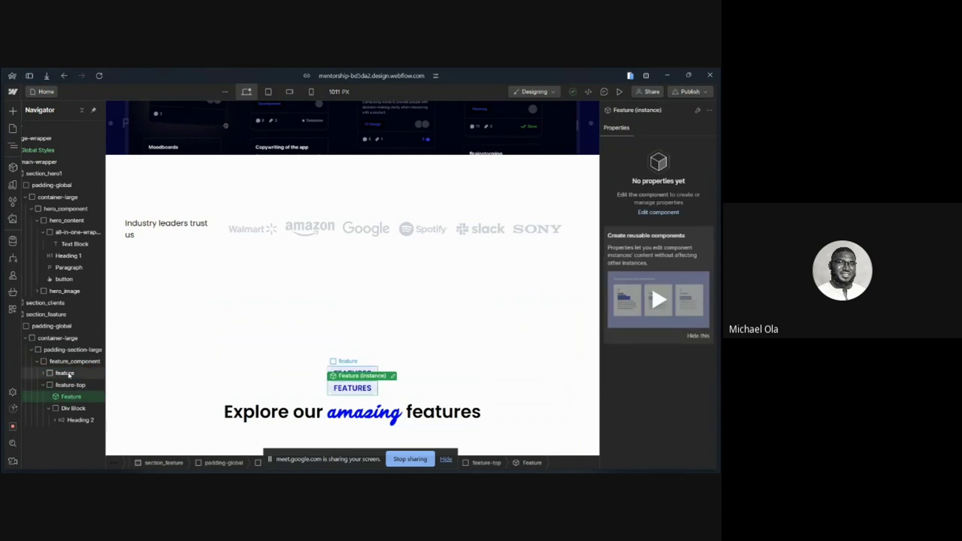
pyautogui.click(69, 374)
pyautogui.press('Delete')
# Unlink the remaining FEATURES badge instance in feature-top from the Feature component
pyautogui.click(359, 373)
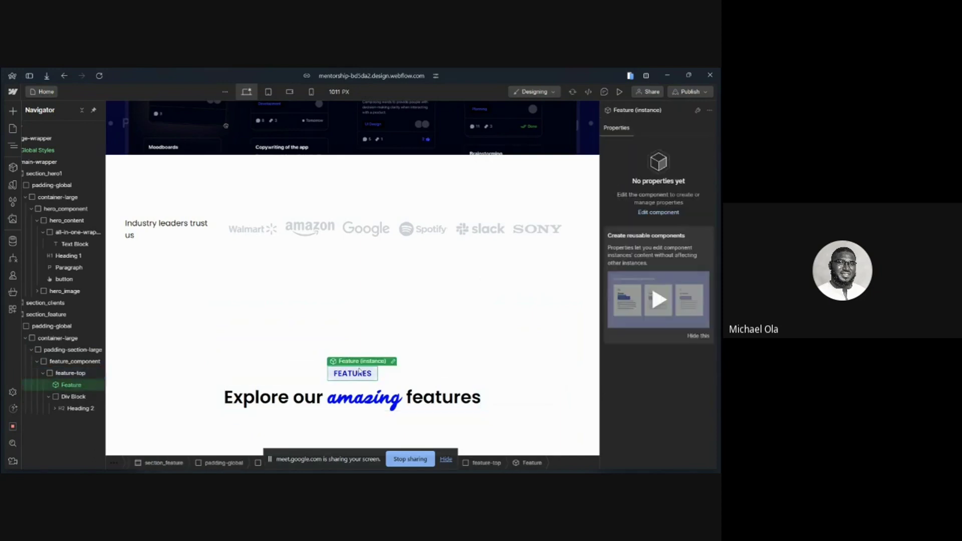
pyautogui.rightClick(359, 373)
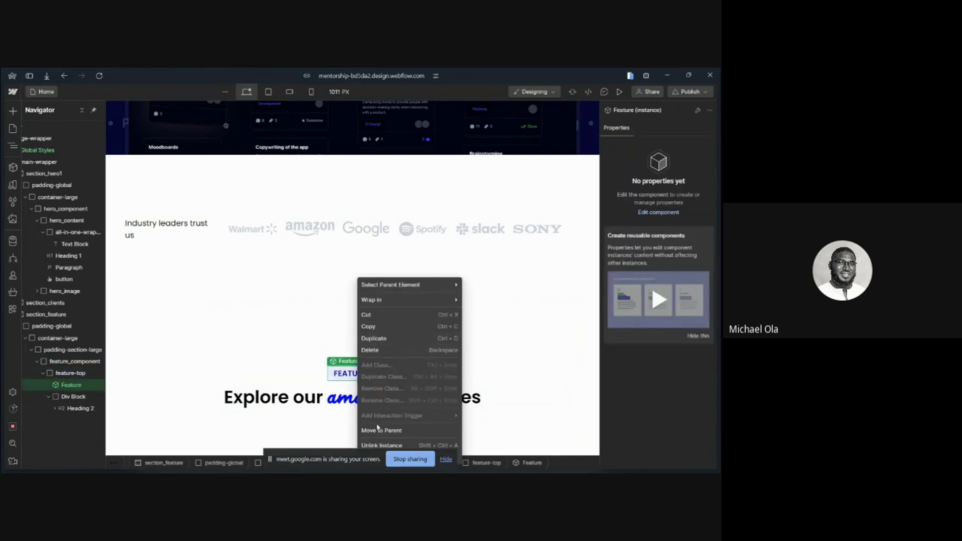
pyautogui.click(382, 446)
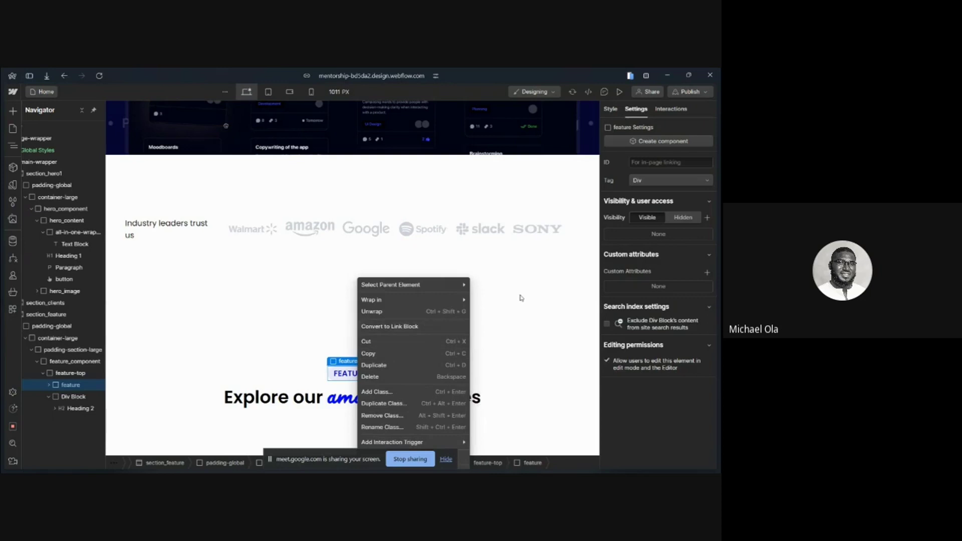
pyautogui.click(521, 298)
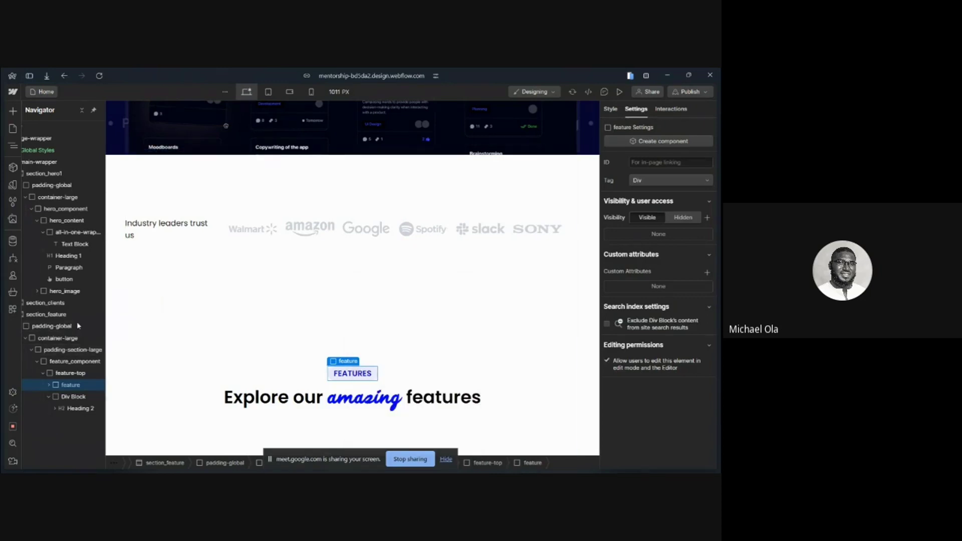
# Collapse feature-top and insert a Div Block inside feature_component below it
pyautogui.click(43, 374)
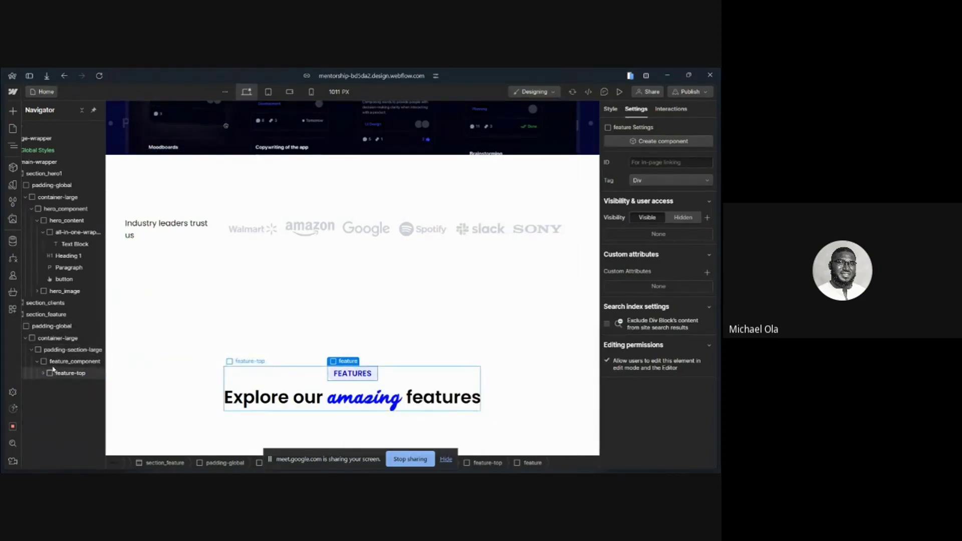
pyautogui.click(53, 362)
pyautogui.hotkey('ctrl', 'k')
pyautogui.write('div')
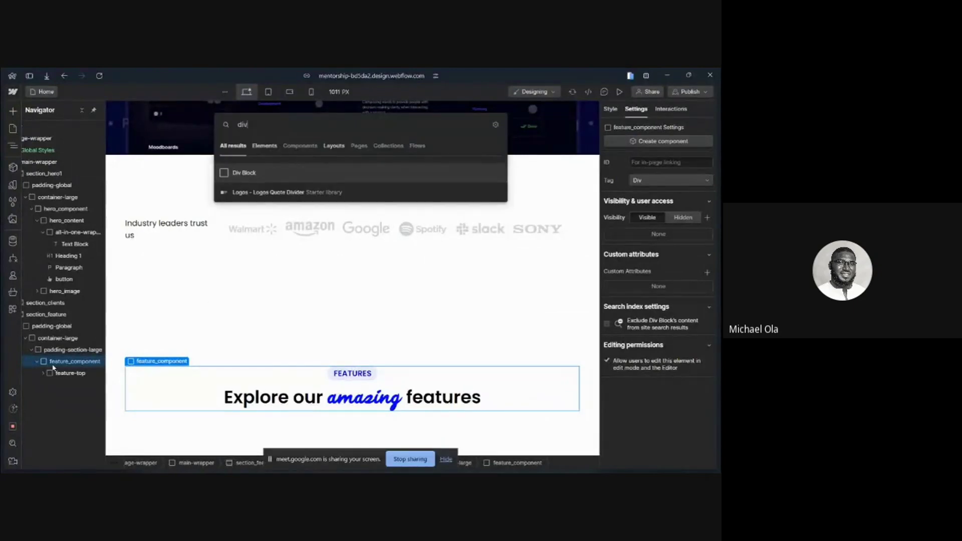
pyautogui.click(265, 175)
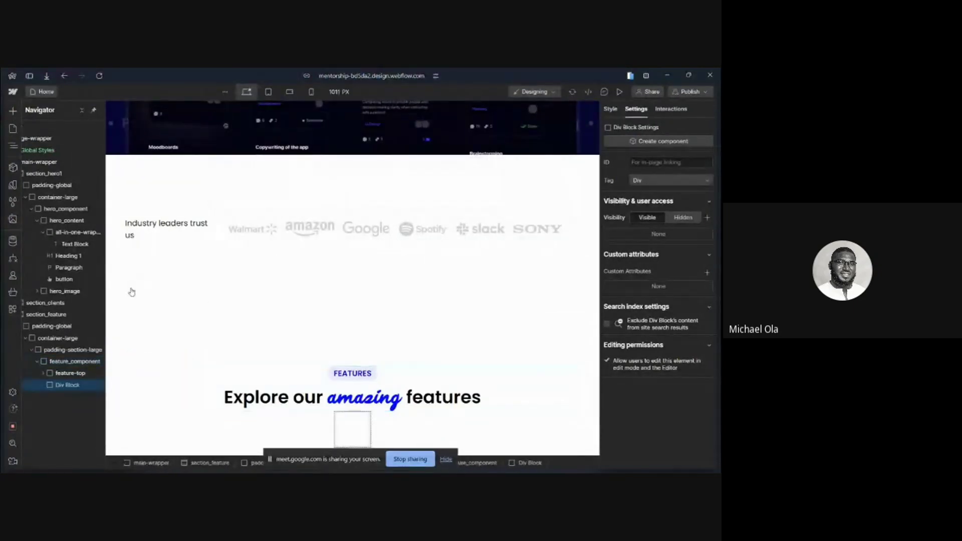
# Create the class feature-bottom and apply it to the new Div Block
pyautogui.press('s')
pyautogui.click(638, 174)
pyautogui.write('featu')
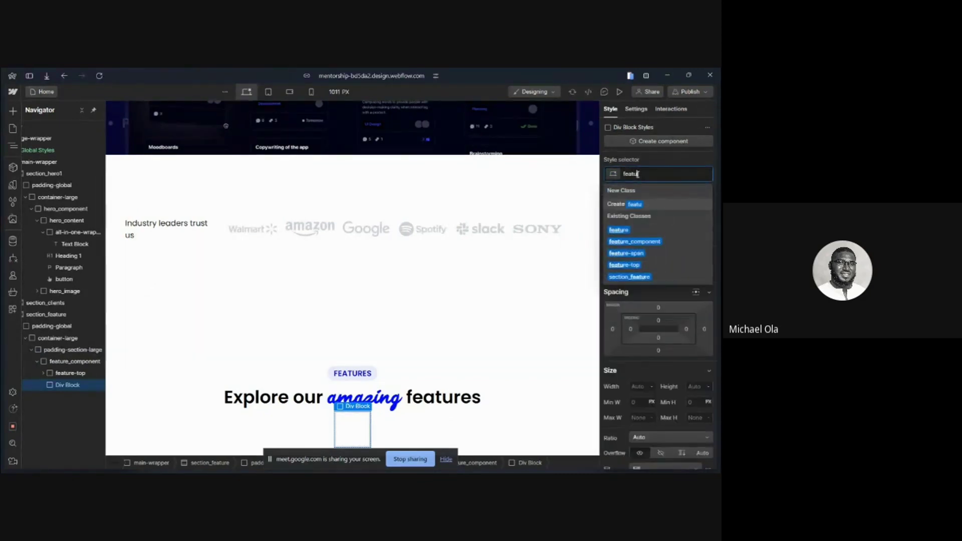
pyautogui.write('re-bottom')
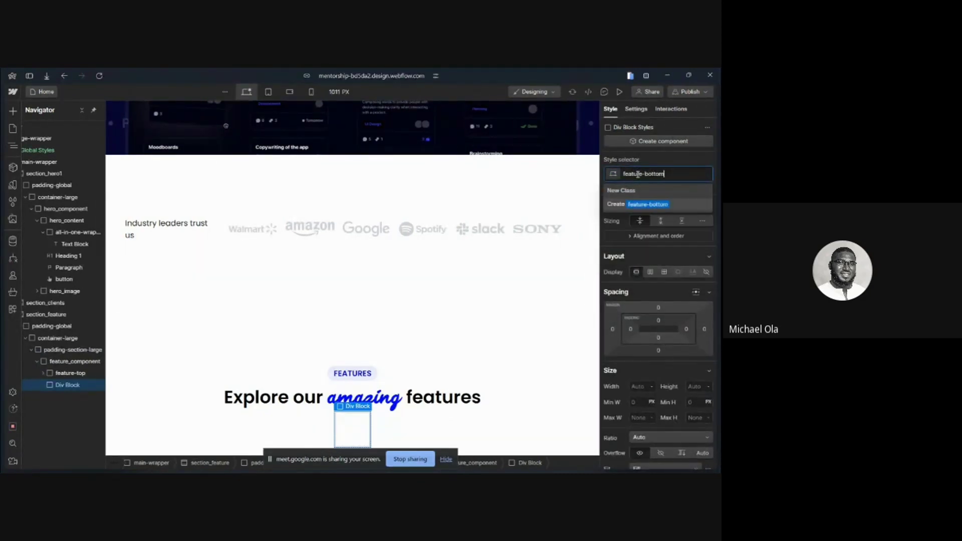
pyautogui.press('Return')
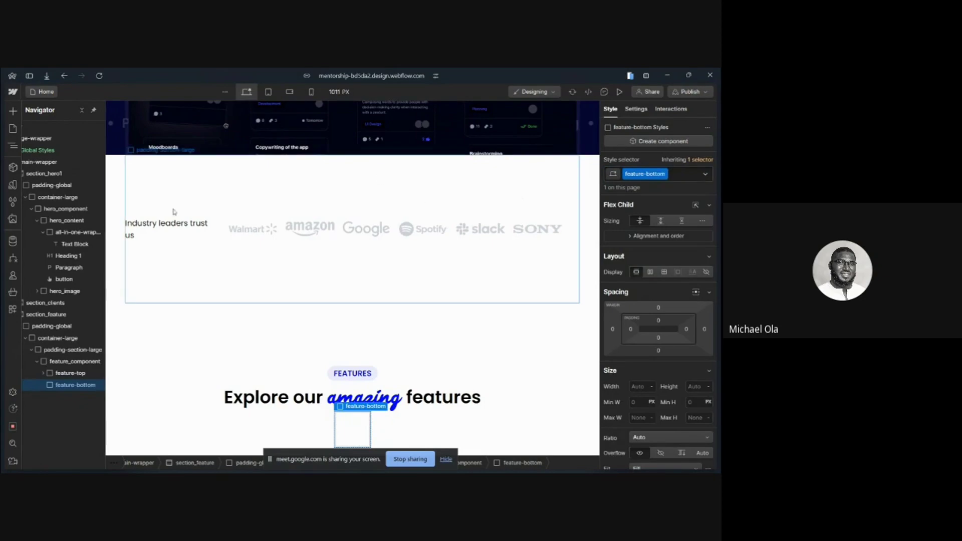
# Switch to Figma and copy the text of the description under the "Explore our amazing features" heading
pyautogui.moveTo(4, 261)
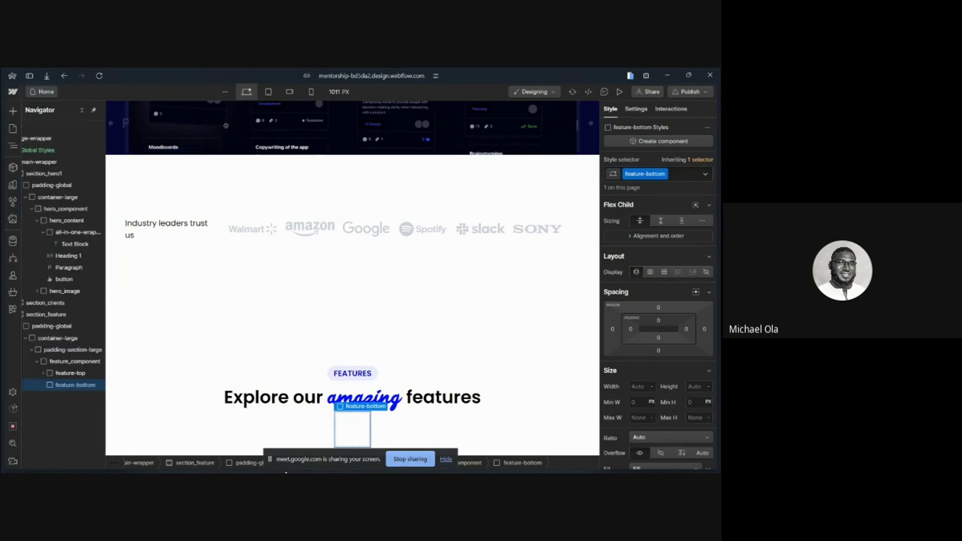
pyautogui.press('super')
pyautogui.click(236, 408)
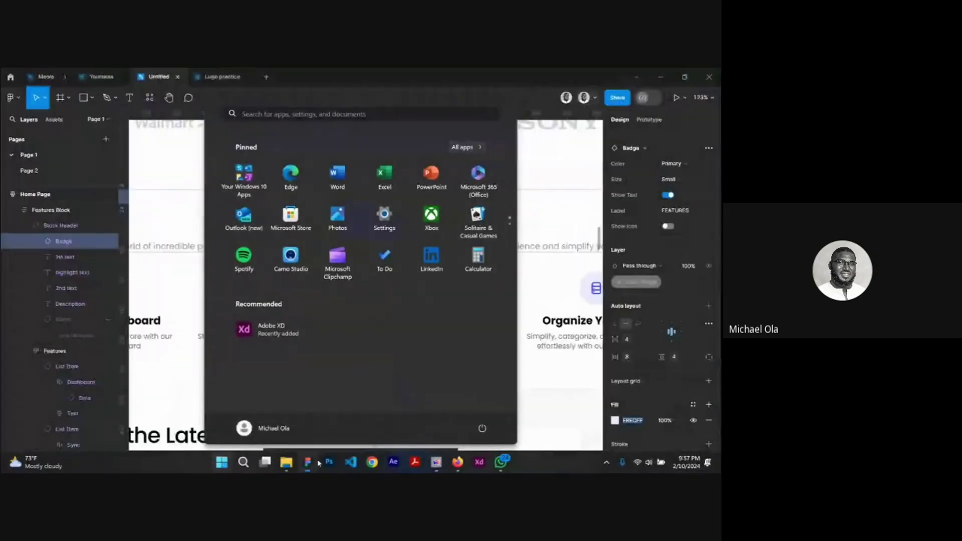
pyautogui.scroll(-5, 339, 361)
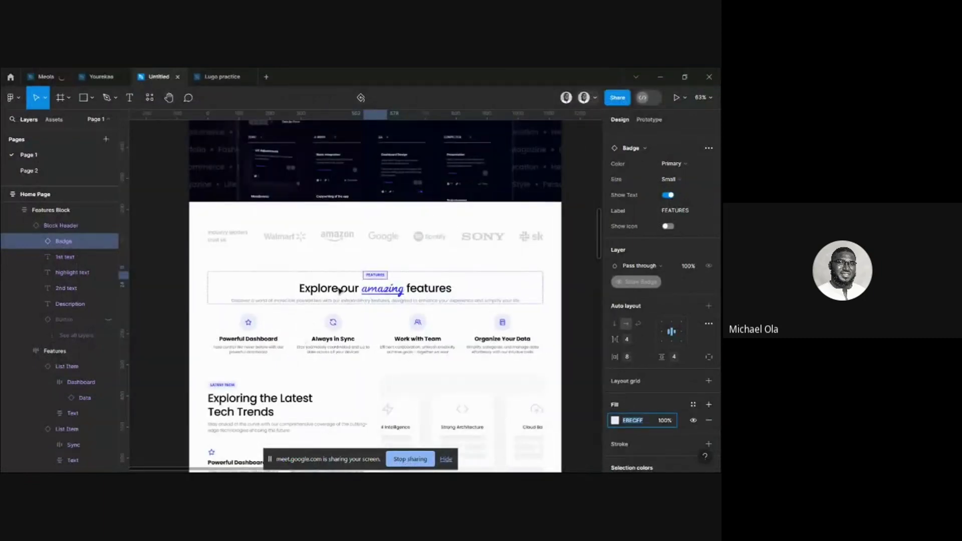
pyautogui.click(322, 304)
pyautogui.rightClick(351, 302)
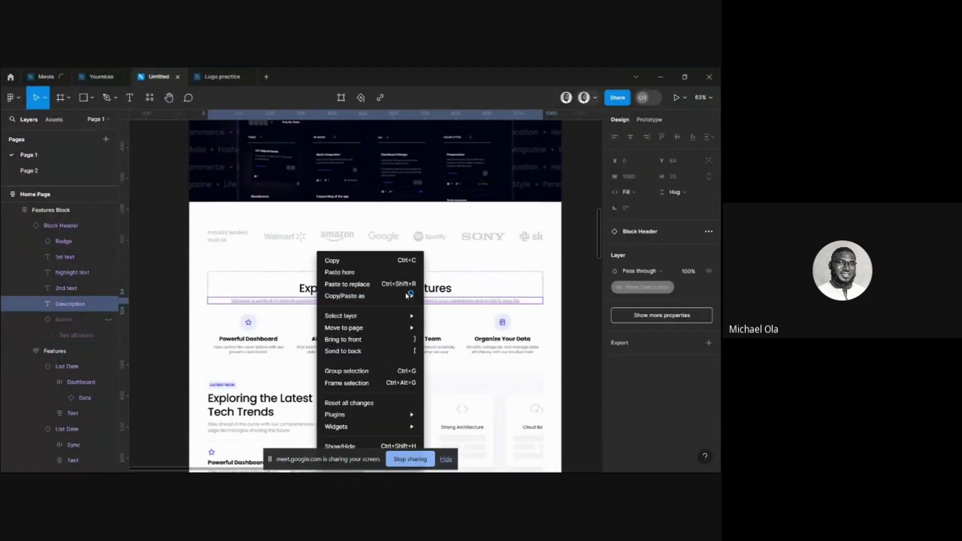
pyautogui.moveTo(386, 297)
pyautogui.click(446, 296)
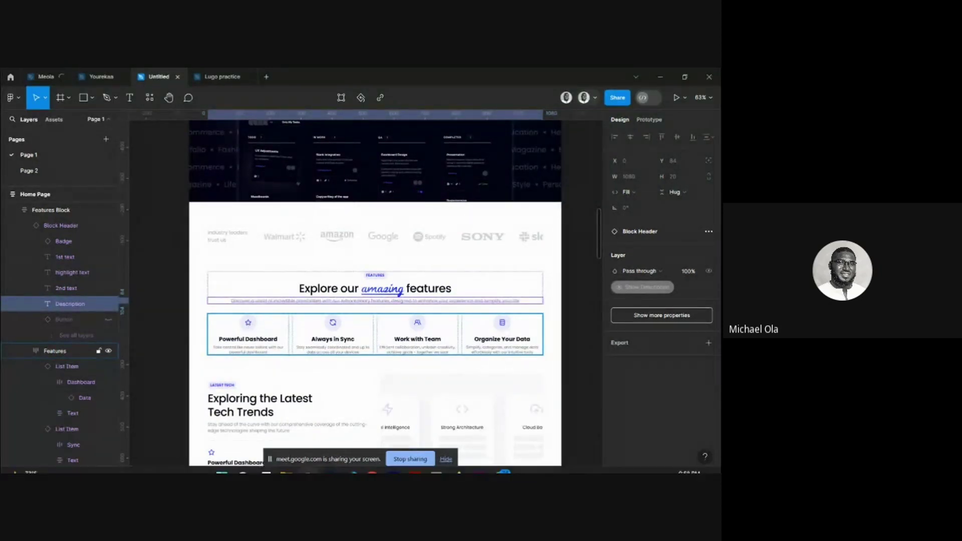
# Return to Webflow, add a Paragraph below the features heading and replace its placeholder text with the copied "Discover a world of incredible possibilities" description
pyautogui.moveTo(384, 471)
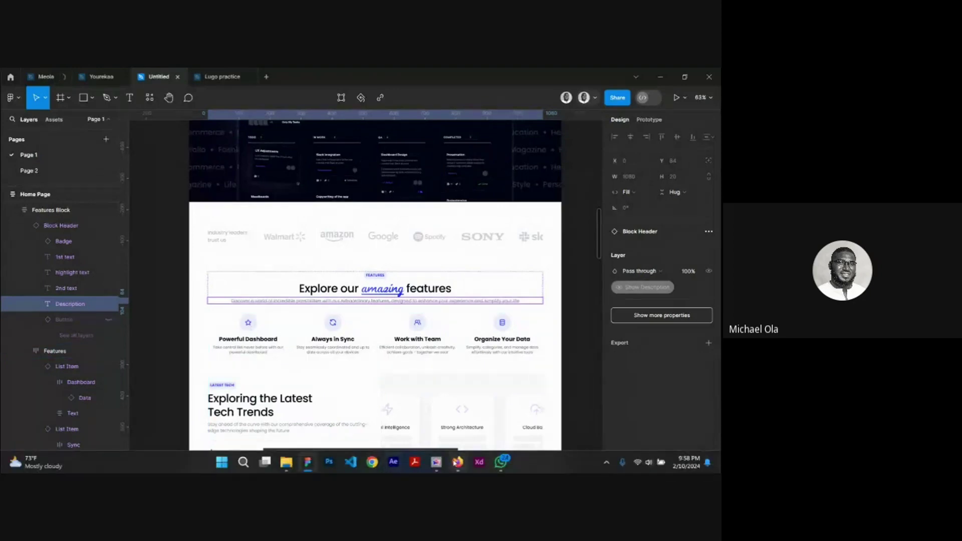
pyautogui.moveTo(444, 461)
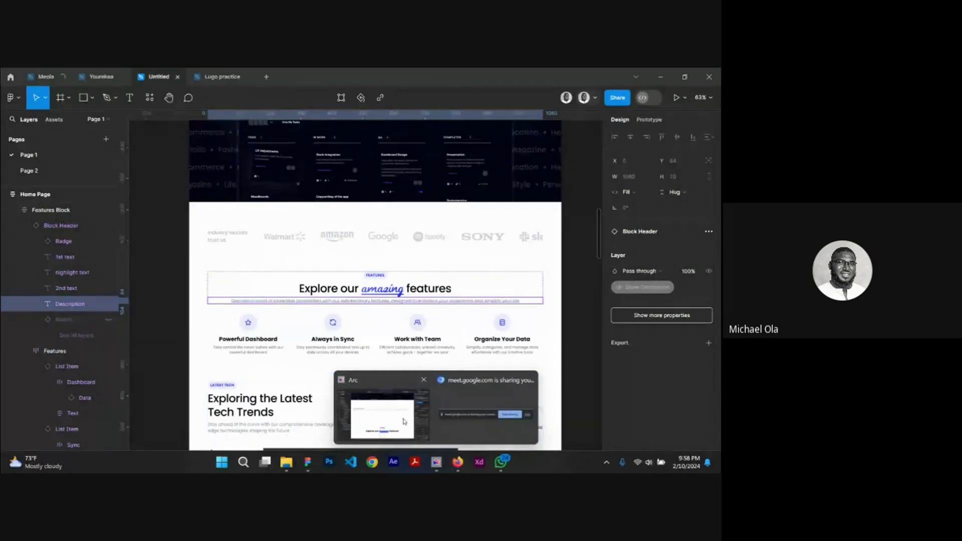
pyautogui.click(353, 428)
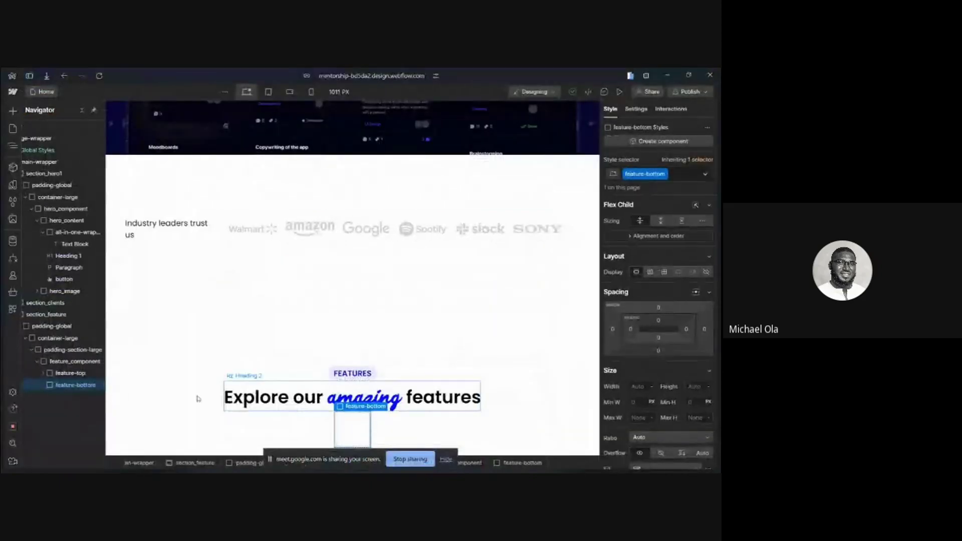
pyautogui.click(227, 396)
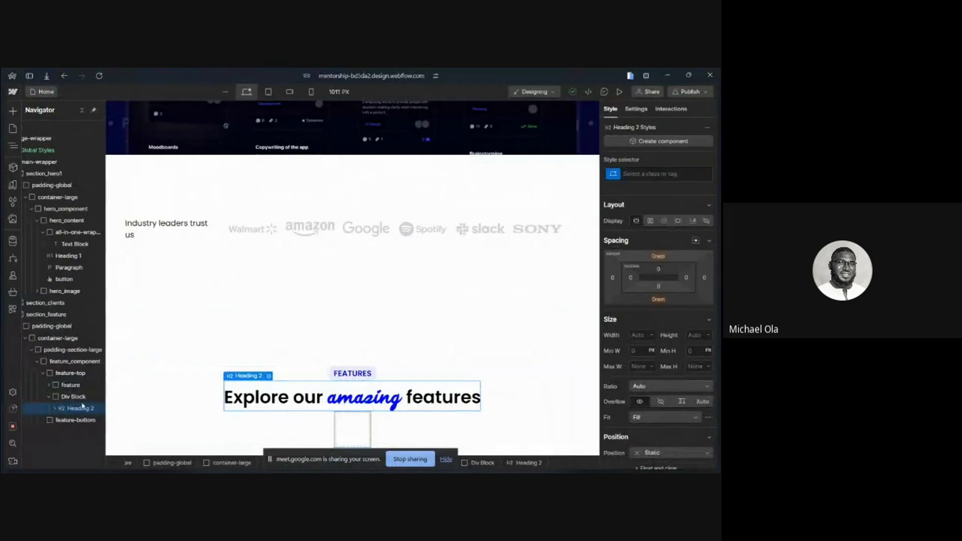
pyautogui.hotkey('ctrl', 'k')
pyautogui.write('par')
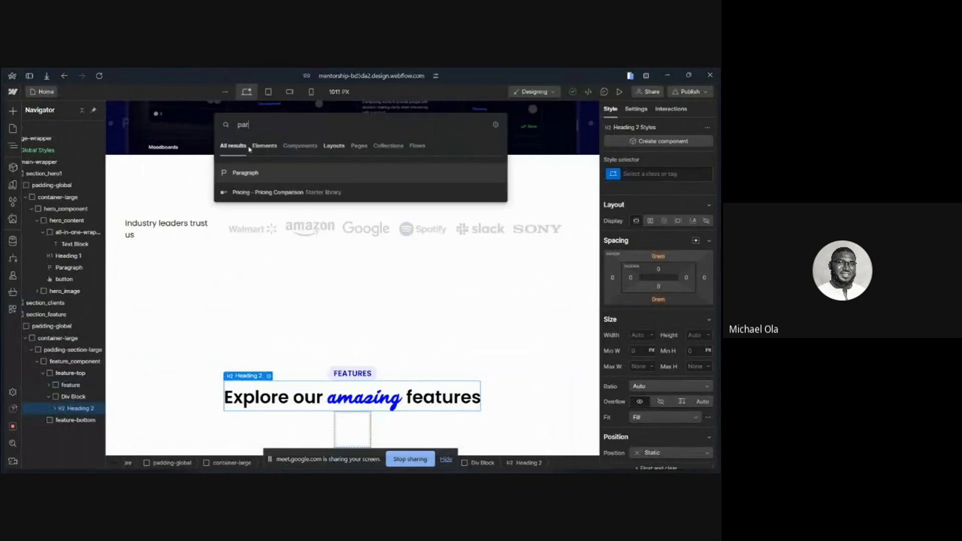
pyautogui.press('Return')
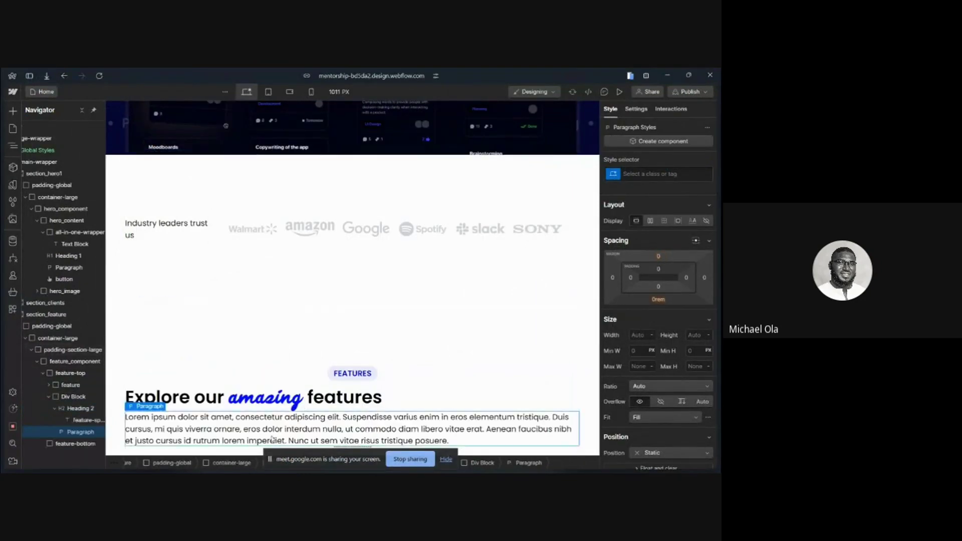
pyautogui.tripleClick(271, 439)
pyautogui.write('Discover a world of incredible possibilities with our extraordinary features, designed to enhance your experience and simplify your life')
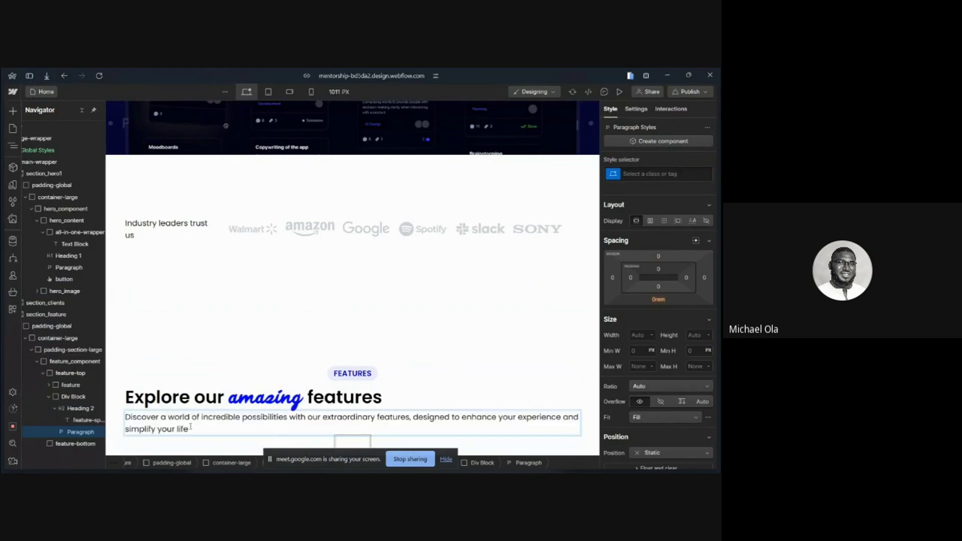
# Create the class feature-header and apply it to the Div Block containing the features heading and paragraph
pyautogui.click(74, 396)
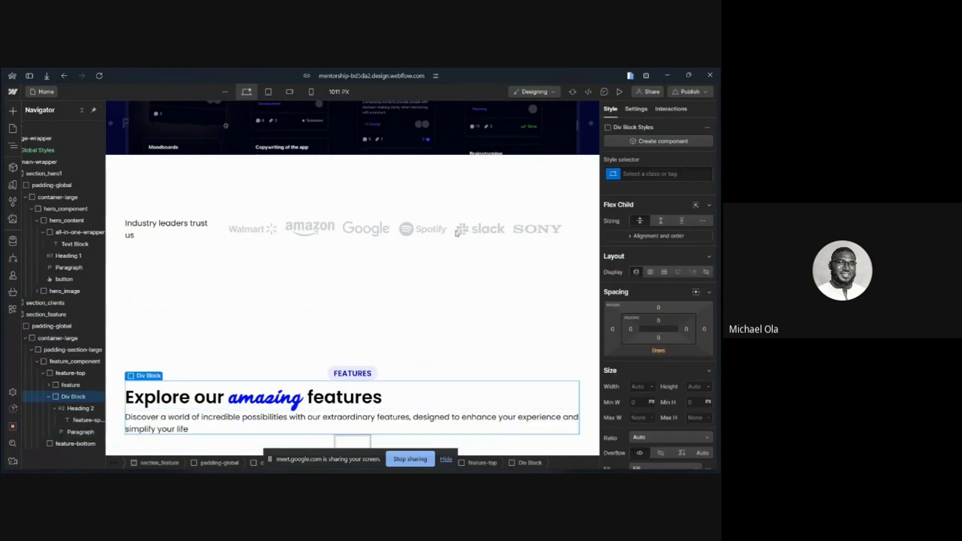
pyautogui.click(634, 176)
pyautogui.write('feature-header')
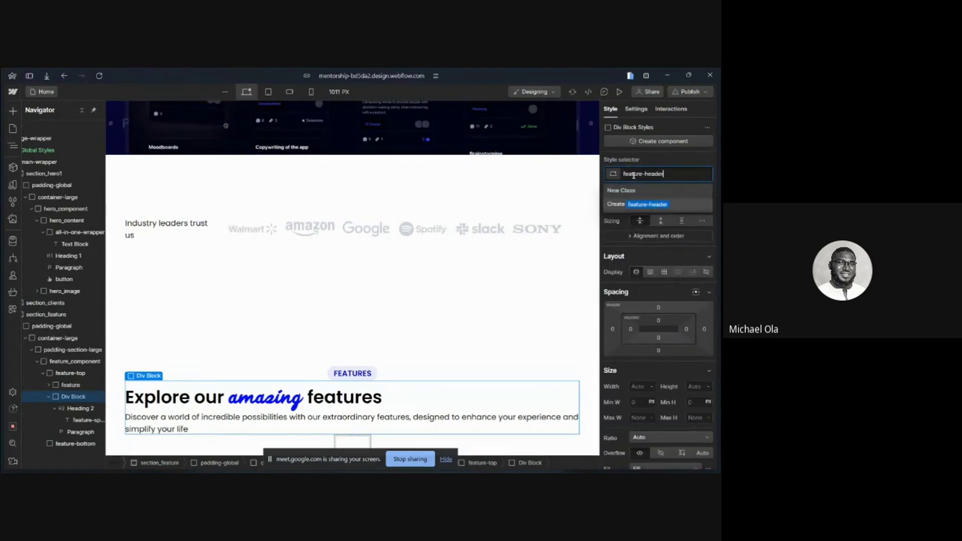
pyautogui.press('Return')
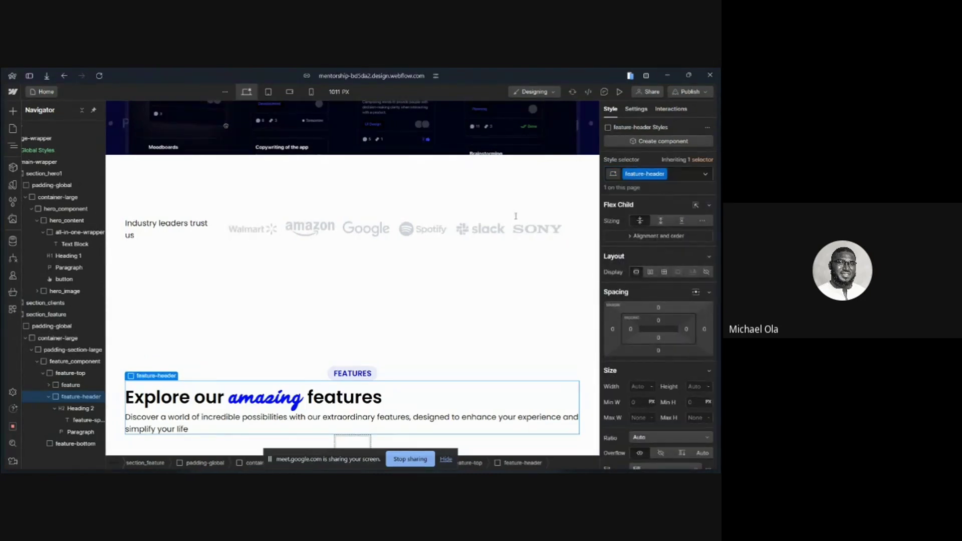
# Lay out feature-header as a vertical flexbox with centred items and set its text alignment to centre
pyautogui.click(650, 272)
pyautogui.click(682, 291)
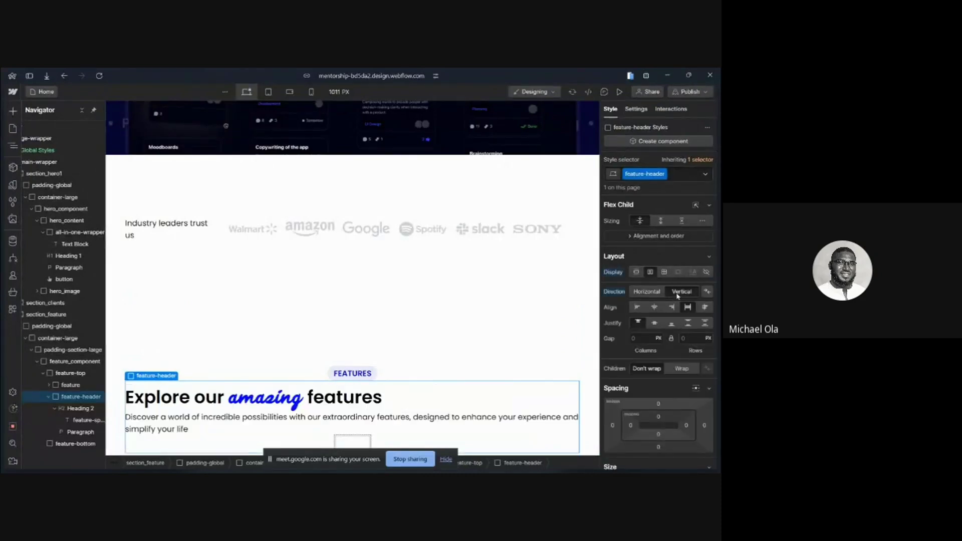
pyautogui.click(655, 307)
pyautogui.scroll(-5, 658, 331)
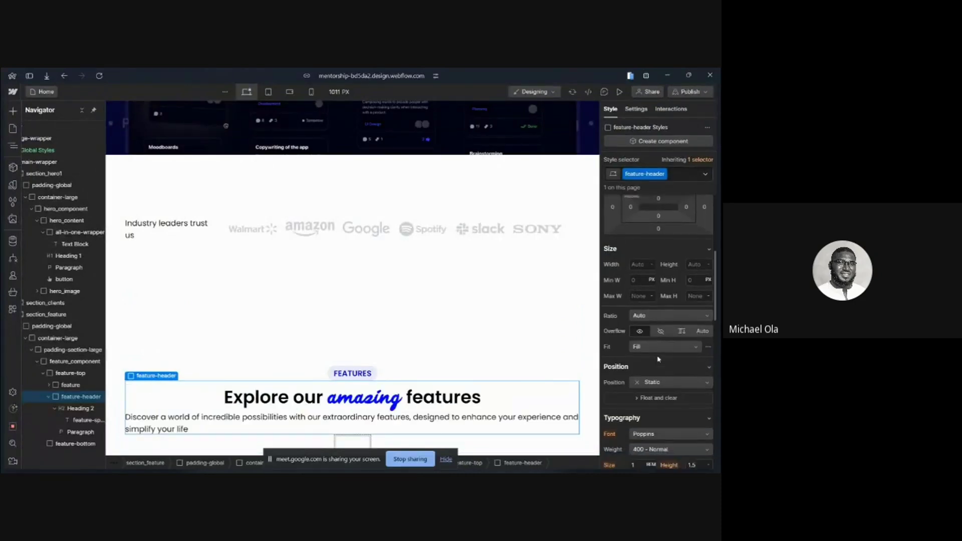
pyautogui.scroll(-3, 658, 359)
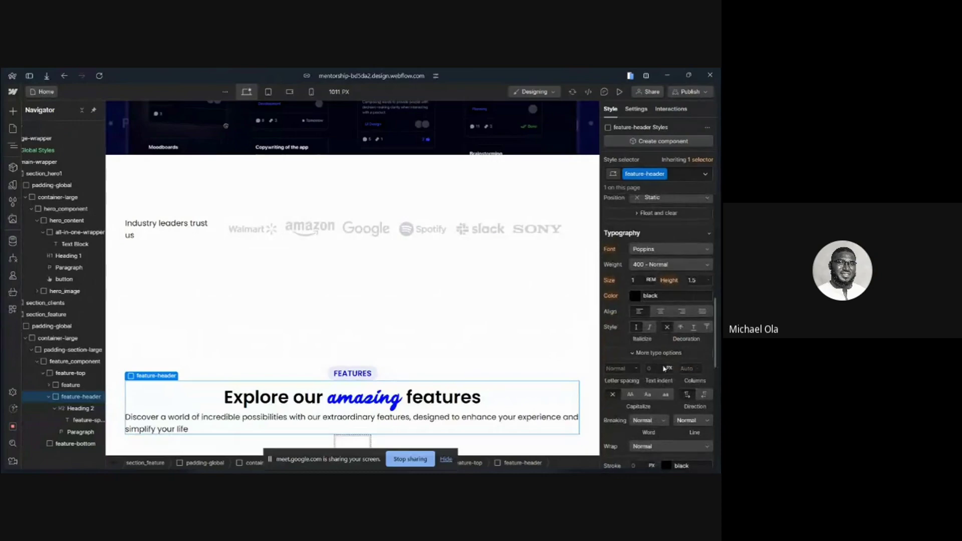
pyautogui.click(662, 312)
pyautogui.scroll(-2, 212, 390)
pyautogui.scroll(2, 212, 390)
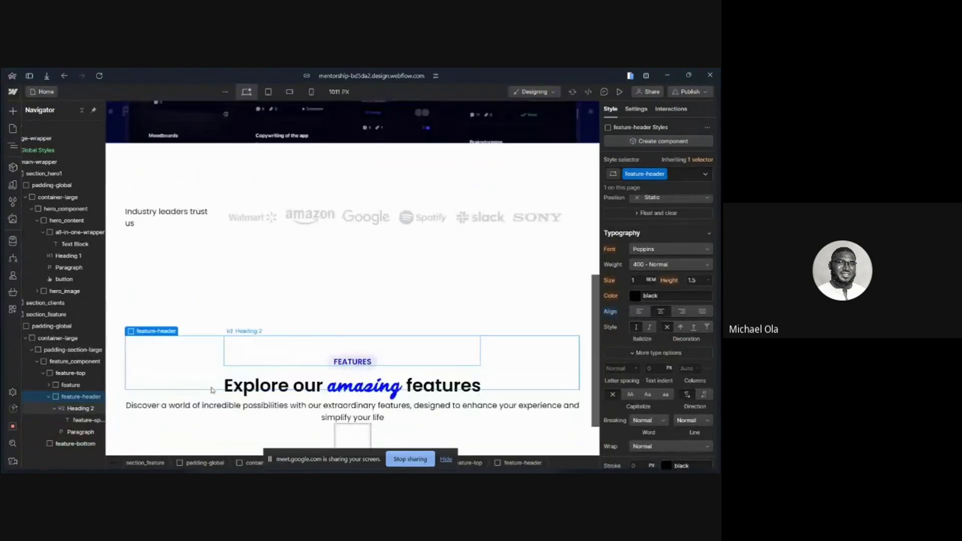
pyautogui.hotkey('ctrl', 'k')
pyautogui.write('em')
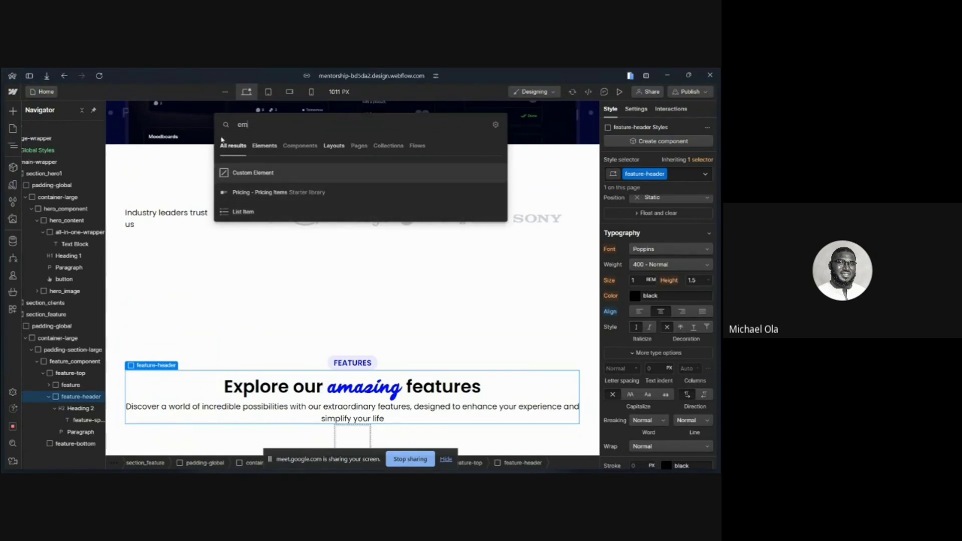
pyautogui.click(194, 124)
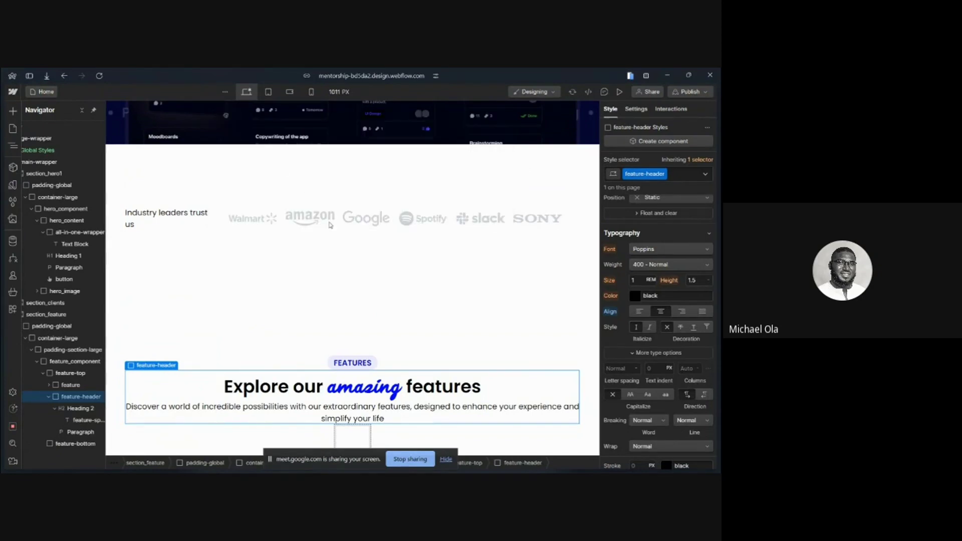
pyautogui.press('Delete')
pyautogui.hotkey('ctrl', 'z')
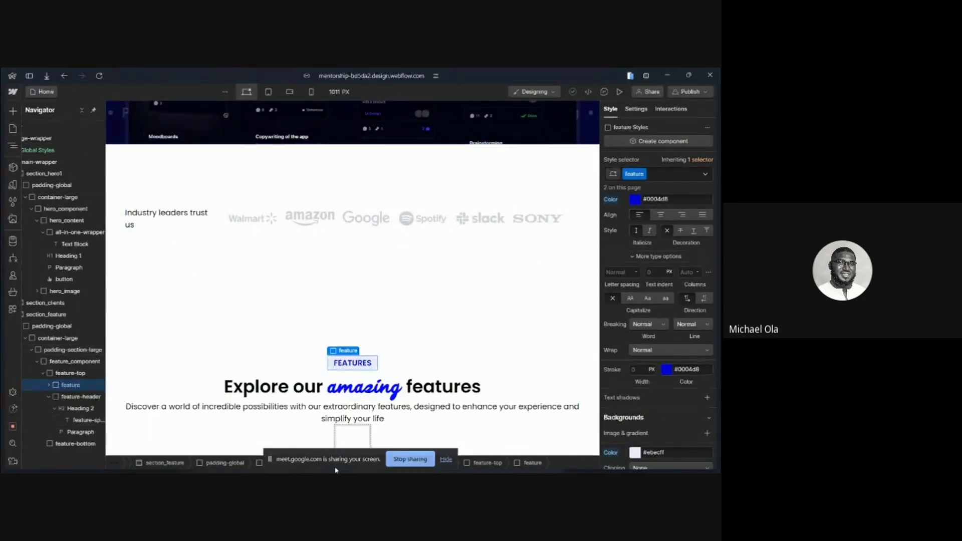
# Select the feature-bottom block below the features header
pyautogui.click(9, 92)
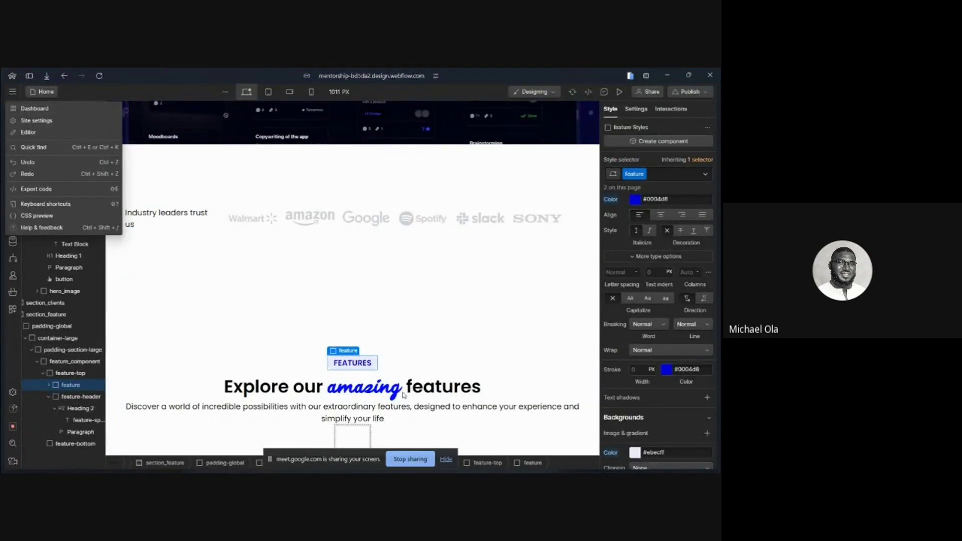
pyautogui.click(403, 395)
pyautogui.click(361, 436)
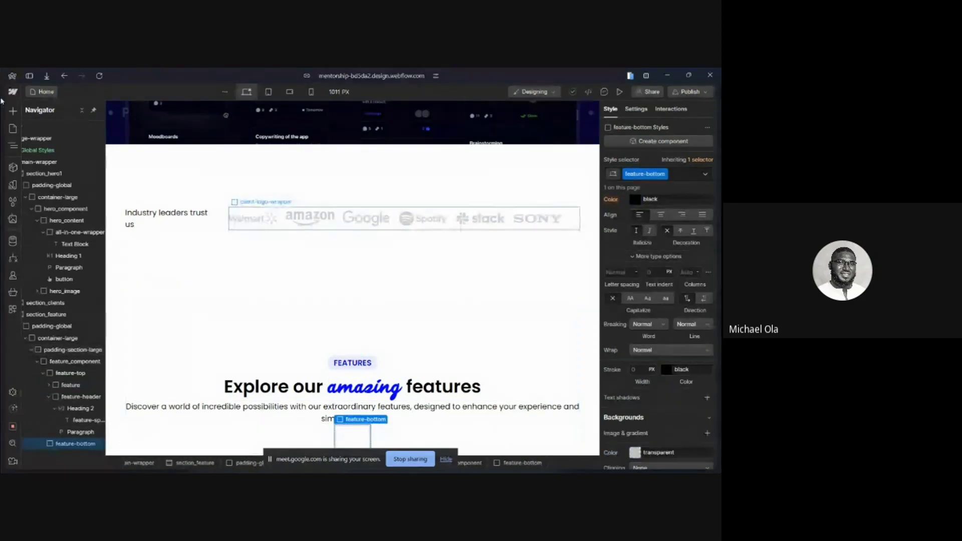
# Browse the available elements to add and look over the Advanced group, including the Embed element
pyautogui.moveTo(6, 107)
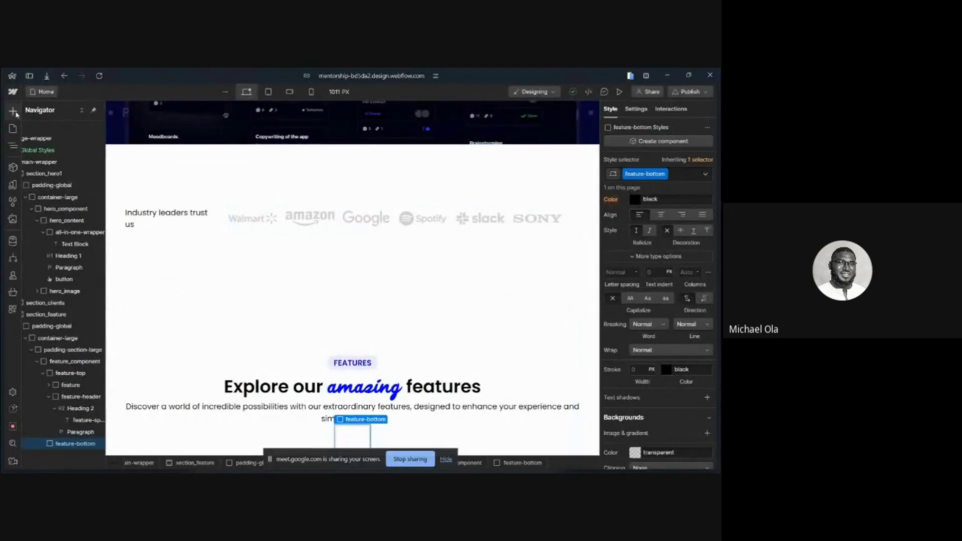
pyautogui.click(14, 112)
pyautogui.scroll(-8, 115, 247)
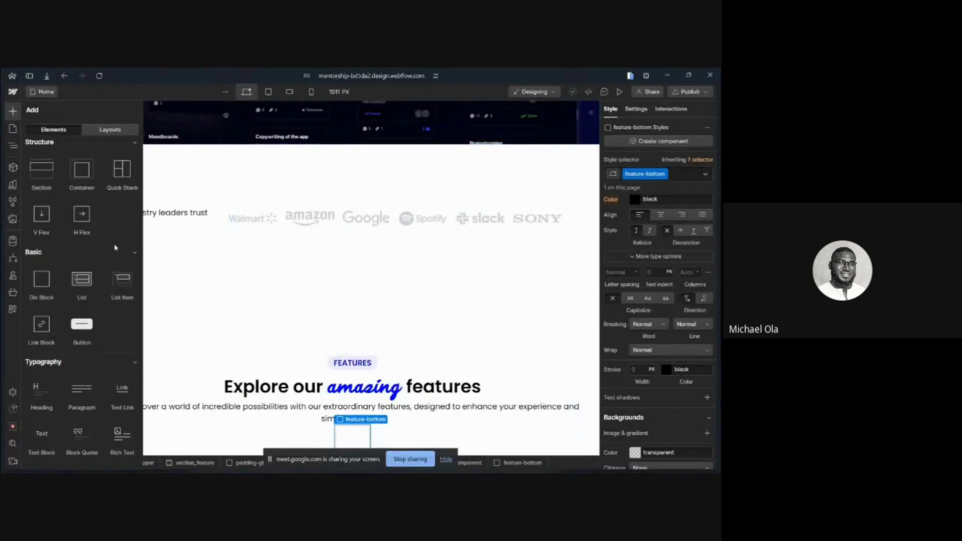
pyautogui.scroll(-3, 116, 248)
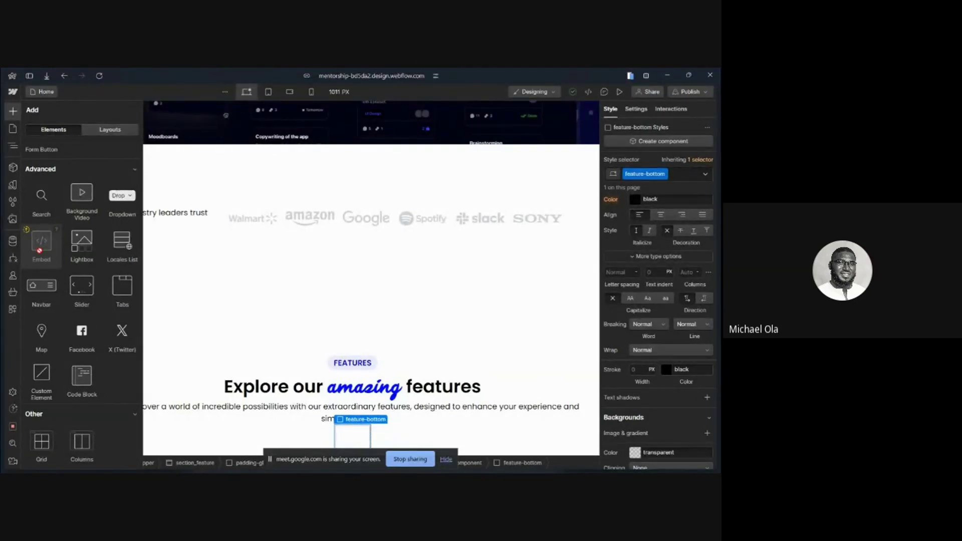
# Switch to Figma, select the star vector above Powerful Dashboard and look over its Copy/Paste as options
pyautogui.press('super')
pyautogui.click(304, 470)
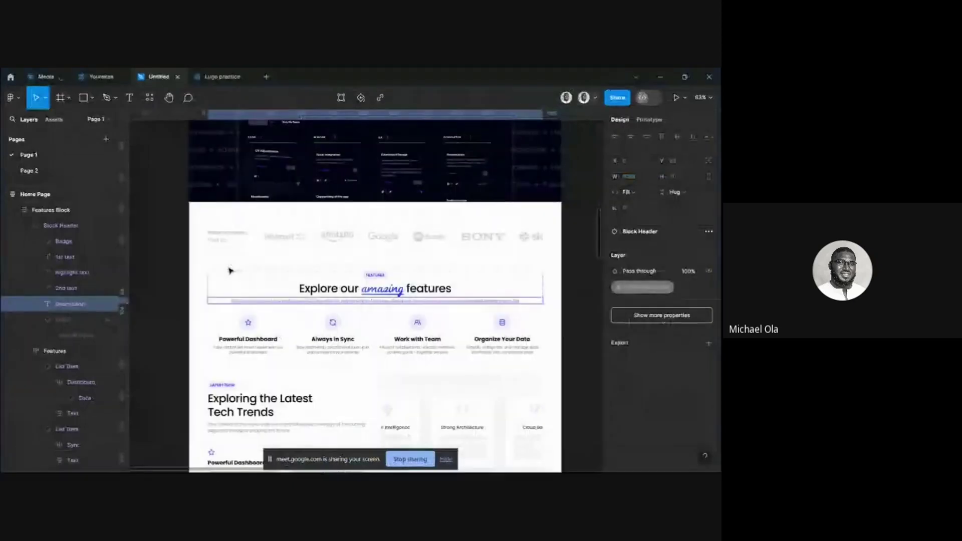
pyautogui.keyDown('ctrl'); pyautogui.click(250, 323); pyautogui.keyUp('ctrl')
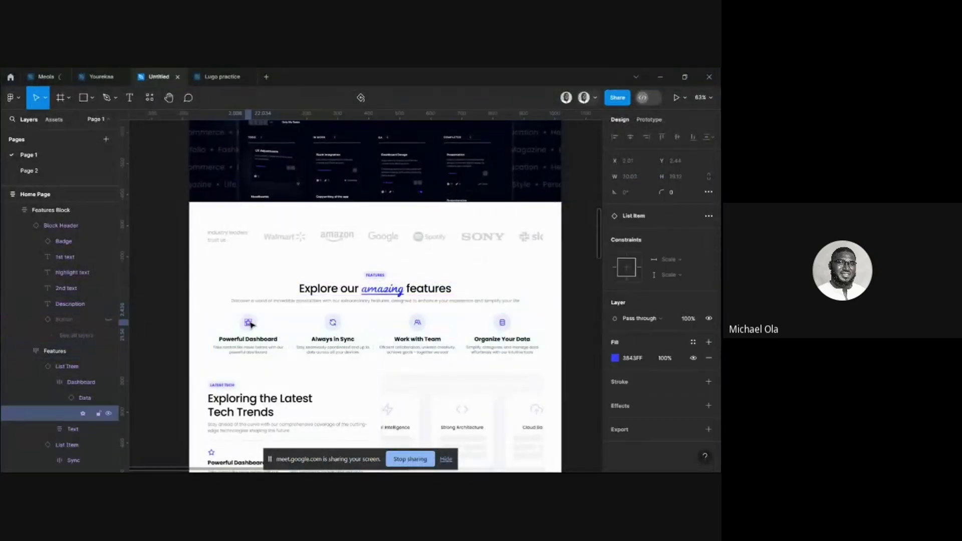
pyautogui.rightClick(251, 324)
pyautogui.moveTo(323, 296)
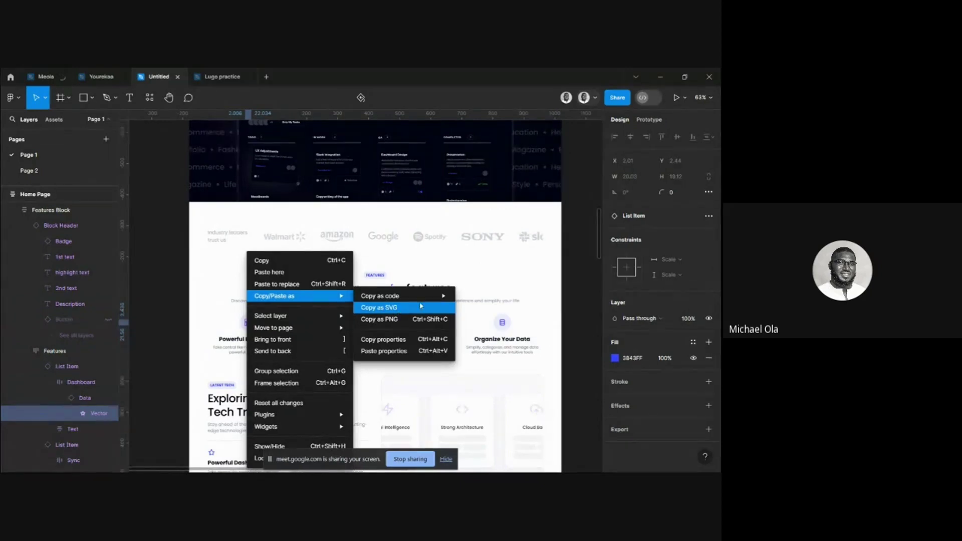
pyautogui.press('Escape')
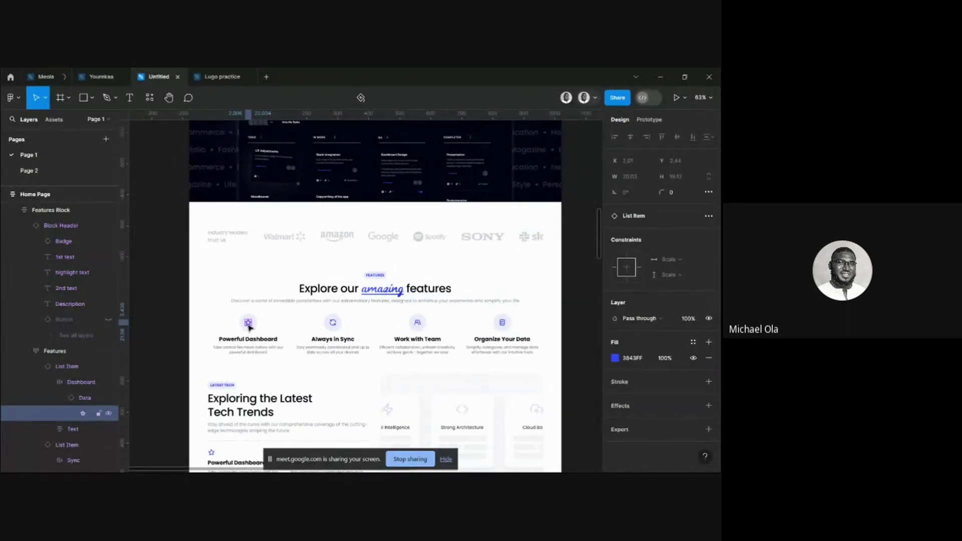
# Switch back to Webflow in the Arc browser and open the draft Style Guide page
pyautogui.moveTo(464, 466)
pyautogui.moveTo(389, 471)
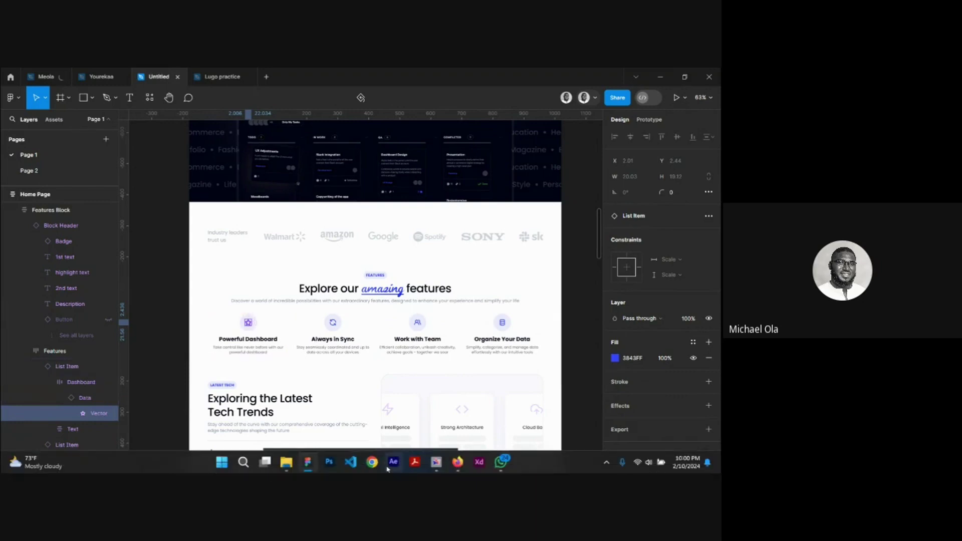
pyautogui.click(440, 466)
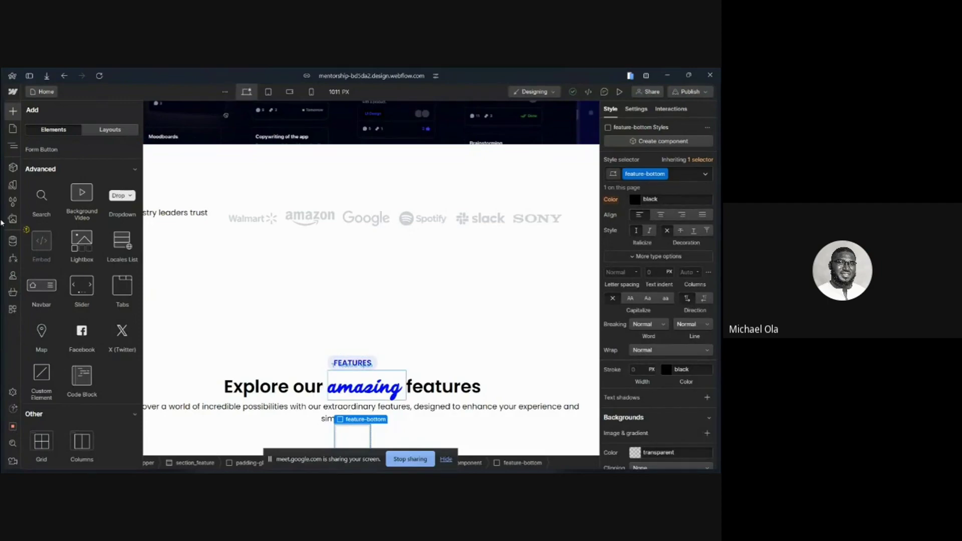
pyautogui.moveTo(3, 251)
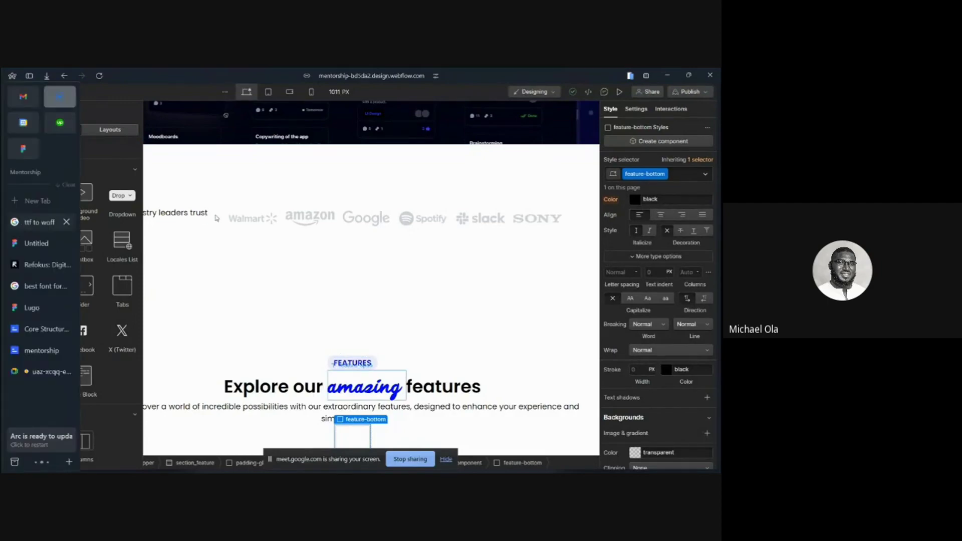
pyautogui.press('super')
pyautogui.click(22, 129)
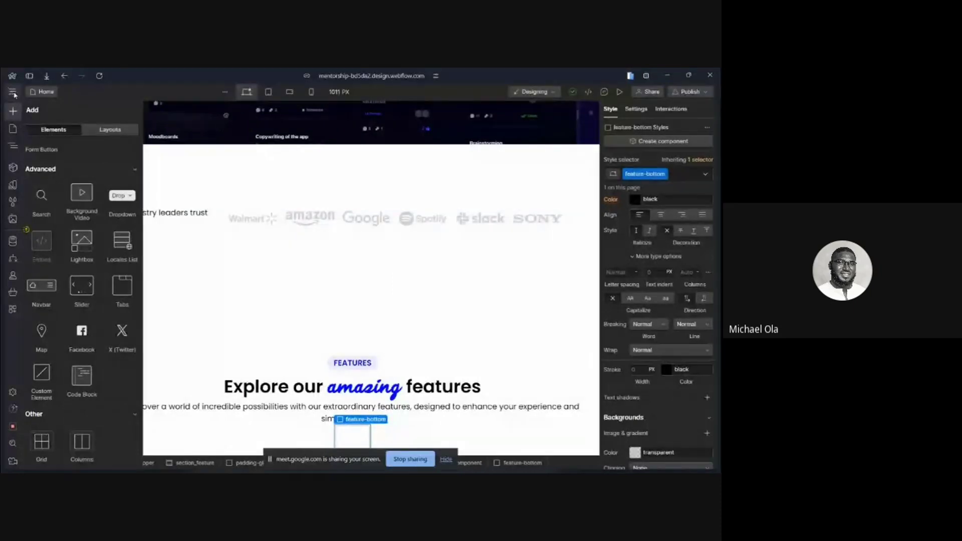
pyautogui.click(13, 129)
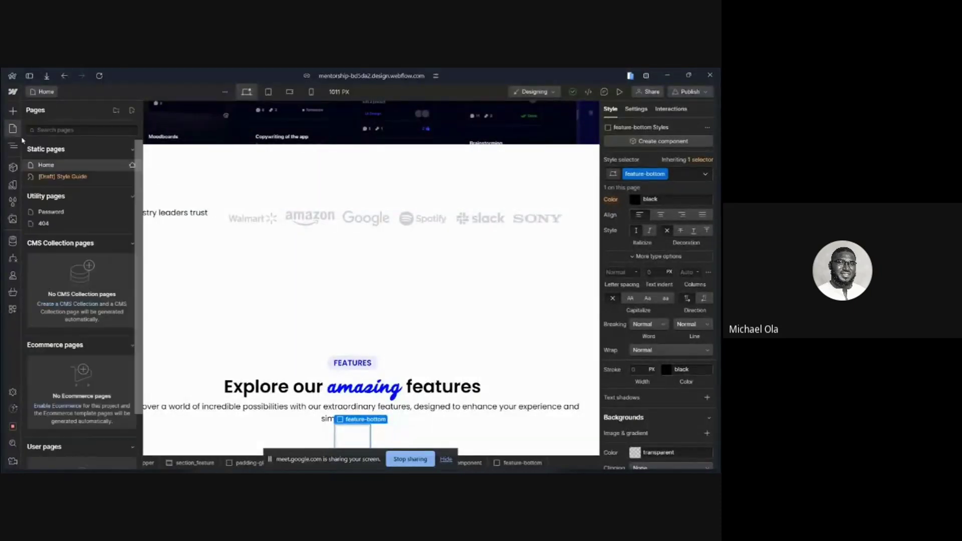
pyautogui.click(58, 178)
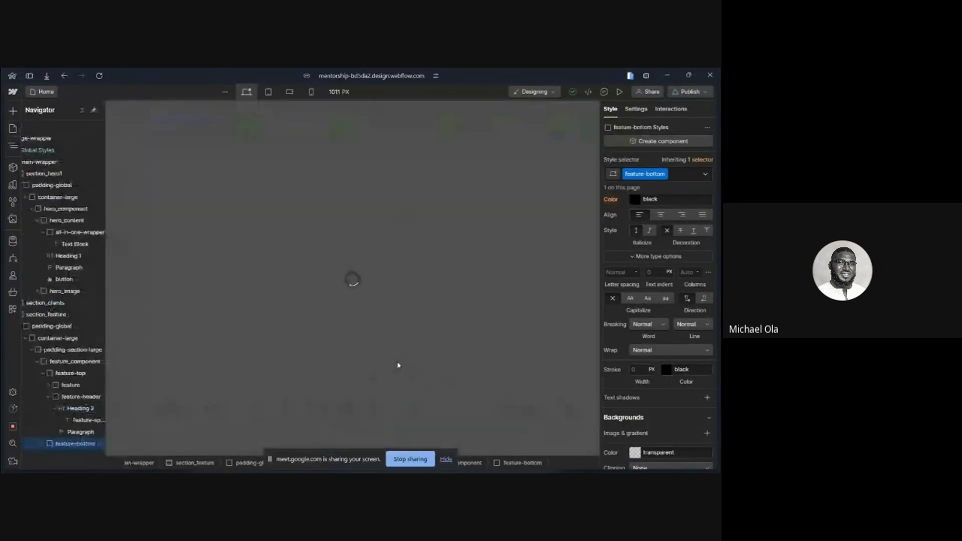
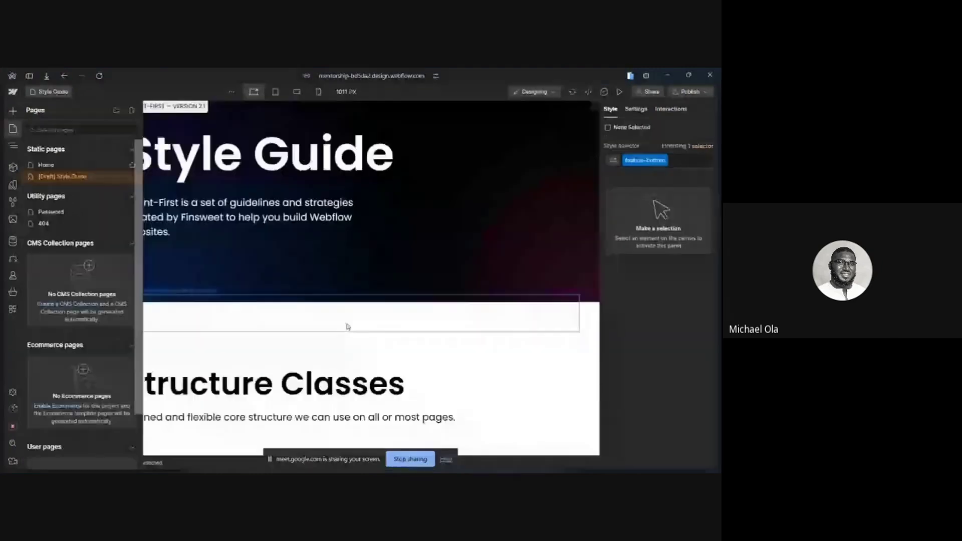
# Look through the style guide's headings, colors, padding and margin classes down to the icon-1x1-medium and icon-1x1-large rows
pyautogui.scroll(-10, 348, 327)
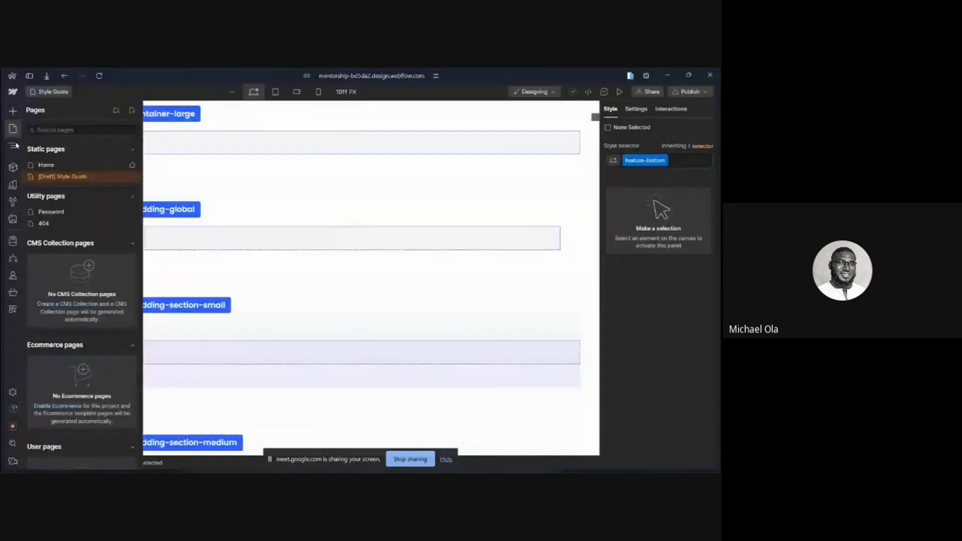
pyautogui.press('z')
pyautogui.scroll(-6, 251, 255)
pyautogui.scroll(-10, 252, 255)
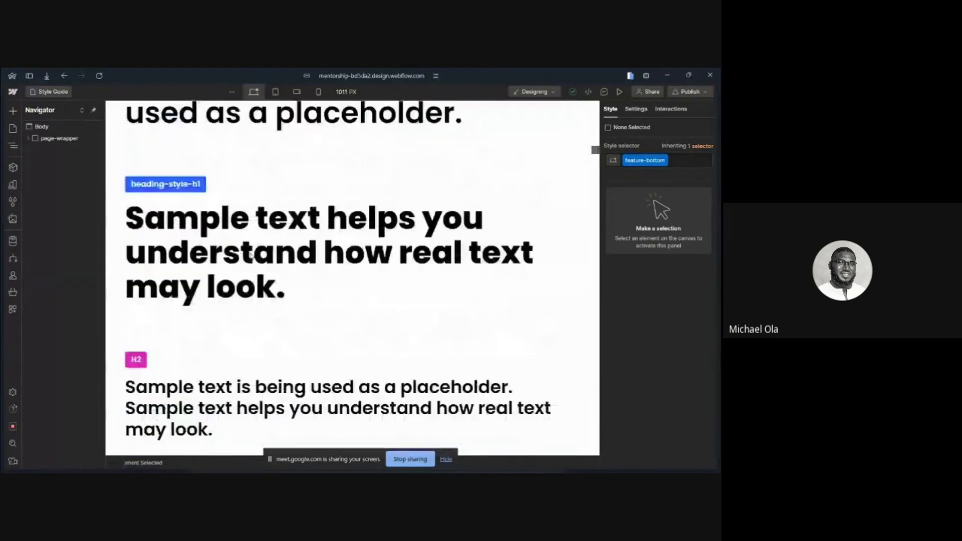
pyautogui.scroll(-5, 252, 256)
pyautogui.scroll(2, 251, 256)
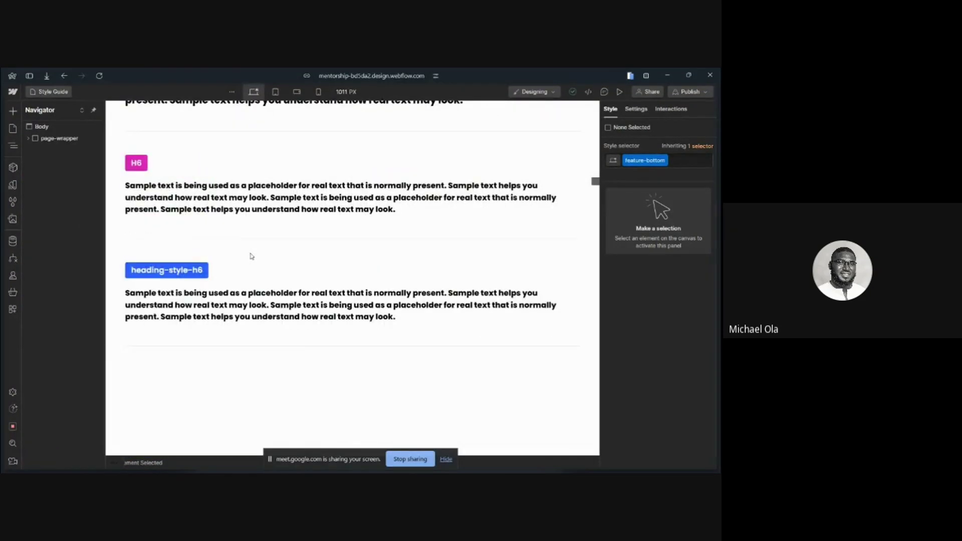
pyautogui.scroll(-10, 251, 257)
pyautogui.scroll(-15, 252, 256)
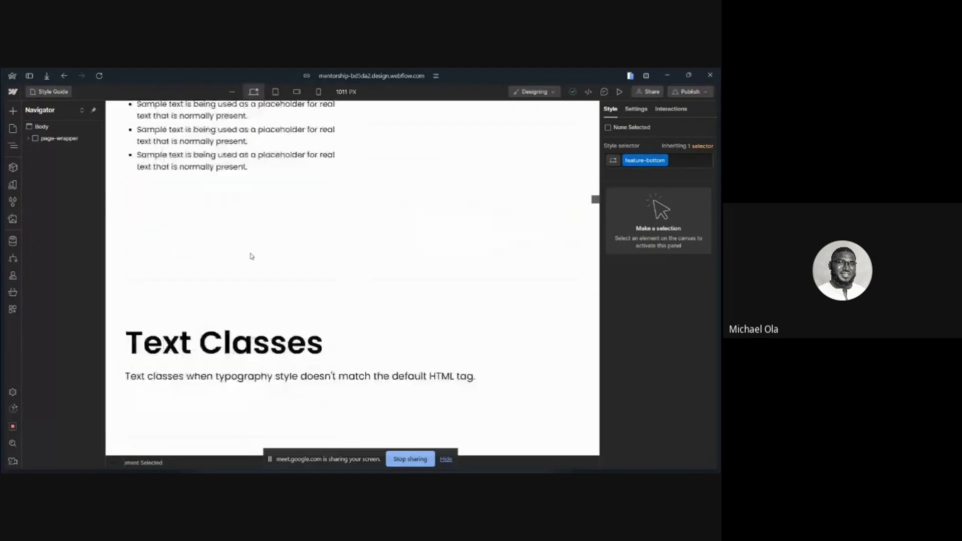
pyautogui.scroll(5, 252, 256)
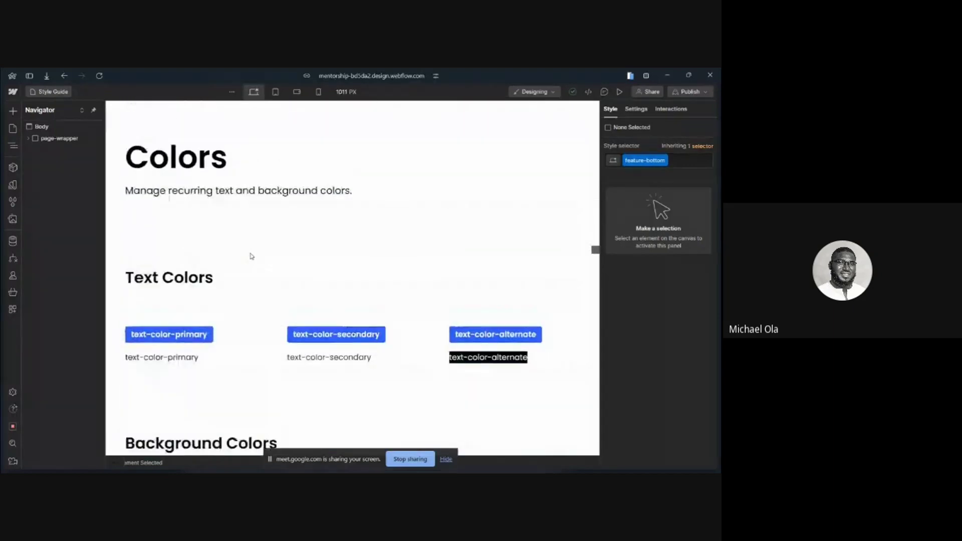
pyautogui.scroll(-15, 251, 256)
pyautogui.scroll(-15, 252, 256)
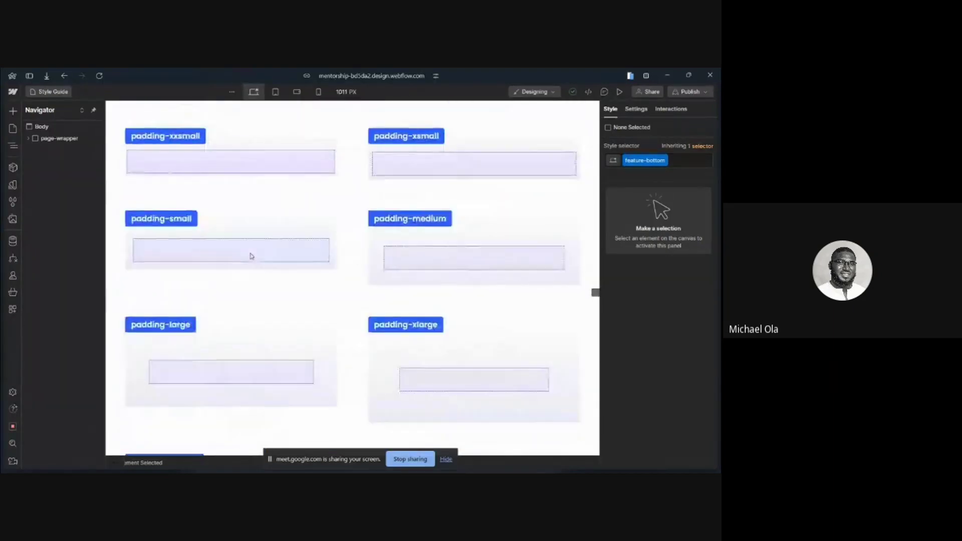
pyautogui.scroll(-15, 252, 256)
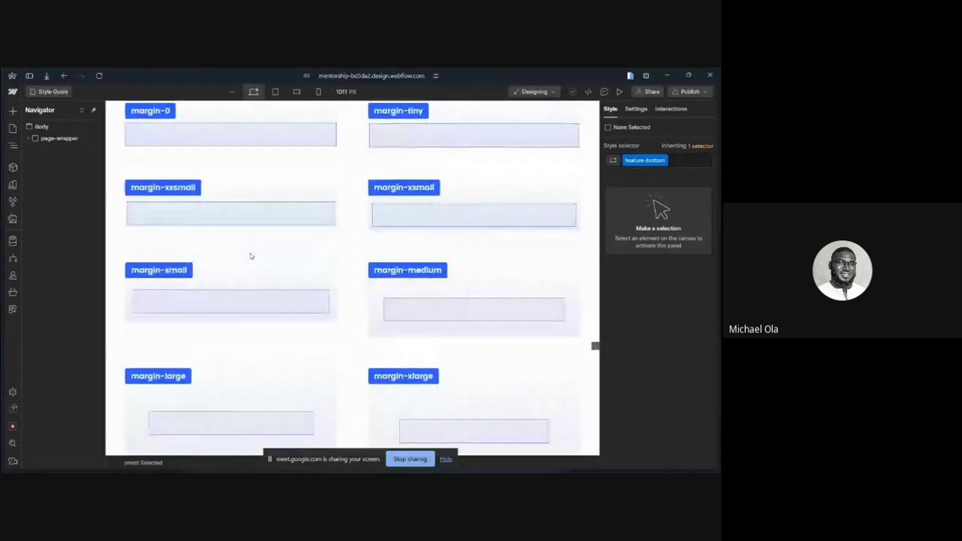
pyautogui.scroll(-8, 252, 256)
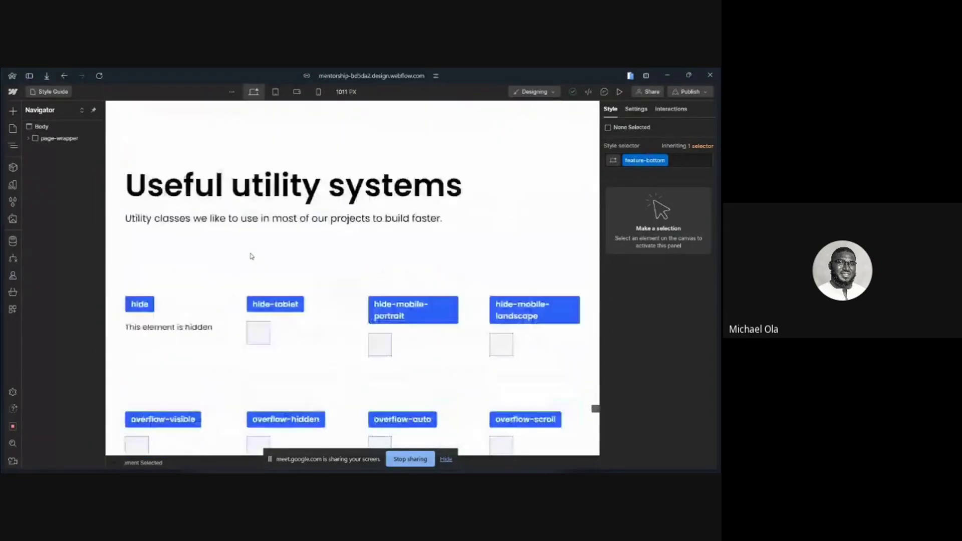
pyautogui.scroll(4, 252, 256)
pyautogui.scroll(-2, 200, 349)
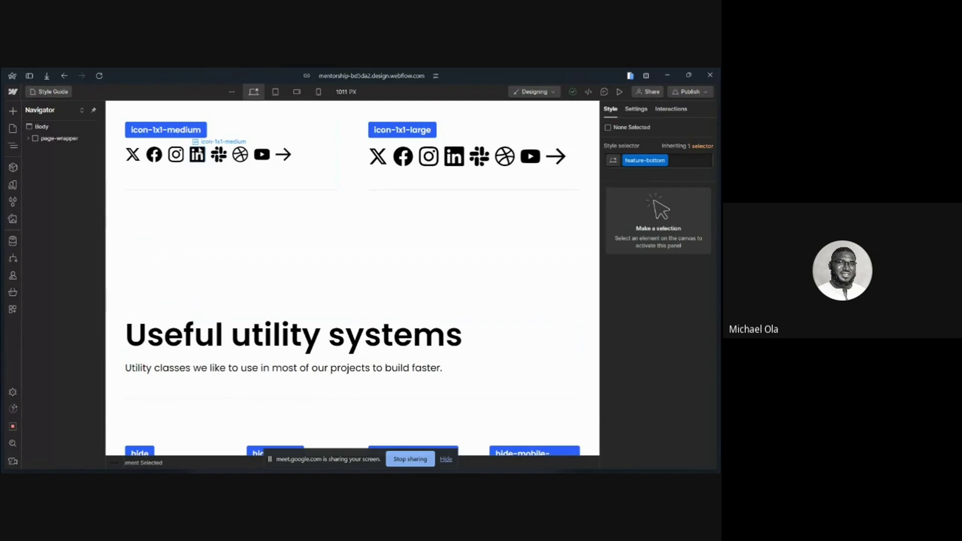
# Examine the HTML embed code of the LinkedIn icon in the icon-1x1-medium row
pyautogui.click(200, 154)
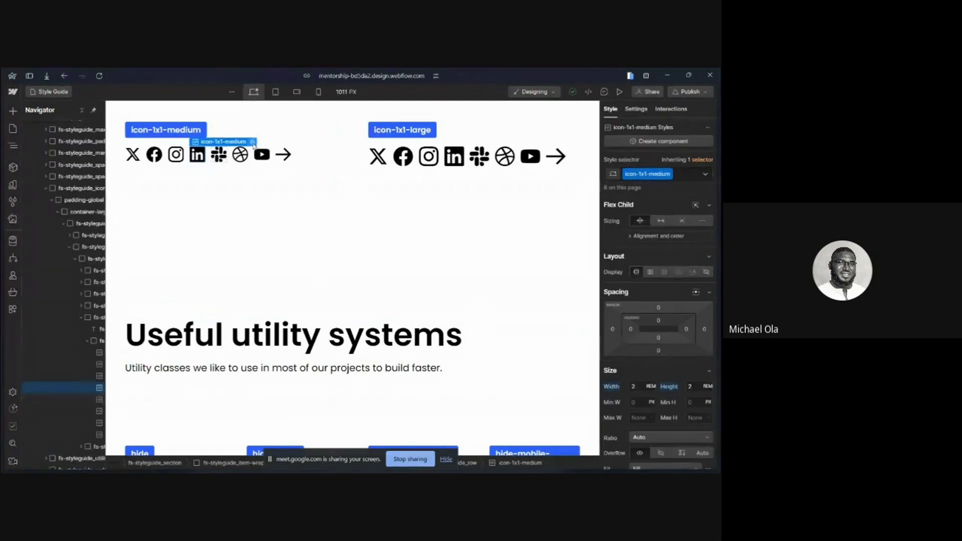
pyautogui.click(253, 143)
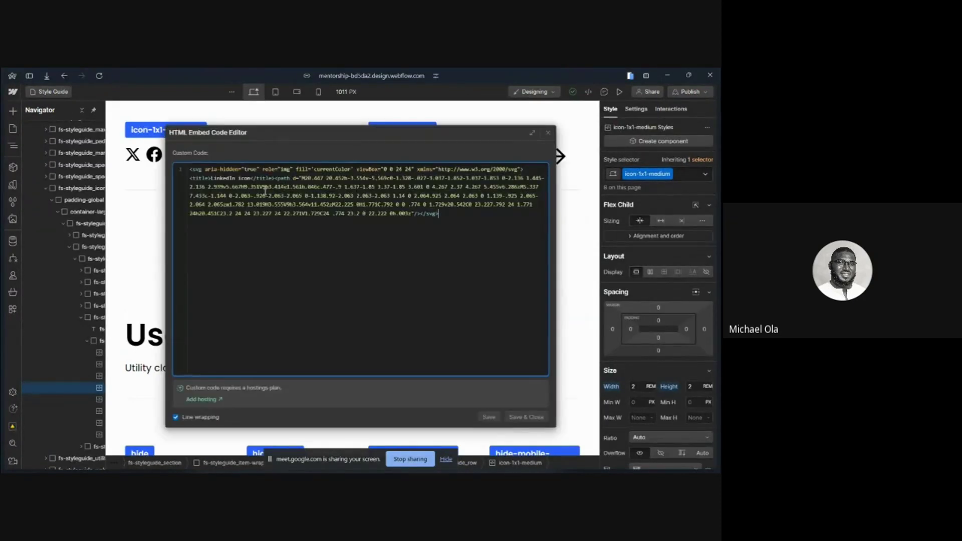
pyautogui.click(549, 134)
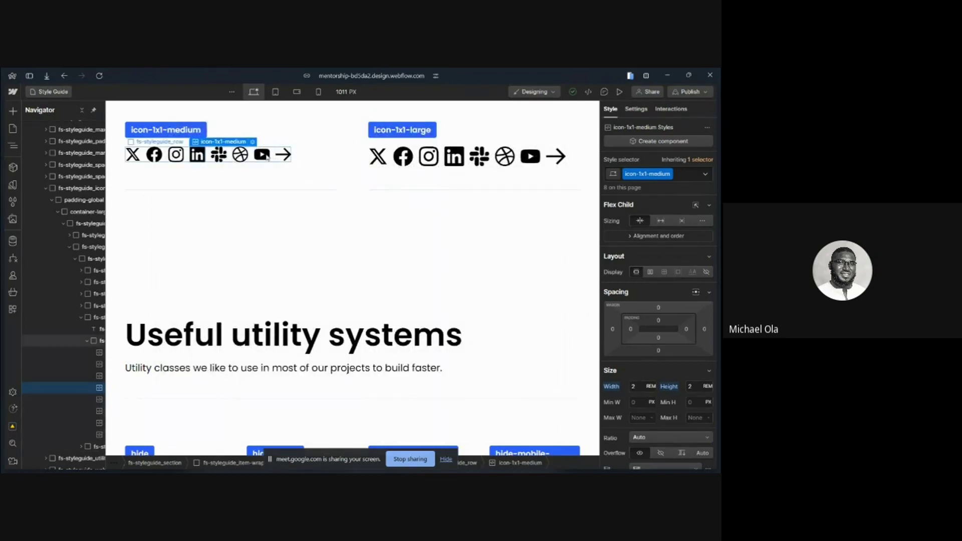
# Duplicate the YouTube icon within the icon-1x1-medium row
pyautogui.click(268, 156)
pyautogui.hotkey('ctrl', 'c')
pyautogui.hotkey('ctrl', 'v')
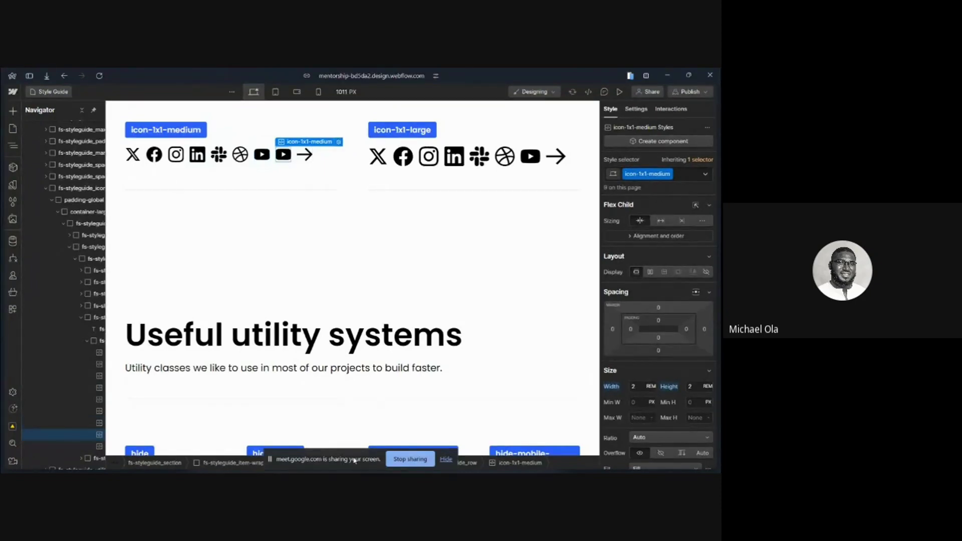
# Switch to Figma and copy the star vector above Powerful Dashboard as SVG
pyautogui.press('super')
pyautogui.click(339, 317)
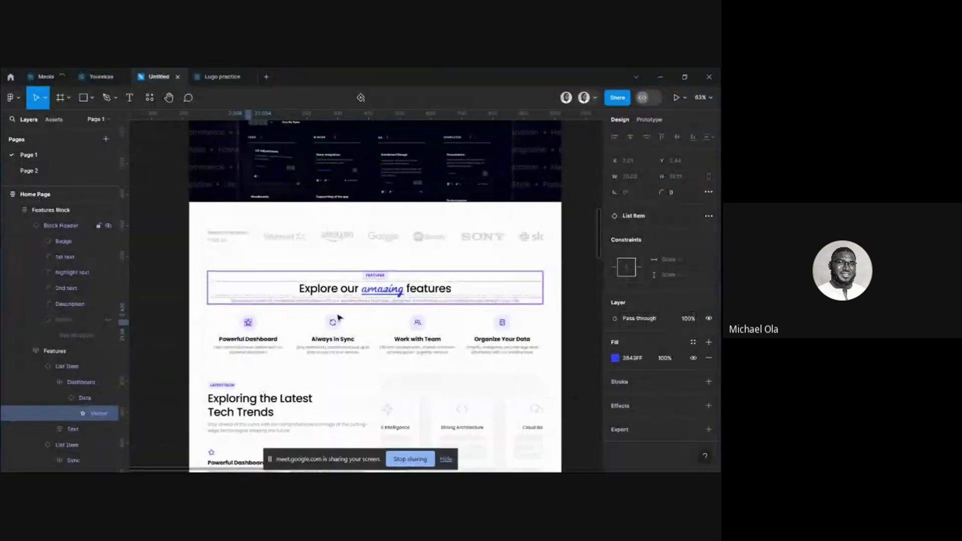
pyautogui.rightClick(251, 326)
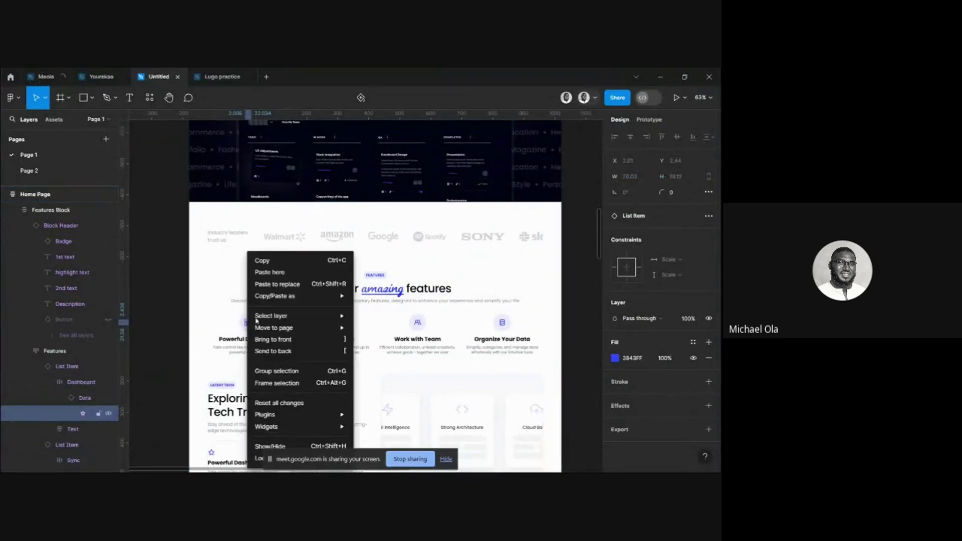
pyautogui.moveTo(281, 295)
pyautogui.click(382, 308)
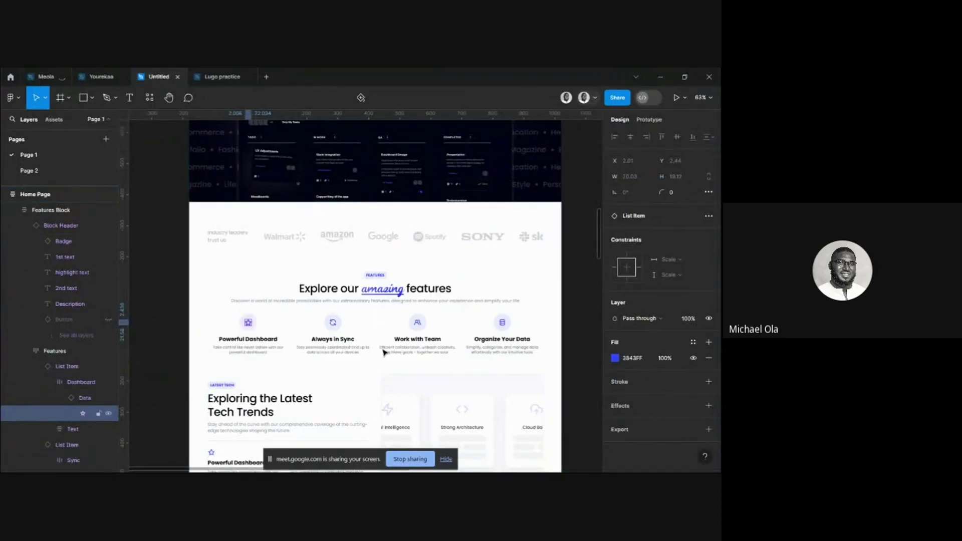
# Switch back to Webflow and examine the duplicated YouTube icon's HTML embed code, leaving the code editor without saving
pyautogui.moveTo(374, 471)
pyautogui.moveTo(436, 467)
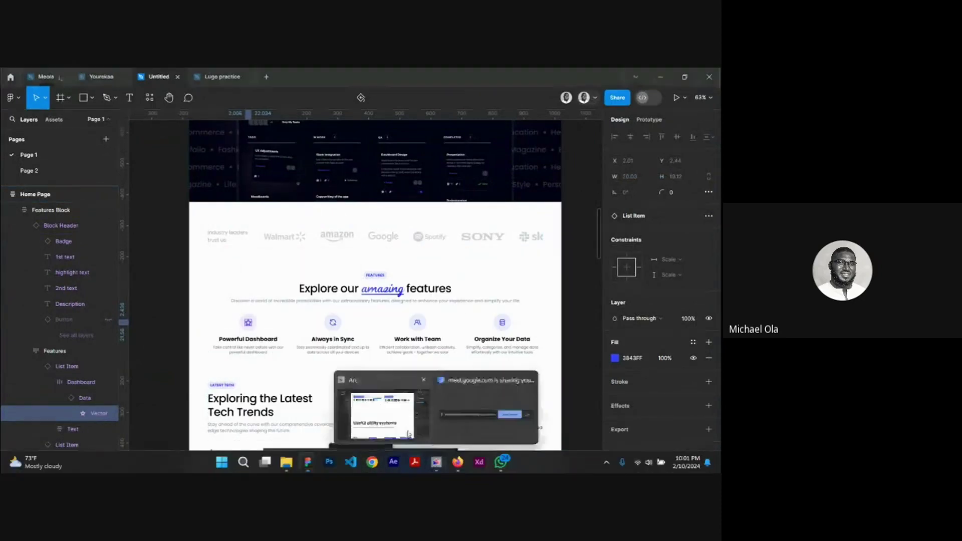
pyautogui.click(409, 435)
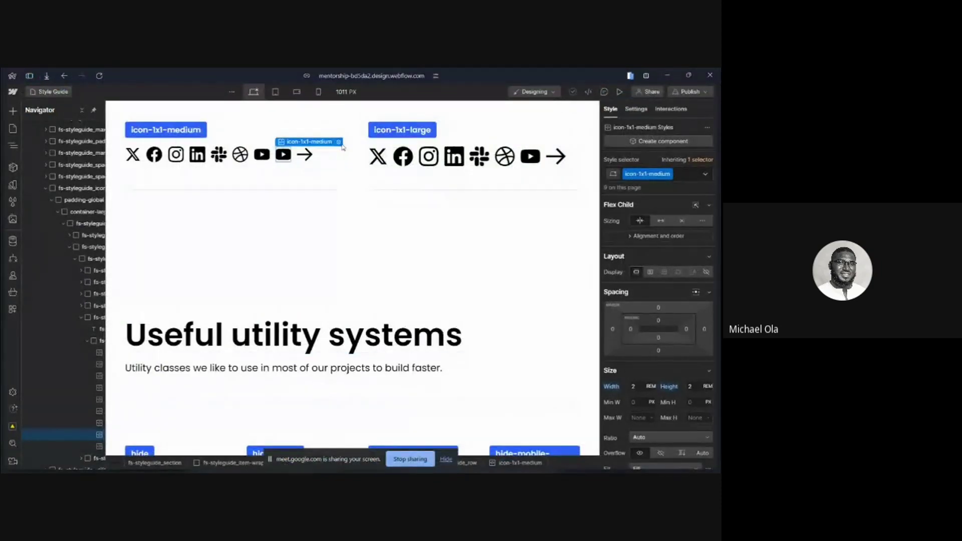
pyautogui.click(340, 142)
pyautogui.hotkey('ctrl', 'a')
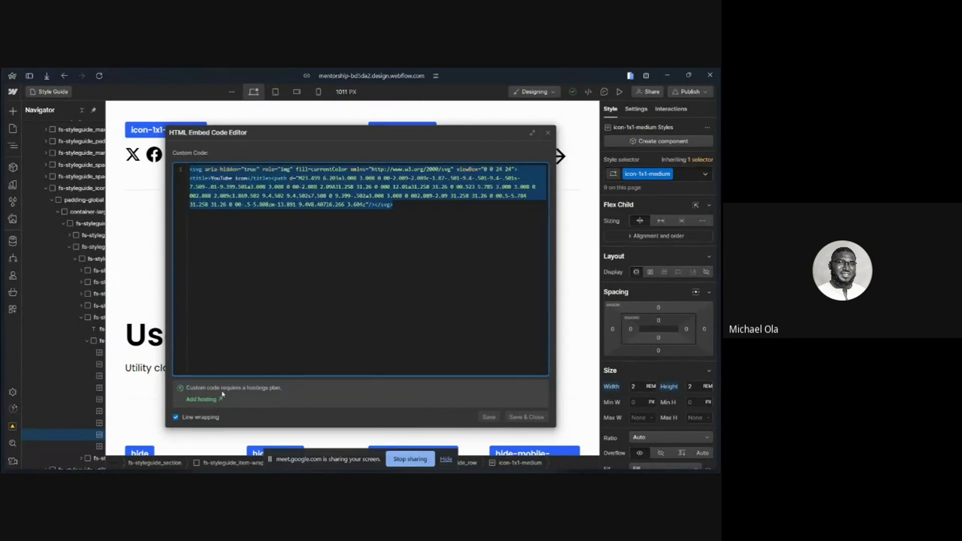
pyautogui.click(422, 220)
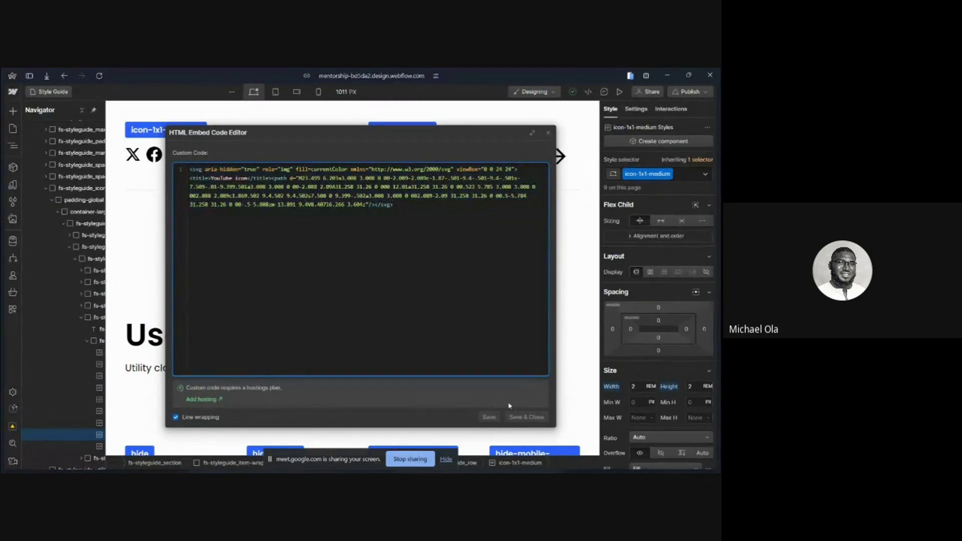
pyautogui.click(397, 197)
pyautogui.click(549, 134)
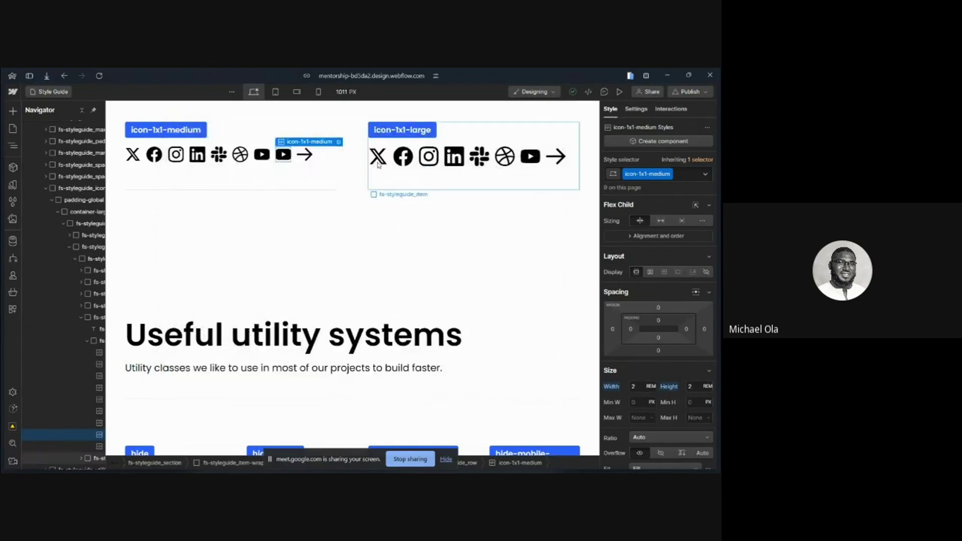
# Add a combo class named test to the Facebook icon in the icon-1x1-large row
pyautogui.scroll(1, 422, 167)
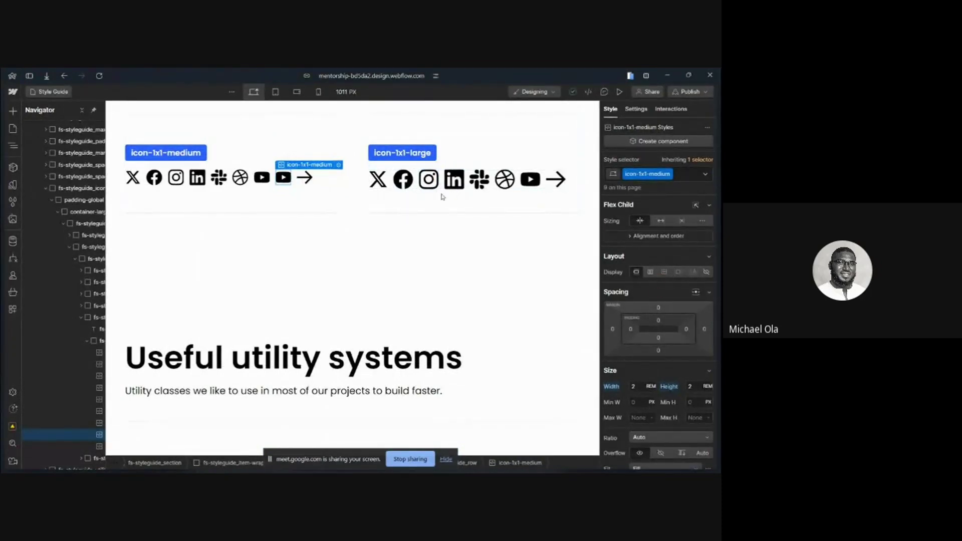
pyautogui.click(403, 181)
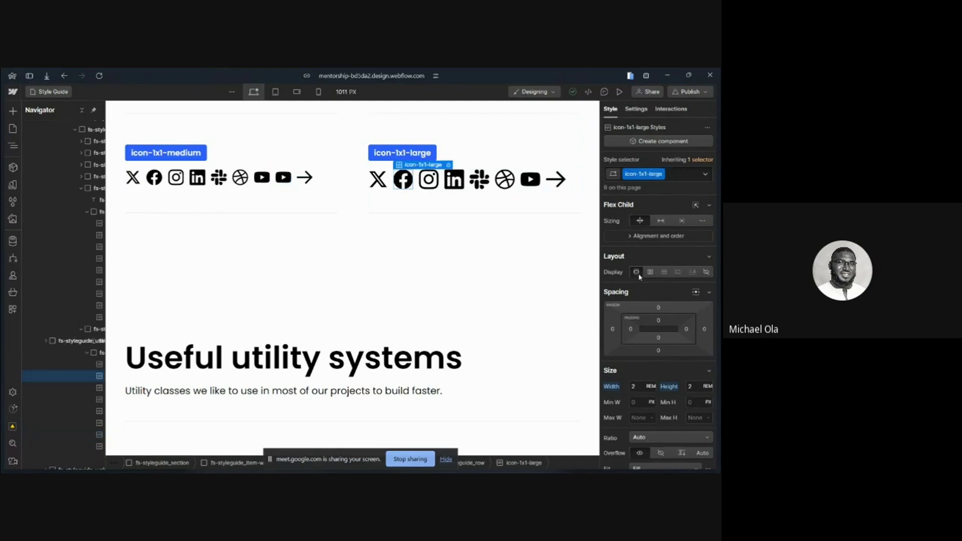
pyautogui.click(683, 175)
pyautogui.write('test')
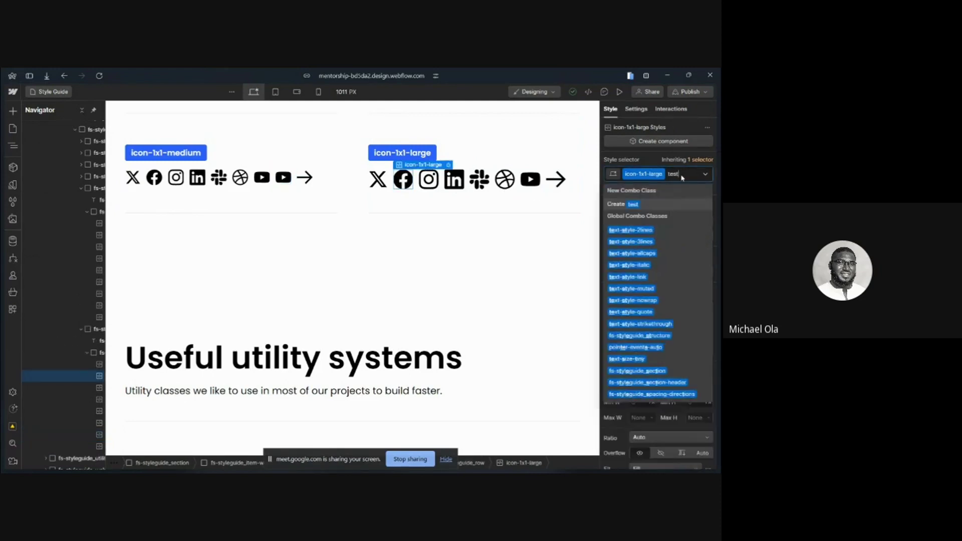
pyautogui.press('Return')
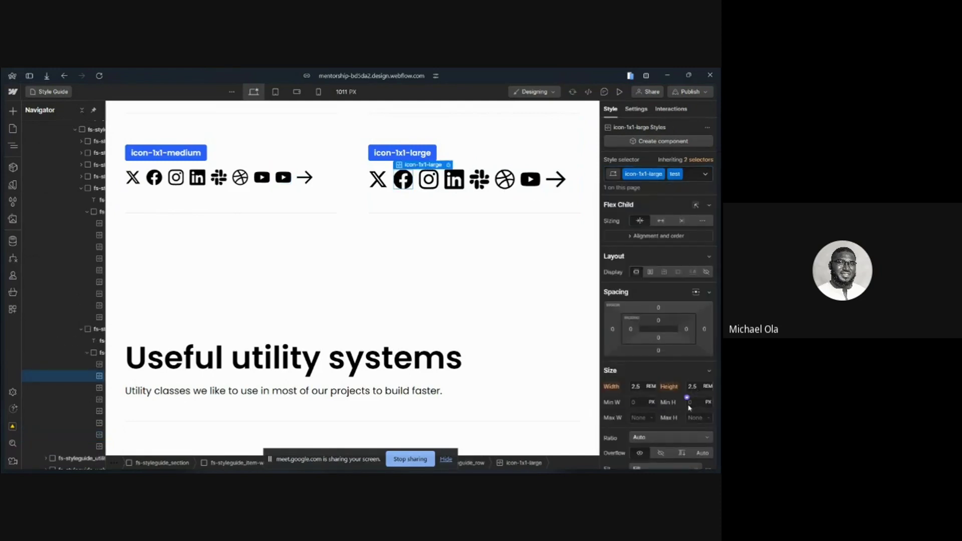
# Set the Facebook icon's typography color to the red #ab3737 on its test combo class
pyautogui.scroll(-5, 689, 408)
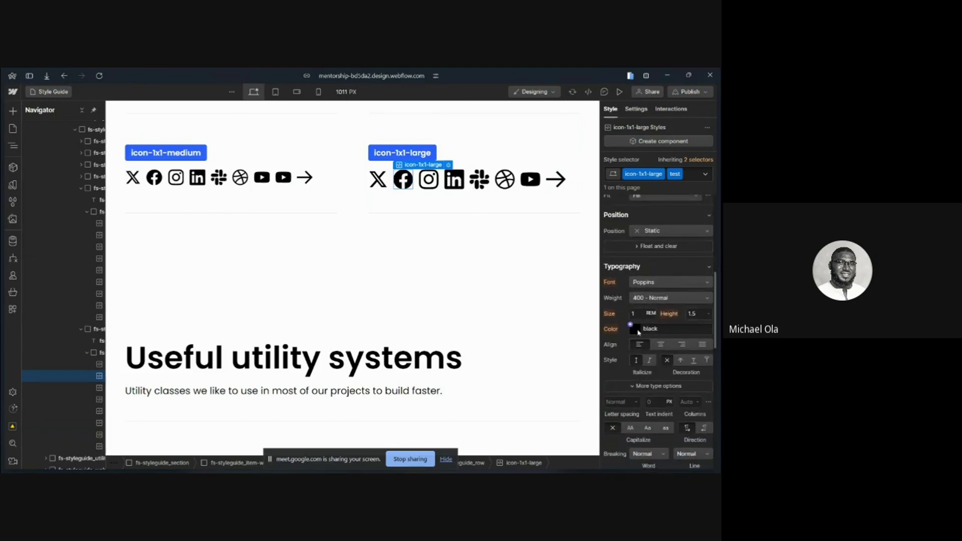
pyautogui.click(636, 330)
pyautogui.click(688, 201)
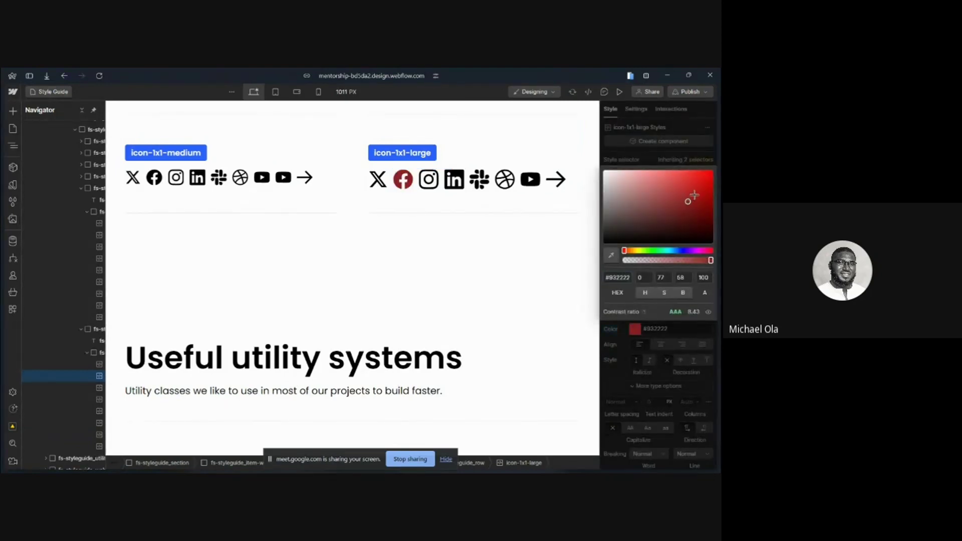
pyautogui.click(687, 189)
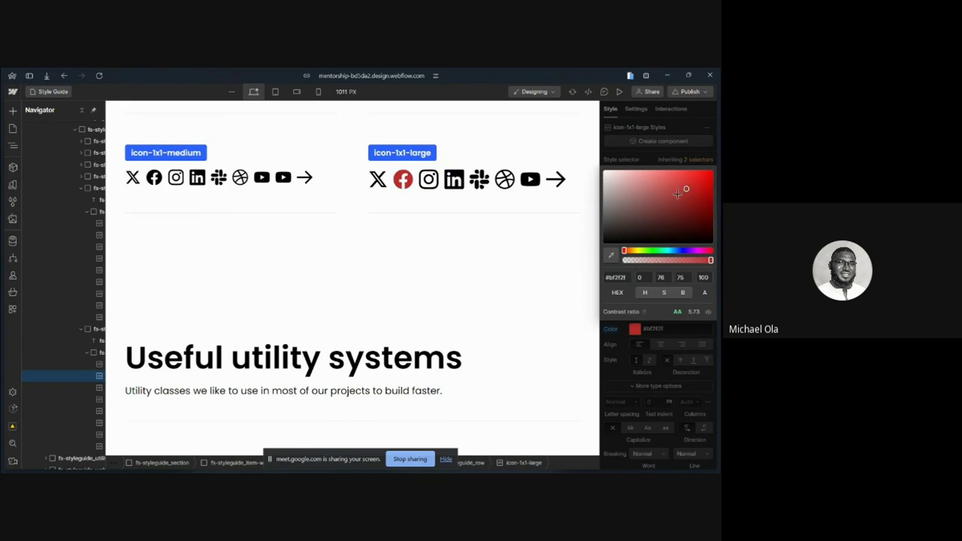
pyautogui.click(678, 194)
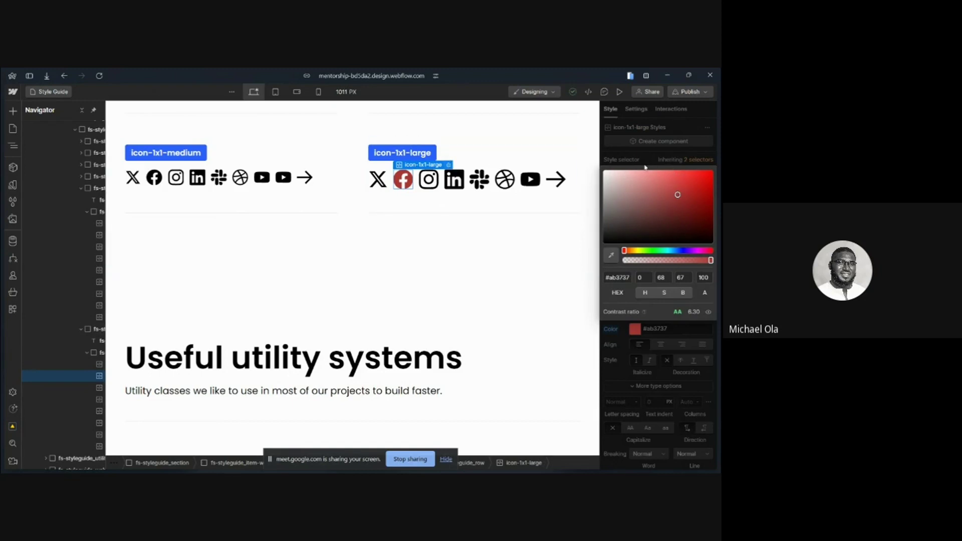
pyautogui.click(655, 151)
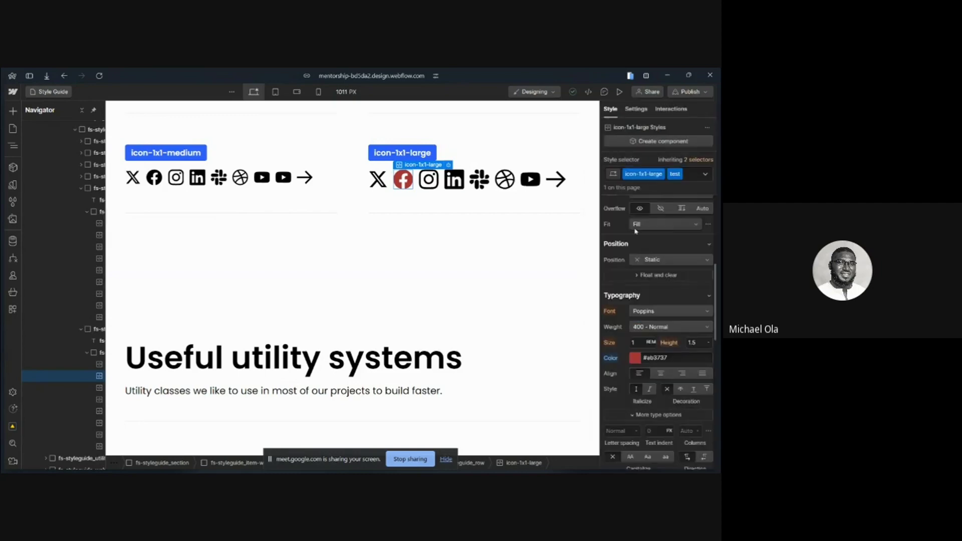
# Remove the test combo class from the Facebook icon
pyautogui.click(611, 358)
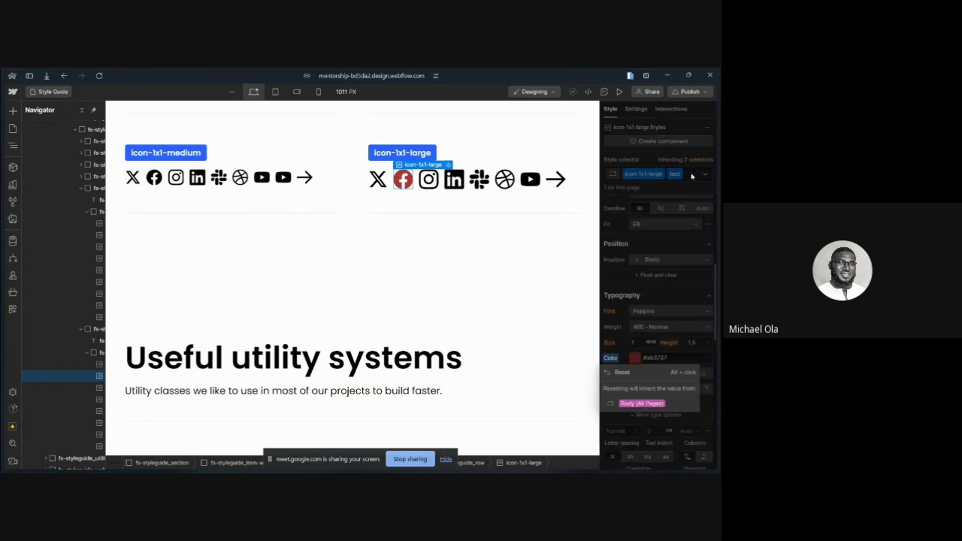
pyautogui.click(692, 176)
pyautogui.click(678, 174)
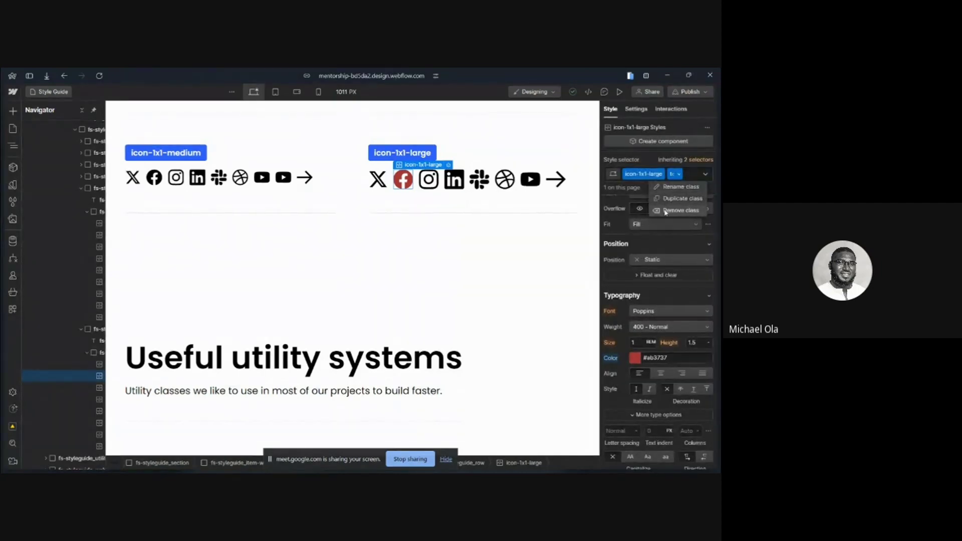
pyautogui.click(681, 210)
# Leave the Style Guide and open the site's Home page for editing
pyautogui.click(14, 146)
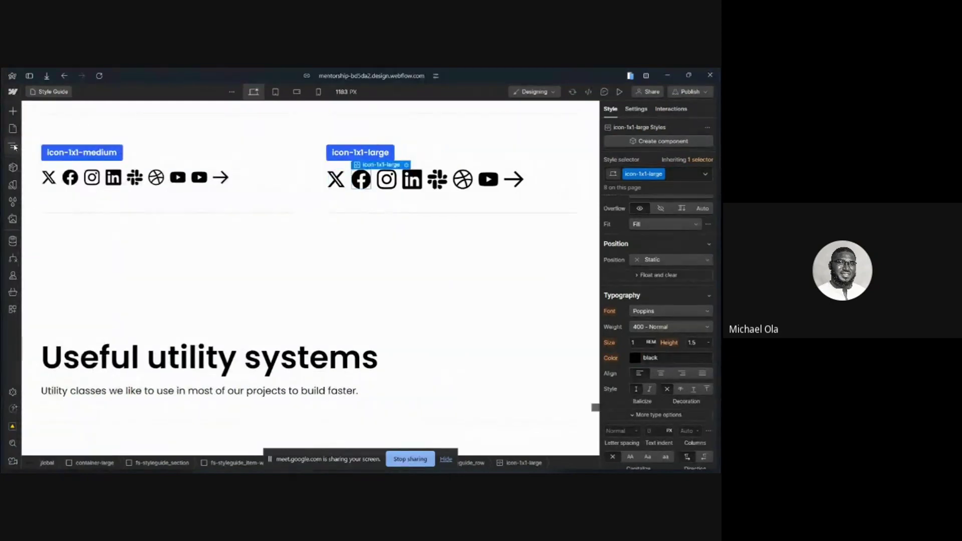
pyautogui.click(13, 146)
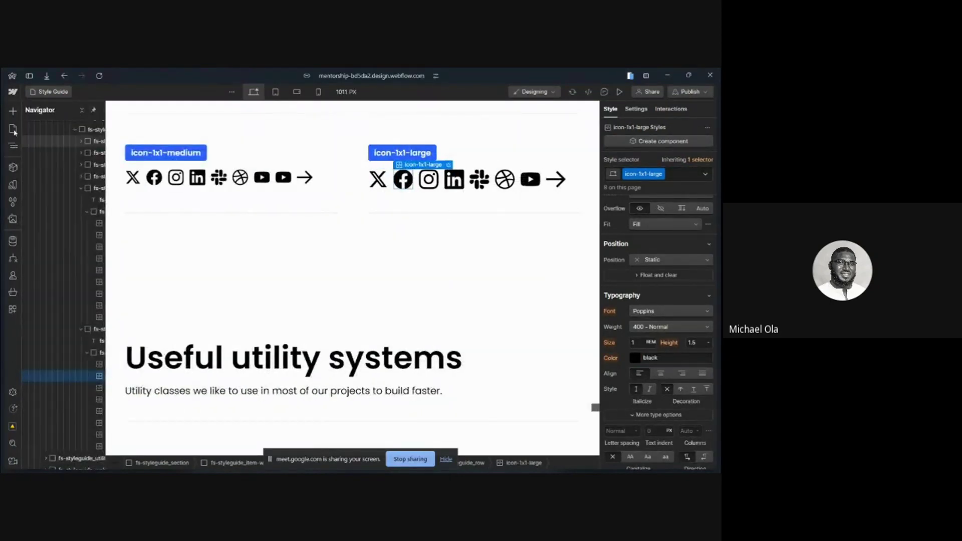
pyautogui.click(12, 129)
pyautogui.click(46, 164)
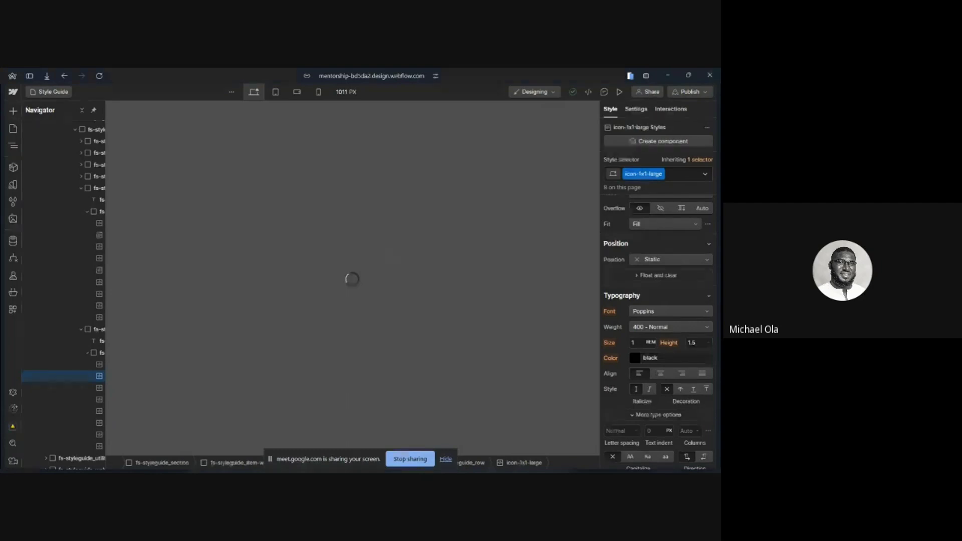
# Switch to Figma and examine the Powerful Dashboard list item and the Features frame's auto layout
pyautogui.press('super')
pyautogui.moveTo(295, 465)
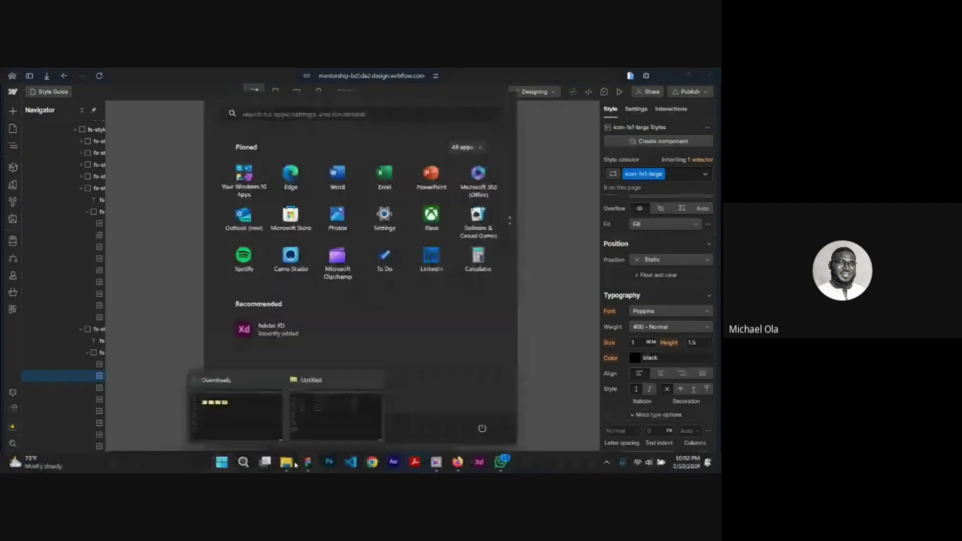
pyautogui.click(333, 416)
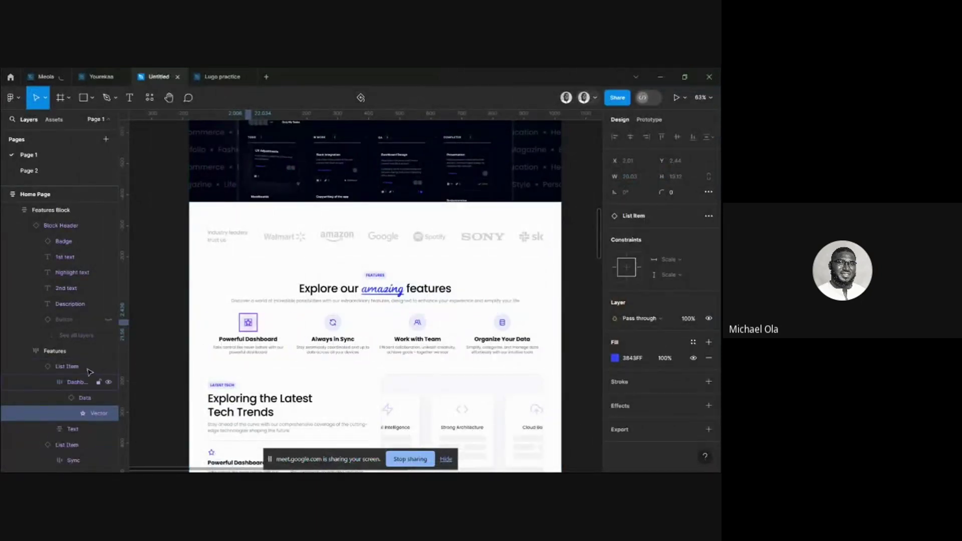
pyautogui.click(75, 379)
pyautogui.click(254, 342)
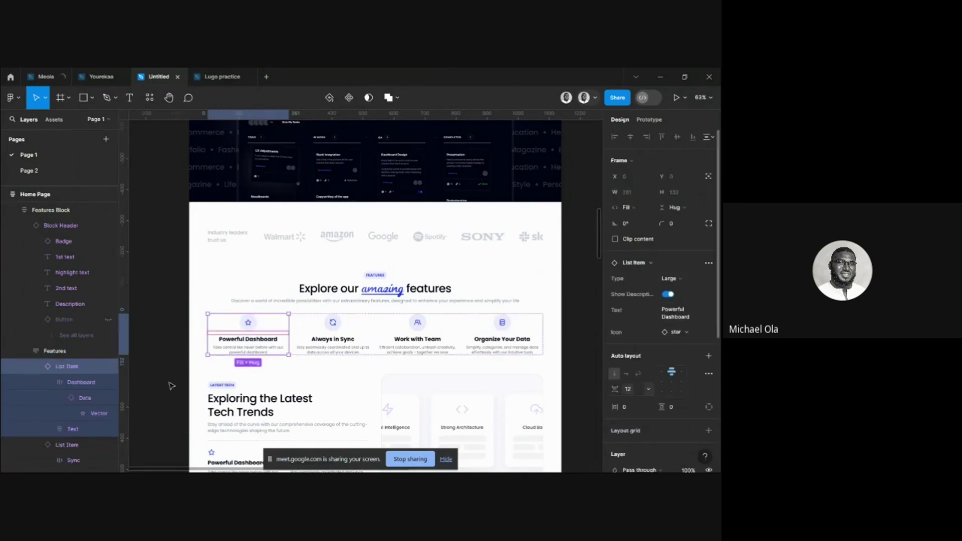
pyautogui.click(36, 367)
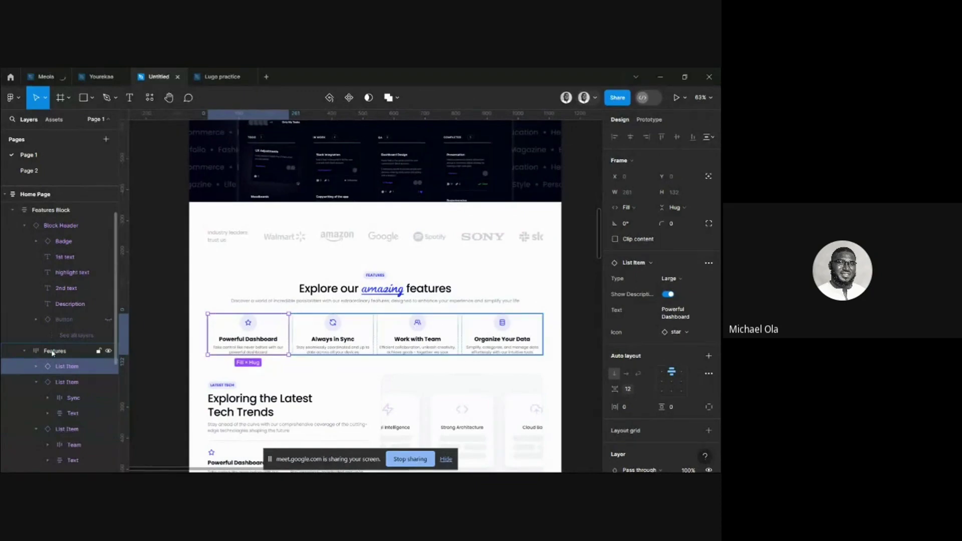
pyautogui.click(52, 353)
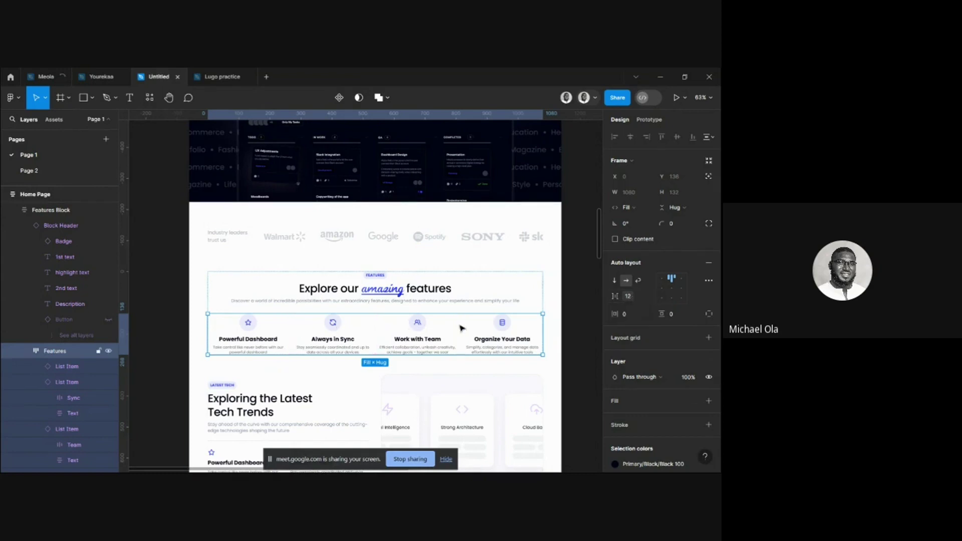
# Switch back to Webflow and add a div block inside the feature-bottom block under the features heading
pyautogui.moveTo(450, 466)
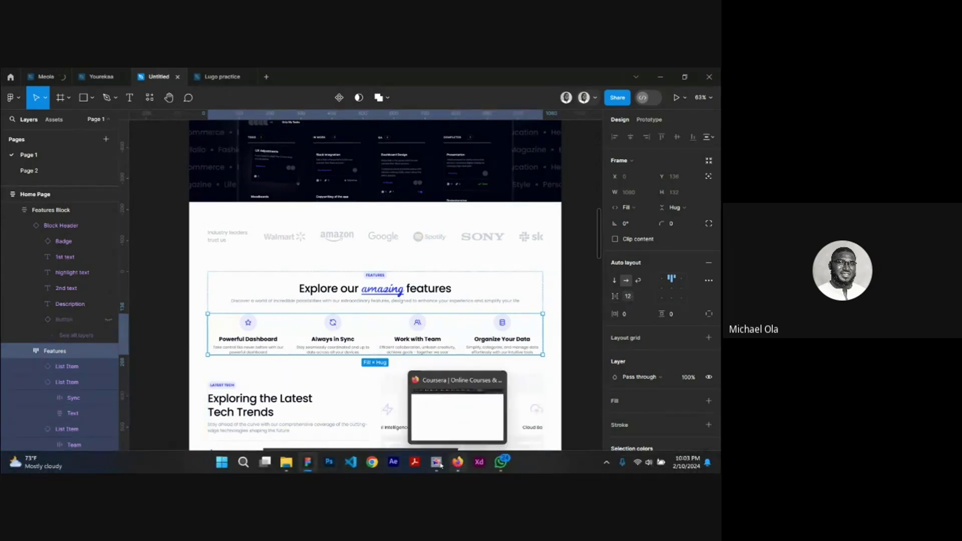
pyautogui.click(386, 416)
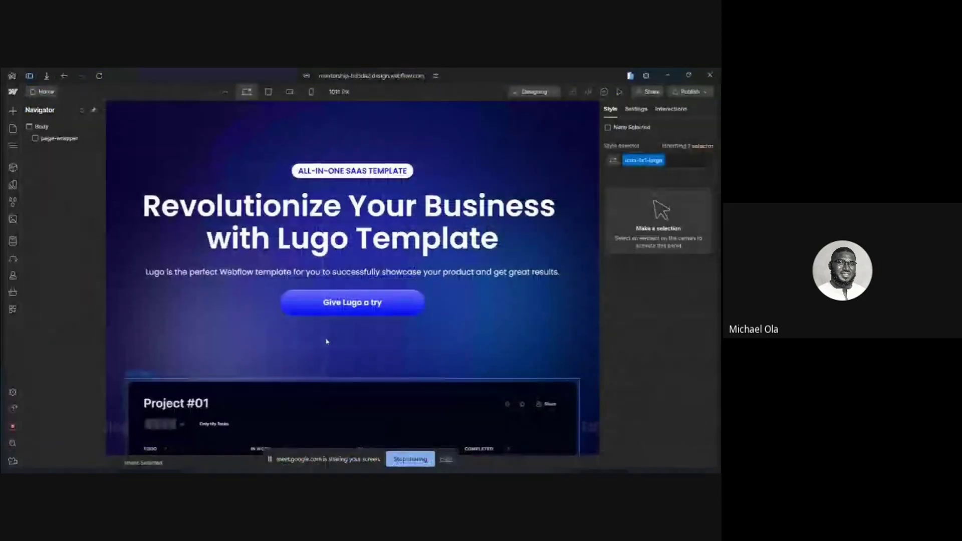
pyautogui.scroll(-8, 350, 361)
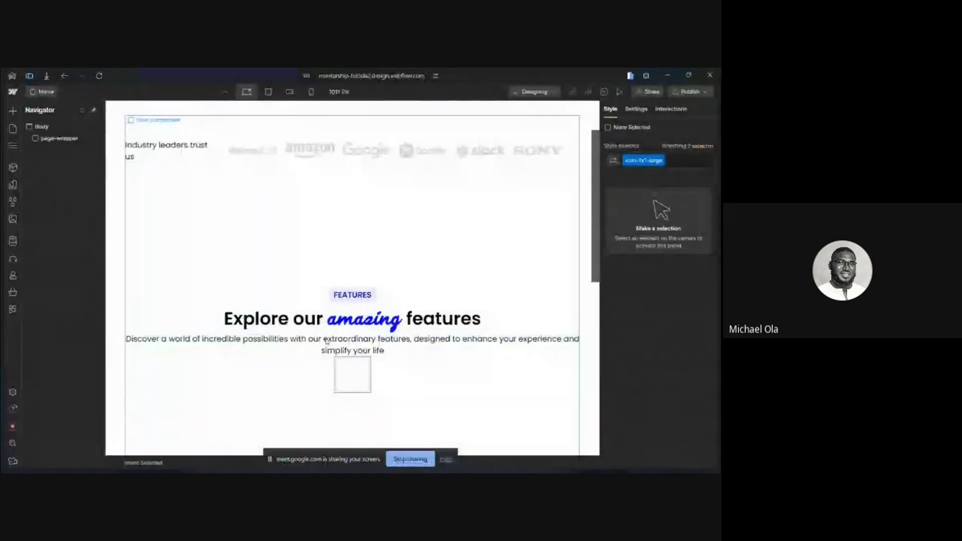
pyautogui.click(358, 371)
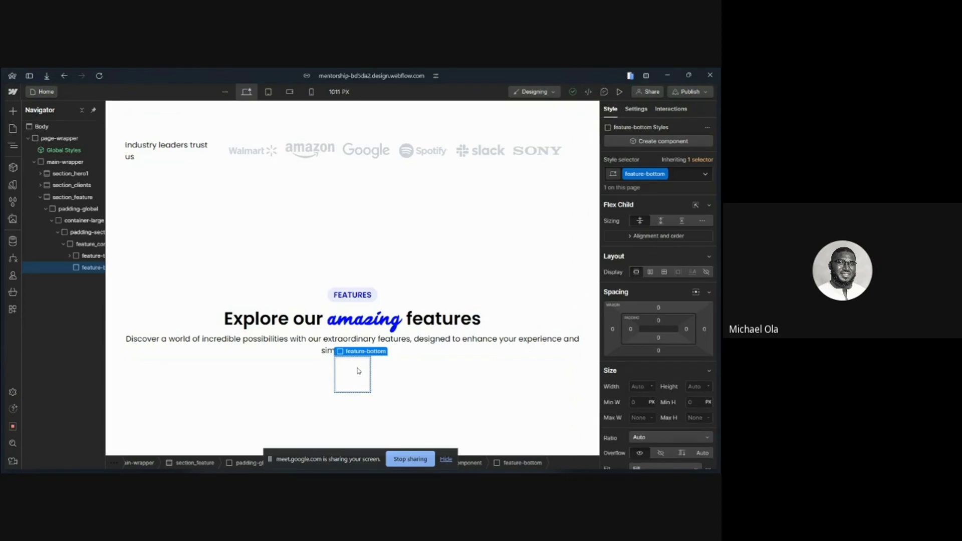
pyautogui.hotkey('ctrl', 'k')
pyautogui.write('div')
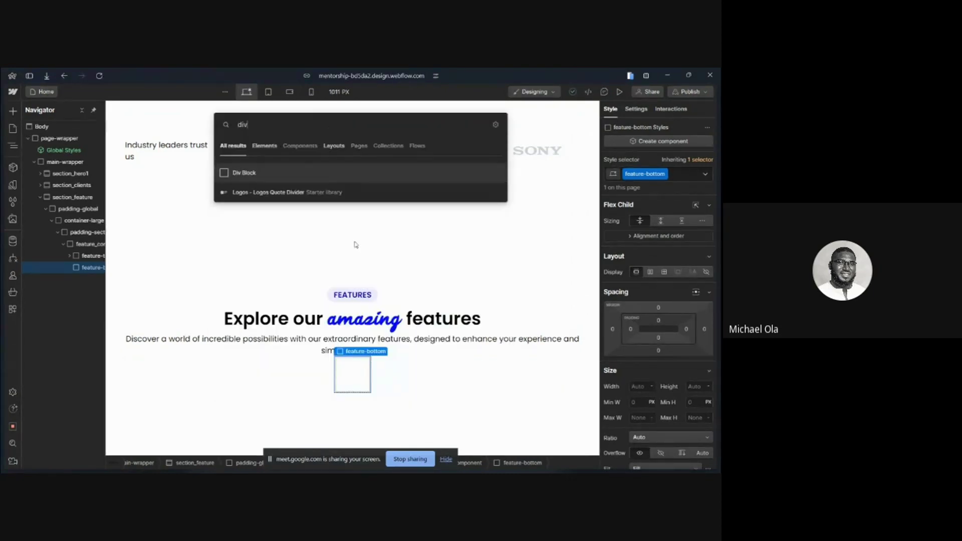
pyautogui.click(291, 173)
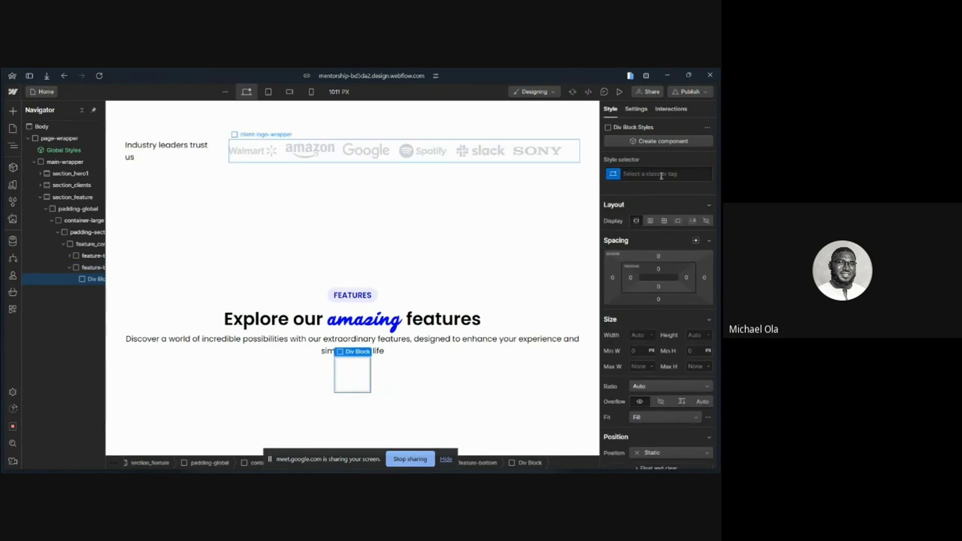
pyautogui.click(662, 174)
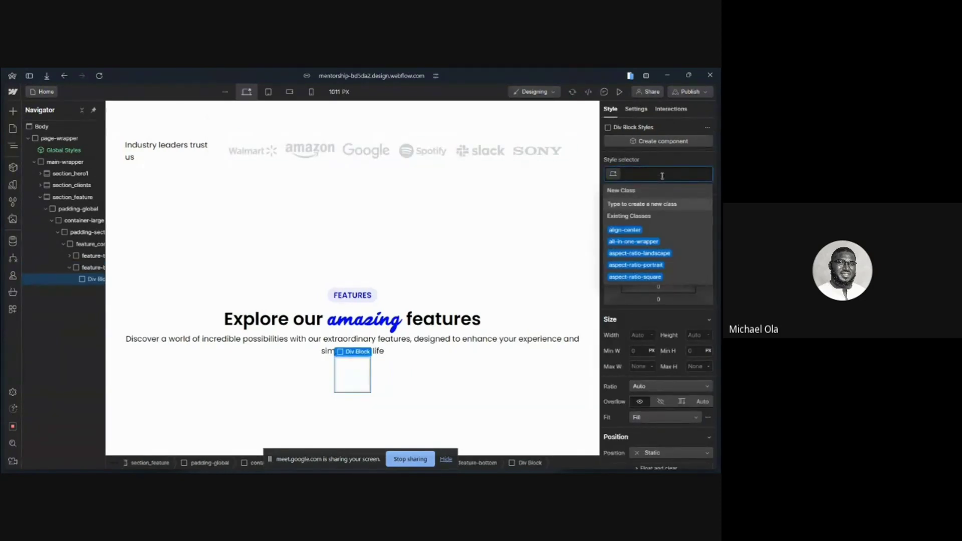
pyautogui.write('feature-')
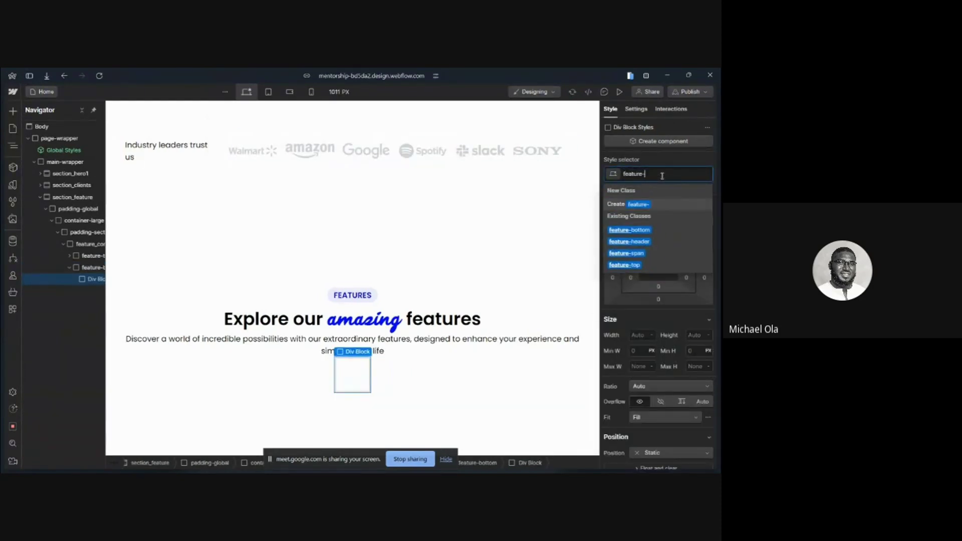
pyautogui.write('itms')
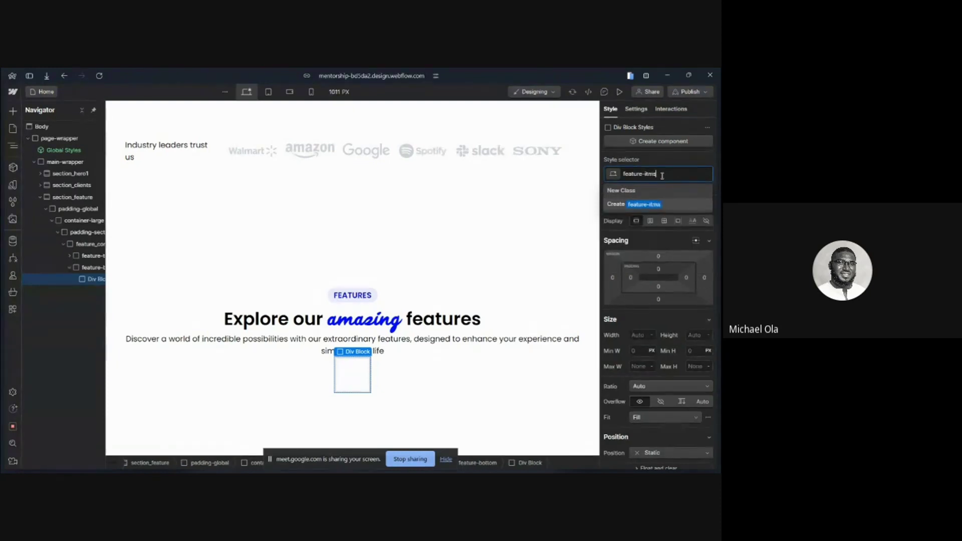
pyautogui.press('Return')
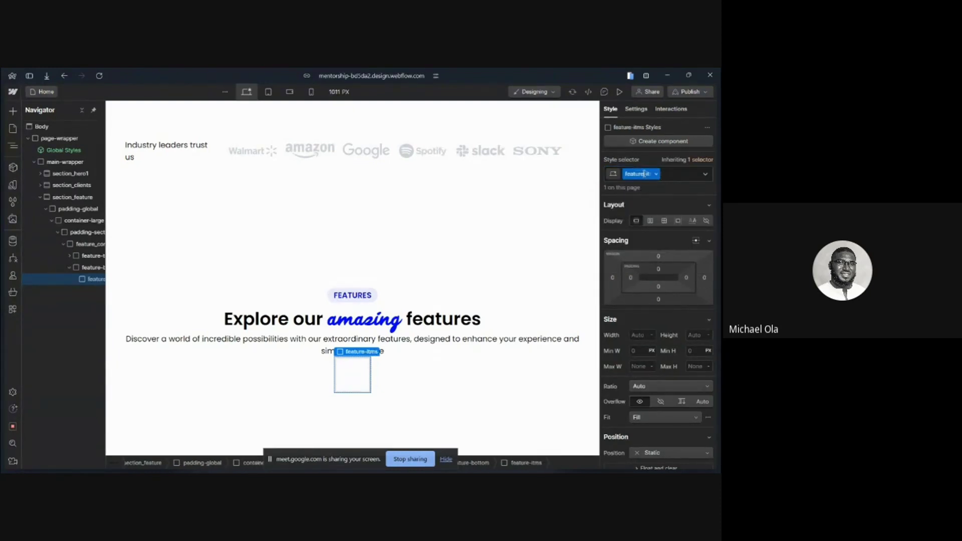
pyautogui.press('BackSpace')
pyautogui.press('e')
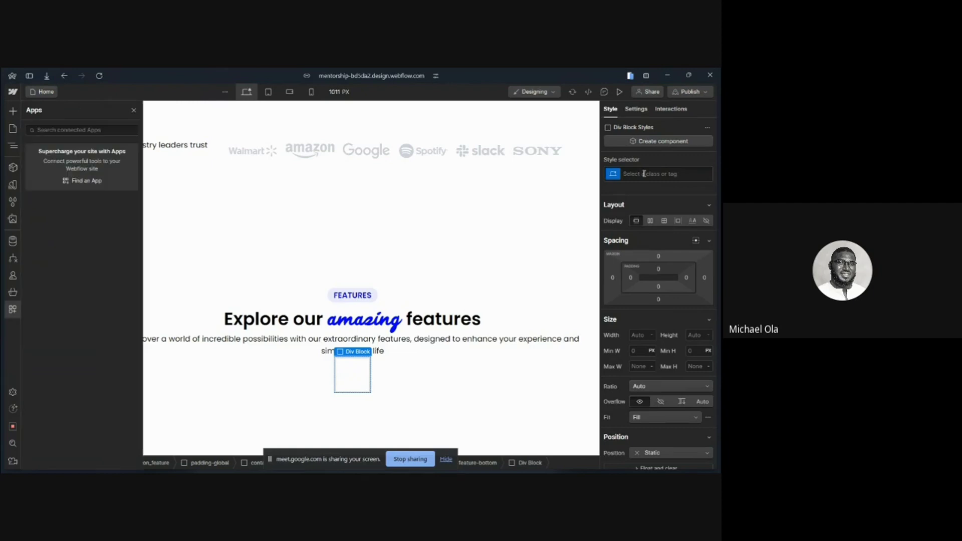
pyautogui.press('a')
pyautogui.press('e')
# Give the new div block inside feature-bottom the class feature-list
pyautogui.click(645, 173)
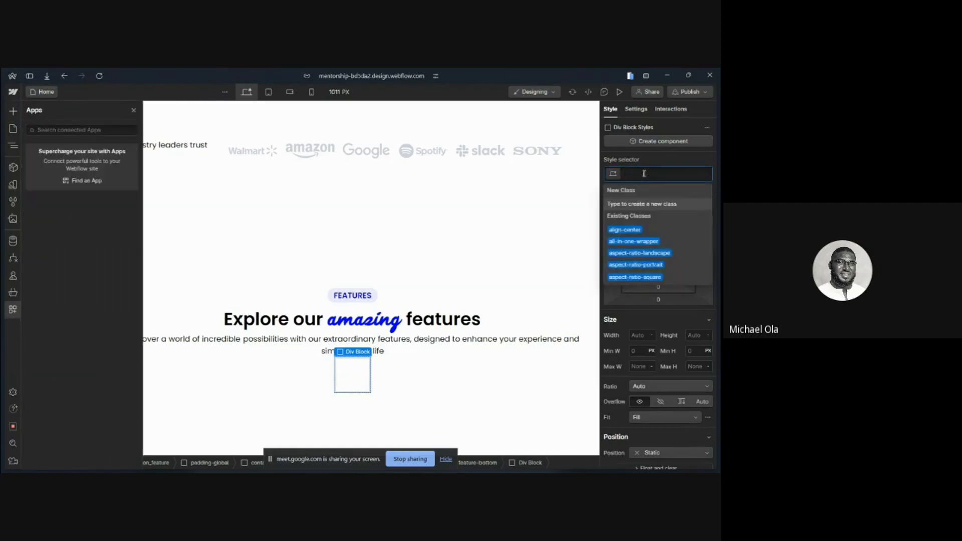
pyautogui.write('feature-')
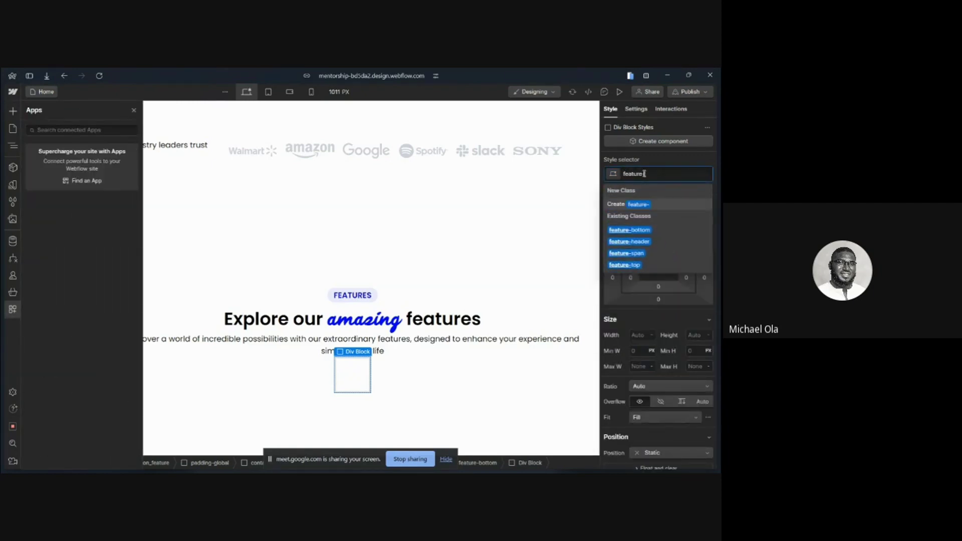
pyautogui.write('list')
pyautogui.press('Return')
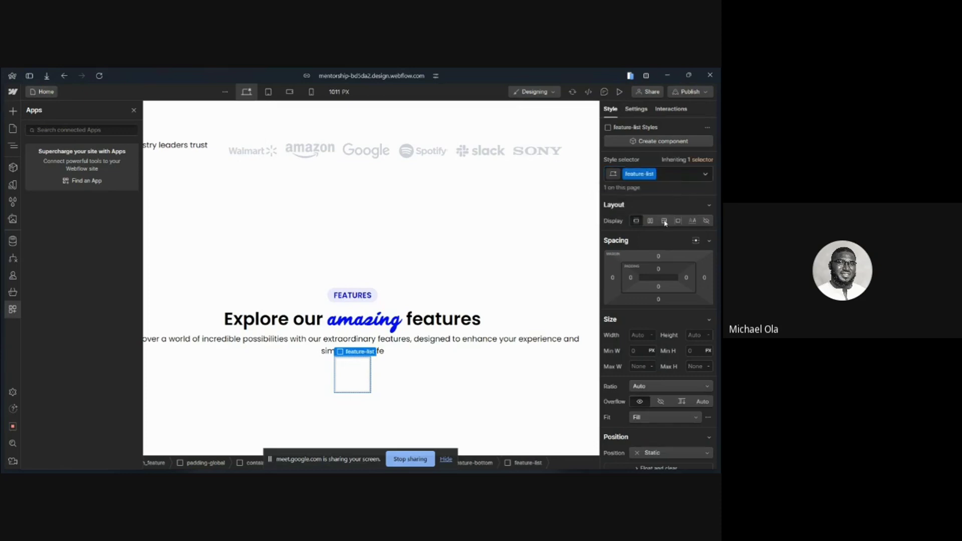
# Set the feature-list block to a grid layout with one row and four columns
pyautogui.click(664, 220)
pyautogui.click(655, 236)
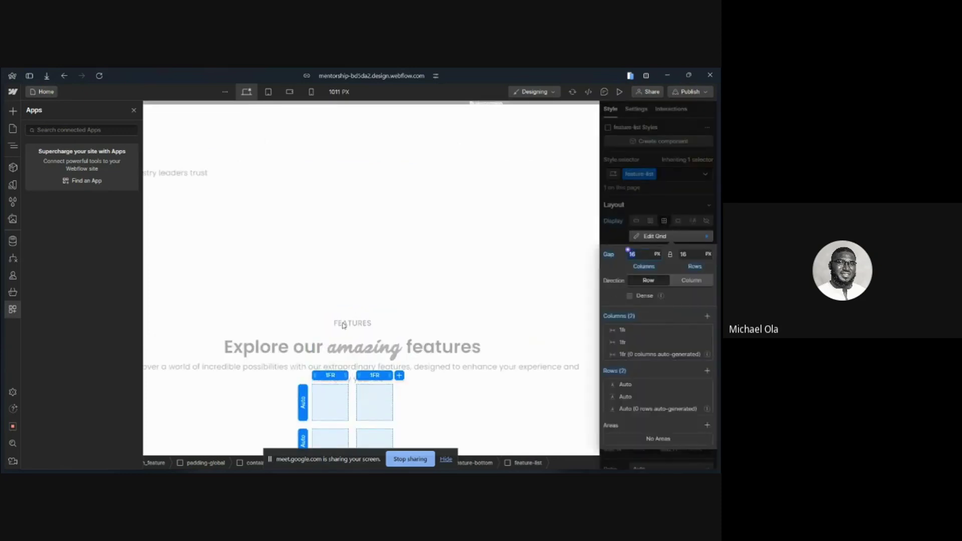
pyautogui.click(705, 385)
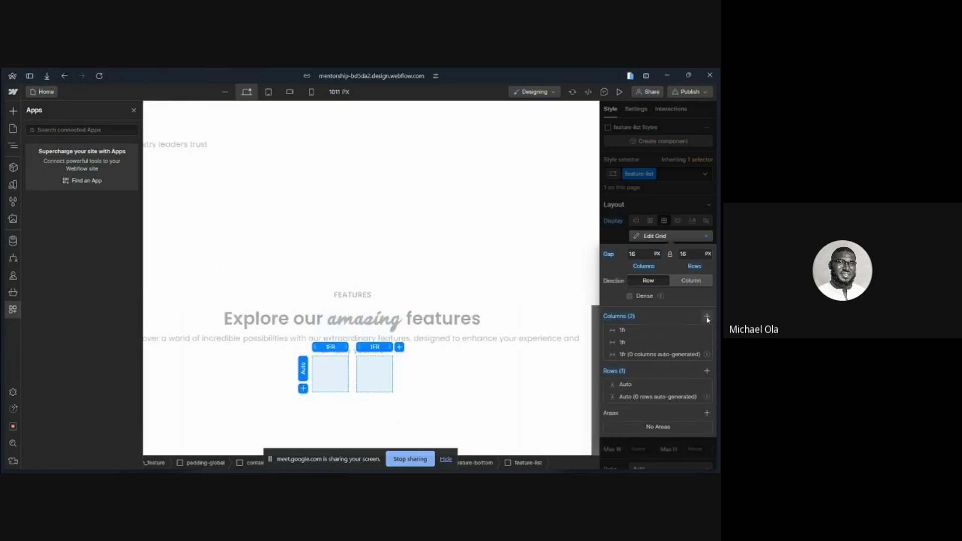
pyautogui.click(707, 317)
pyautogui.click(708, 318)
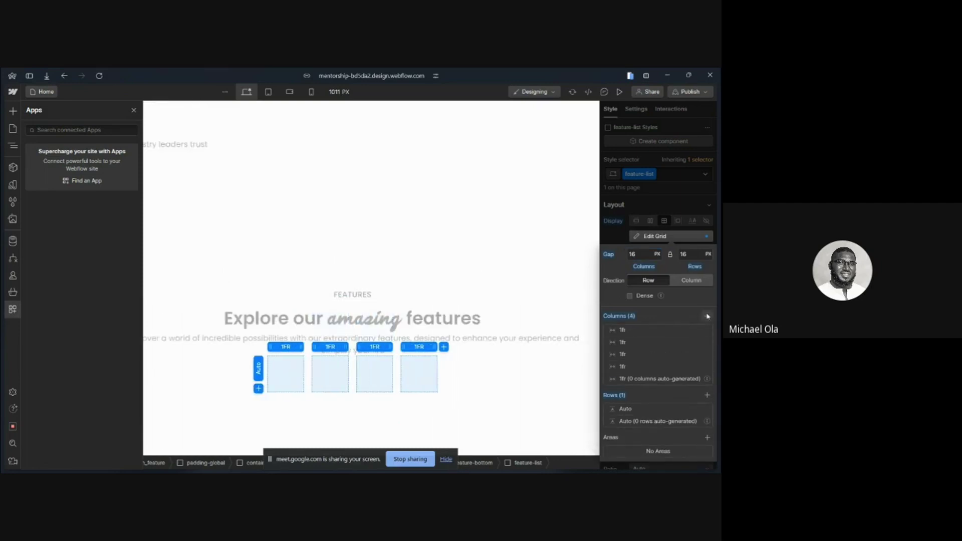
pyautogui.click(661, 211)
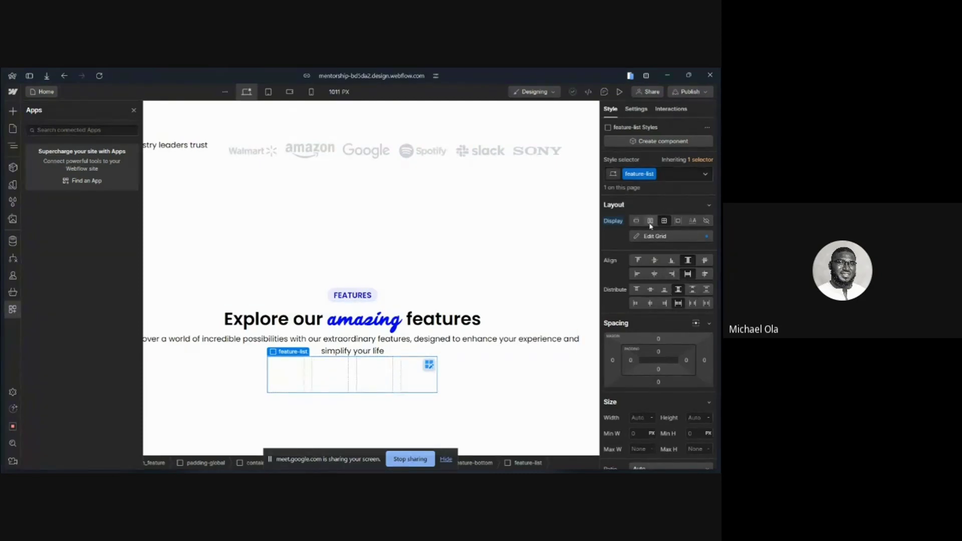
# Set the feature-list block's display to horizontal flex and add a div block inside it
pyautogui.click(651, 222)
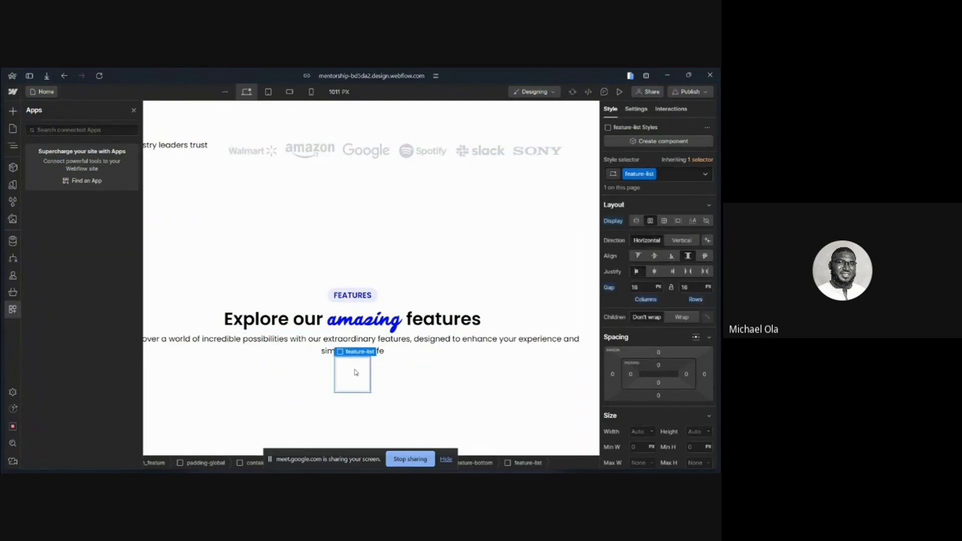
pyautogui.hotkey('ctrl', 'k')
pyautogui.write('div')
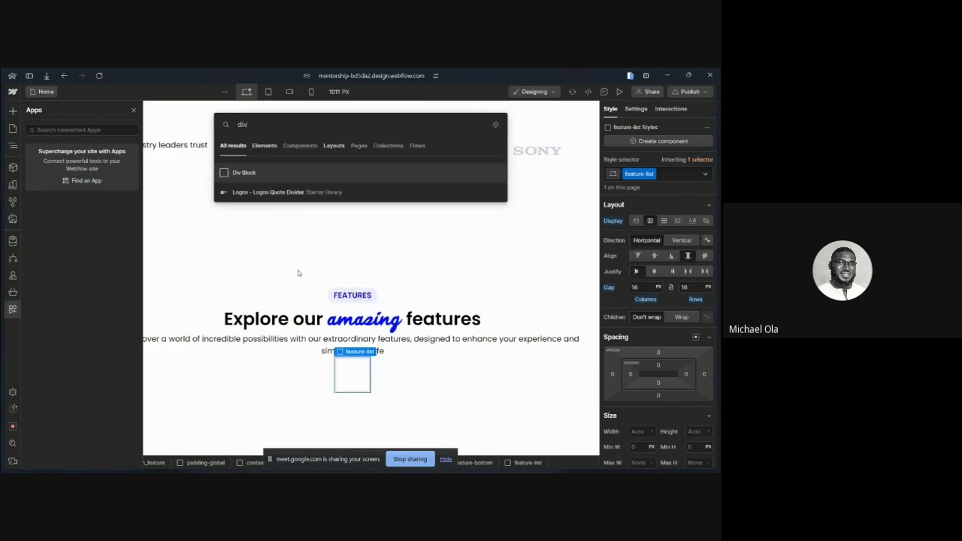
pyautogui.click(246, 173)
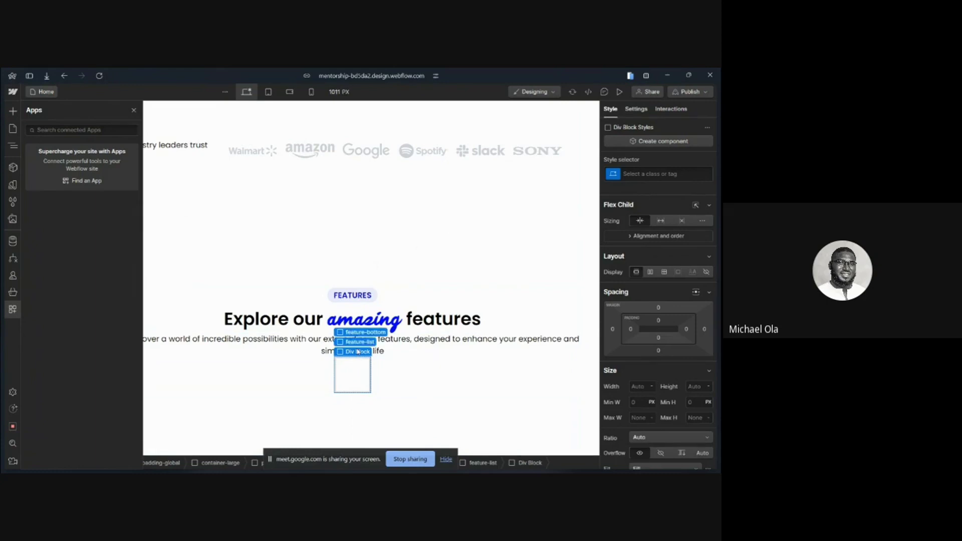
# Give the new div block inside feature-list the class feature-item
pyautogui.click(358, 342)
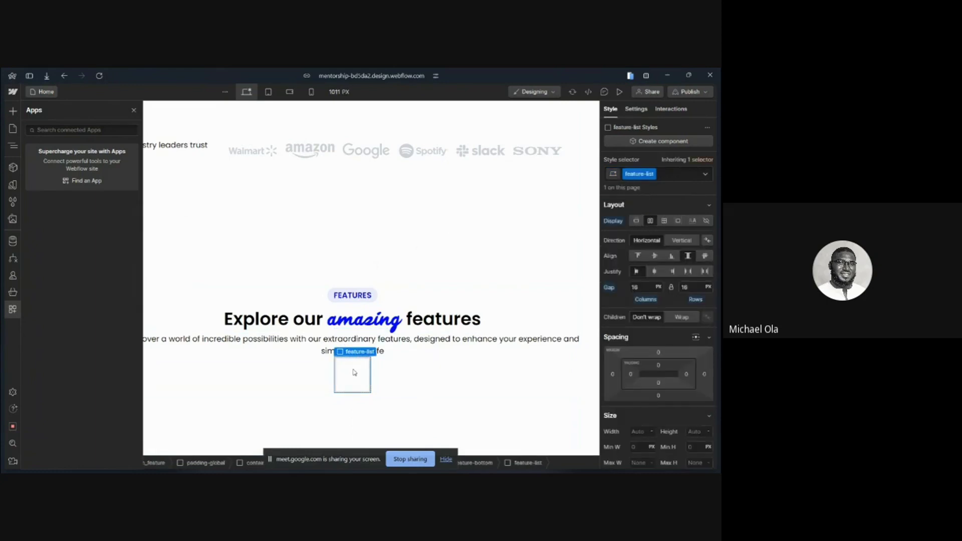
pyautogui.click(354, 372)
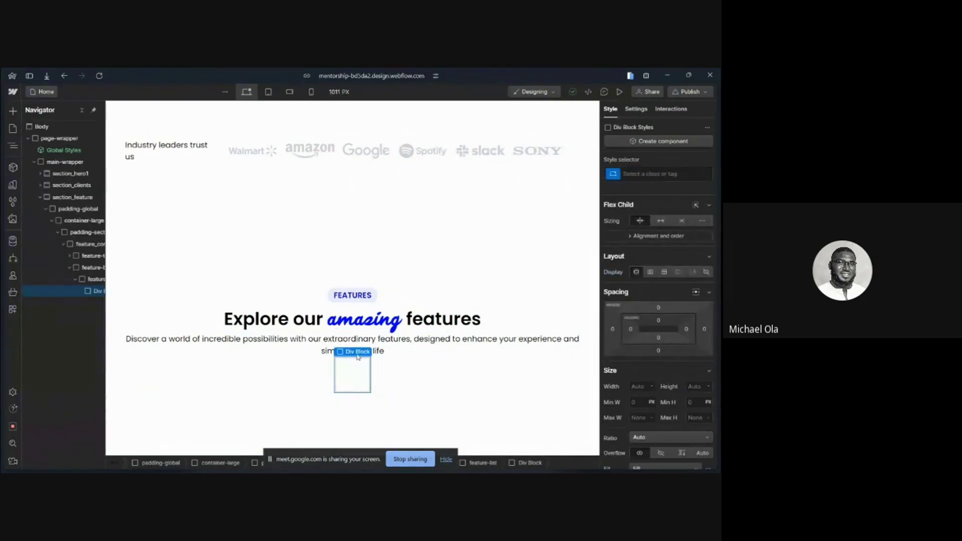
pyautogui.click(652, 175)
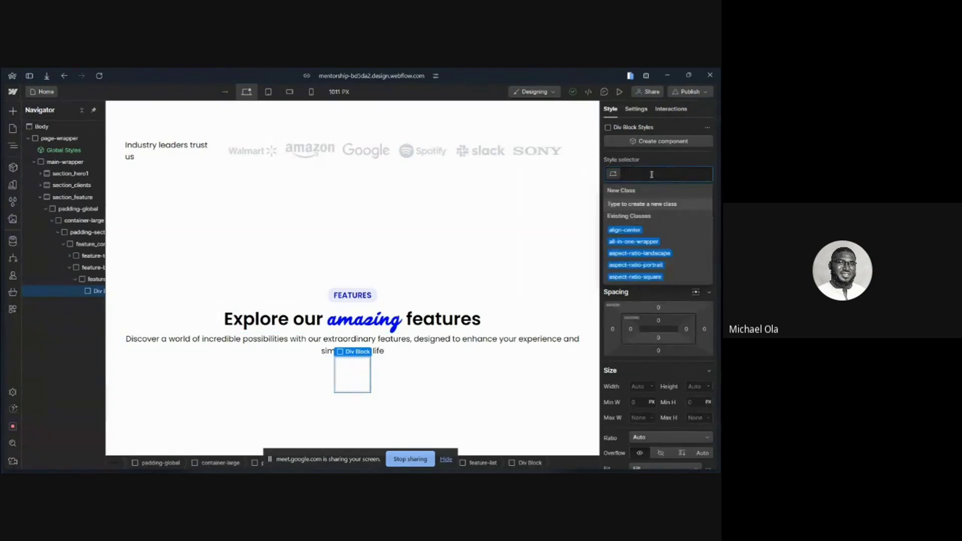
pyautogui.write('feature')
pyautogui.press('BackSpace')
pyautogui.press('BackSpace')
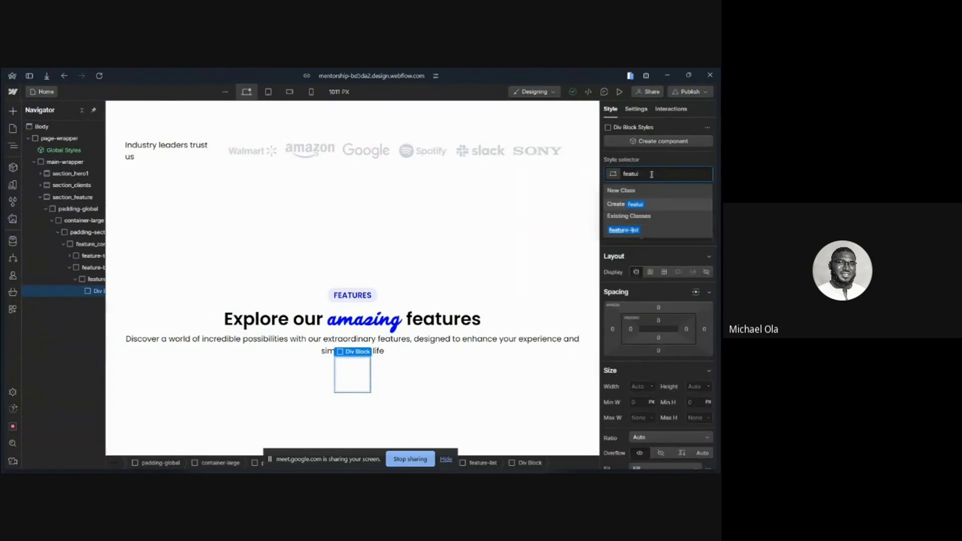
pyautogui.write('re-l')
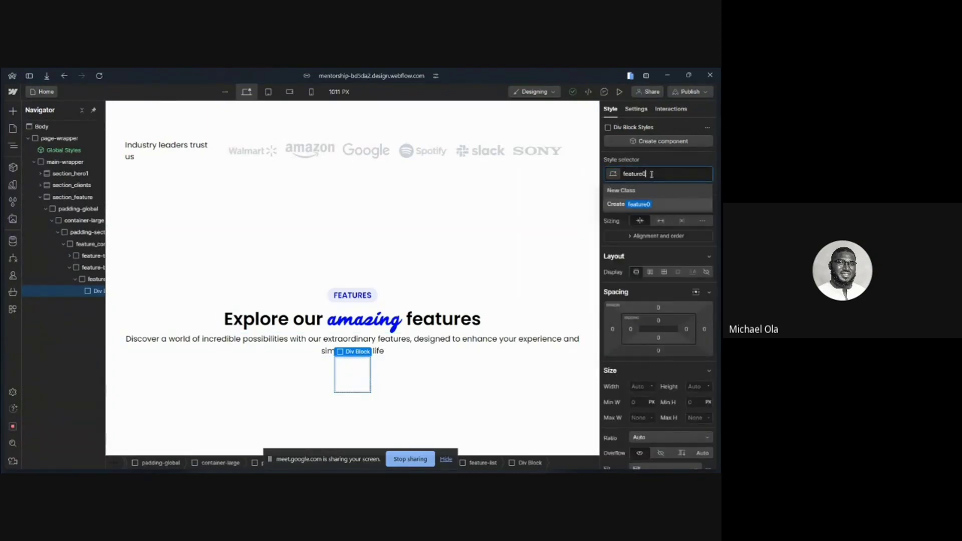
pyautogui.write('tem')
pyautogui.press('Return')
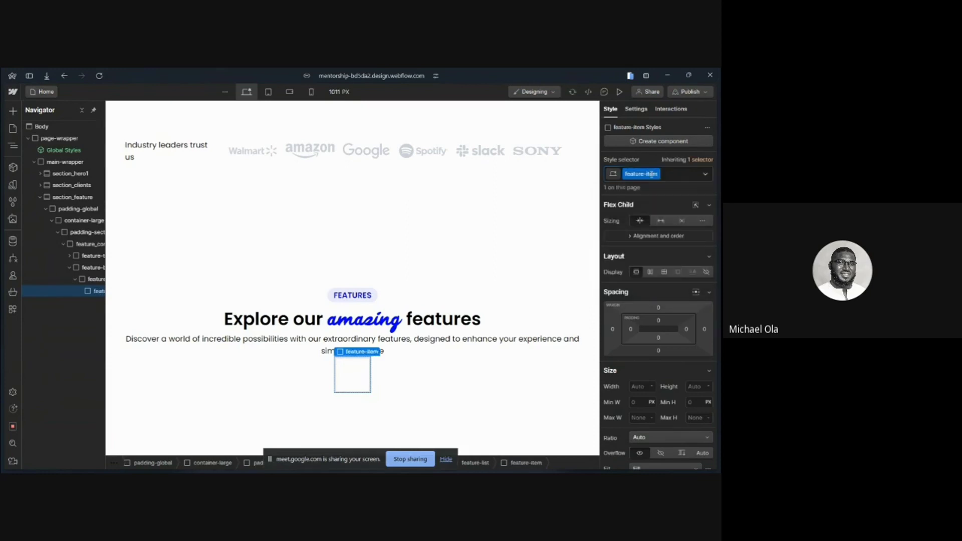
# Switch to Figma to check the Powerful Dashboard list item's width, and return to Webflow
pyautogui.click(644, 387)
pyautogui.click(640, 418)
pyautogui.press('super')
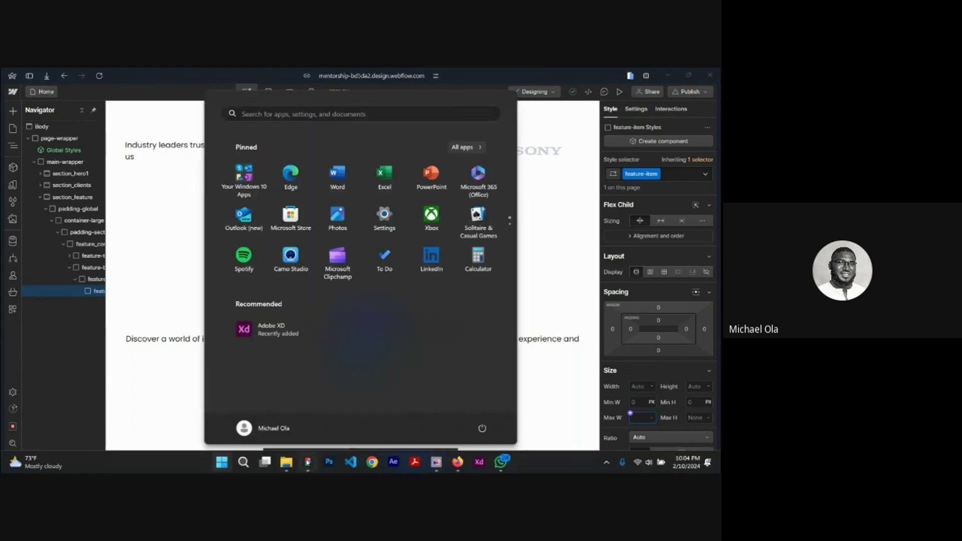
pyautogui.hotkey('alt', 'Tab')
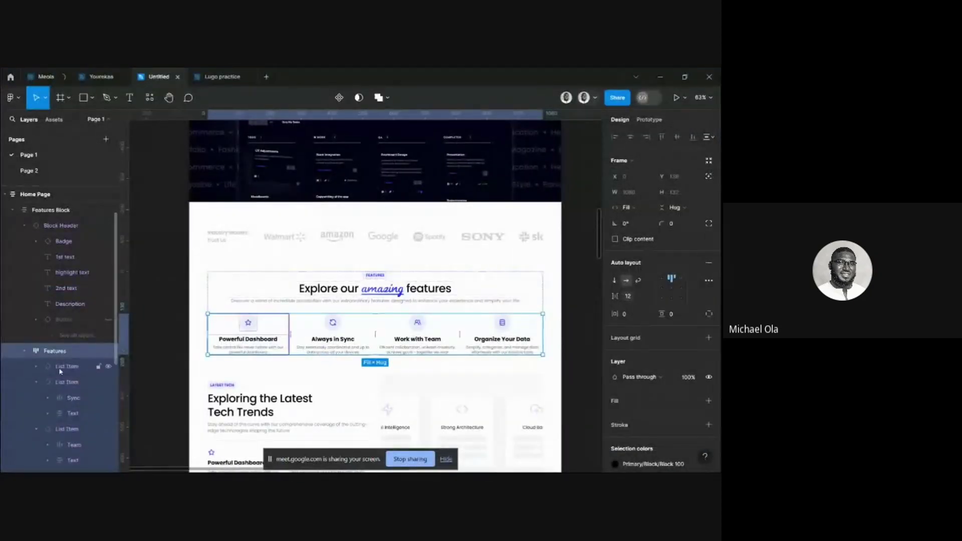
pyautogui.click(249, 334)
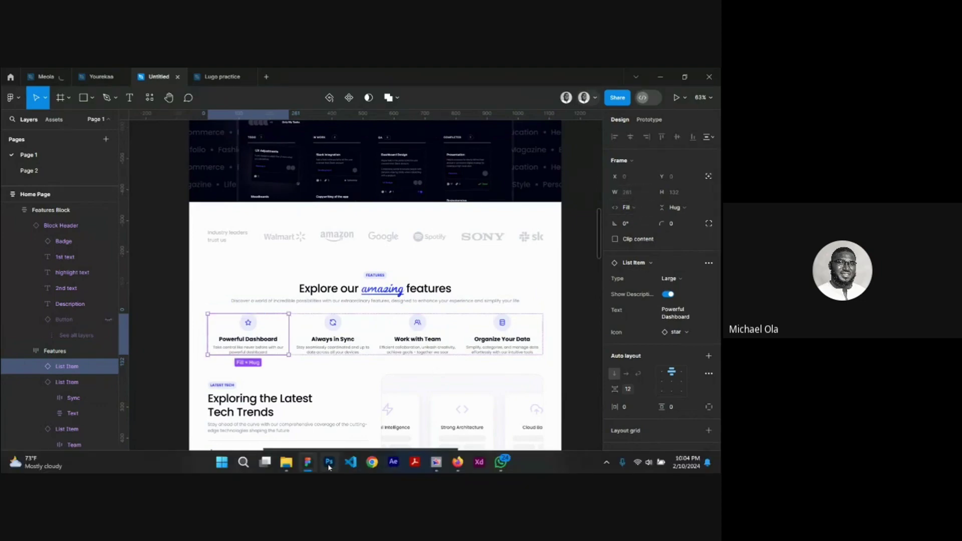
pyautogui.moveTo(436, 464)
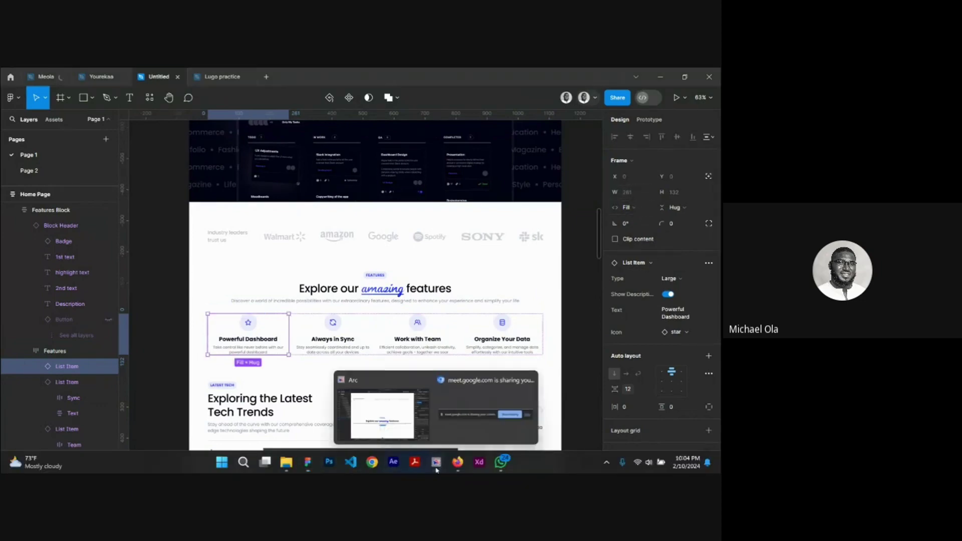
pyautogui.click(393, 425)
# Set feature-item's maximum width to 260 px and reset it
pyautogui.click(641, 414)
pyautogui.write('26')
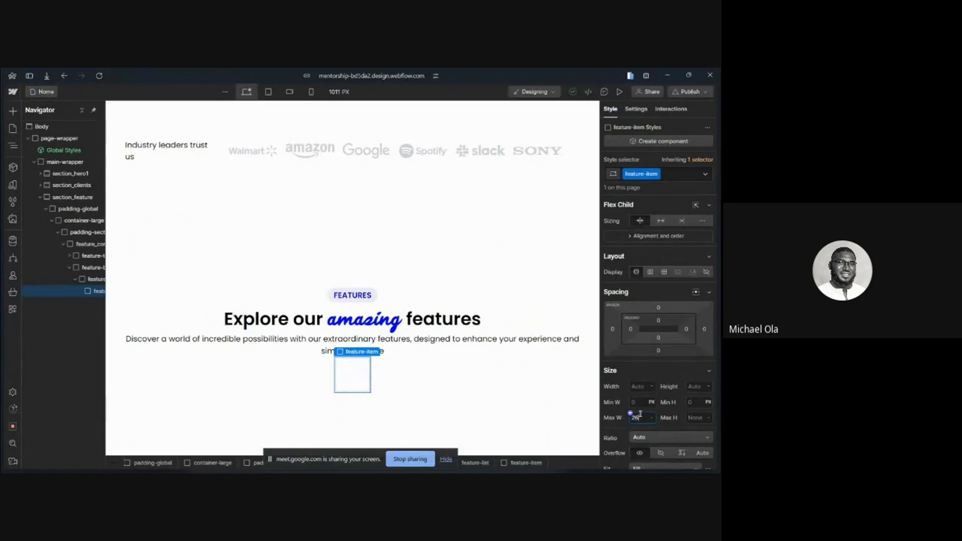
pyautogui.write('0')
pyautogui.click(613, 418)
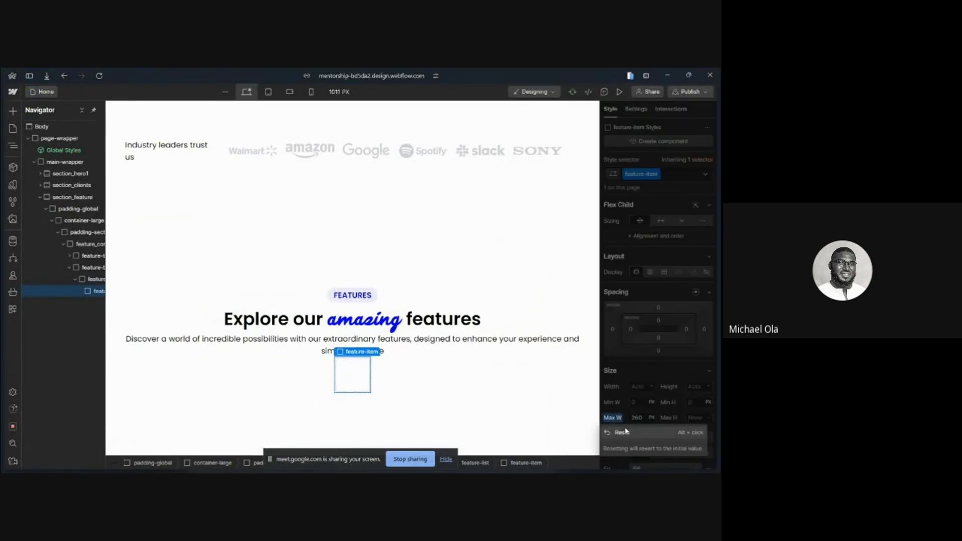
pyautogui.click(622, 432)
# Set the feature-item block's width to 260 px and convert it to 16.25 rem
pyautogui.click(641, 386)
pyautogui.write('2')
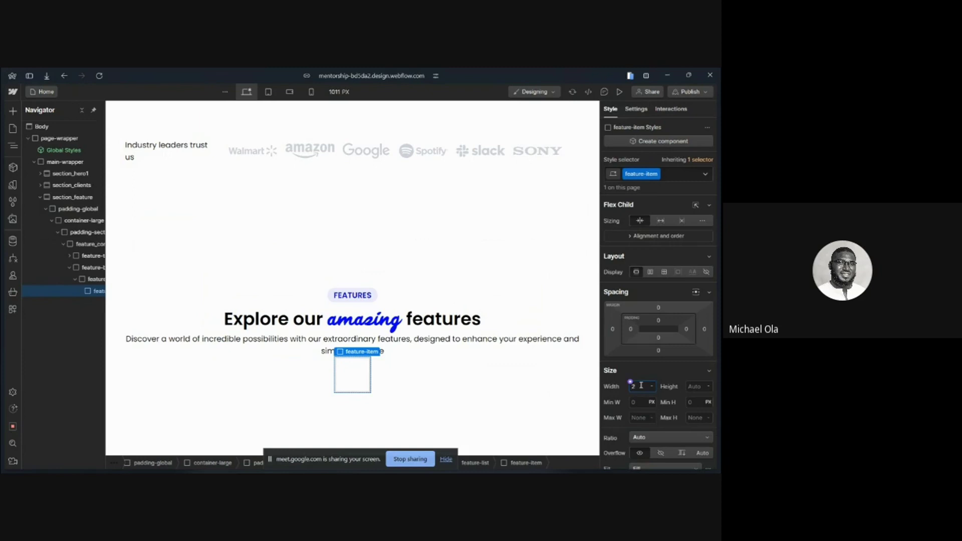
pyautogui.write('60px')
pyautogui.press('Return')
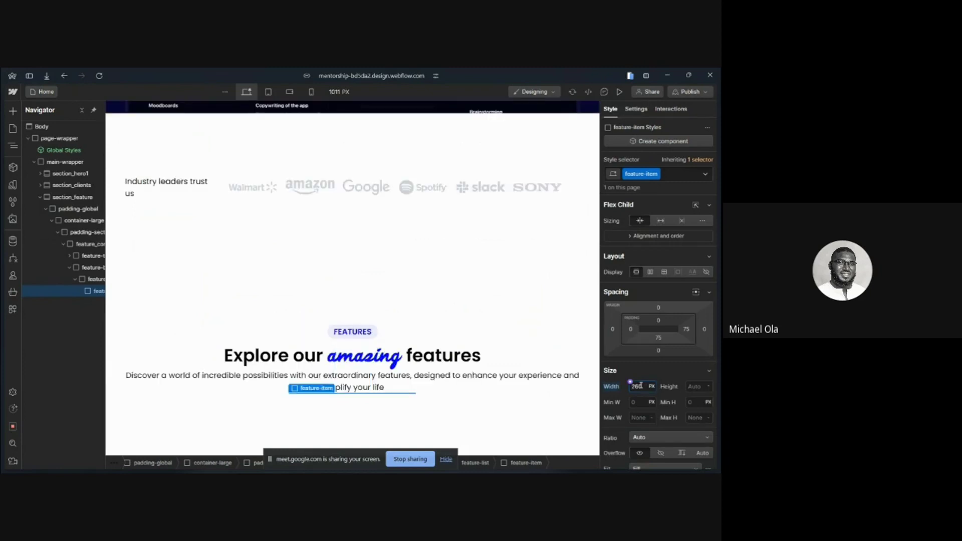
pyautogui.press('Return')
# Add an image element inside the feature-item block
pyautogui.hotkey('ctrl', 'k')
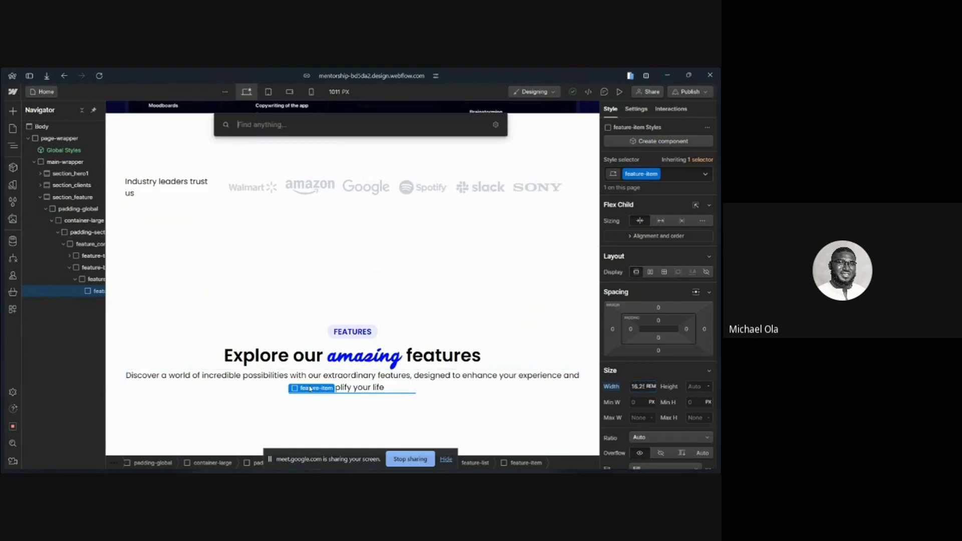
pyautogui.write('image')
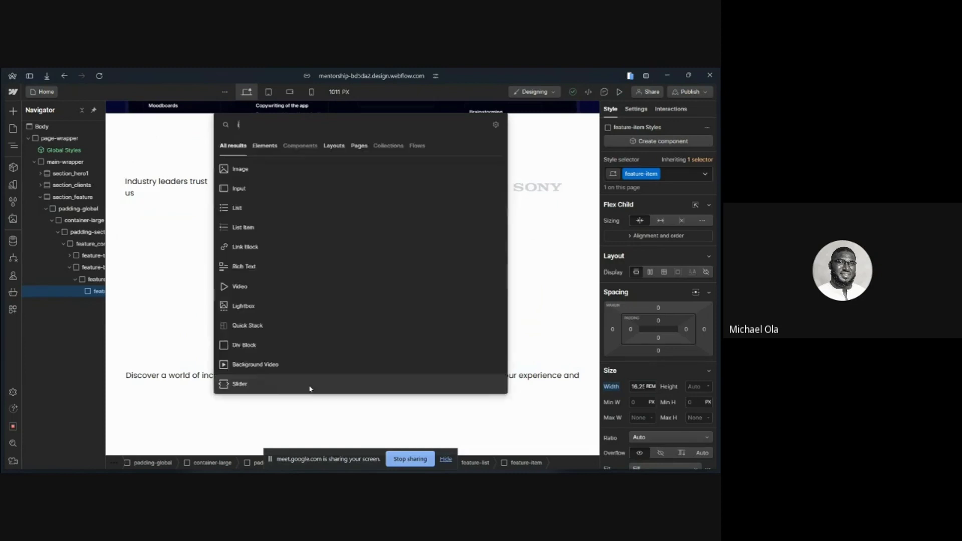
pyautogui.click(272, 175)
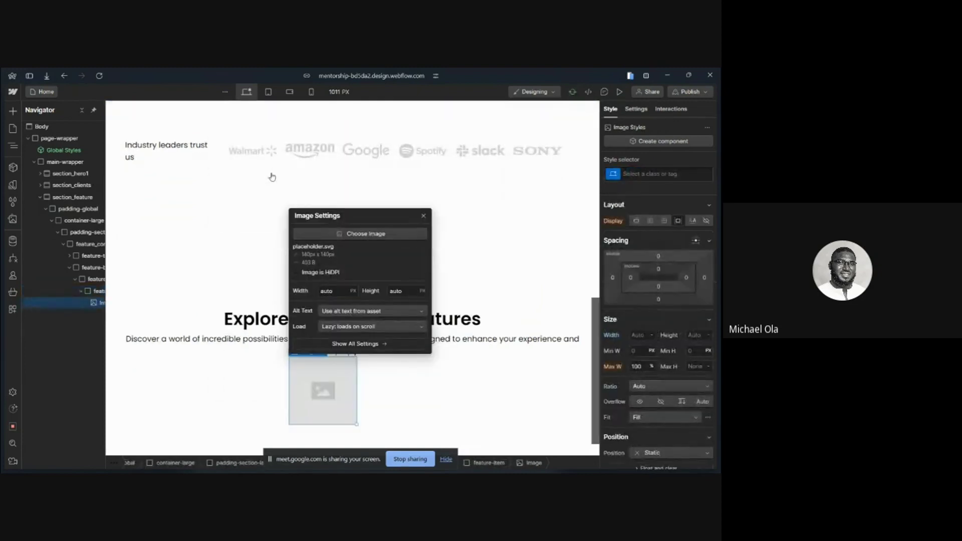
# Upload the Dashboard, Data, Sync and Team icons from the Feature Icons folder in Downloads > Untitled to the site's assets
pyautogui.click(314, 234)
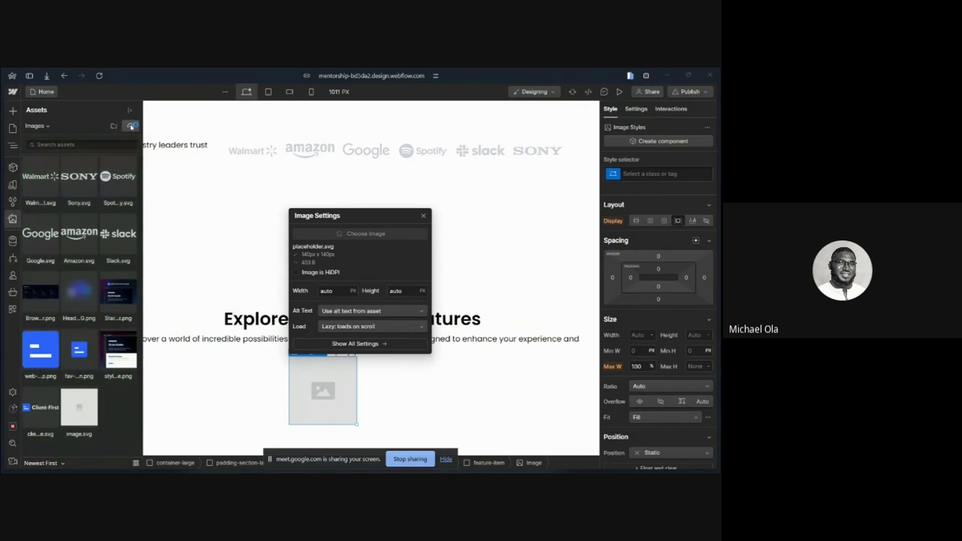
pyautogui.click(131, 127)
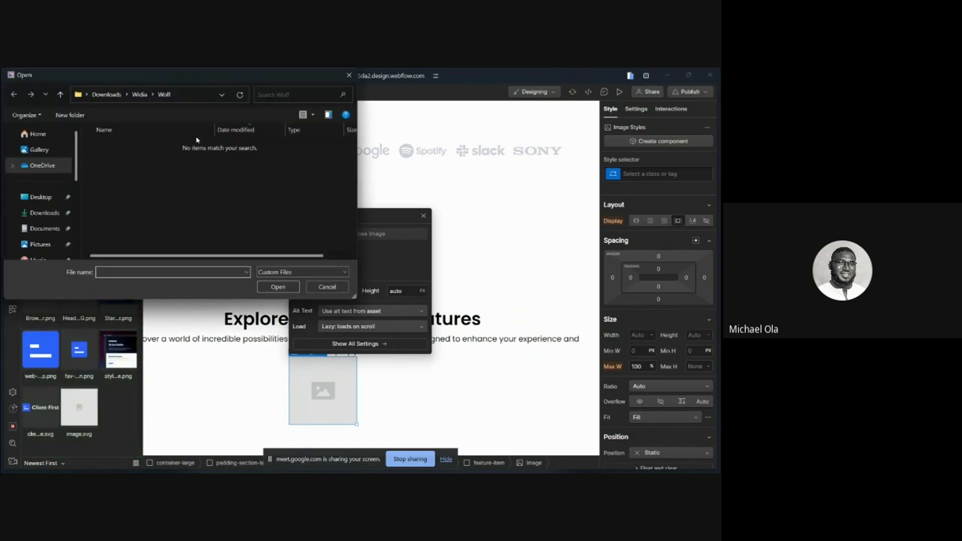
pyautogui.click(140, 94)
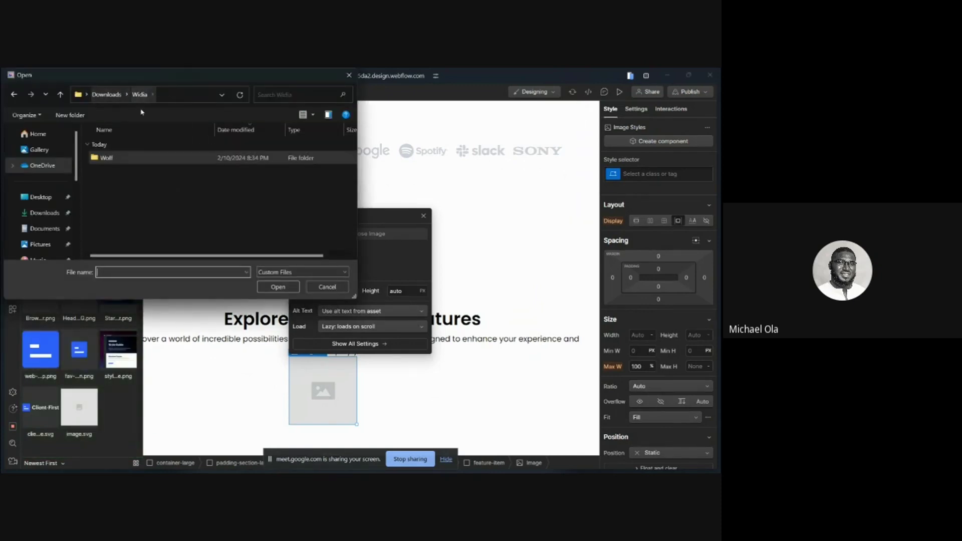
pyautogui.click(116, 95)
pyautogui.doubleClick(116, 168)
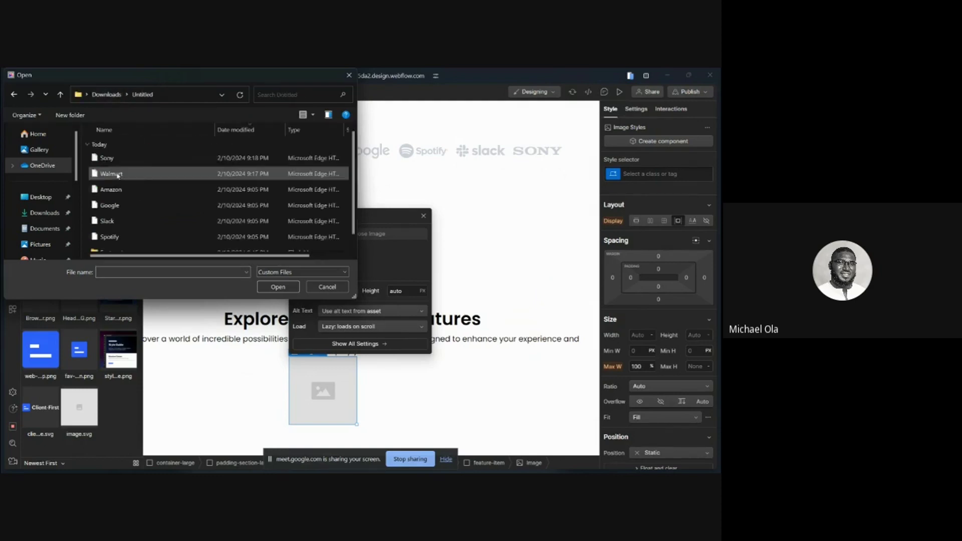
pyautogui.scroll(-2, 132, 198)
pyautogui.doubleClick(119, 242)
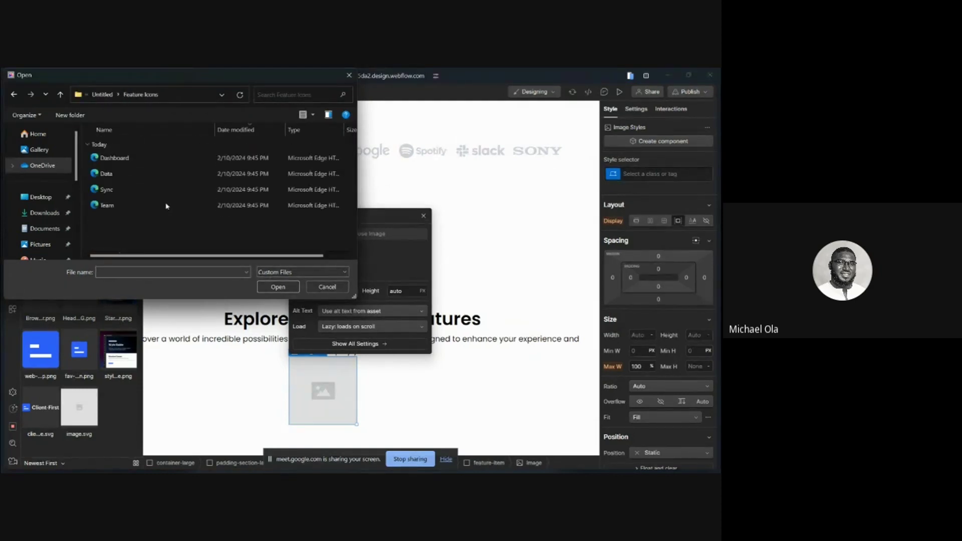
pyautogui.hotkey('ctrl', 'a')
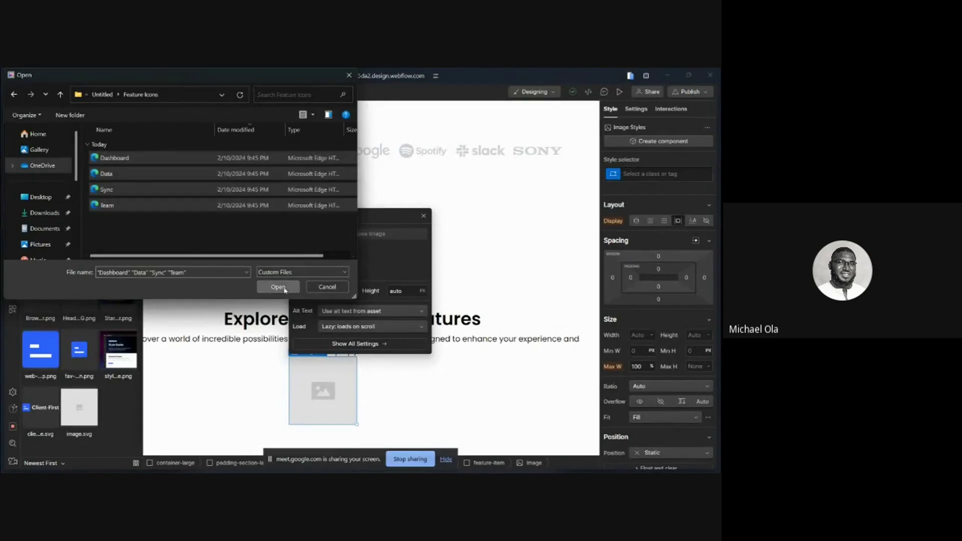
pyautogui.click(284, 289)
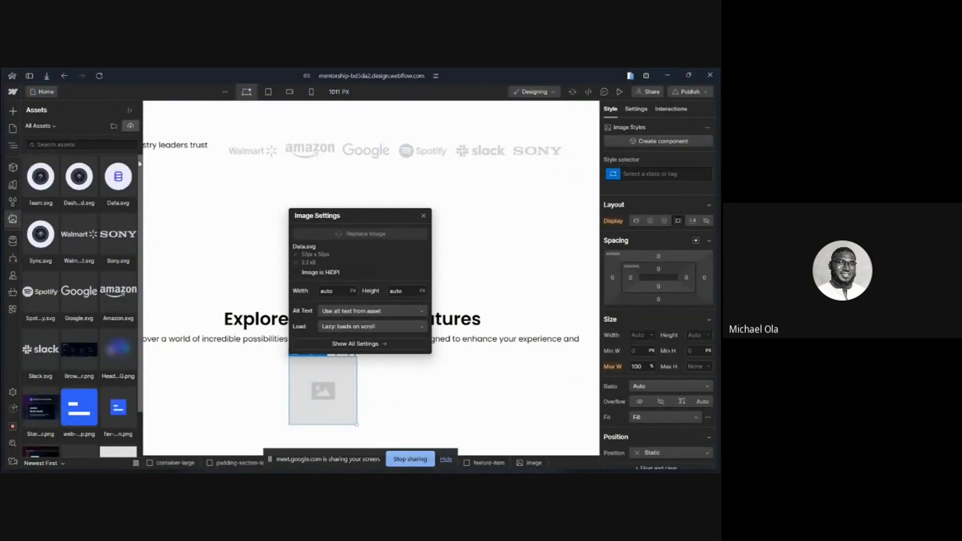
# Use Data.svg as the image in the feature-item block, check its image settings and close them
pyautogui.click(118, 177)
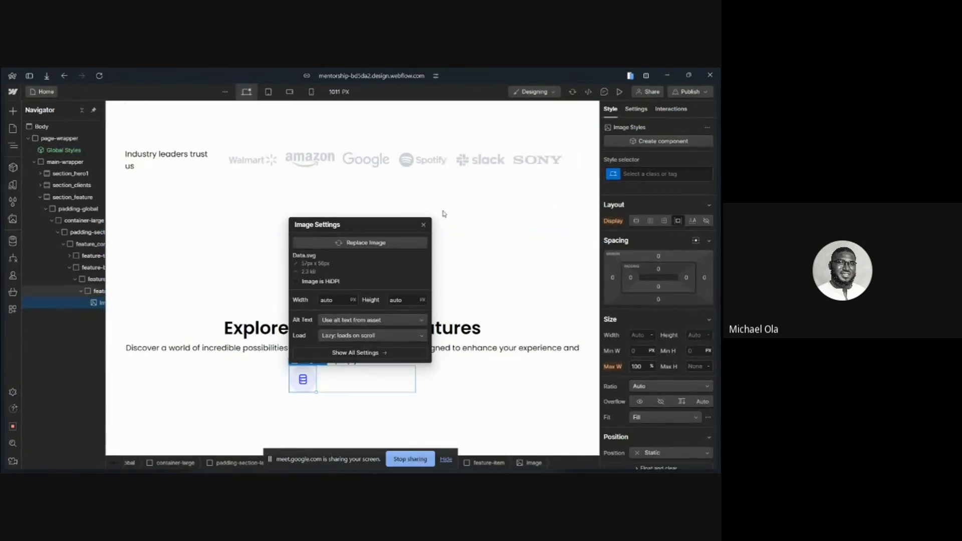
pyautogui.click(424, 225)
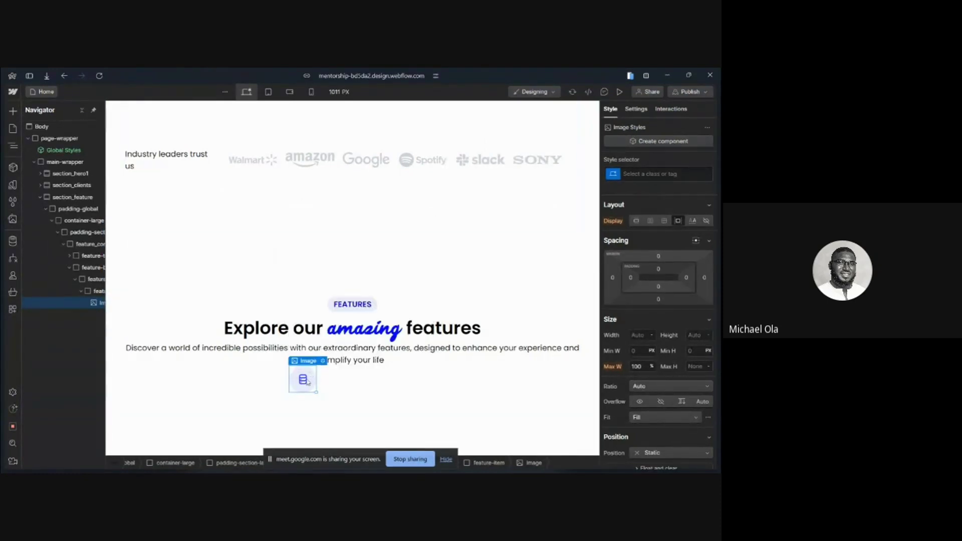
pyautogui.click(323, 361)
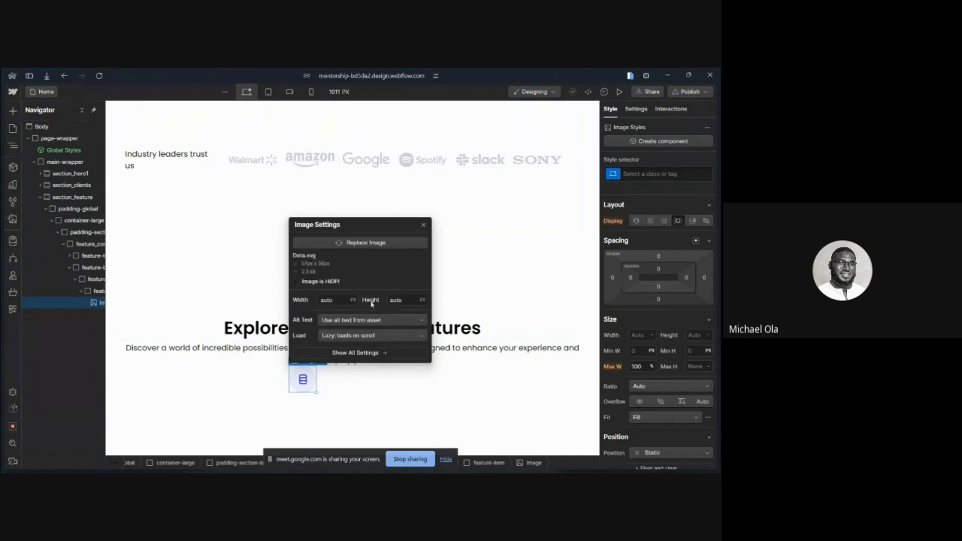
pyautogui.click(423, 225)
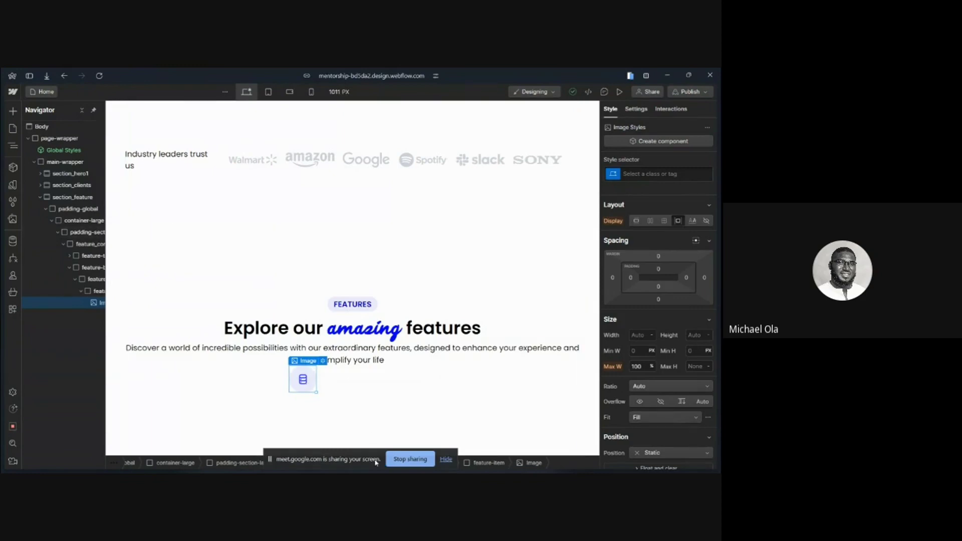
# Switch to Figma, copy the first feature's "Powerful Dashboard" title as text and return to Webflow
pyautogui.press('super')
pyautogui.click(308, 462)
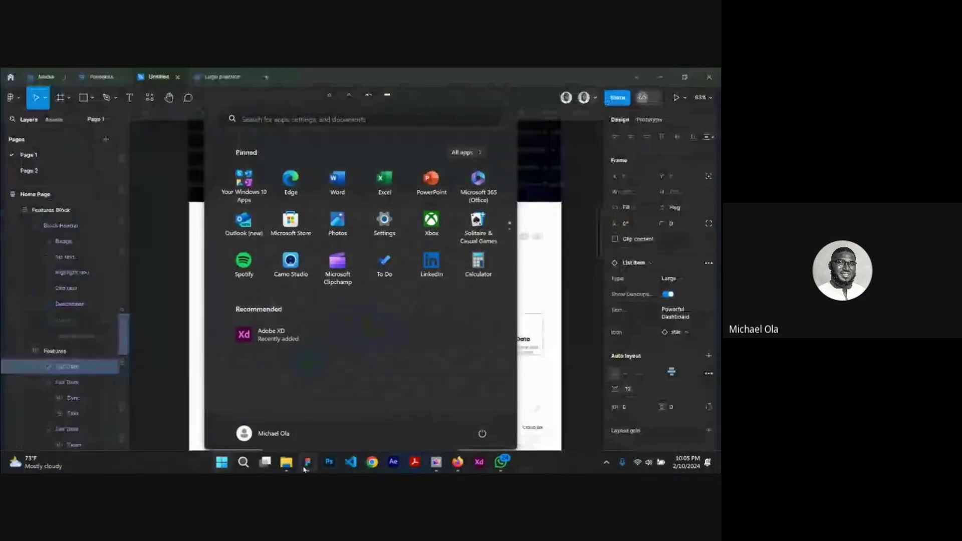
pyautogui.doubleClick(255, 341)
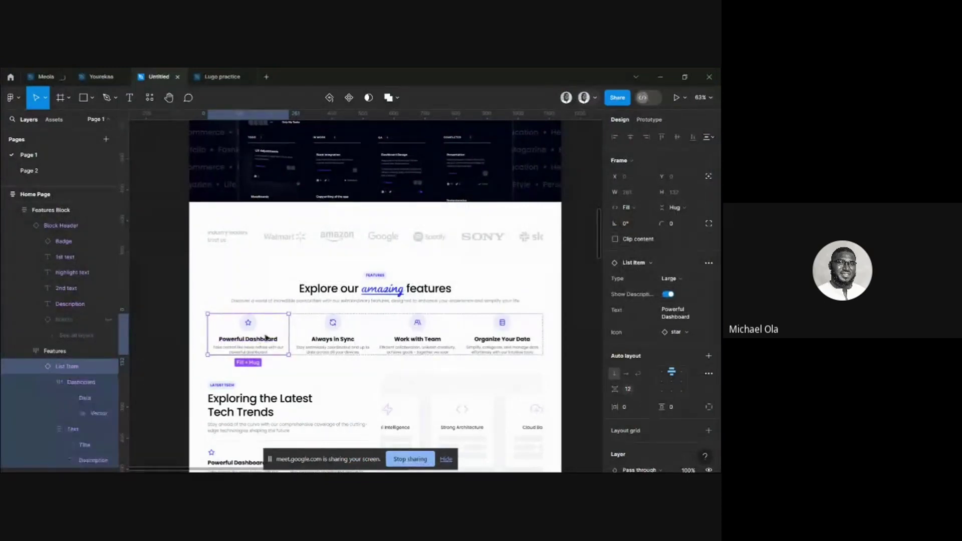
pyautogui.rightClick(259, 341)
pyautogui.moveTo(341, 296)
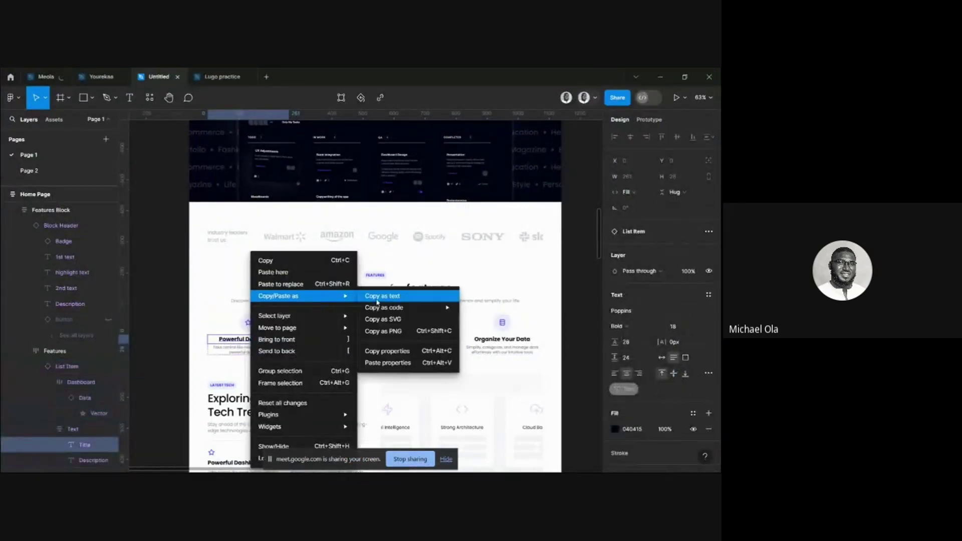
pyautogui.click(437, 462)
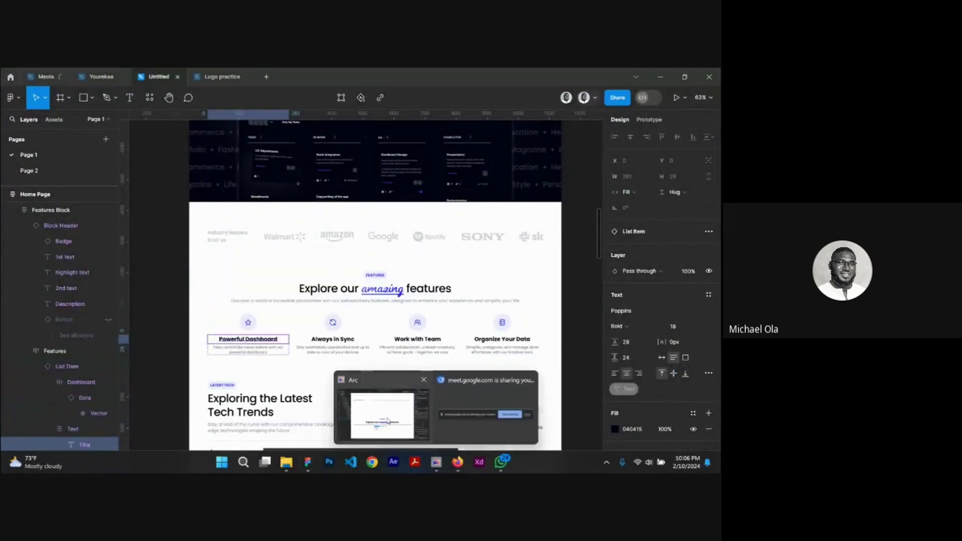
pyautogui.click(386, 421)
# Add an H3 heading below the icon inside the feature-item block
pyautogui.hotkey('ctrl', 'k')
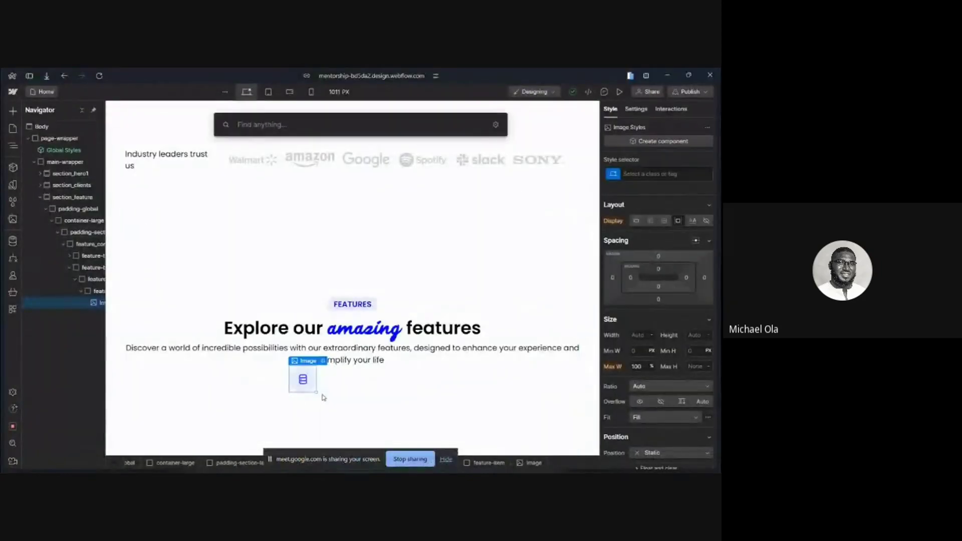
pyautogui.write('para')
pyautogui.press('BackSpace')
pyautogui.press('BackSpace')
pyautogui.press('BackSpace')
pyautogui.press('BackSpace')
pyautogui.write('h3')
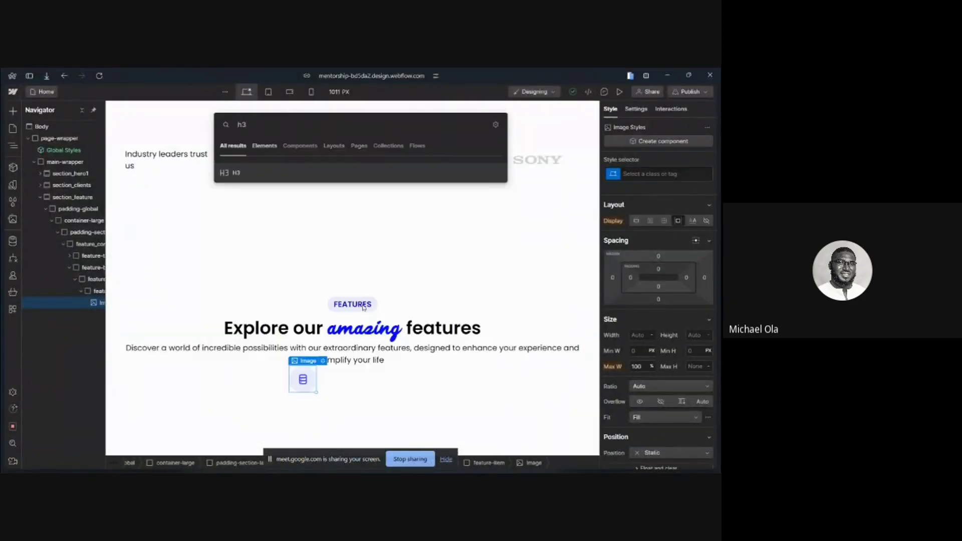
pyautogui.click(258, 173)
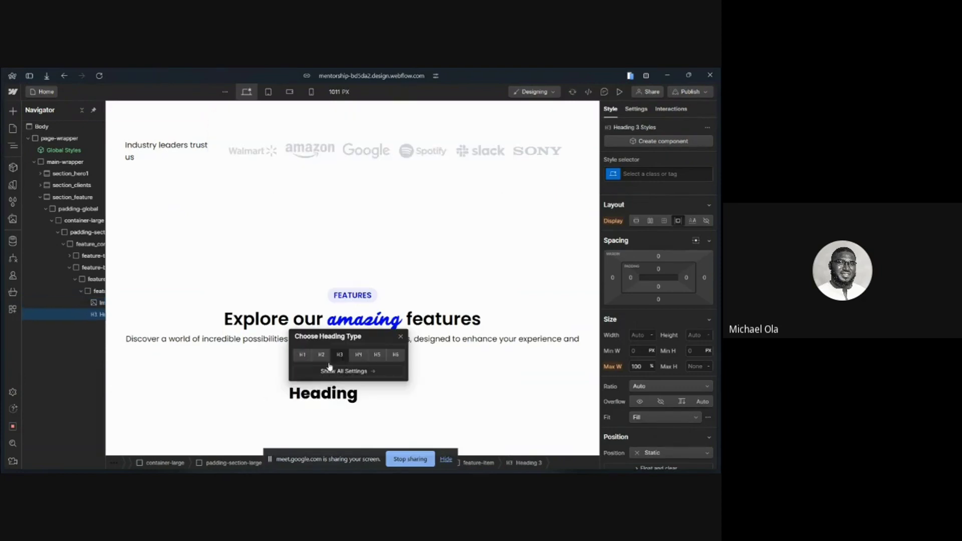
# Replace the new heading's placeholder text with "Powerful Dashboard"
pyautogui.doubleClick(321, 393)
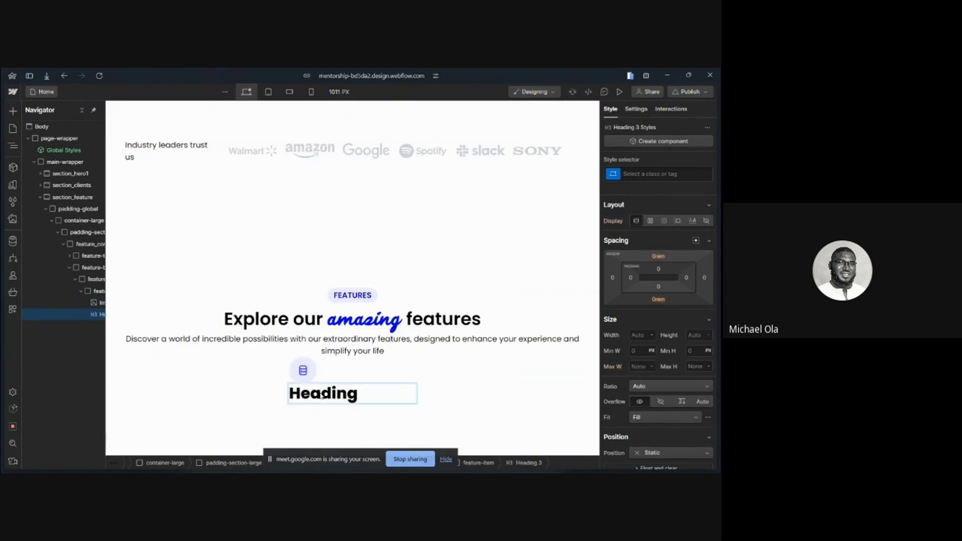
pyautogui.doubleClick(322, 395)
pyautogui.write('Powerful Dashboard')
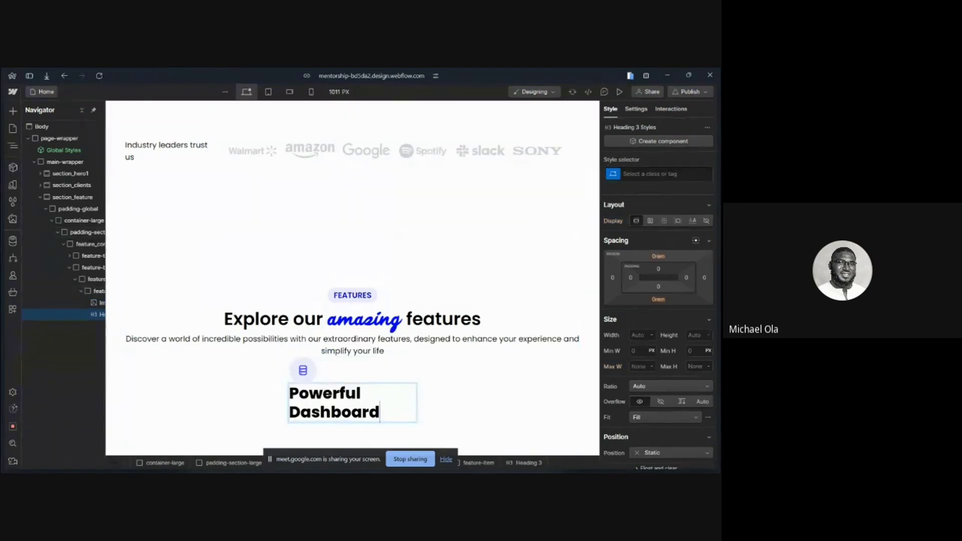
# Set the All H3 Headings tag to 600 - Semi Bold weight and 1.125 rem size, consulting the title's typography in Figma
pyautogui.click(669, 174)
pyautogui.click(631, 229)
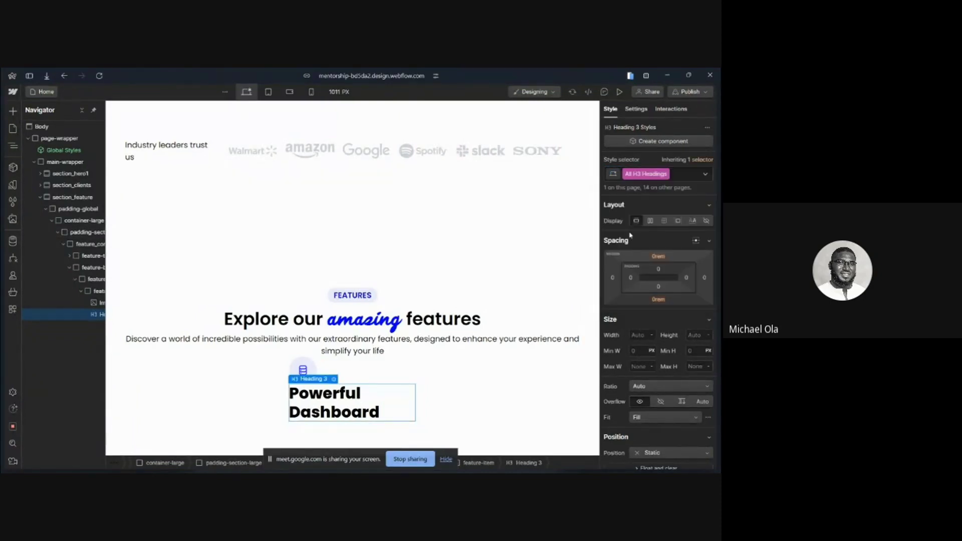
pyautogui.scroll(-3, 641, 314)
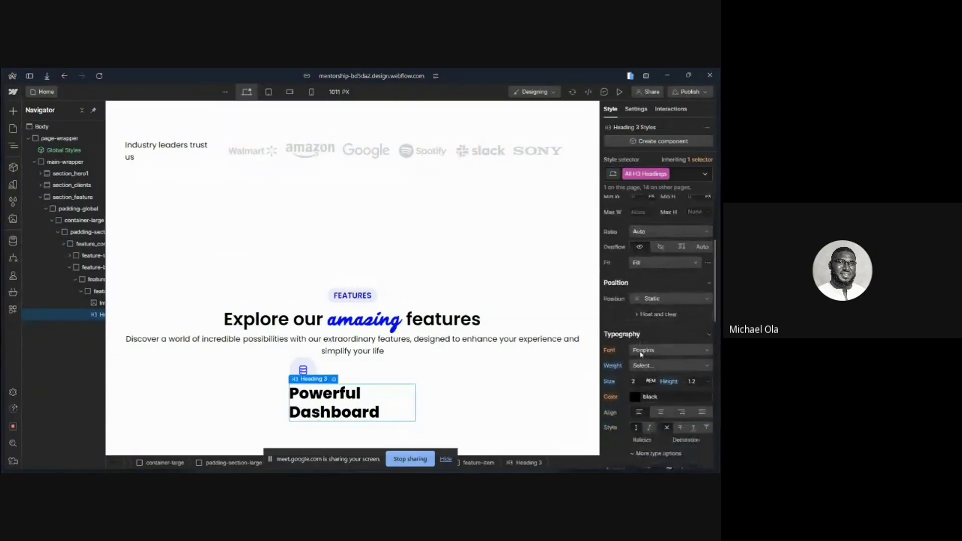
pyautogui.press('super')
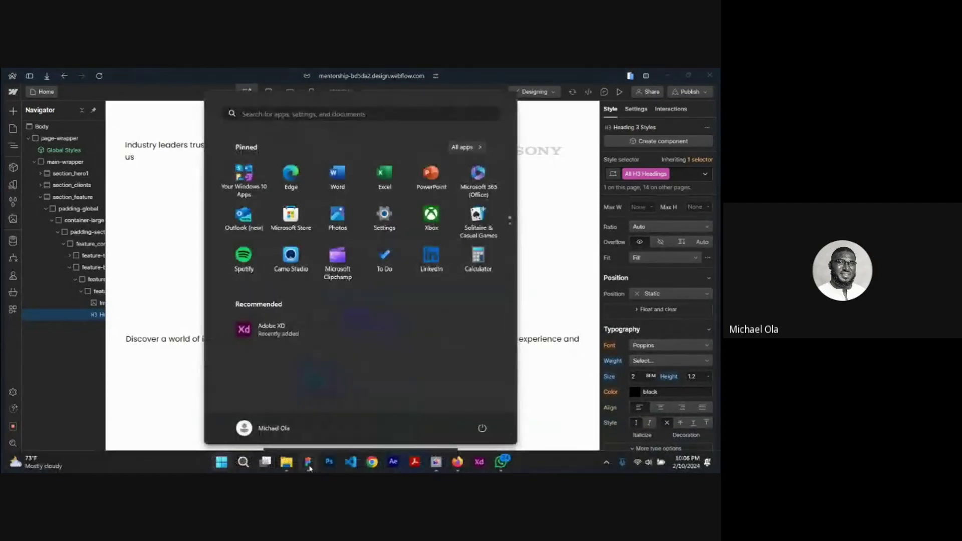
pyautogui.click(308, 462)
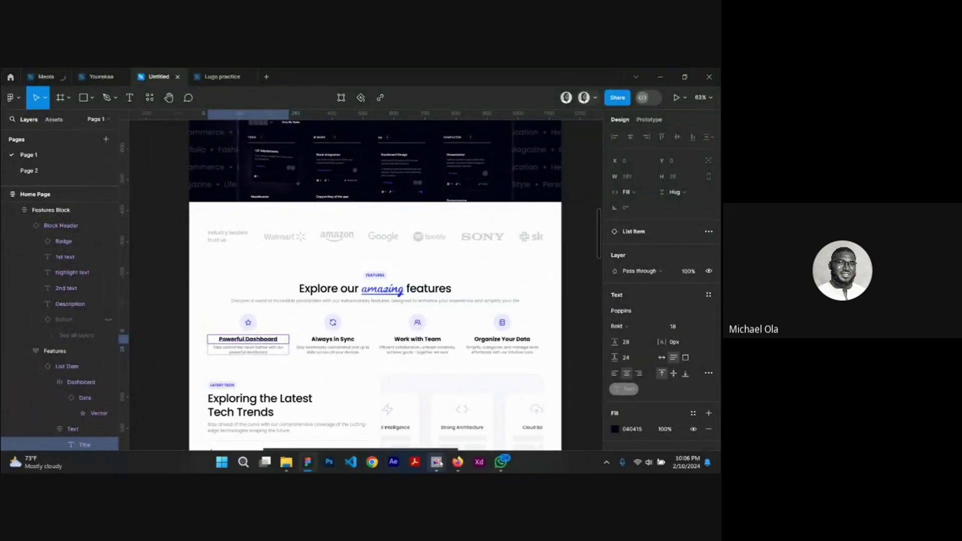
pyautogui.click(437, 462)
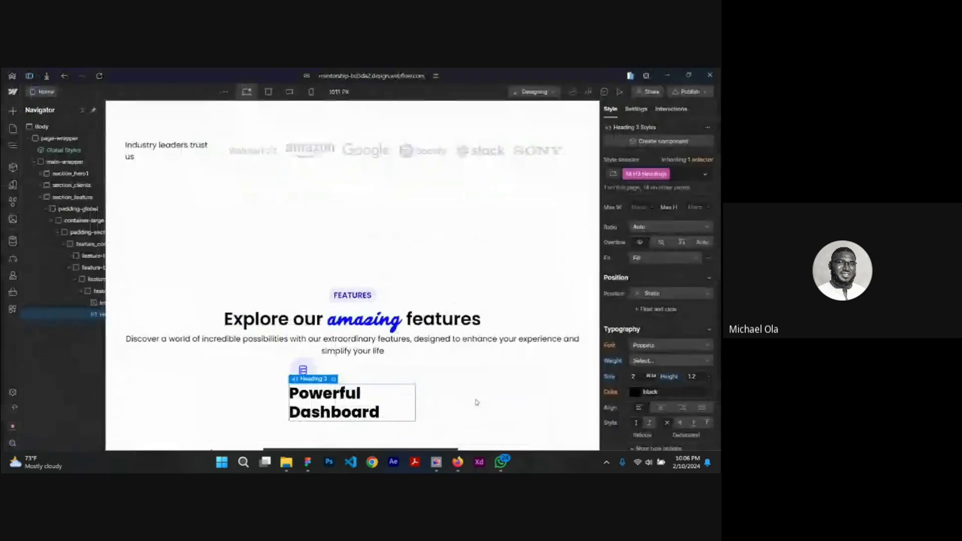
pyautogui.click(660, 362)
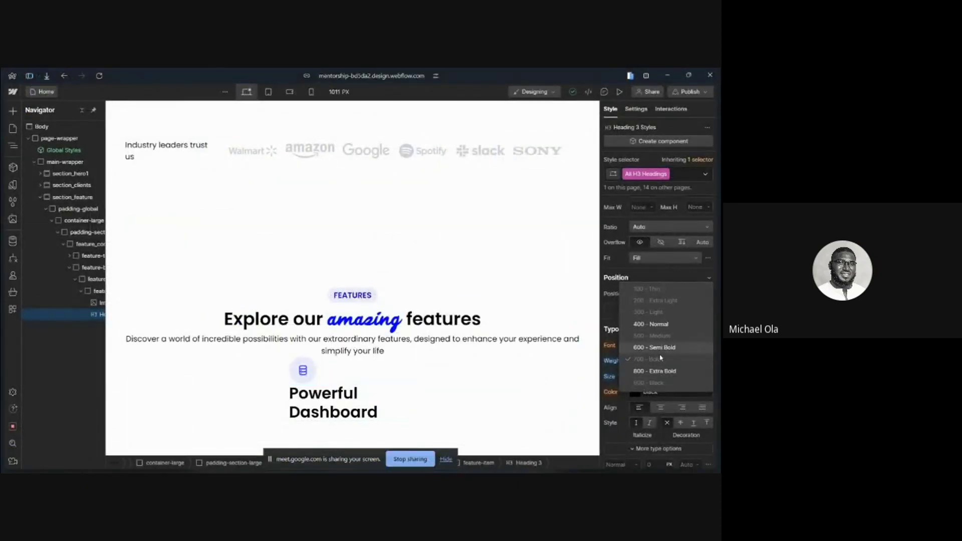
pyautogui.click(654, 348)
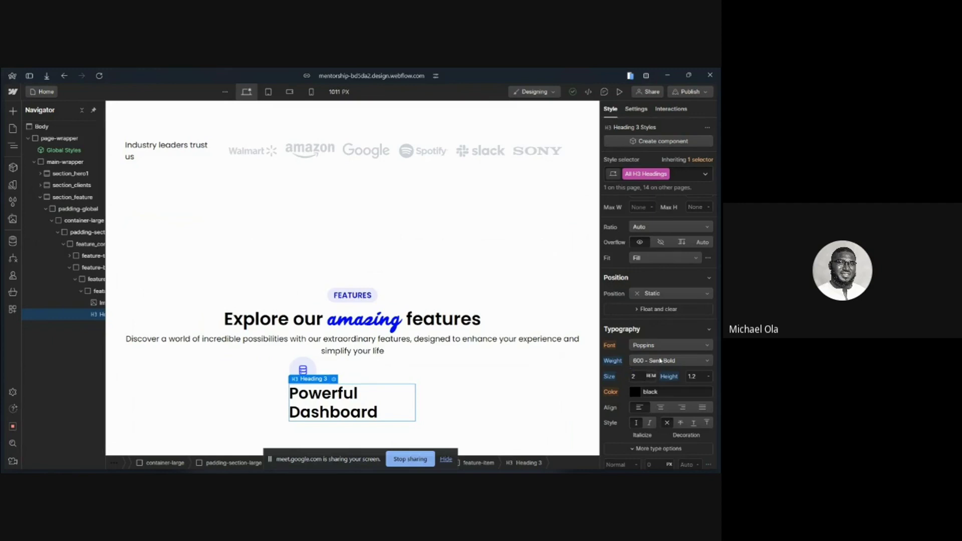
pyautogui.click(662, 361)
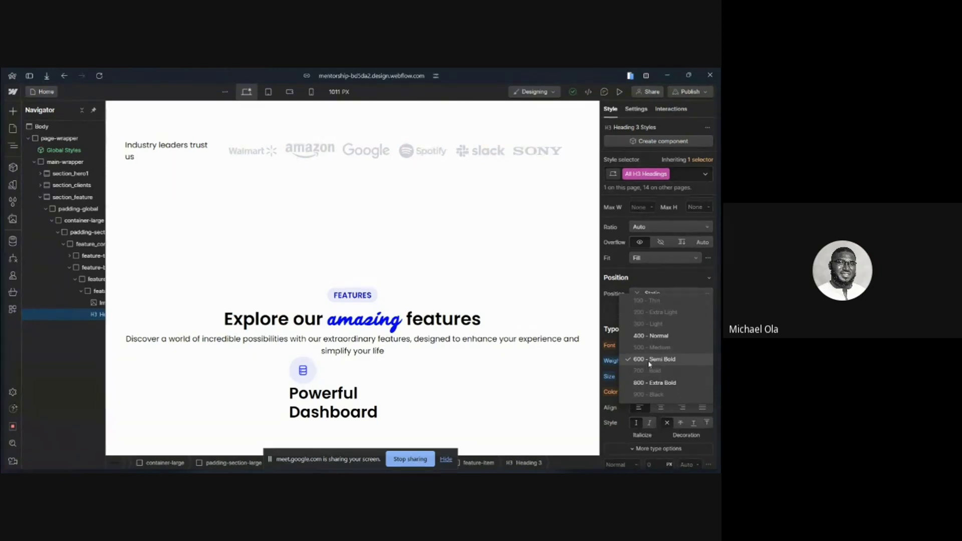
pyautogui.click(650, 364)
pyautogui.click(636, 376)
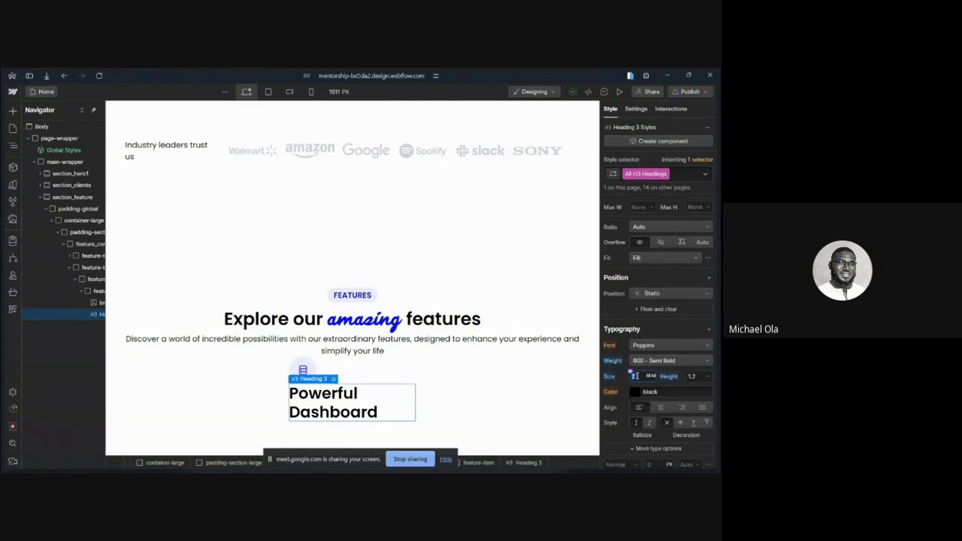
pyautogui.press('Return')
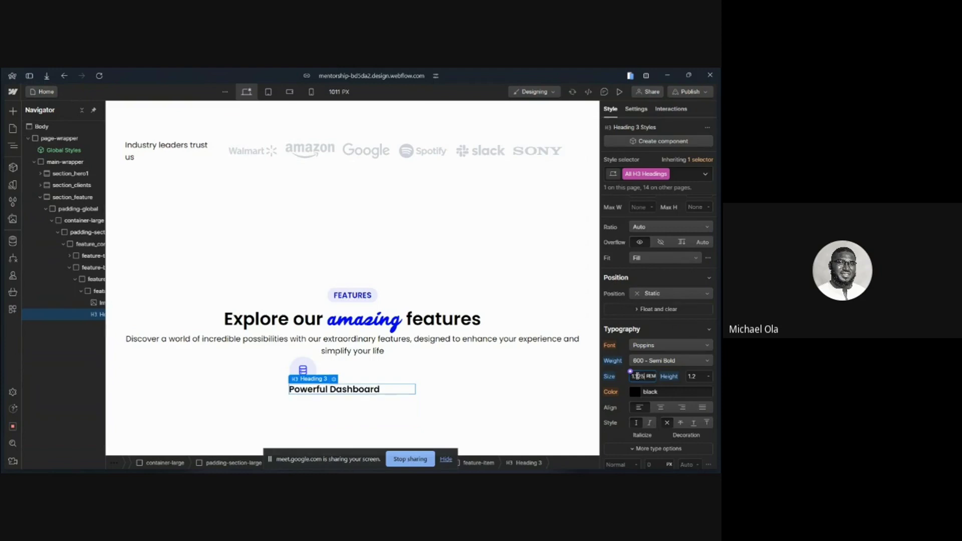
# Switch to Figma and copy the description under the Powerful Dashboard title as text
pyautogui.click(291, 471)
pyautogui.click(236, 327)
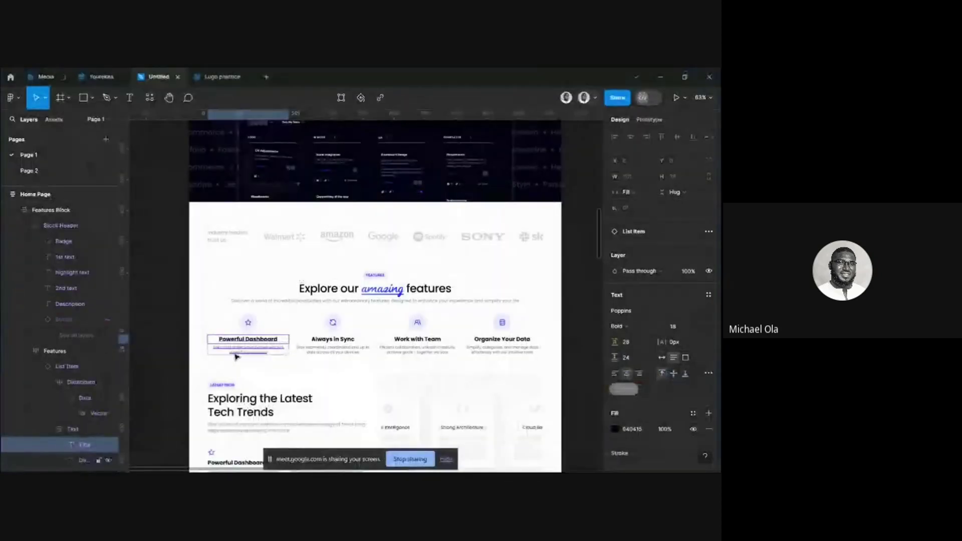
pyautogui.rightClick(235, 354)
pyautogui.moveTo(300, 296)
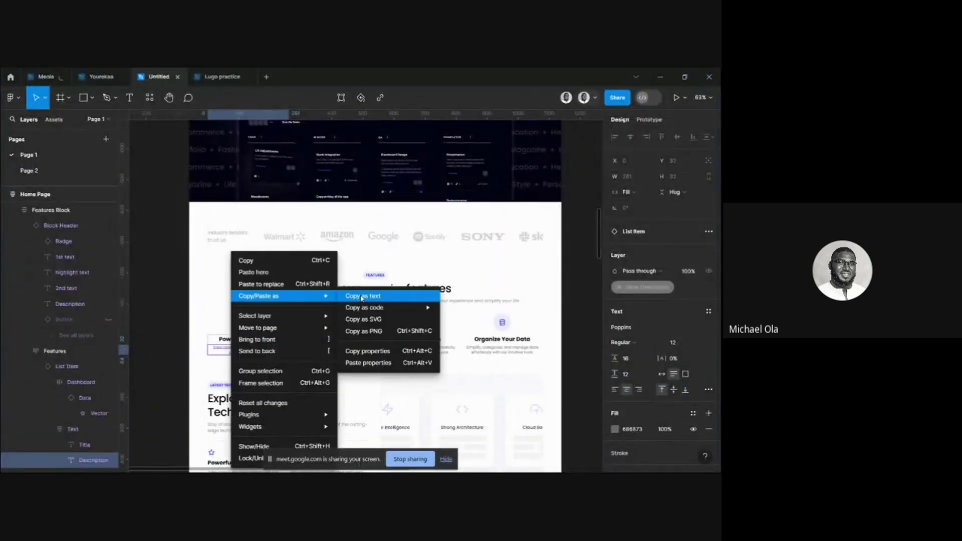
pyautogui.click(362, 297)
# Copy the description's fill colour hex 686873 from the Figma design and switch back to Webflow
pyautogui.scroll(-5, 363, 311)
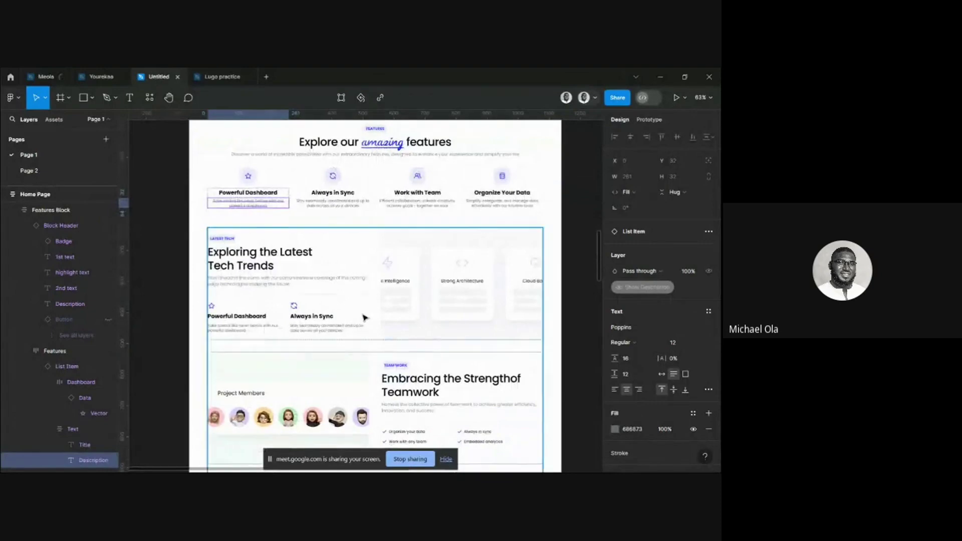
pyautogui.scroll(-3, 363, 316)
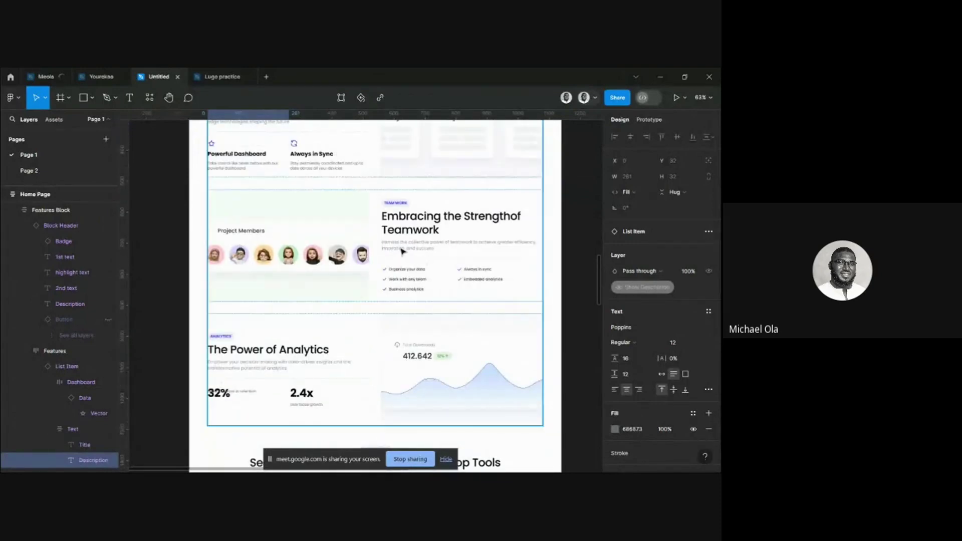
pyautogui.click(629, 430)
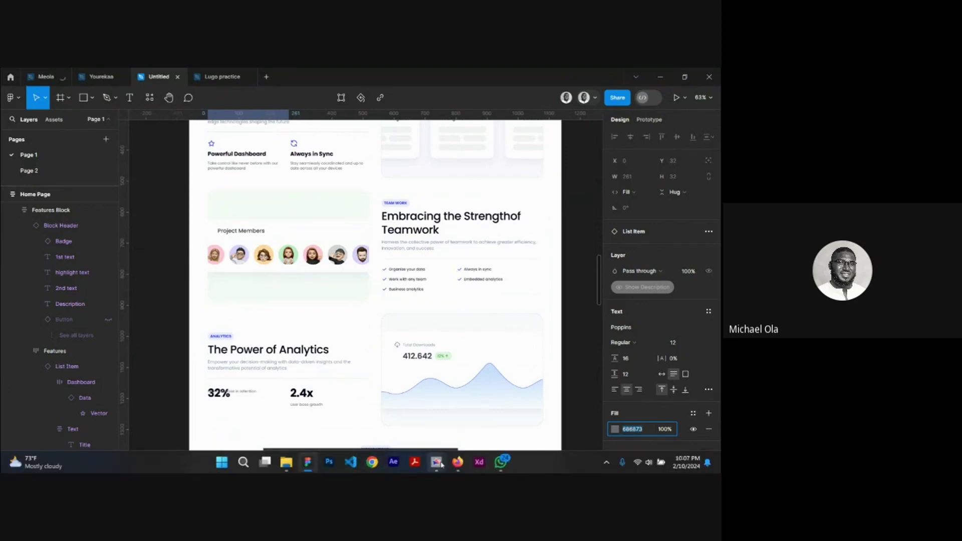
pyautogui.click(457, 469)
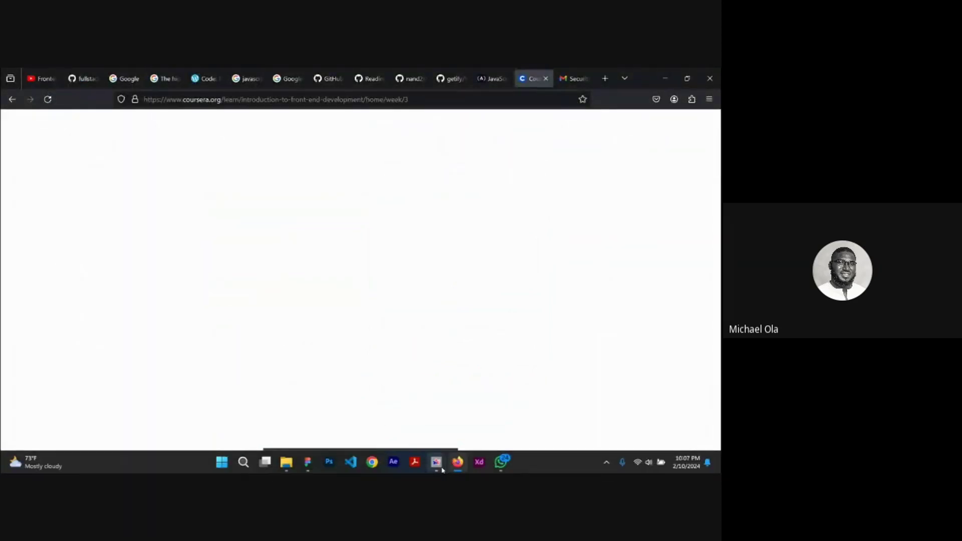
pyautogui.moveTo(436, 462)
pyautogui.click(398, 428)
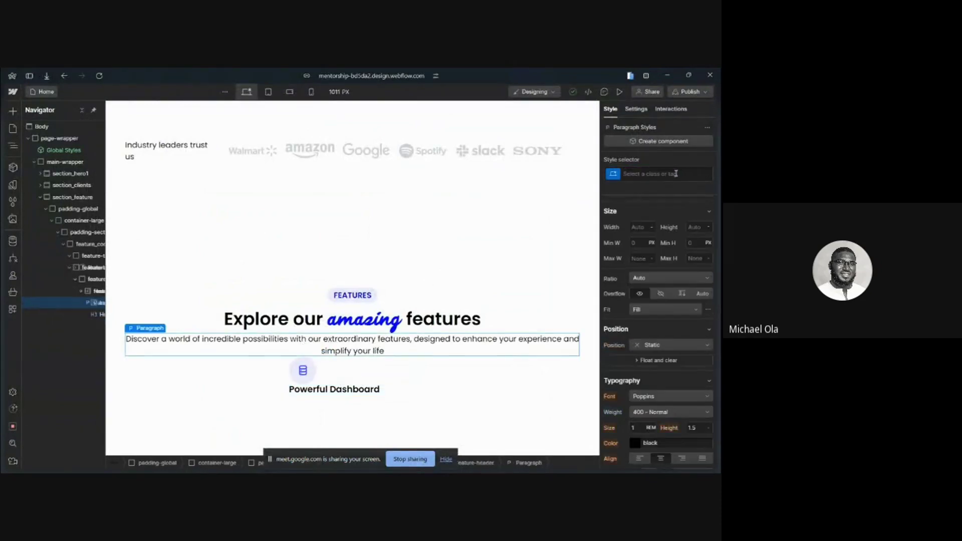
# Set the text colour of the All Paragraphs tag to #686873 and check the paragraphs on the page
pyautogui.click(647, 228)
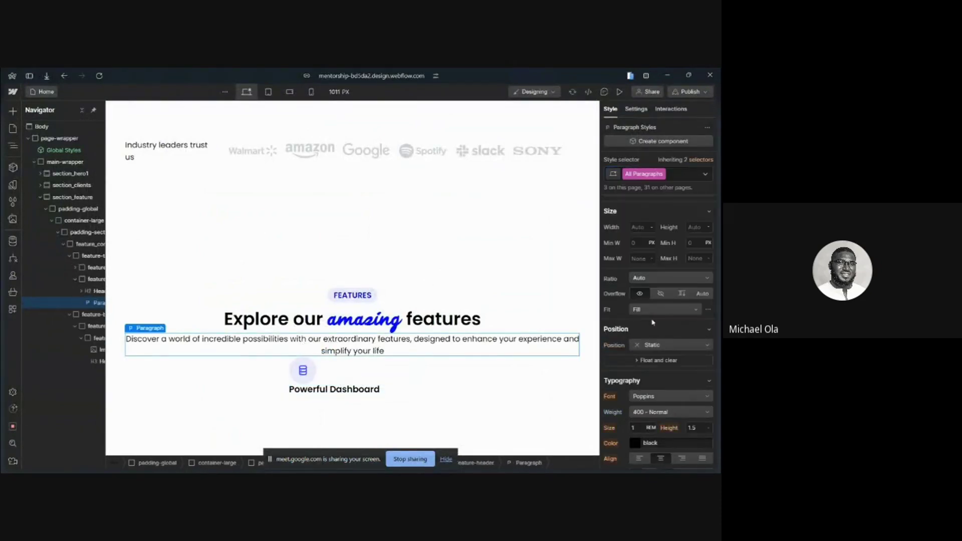
pyautogui.scroll(-3, 653, 321)
pyautogui.click(669, 321)
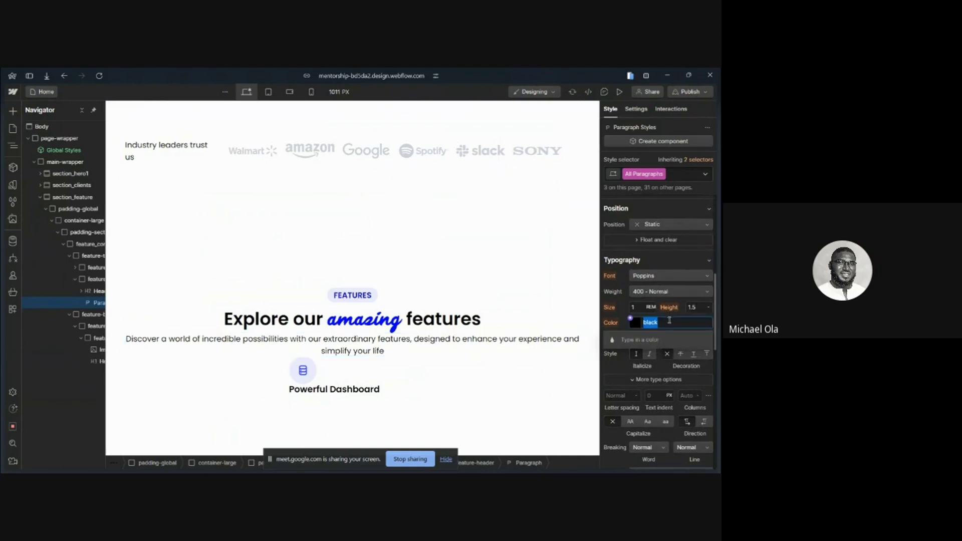
pyautogui.press('BackSpace')
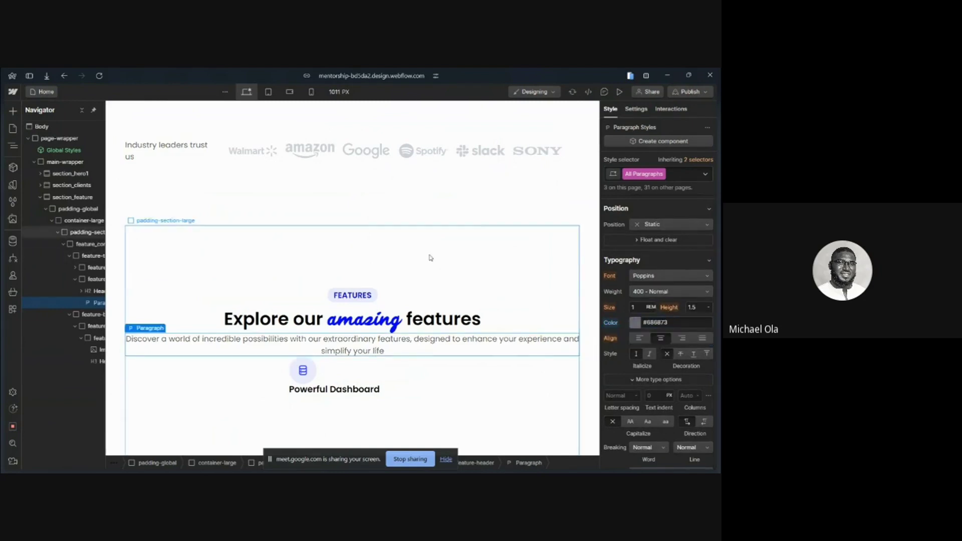
pyautogui.scroll(3, 353, 283)
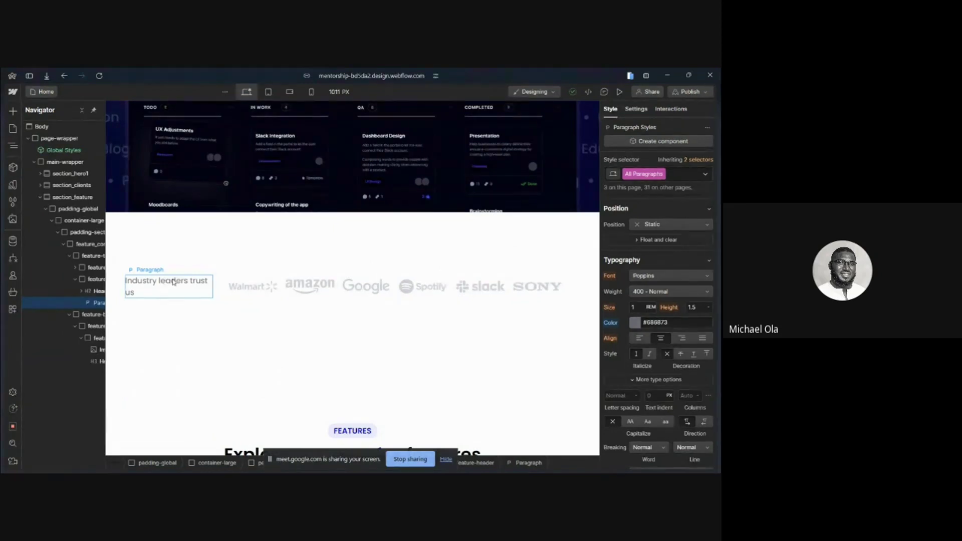
pyautogui.scroll(-2, 173, 282)
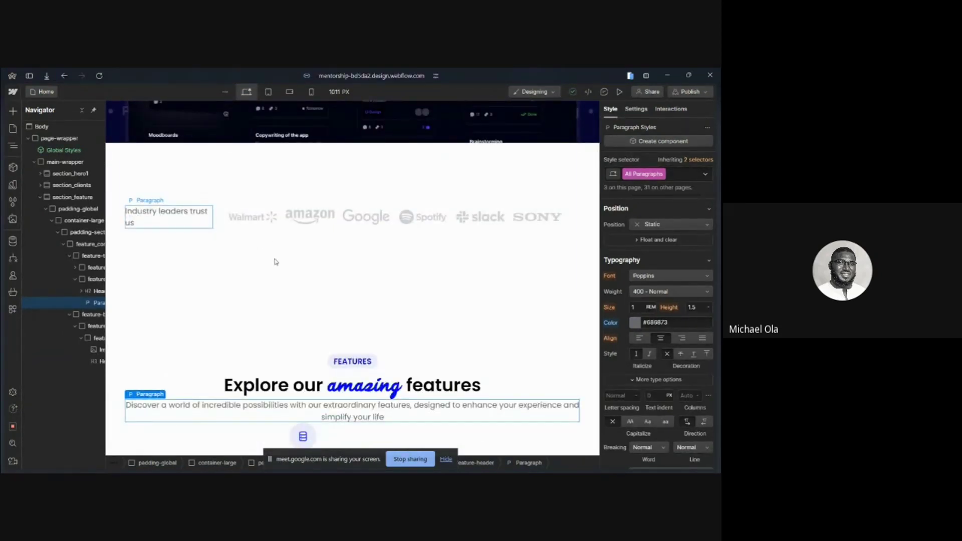
pyautogui.scroll(-2, 275, 262)
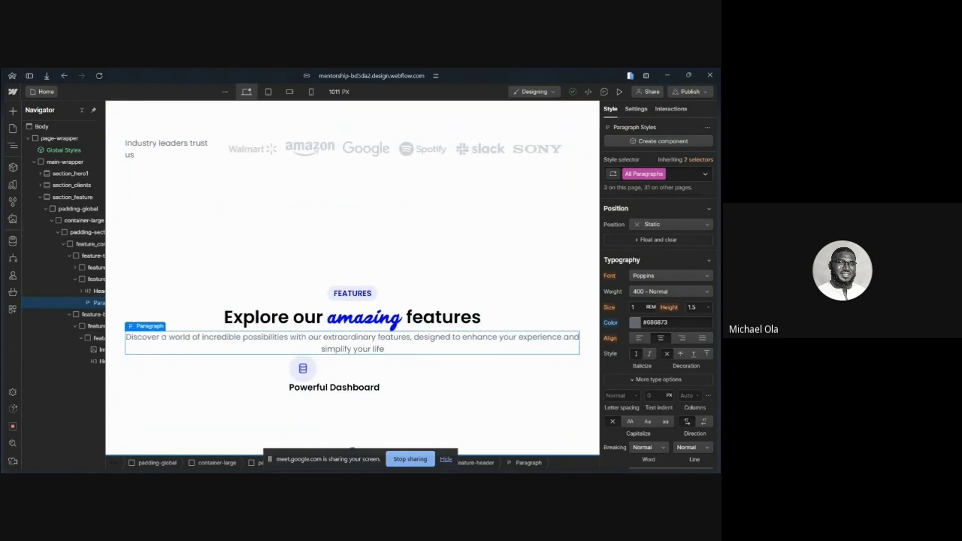
# Switch to Figma, copy the description under the Powerful Dashboard title as text again, and return to Webflow
pyautogui.press('super')
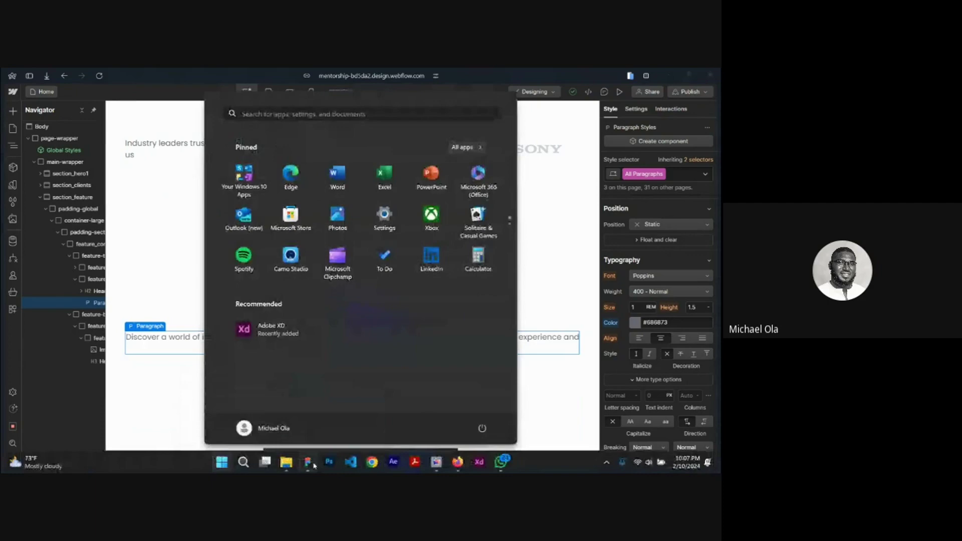
pyautogui.click(308, 463)
pyautogui.scroll(2, 287, 216)
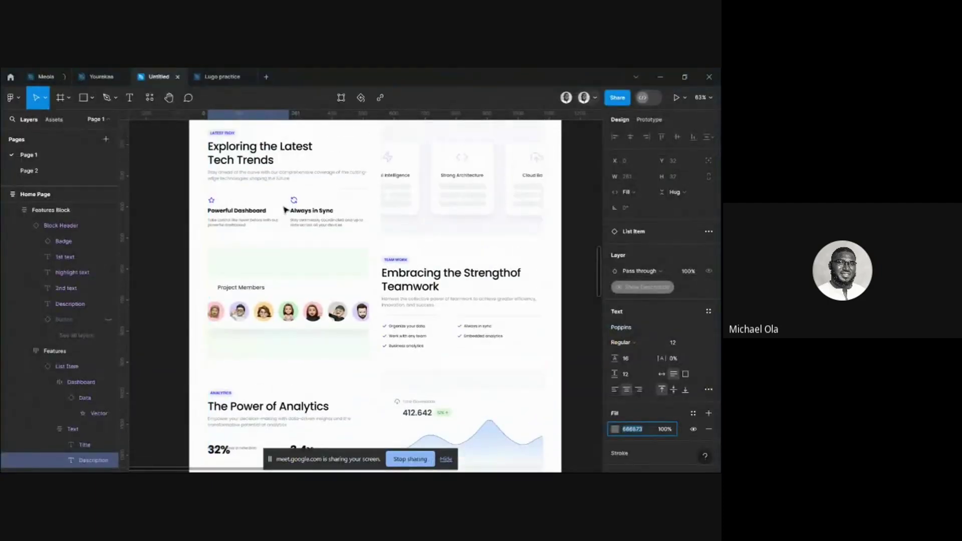
pyautogui.scroll(3, 285, 216)
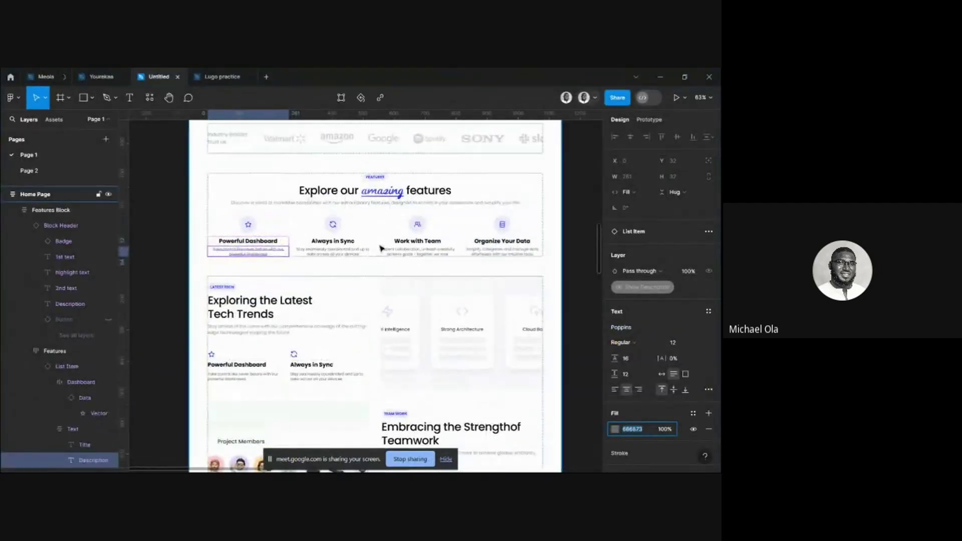
pyautogui.scroll(2, 381, 249)
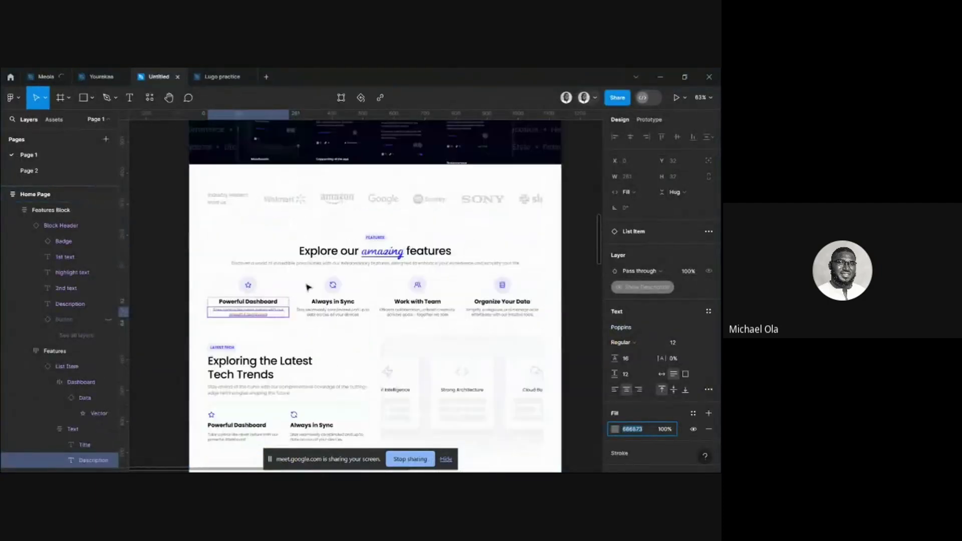
pyautogui.rightClick(246, 317)
pyautogui.moveTo(301, 296)
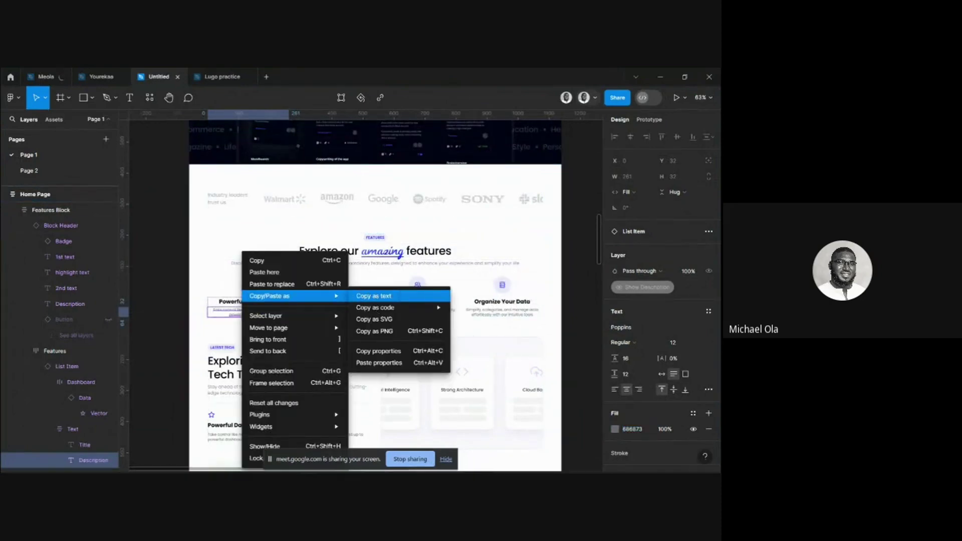
pyautogui.click(373, 296)
pyautogui.moveTo(436, 462)
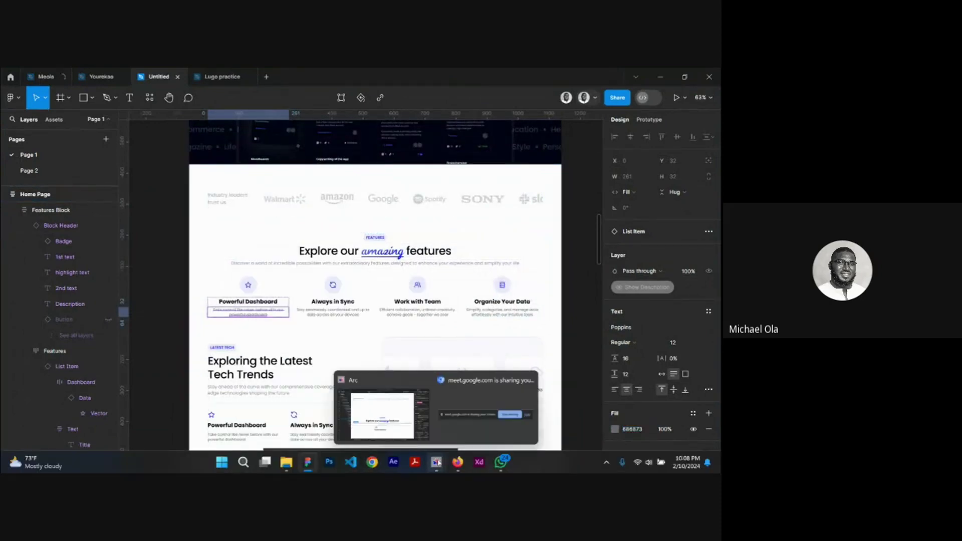
pyautogui.click(400, 429)
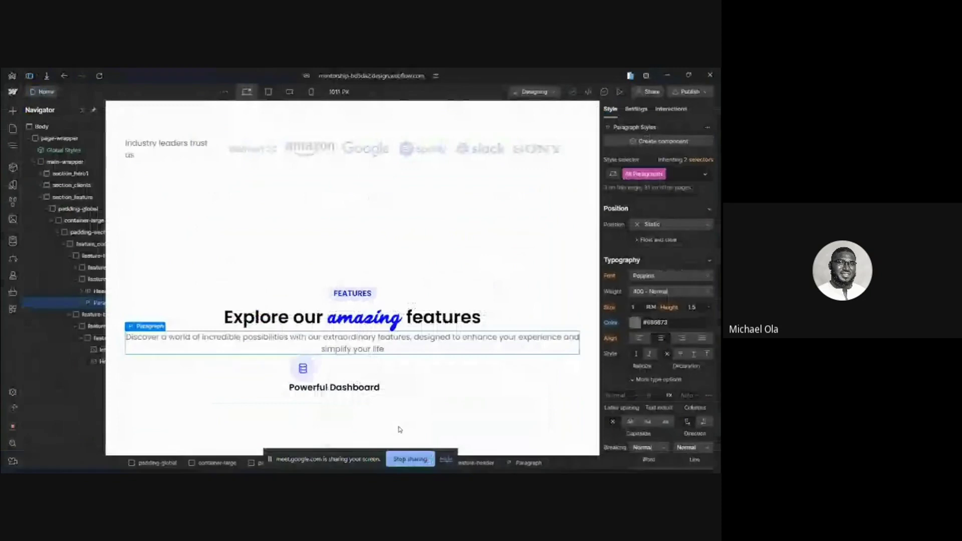
# Add a Paragraph after the Powerful Dashboard heading and replace its placeholder text with the copied description
pyautogui.click(330, 392)
pyautogui.hotkey('ctrl', 'k')
pyautogui.write('di')
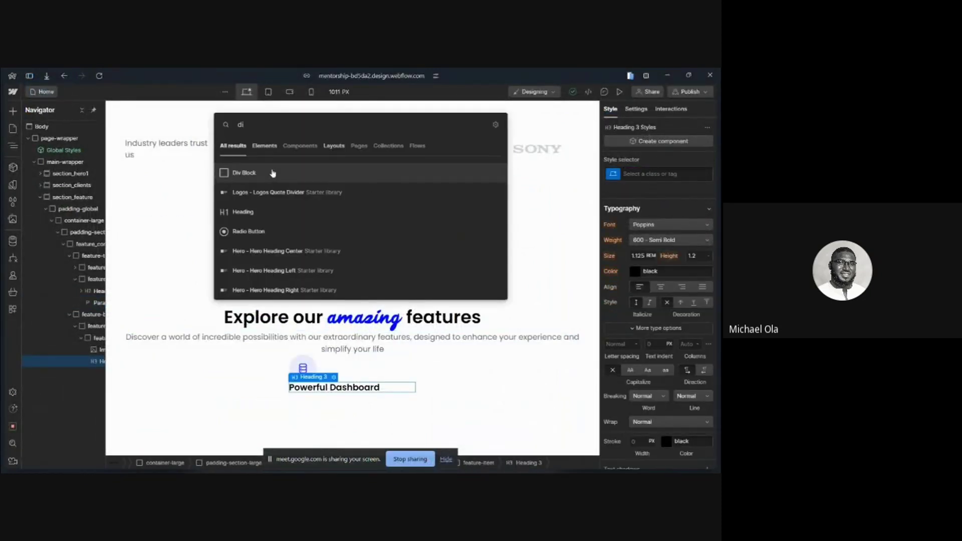
pyautogui.press('BackSpace')
pyautogui.press('BackSpace')
pyautogui.write('par')
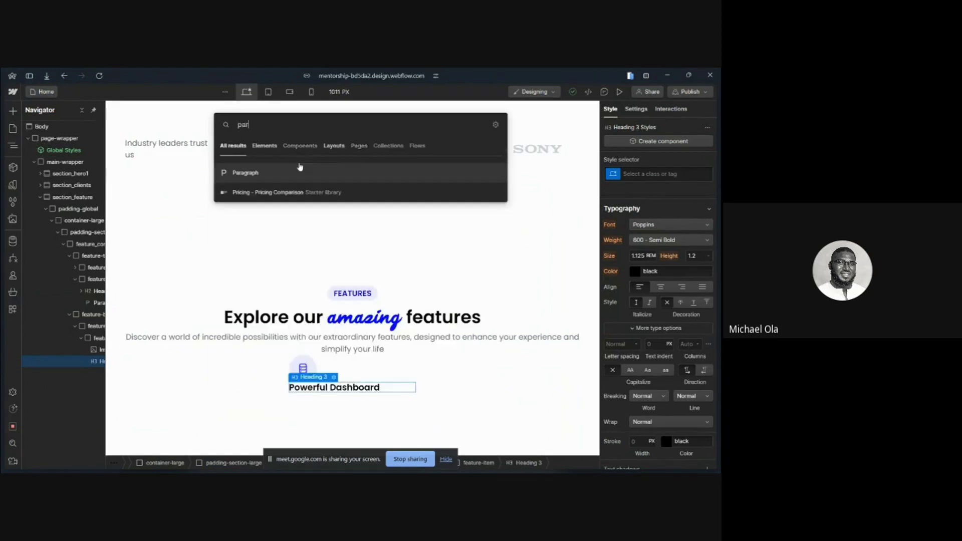
pyautogui.press('Return')
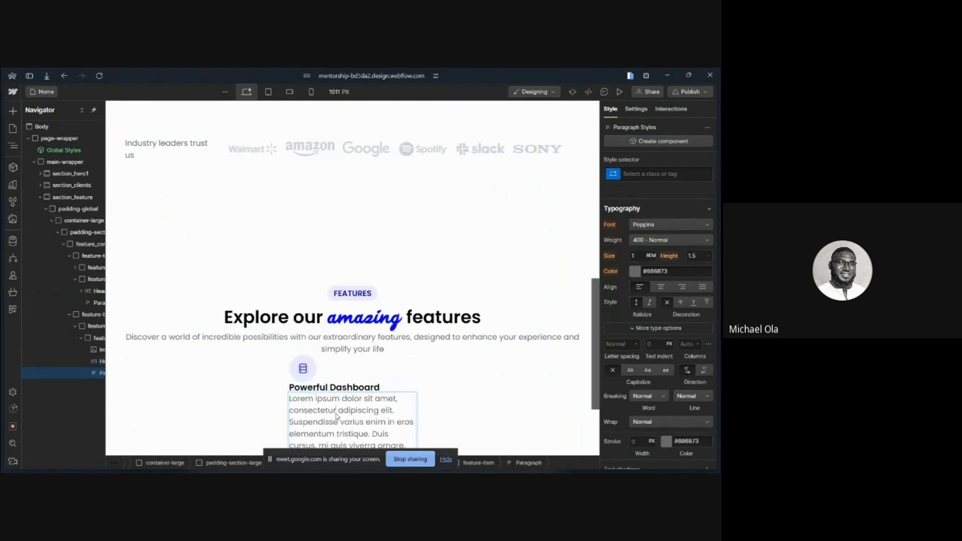
pyautogui.doubleClick(338, 416)
pyautogui.hotkey('ctrl', 'v')
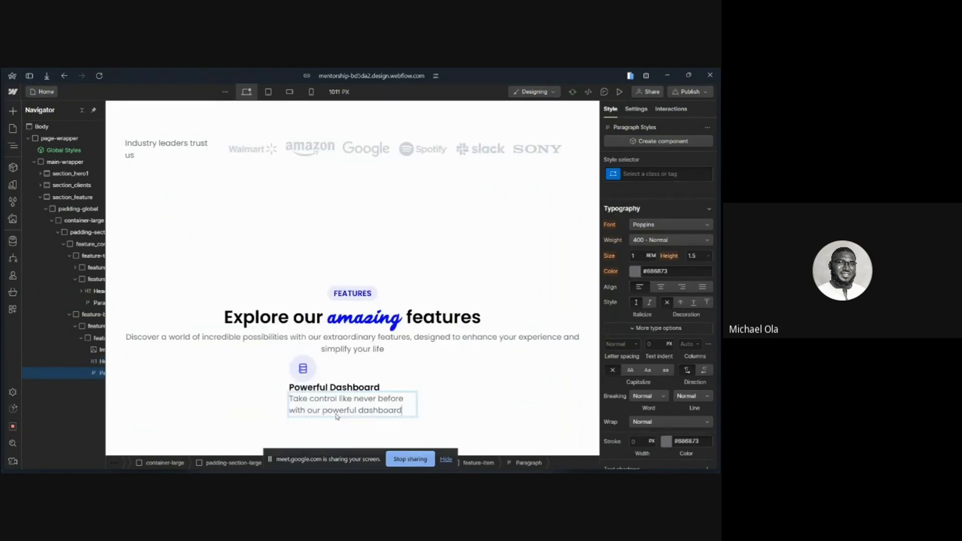
# In Figma, examine the auto layout spacing of the Powerful Dashboard list item, its icon and its text group, then return to Webflow
pyautogui.click(98, 350)
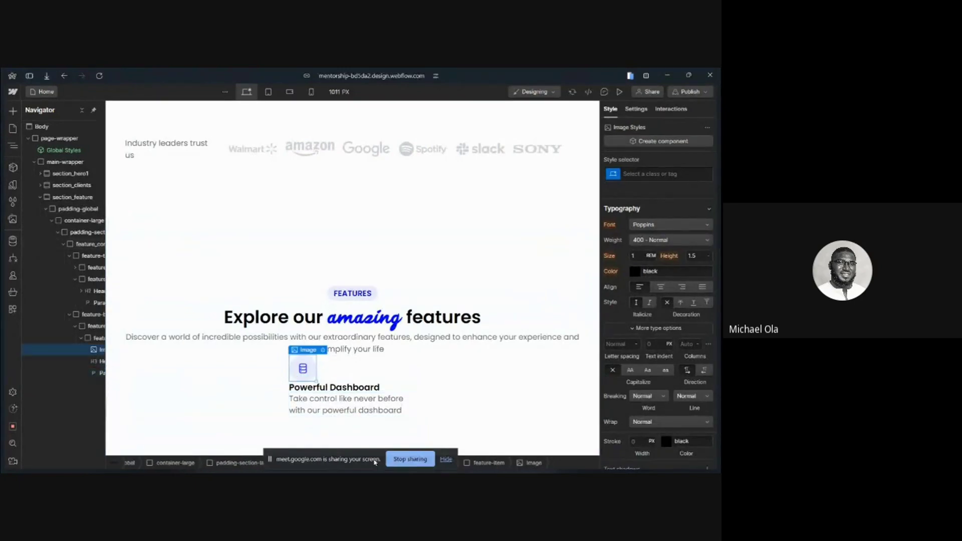
pyautogui.press('super')
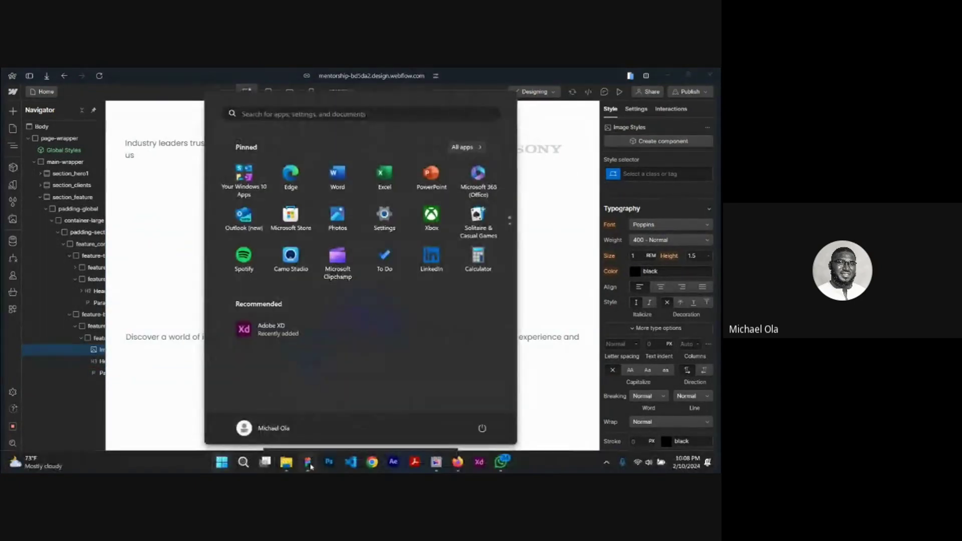
pyautogui.click(372, 462)
pyautogui.scroll(5, 243, 311)
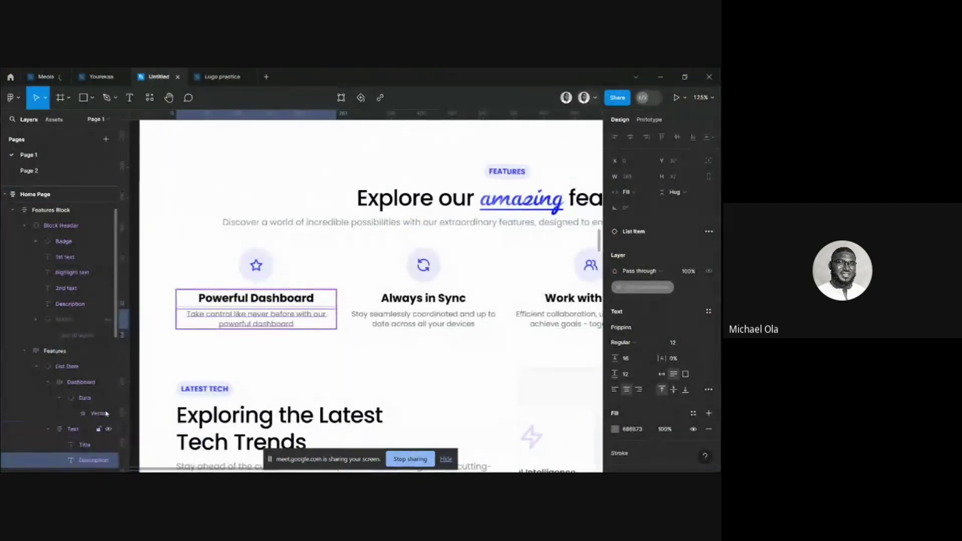
pyautogui.click(74, 429)
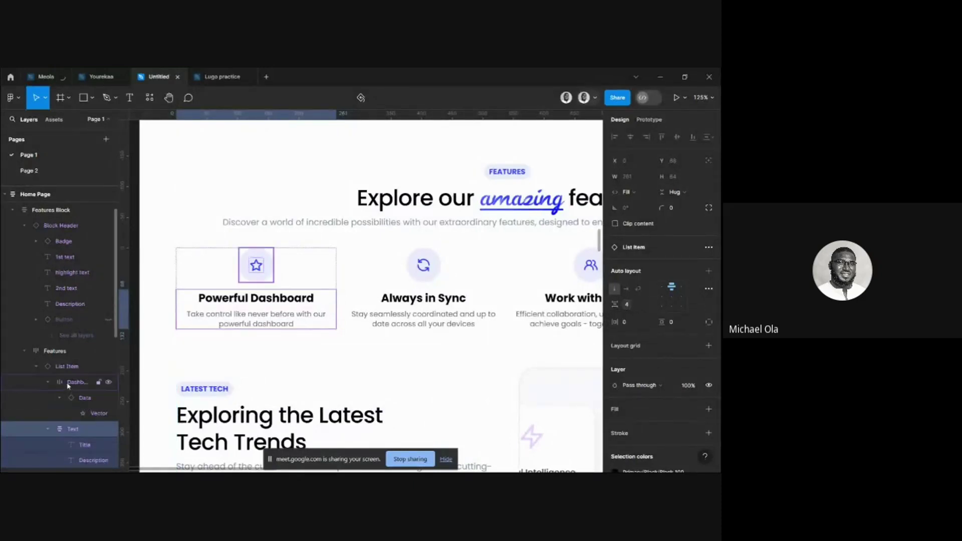
pyautogui.click(85, 382)
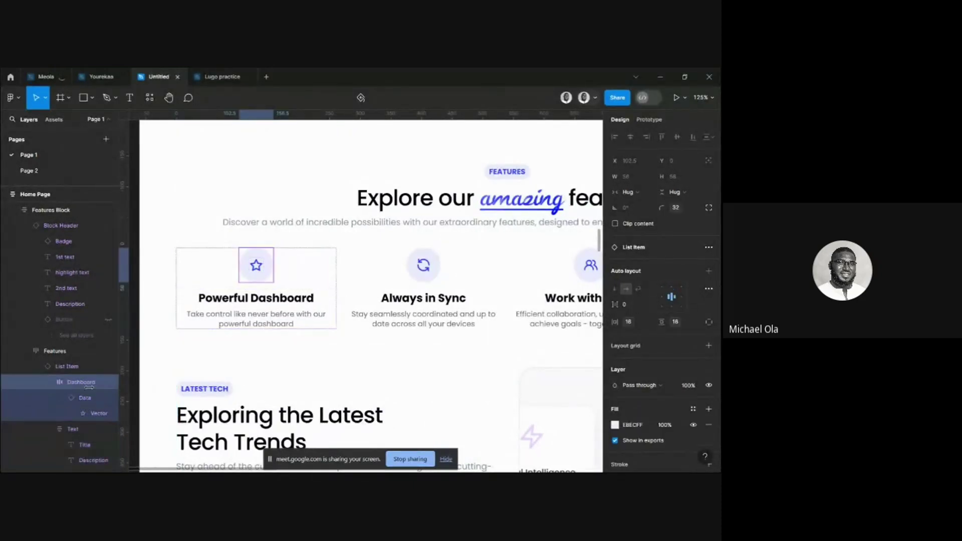
pyautogui.click(98, 366)
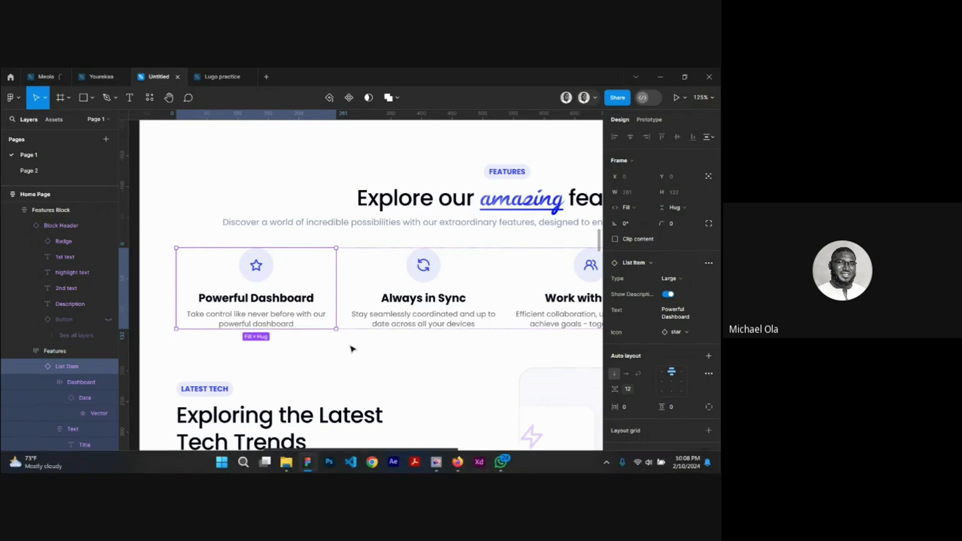
pyautogui.doubleClick(262, 301)
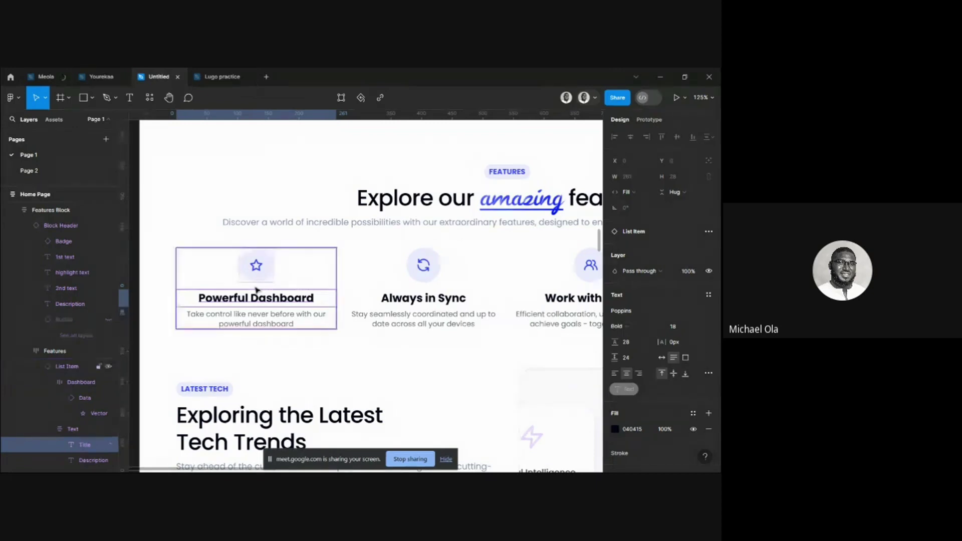
pyautogui.moveTo(412, 460)
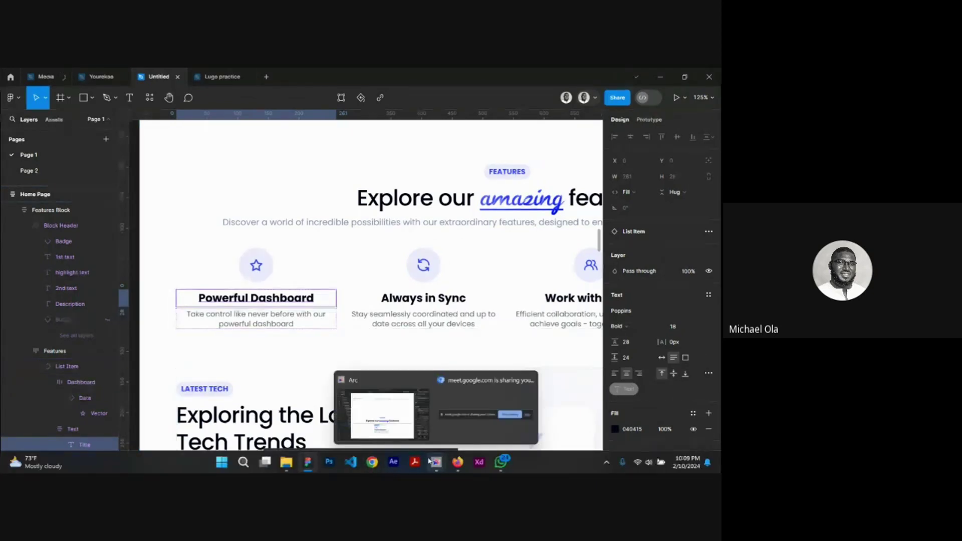
pyautogui.click(387, 419)
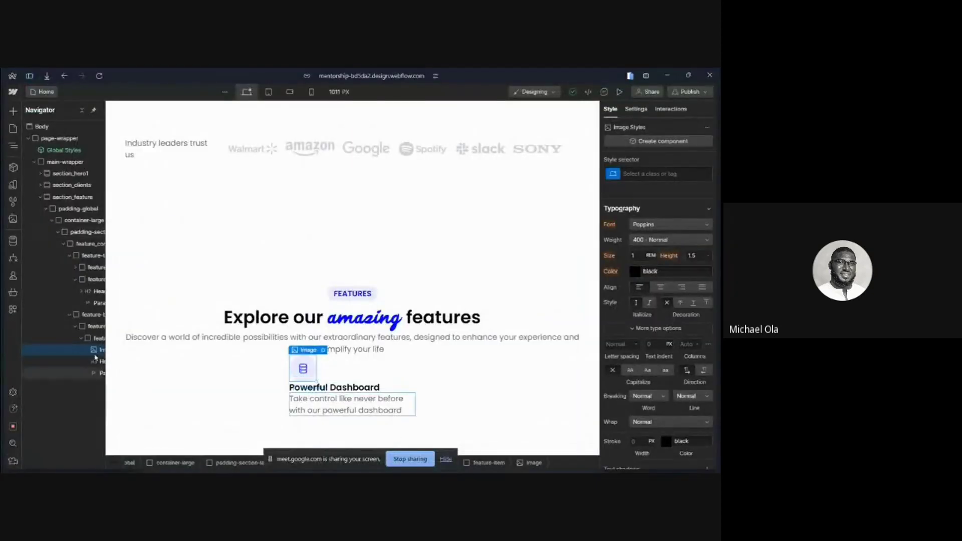
# Wrap the Powerful Dashboard heading in a div block and move the description paragraph into it below the heading
pyautogui.click(325, 383)
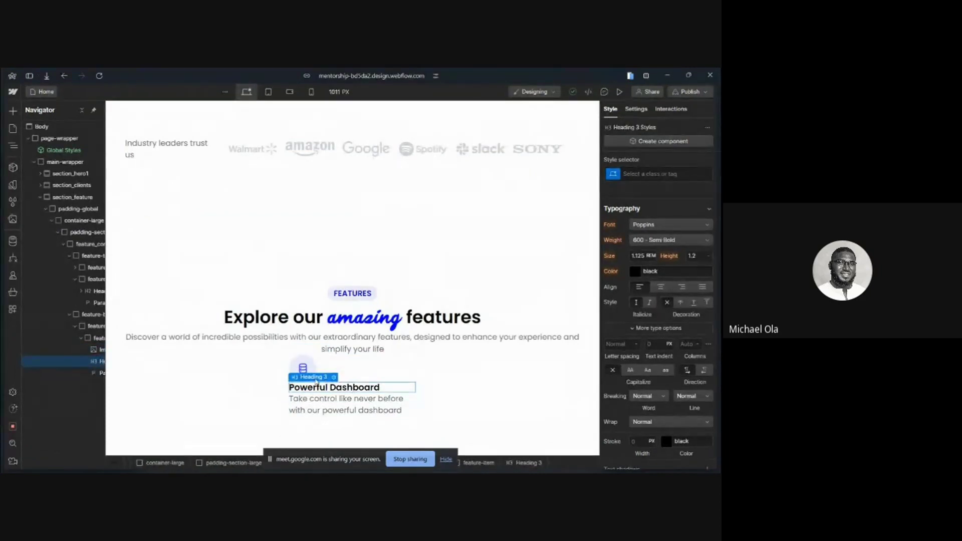
pyautogui.rightClick(325, 384)
pyautogui.moveTo(419, 297)
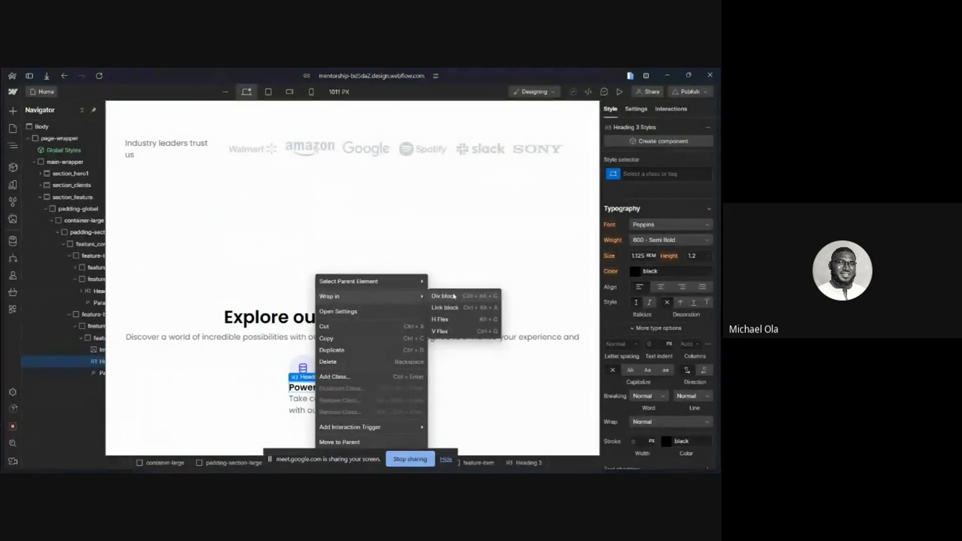
pyautogui.click(456, 296)
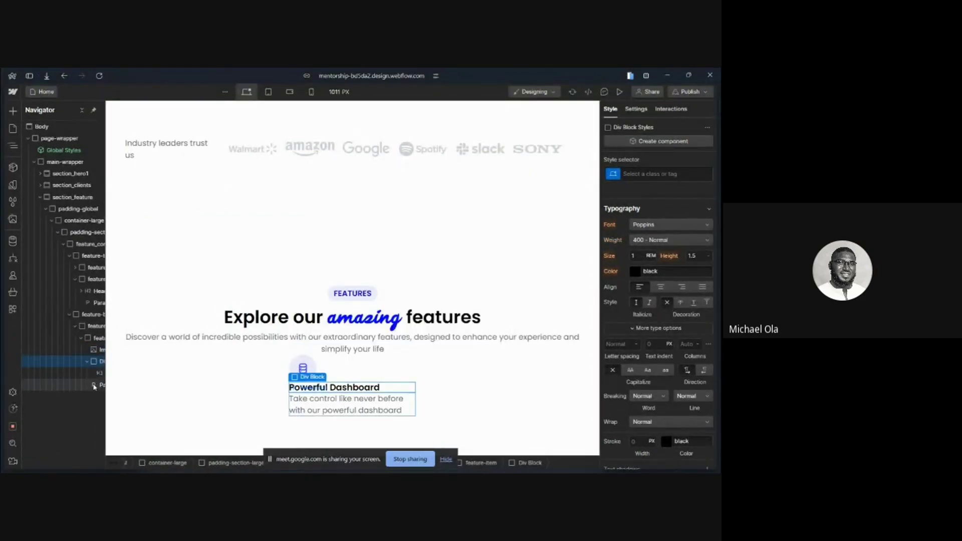
pyautogui.moveTo(111, 388); pyautogui.dragTo(106, 365)
pyautogui.click(100, 386)
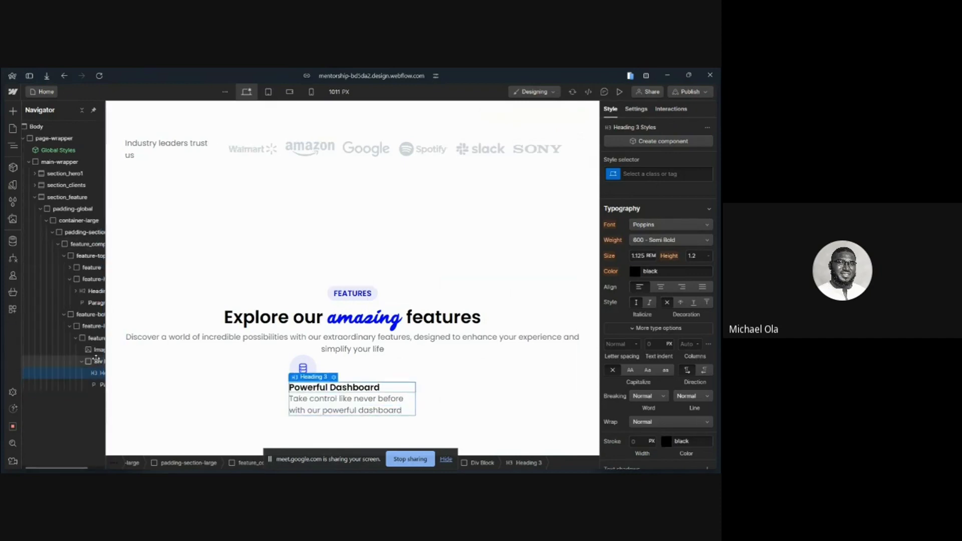
# Give the div block around the heading and description the new class feature-item-text
pyautogui.click(97, 360)
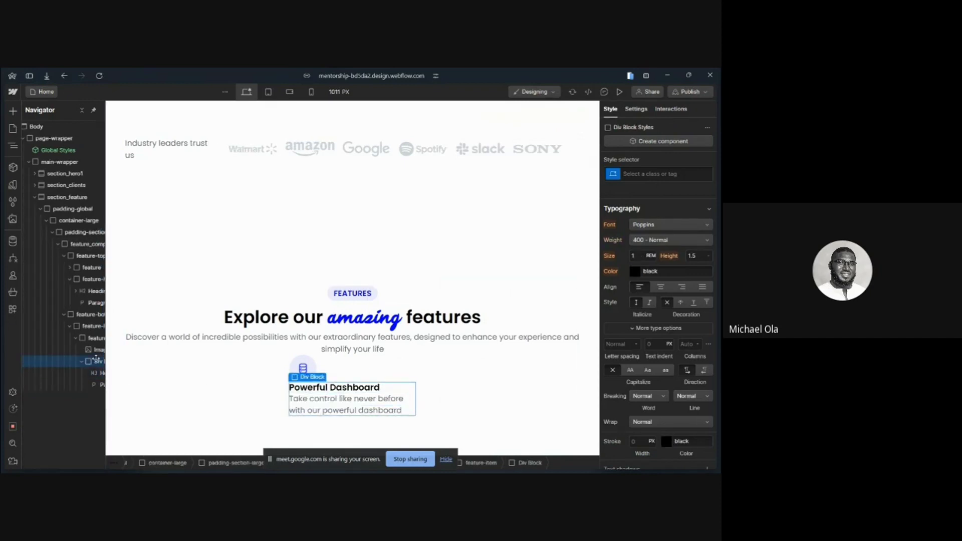
pyautogui.click(663, 173)
pyautogui.write('feature-ite')
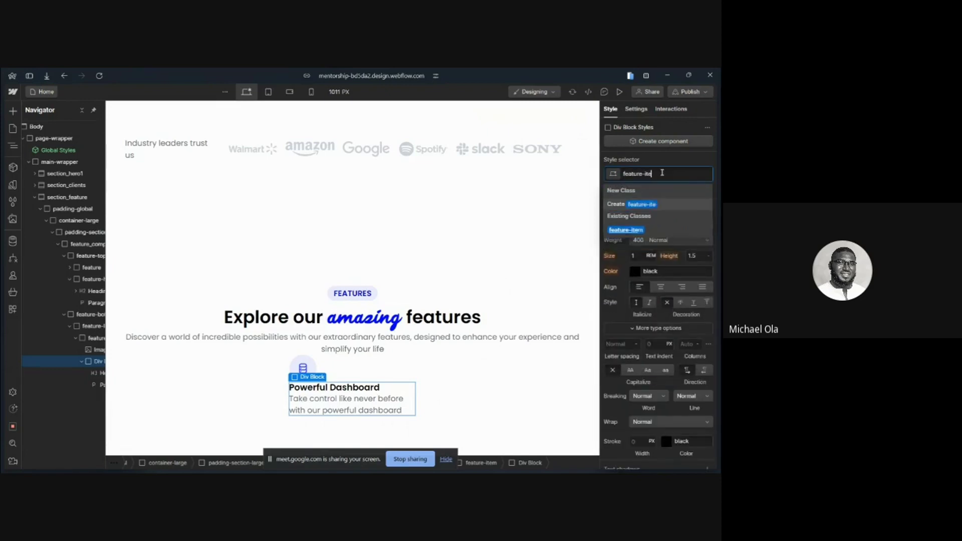
pyautogui.write('m-text')
pyautogui.press('Return')
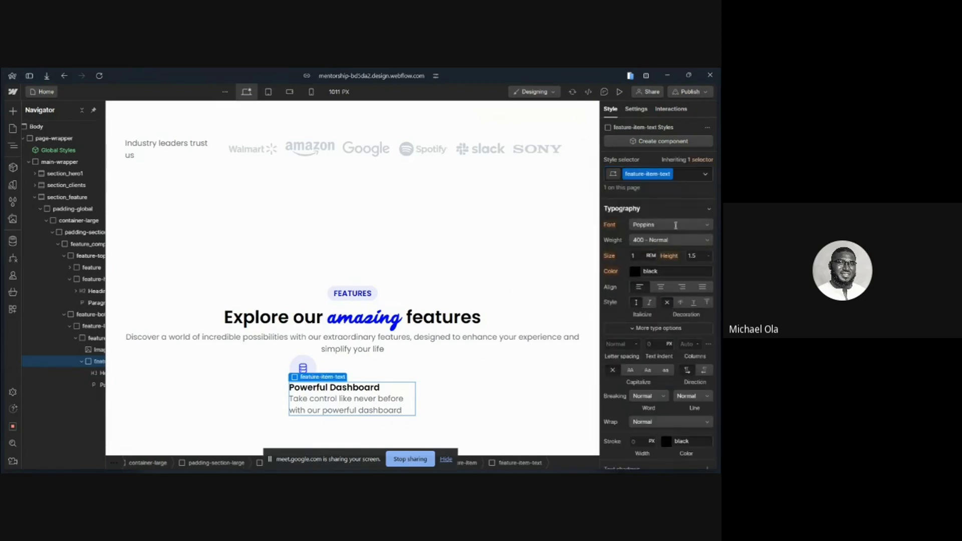
# Make feature-item-text a vertical flex layout with a 0.25 rem gap
pyautogui.scroll(5, 646, 228)
pyautogui.scroll(2, 645, 229)
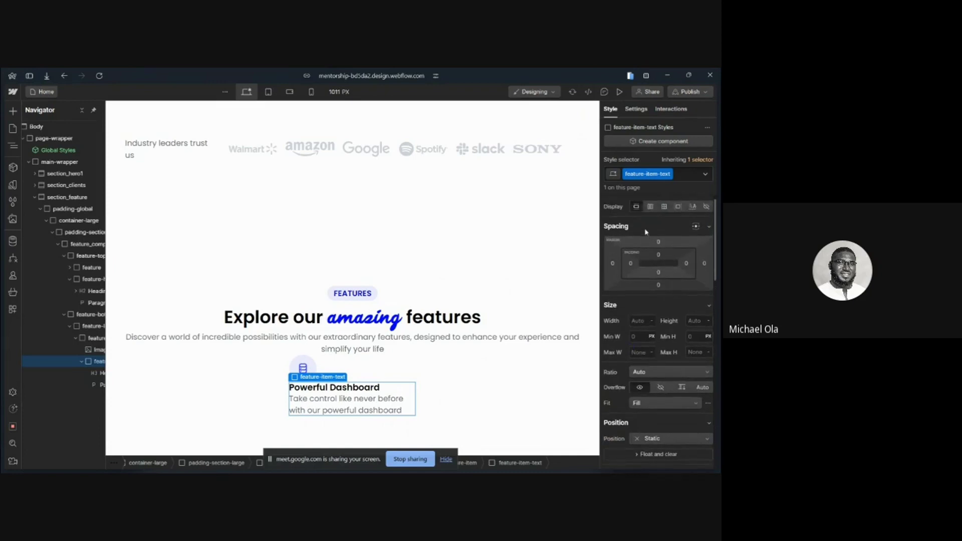
pyautogui.click(650, 222)
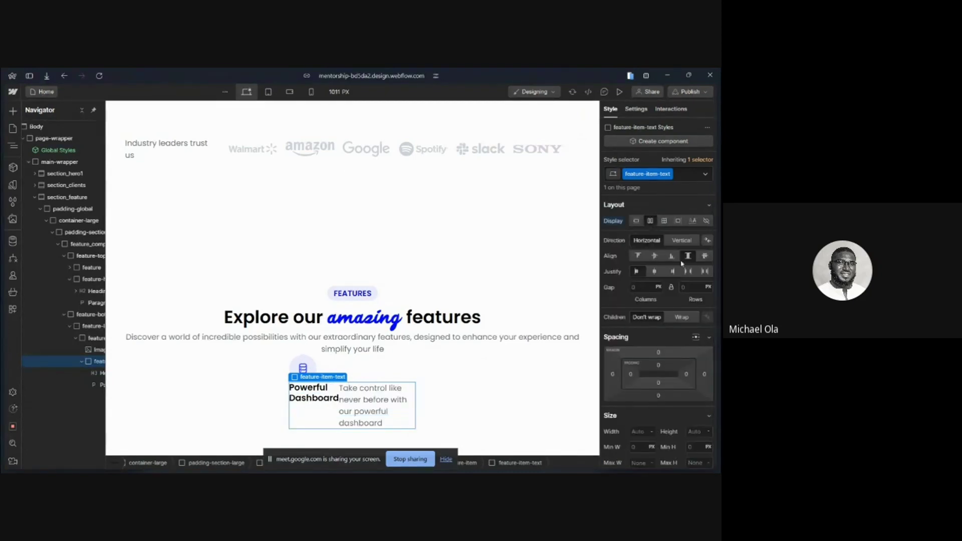
pyautogui.click(693, 288)
pyautogui.press('Return')
pyautogui.click(681, 240)
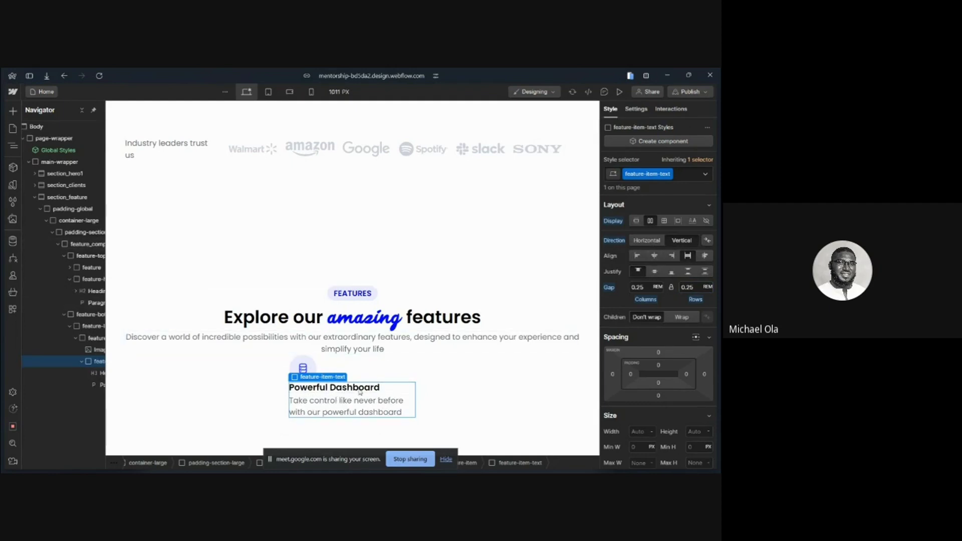
# Make the feature-item block a vertical flex layout with its children aligned to the start
pyautogui.click(96, 338)
pyautogui.click(636, 272)
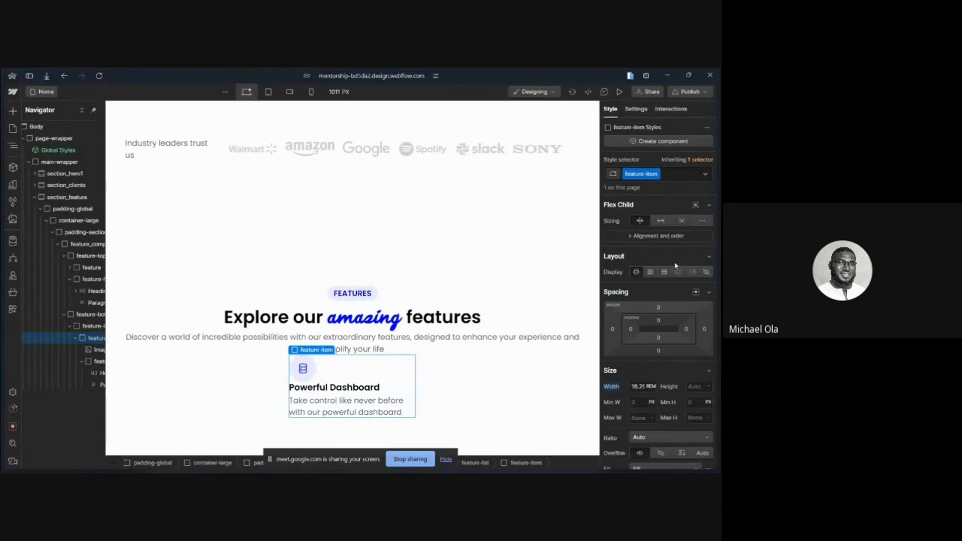
pyautogui.click(651, 272)
pyautogui.click(681, 295)
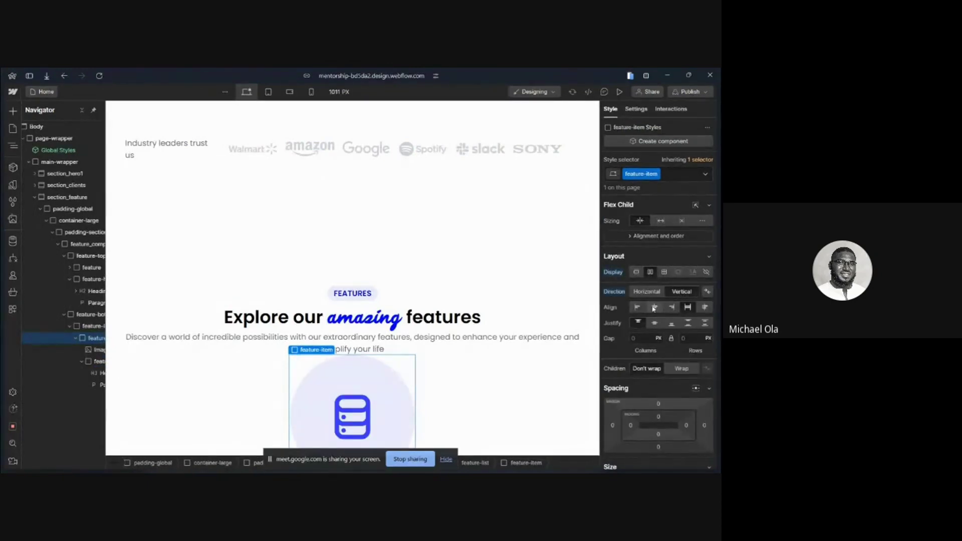
pyautogui.click(654, 308)
pyautogui.click(642, 307)
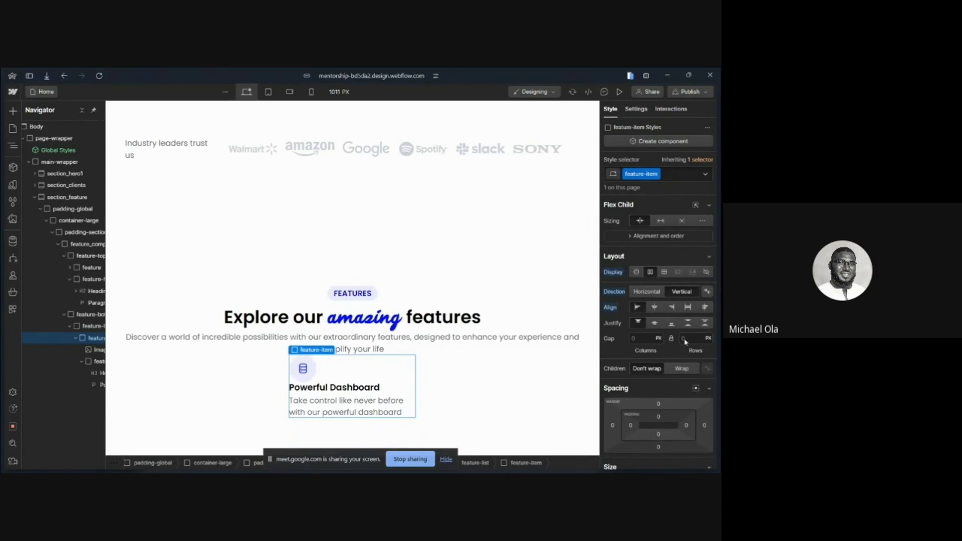
# Set the gap of feature-item to 12/16 rem (0.75 rem) for columns and rows
pyautogui.click(689, 339)
pyautogui.write('12')
pyautogui.press('Return')
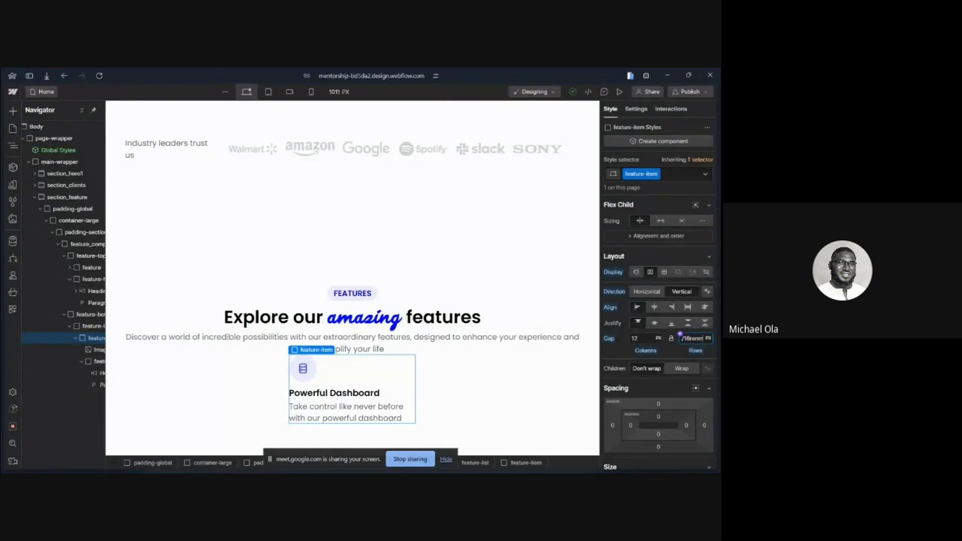
pyautogui.press('Return')
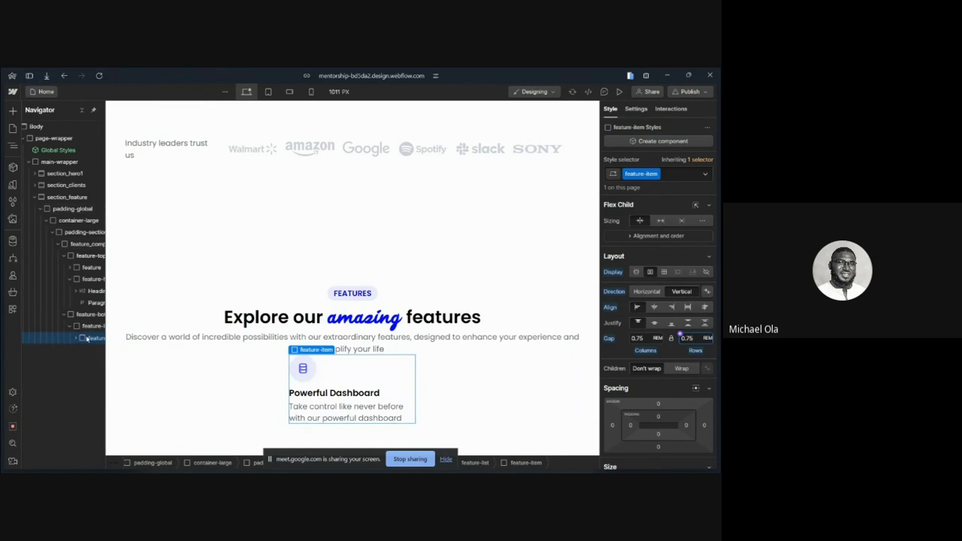
# Duplicate the feature-item block three times inside feature-list and preview the row of four items
pyautogui.rightClick(313, 349)
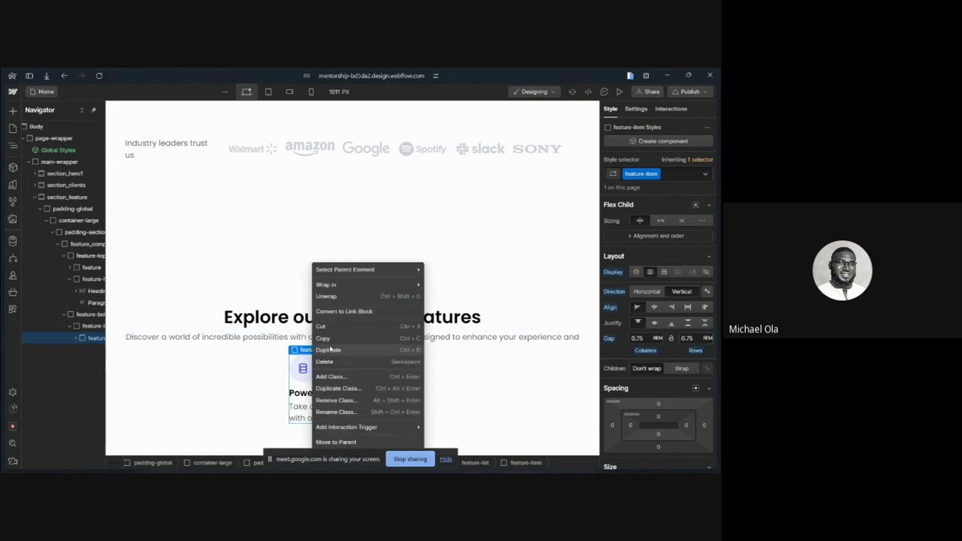
pyautogui.click(334, 352)
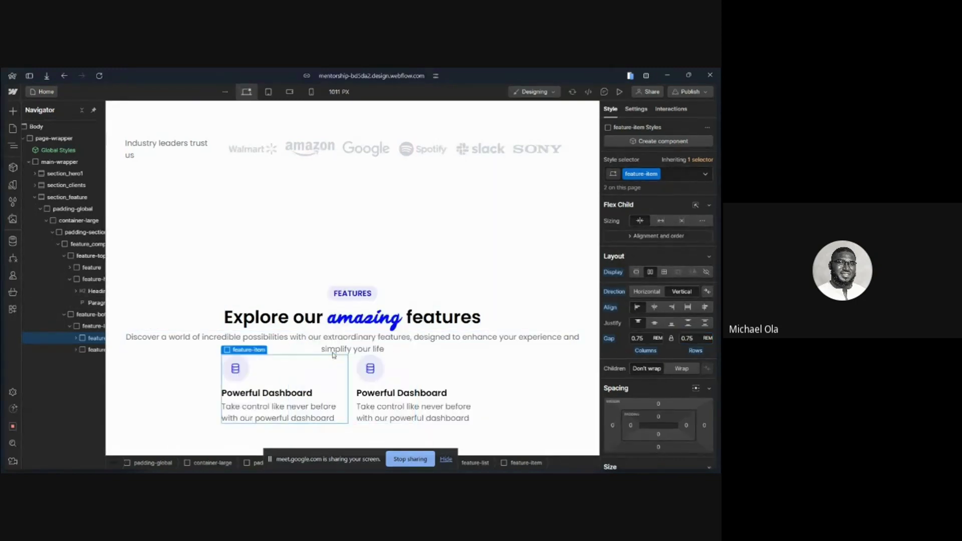
pyautogui.hotkey('ctrl', 'd')
pyautogui.hotkey('ctrl', 'd')
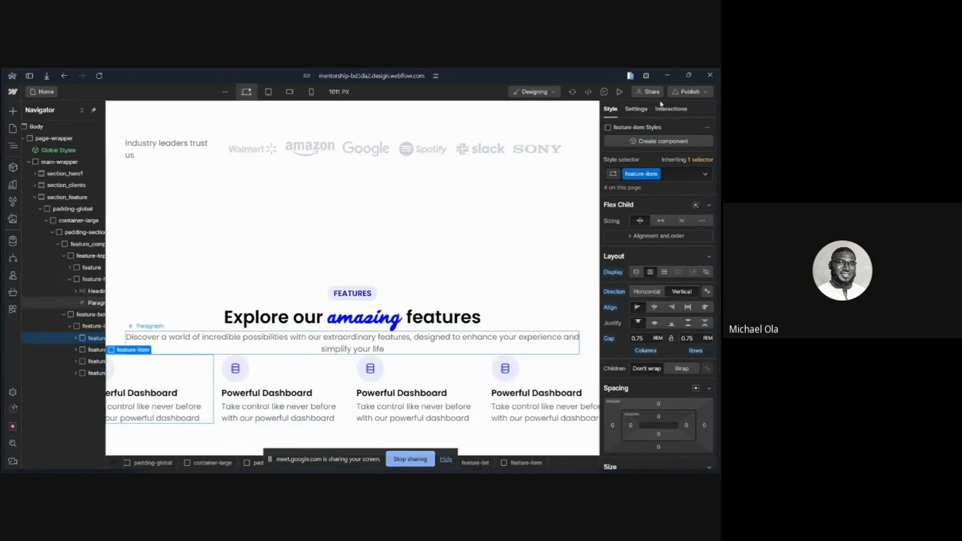
pyautogui.click(621, 92)
pyautogui.scroll(-1, 525, 328)
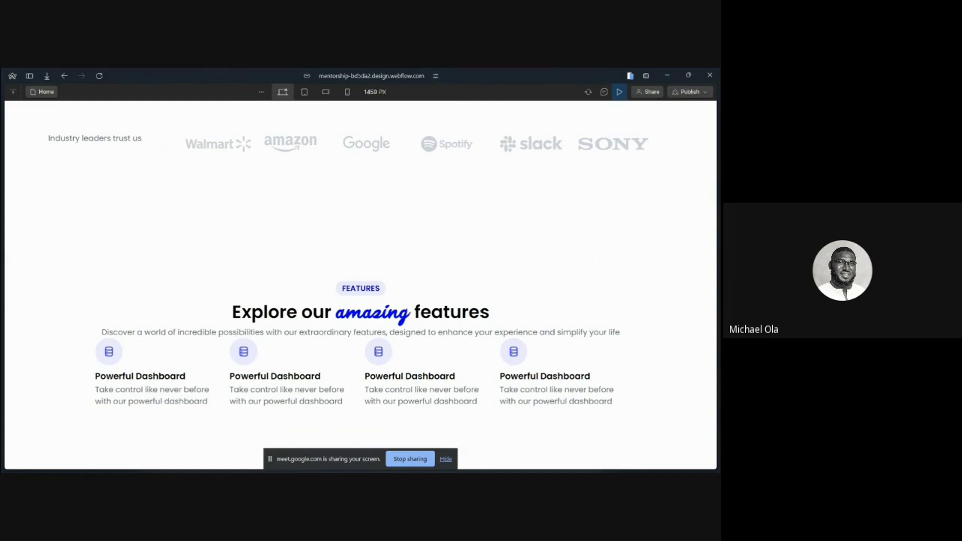
# Switch to the Figma design and check the auto layout spacing of the Features Block between its header and items
pyautogui.press('super')
pyautogui.hotkey('alt', 'Tab')
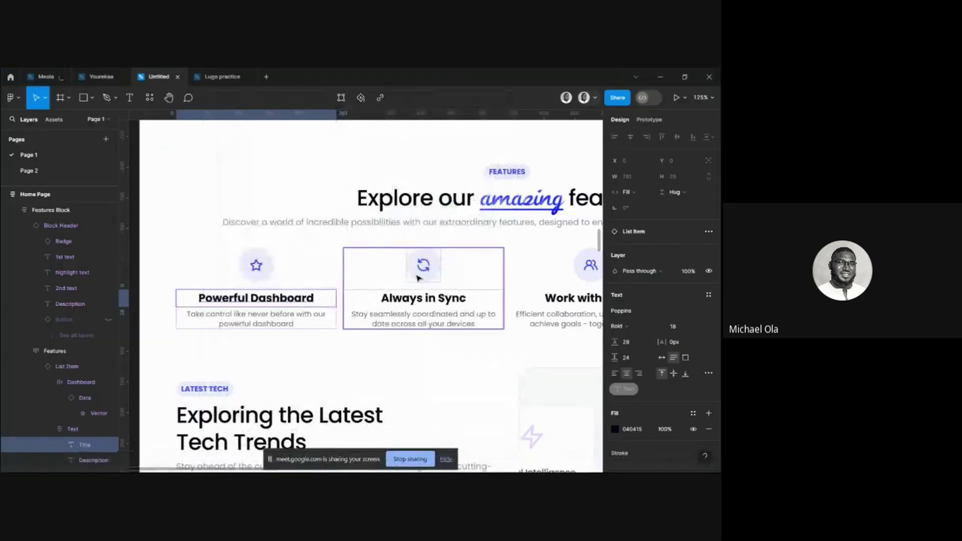
pyautogui.click(297, 264)
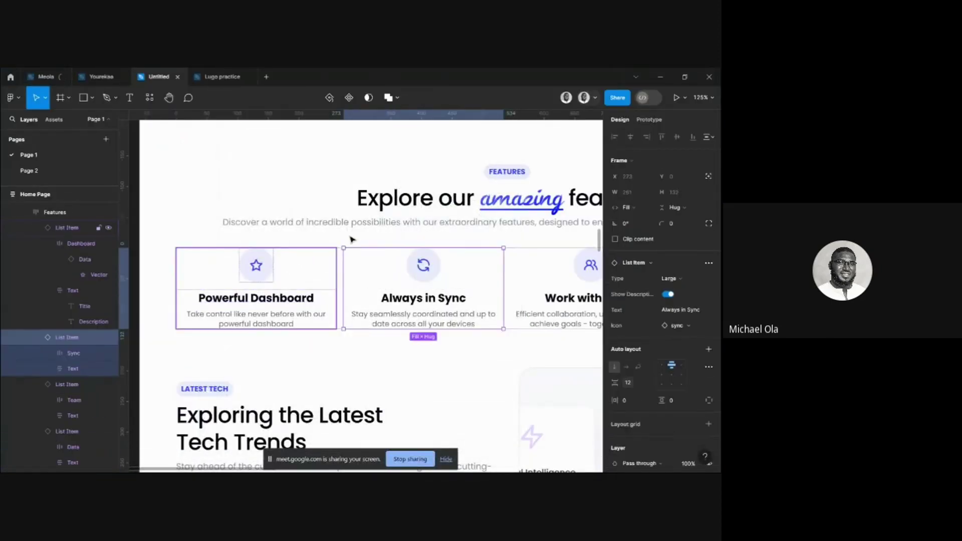
pyautogui.click(326, 235)
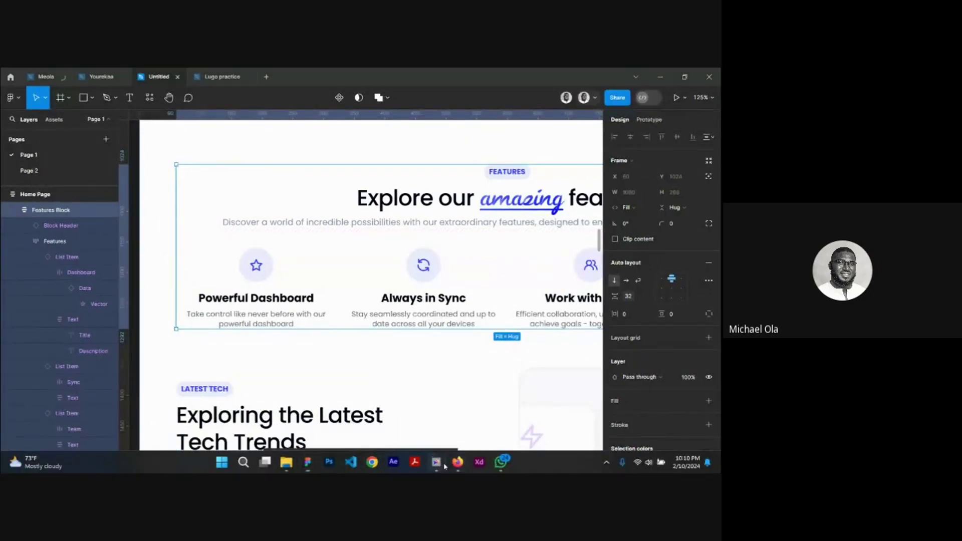
pyautogui.moveTo(445, 466)
pyautogui.click(401, 421)
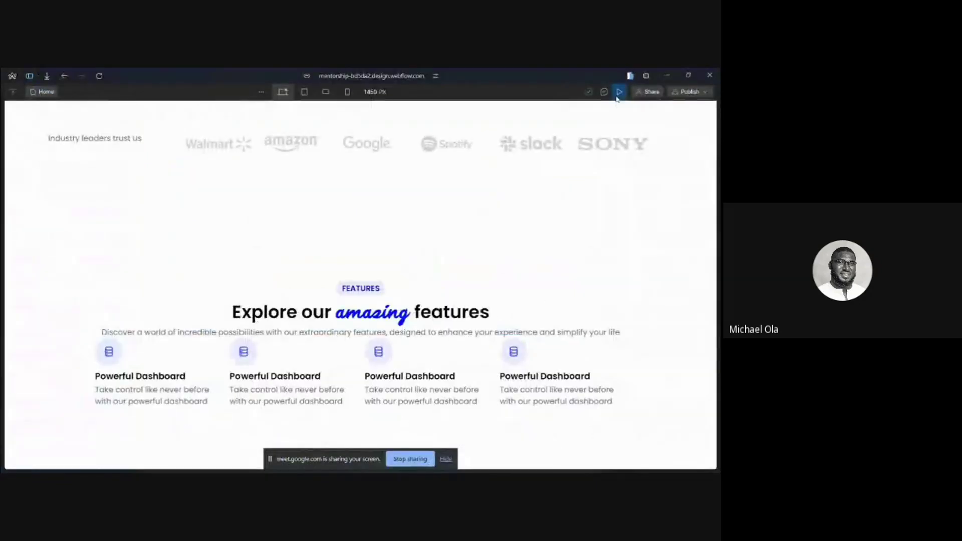
# Back in Webflow, set the gap of feature_component to 2 rem for columns and rows and preview the section
pyautogui.hotkey('ctrl', 'shift', 'p')
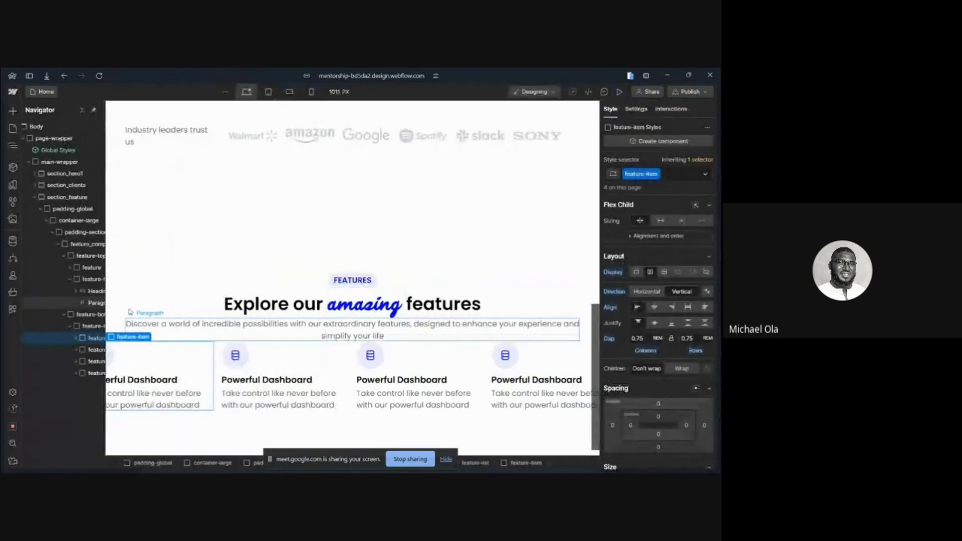
pyautogui.click(64, 315)
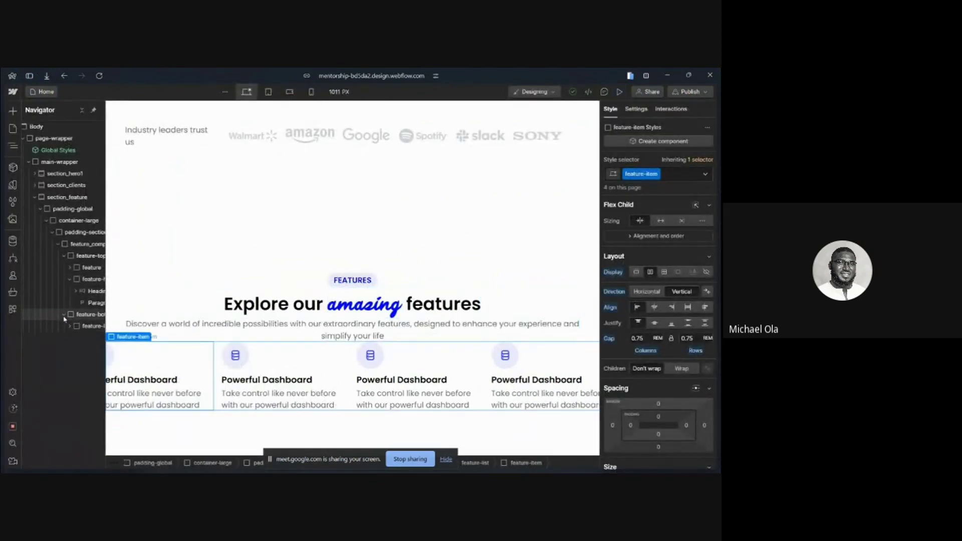
pyautogui.click(69, 280)
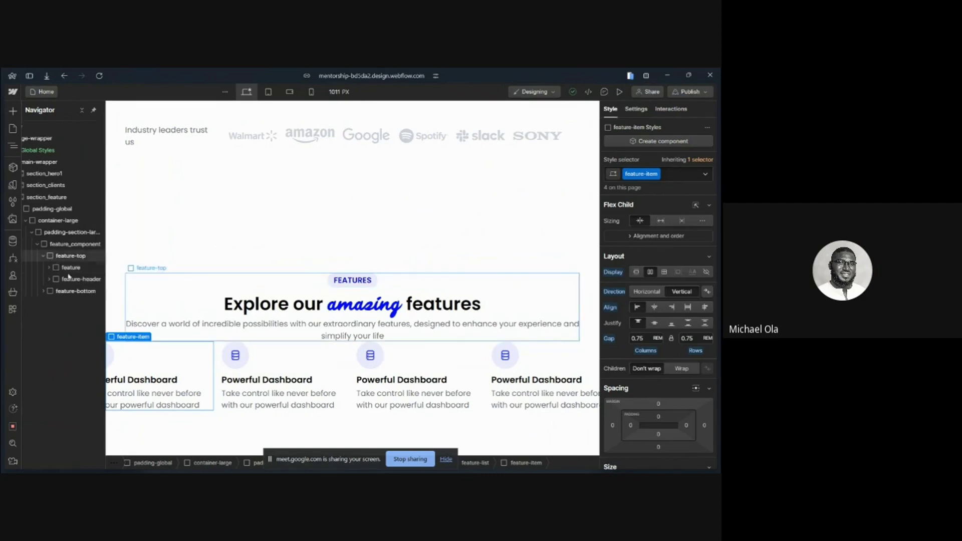
pyautogui.click(60, 256)
pyautogui.click(60, 245)
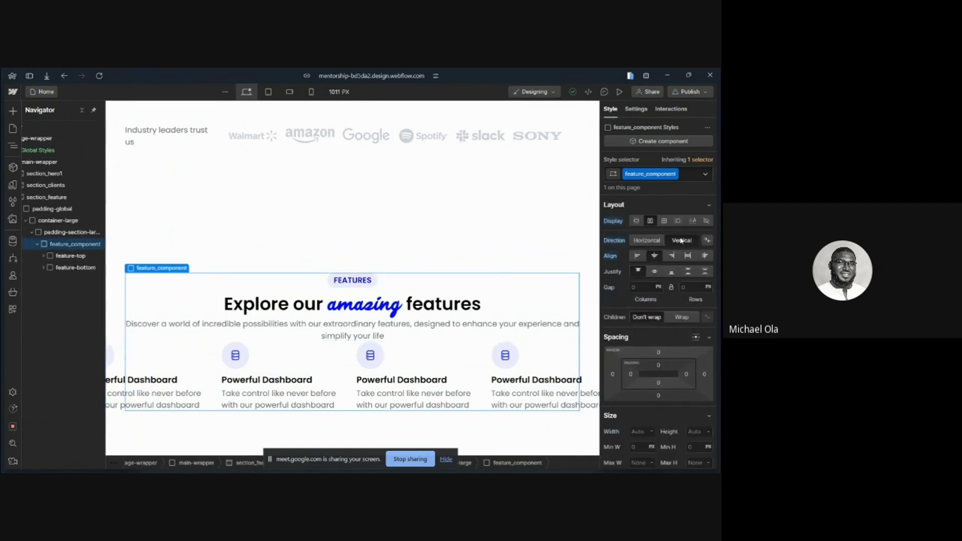
pyautogui.click(681, 241)
pyautogui.click(695, 289)
pyautogui.write('2rem')
pyautogui.click(620, 91)
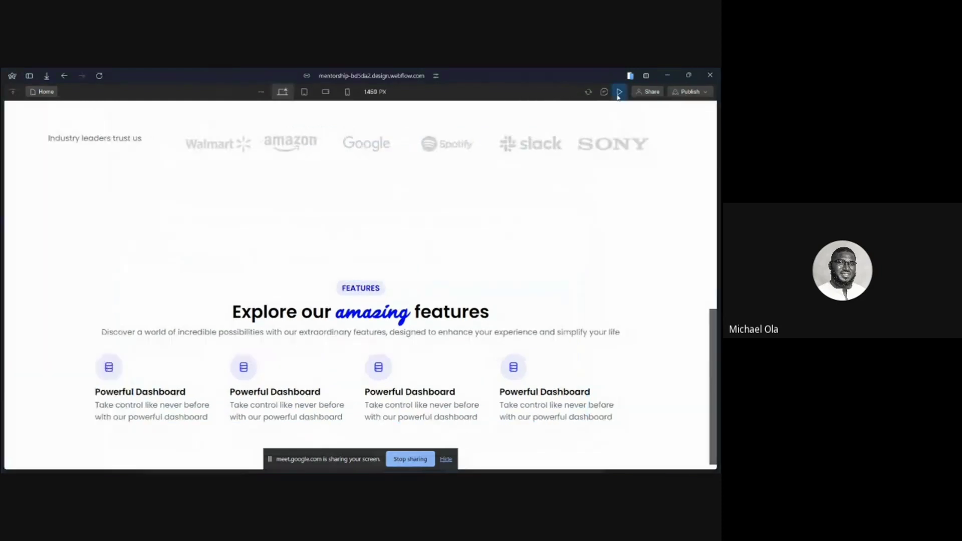
pyautogui.scroll(1, 350, 258)
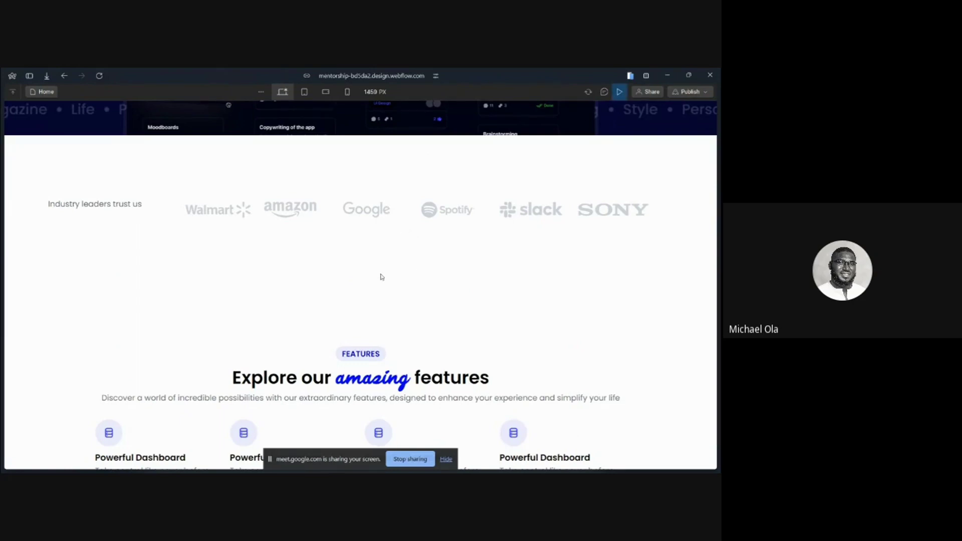
# Add a new combo class remove-top to the padding-section-large block of the features section
pyautogui.hotkey('ctrl', 'shift', 'p')
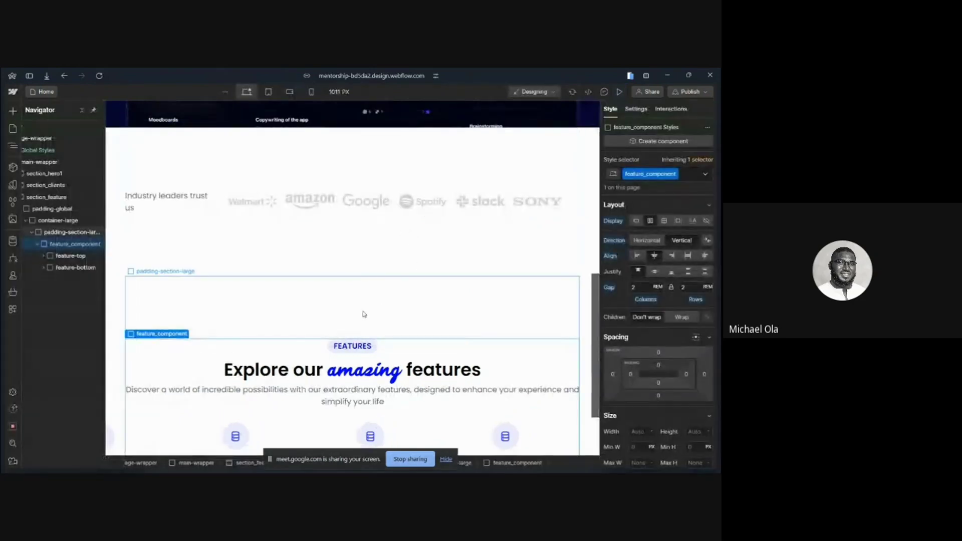
pyautogui.click(319, 319)
pyautogui.click(694, 180)
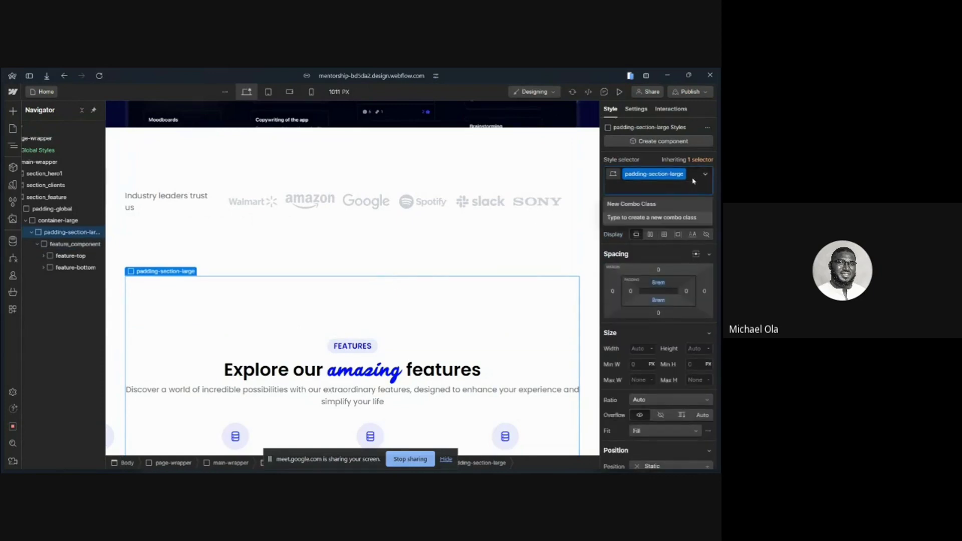
pyautogui.write('remove-top')
pyautogui.press('Return')
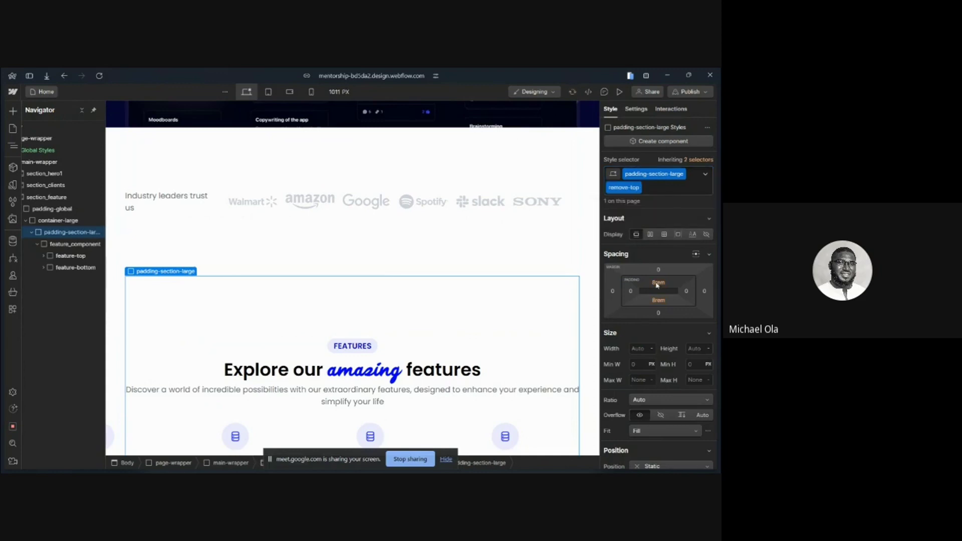
# Set the top padding of the remove-top combo class to 0 rem and preview the spacing below the client logos
pyautogui.click(657, 287)
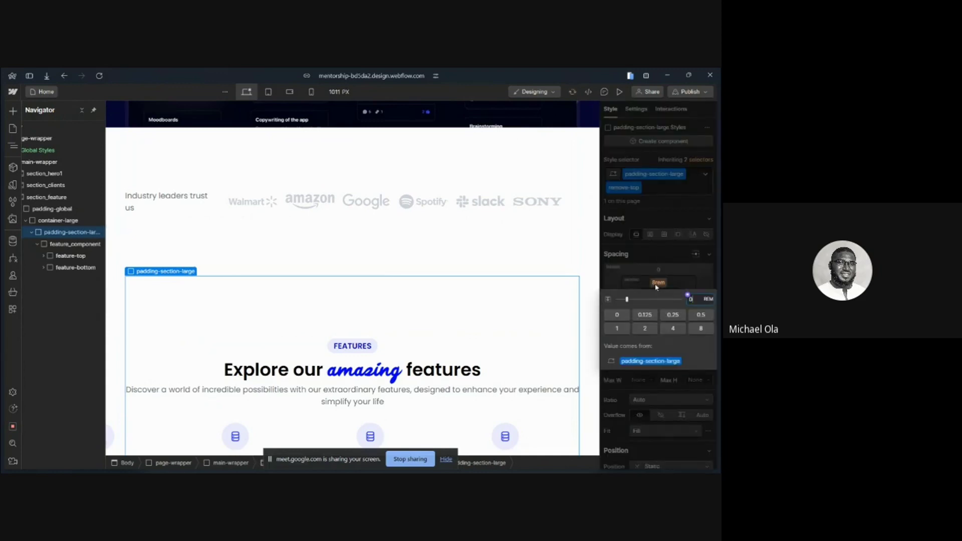
pyautogui.write('0')
pyautogui.press('Return')
pyautogui.click(620, 92)
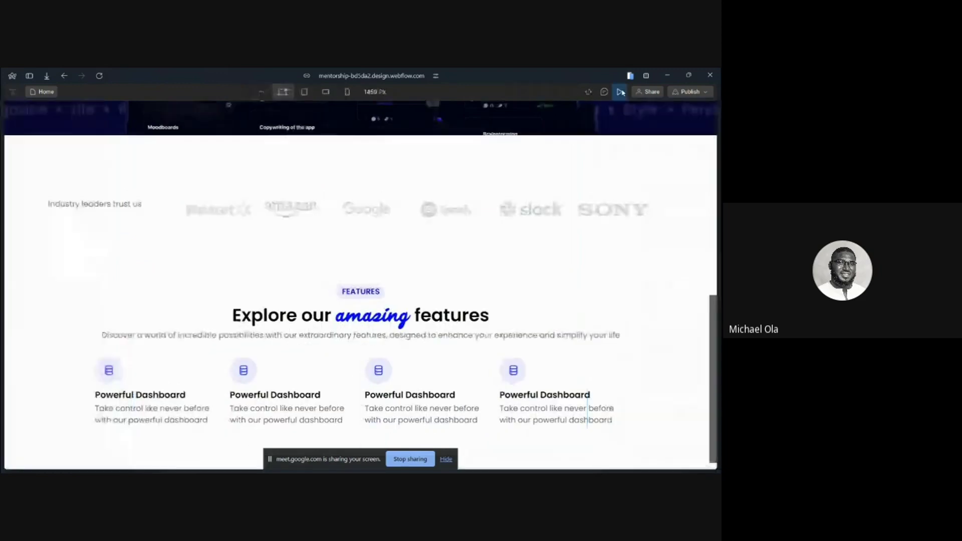
pyautogui.click(621, 92)
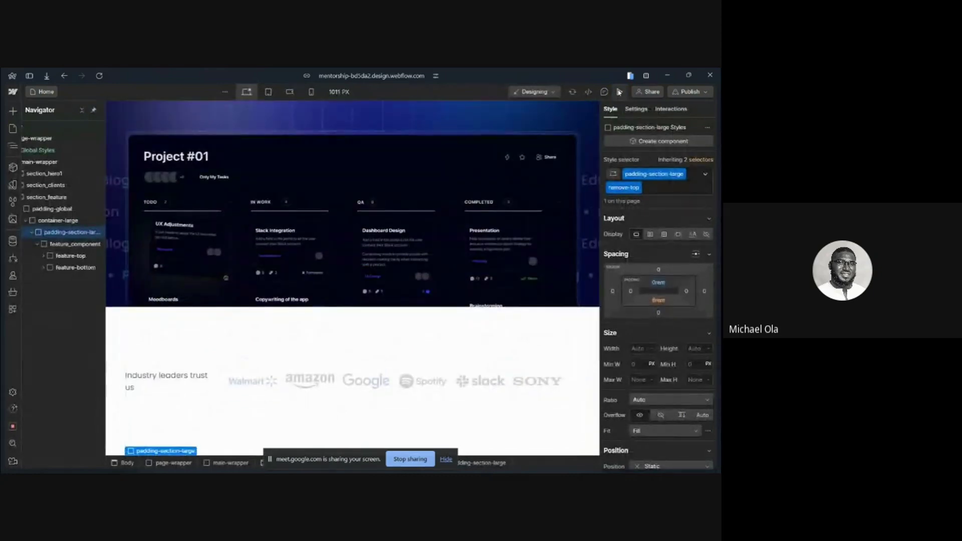
pyautogui.click(620, 92)
pyautogui.scroll(-4, 491, 294)
pyautogui.scroll(1, 652, 170)
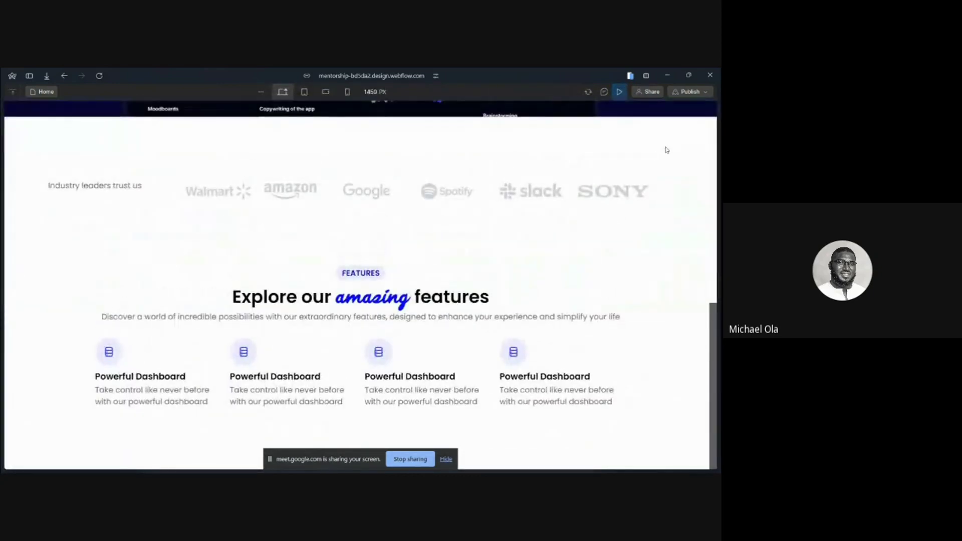
# Publish the site to its webflow.io domain and review the live page from the hero to the features section
pyautogui.click(691, 92)
pyautogui.click(669, 232)
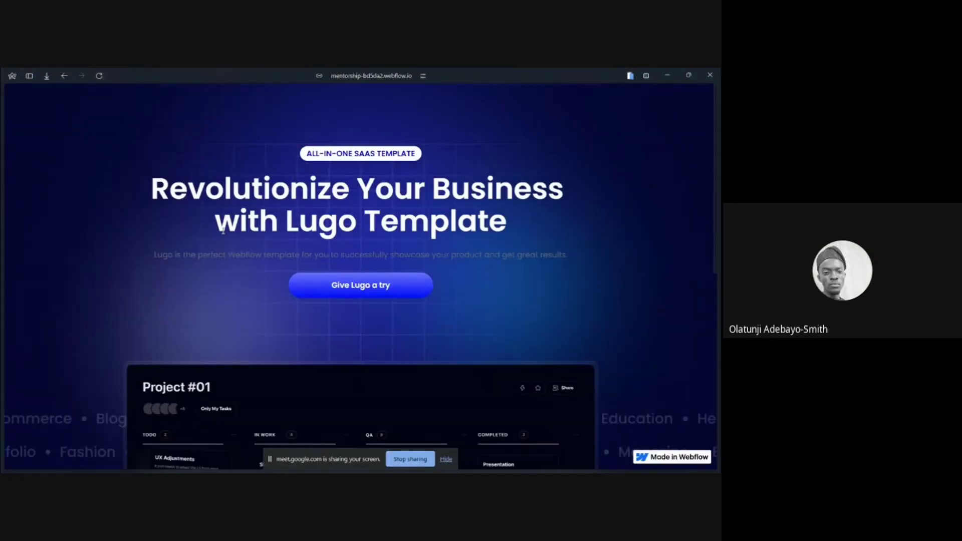
pyautogui.scroll(-10, 223, 231)
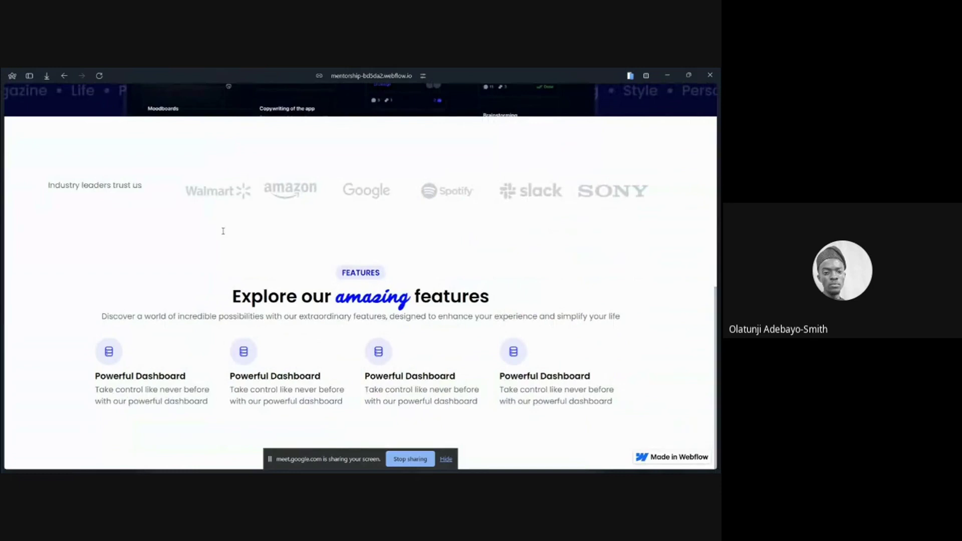
pyautogui.scroll(10, 223, 231)
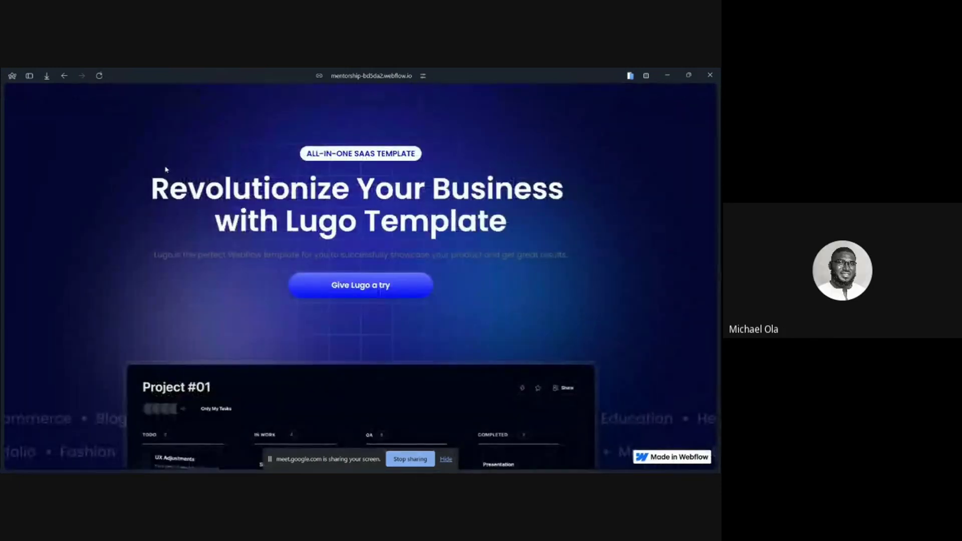
pyautogui.scroll(-3, 166, 169)
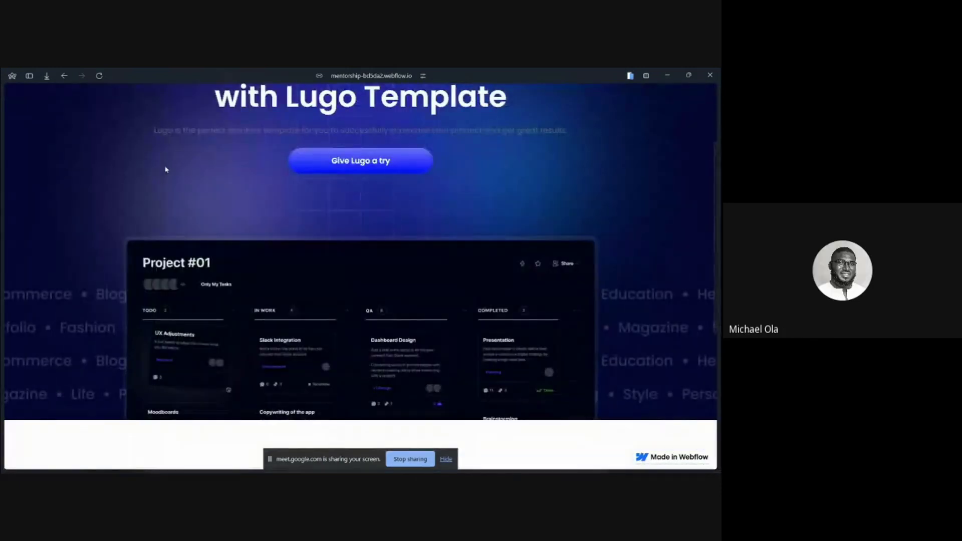
pyautogui.scroll(-2, 166, 170)
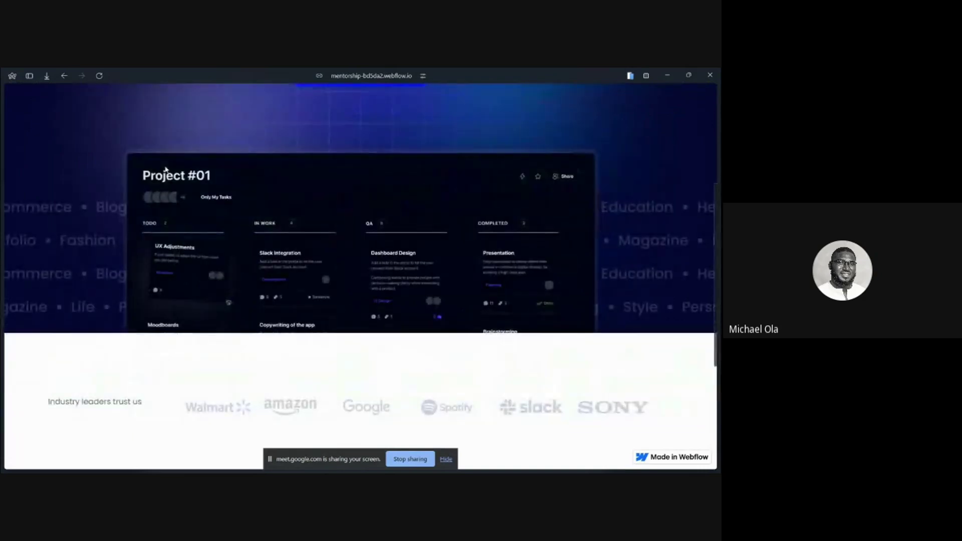
pyautogui.scroll(-3, 166, 169)
pyautogui.moveTo(3, 176)
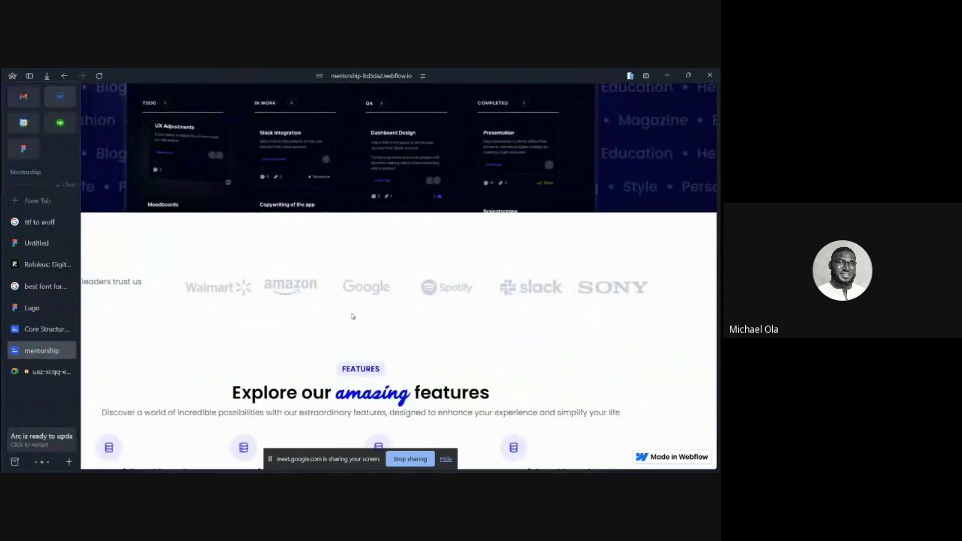
# Back in the Webflow designer, remove the remove-top combo class from the features section's padding-section-large block and reapply it
pyautogui.hotkey('ctrl', 'Tab')
pyautogui.click(611, 233)
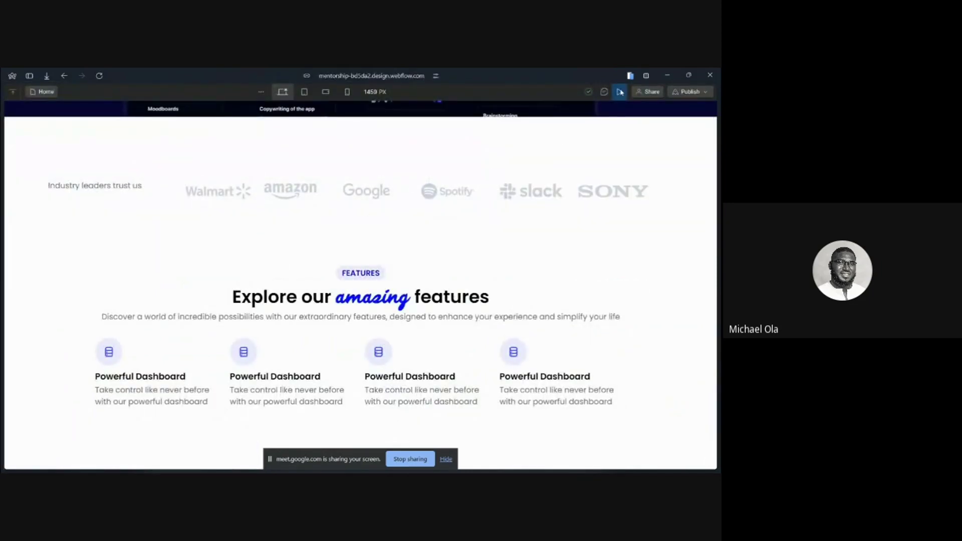
pyautogui.hotkey('ctrl', 'shift', 'p')
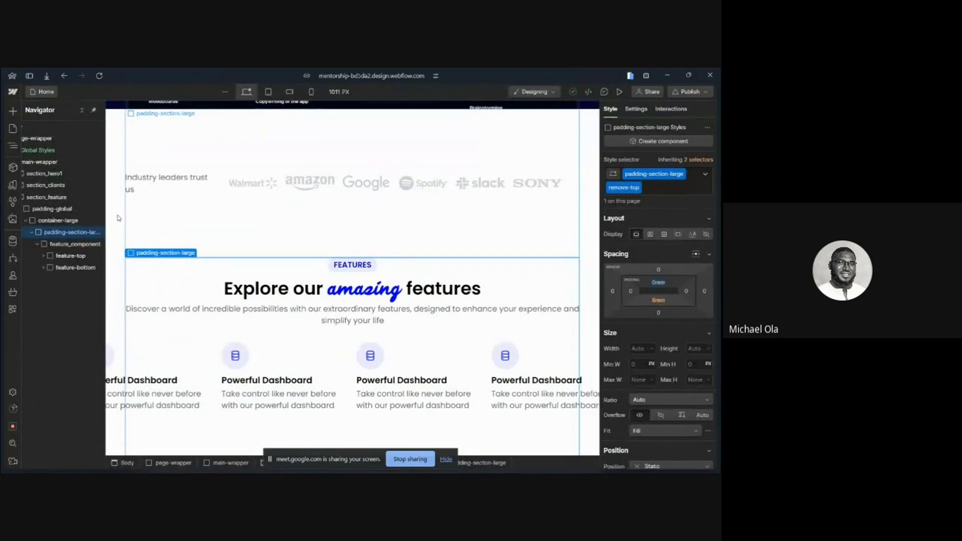
pyautogui.click(639, 189)
pyautogui.click(632, 227)
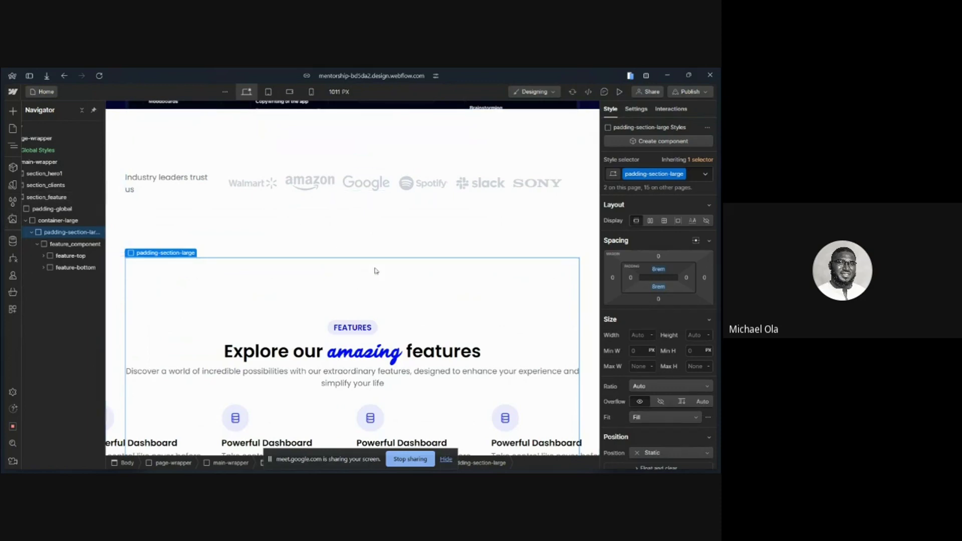
pyautogui.click(696, 174)
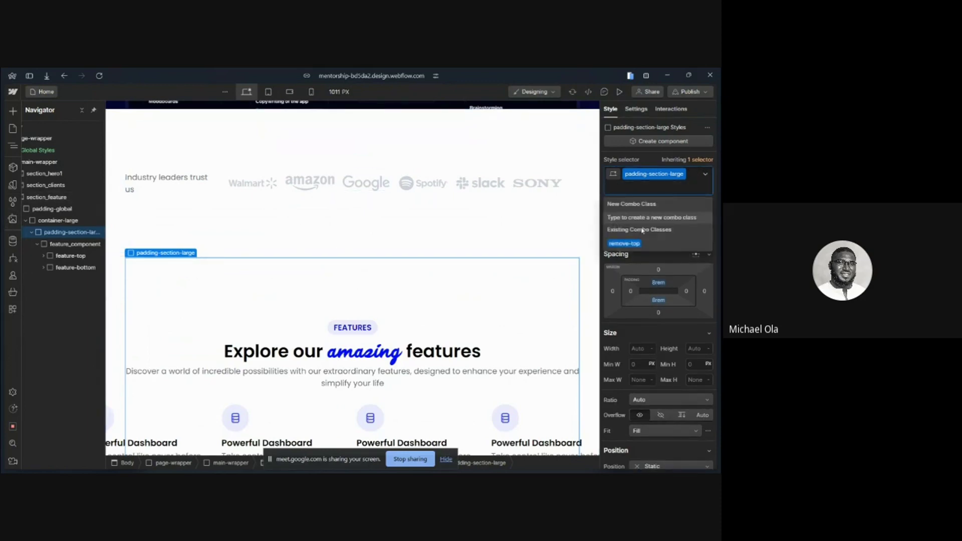
pyautogui.click(641, 243)
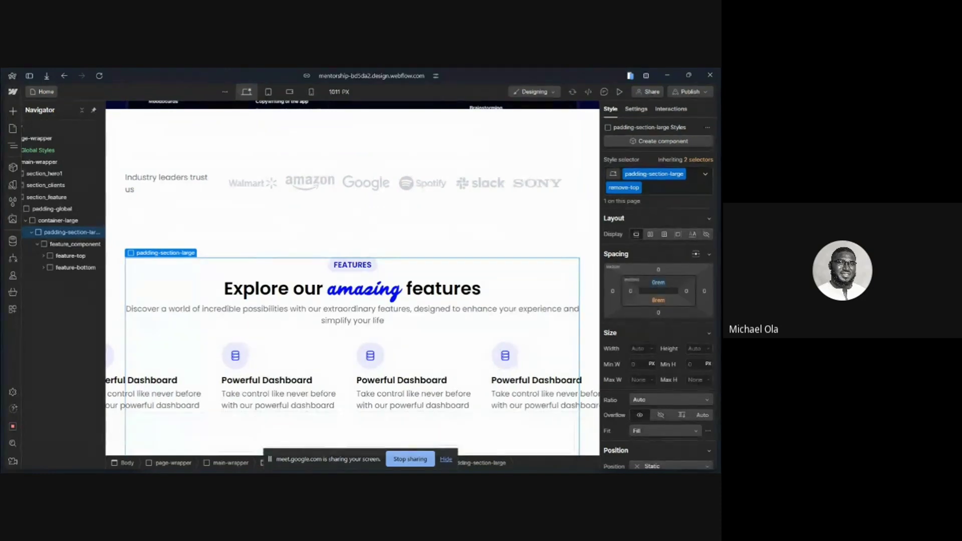
# Switch to Figma and draw a spacing rectangle of about 80 × 84, placed beside the home page near the features block
pyautogui.press('super')
pyautogui.click(361, 462)
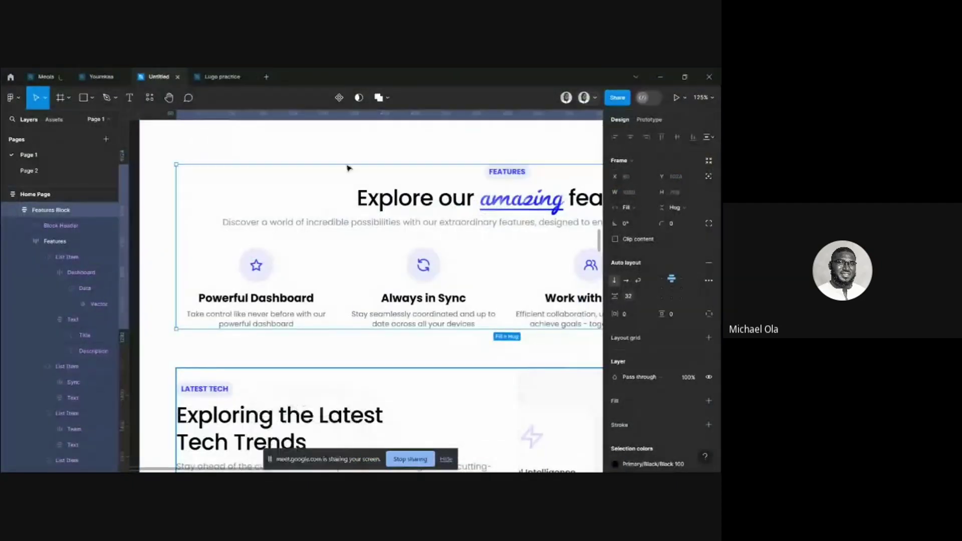
pyautogui.scroll(-3, 346, 166)
pyautogui.scroll(-5, 321, 218)
pyautogui.hscroll(3, 321, 218)
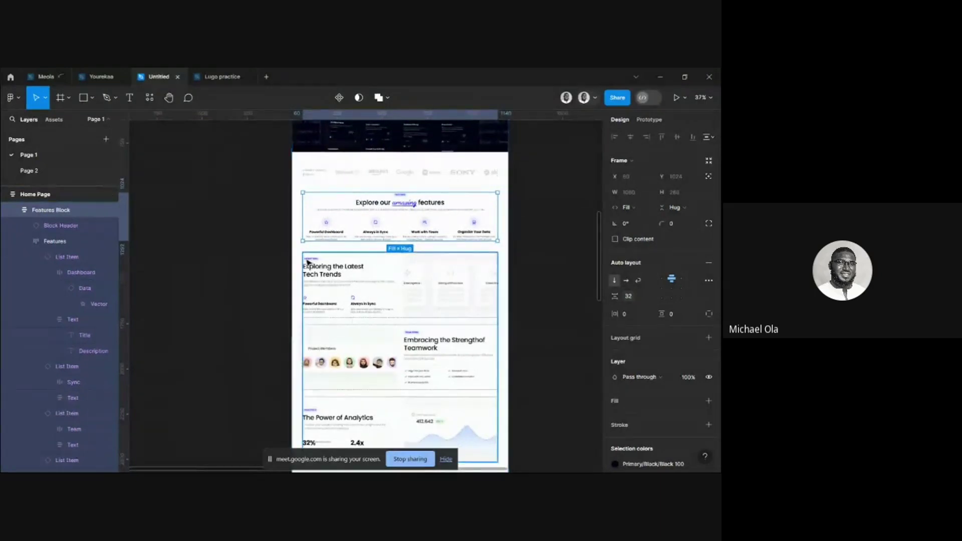
pyautogui.scroll(3, 307, 264)
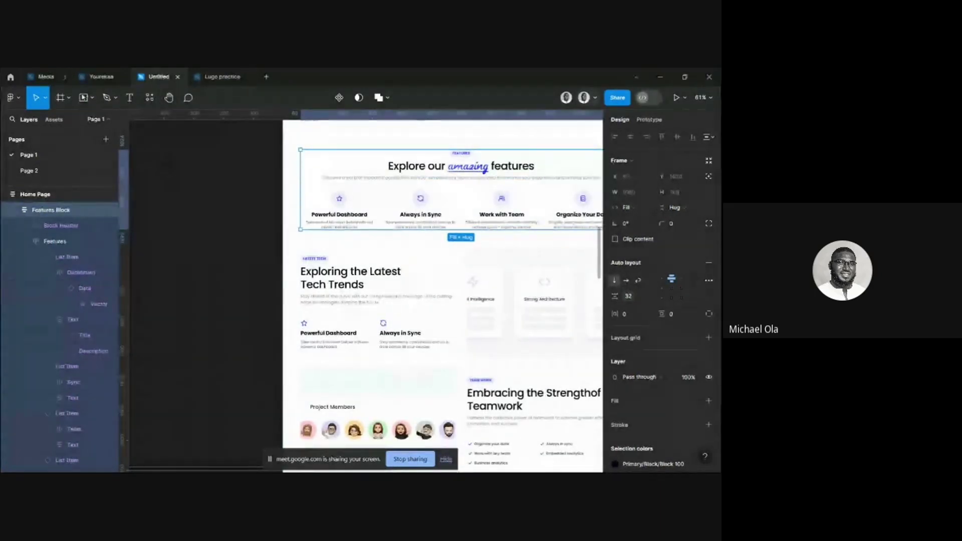
pyautogui.click(175, 201)
pyautogui.press('r')
pyautogui.moveTo(306, 231); pyautogui.dragTo(464, 271)
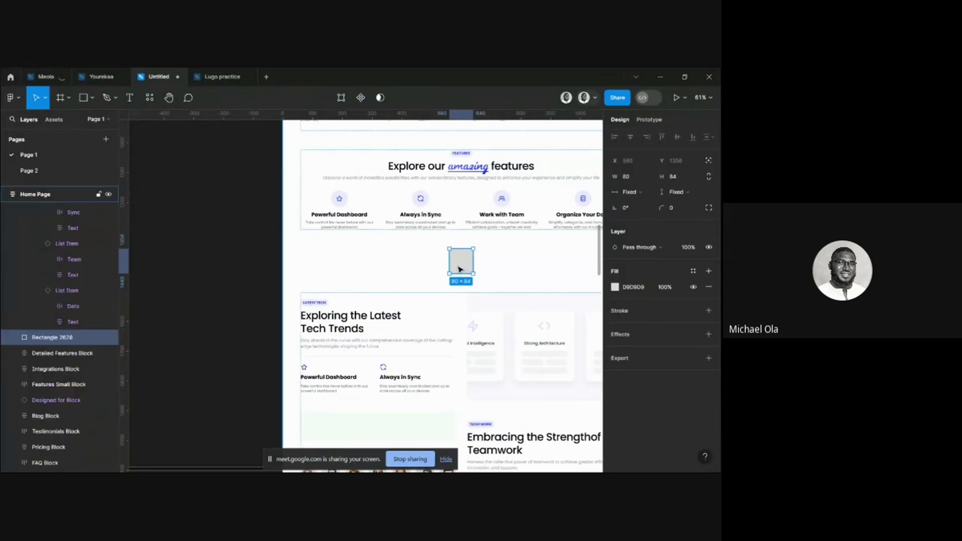
pyautogui.moveTo(237, 258); pyautogui.dragTo(235, 254)
# Add horizontal guides at the features block's lower edge and the spacing rectangle's lower edge, with the rectangle fitted between them
pyautogui.moveTo(267, 115); pyautogui.dragTo(266, 229)
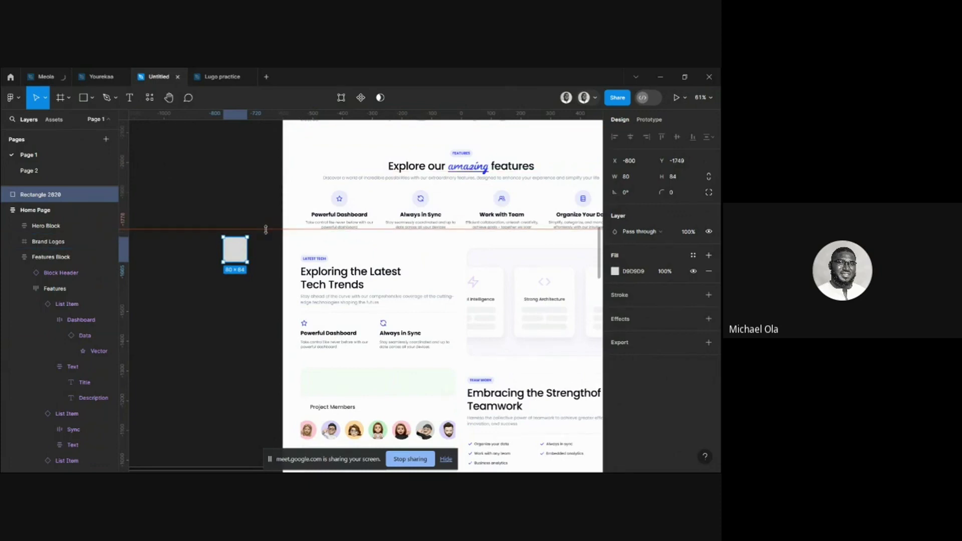
pyautogui.click(283, 121)
pyautogui.moveTo(250, 115); pyautogui.dragTo(237, 248)
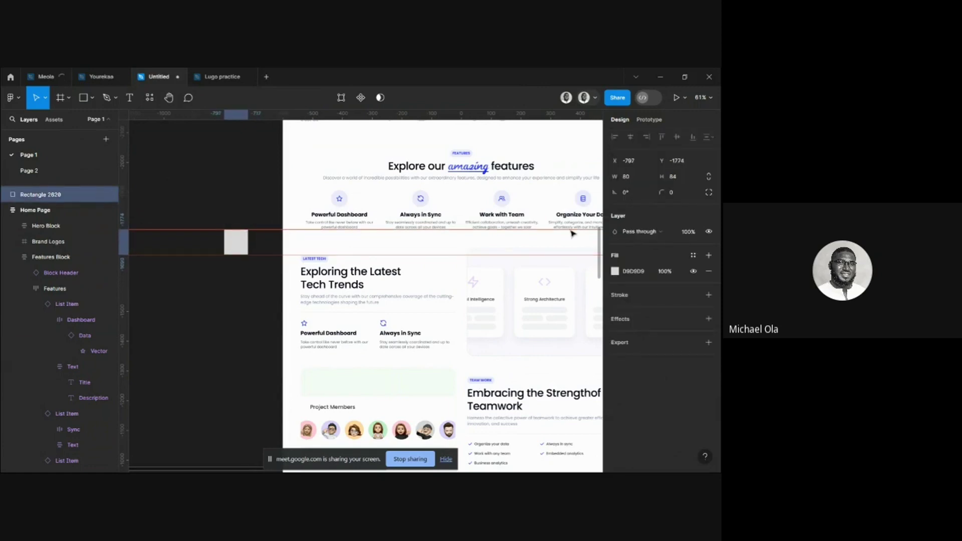
pyautogui.moveTo(396, 464)
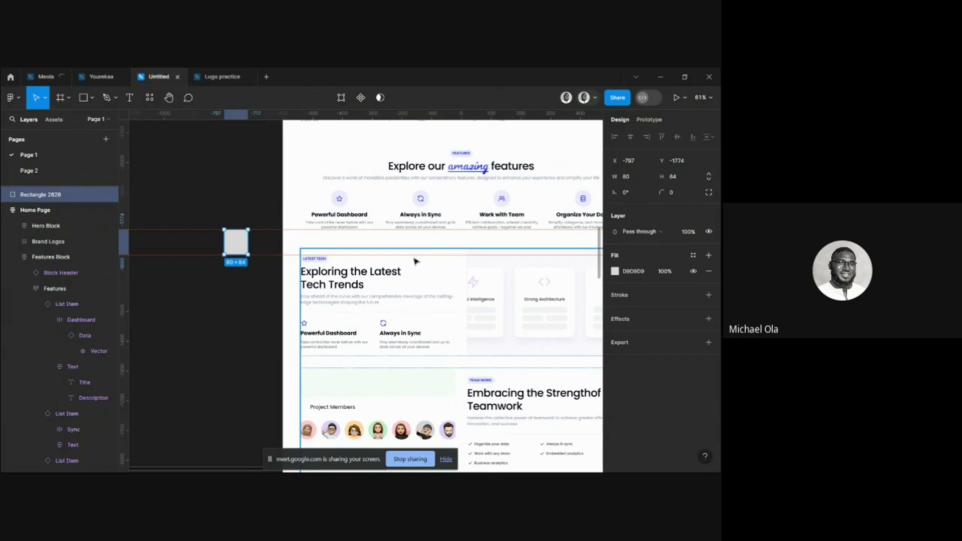
pyautogui.moveTo(349, 455)
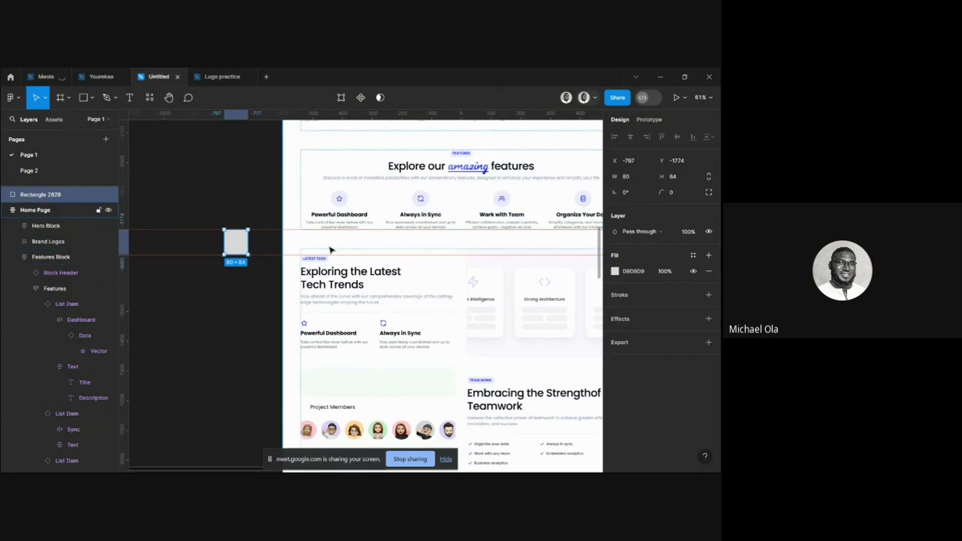
# Duplicate the spacing rectangle and fit it between two new guides marking the gap from the brand logos to the features block
pyautogui.scroll(1, 321, 257)
pyautogui.hscroll(2, 321, 257)
pyautogui.scroll(2, 384, 307)
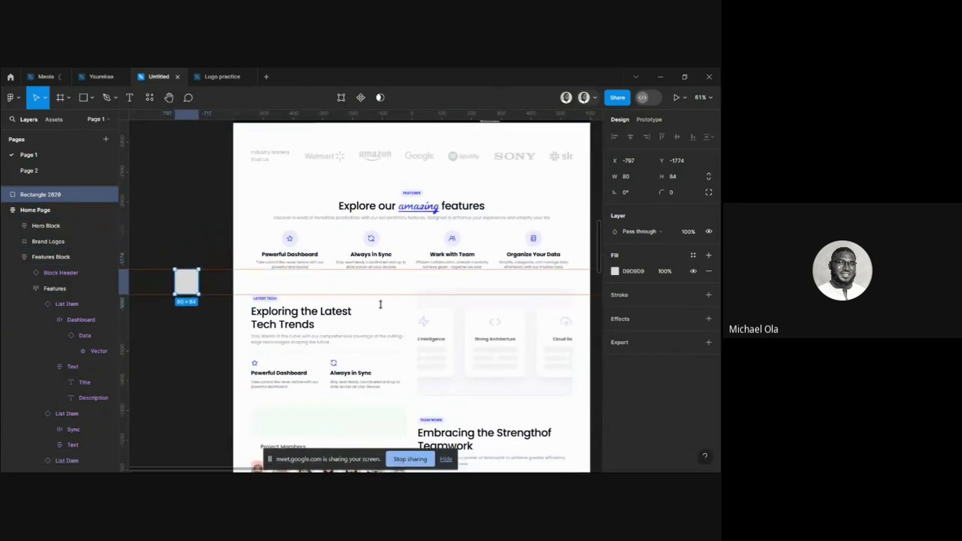
pyautogui.moveTo(192, 322); pyautogui.dragTo(200, 223)
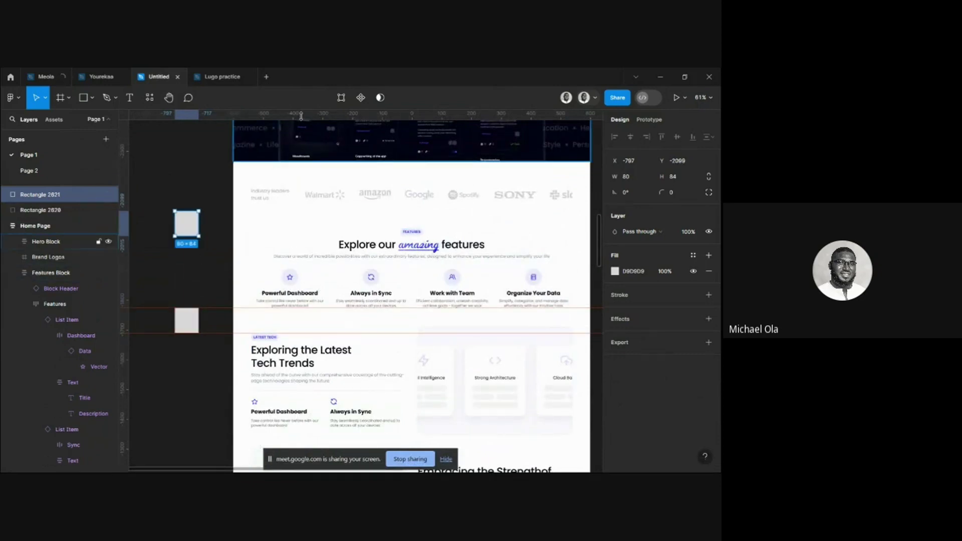
pyautogui.moveTo(311, 113); pyautogui.dragTo(317, 204)
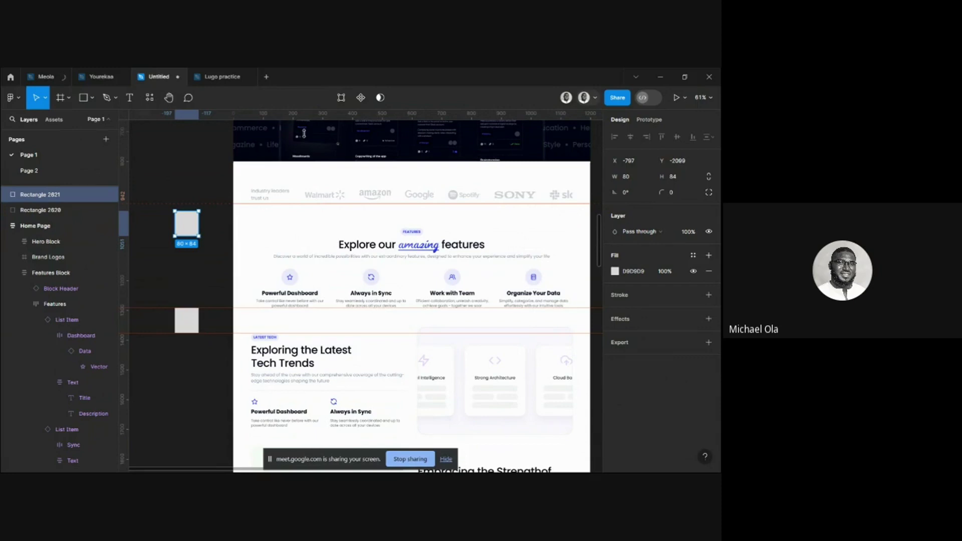
pyautogui.moveTo(295, 114); pyautogui.dragTo(296, 147)
pyautogui.moveTo(300, 217); pyautogui.dragTo(298, 228)
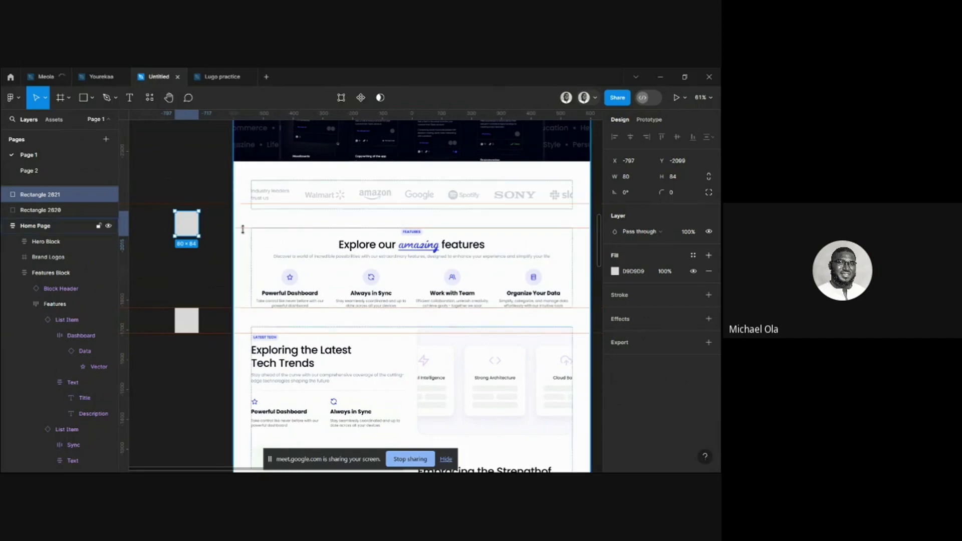
pyautogui.moveTo(217, 228)
pyautogui.mouseDown()
pyautogui.moveTo(190, 226)
pyautogui.moveTo(205, 217)
pyautogui.moveTo(204, 228)
pyautogui.mouseUp()
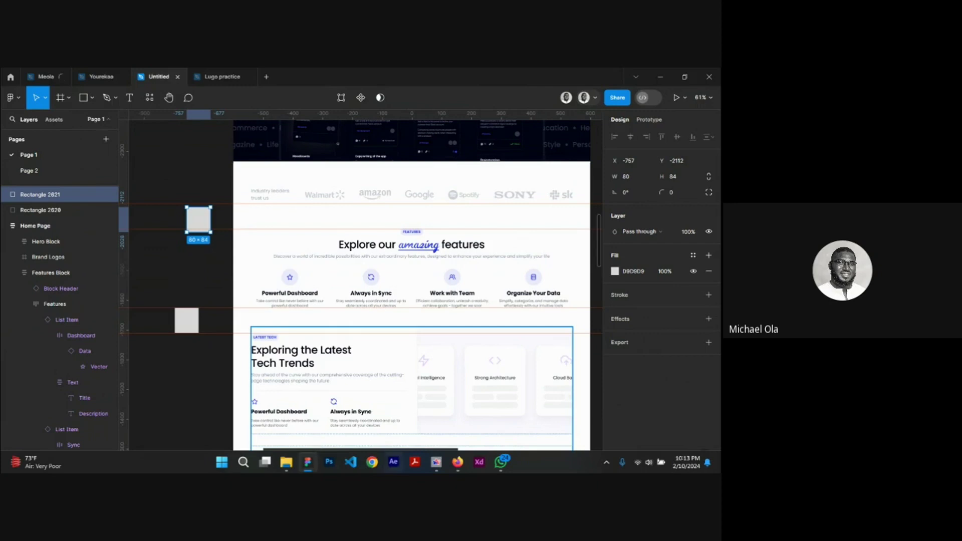
# Switch back to the Webflow designer and remove the remove-top combo class from the features section's padding-section-large block
pyautogui.click(459, 462)
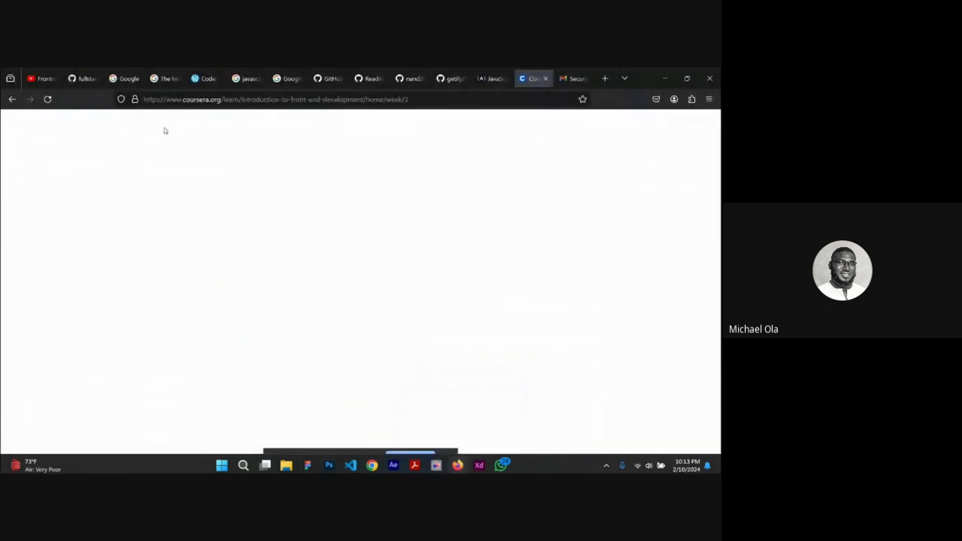
pyautogui.press('super')
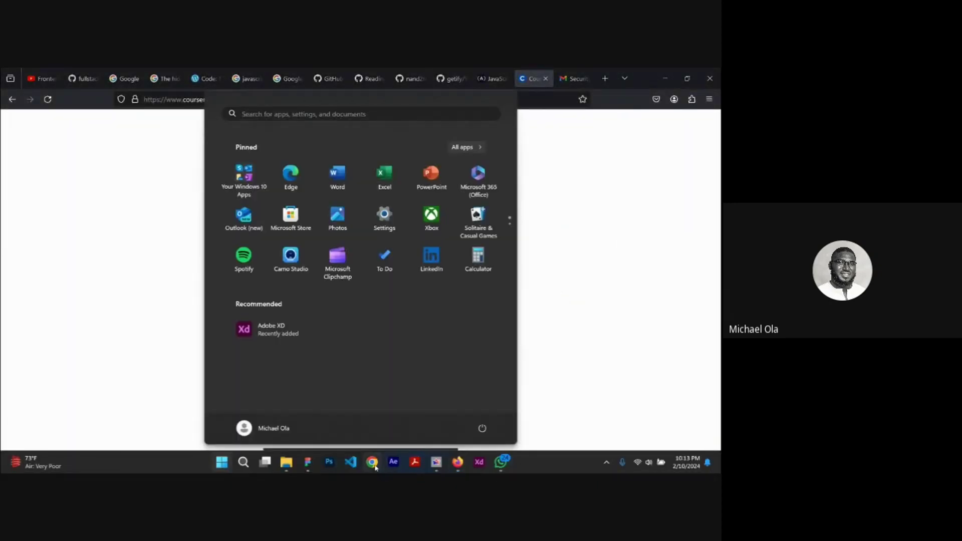
pyautogui.moveTo(437, 465)
pyautogui.click(399, 422)
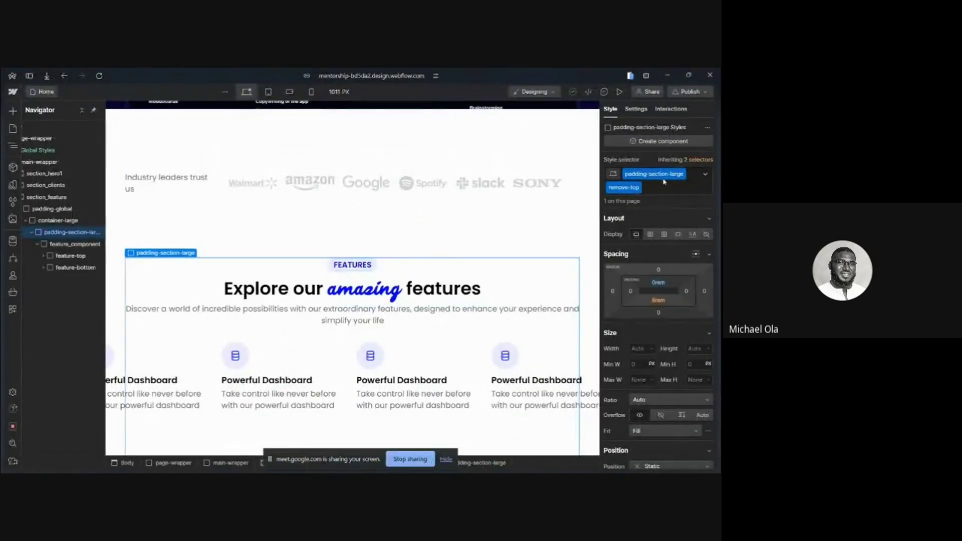
pyautogui.click(640, 189)
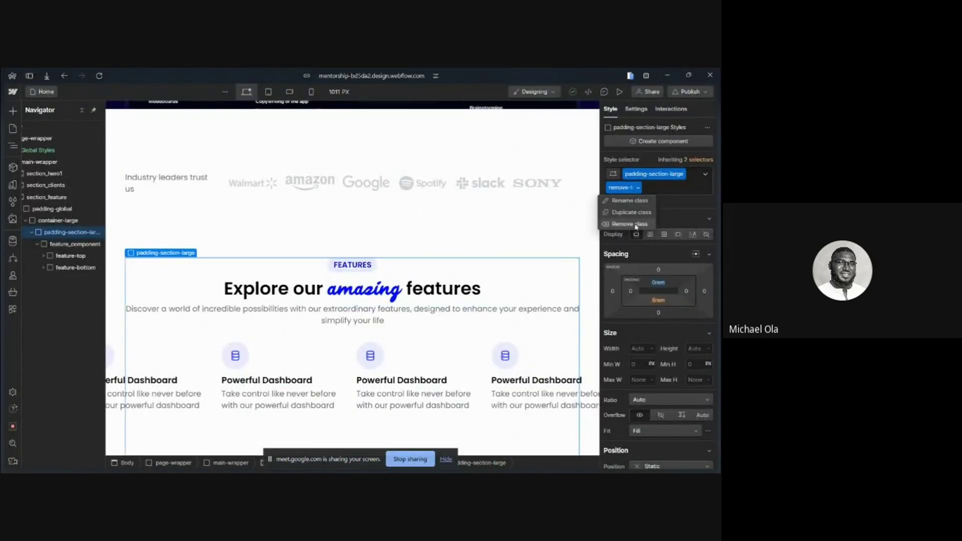
pyautogui.click(636, 225)
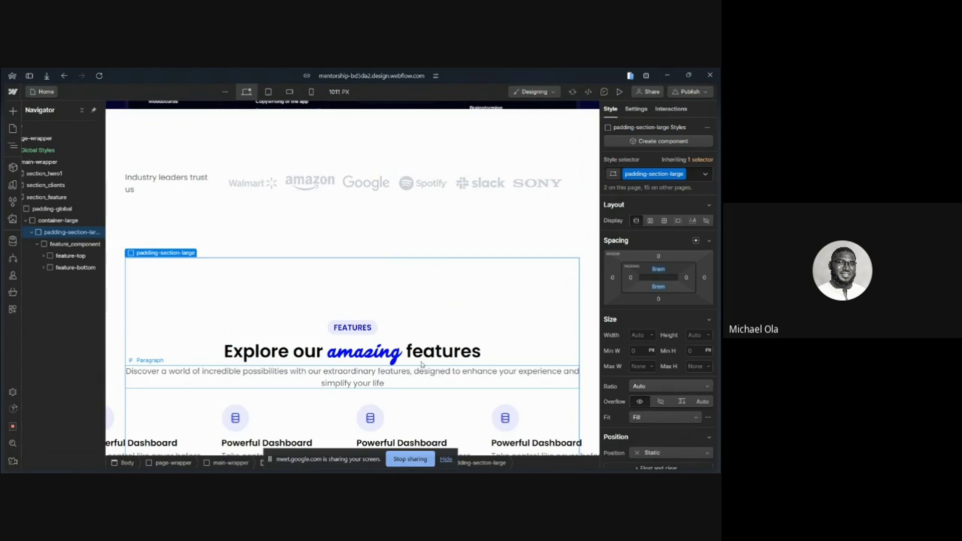
# Try a top and bottom padding of 3 rem on the padding-section-large class
pyautogui.click(662, 272)
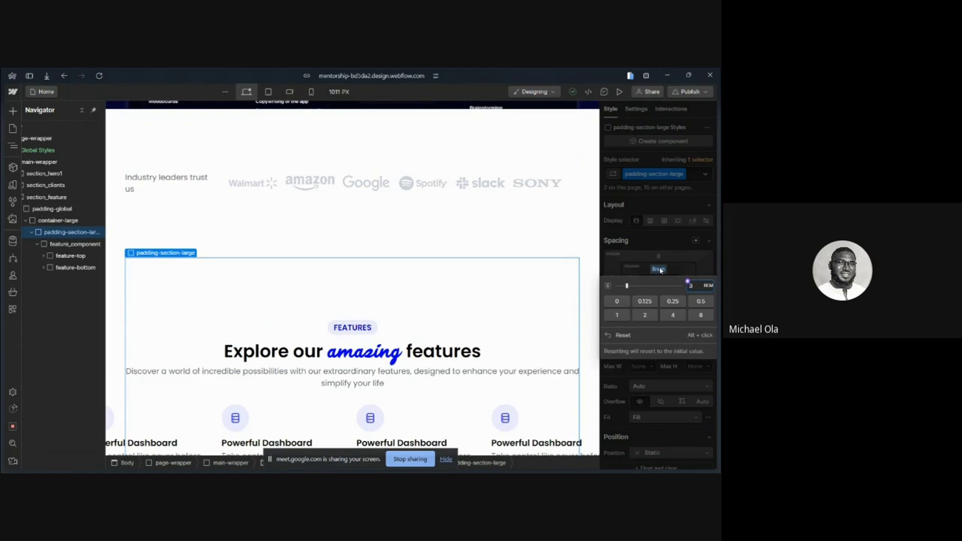
pyautogui.write('3')
pyautogui.press('Return')
pyautogui.click(659, 287)
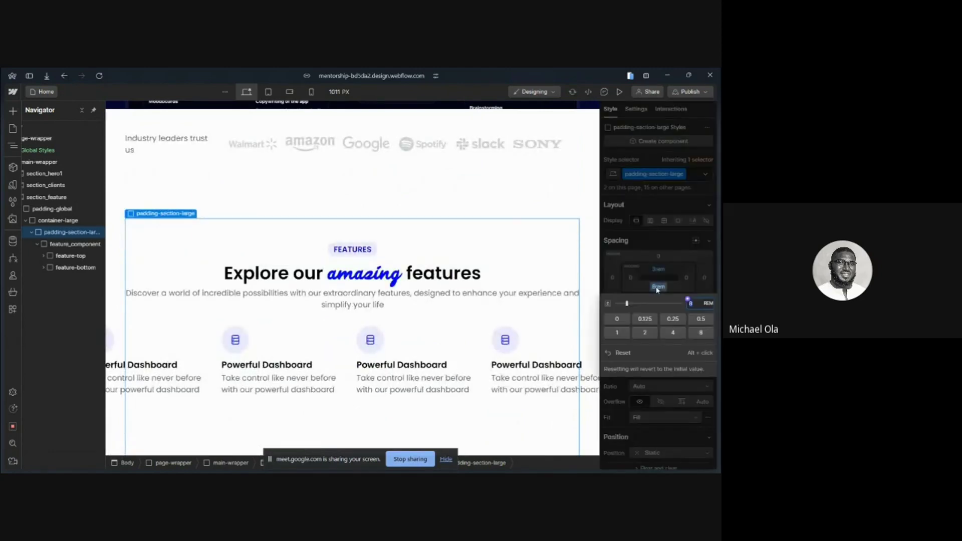
pyautogui.press('Return')
# Examine the spacing between the hero, the client logos and the features section on the canvas
pyautogui.scroll(10, 355, 260)
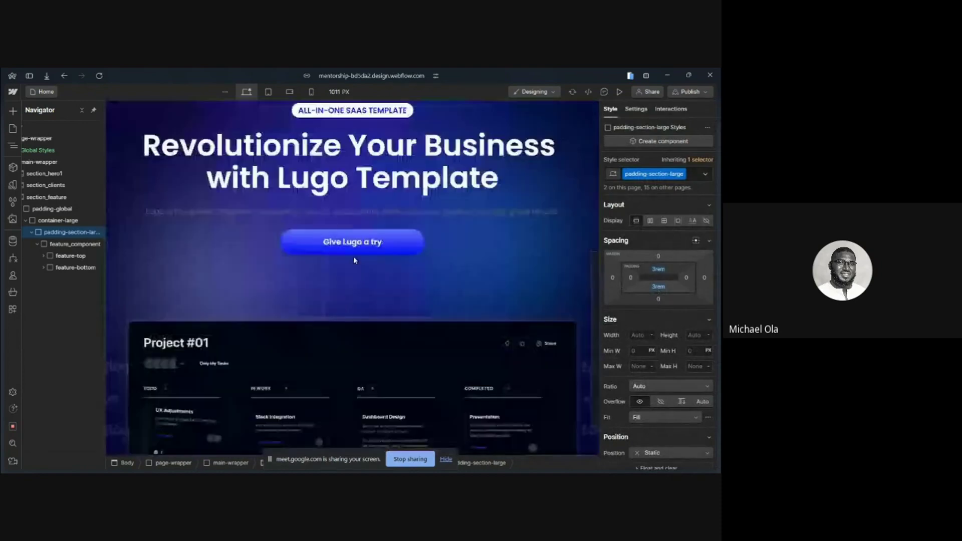
pyautogui.scroll(-3, 355, 260)
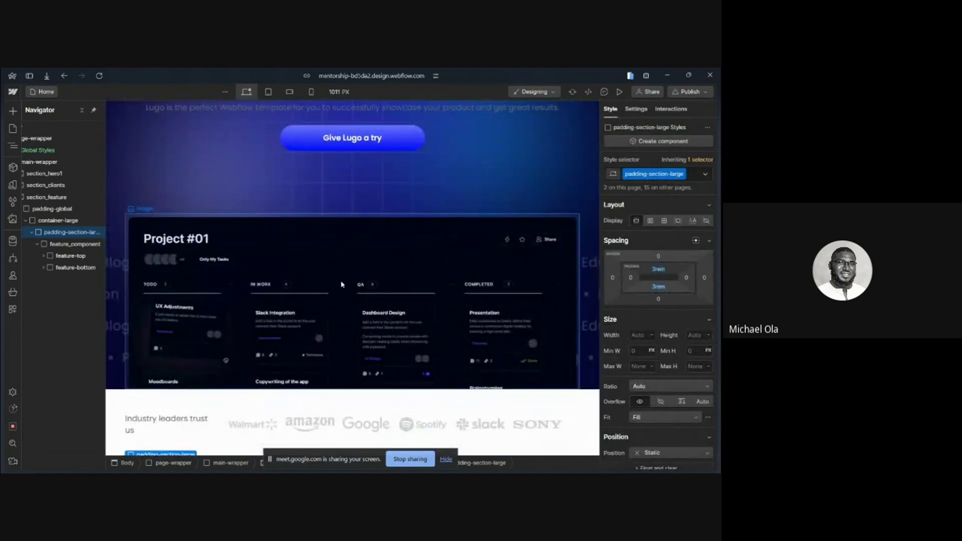
pyautogui.scroll(3, 341, 284)
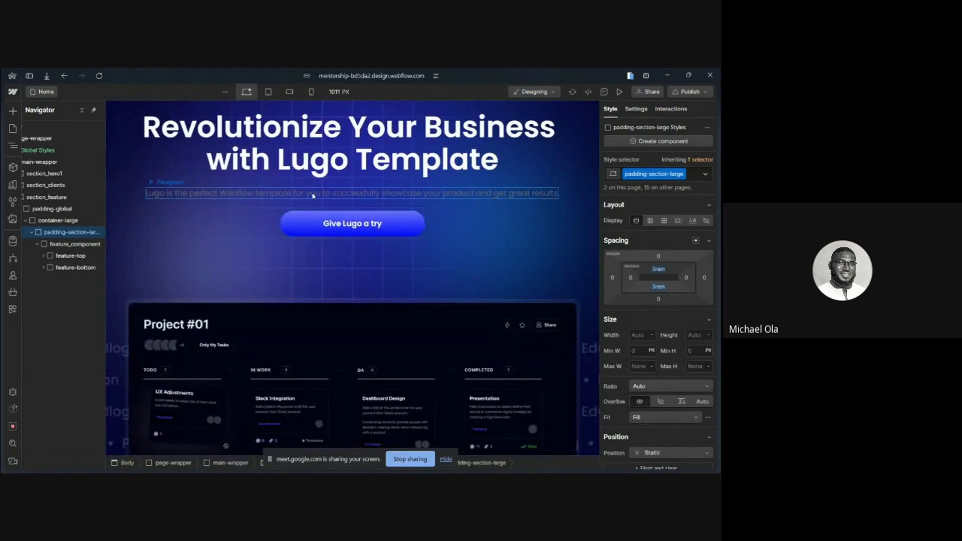
pyautogui.scroll(-3, 327, 202)
pyautogui.scroll(2, 329, 316)
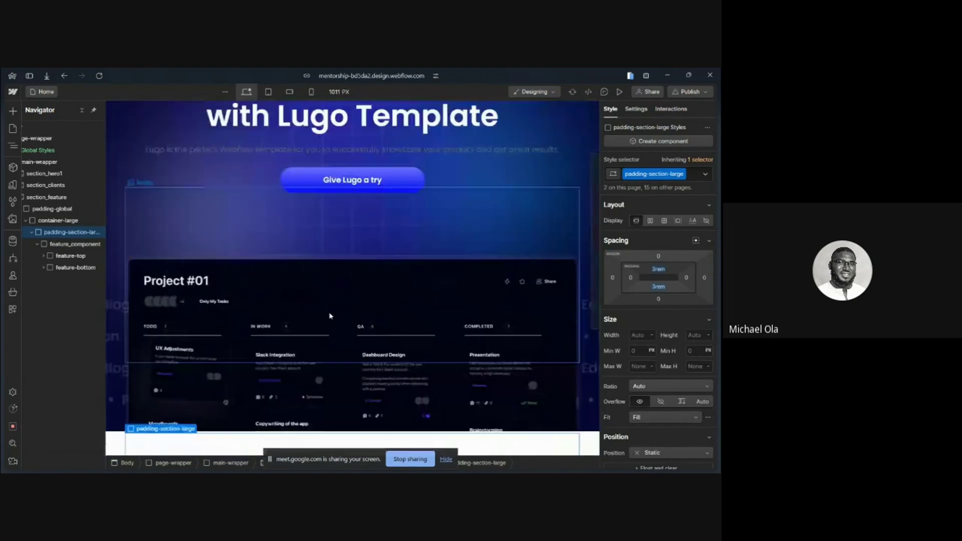
pyautogui.scroll(-2, 329, 316)
pyautogui.scroll(-2, 265, 322)
pyautogui.scroll(2, 266, 322)
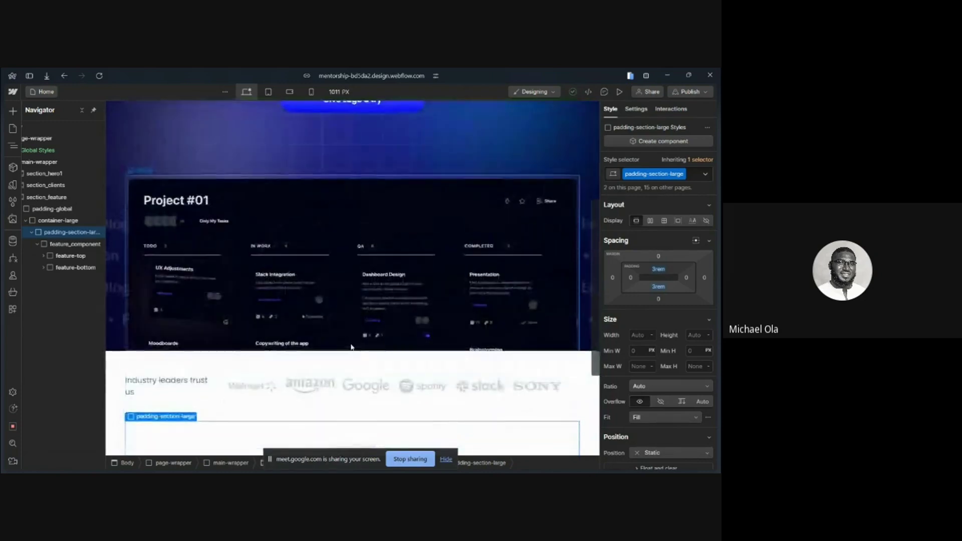
pyautogui.scroll(-3, 266, 322)
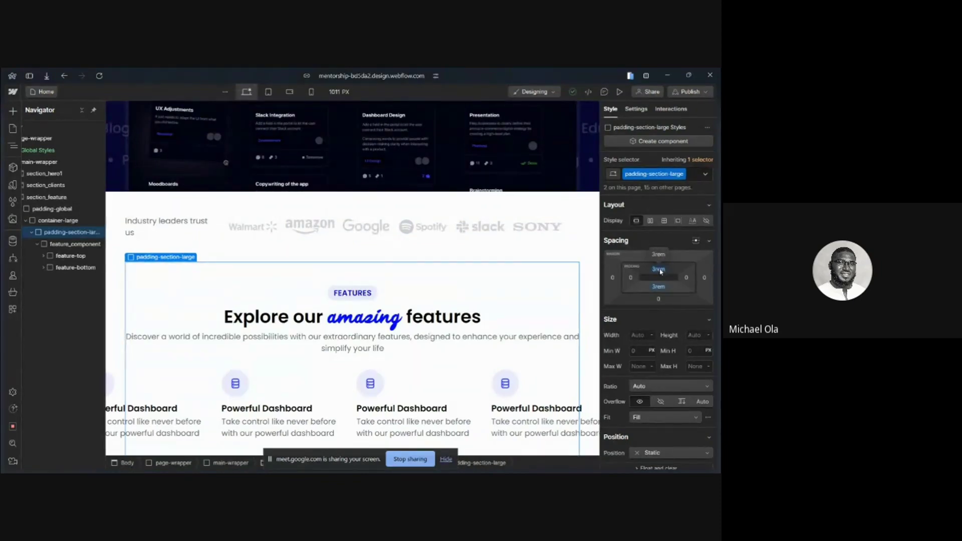
# Undo the last padding changes and set the top and bottom padding of the padding-section-large class to 5 rem
pyautogui.moveTo(660, 271); pyautogui.dragTo(660, 271)
pyautogui.click(661, 271)
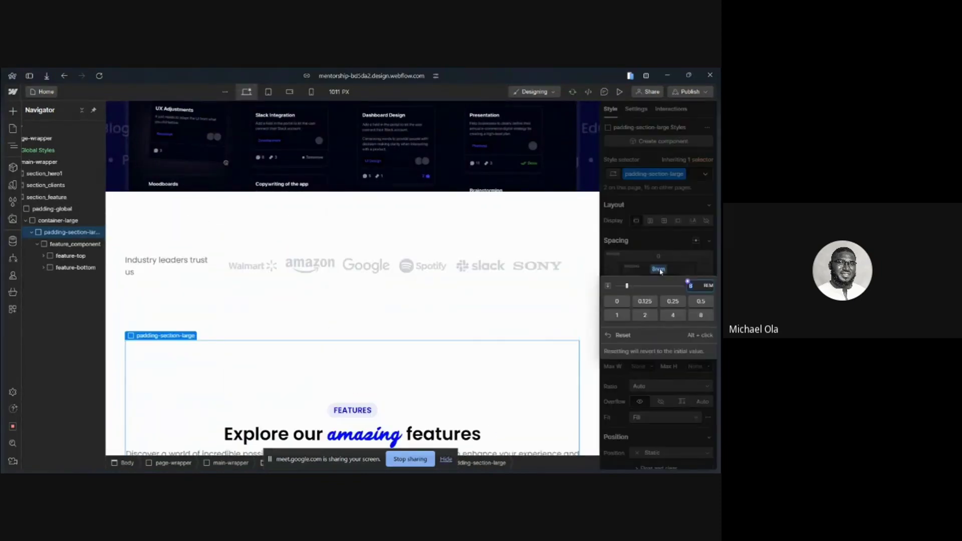
pyautogui.write('5')
pyautogui.press('Return')
pyautogui.click(663, 287)
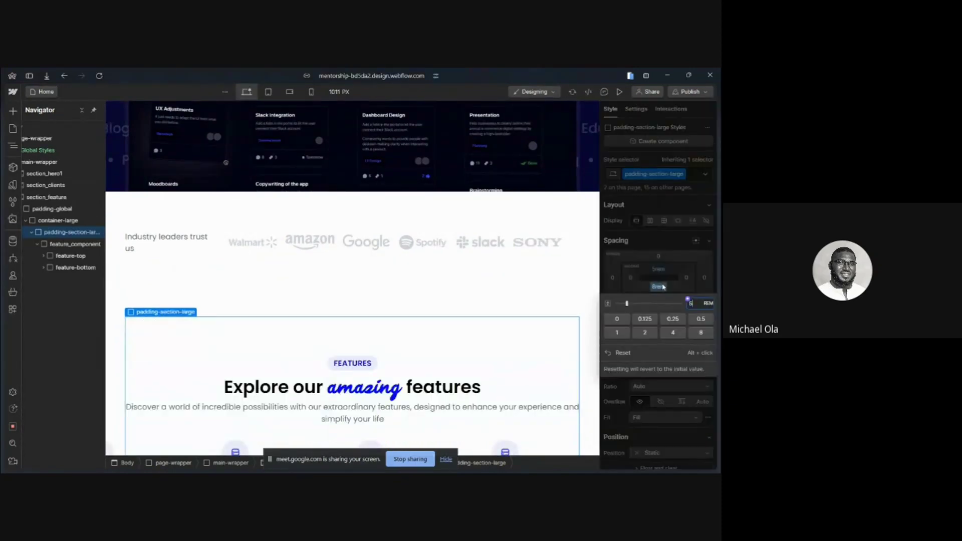
pyautogui.write('5')
pyautogui.press('Return')
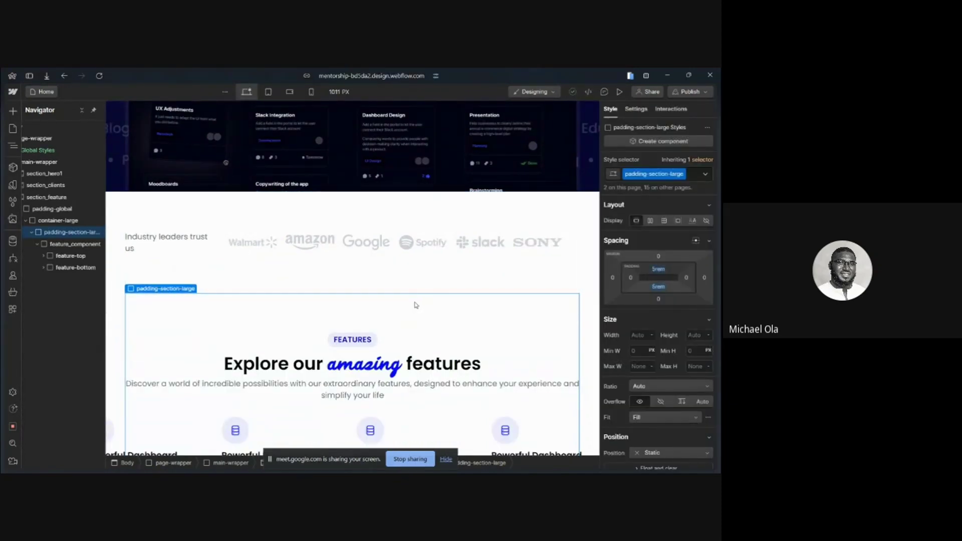
# Reapply the existing remove-top combo class to the features section's padding-section-large block and check the spacing around the client logos
pyautogui.click(693, 180)
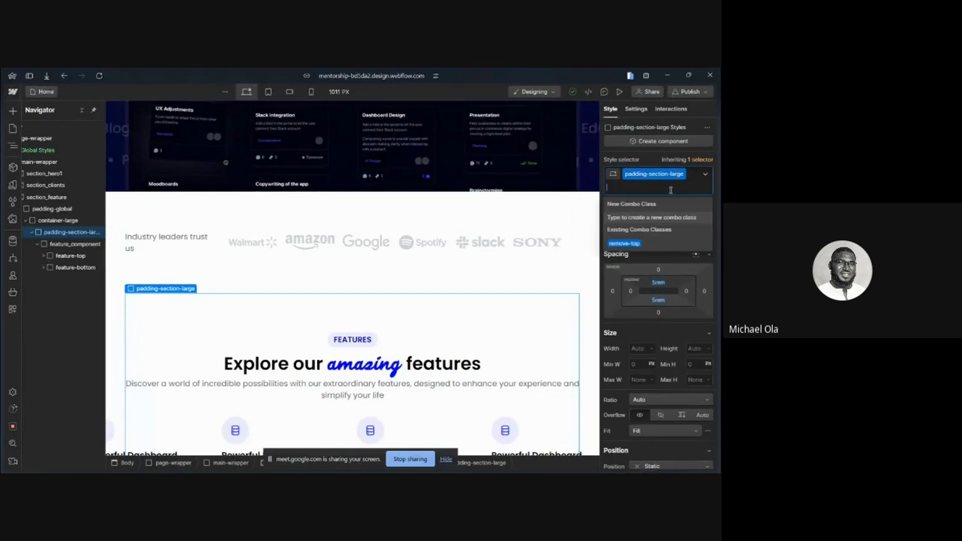
pyautogui.click(625, 244)
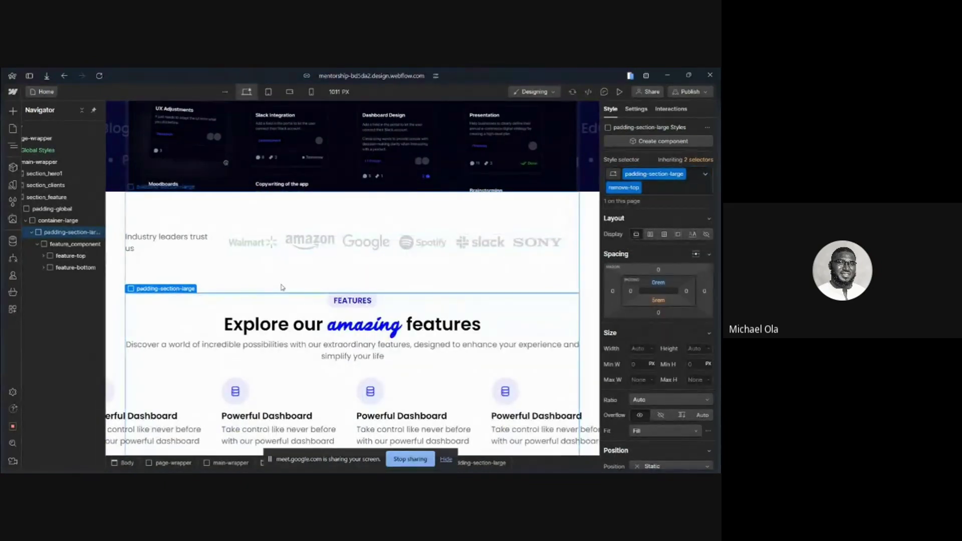
pyautogui.scroll(3, 280, 270)
pyautogui.scroll(-1, 282, 288)
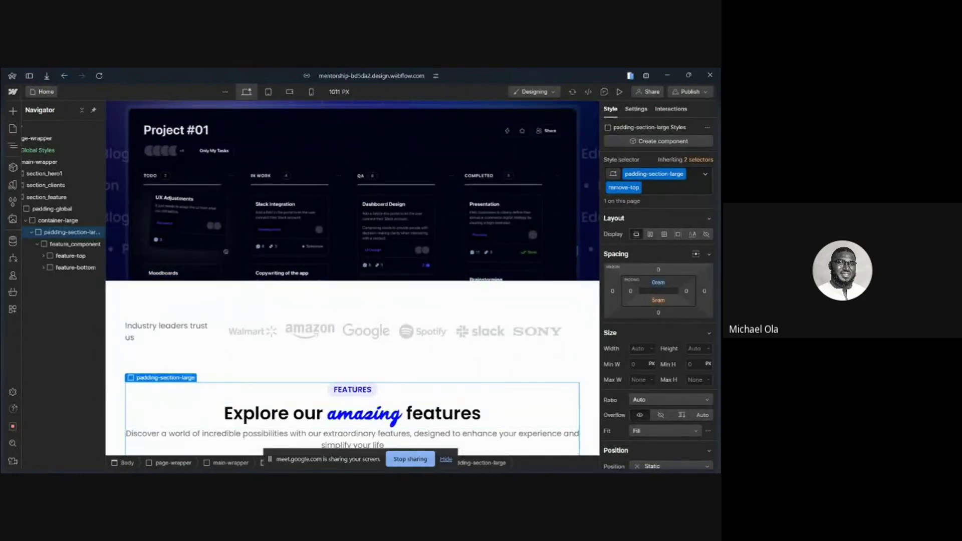
# Switch to Figma and review the home page sections below the features block, from Latest Tech to testimonials and pricing
pyautogui.press('super')
pyautogui.click(307, 464)
pyautogui.scroll(-2, 253, 393)
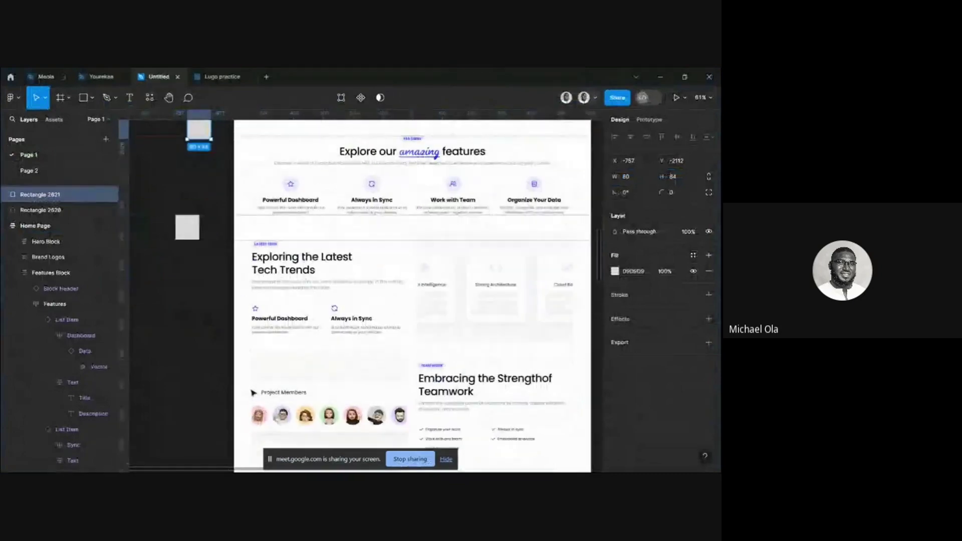
pyautogui.scroll(-9, 253, 393)
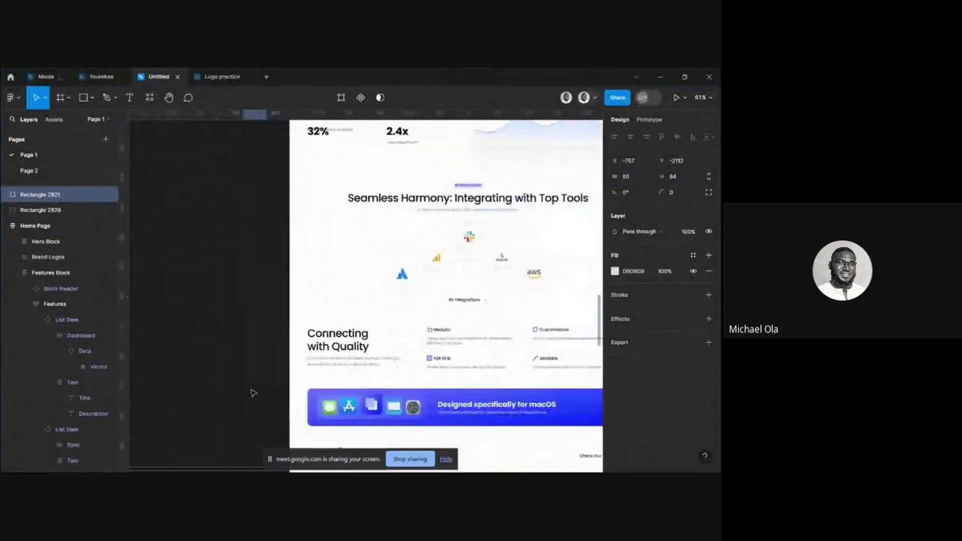
pyautogui.scroll(-1, 254, 393)
pyautogui.scroll(-5, 393, 361)
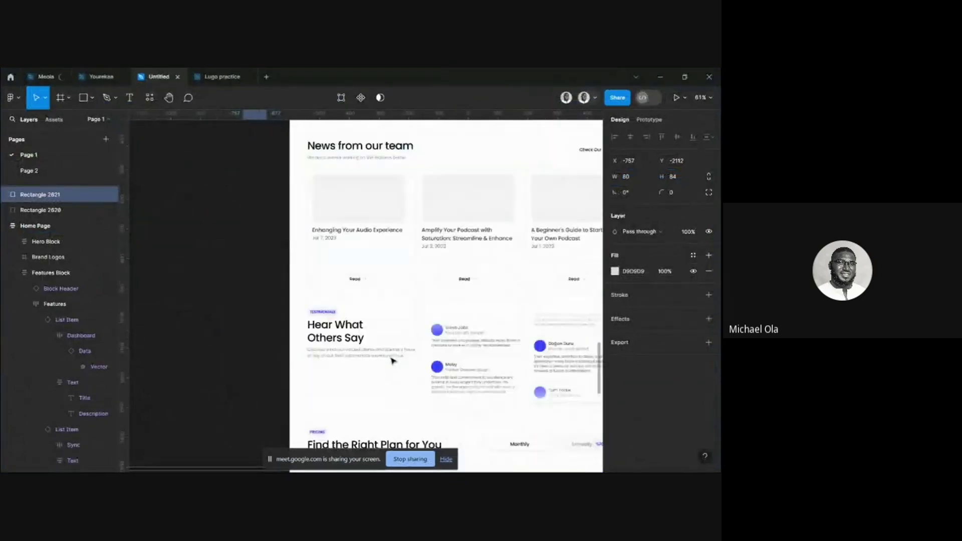
# Review the remaining home page sections in the design, covering pricing, FAQ, call to action and footer, and back up to the integrations
pyautogui.scroll(-6, 391, 361)
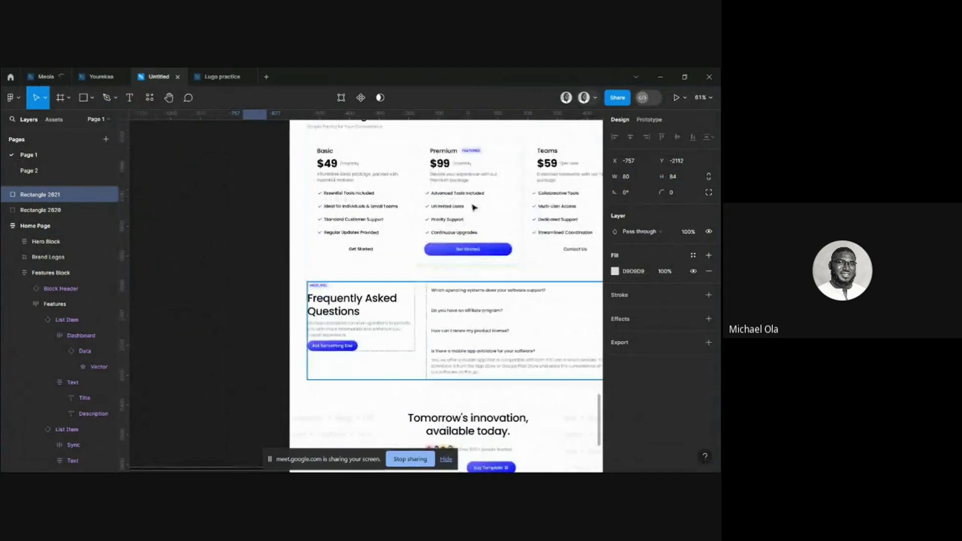
pyautogui.scroll(-3, 451, 310)
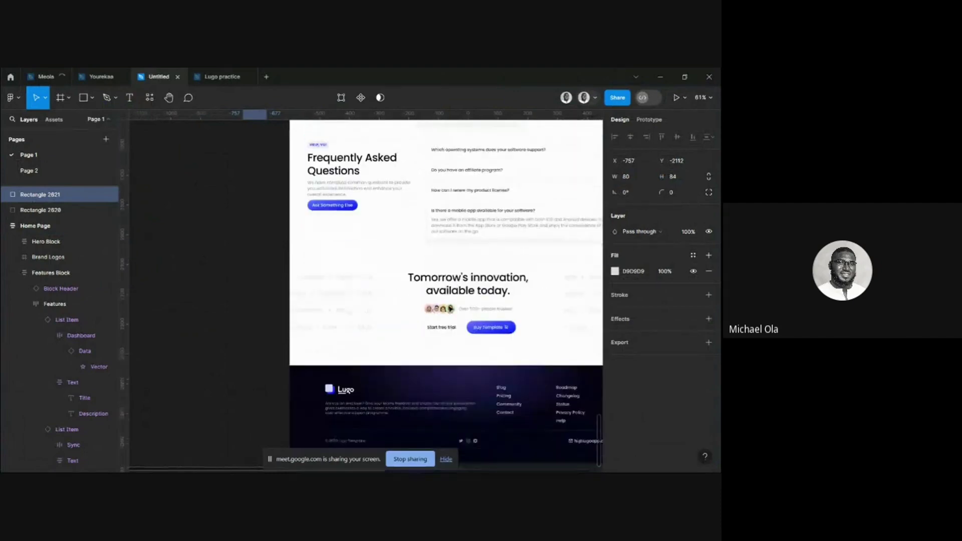
pyautogui.scroll(-1, 451, 310)
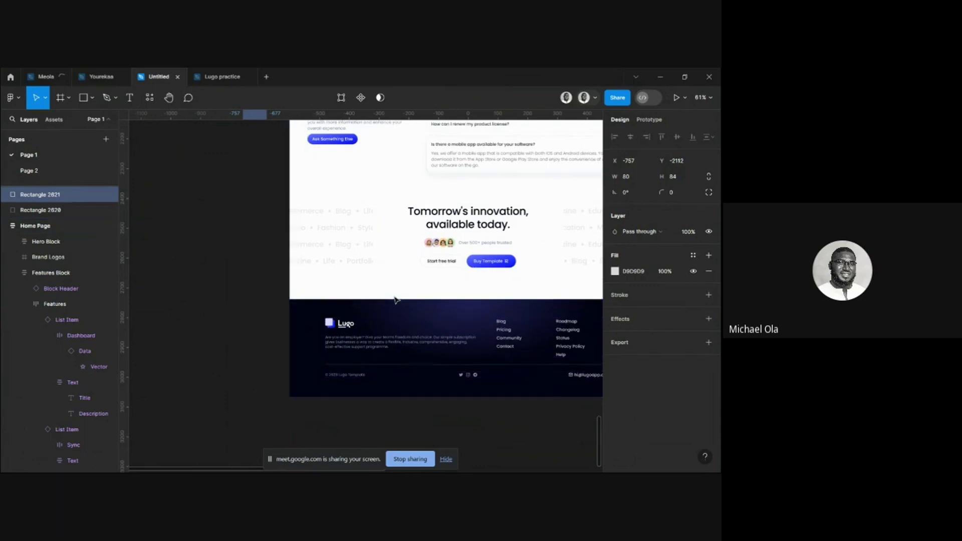
pyautogui.scroll(5, 396, 299)
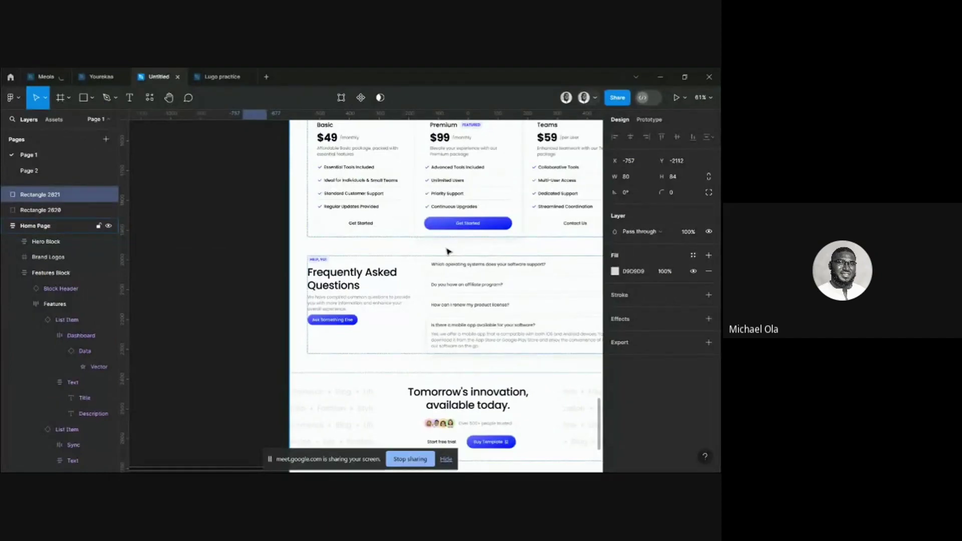
pyautogui.scroll(-3, 449, 250)
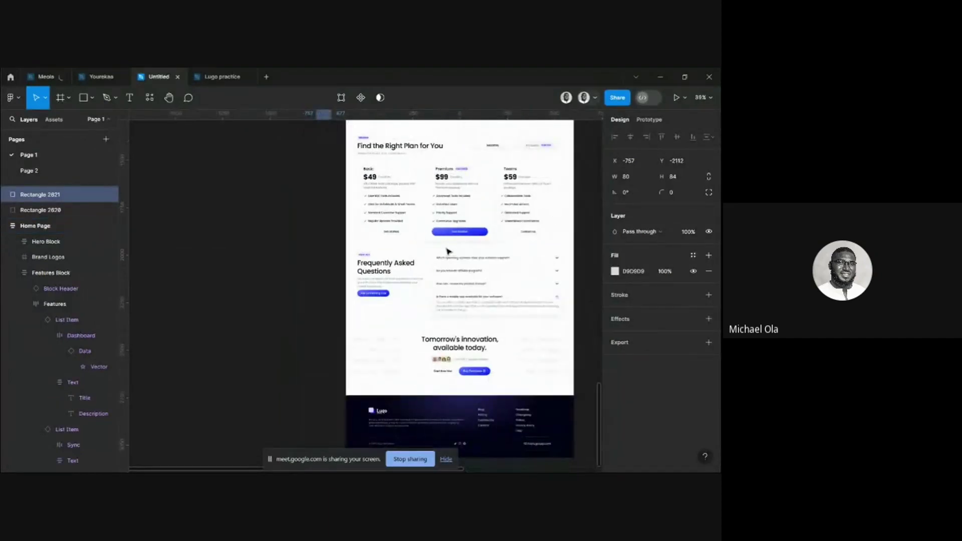
pyautogui.scroll(4, 448, 251)
pyautogui.hscroll(2, 449, 251)
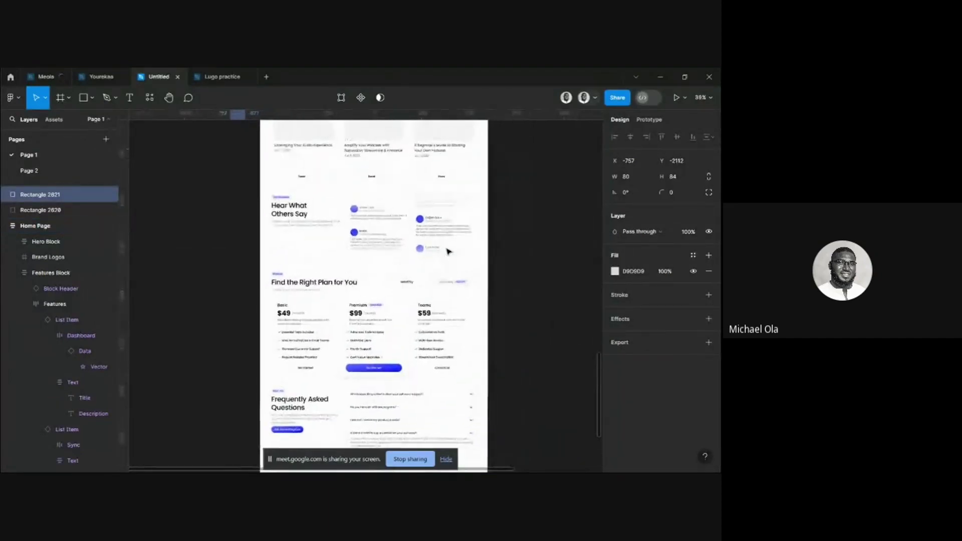
pyautogui.scroll(5, 449, 251)
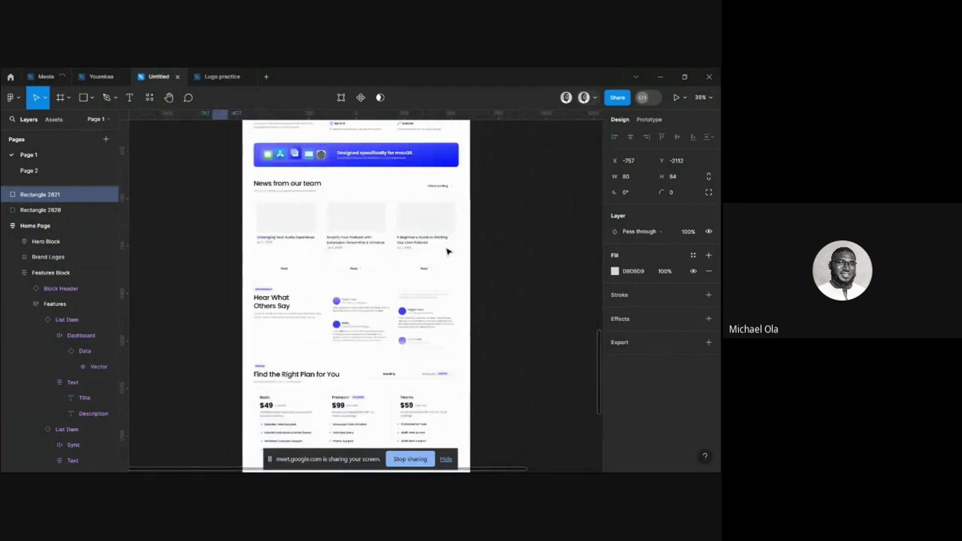
pyautogui.scroll(2, 449, 251)
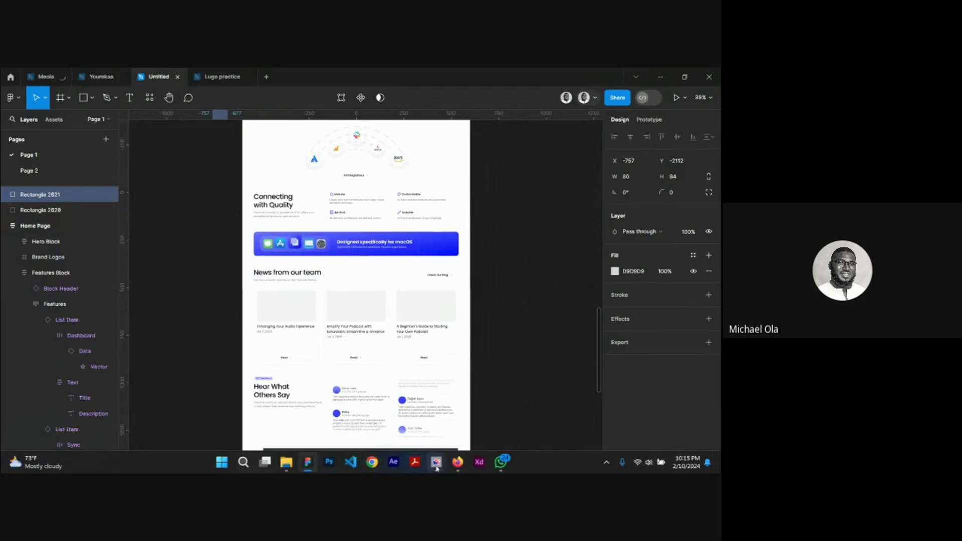
# Switch back to Webflow and apply the existing text-color-alternate class to the hero paragraph below the heading
pyautogui.moveTo(459, 471)
pyautogui.click(466, 426)
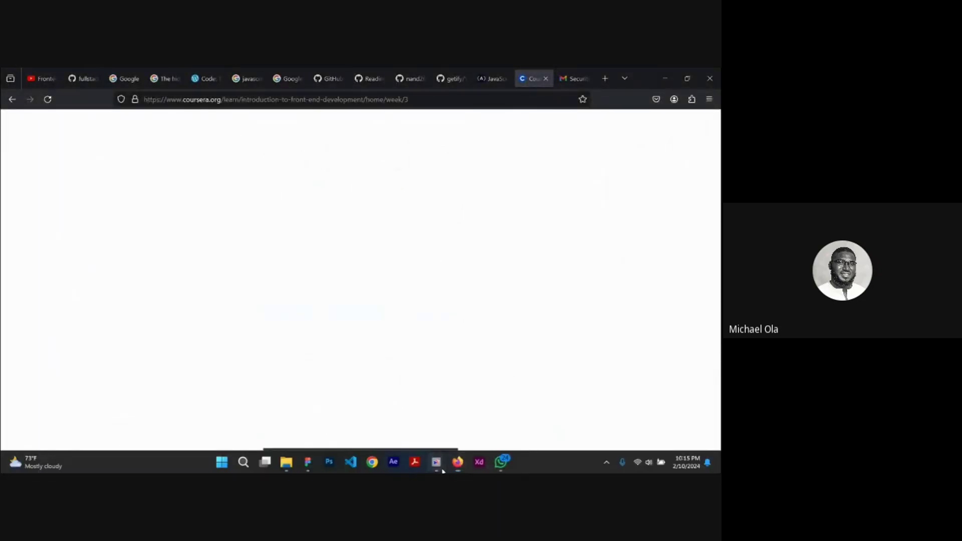
pyautogui.moveTo(437, 463)
pyautogui.click(384, 409)
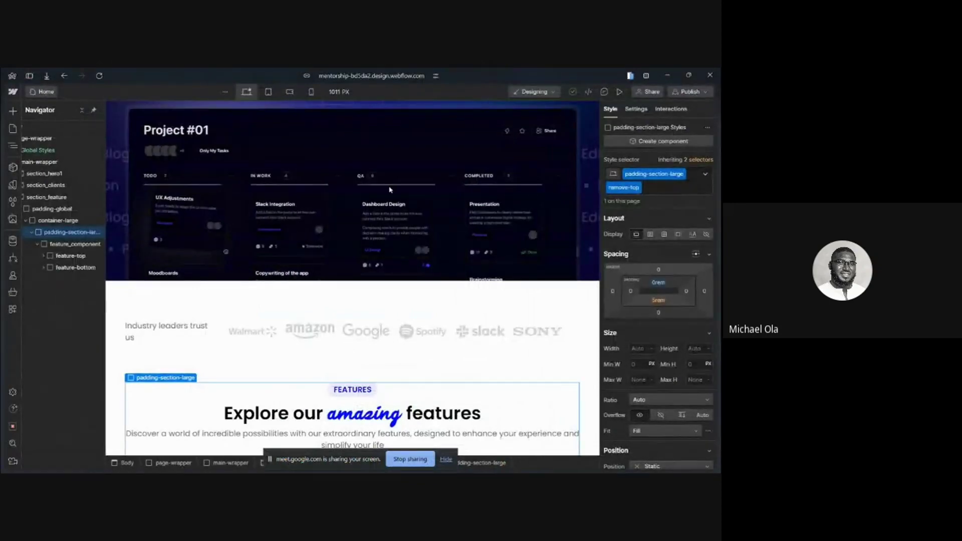
pyautogui.scroll(5, 391, 190)
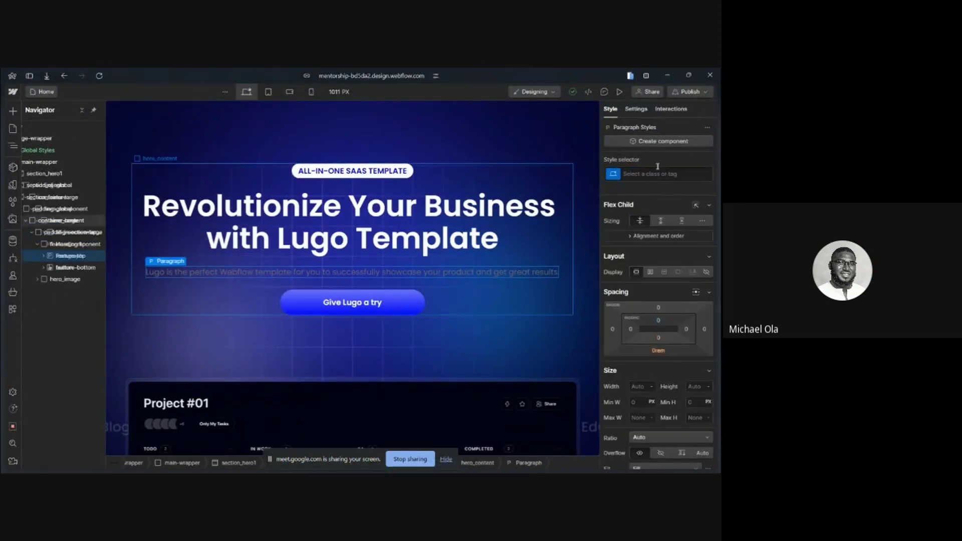
pyautogui.click(653, 173)
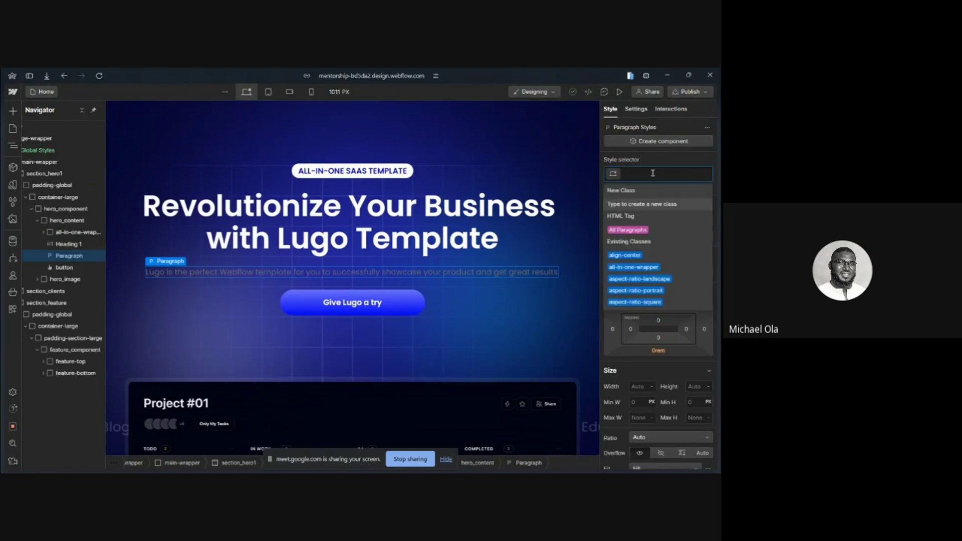
pyautogui.write('color')
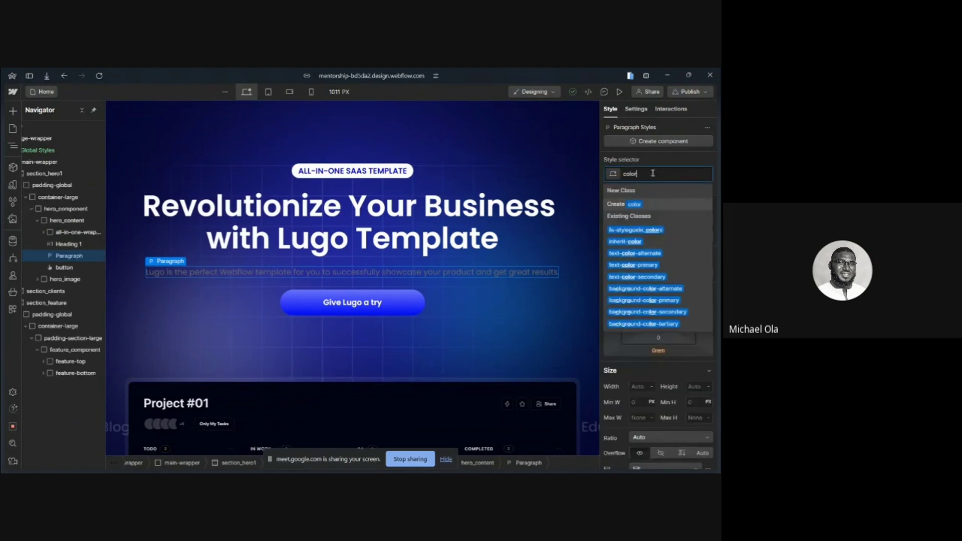
pyautogui.click(647, 254)
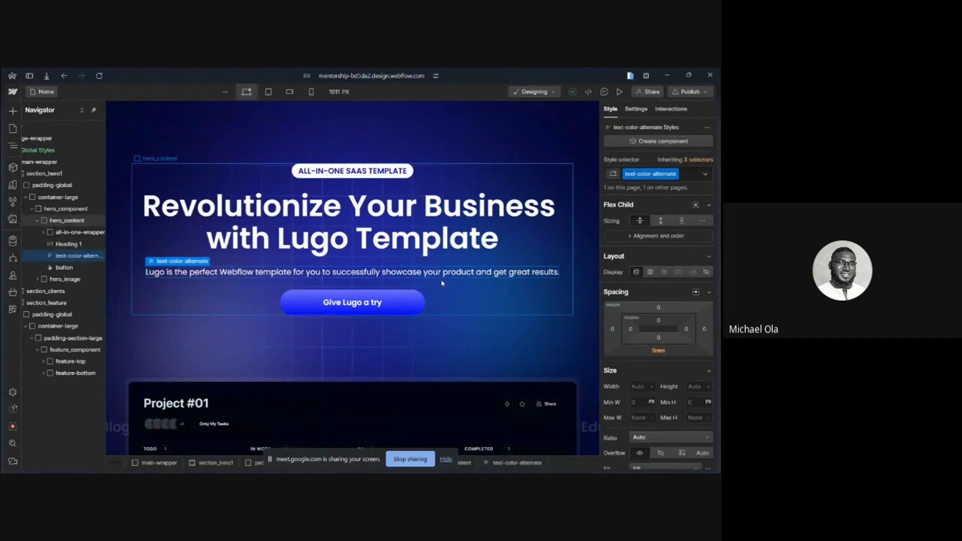
# Select the second feature item's icon, switch to Figma and examine which icon each item in the features block uses
pyautogui.scroll(-1, 443, 284)
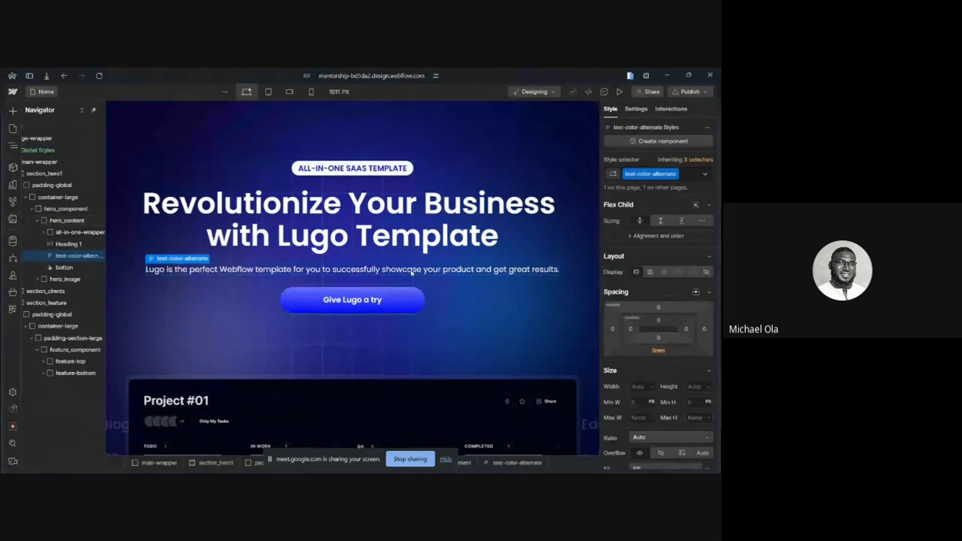
pyautogui.scroll(-6, 371, 262)
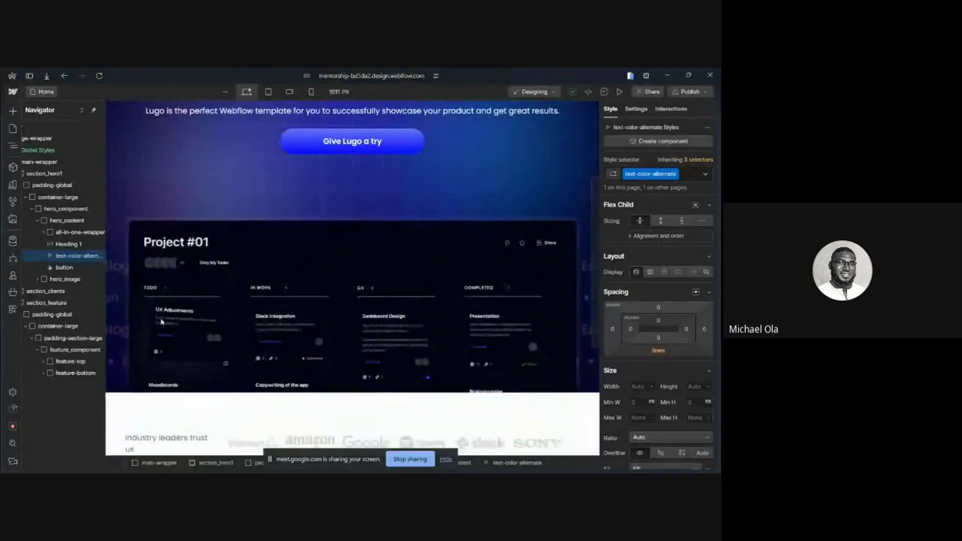
pyautogui.scroll(2, 118, 347)
pyautogui.scroll(-3, 118, 347)
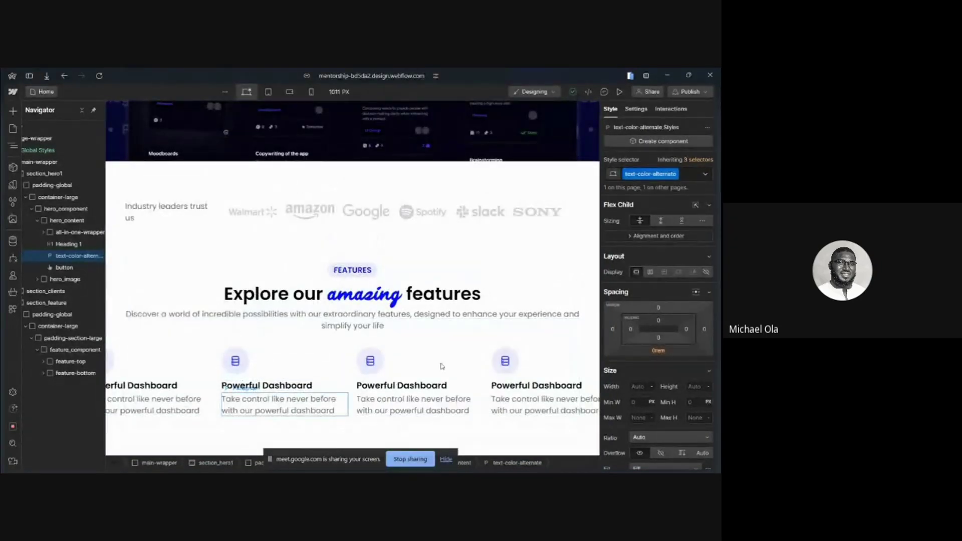
pyautogui.click(235, 361)
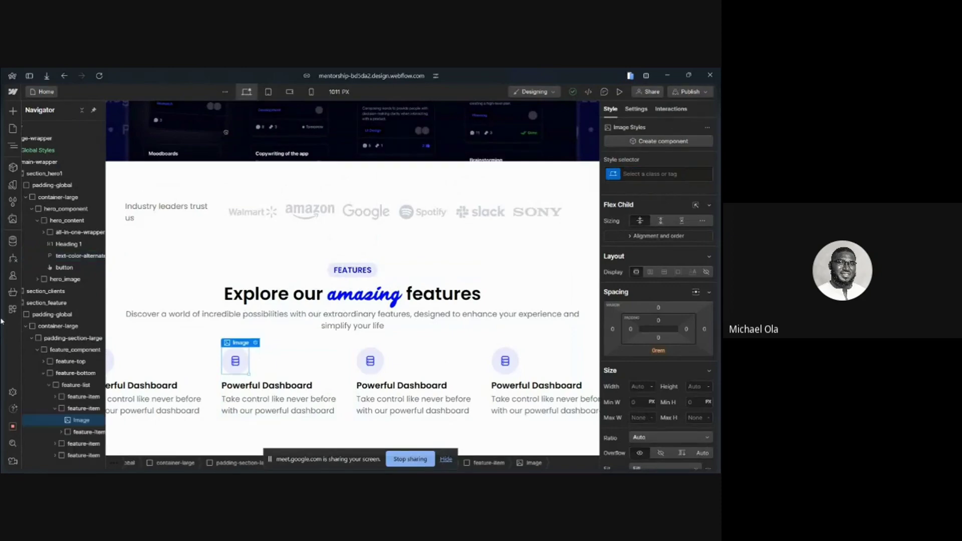
pyautogui.moveTo(2, 302)
pyautogui.press('super')
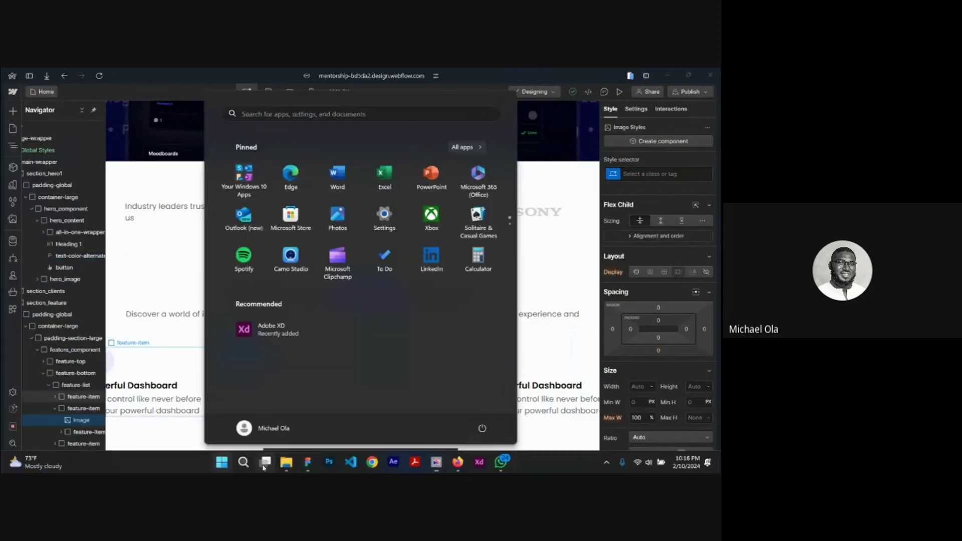
pyautogui.click(308, 462)
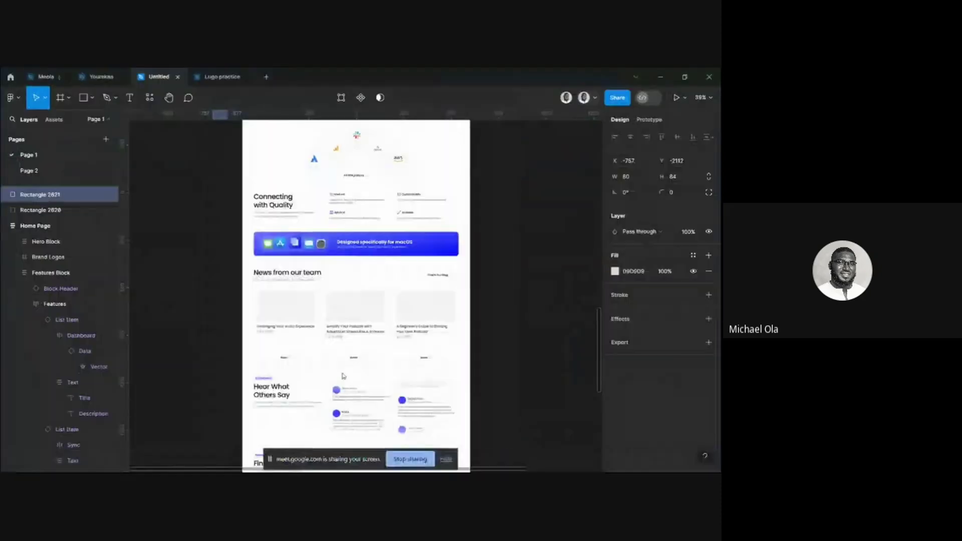
pyautogui.scroll(10, 341, 211)
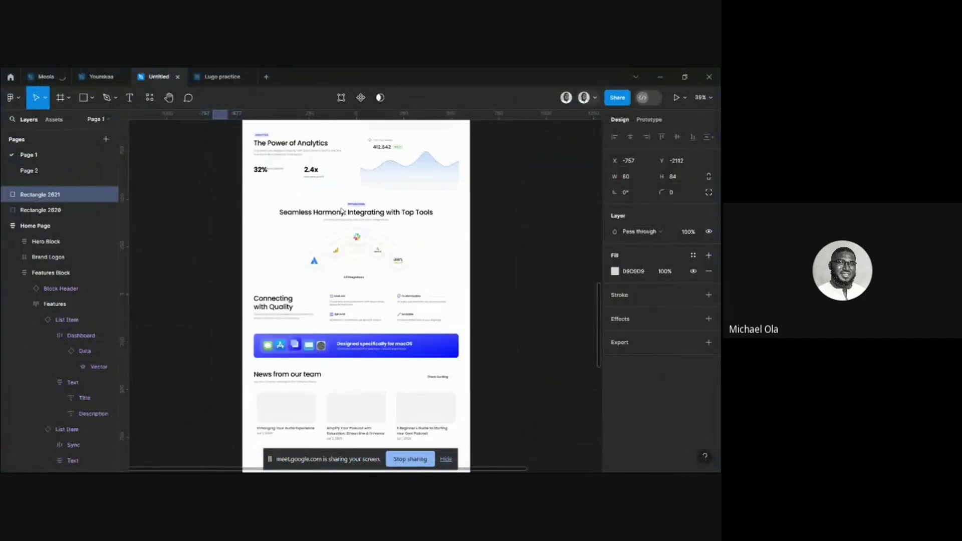
pyautogui.scroll(5, 338, 230)
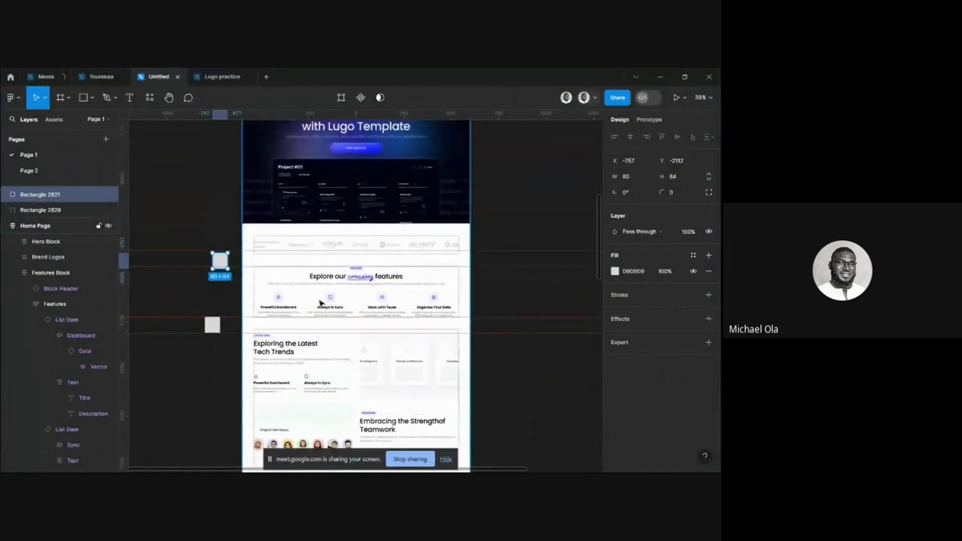
pyautogui.scroll(3, 264, 322)
pyautogui.scroll(5, 261, 321)
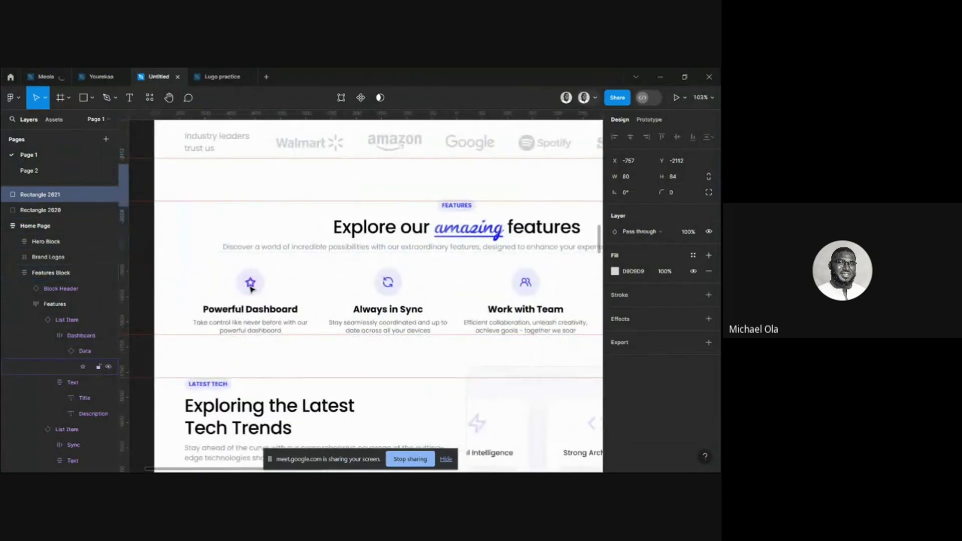
pyautogui.click(252, 289)
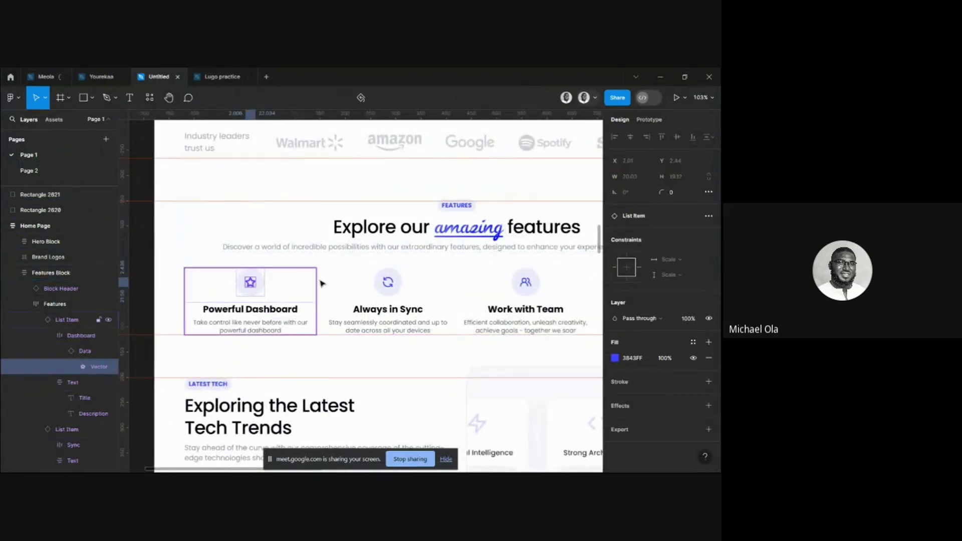
pyautogui.hscroll(3, 386, 288)
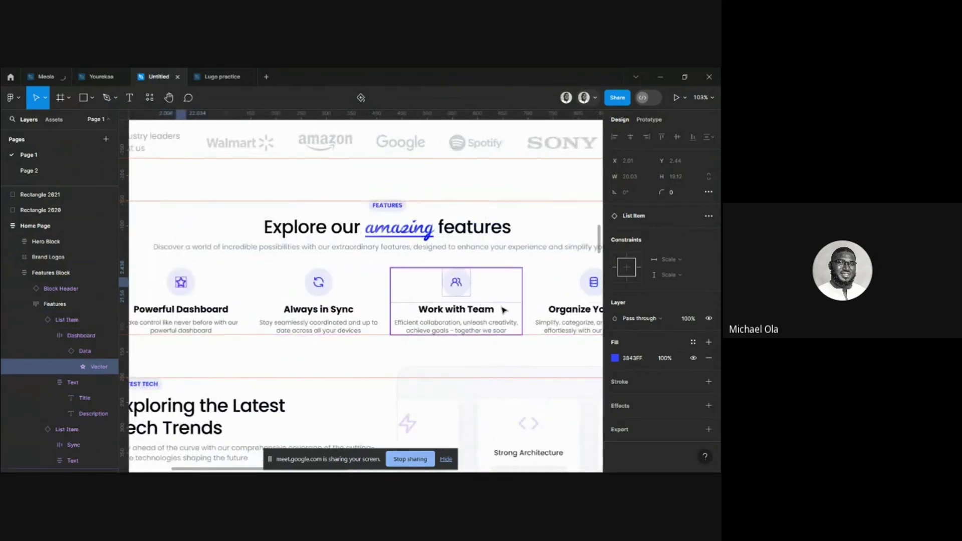
pyautogui.hscroll(3, 504, 310)
pyautogui.hscroll(3, 503, 310)
# Switch back to Webflow and replace the second feature item's icon with Sync.svg and the third item's icon with Team.svg
pyautogui.moveTo(439, 464)
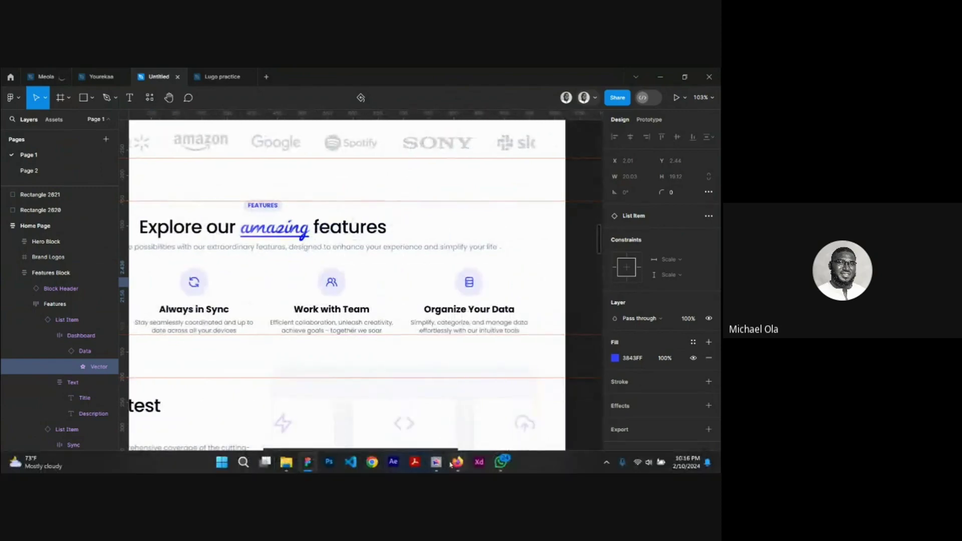
pyautogui.click(381, 411)
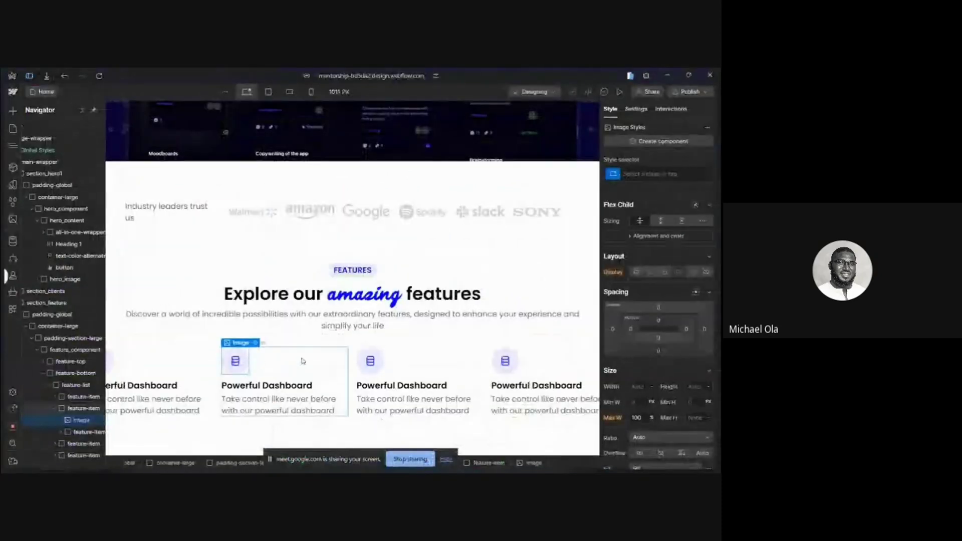
pyautogui.click(255, 343)
pyautogui.click(283, 225)
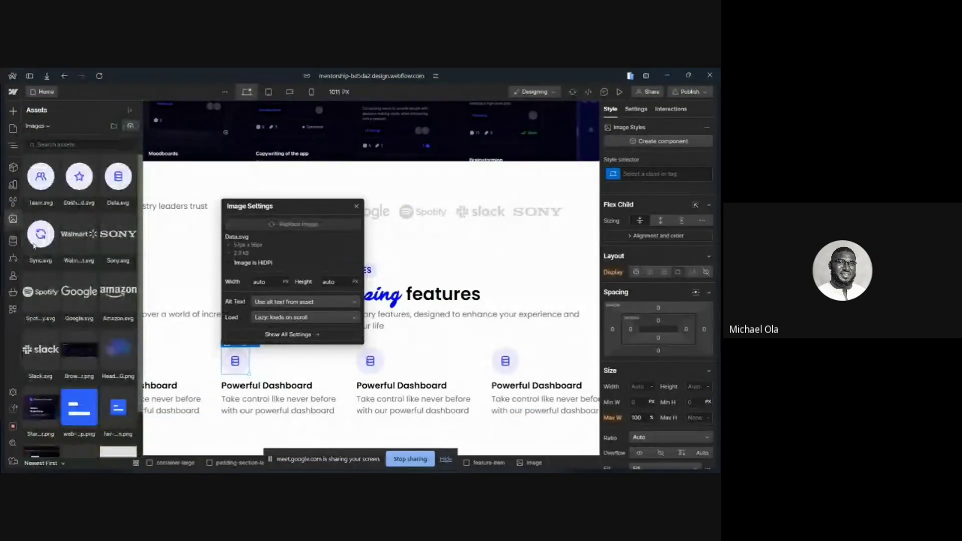
pyautogui.click(381, 357)
pyautogui.click(391, 344)
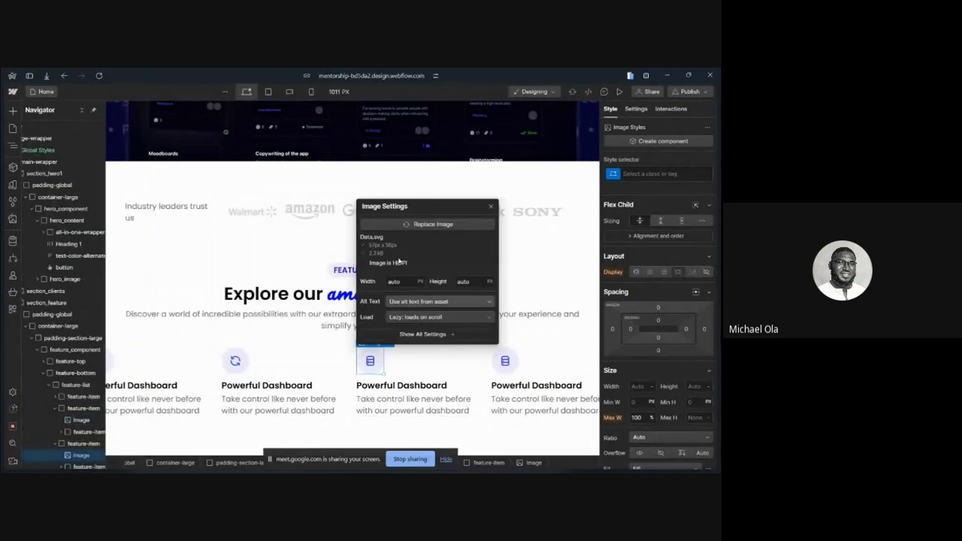
pyautogui.click(392, 230)
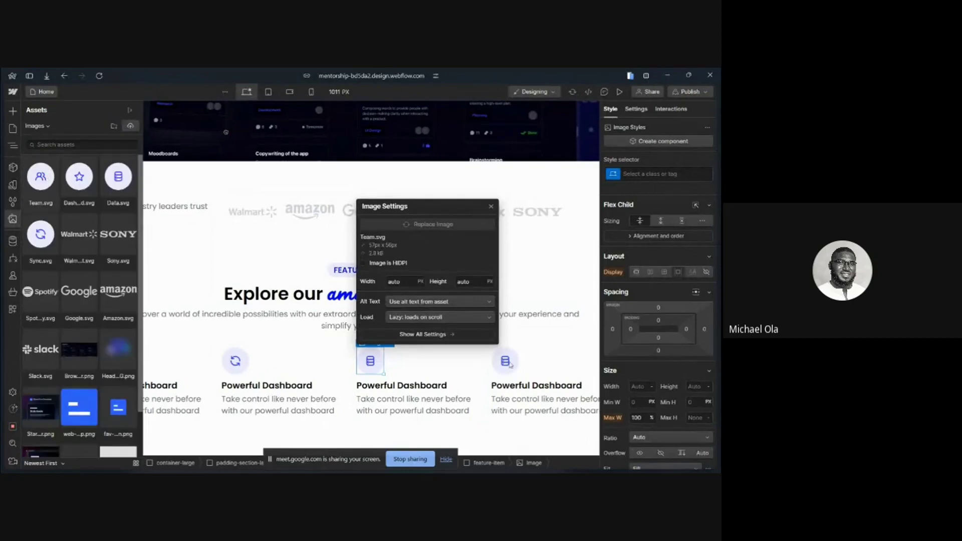
pyautogui.click(511, 366)
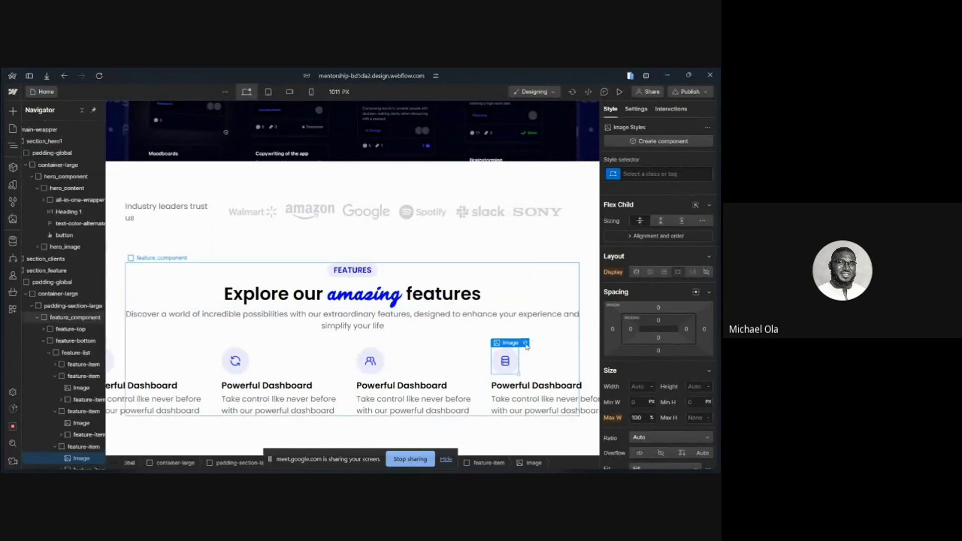
pyautogui.click(526, 344)
pyautogui.click(448, 224)
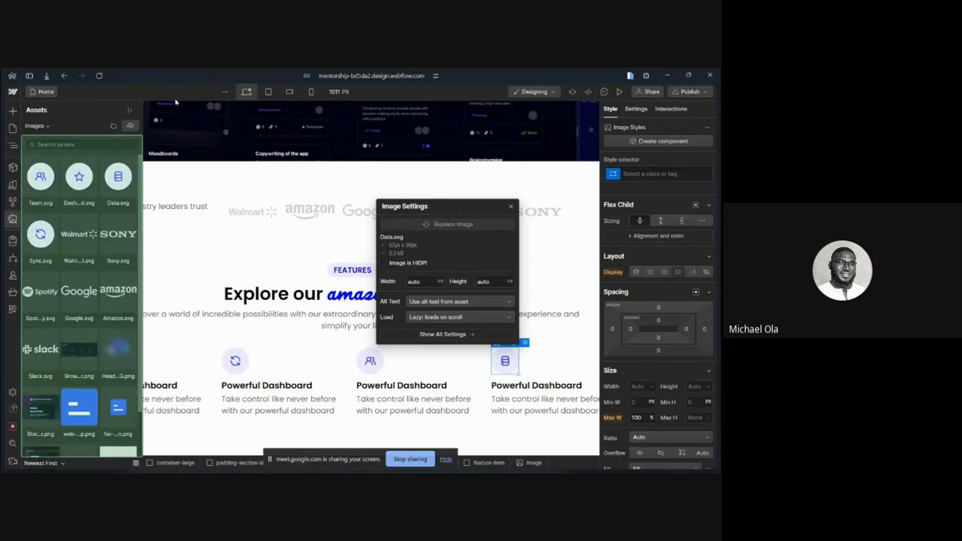
pyautogui.click(485, 224)
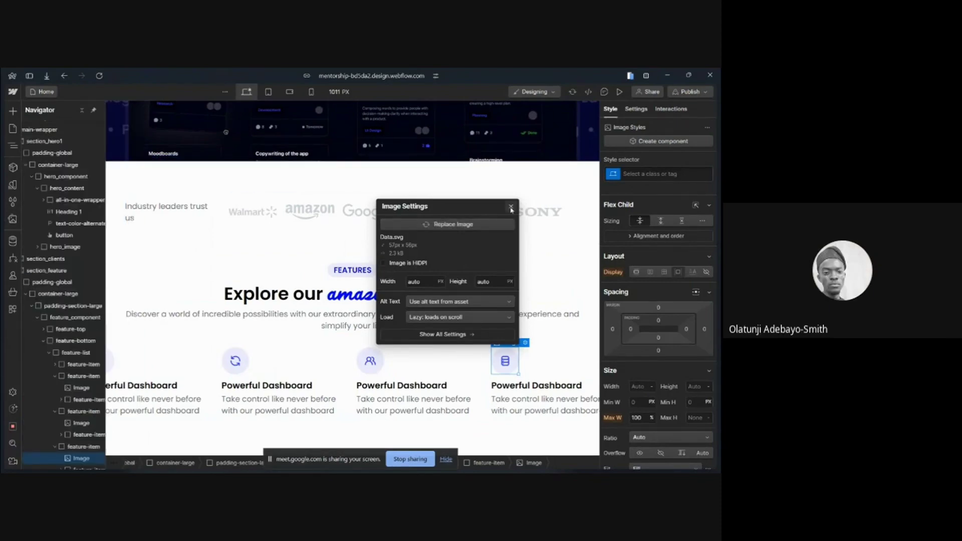
pyautogui.click(511, 208)
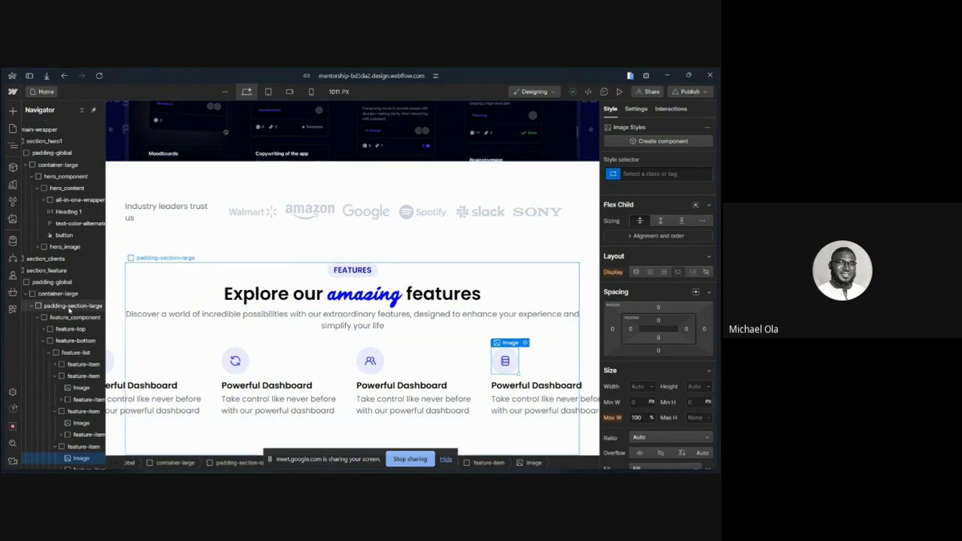
pyautogui.click(70, 307)
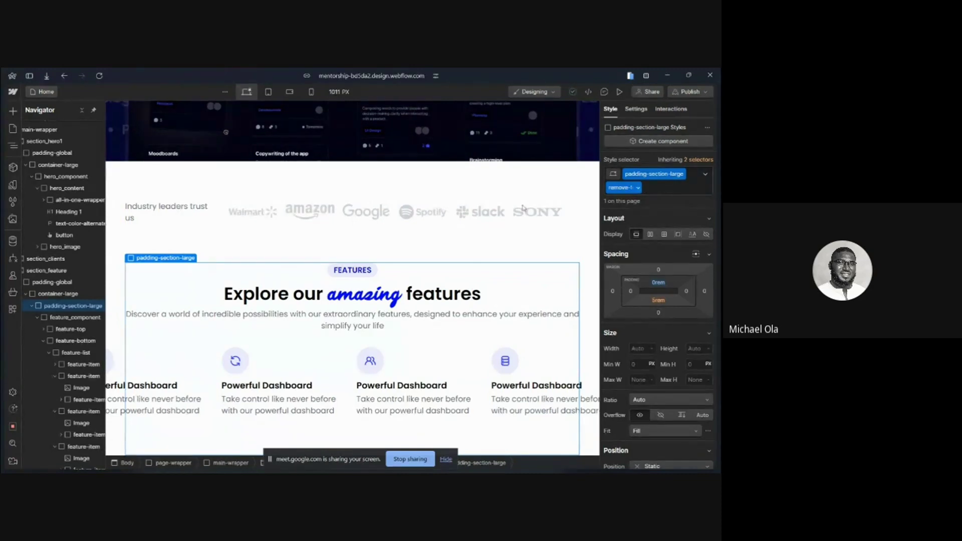
pyautogui.click(375, 369)
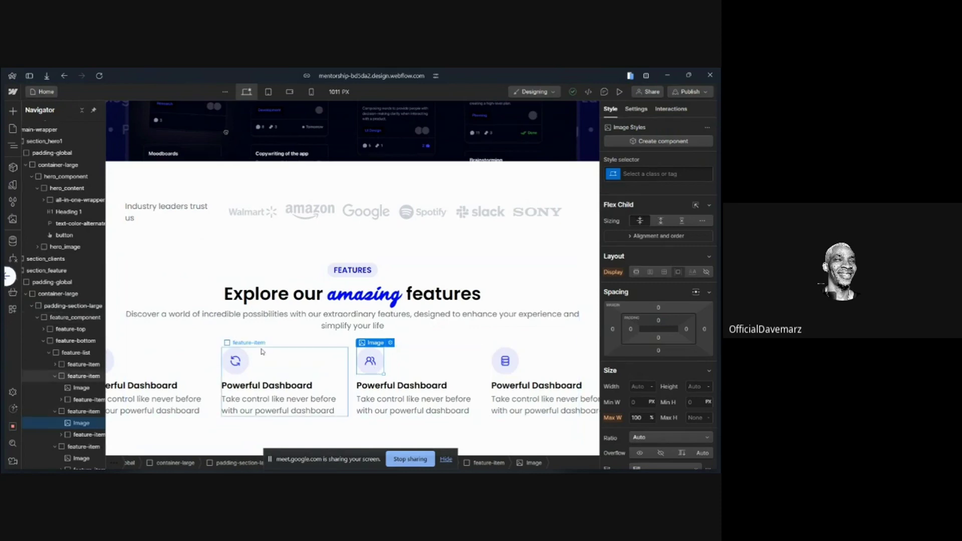
pyautogui.hscroll(2, 120, 357)
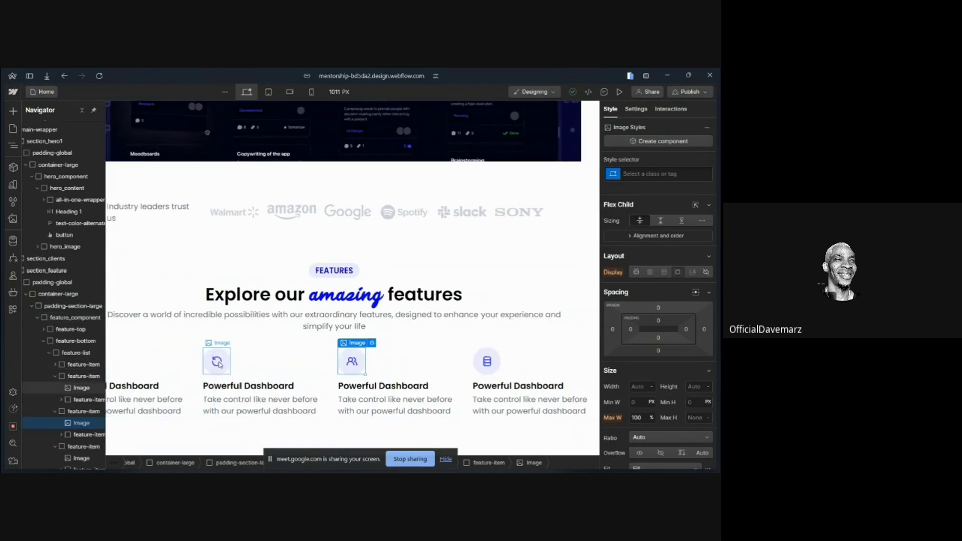
pyautogui.click(219, 363)
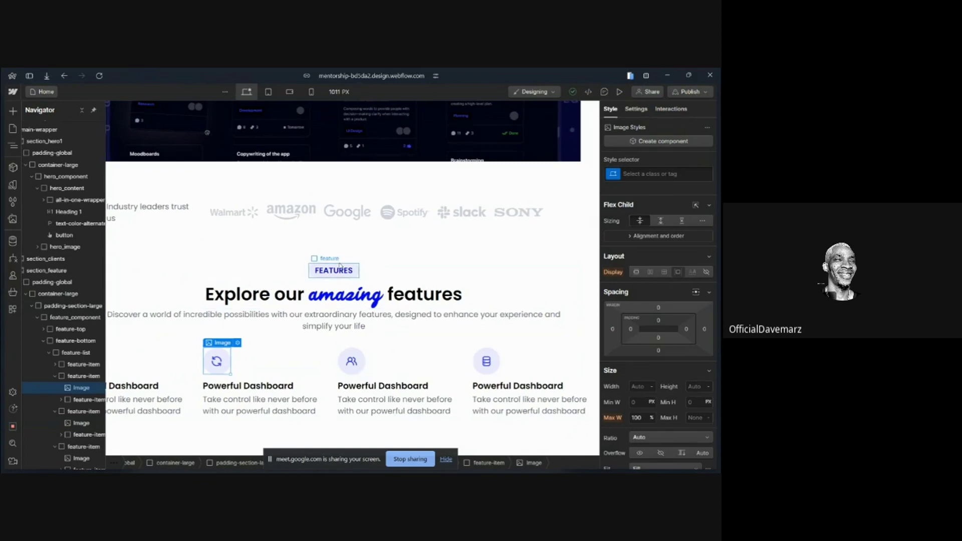
pyautogui.hscroll(-2, 331, 280)
pyautogui.hscroll(-2, 340, 266)
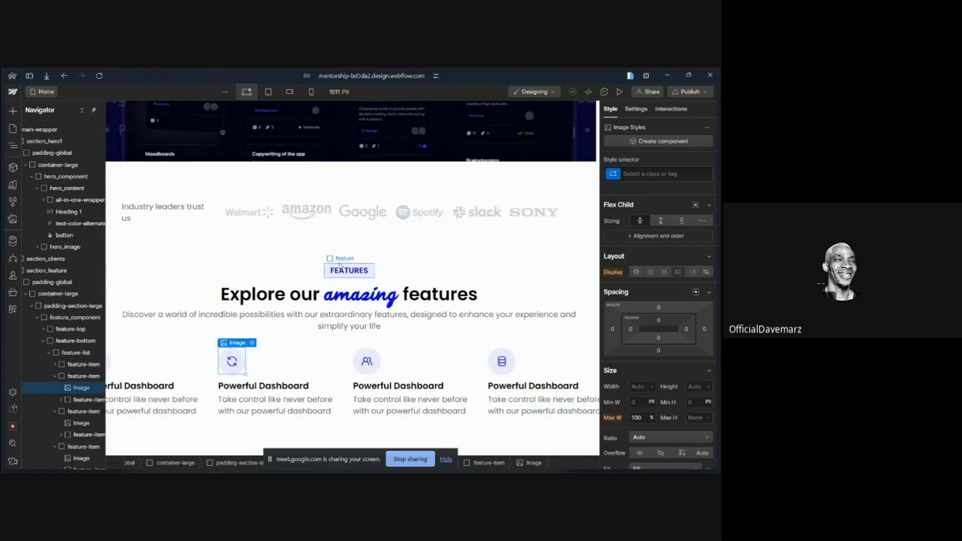
pyautogui.rightClick(340, 263)
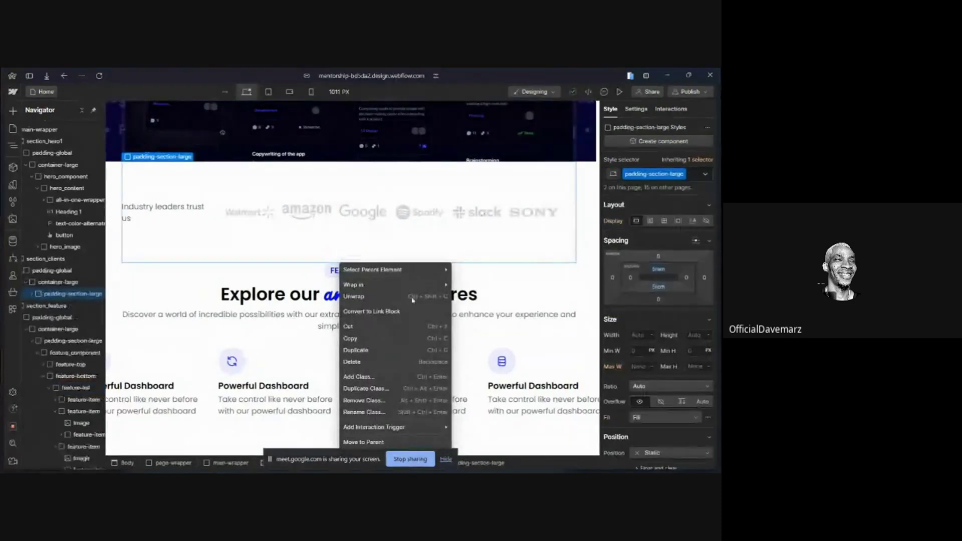
pyautogui.press('Escape')
# Create a new class named feature-icon on the second feature item's sync icon
pyautogui.click(232, 367)
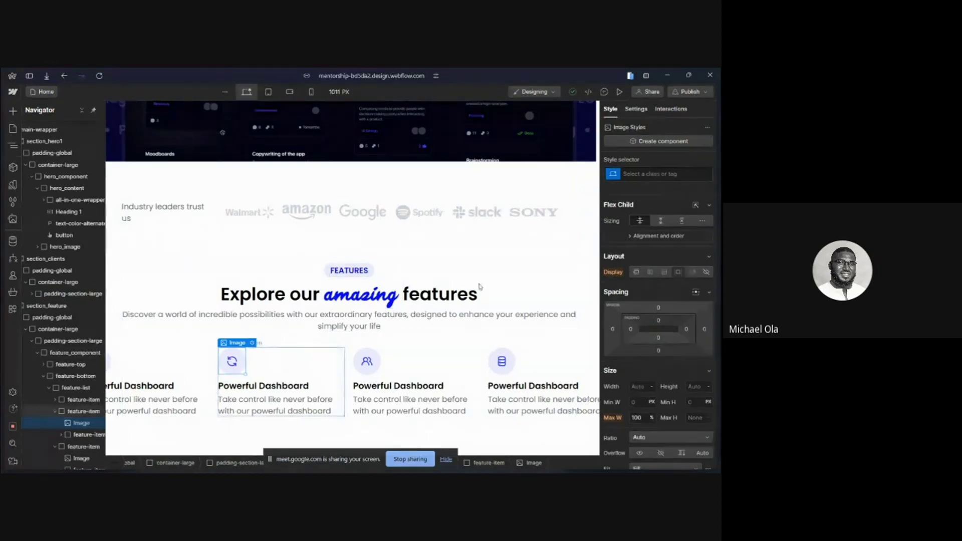
pyautogui.click(645, 176)
pyautogui.write('feature-icon')
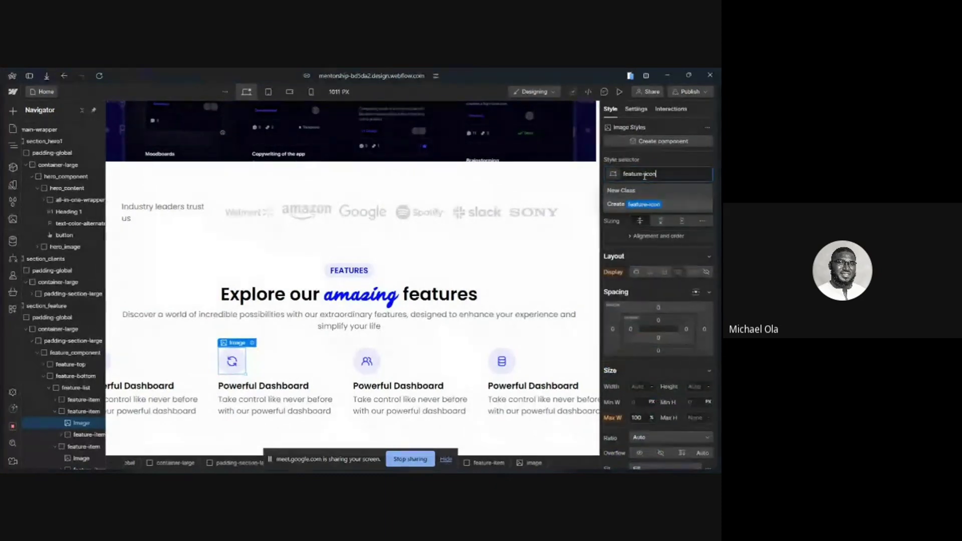
pyautogui.click(648, 204)
# Try a width of 2 rem on the feature-icon class, settling on 4 rem
pyautogui.click(639, 387)
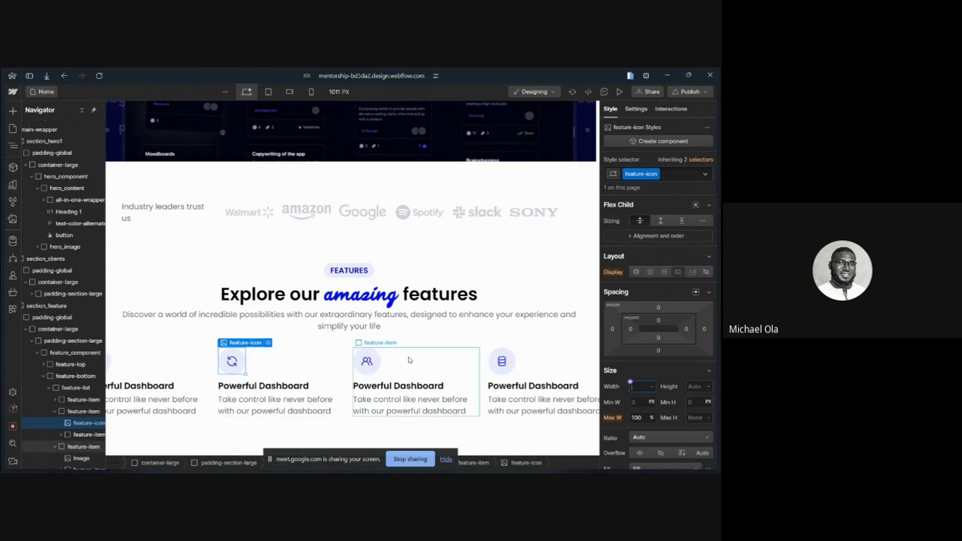
pyautogui.write('2rem')
pyautogui.press('Return')
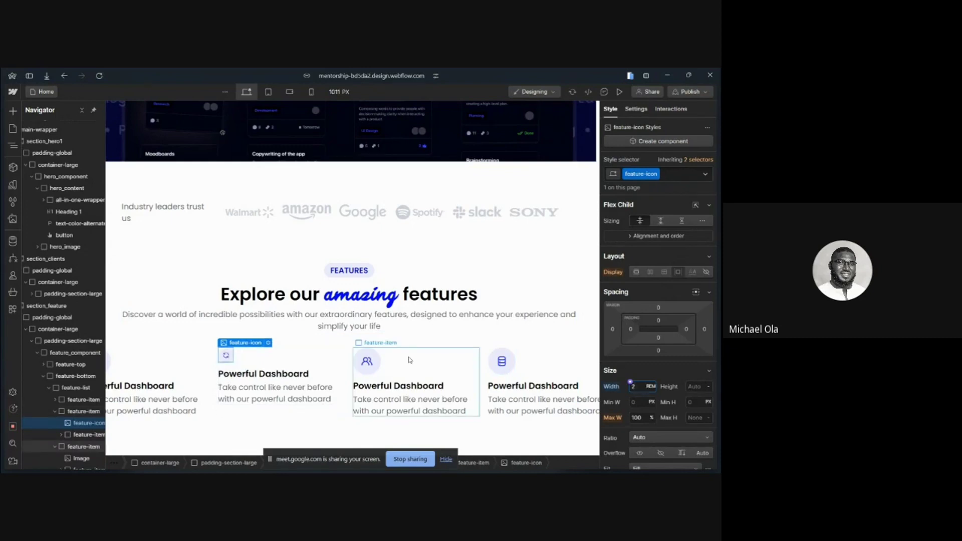
pyautogui.press('BackSpace')
pyautogui.write('4')
pyautogui.press('Return')
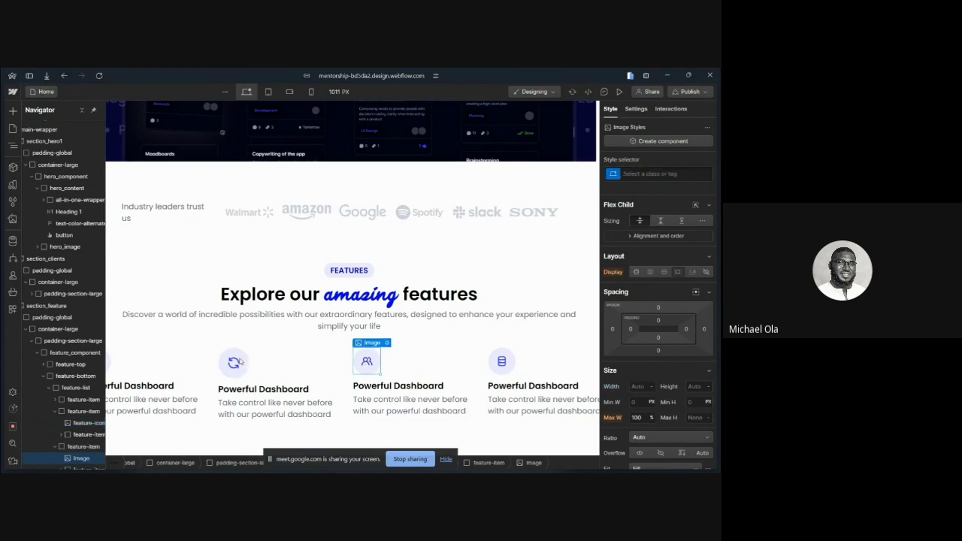
# Copy the feature-icon class name, apply it to the third and fourth feature items' icons, and select the first item's icon
pyautogui.doubleClick(641, 172)
pyautogui.hotkey('ctrl', 'c')
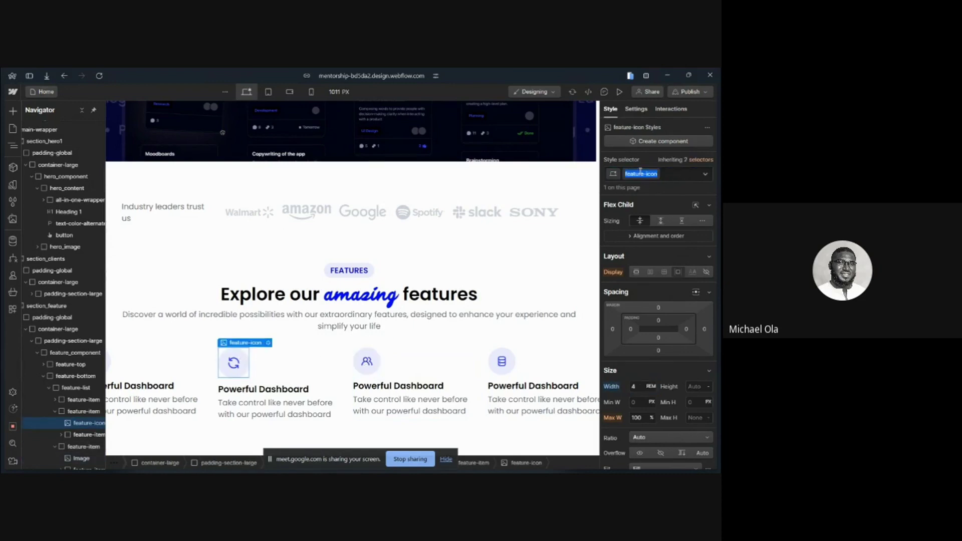
pyautogui.click(367, 361)
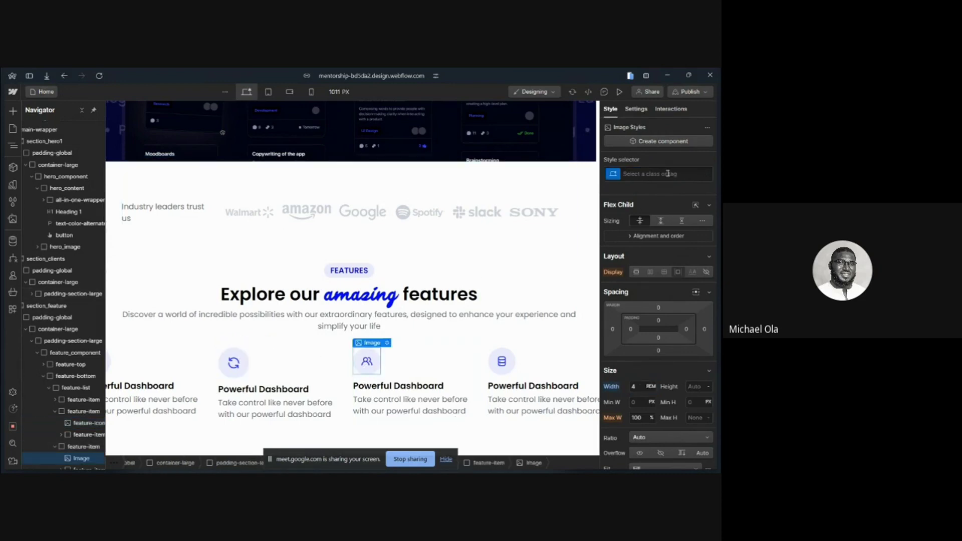
pyautogui.click(657, 174)
pyautogui.hotkey('ctrl', 'v')
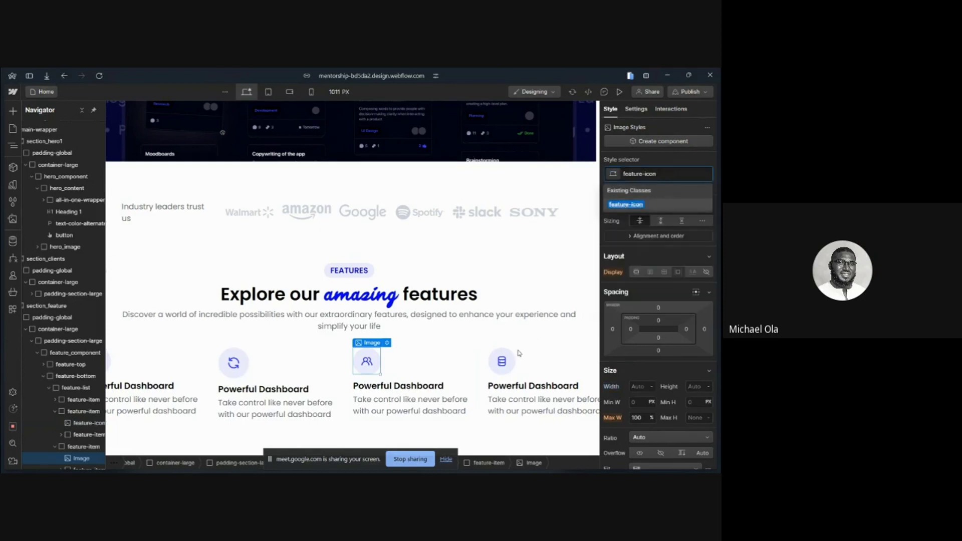
pyautogui.click(504, 368)
pyautogui.click(501, 362)
pyautogui.click(685, 173)
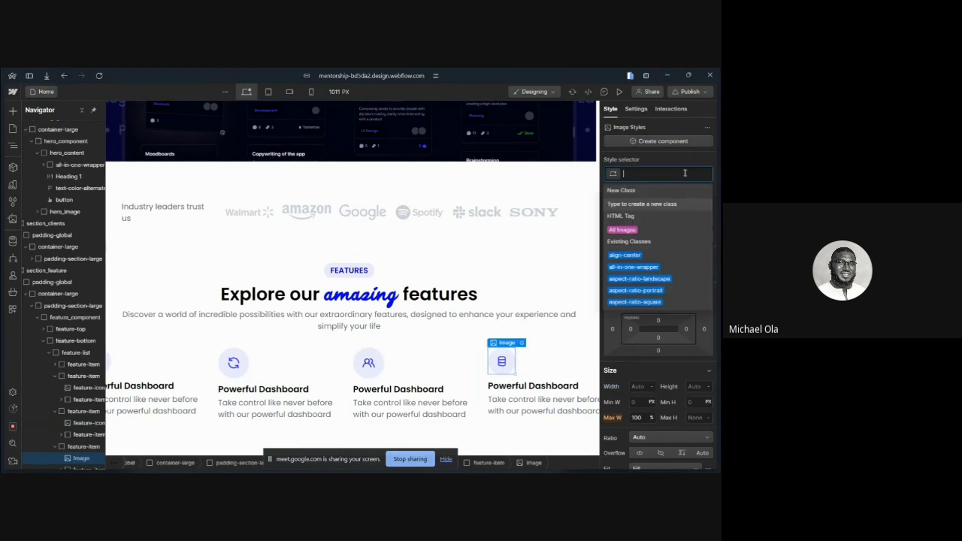
pyautogui.hotkey('ctrl', 'v')
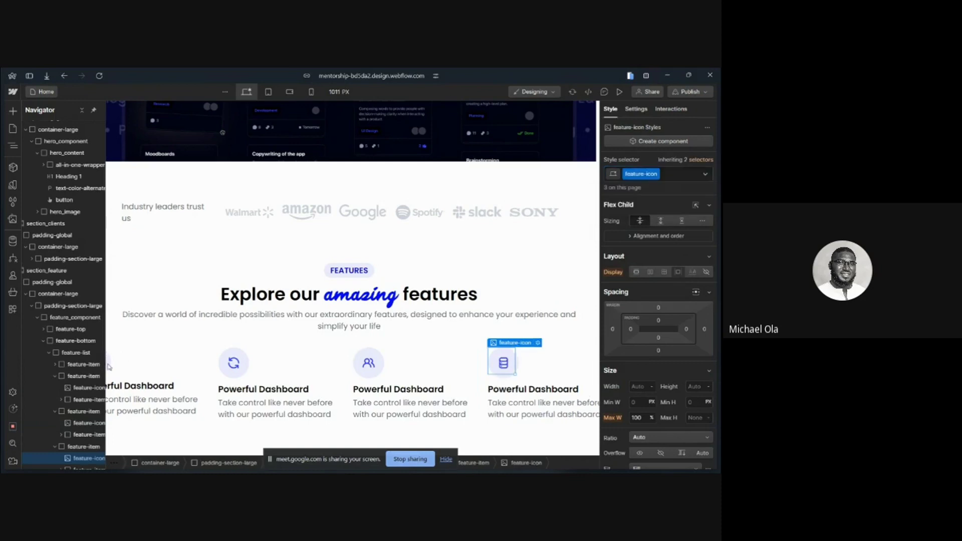
pyautogui.press('Return')
pyautogui.click(111, 365)
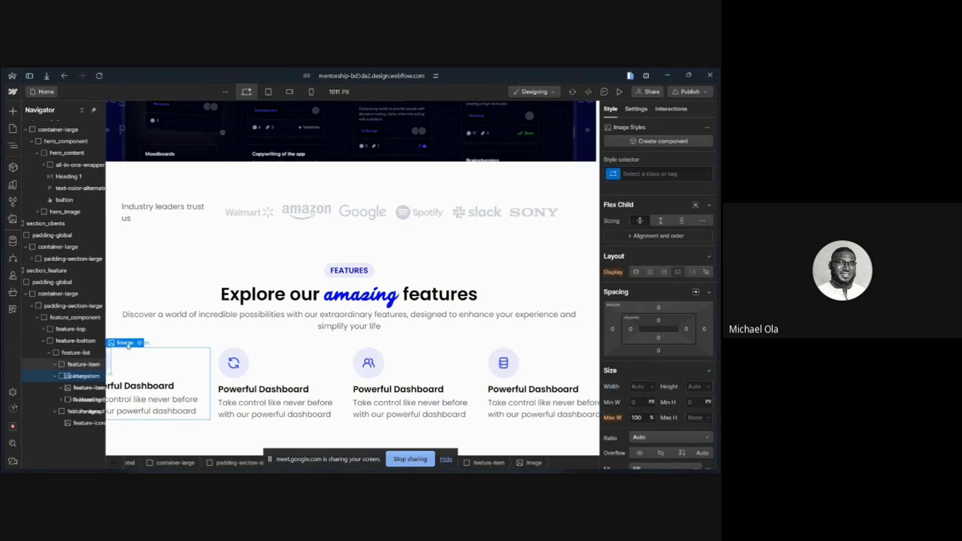
pyautogui.click(141, 344)
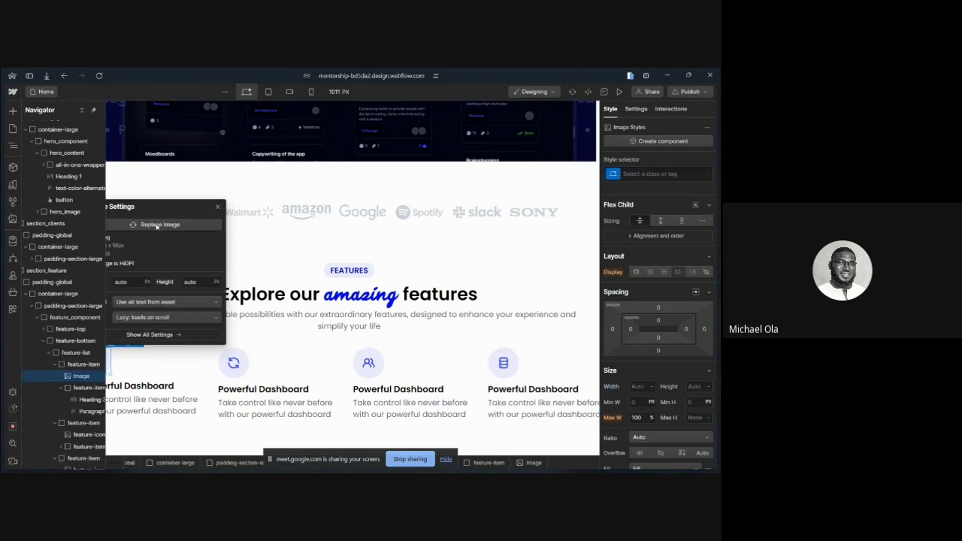
pyautogui.click(157, 226)
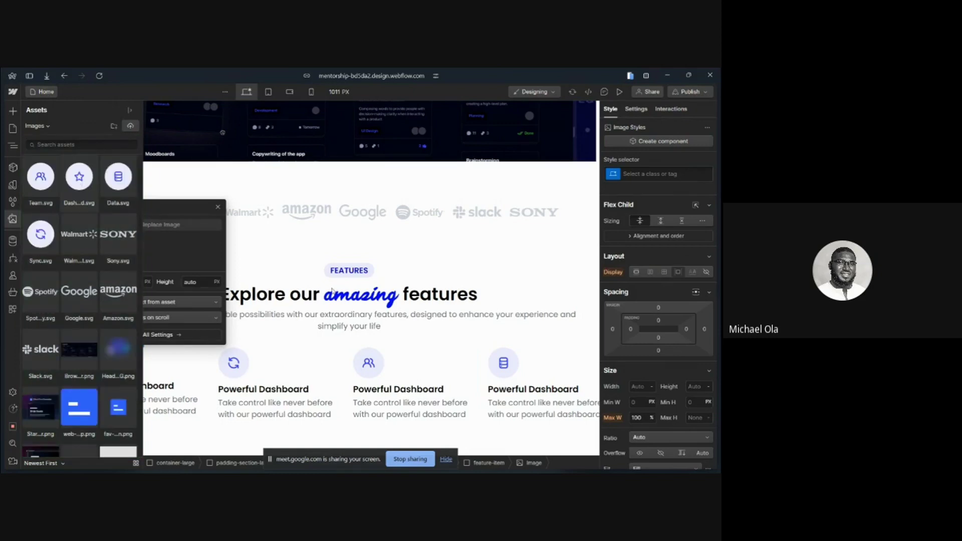
pyautogui.press('Escape')
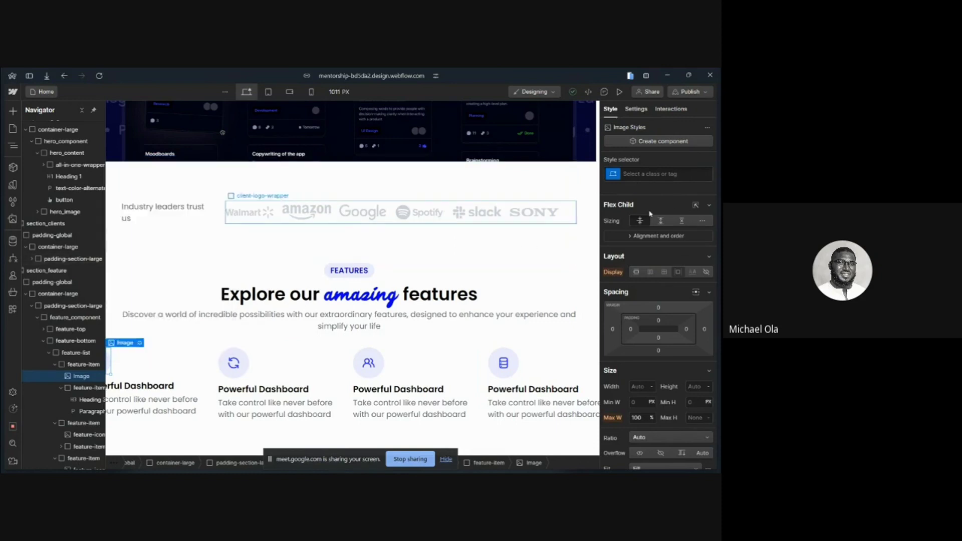
# Apply the existing feature-icon class to the first feature item's icon and publish the site to the mentorship-bd5da2.webflow.io staging domain
pyautogui.click(651, 172)
pyautogui.write('feature-icon')
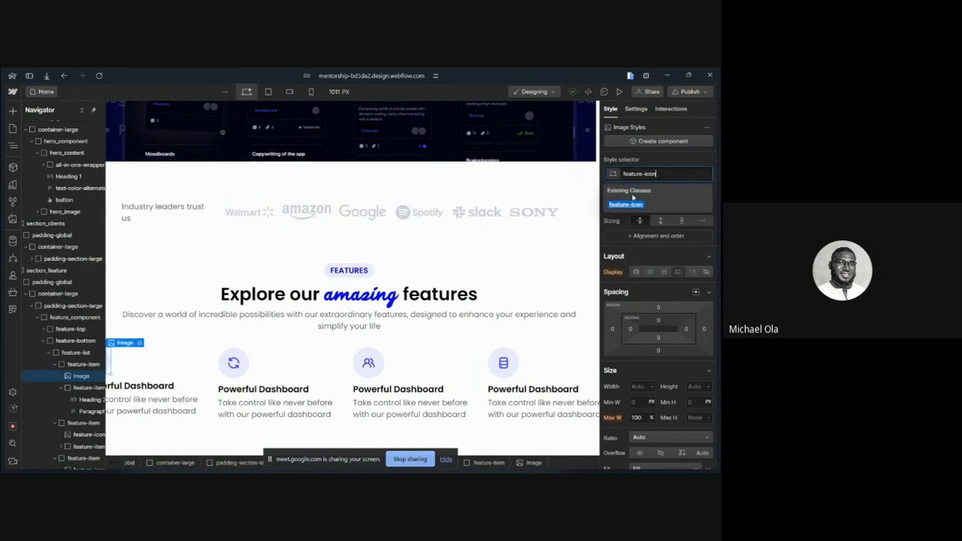
pyautogui.press('Return')
pyautogui.click(698, 94)
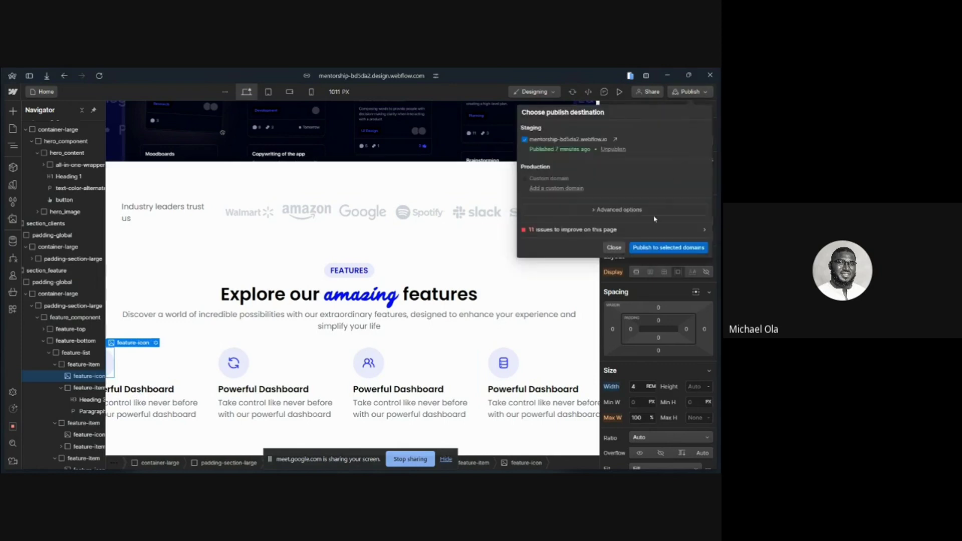
pyautogui.click(645, 248)
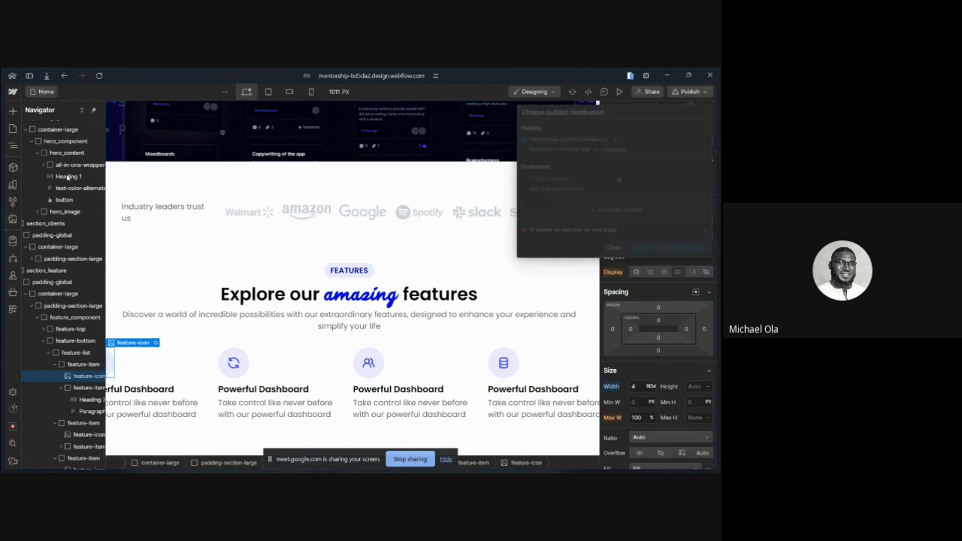
# Switch to Figma and copy the second feature item's title, "Always in Sync", as text
pyautogui.press('super')
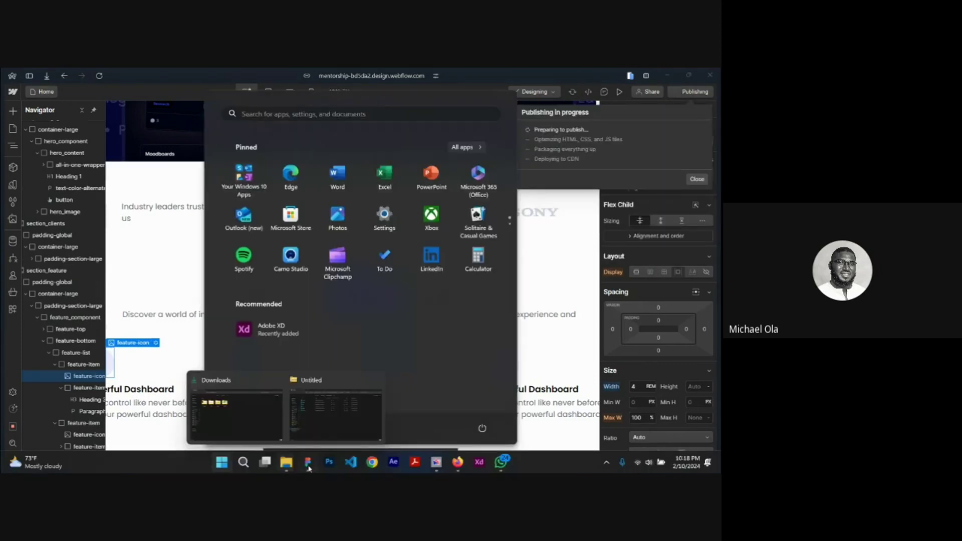
pyautogui.click(308, 466)
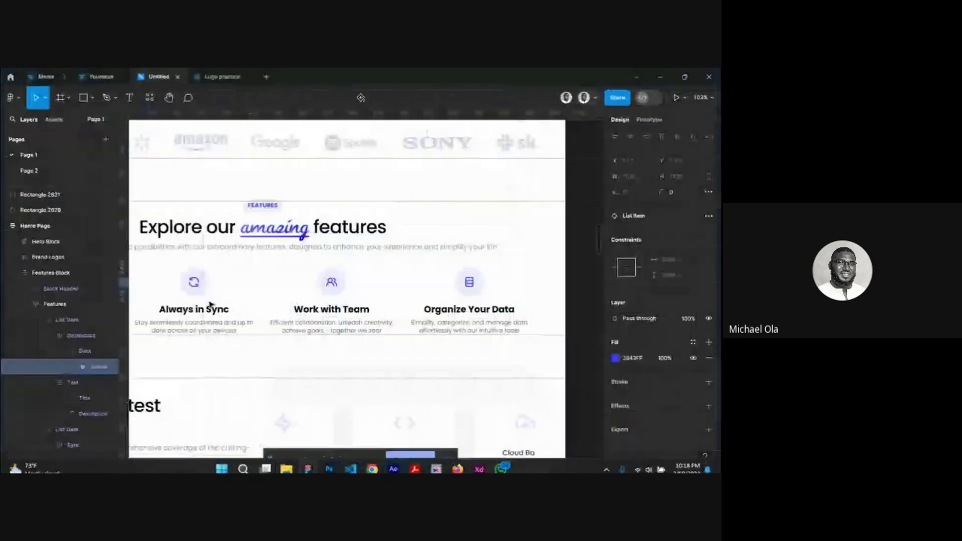
pyautogui.click(248, 320)
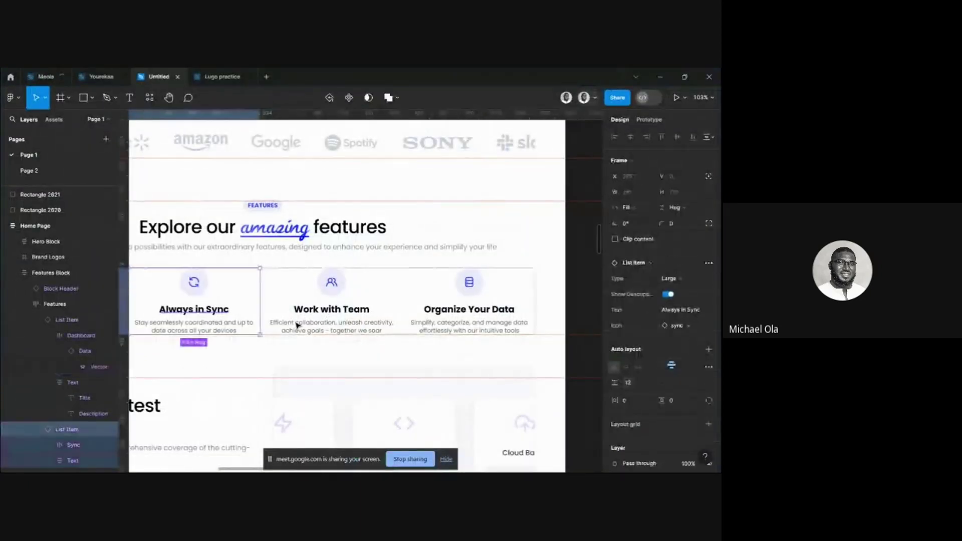
pyautogui.doubleClick(214, 309)
pyautogui.hscroll(-3, 240, 314)
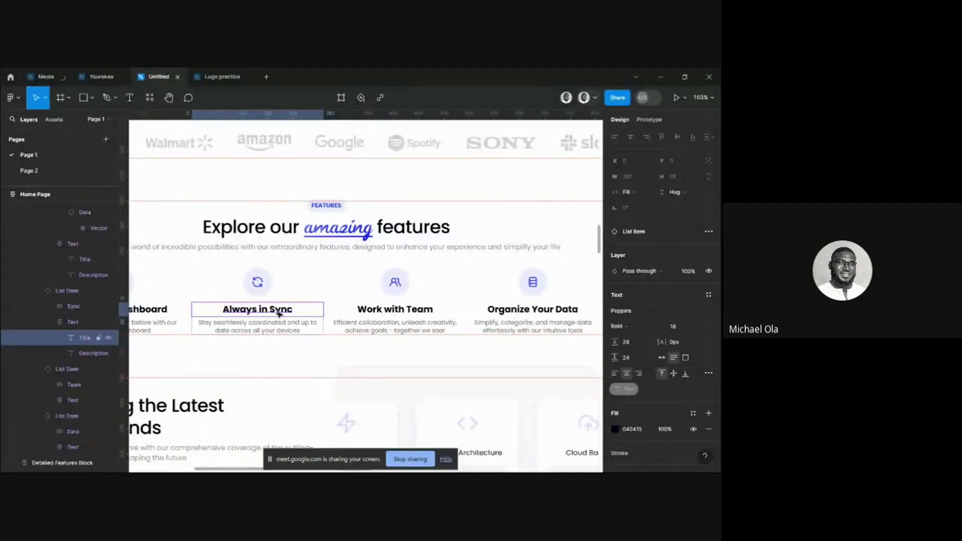
pyautogui.rightClick(272, 315)
pyautogui.moveTo(321, 296)
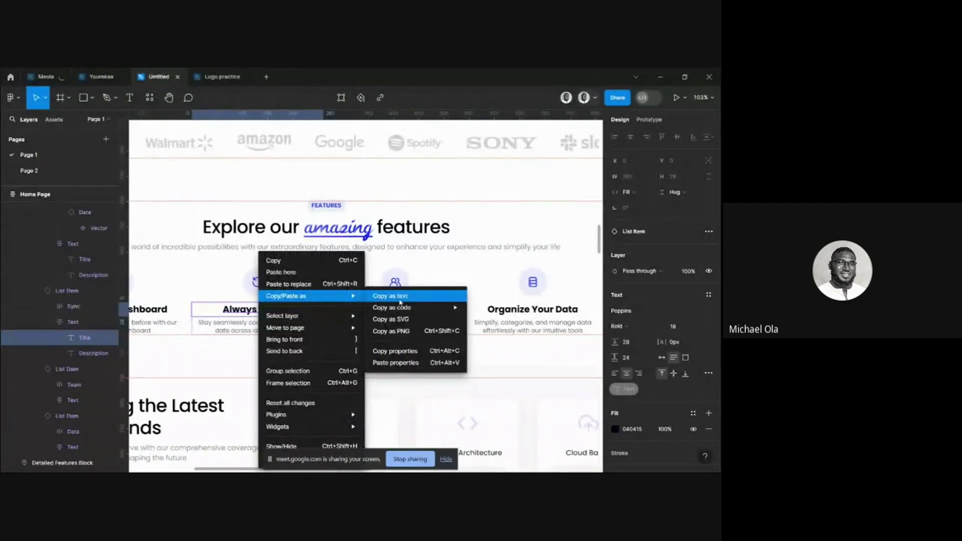
pyautogui.click(404, 296)
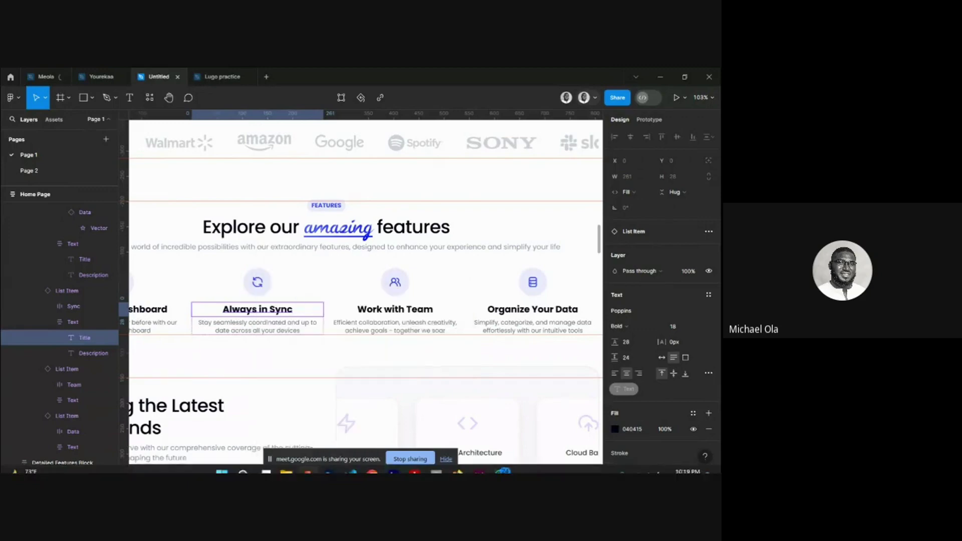
# Switch back to Webflow, dismiss the publish dialog and replace the second feature item's heading with "Always in Sync"
pyautogui.moveTo(373, 469)
pyautogui.click(386, 425)
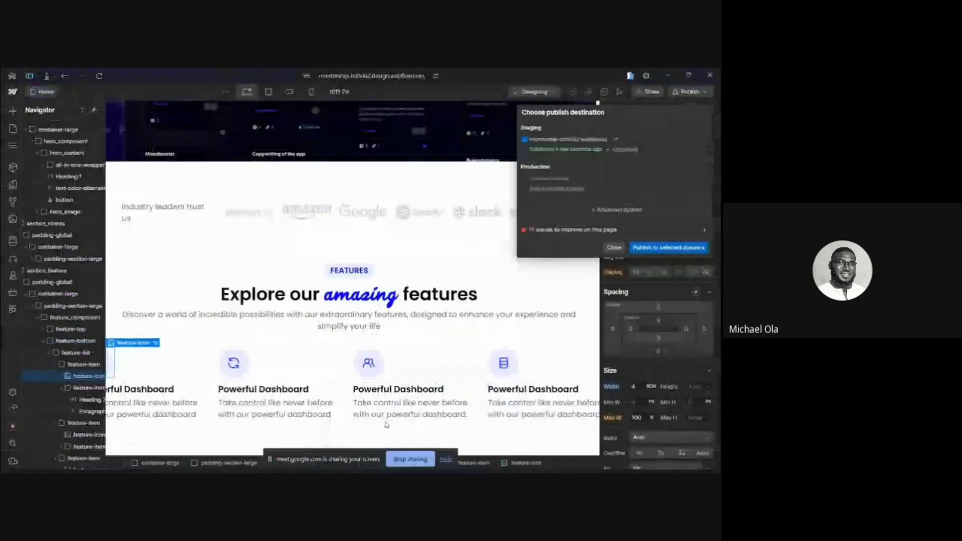
pyautogui.click(614, 248)
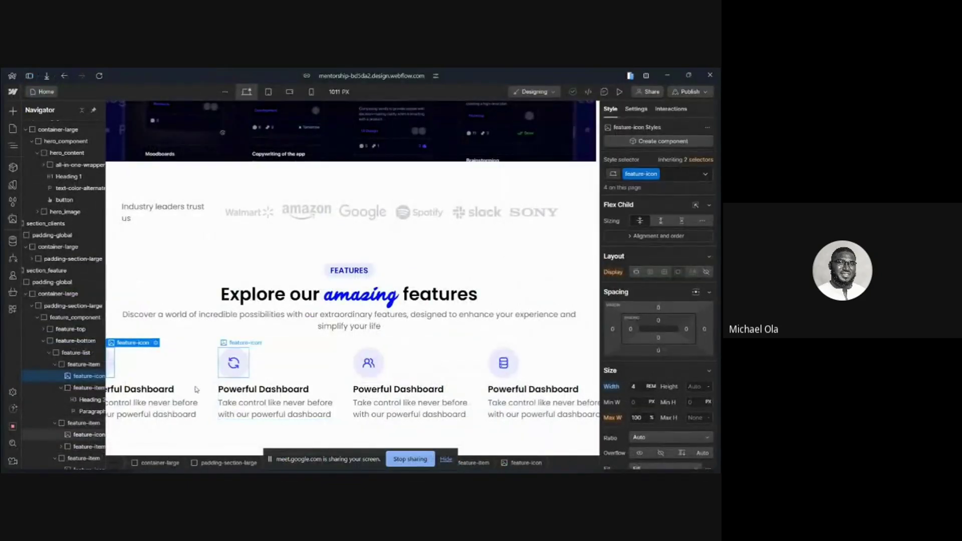
pyautogui.click(289, 392)
pyautogui.doubleClick(289, 391)
pyautogui.hotkey('ctrl', 'a')
pyautogui.write('Always in Sync')
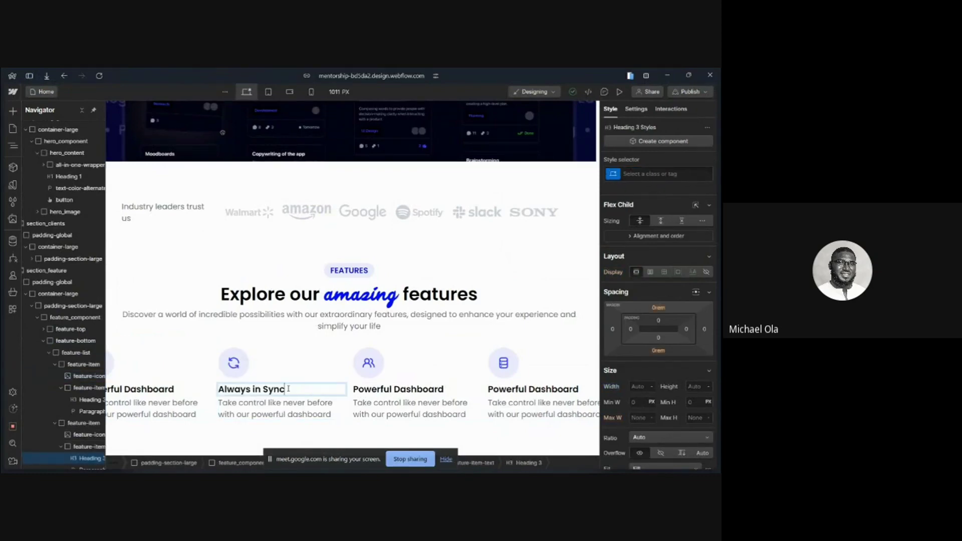
# Switch to Figma and copy the description under "Always in Sync" as text
pyautogui.press('super')
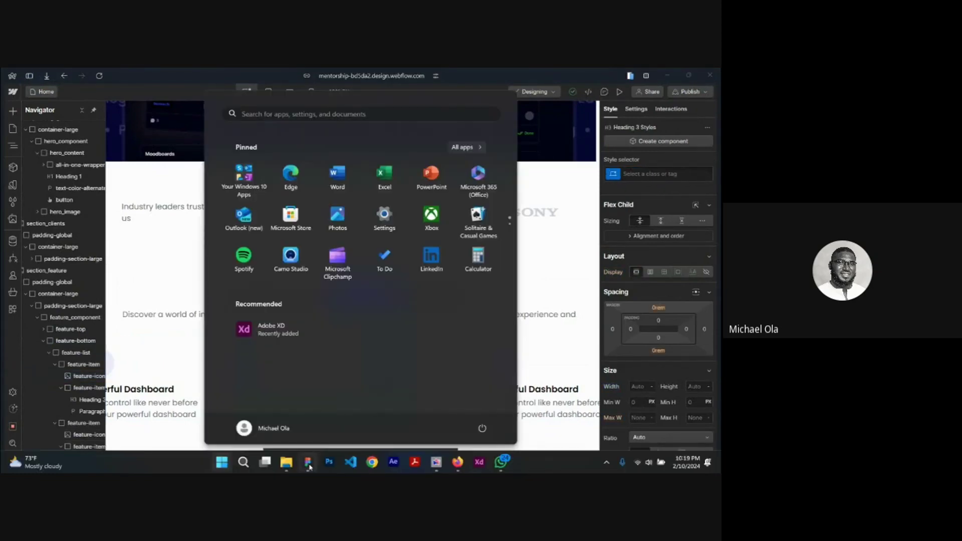
pyautogui.click(308, 463)
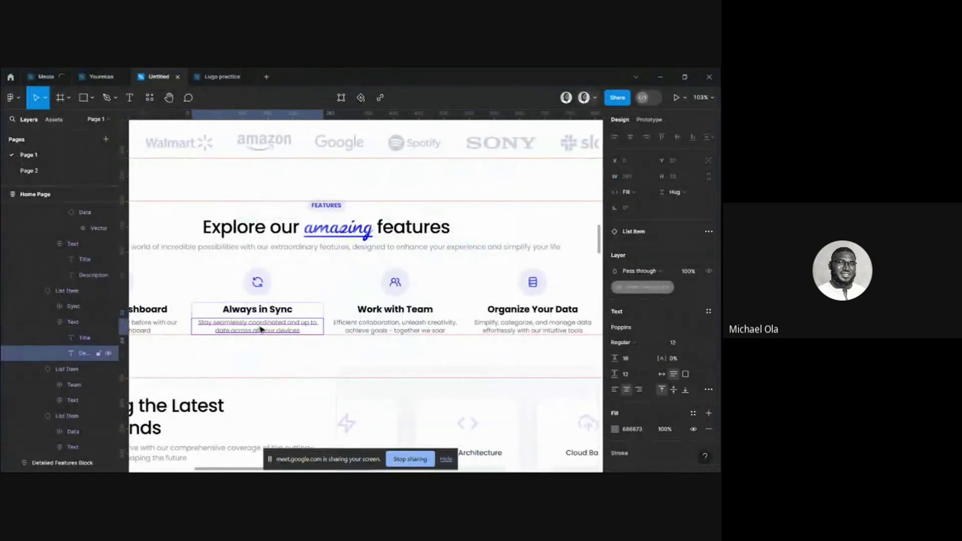
pyautogui.rightClick(260, 329)
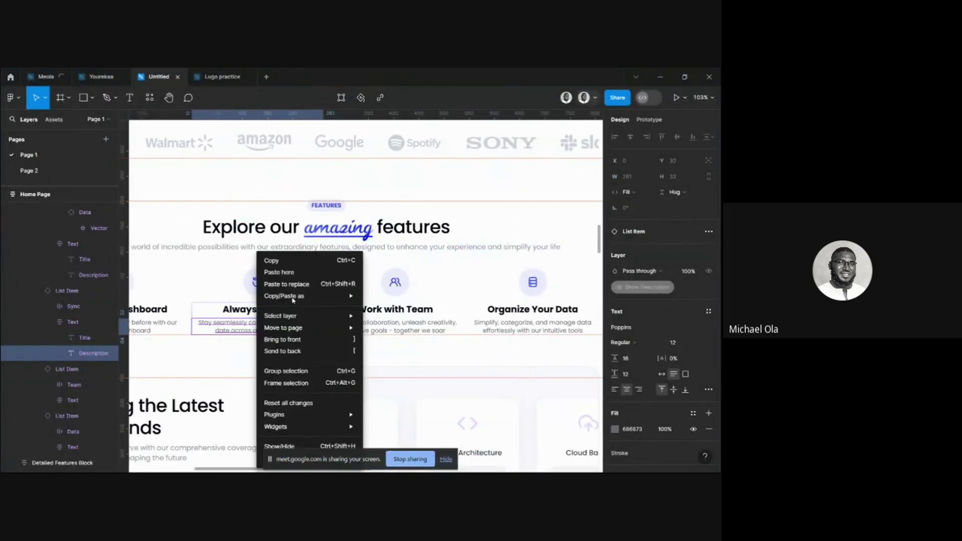
pyautogui.moveTo(306, 296)
pyautogui.click(382, 297)
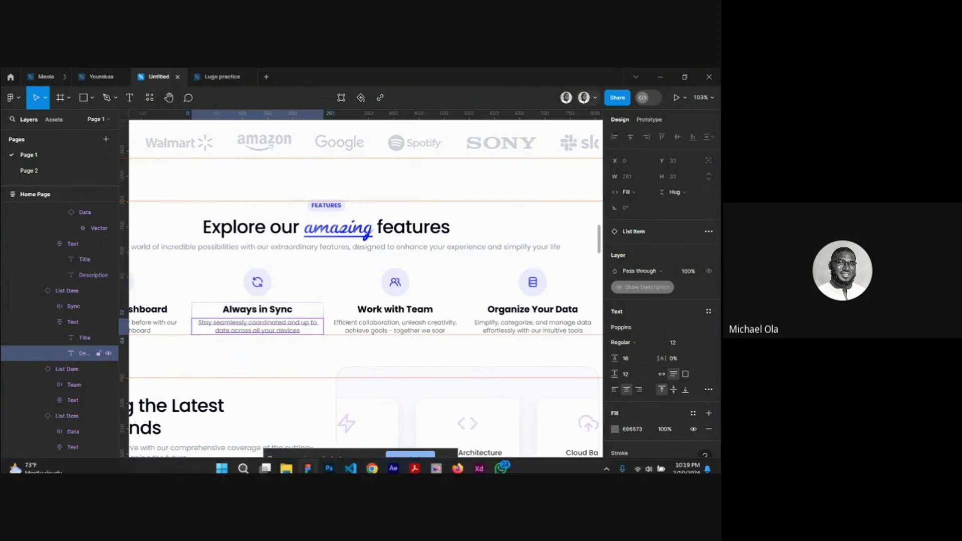
# Switch back to Webflow and replace the second feature item's paragraph with "Stay seamlessly coordinated and up to date across all your devices"
pyautogui.moveTo(457, 464)
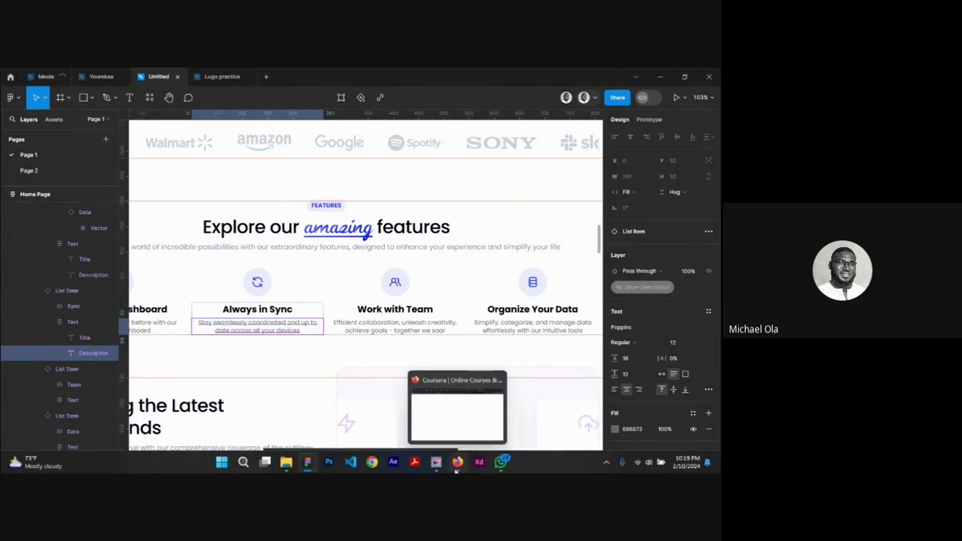
pyautogui.click(455, 425)
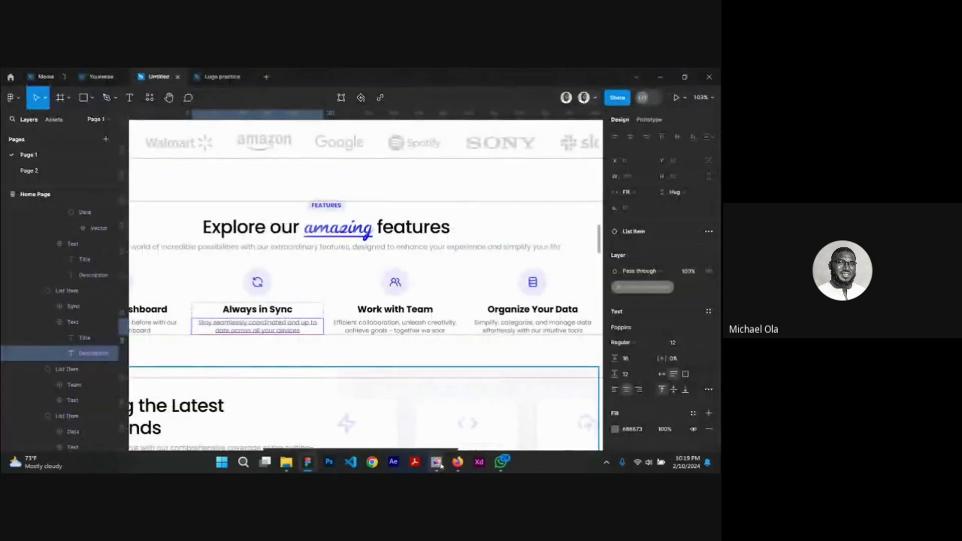
pyautogui.moveTo(436, 462)
pyautogui.click(396, 434)
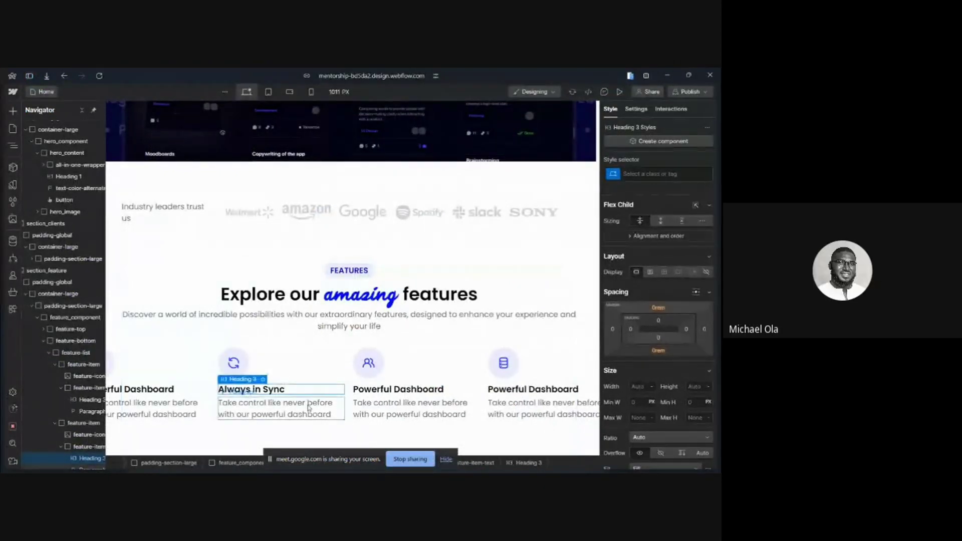
pyautogui.click(309, 407)
pyautogui.doubleClick(309, 408)
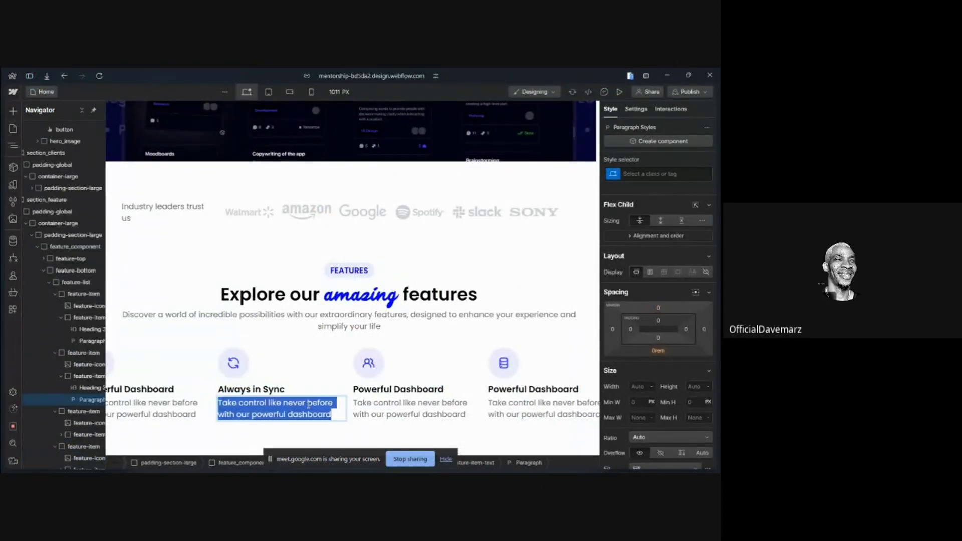
pyautogui.hotkey('ctrl', 'v')
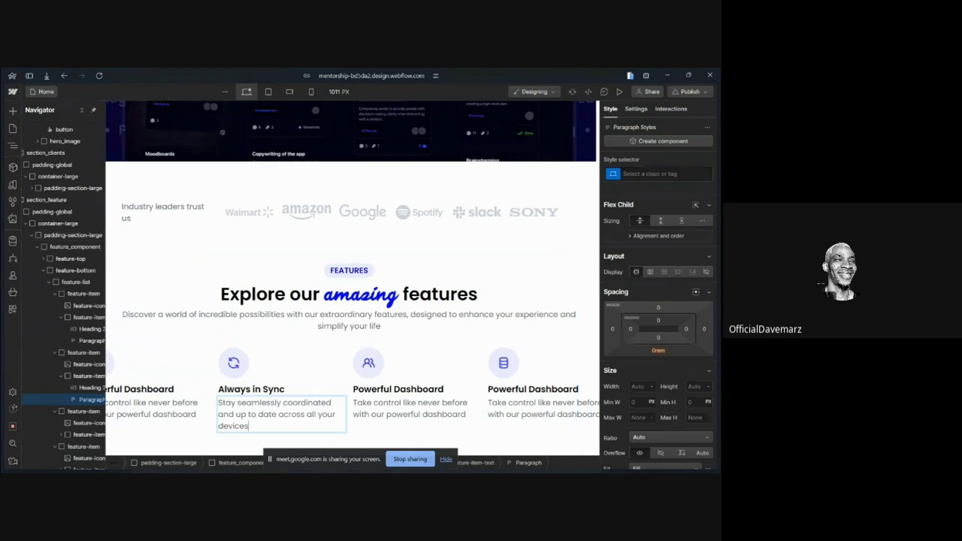
# Switch to Figma and select the third feature item's title, "Work with Team"
pyautogui.press('super')
pyautogui.hotkey('alt', 'Tab')
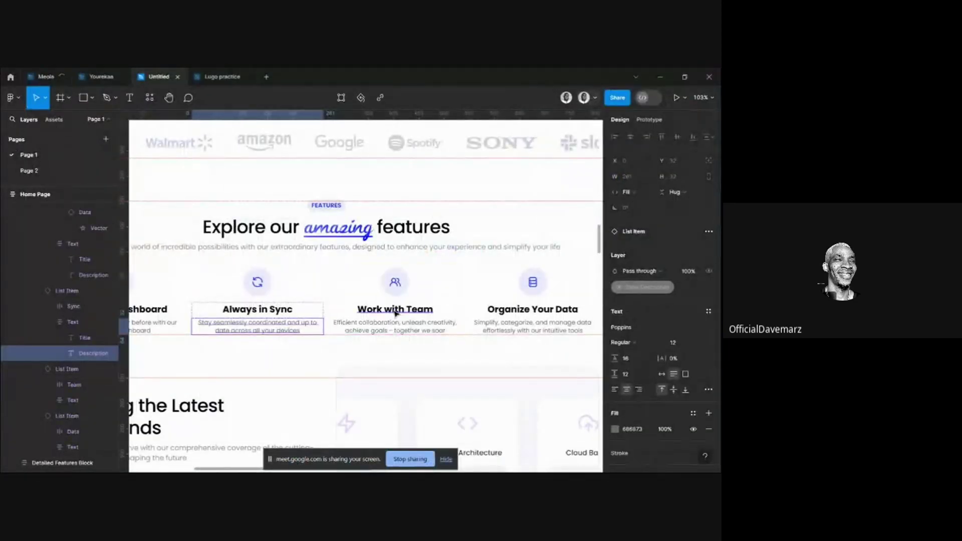
pyautogui.click(401, 310)
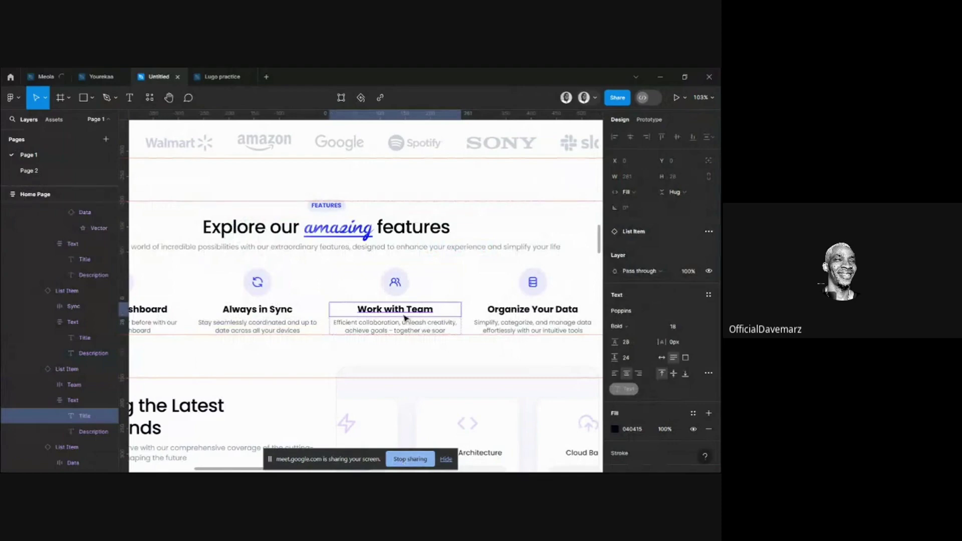
# Switch back to Webflow, publish the site to the mentorship-bd5da2.webflow.io staging domain and open the published page
pyautogui.moveTo(436, 462)
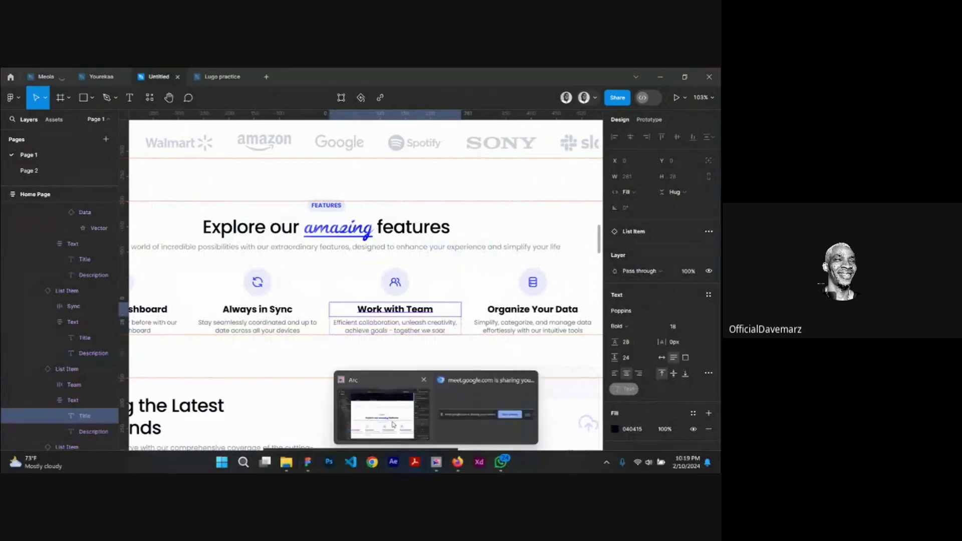
pyautogui.click(393, 425)
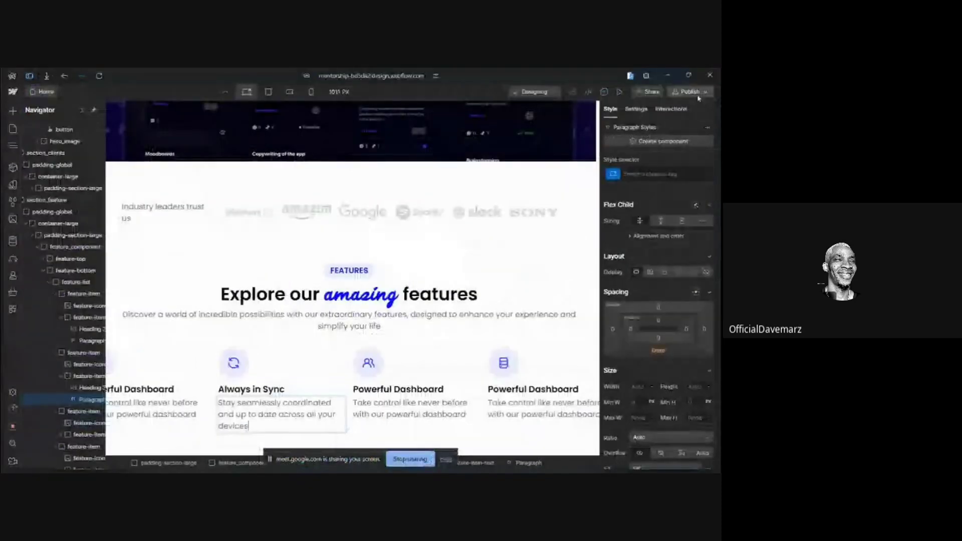
pyautogui.hotkey('ctrl', 'shift', 'p')
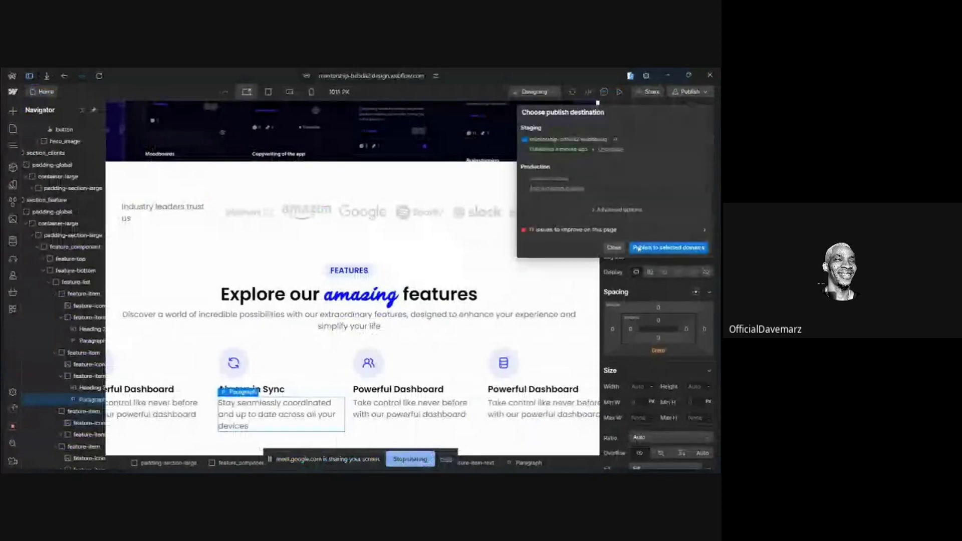
pyautogui.click(640, 248)
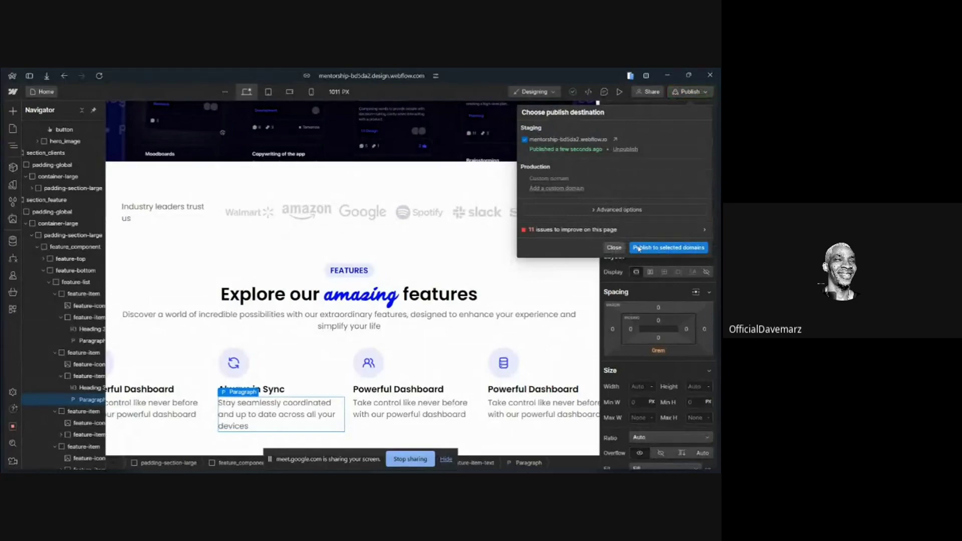
pyautogui.moveTo(2, 171)
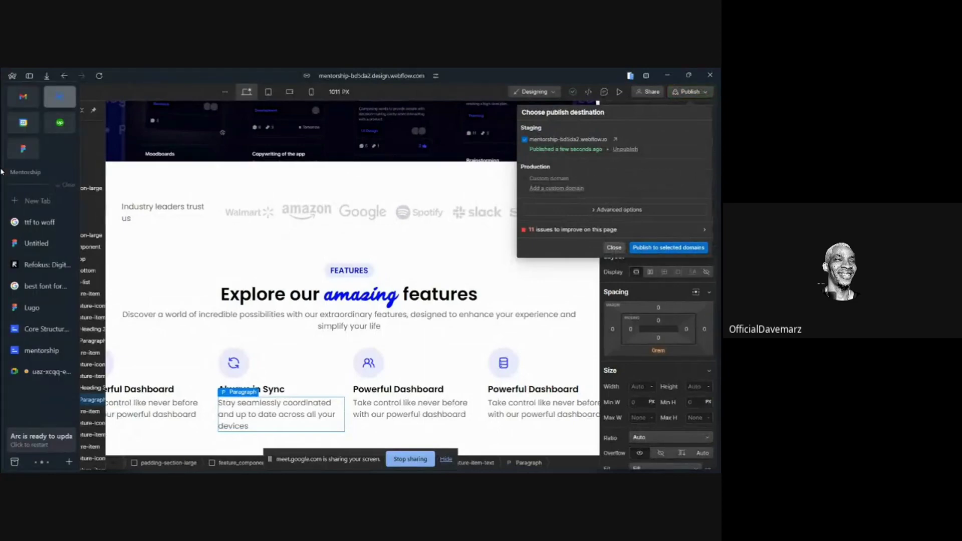
pyautogui.click(44, 351)
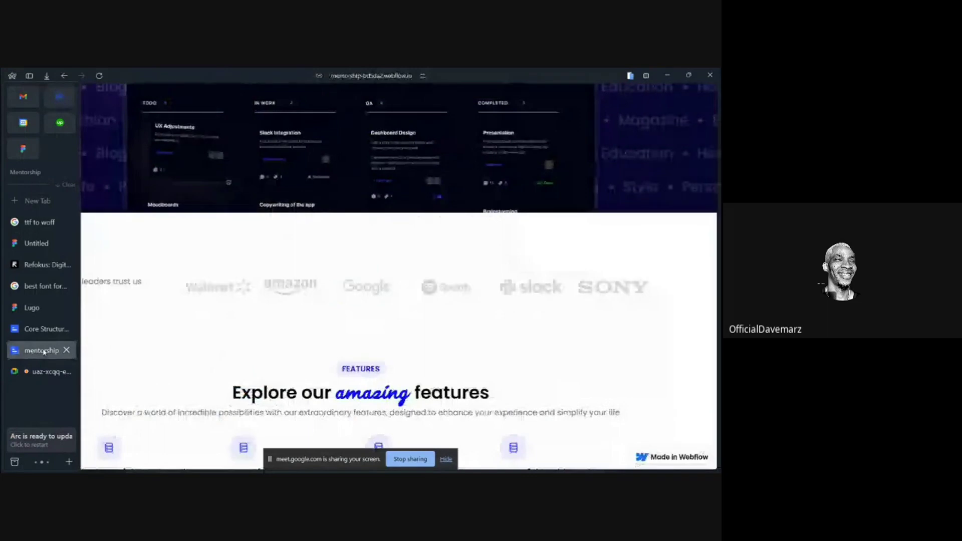